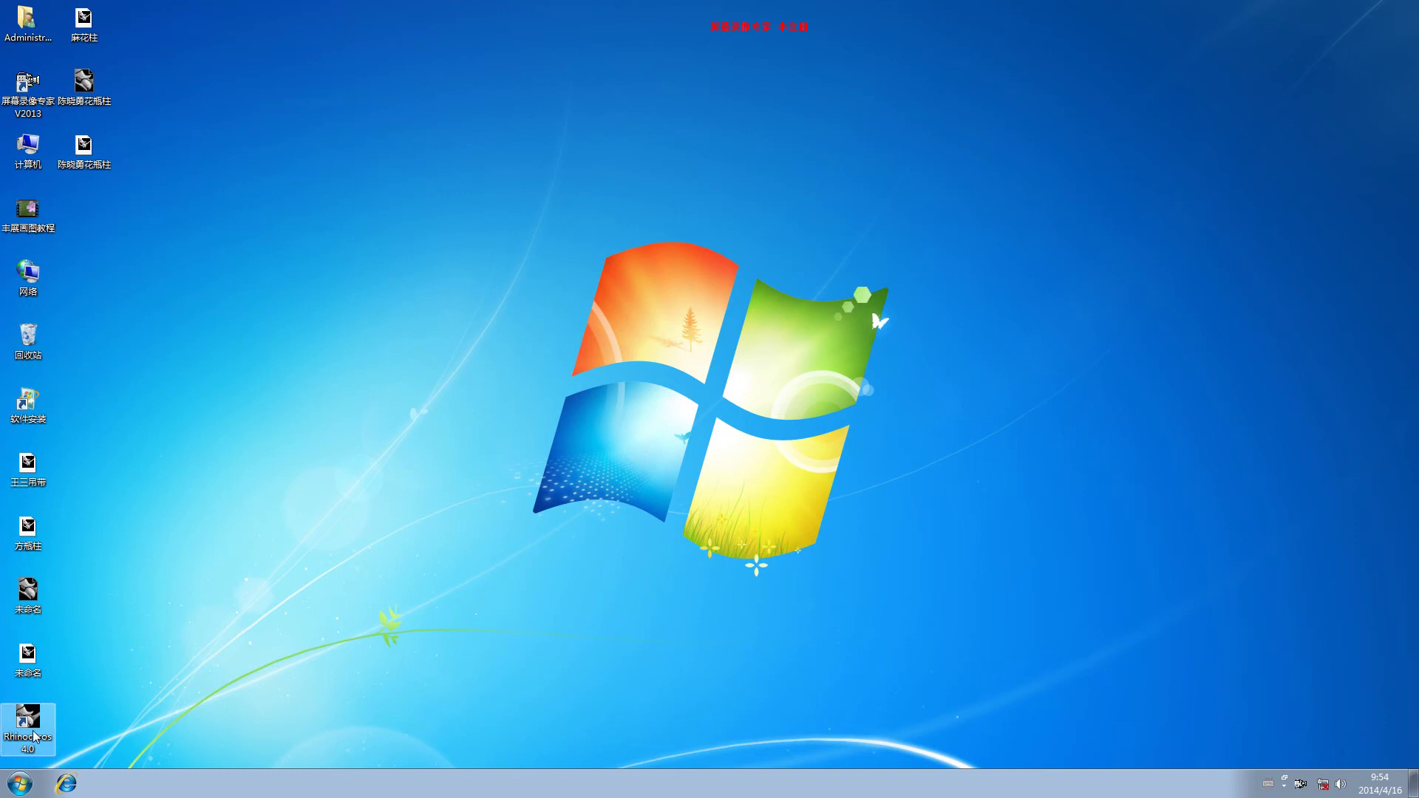
# Launch Rhinoceros 4.0 and maximize the Top viewport
pyautogui.doubleClick(30, 732)
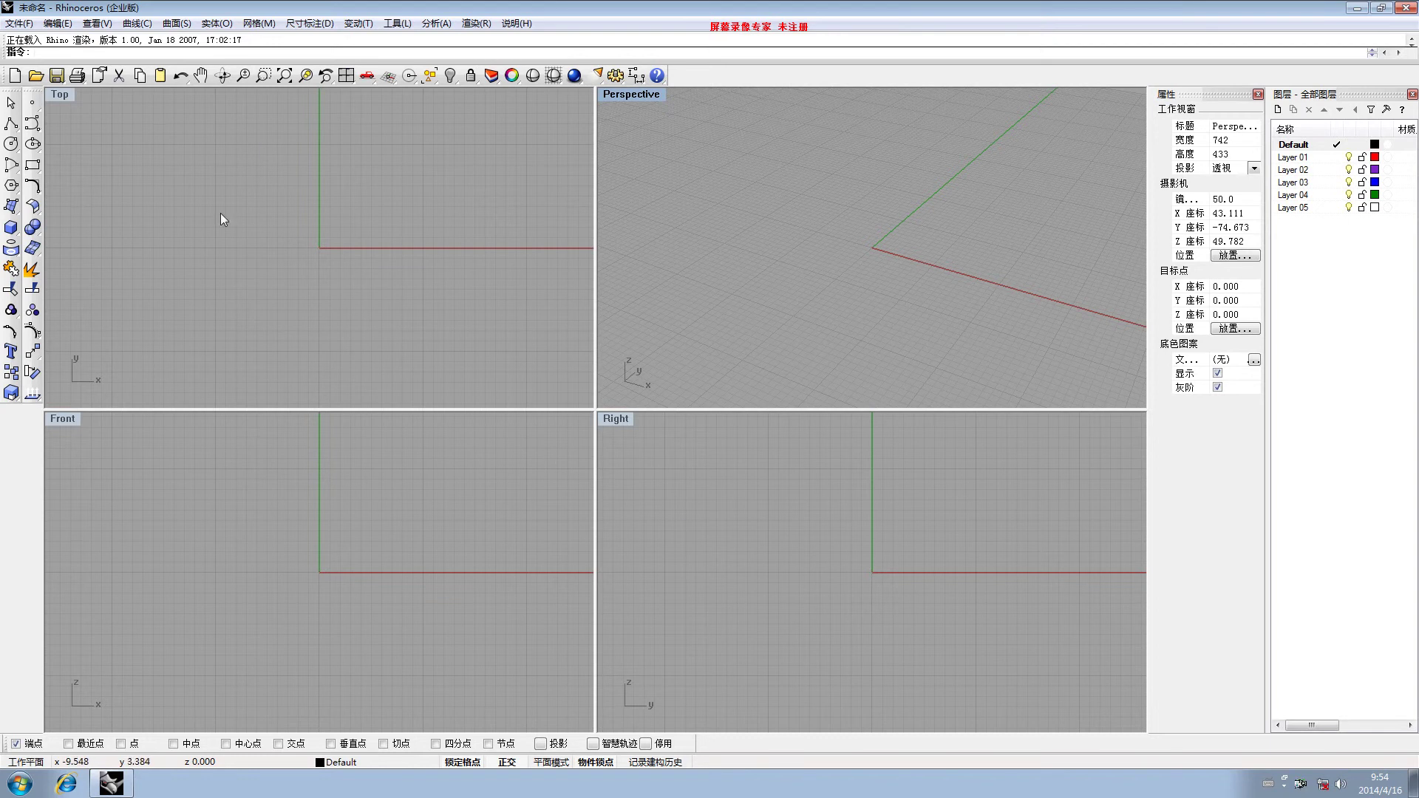
pyautogui.doubleClick(65, 98)
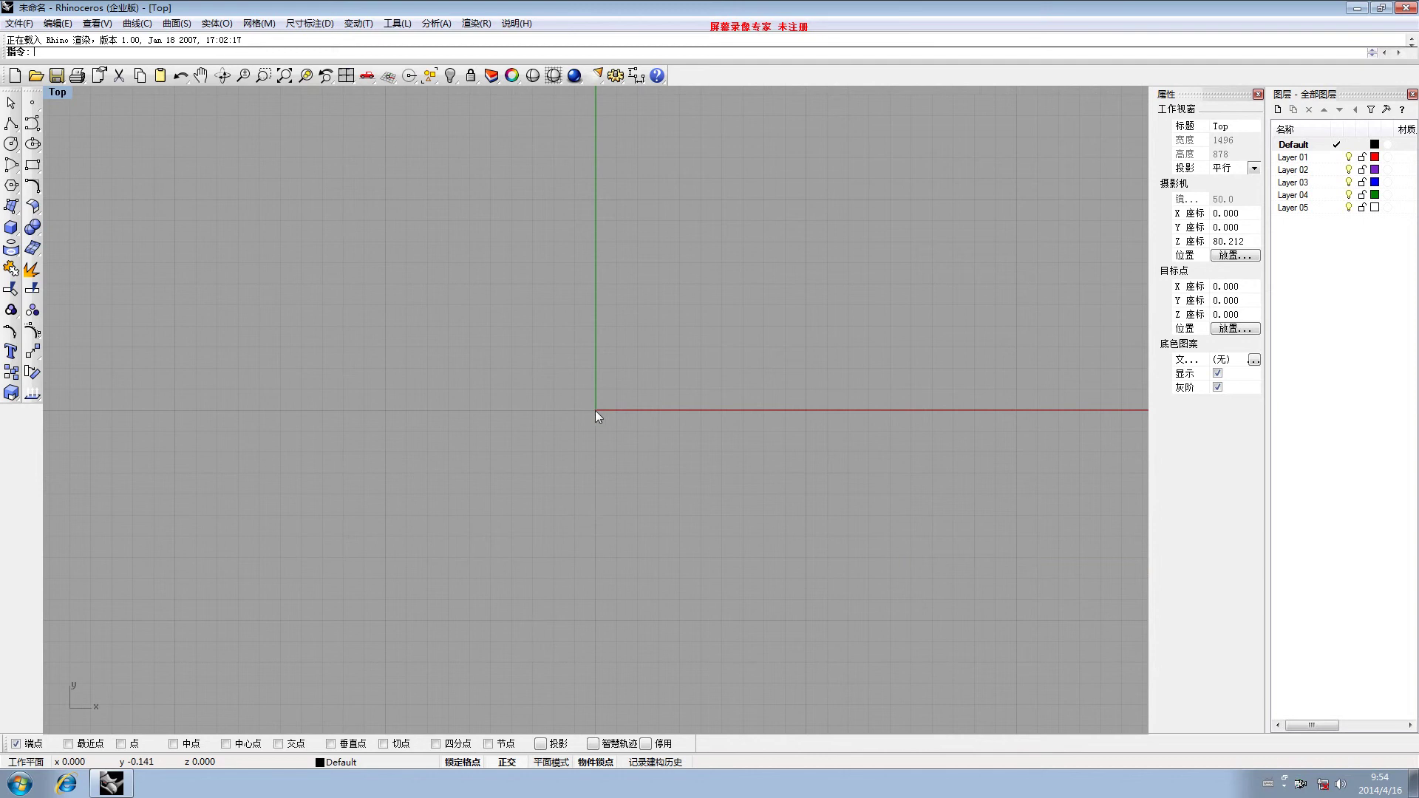
pyautogui.moveTo(568, 467); pyautogui.dragTo(531, 512, button='right')
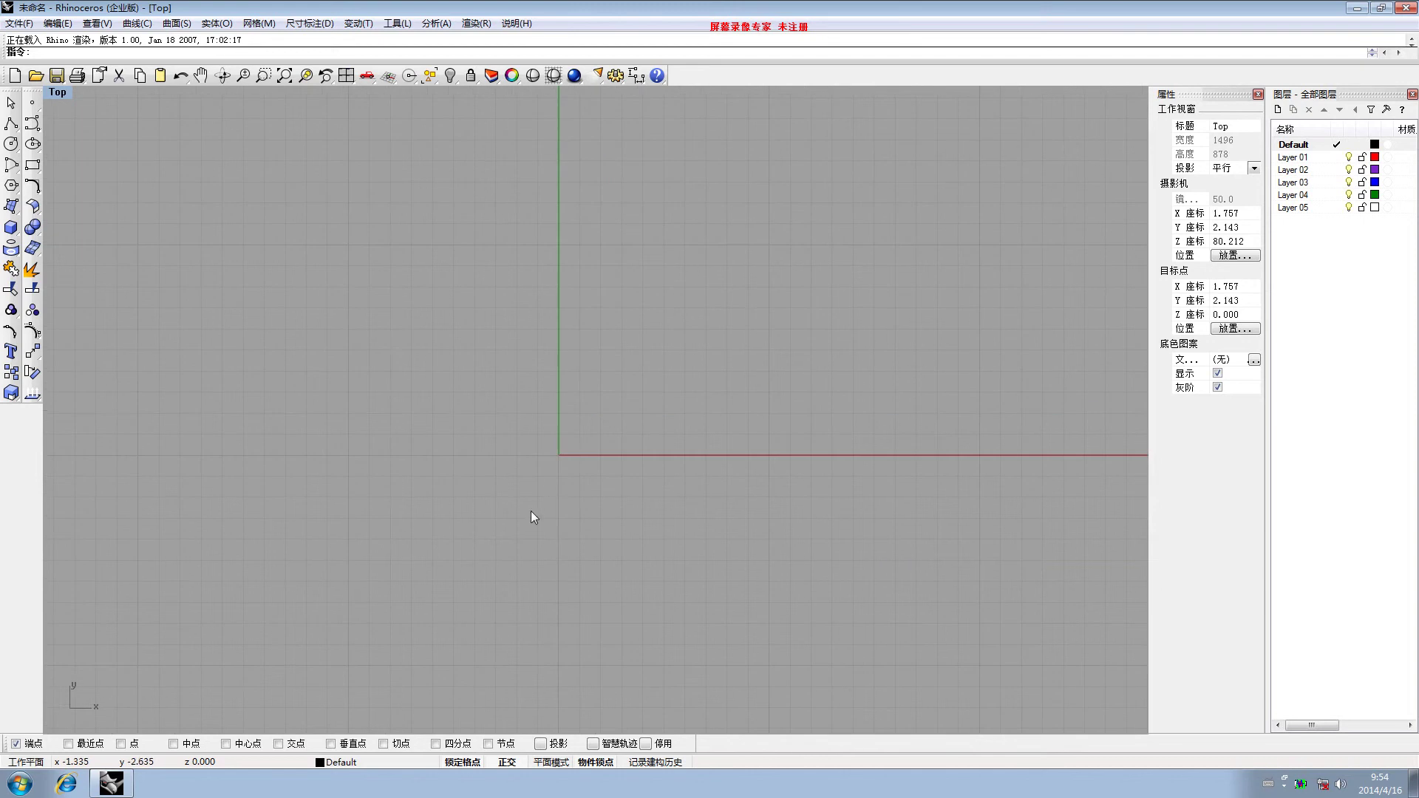
# Set the grid extent to 3000 mm and the grid snap spacing to 0.5 mm
pyautogui.rightClick(463, 769)
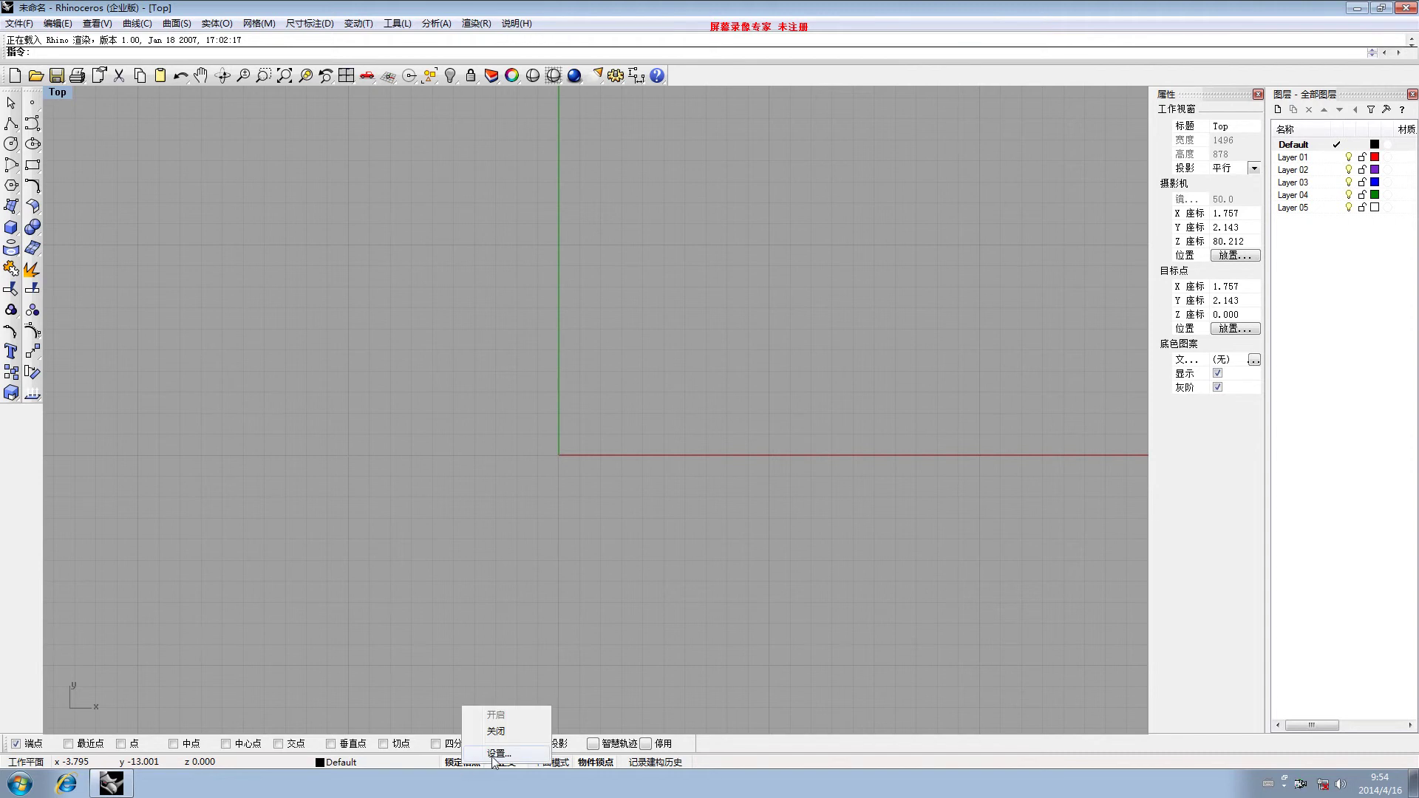
pyautogui.click(493, 755)
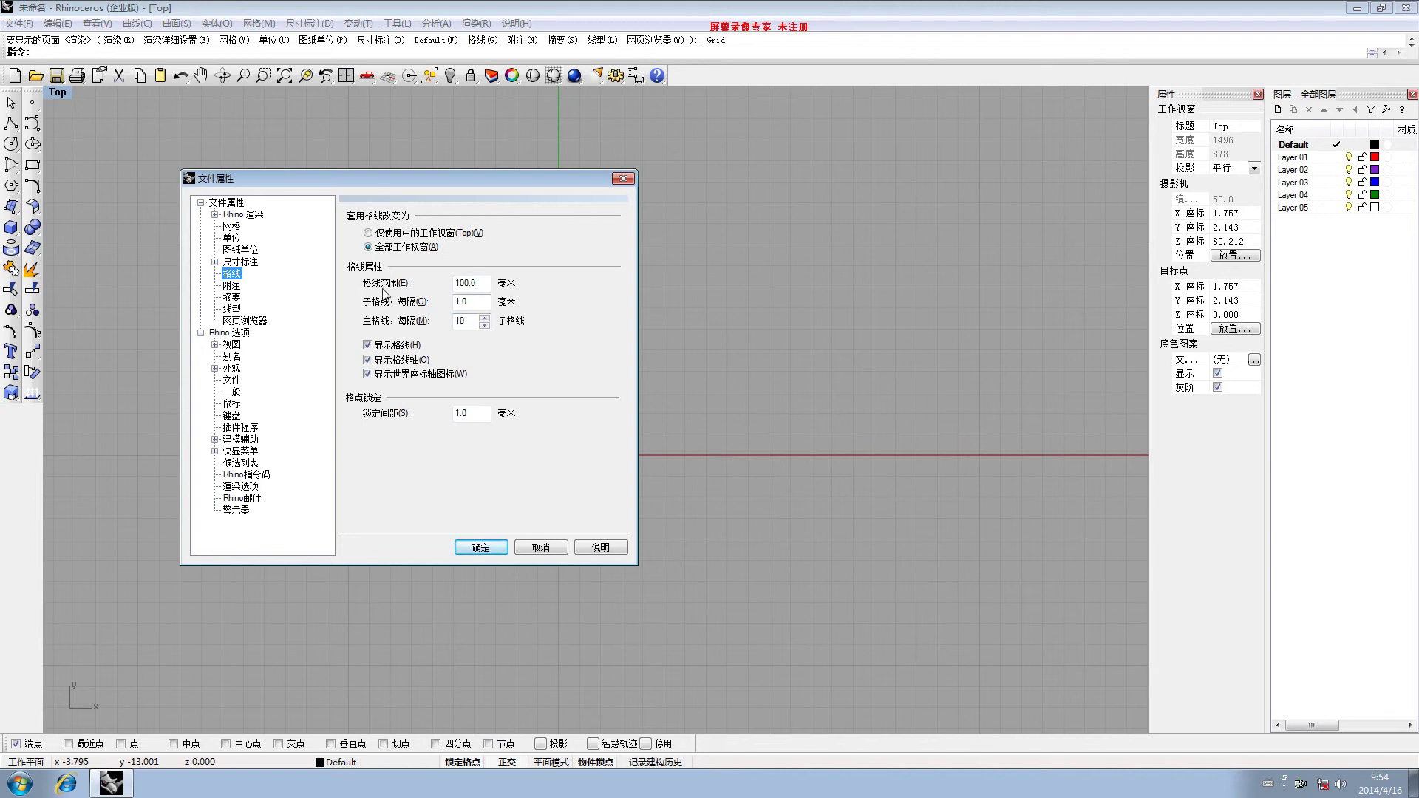
pyautogui.moveTo(485, 289); pyautogui.dragTo(429, 290)
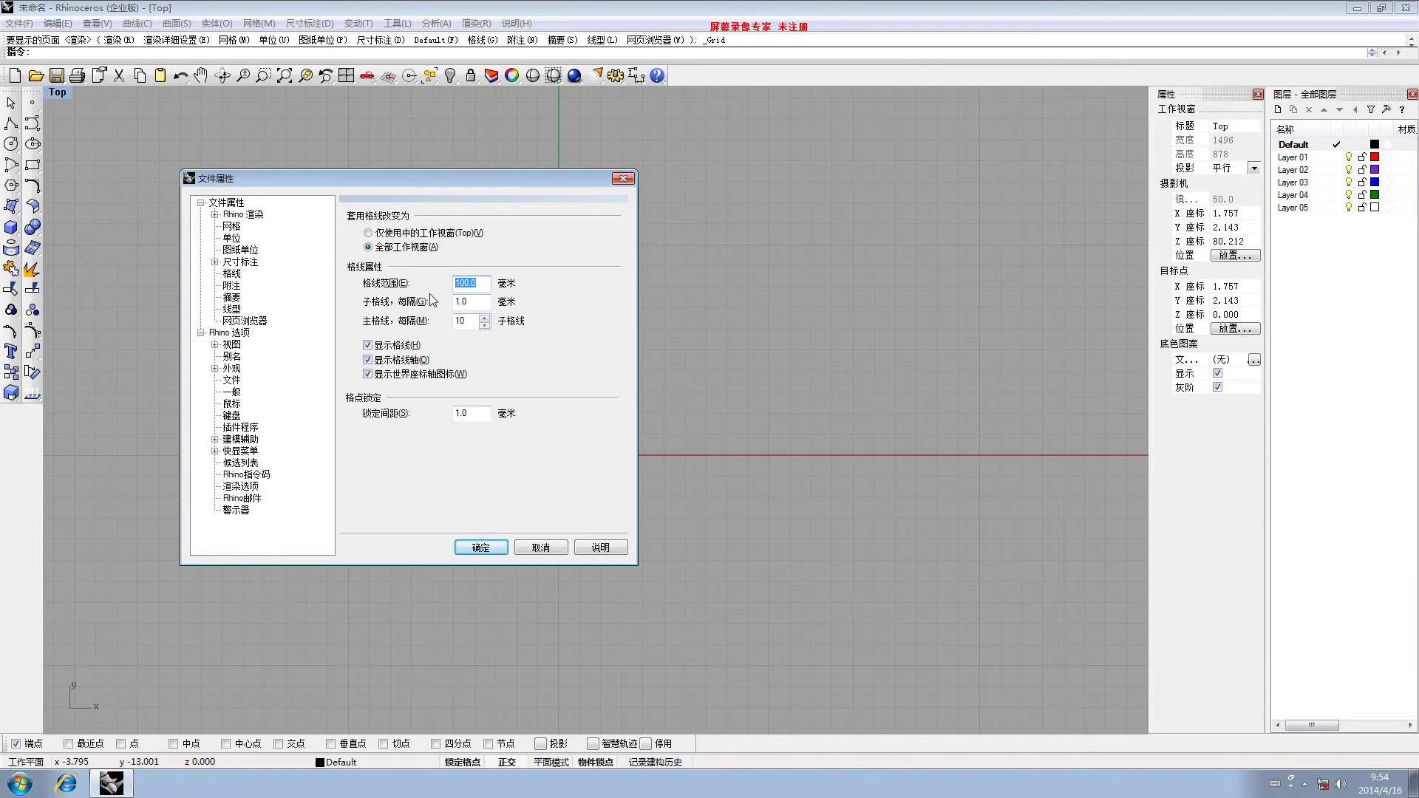
pyautogui.write('30')
pyautogui.click(459, 416)
pyautogui.write('0.5')
pyautogui.moveTo(522, 174); pyautogui.dragTo(823, 170)
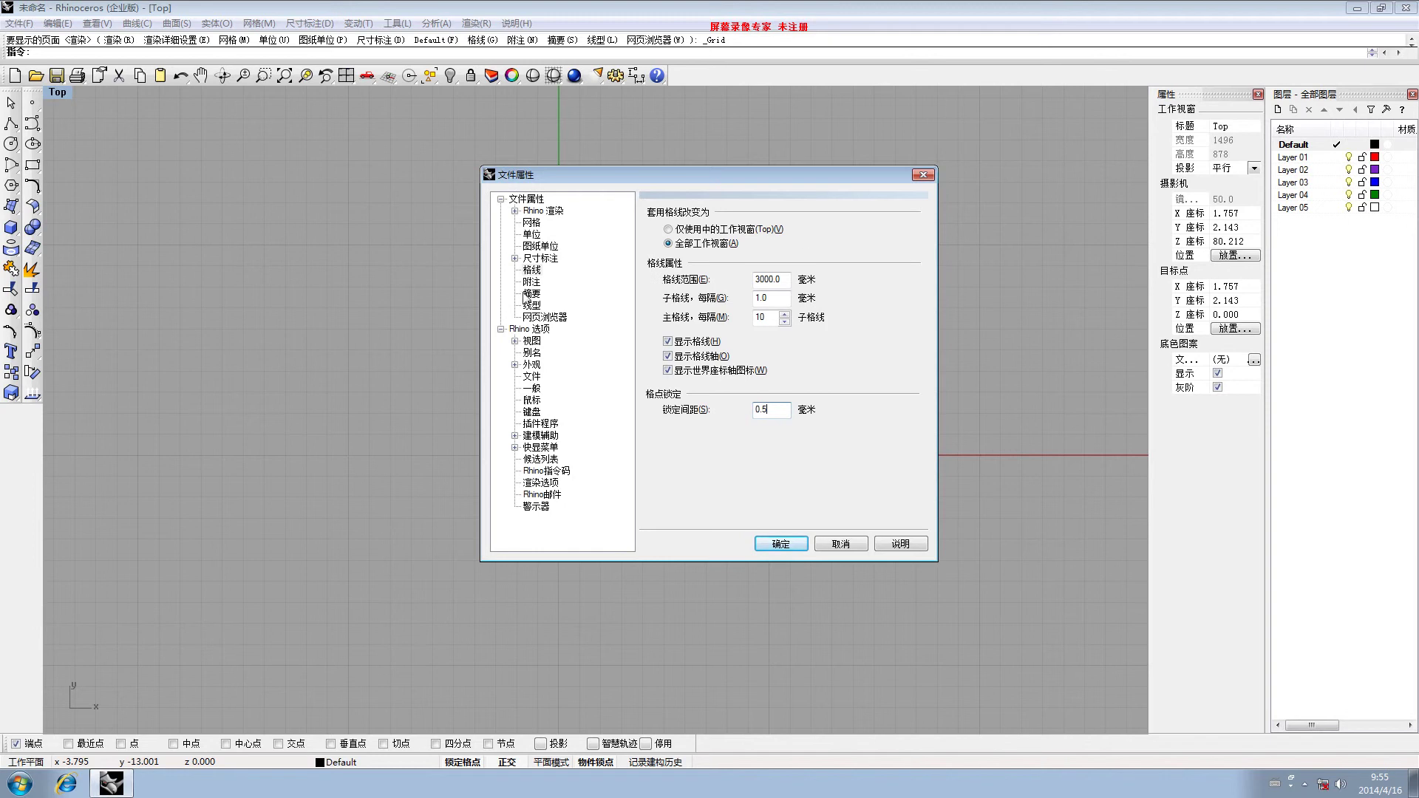
pyautogui.click(779, 546)
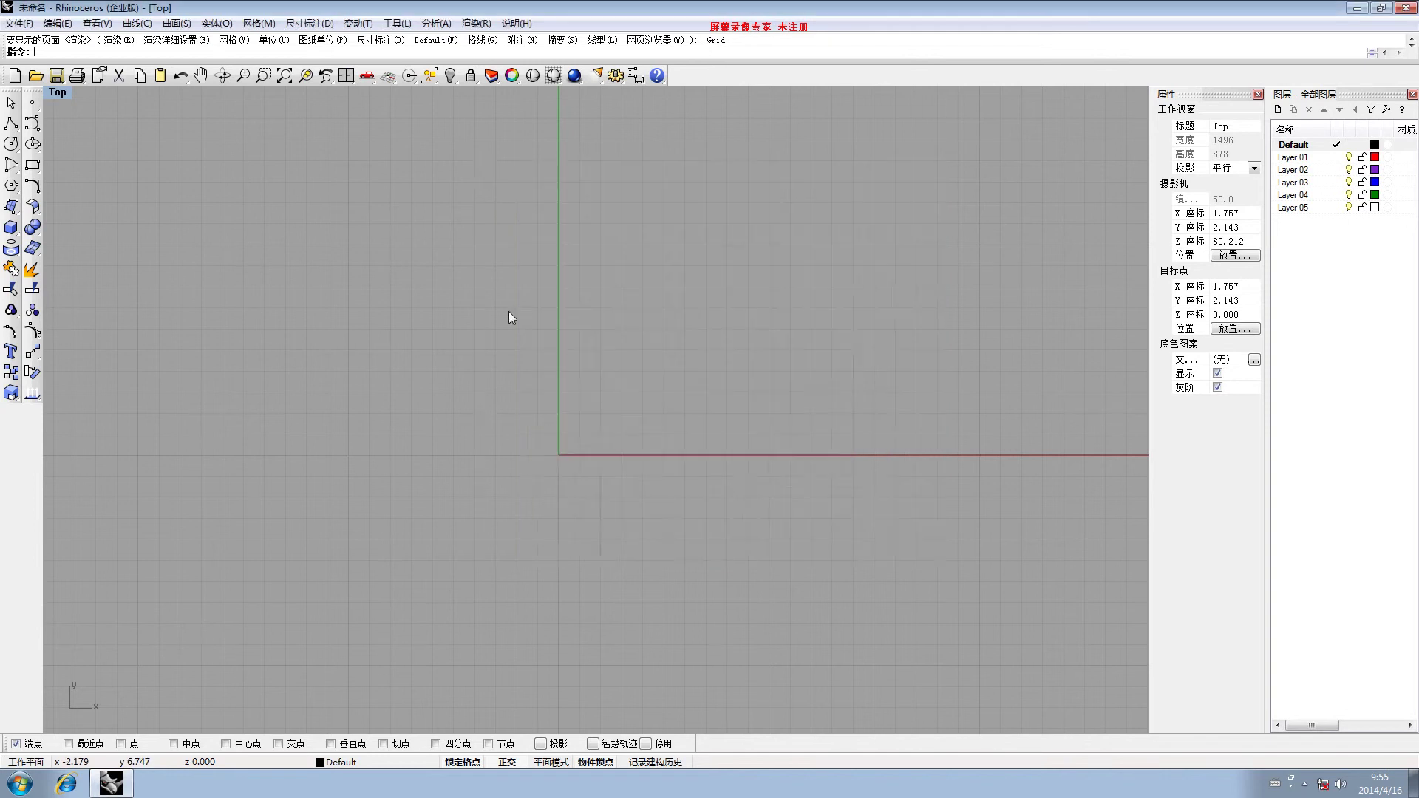
# Examine the full extent of the grid in the Top view and recheck it in the grid settings
pyautogui.moveTo(509, 312); pyautogui.dragTo(450, 482, button='right')
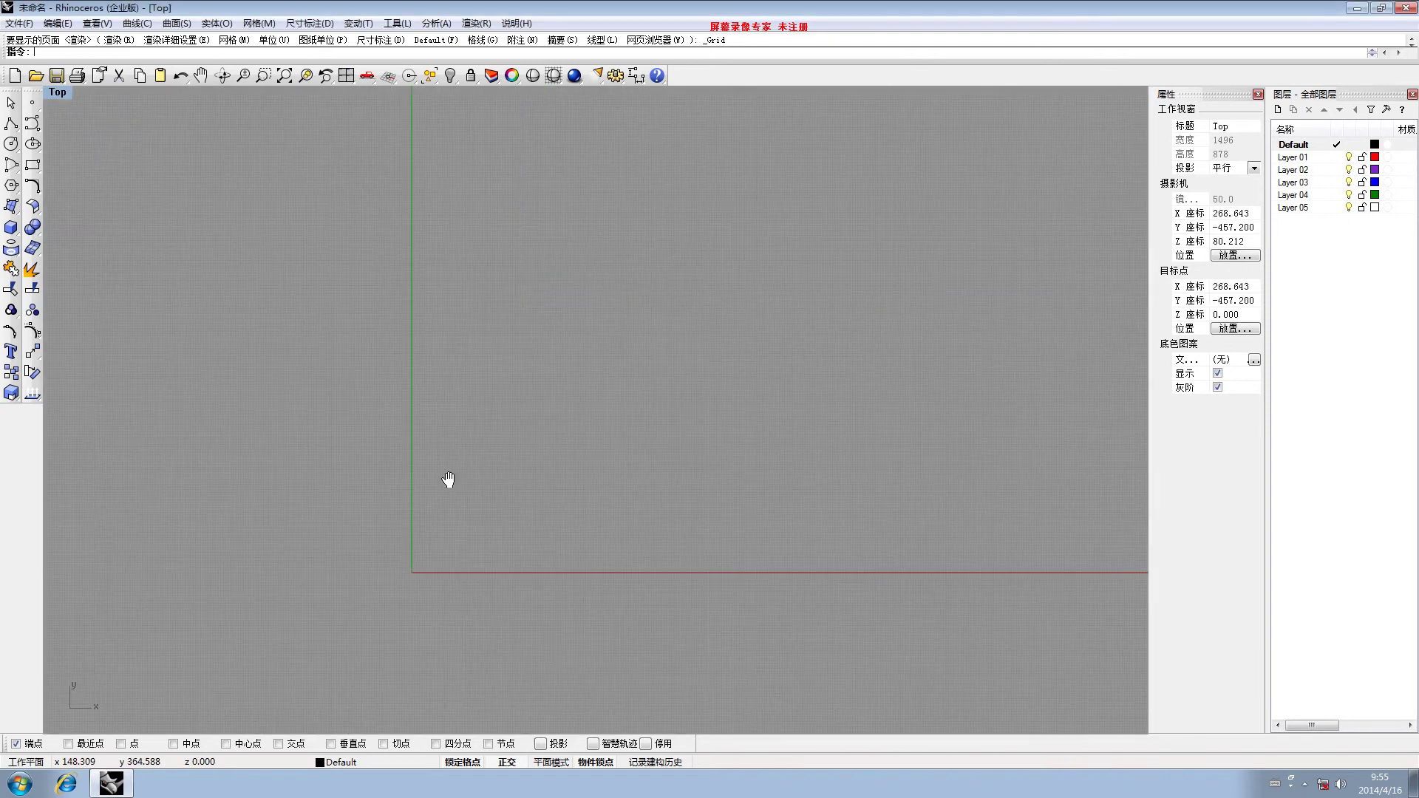
pyautogui.scroll(-5, 450, 482)
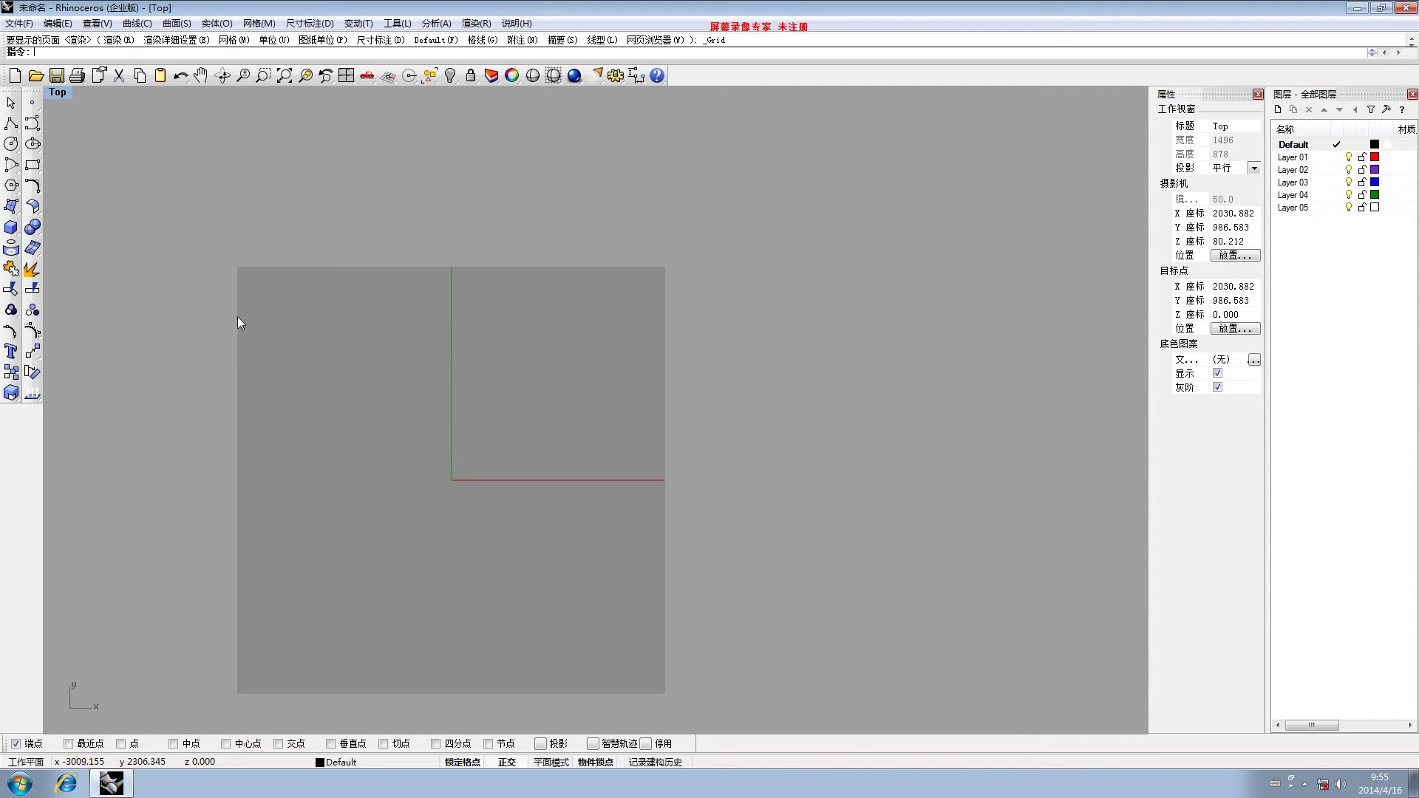
pyautogui.scroll(3, 442, 459)
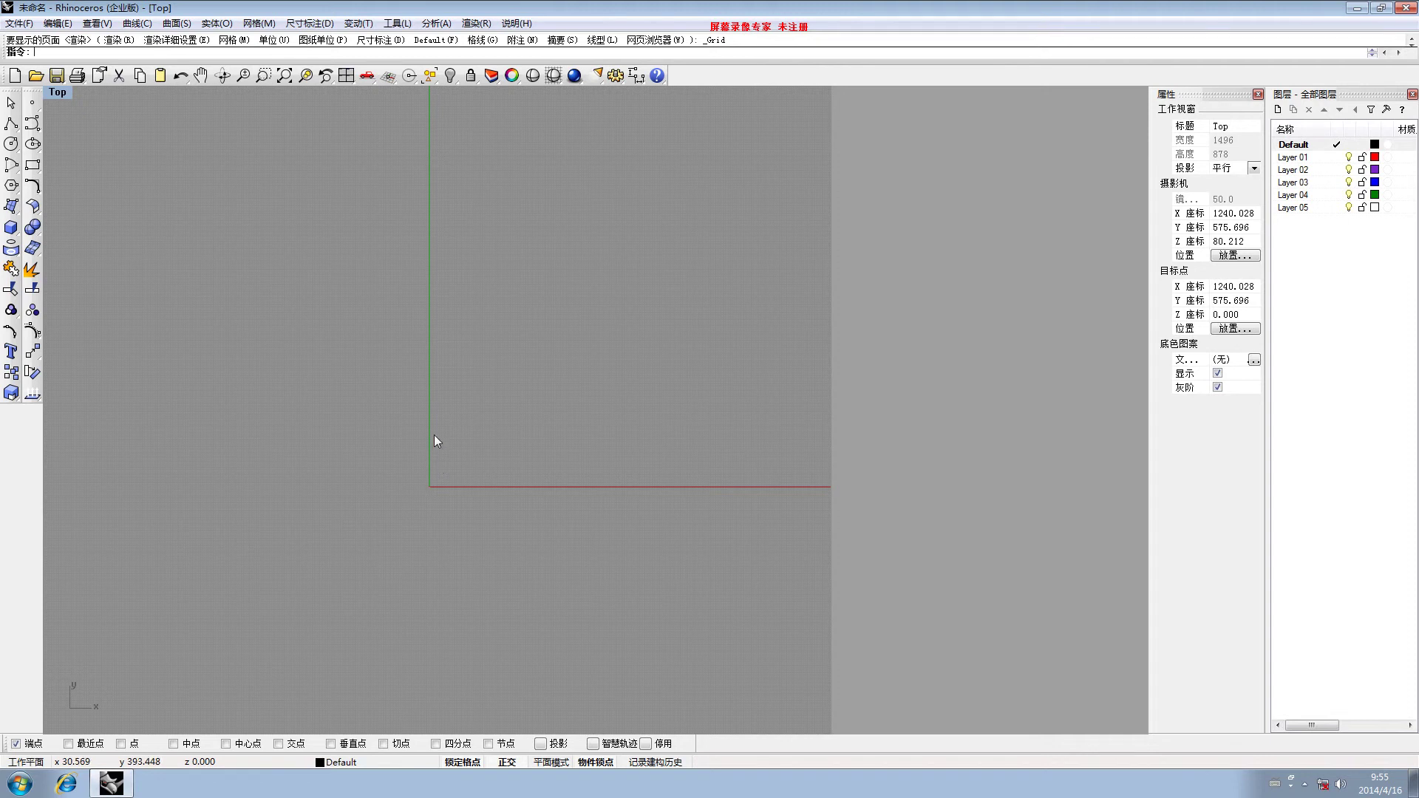
pyautogui.moveTo(479, 536); pyautogui.dragTo(526, 482, button='right')
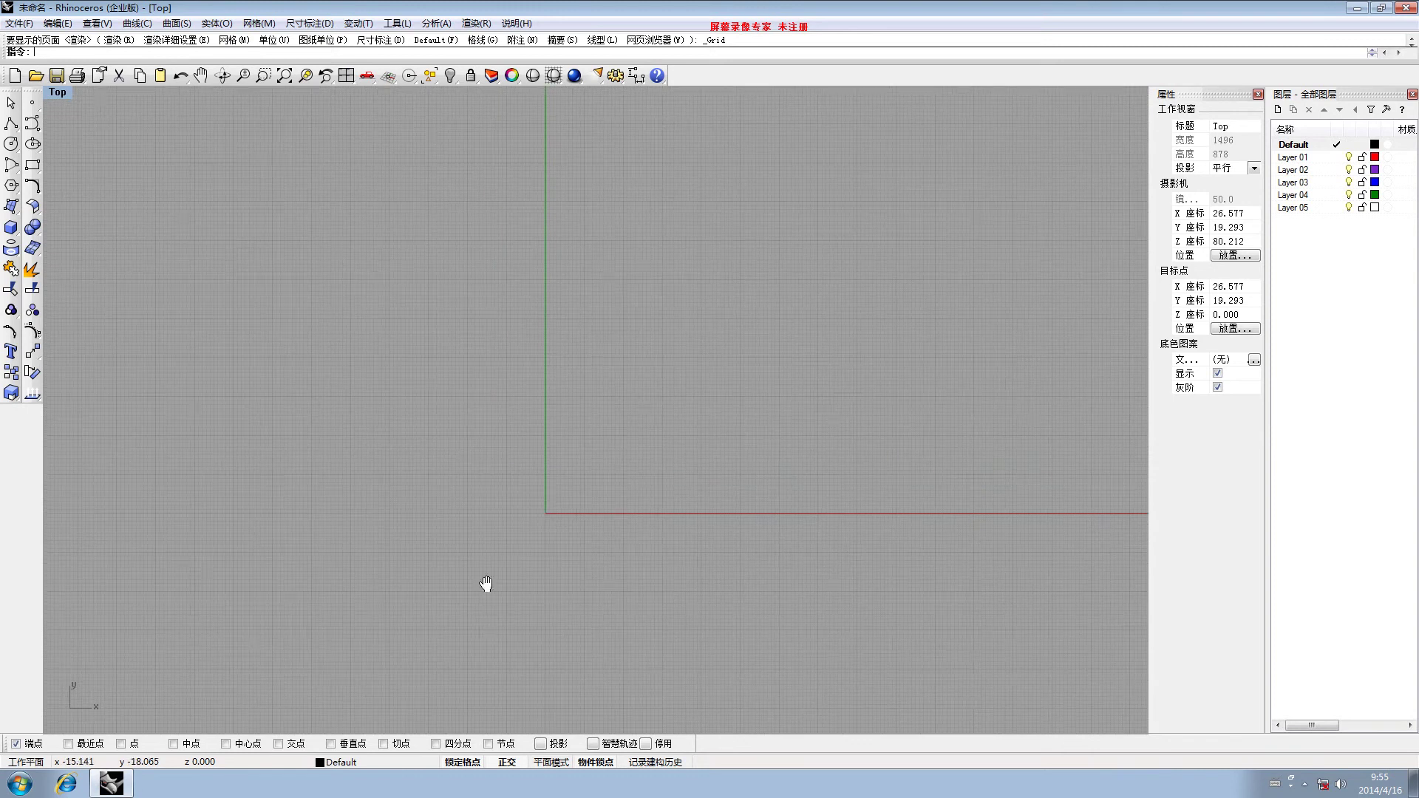
pyautogui.rightClick(471, 763)
pyautogui.click(502, 754)
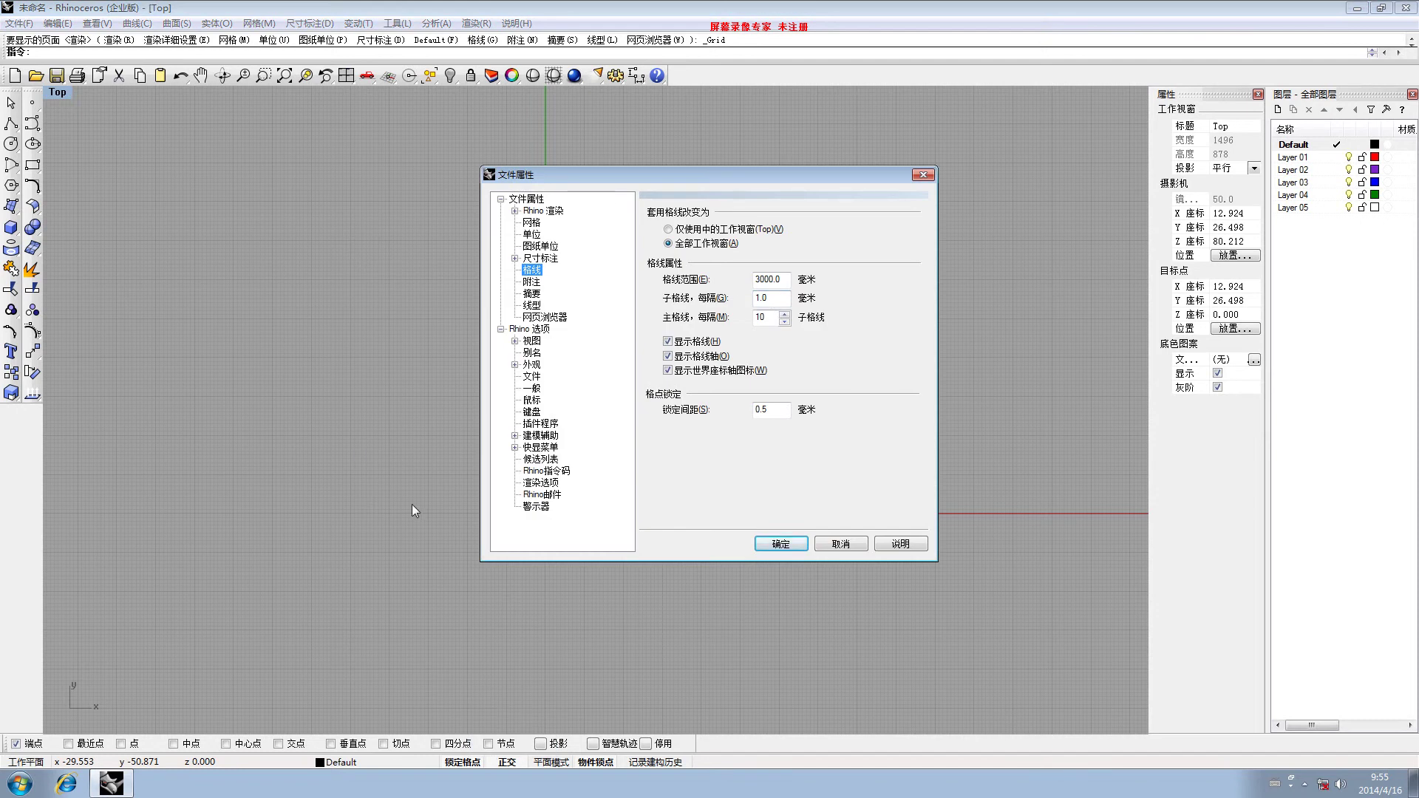
pyautogui.click(781, 543)
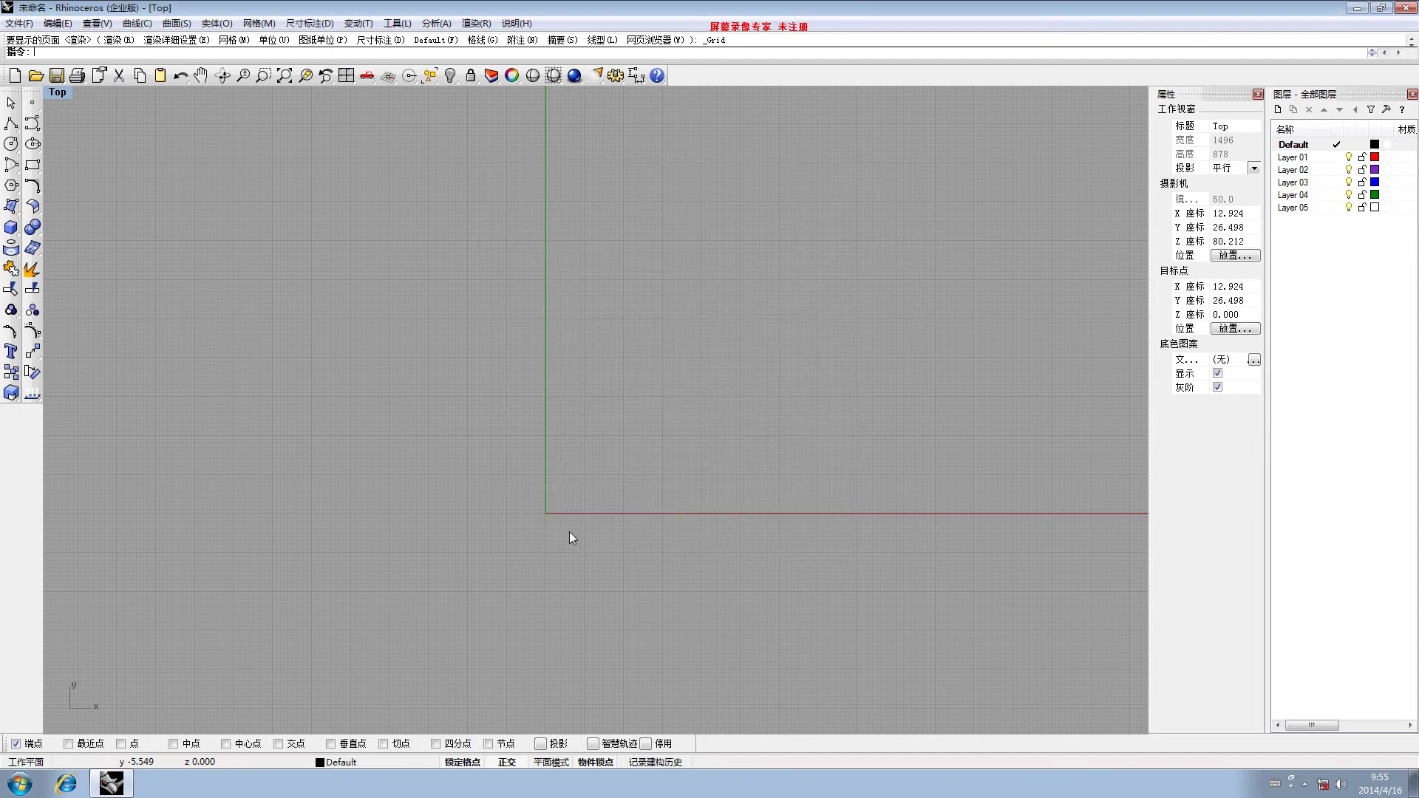
# Compare the minor and major grid lines in the Top view with the grid spacing and snap spacing settings
pyautogui.press('Left')
pyautogui.press('Left')
pyautogui.press('Left')
pyautogui.press('Left')
pyautogui.press('Left')
pyautogui.press('Left')
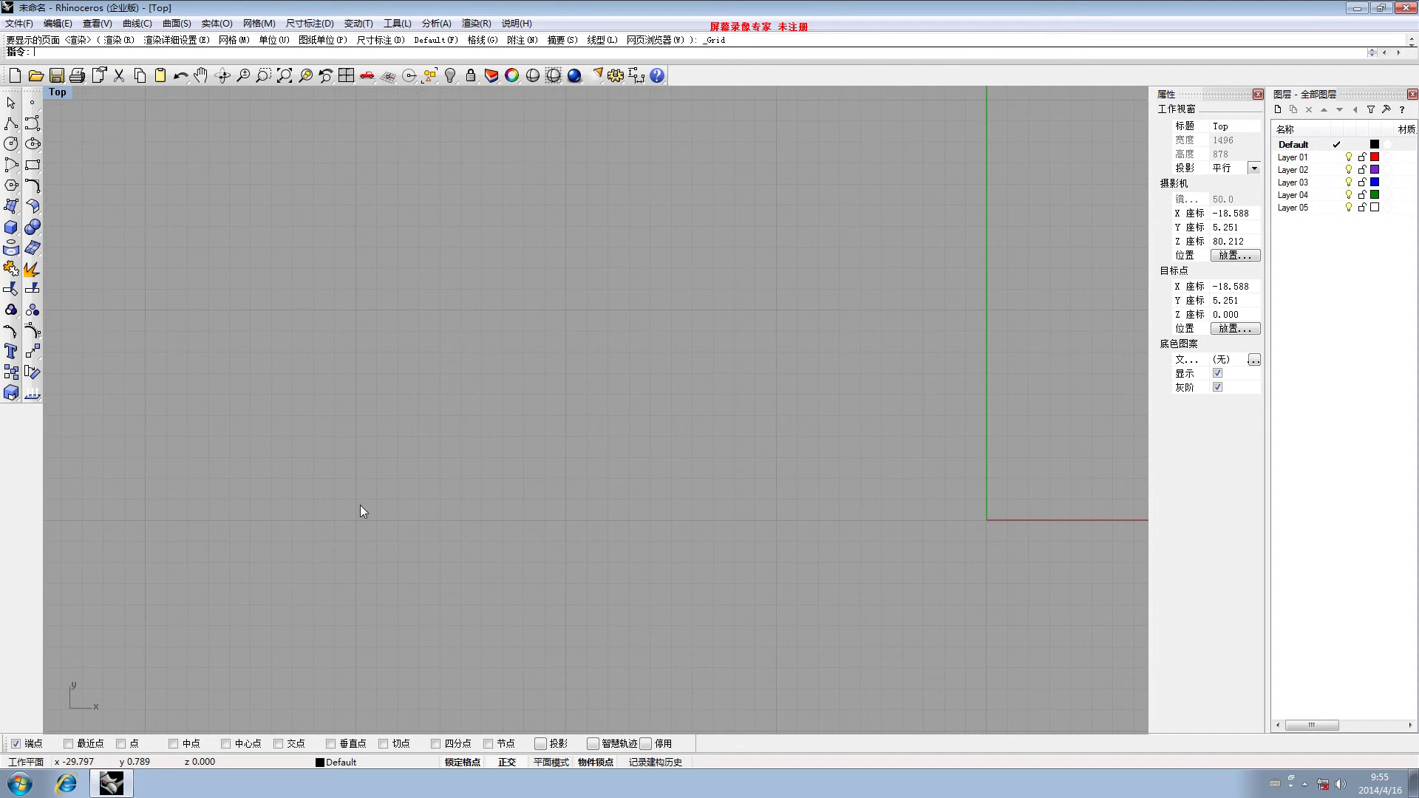
pyautogui.scroll(4, 357, 516)
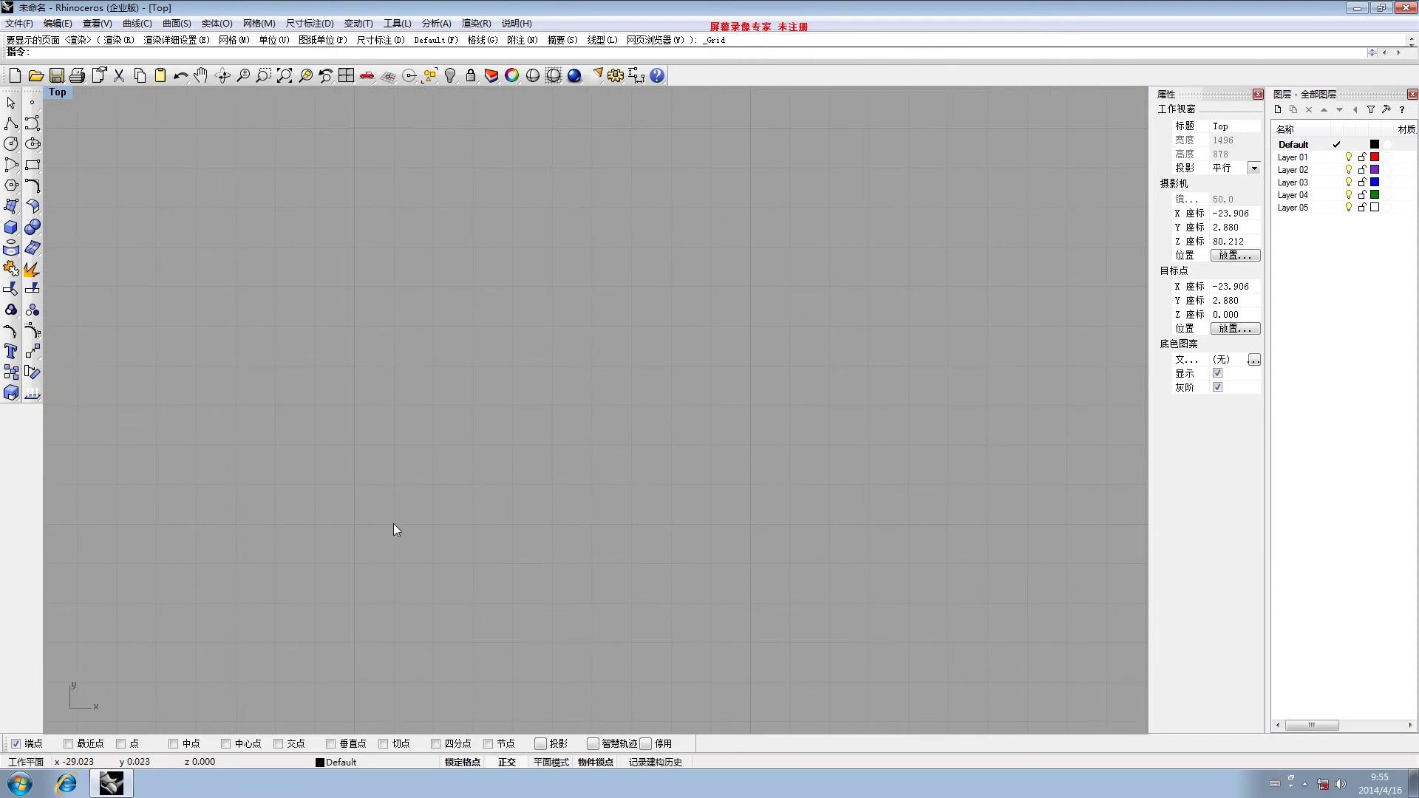
pyautogui.rightClick(456, 764)
pyautogui.click(516, 726)
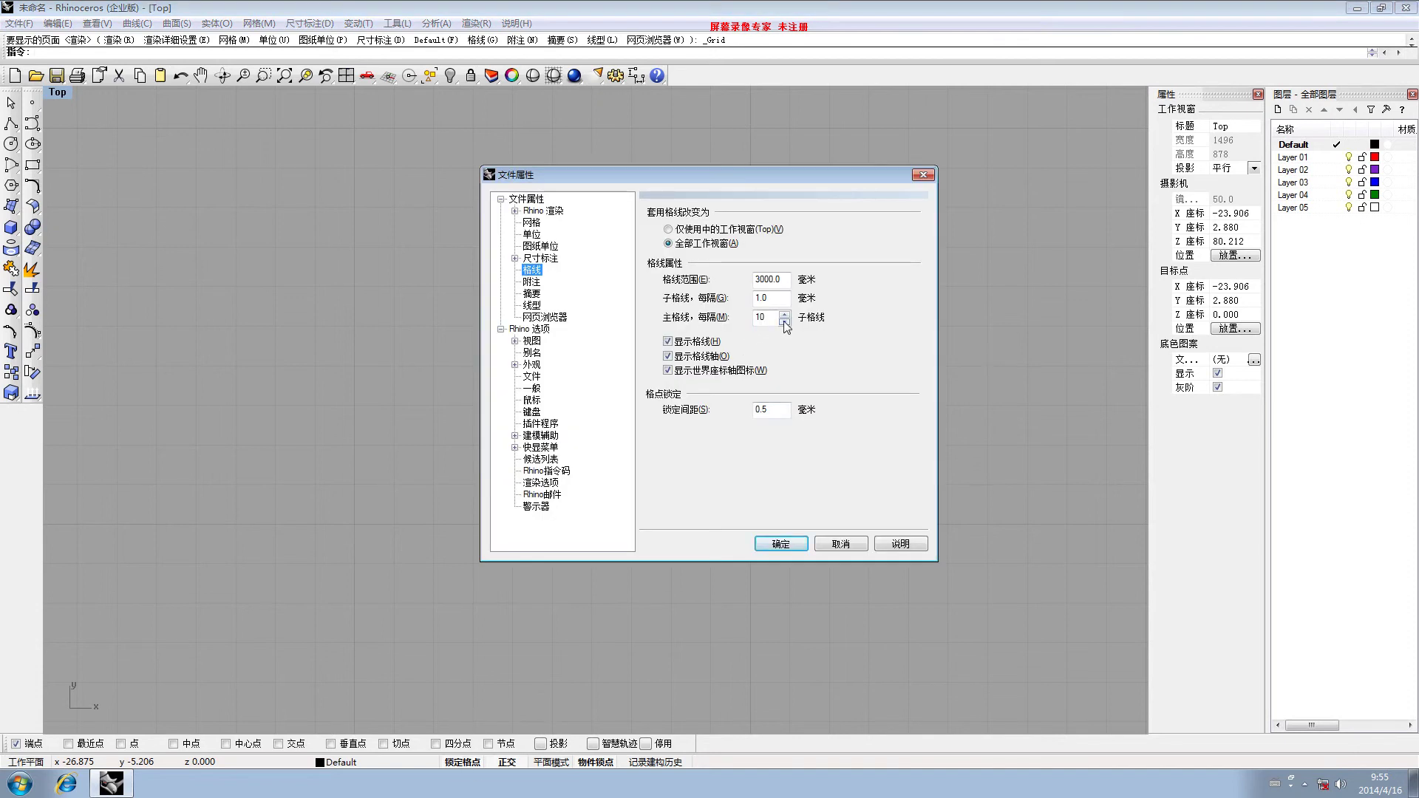
pyautogui.click(782, 544)
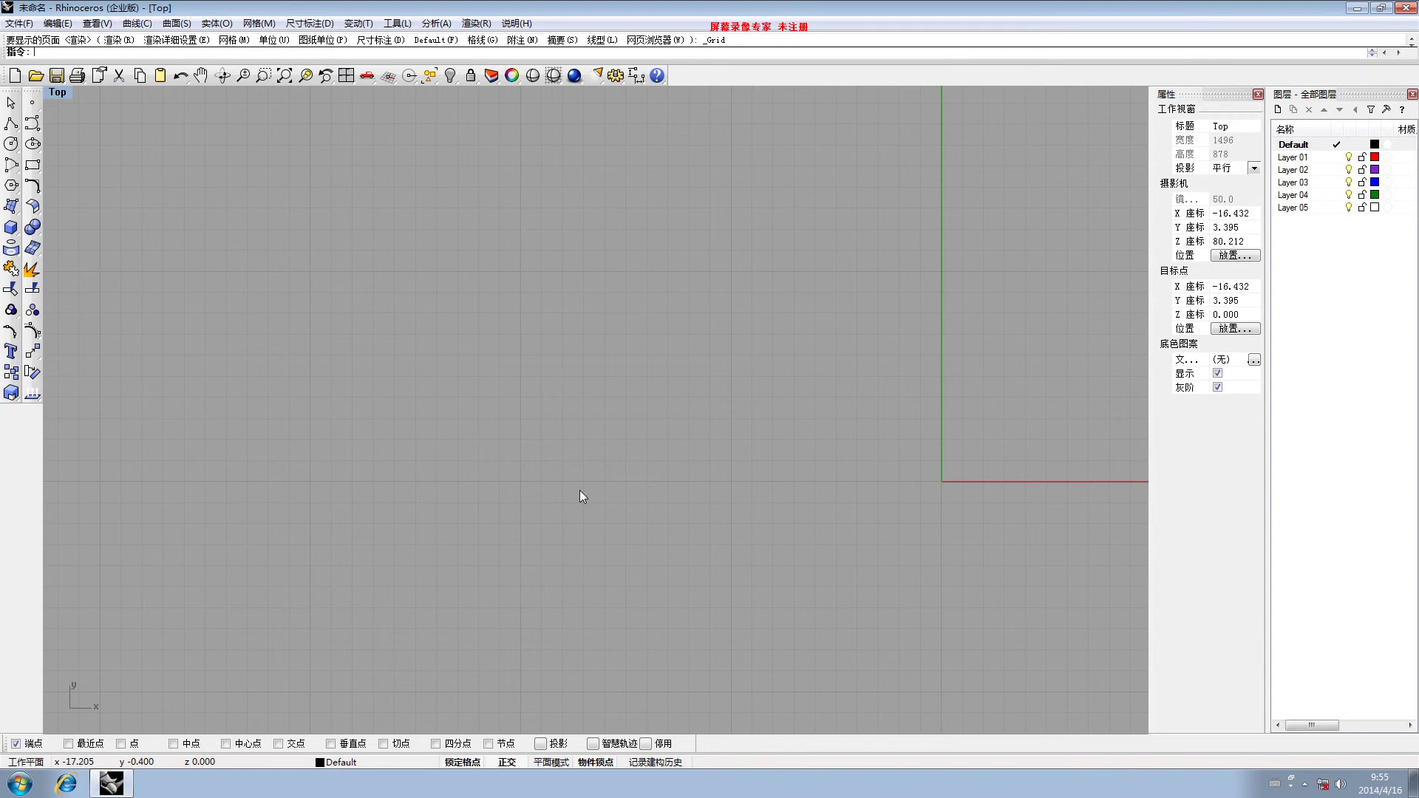
pyautogui.rightClick(473, 765)
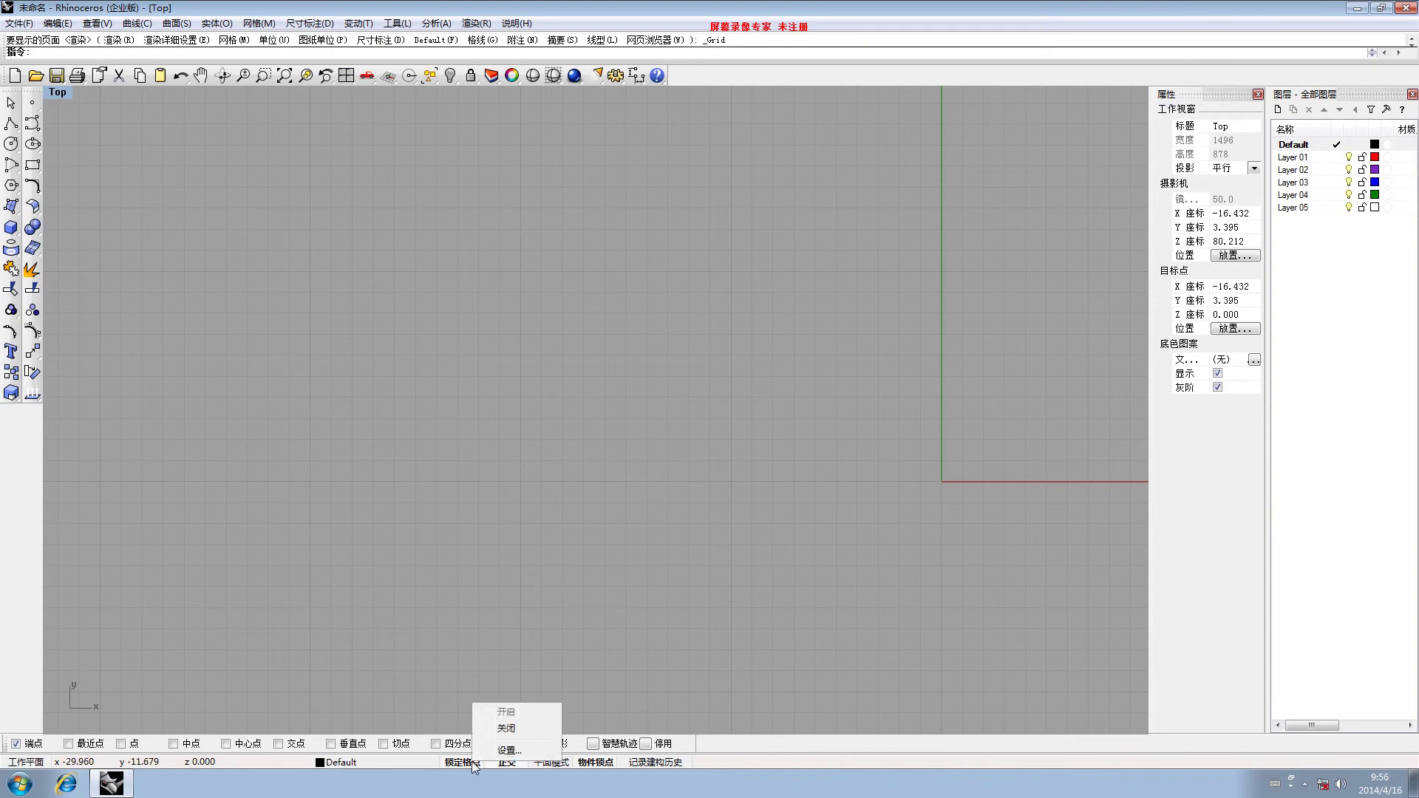
pyautogui.click(491, 764)
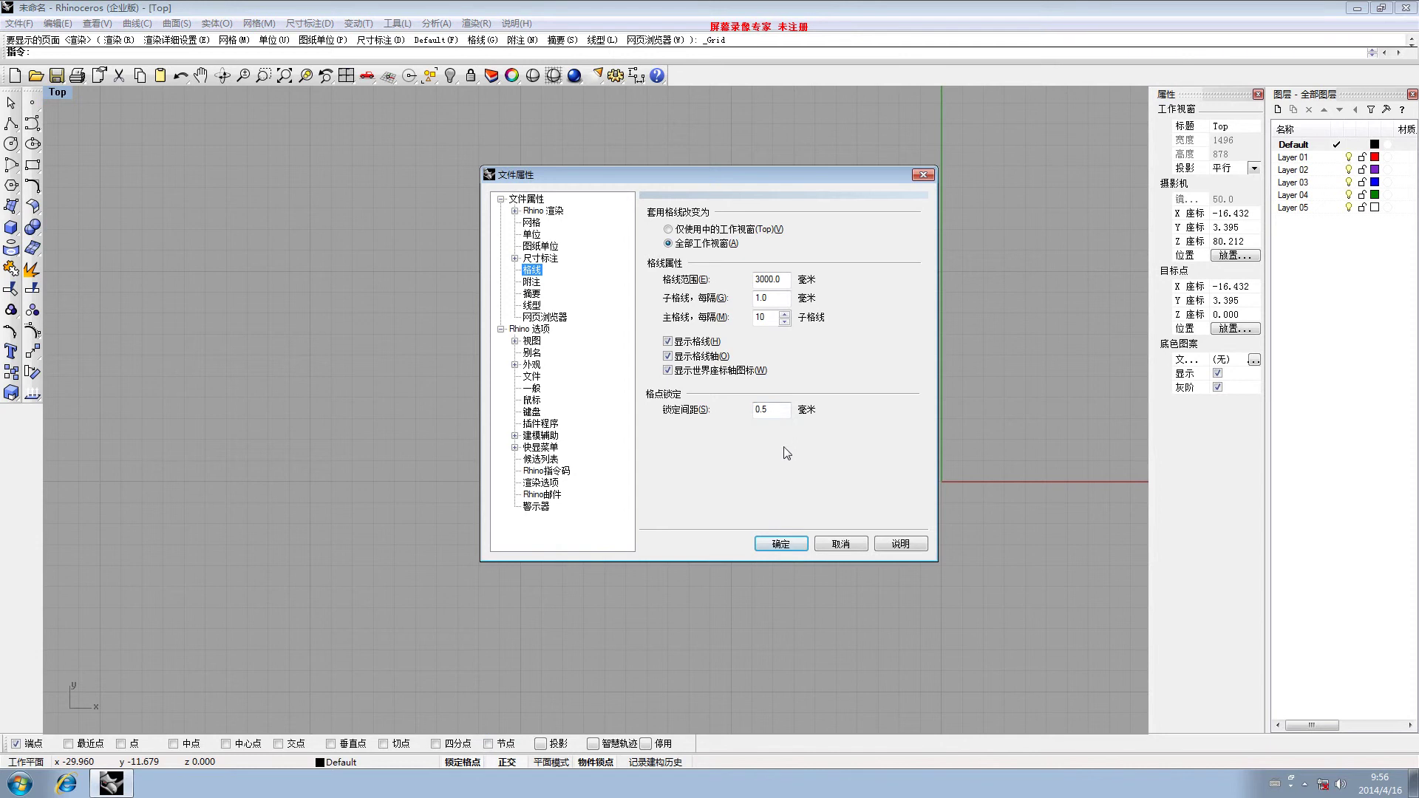
pyautogui.click(779, 544)
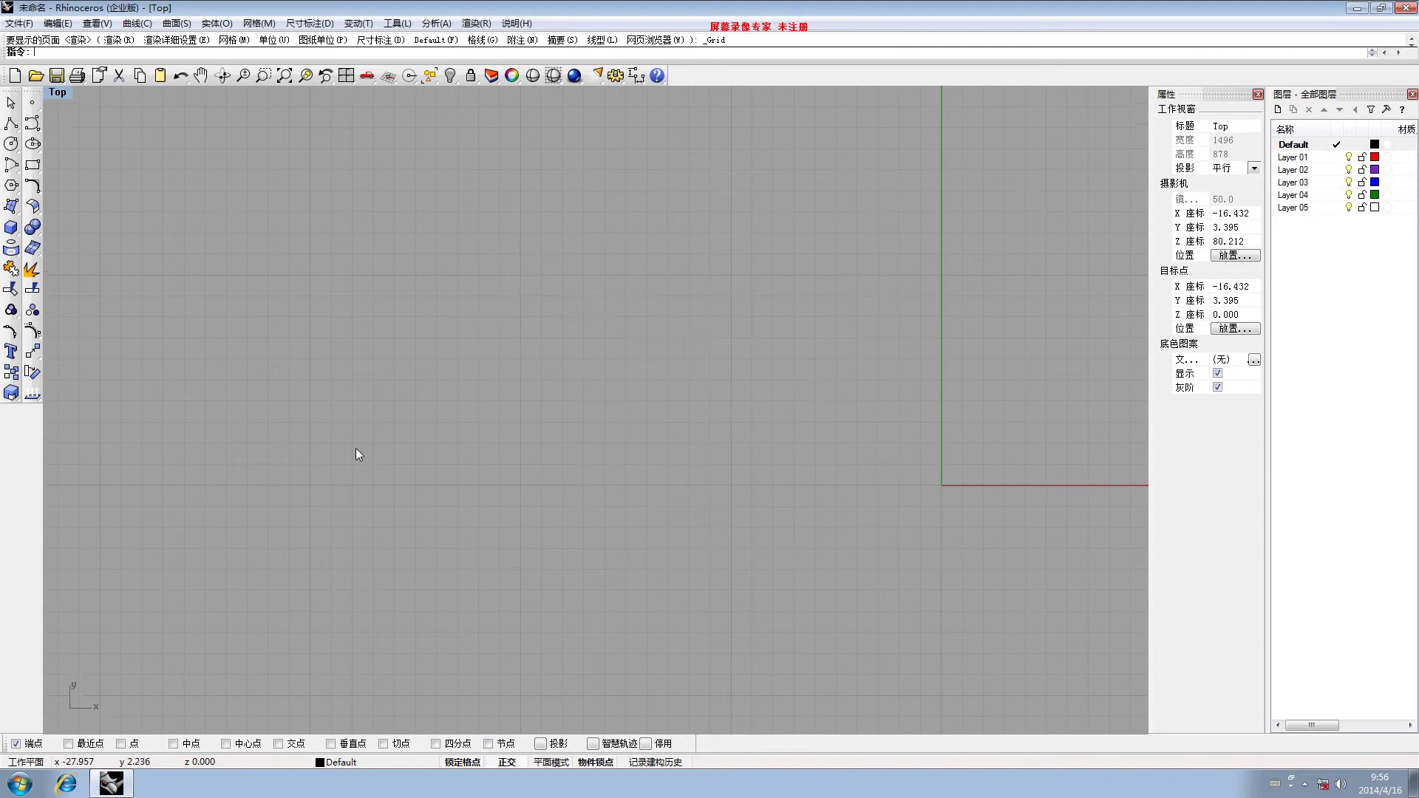
# Draw an open four-point polyline left of the vertical axis, turning off grid snap and ortho after its start point
pyautogui.click(12, 126)
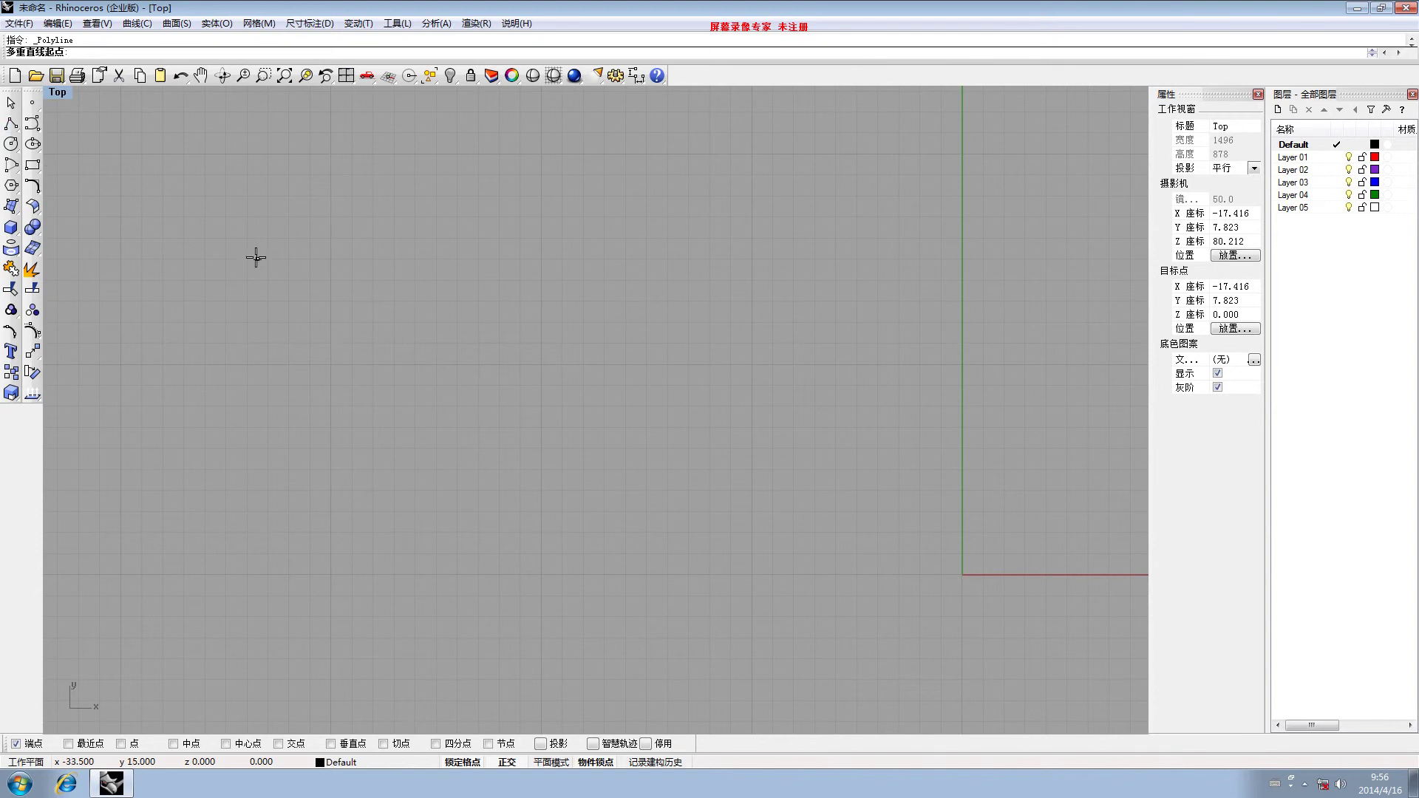
pyautogui.click(205, 364)
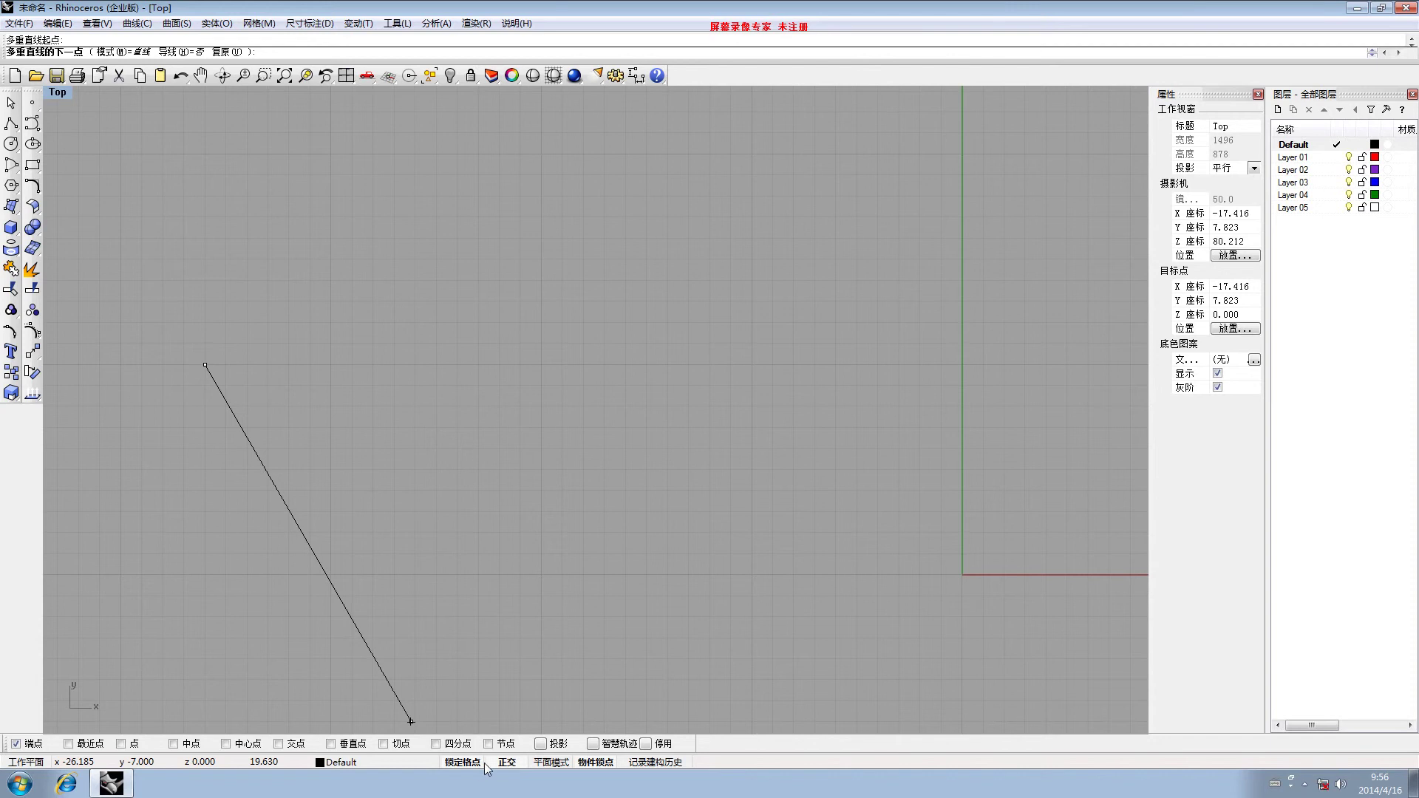
pyautogui.click(509, 762)
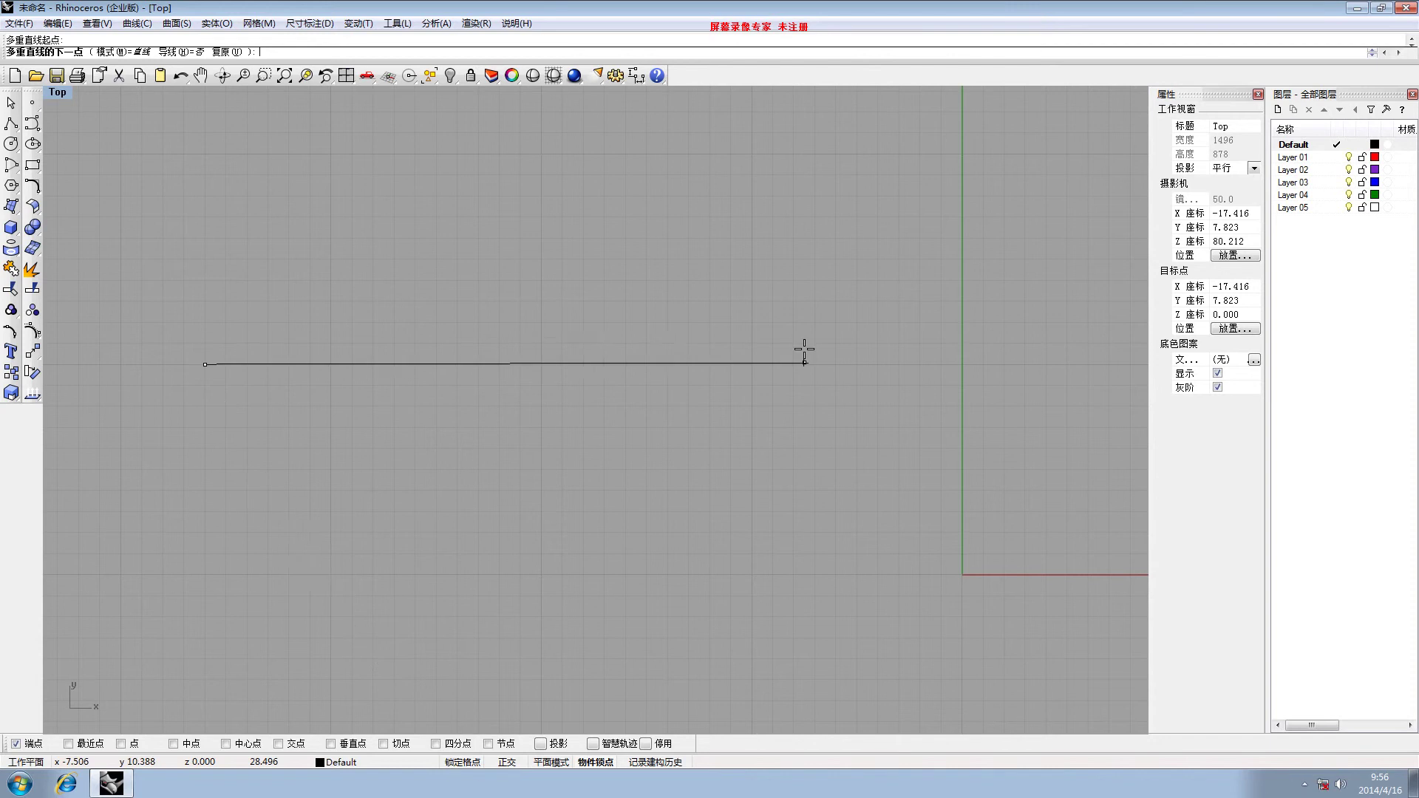
pyautogui.scroll(-5, 488, 440)
pyautogui.moveTo(507, 448); pyautogui.dragTo(339, 400, button='right')
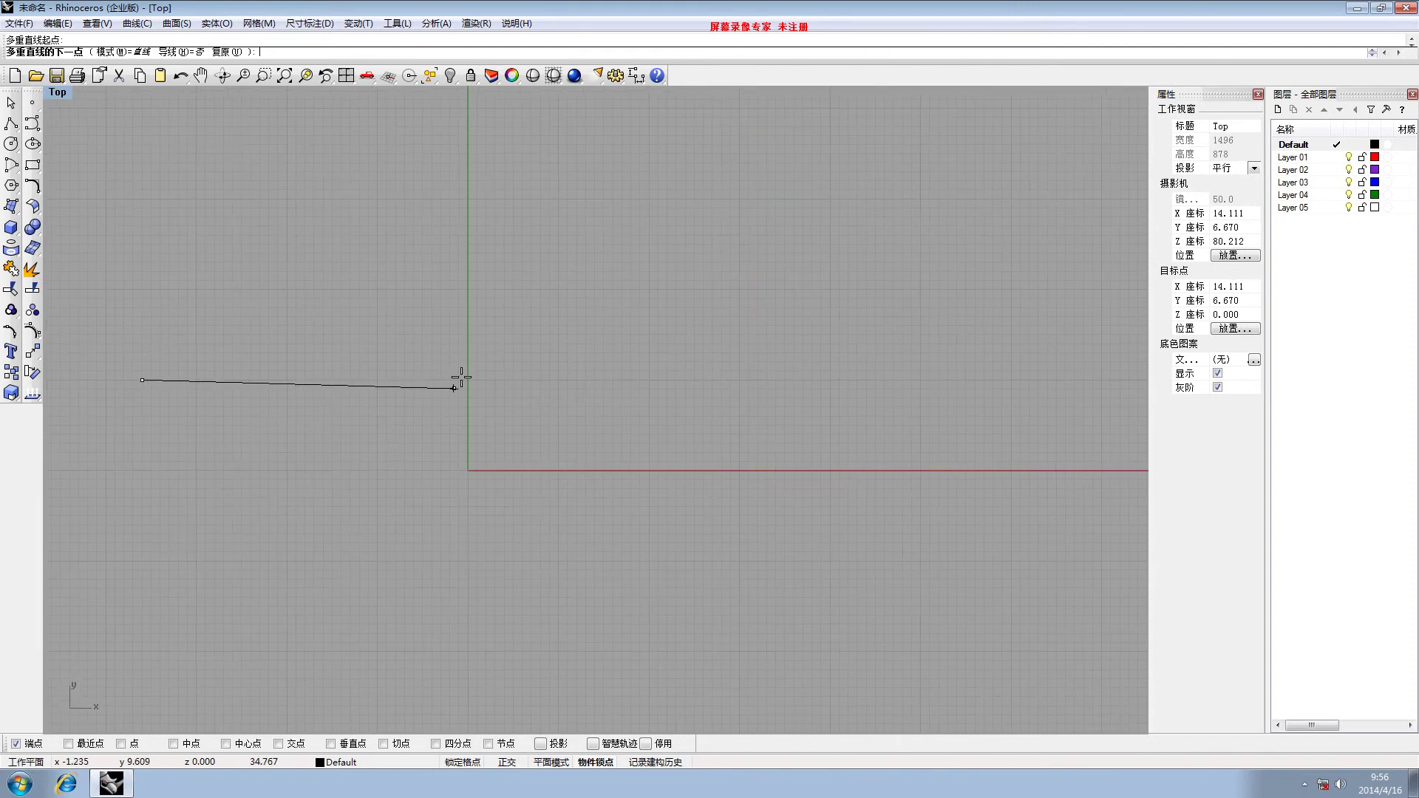
pyautogui.click(398, 344)
pyautogui.click(392, 526)
pyautogui.click(170, 446)
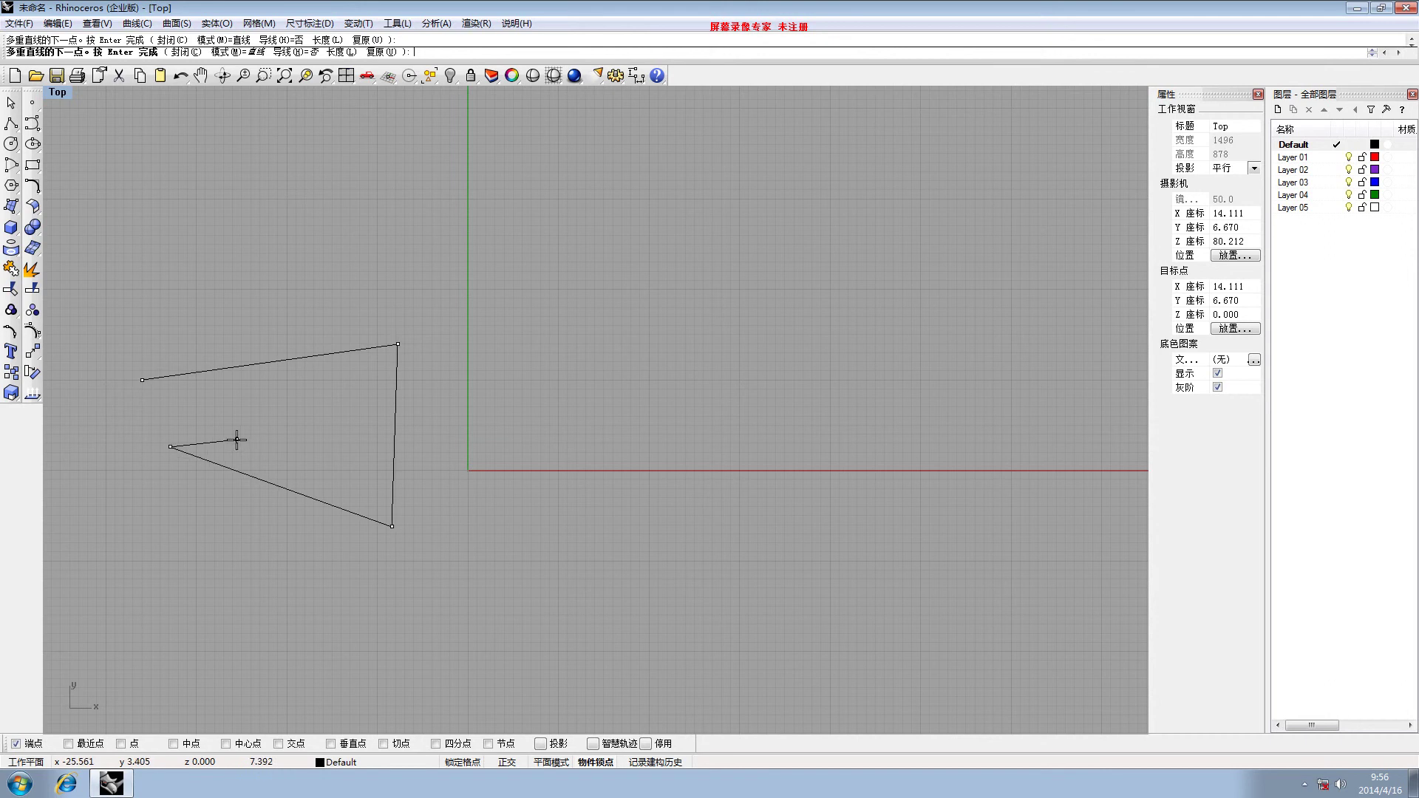
pyautogui.rightClick(222, 442)
# Inspect the polyline's lower free end against the grid lines and select the polyline
pyautogui.moveTo(158, 460); pyautogui.dragTo(205, 400, button='right')
pyautogui.scroll(6, 227, 375)
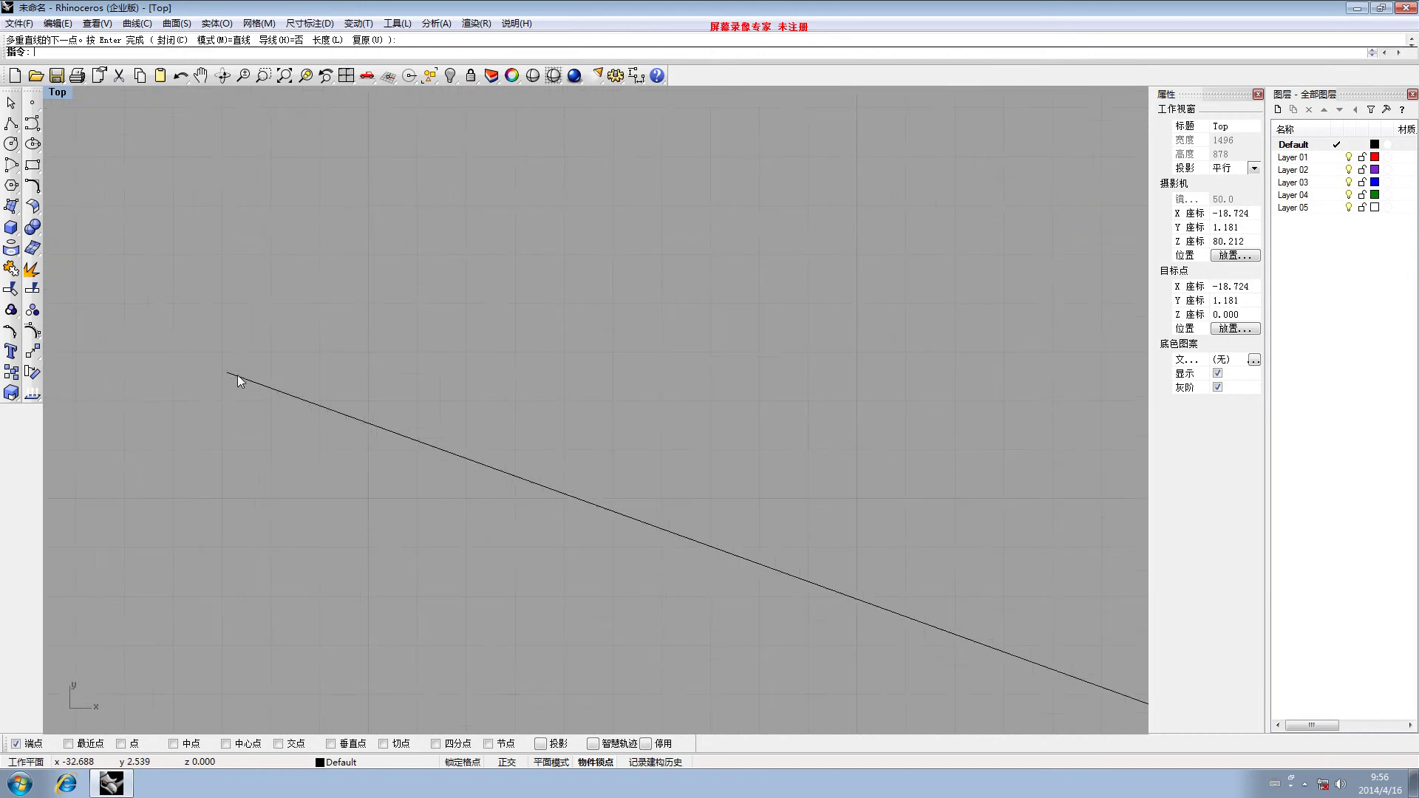
pyautogui.scroll(-6, 623, 490)
pyautogui.moveTo(622, 490); pyautogui.dragTo(279, 389, button='right')
pyautogui.click(387, 476)
pyautogui.moveTo(386, 476); pyautogui.dragTo(565, 451, button='right')
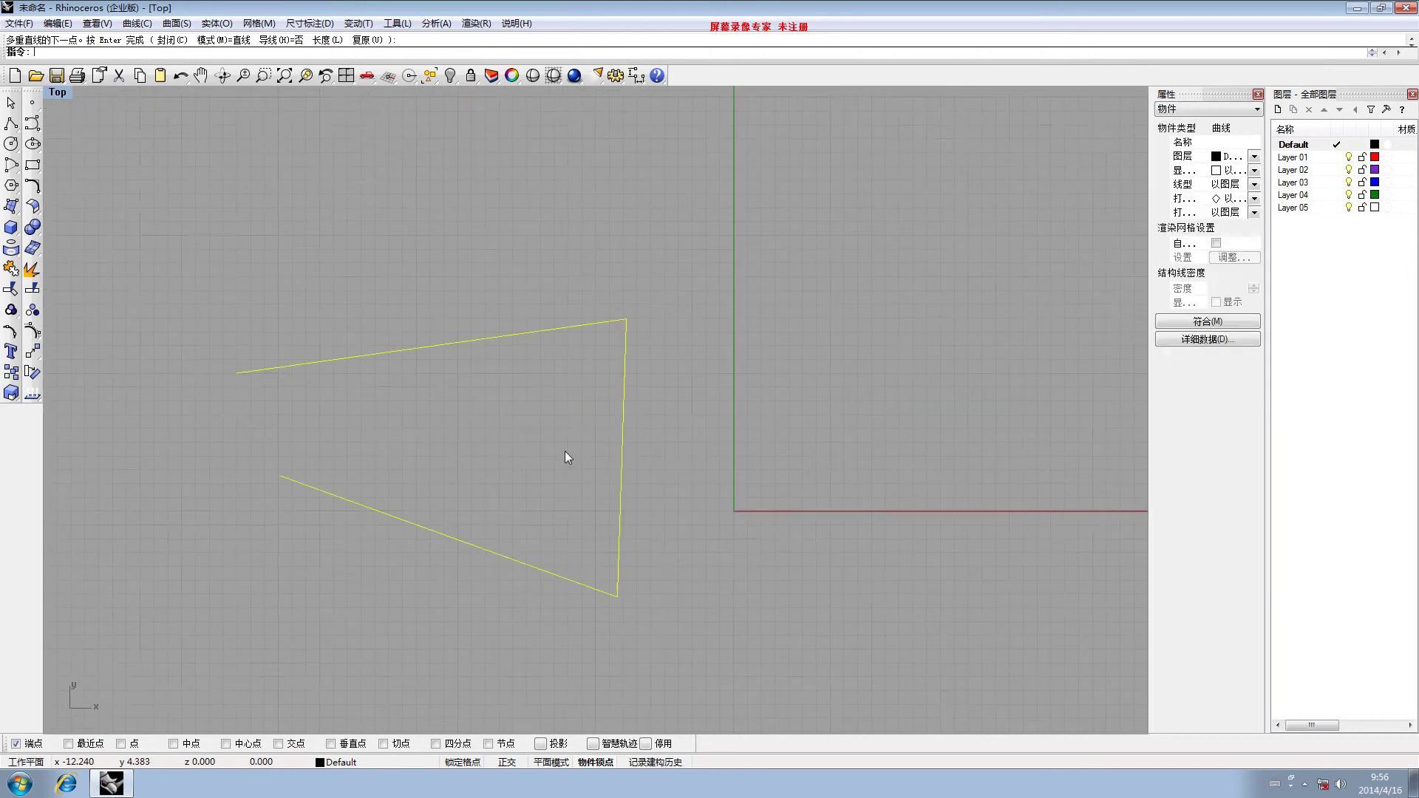
# Draw a second open four-point polyline without grid snap, starting above the first and crossing its upper segment
pyautogui.rightClick(234, 362)
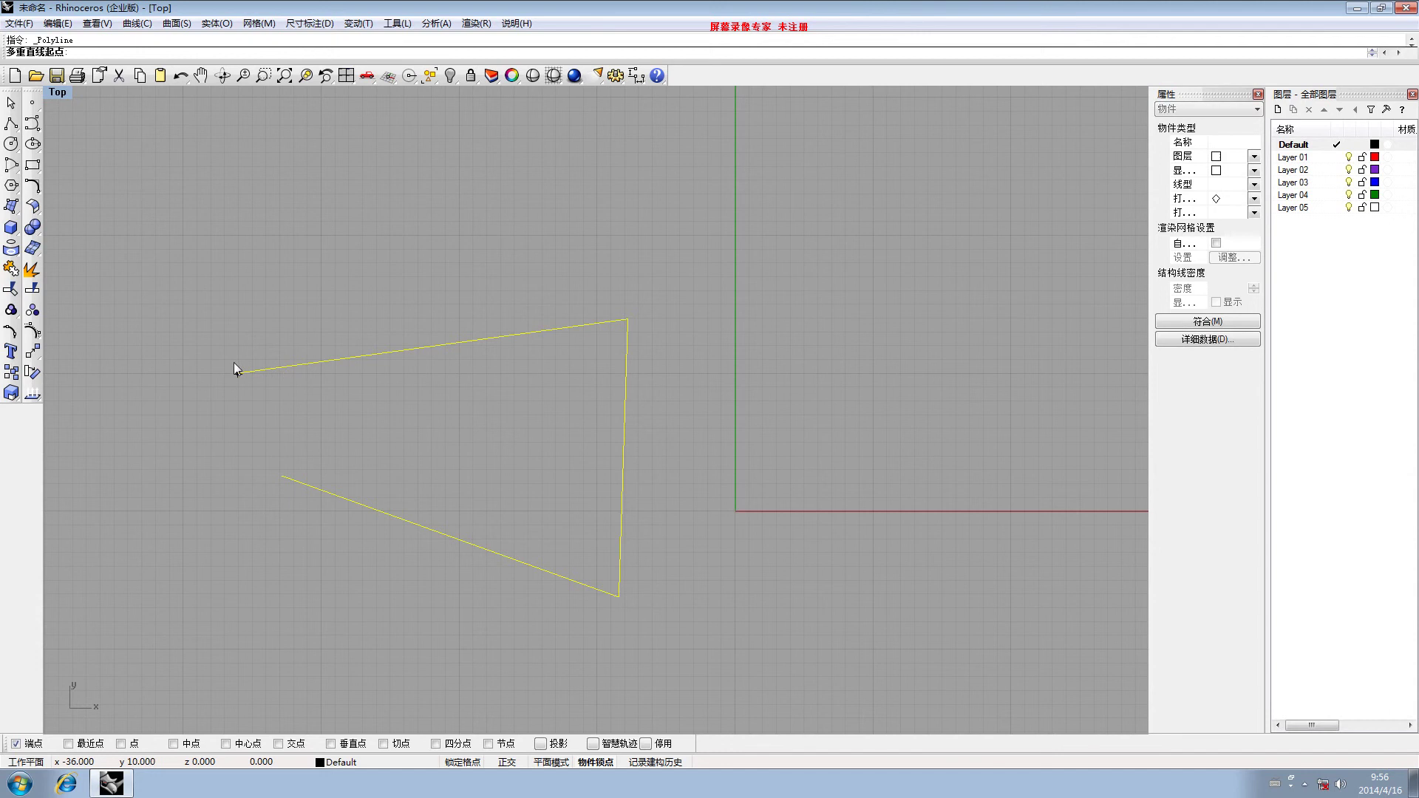
pyautogui.click(217, 280)
pyautogui.click(497, 254)
pyautogui.click(321, 385)
pyautogui.click(316, 398)
pyautogui.rightClick(444, 412)
pyautogui.scroll(5, 321, 401)
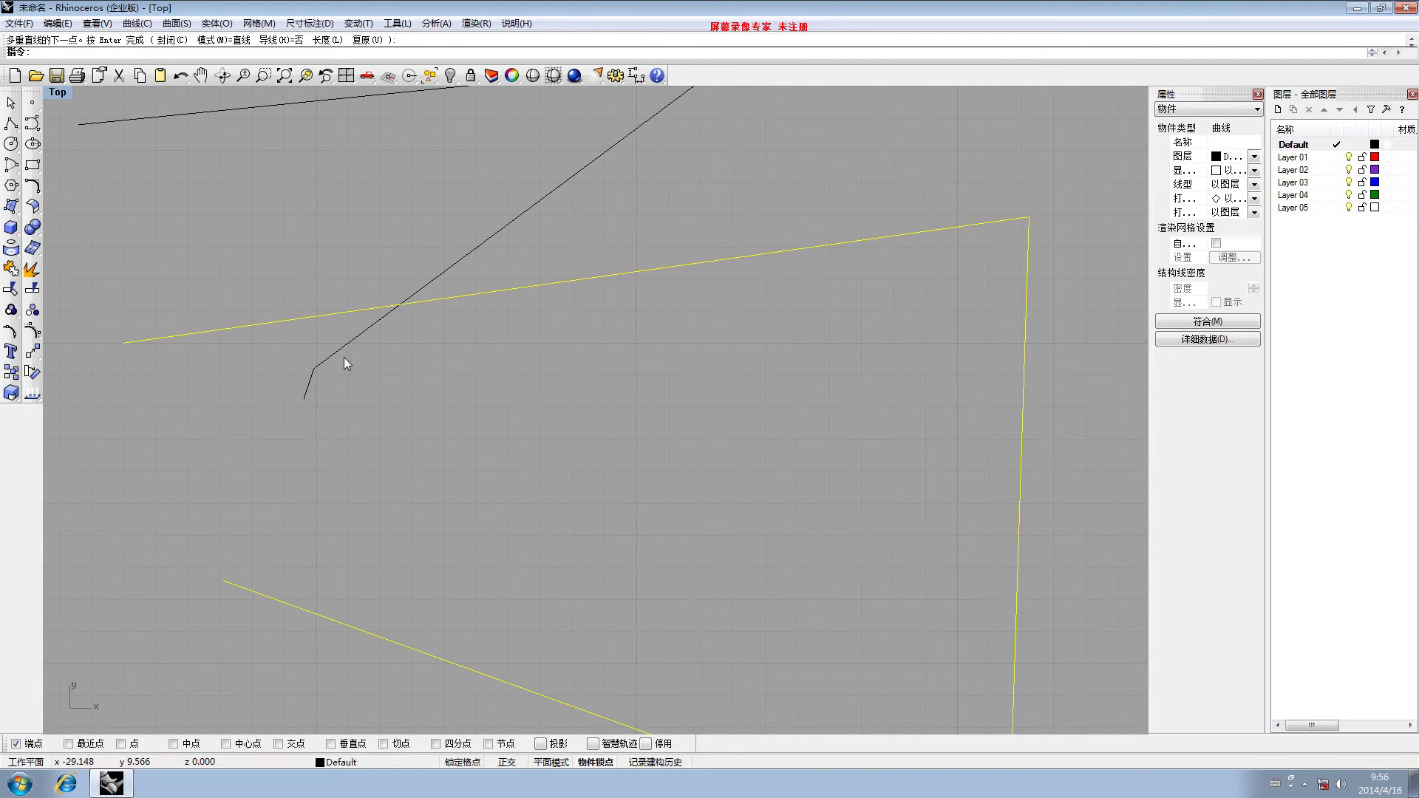
# Turn on grid snap and draw an open ten-point zigzag polyline above and beside the upper end of the existing polyline
pyautogui.click(461, 766)
pyautogui.scroll(-4, 433, 488)
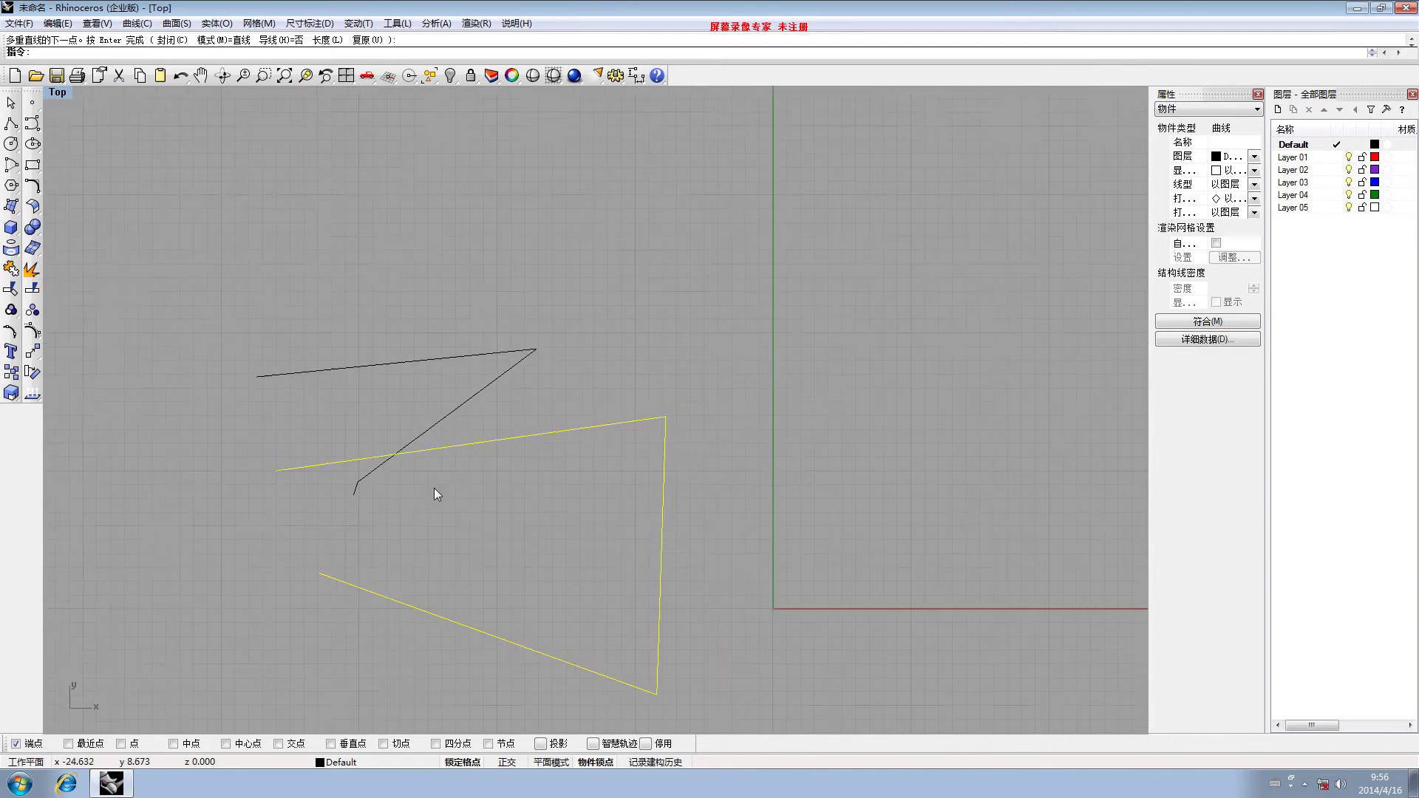
pyautogui.click(11, 124)
pyautogui.scroll(4, 194, 222)
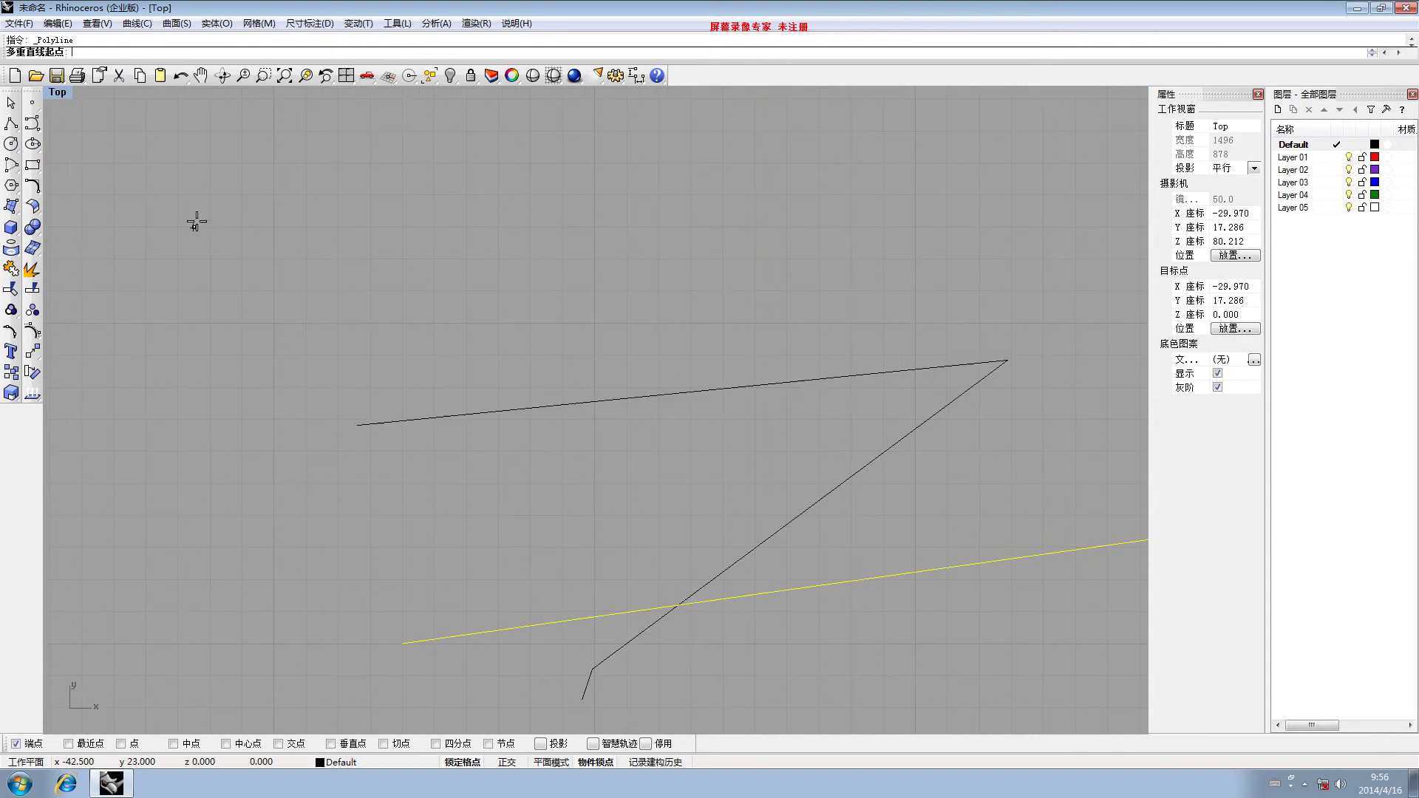
pyautogui.click(242, 179)
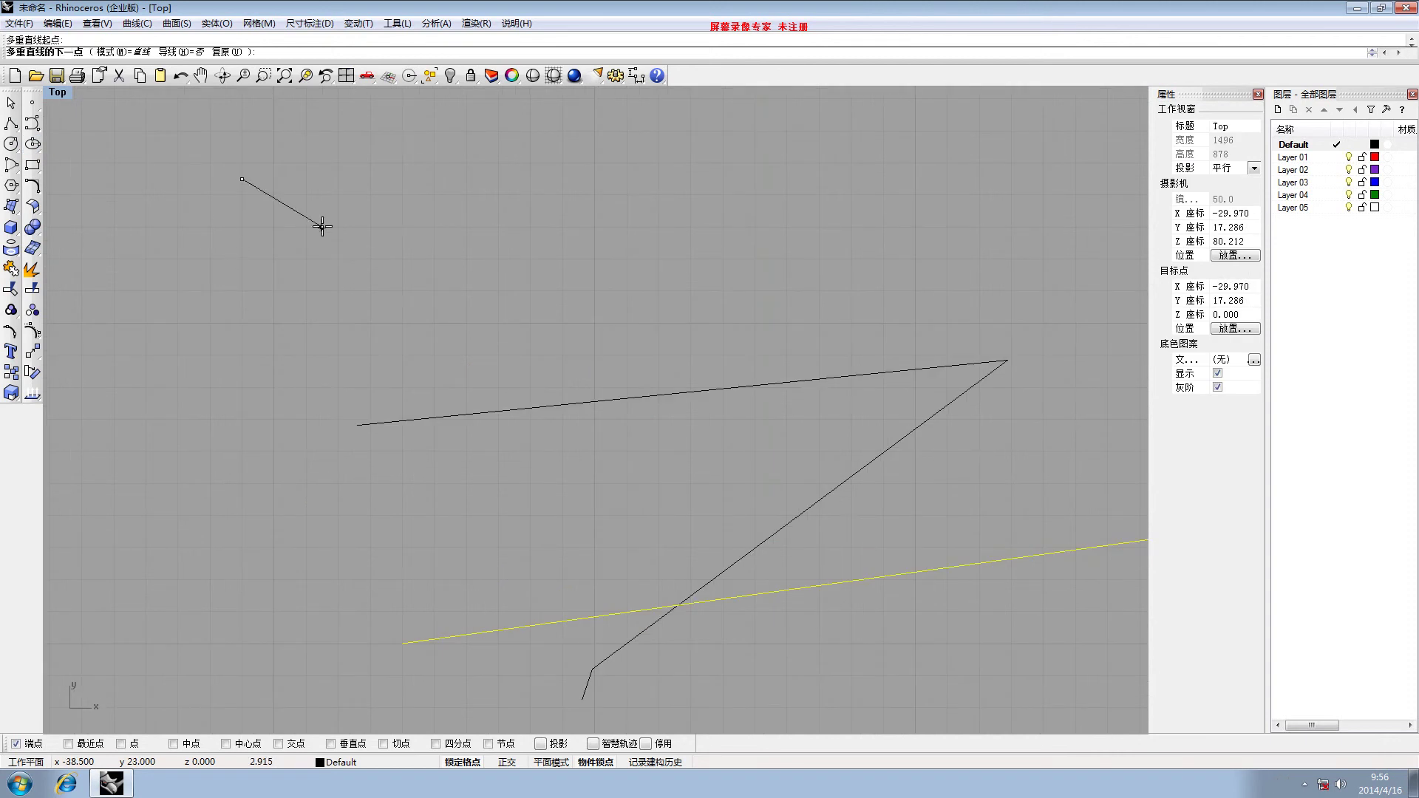
pyautogui.click(419, 227)
pyautogui.click(290, 291)
pyautogui.click(322, 355)
pyautogui.click(194, 387)
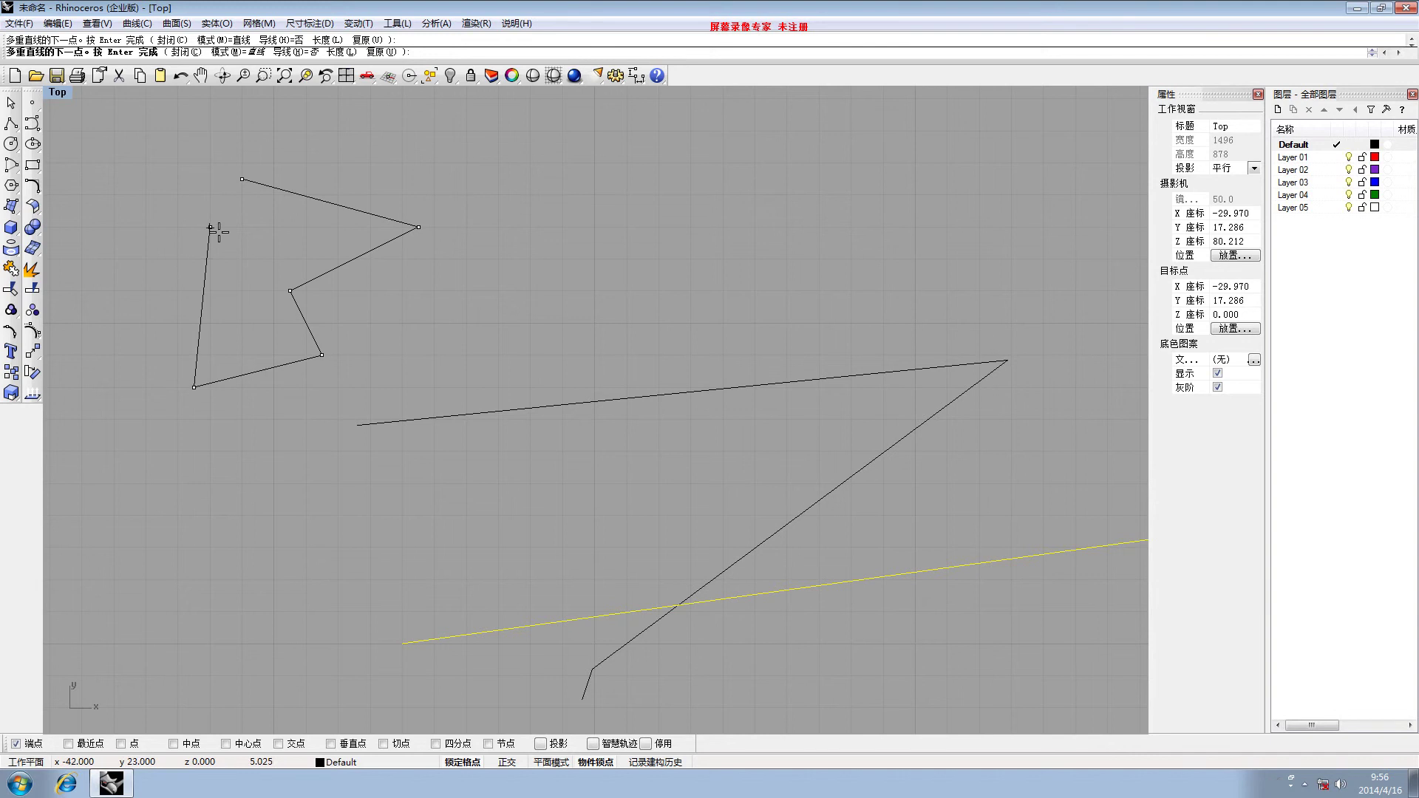
pyautogui.click(226, 227)
pyautogui.click(210, 355)
pyautogui.click(322, 403)
pyautogui.click(290, 403)
pyautogui.click(273, 419)
pyautogui.scroll(3, 198, 400)
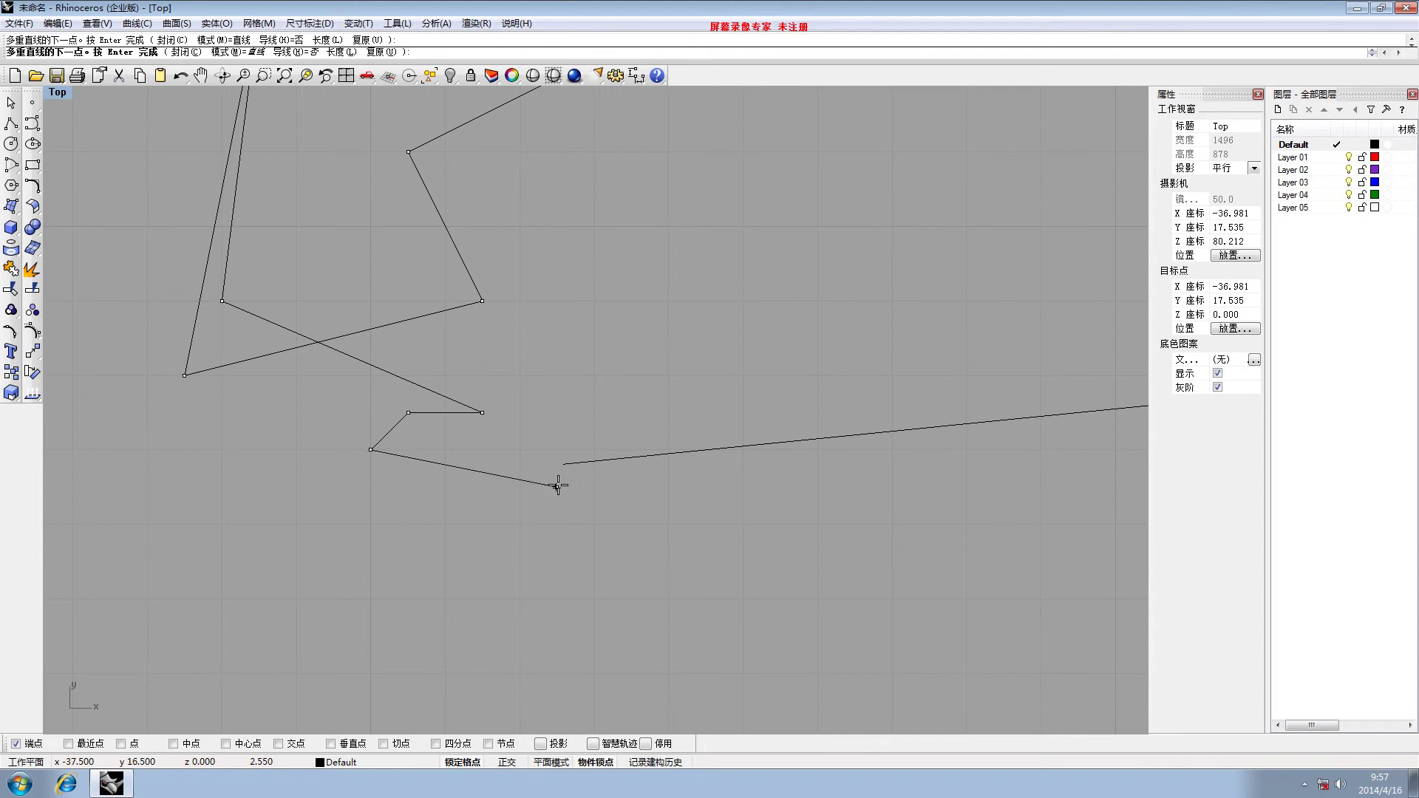
pyautogui.scroll(-5, 381, 454)
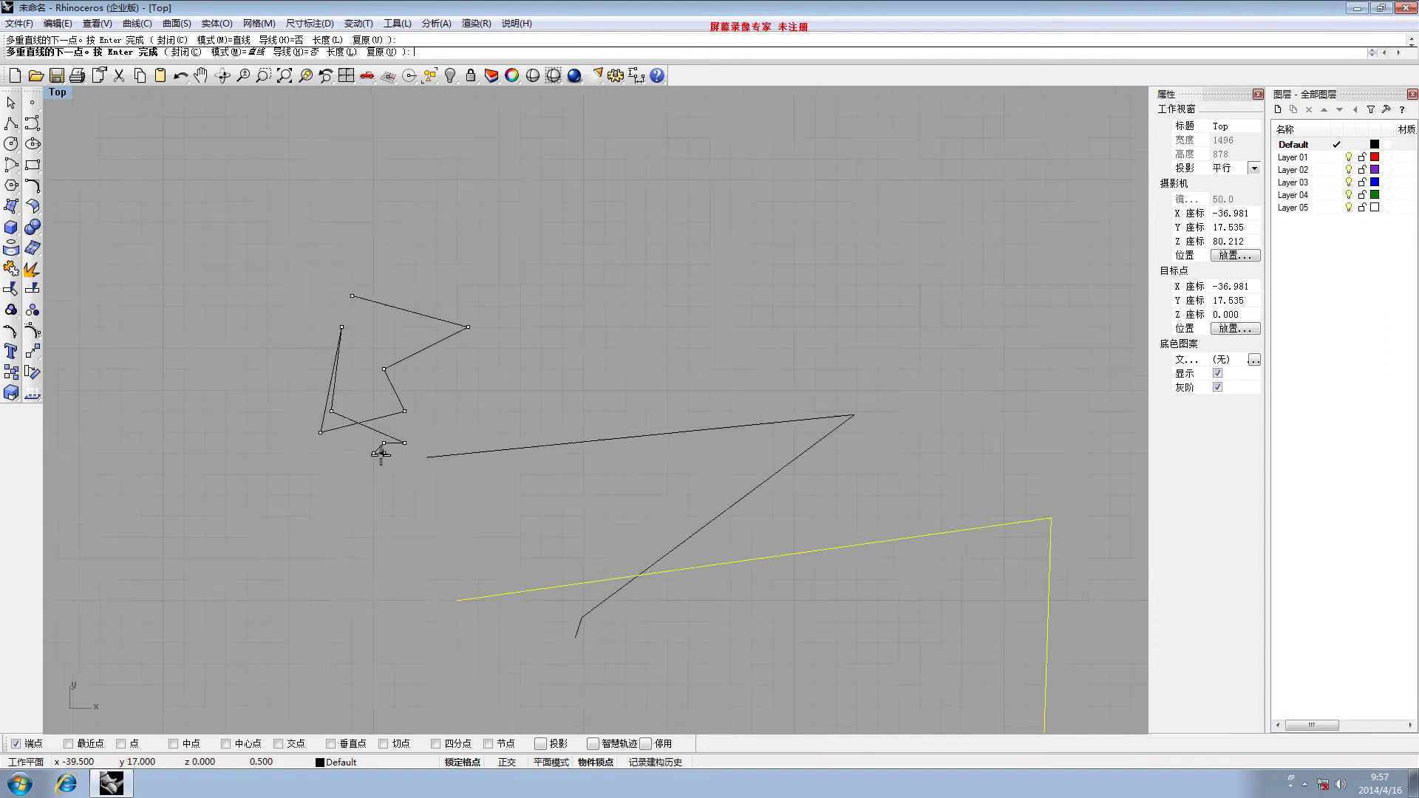
pyautogui.moveTo(381, 454); pyautogui.dragTo(304, 420, button='right')
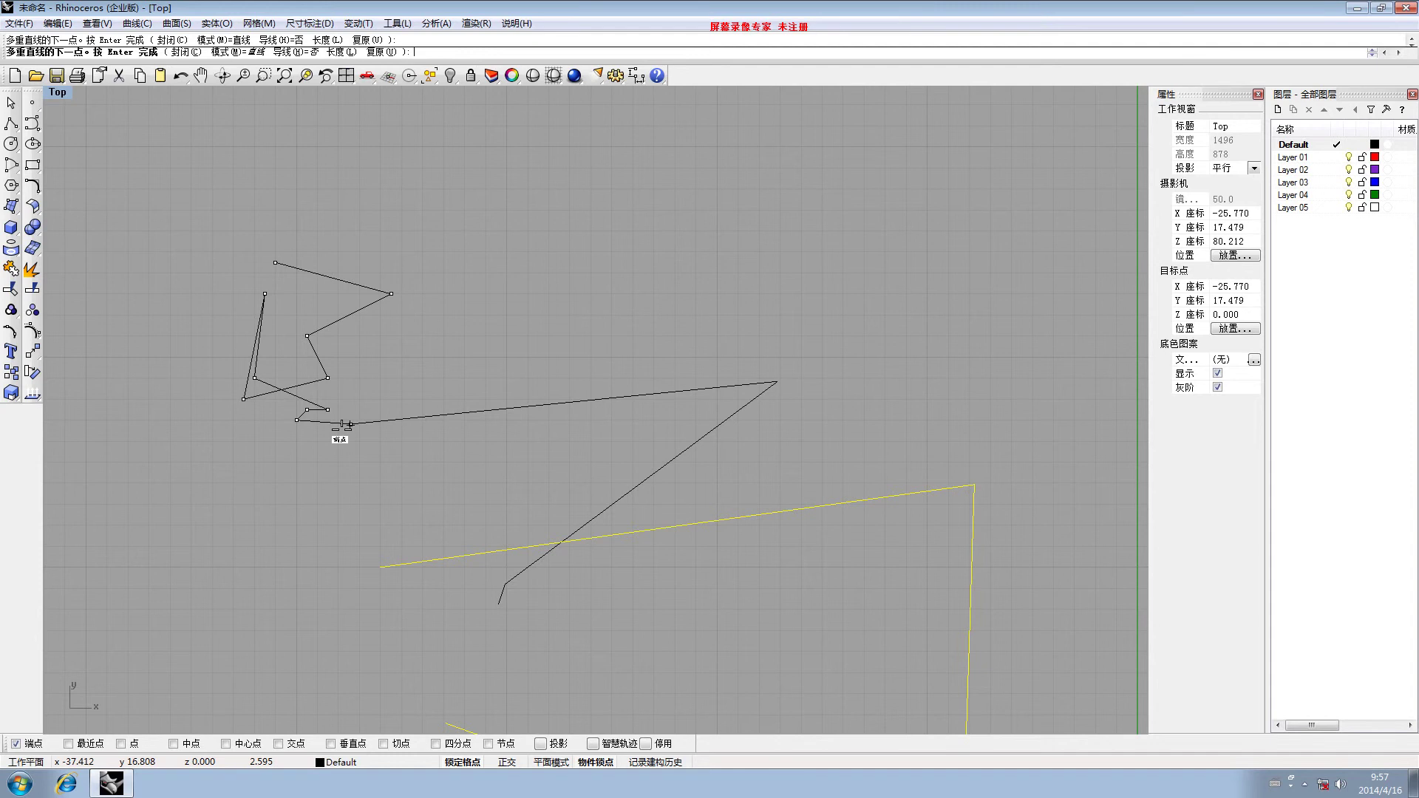
pyautogui.press('Return')
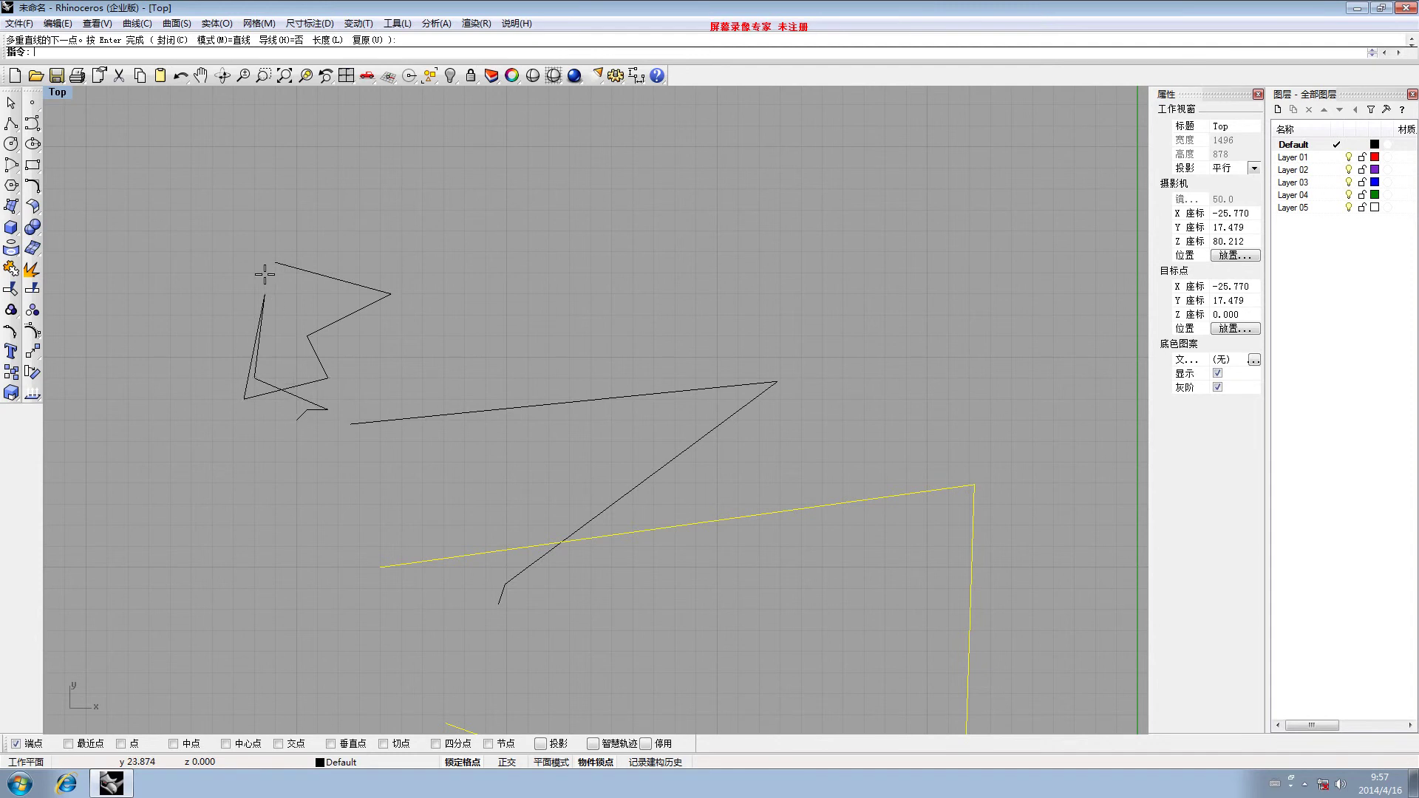
# Select all three polylines in the Top view and delete them
pyautogui.moveTo(156, 229); pyautogui.dragTo(154, 286)
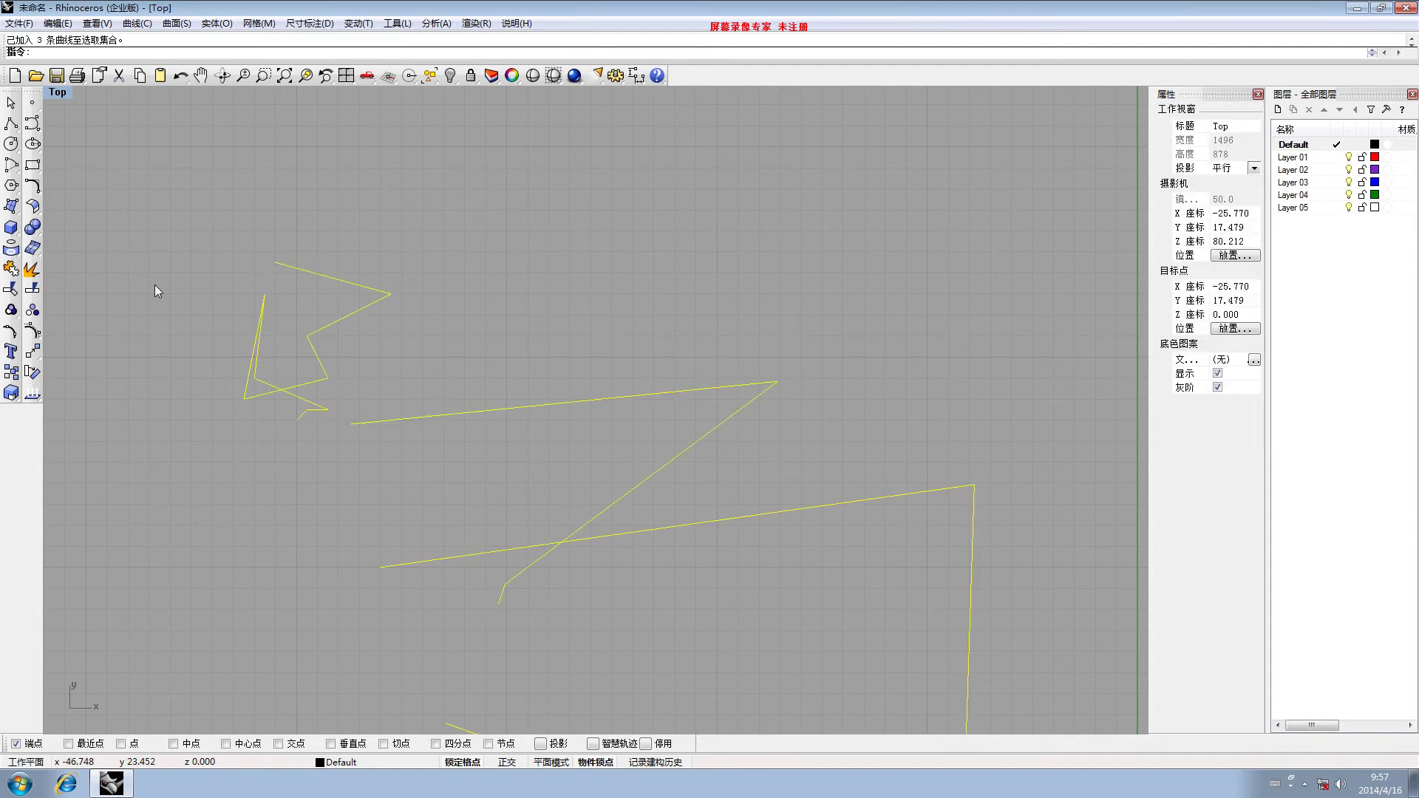
pyautogui.press('Delete')
# Draw an open six-point polyline with grid snap that crosses the vertical axis and its own first segment
pyautogui.click(11, 123)
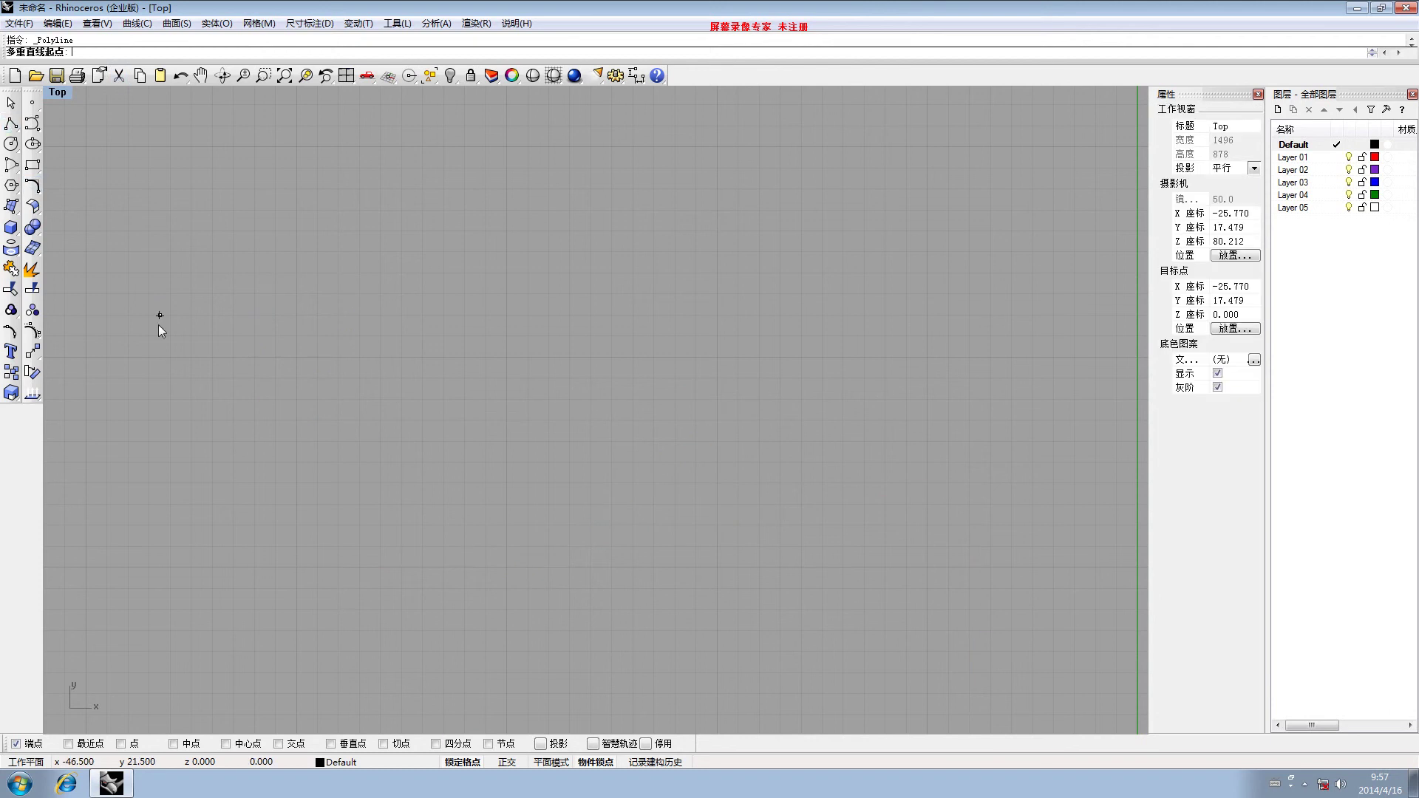
pyautogui.click(160, 347)
pyautogui.scroll(-6, 556, 380)
pyautogui.moveTo(872, 251); pyautogui.dragTo(608, 225, button='right')
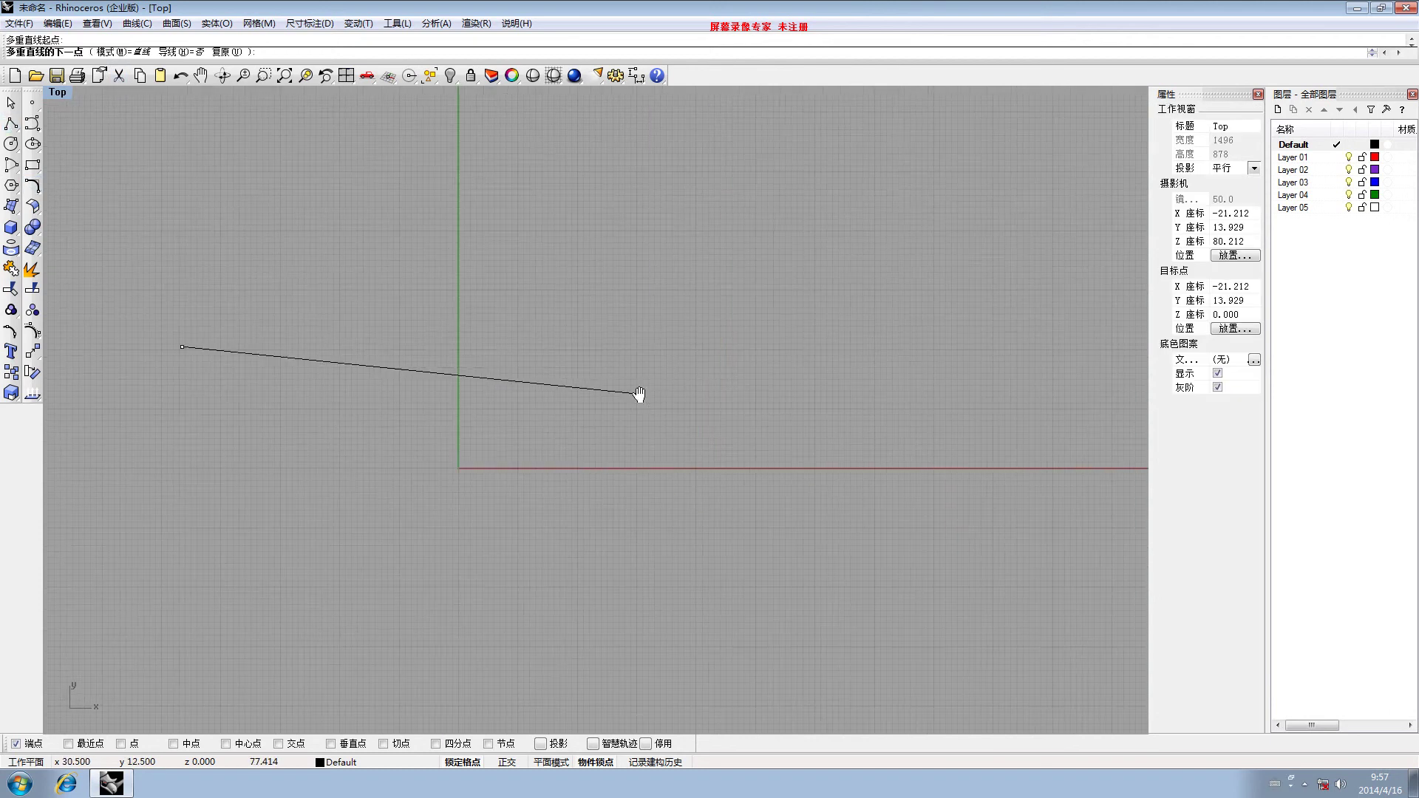
pyautogui.click(645, 333)
pyautogui.click(651, 501)
pyautogui.click(284, 444)
pyautogui.click(452, 302)
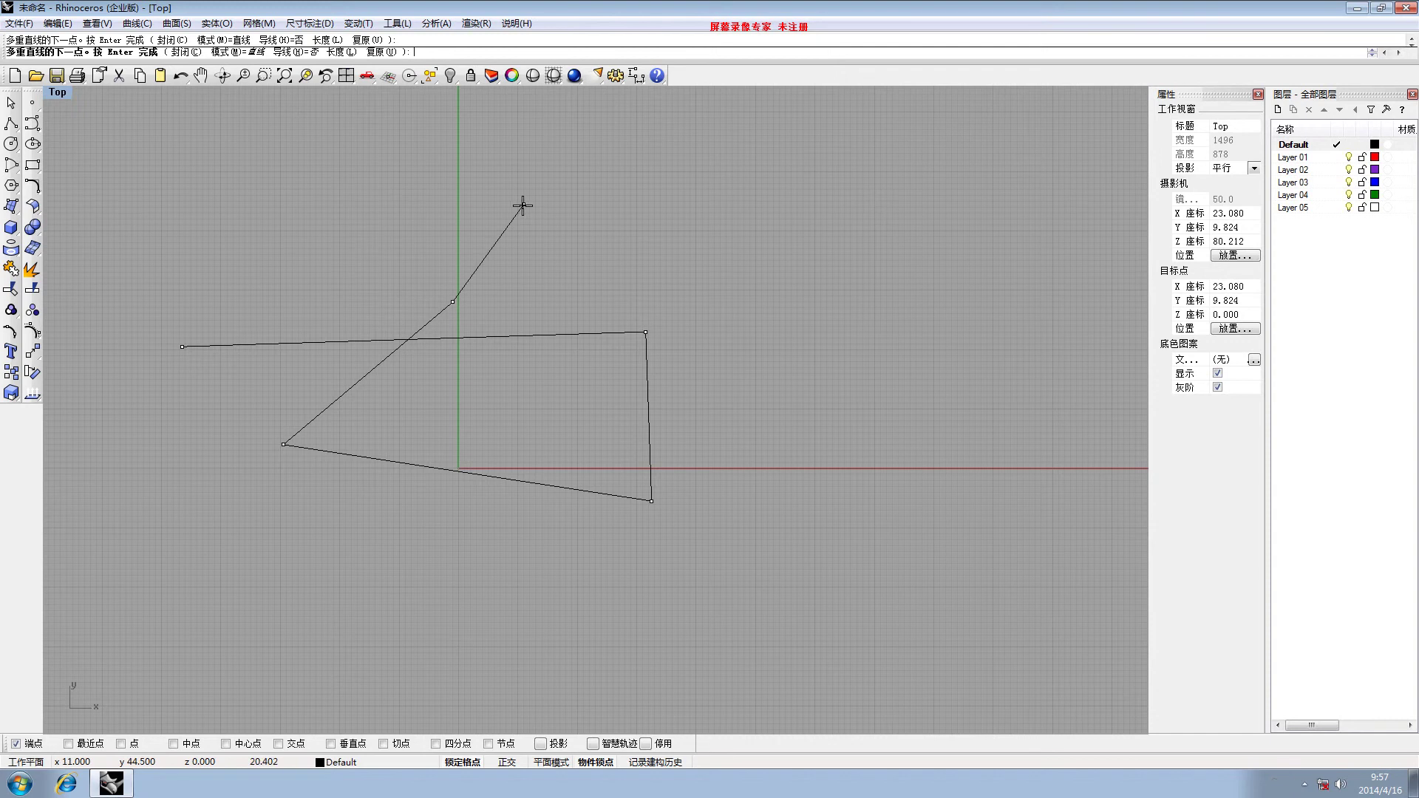
pyautogui.click(524, 204)
pyautogui.rightClick(523, 205)
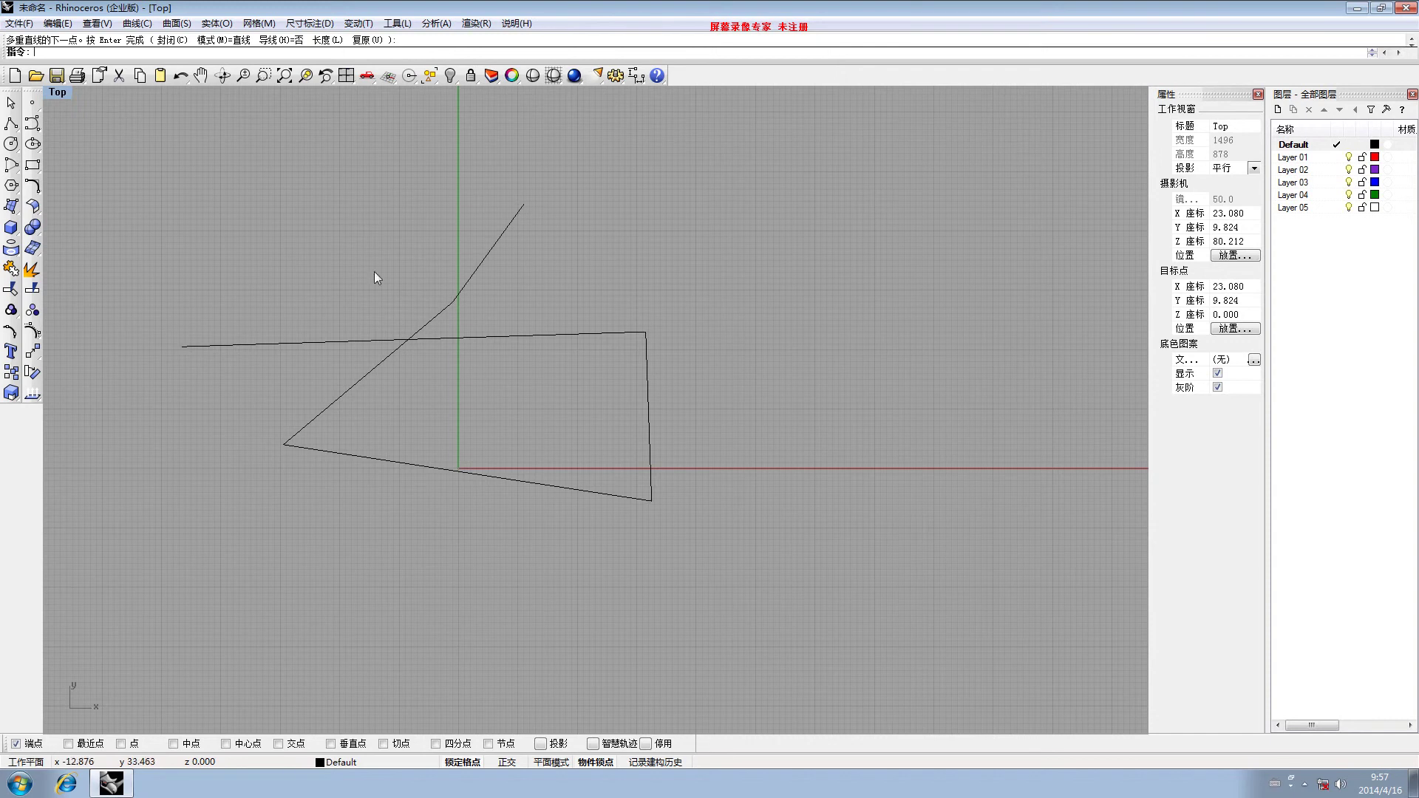
# Review the ortho snap angle in the modeling aids options and accept the dialog
pyautogui.rightClick(501, 768)
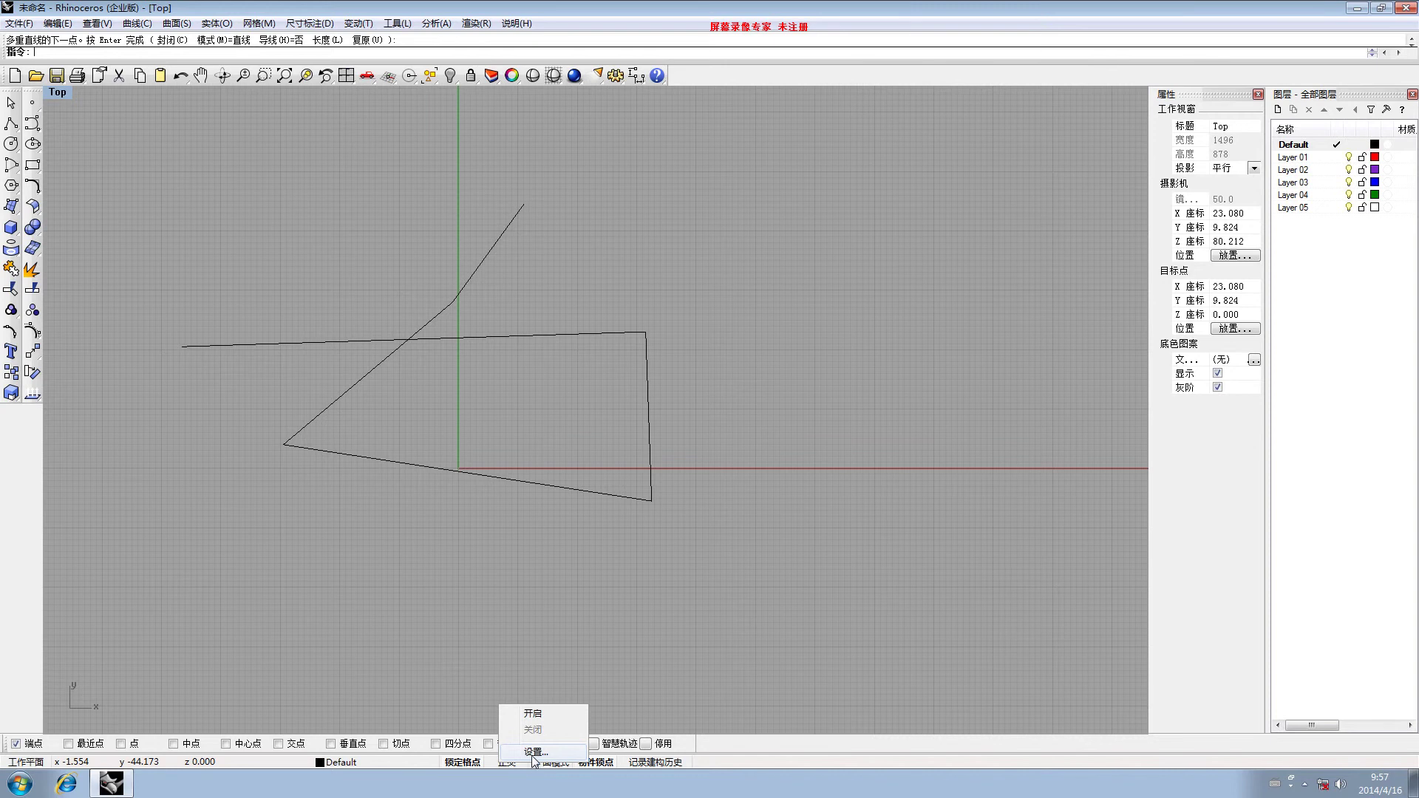
pyautogui.click(535, 752)
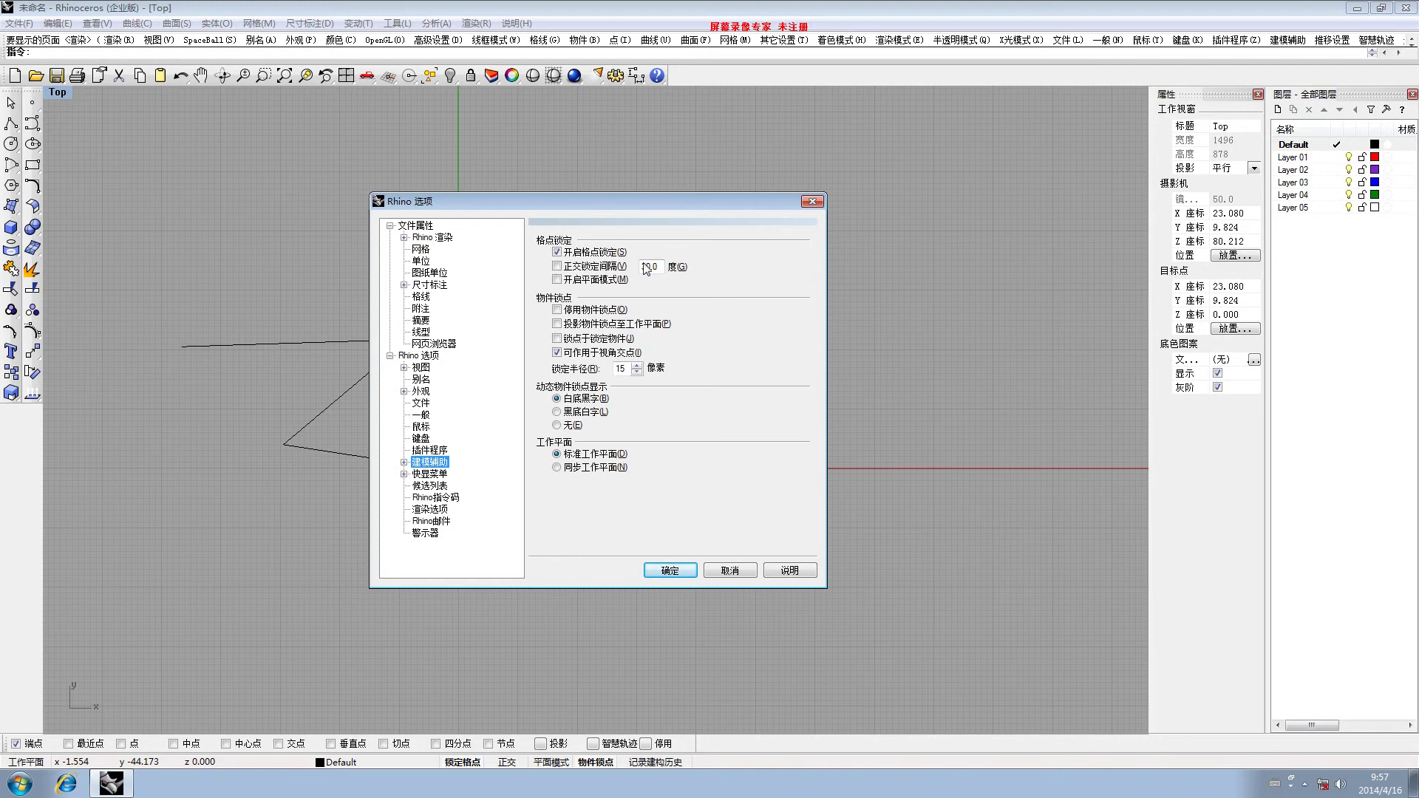
pyautogui.click(670, 570)
# Draw an open four-point polyline around the existing one, with ortho turned on to form three sides of a rectangle
pyautogui.moveTo(409, 495); pyautogui.dragTo(498, 542, button='right')
pyautogui.scroll(-5, 96, 237)
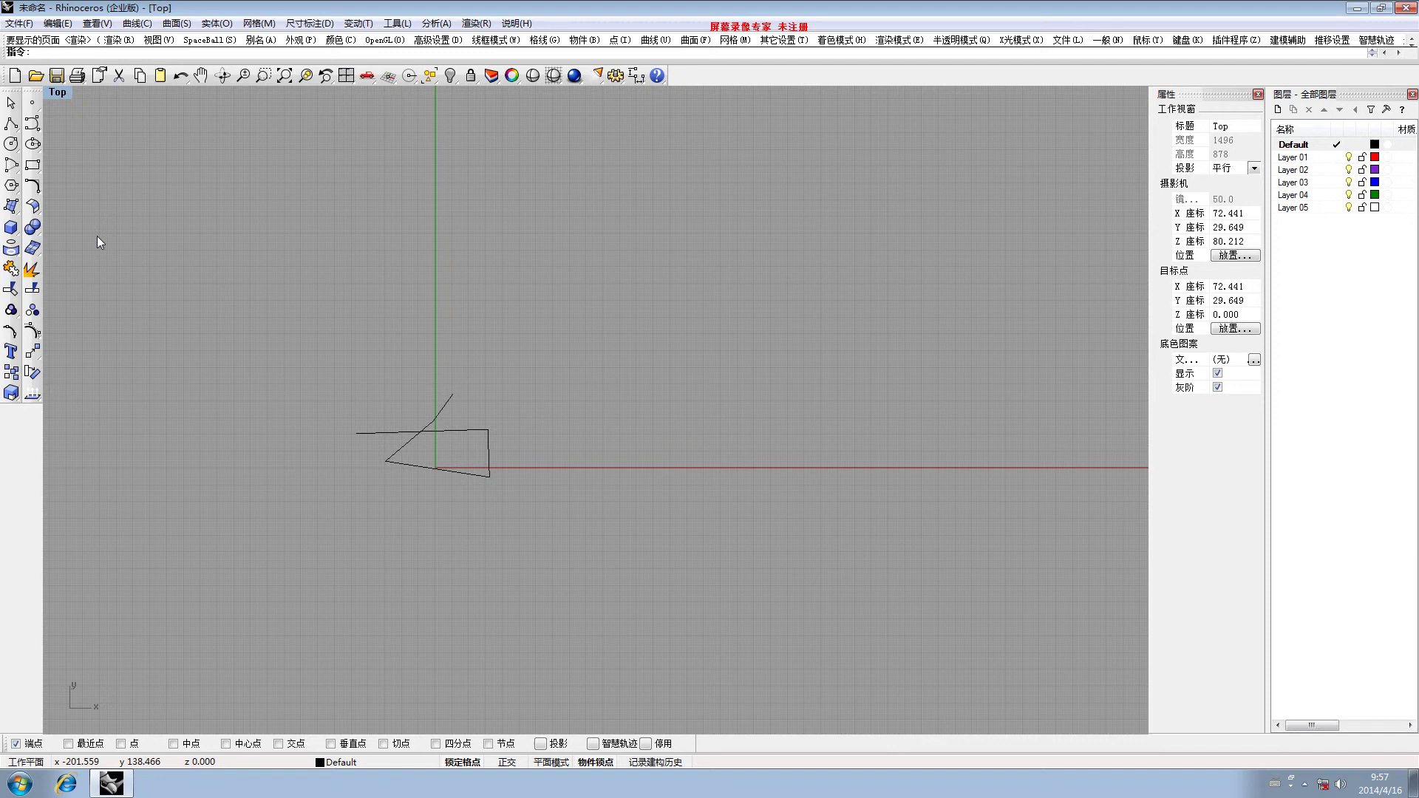
pyautogui.click(11, 124)
pyautogui.click(231, 351)
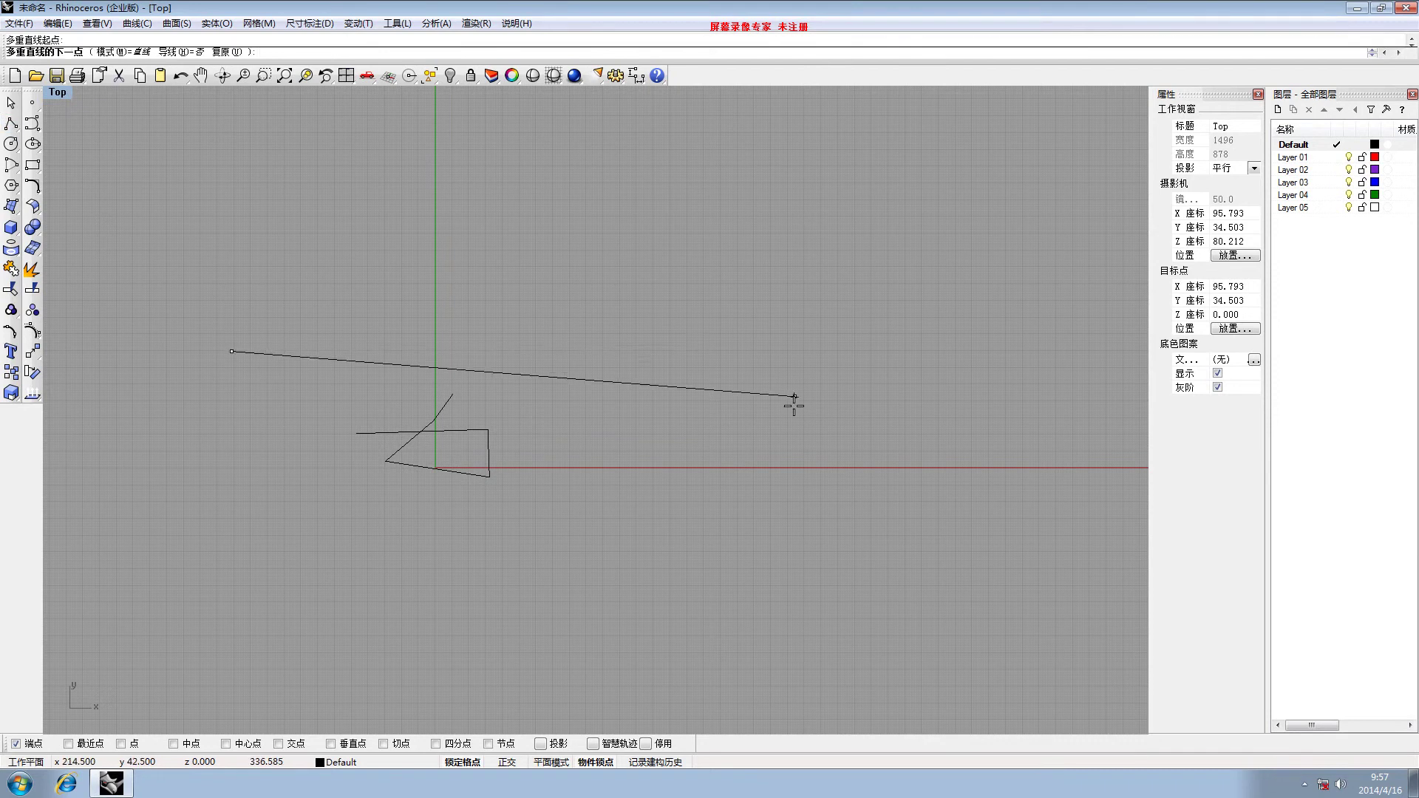
pyautogui.click(508, 762)
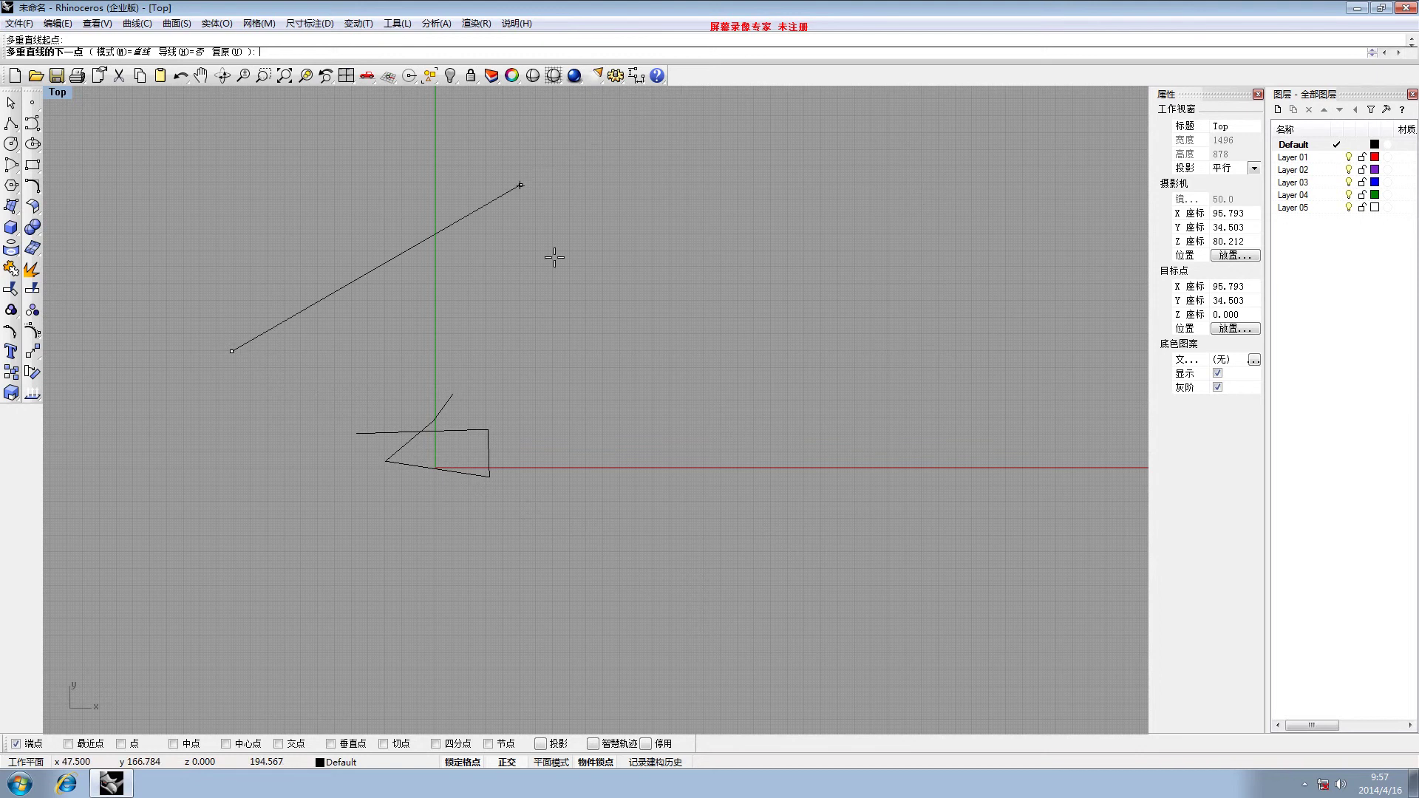
pyautogui.scroll(-5, 490, 311)
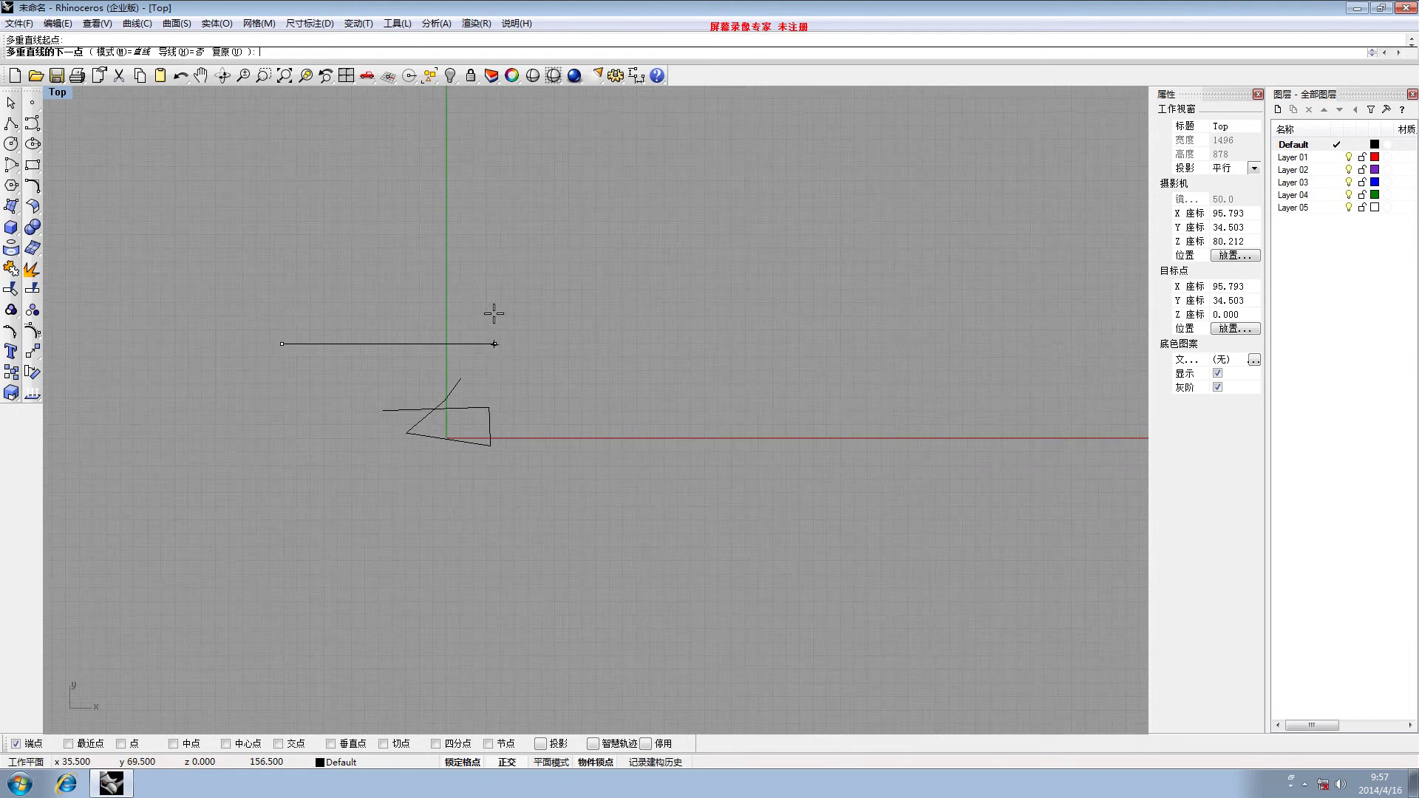
pyautogui.click(781, 330)
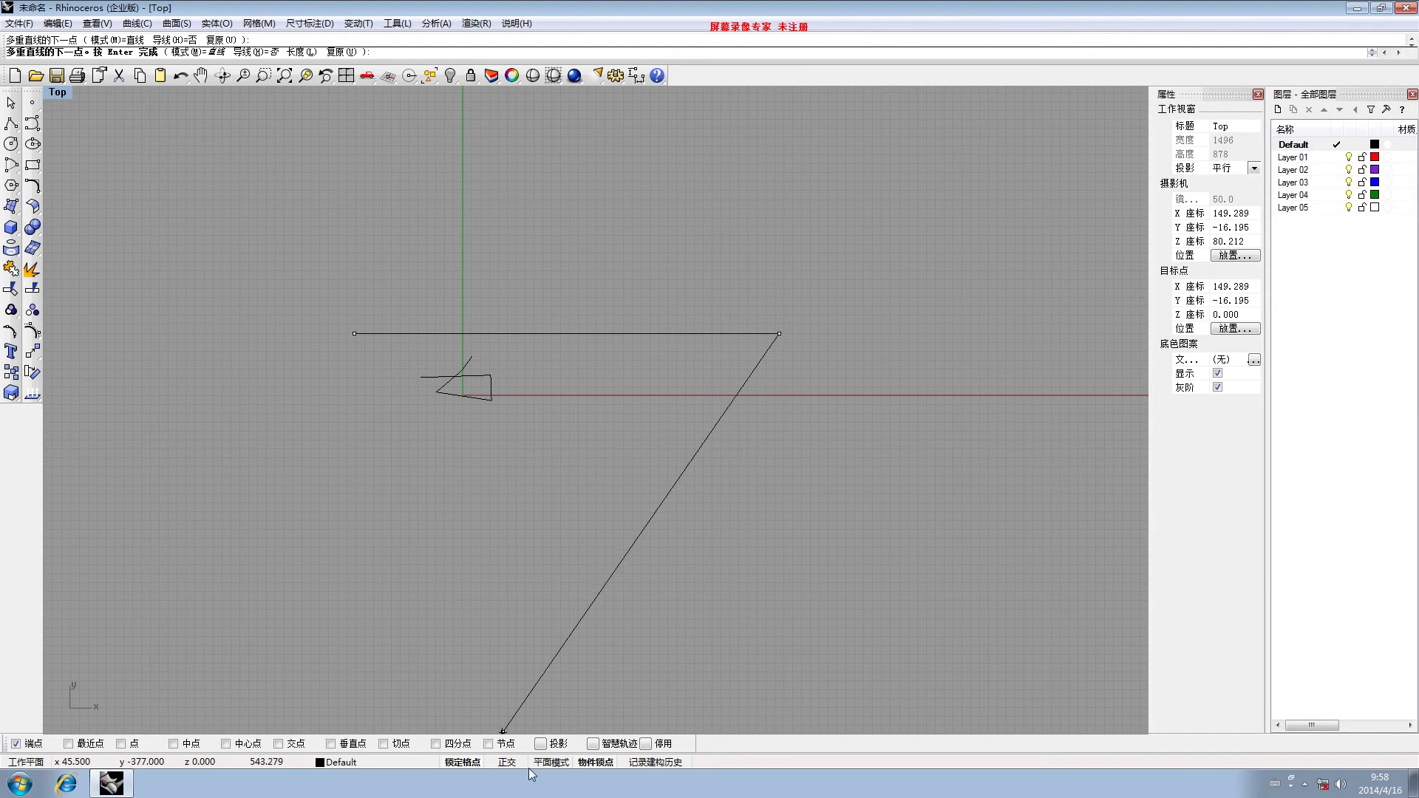
pyautogui.click(783, 621)
pyautogui.click(338, 621)
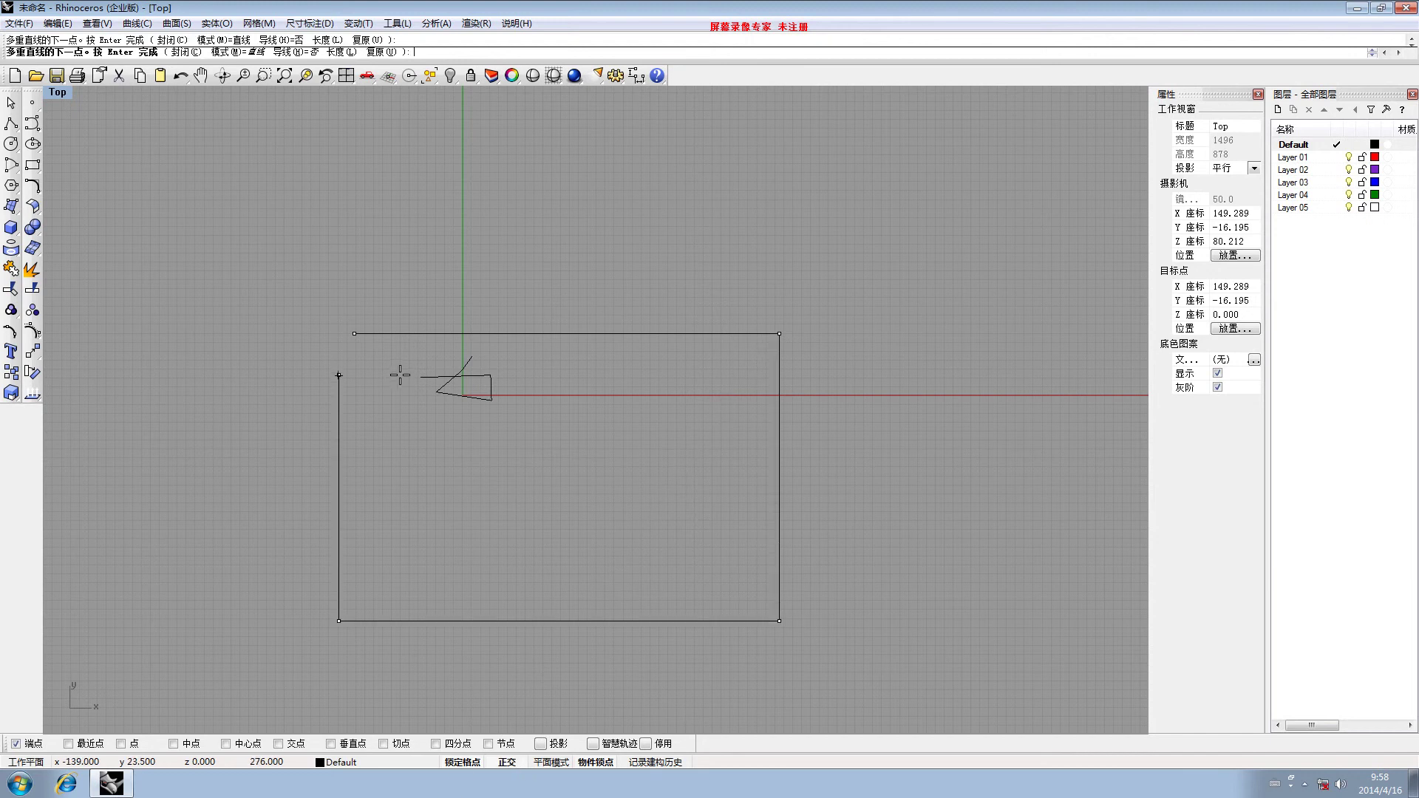
pyautogui.press('Return')
# Select both polylines and cut them from the Top view
pyautogui.scroll(-5, 309, 267)
pyautogui.moveTo(241, 194); pyautogui.dragTo(572, 519)
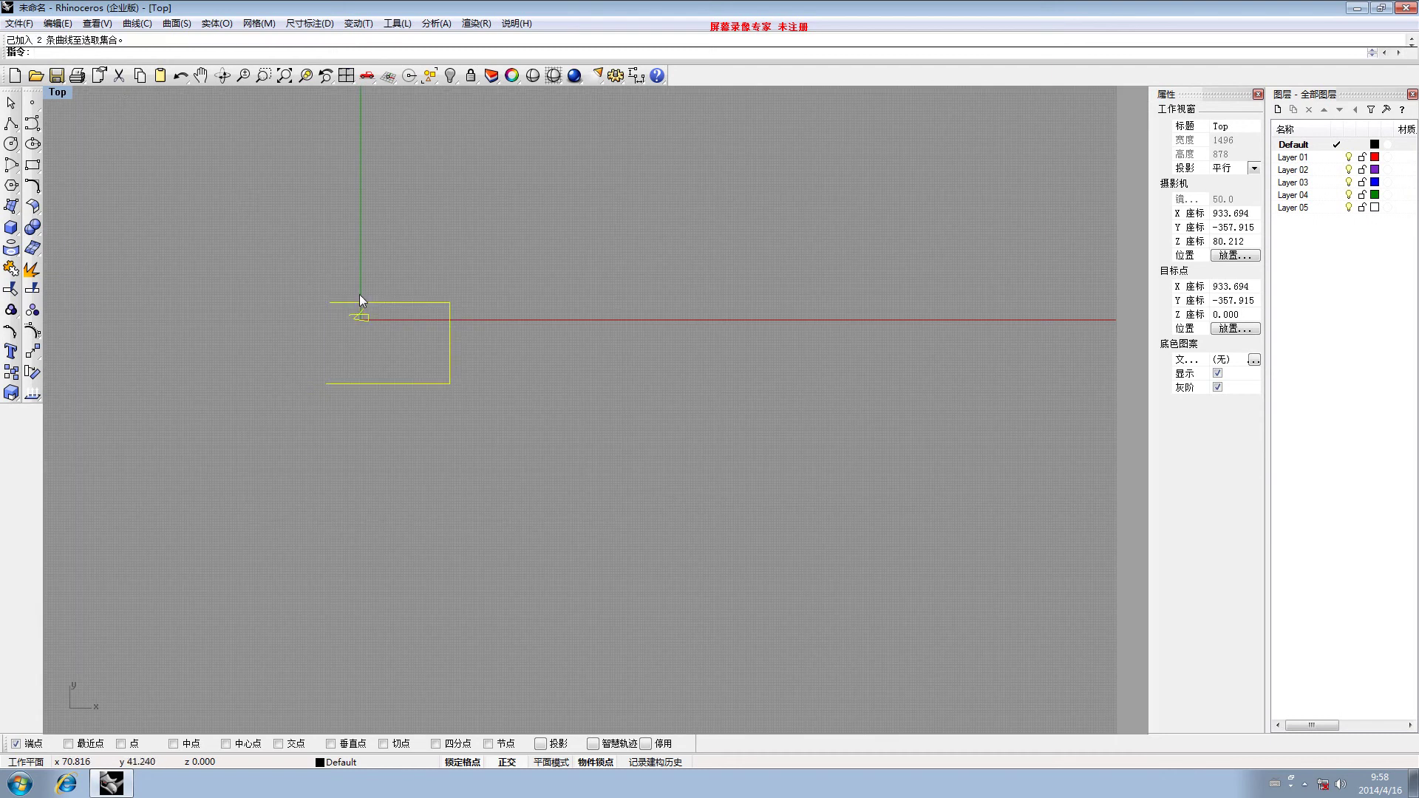
pyautogui.click(119, 78)
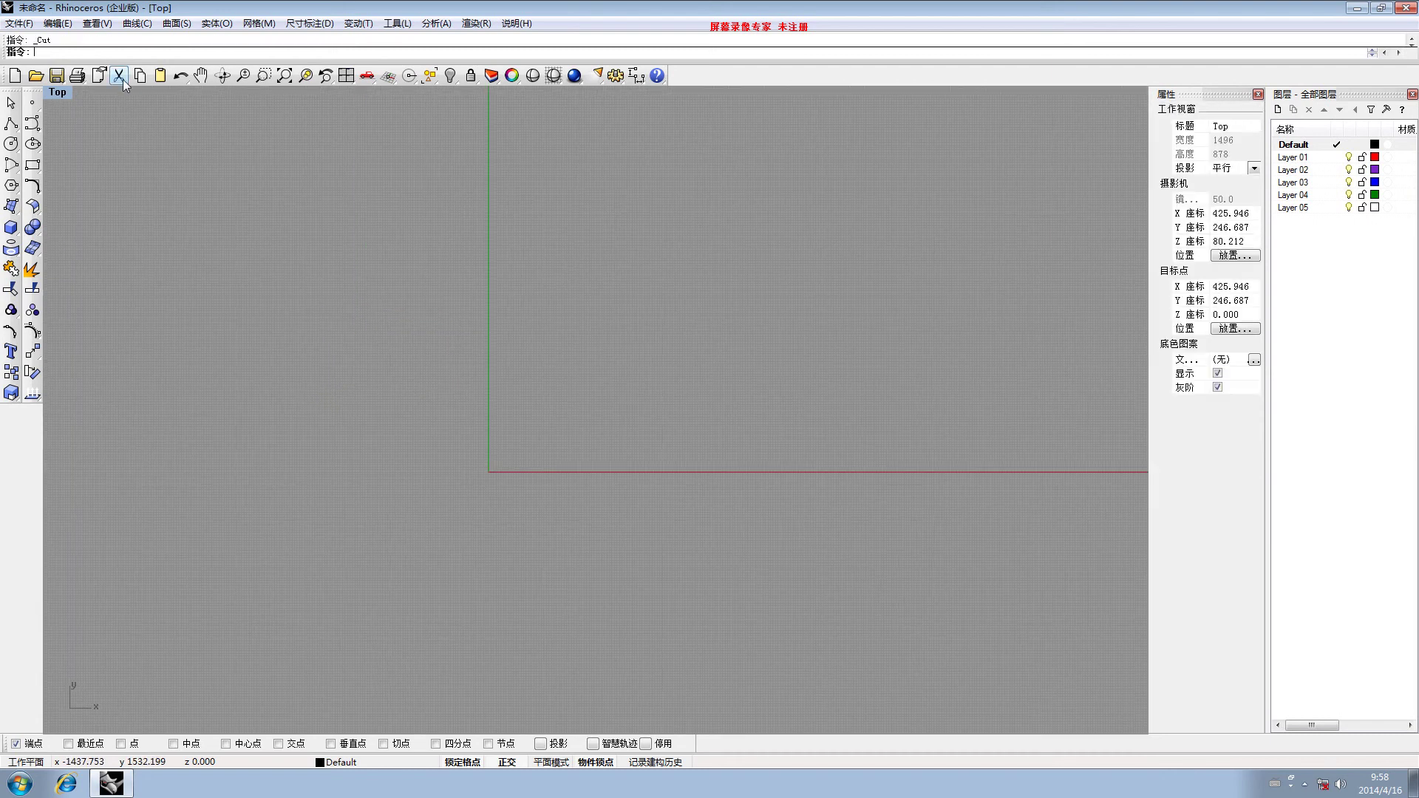
# Draw a three-point polyline with ortho, running horizontally toward the vertical axis and angling back down to the left
pyautogui.click(11, 123)
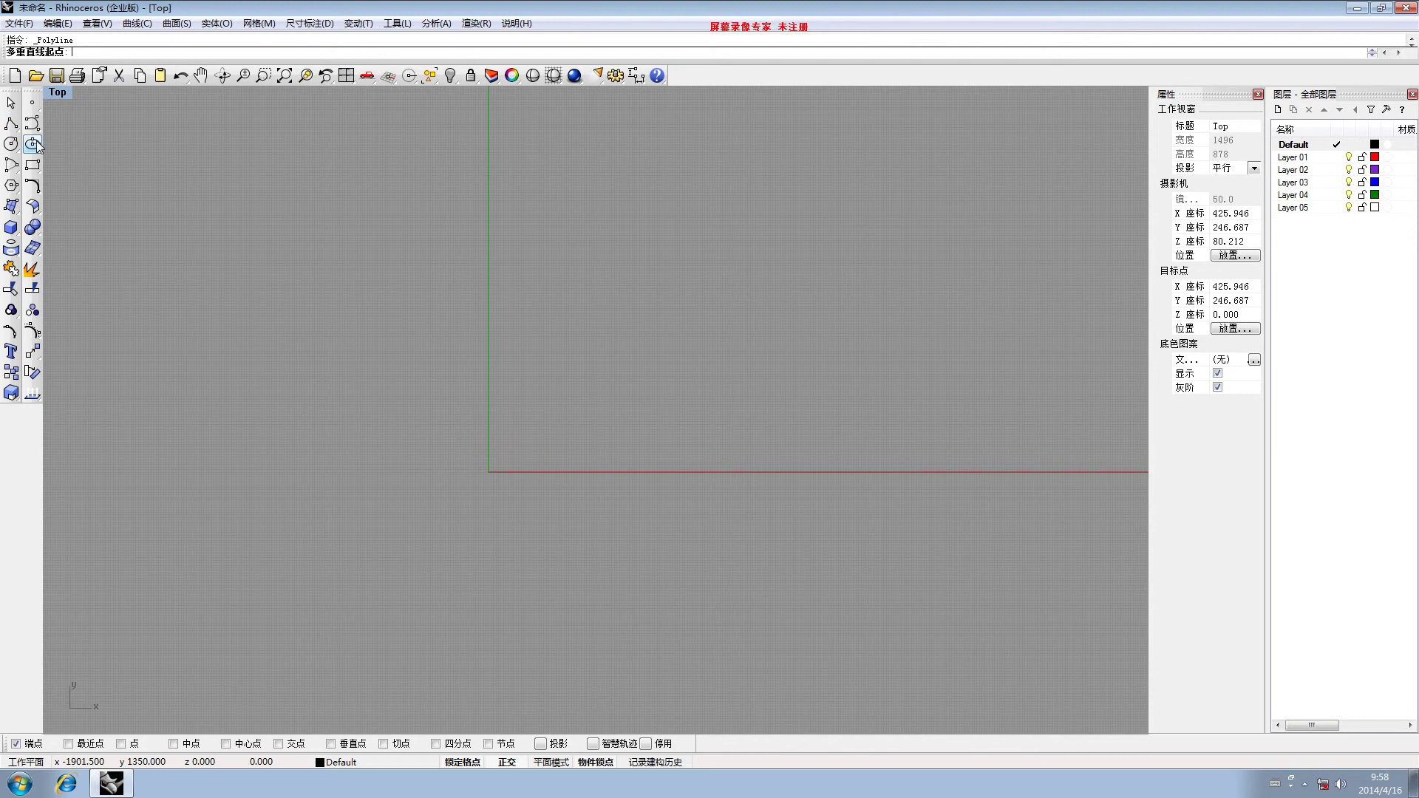
pyautogui.click(155, 222)
pyautogui.click(483, 222)
pyautogui.click(394, 377)
pyautogui.press('Return')
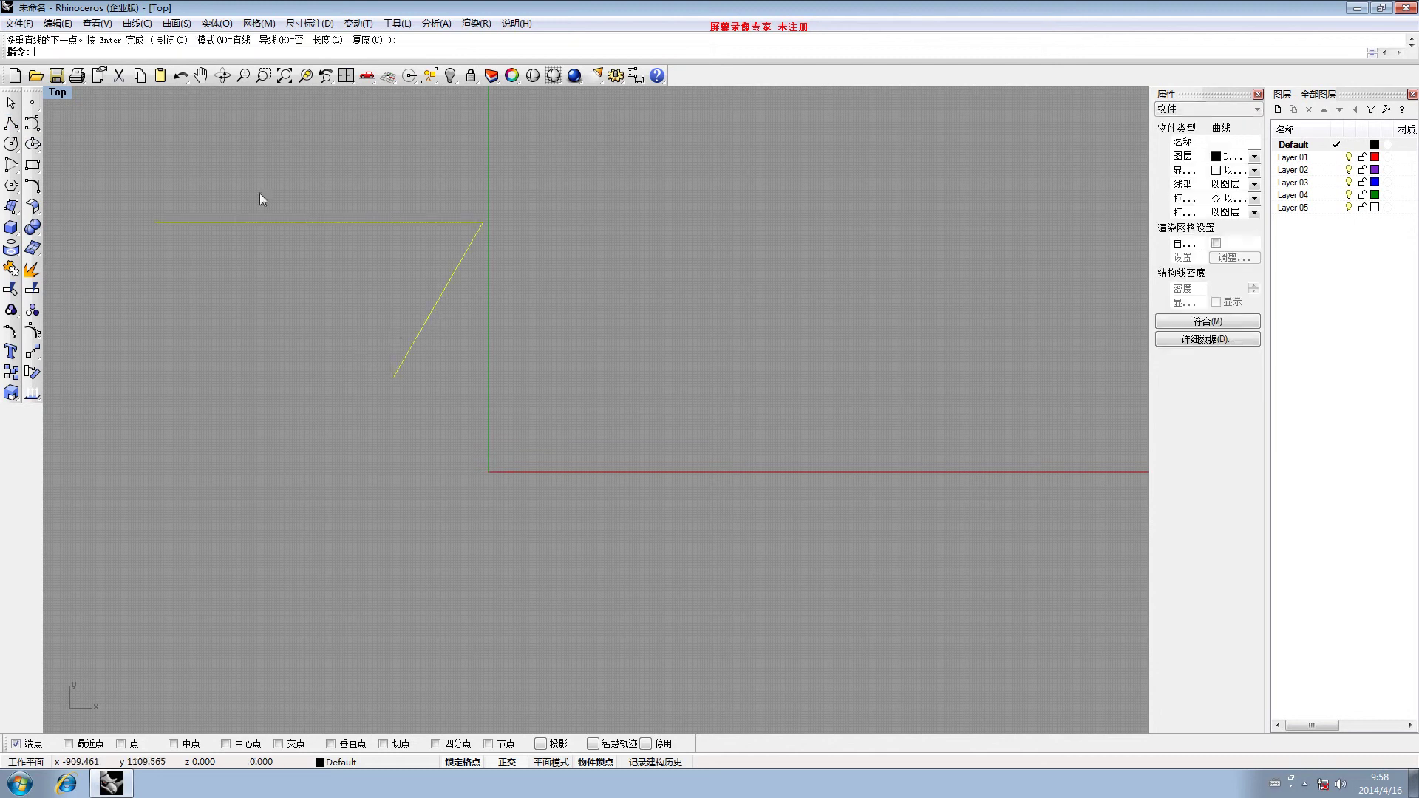
# Select the angled three-point polyline and cut it from the Top view
pyautogui.click(330, 282)
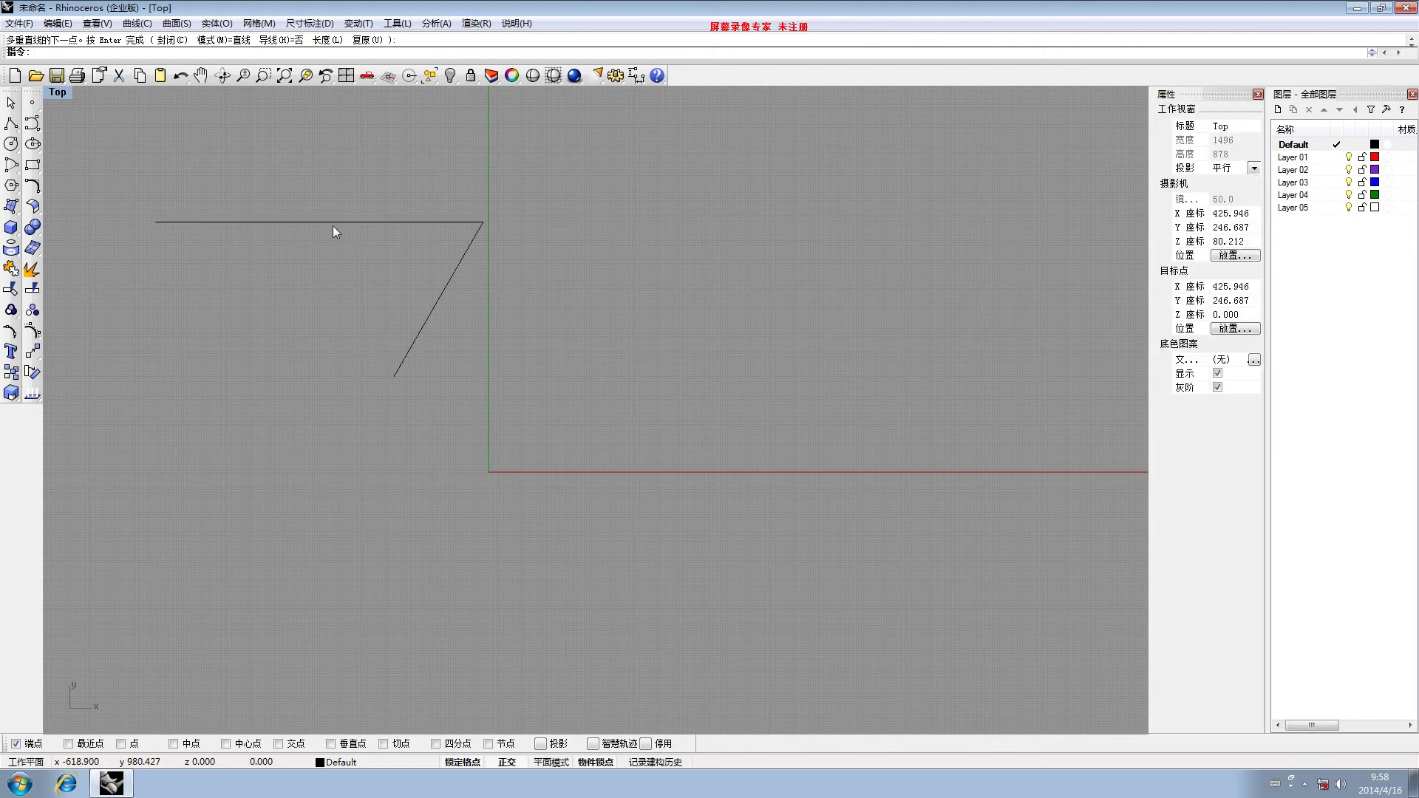
pyautogui.click(365, 221)
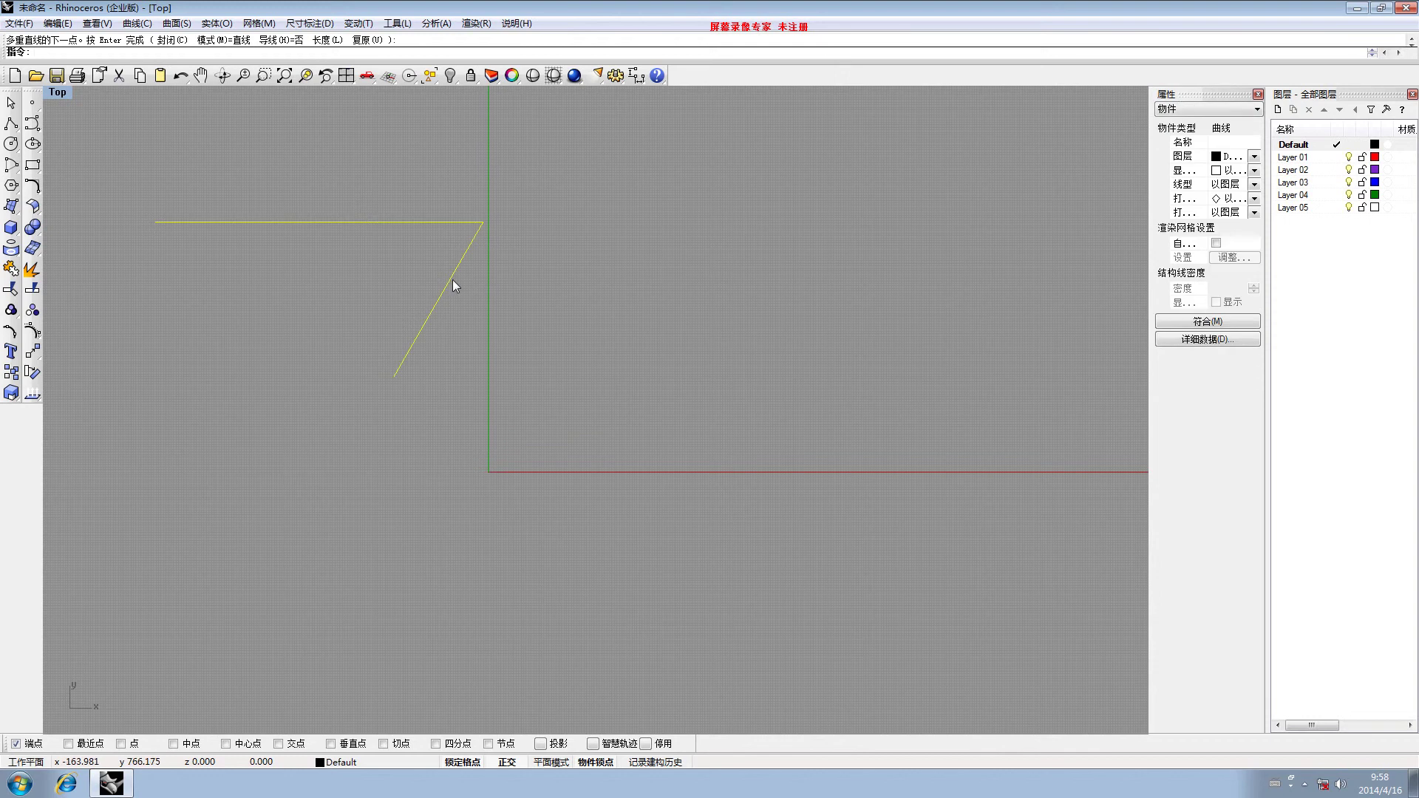
pyautogui.click(119, 75)
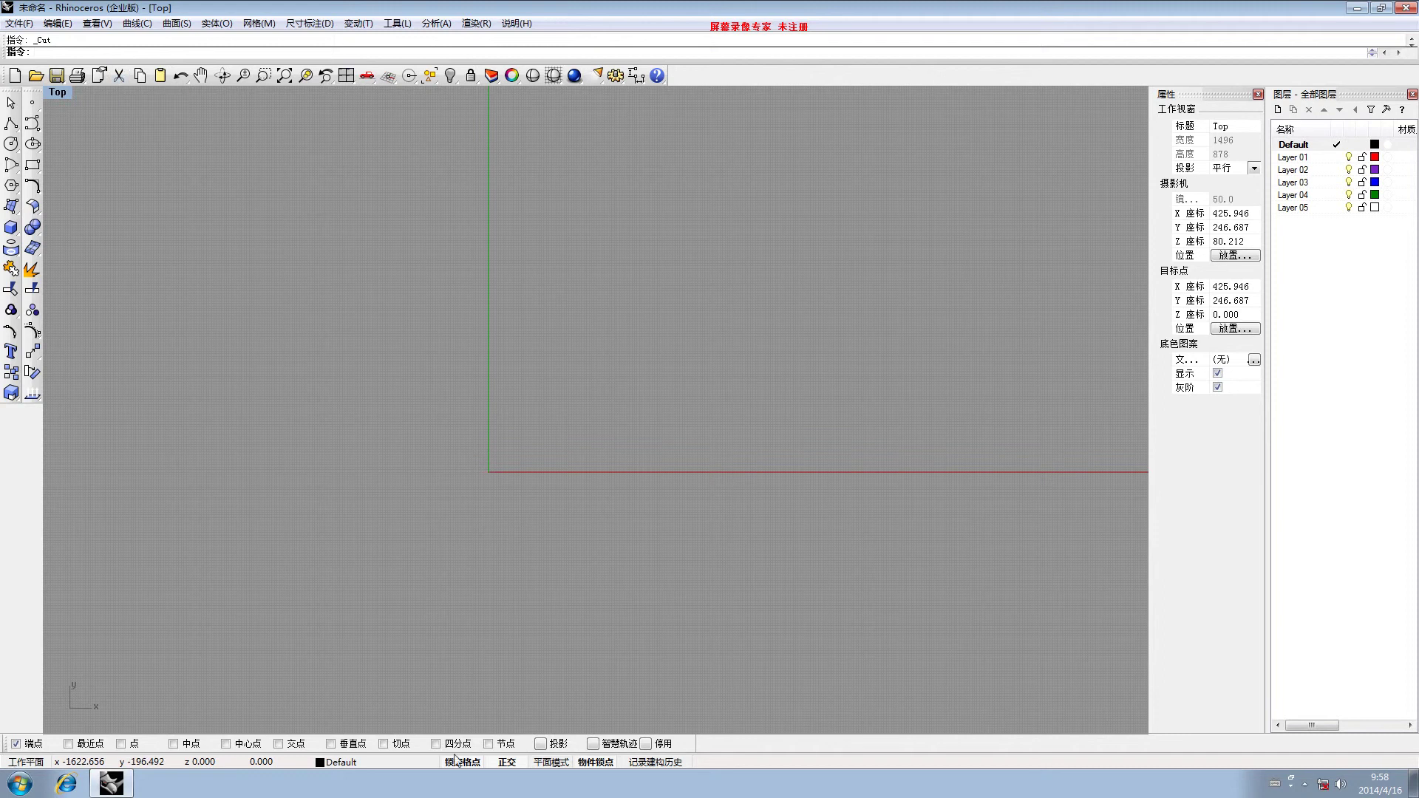
# Hide the object snap options and show them again
pyautogui.click(600, 763)
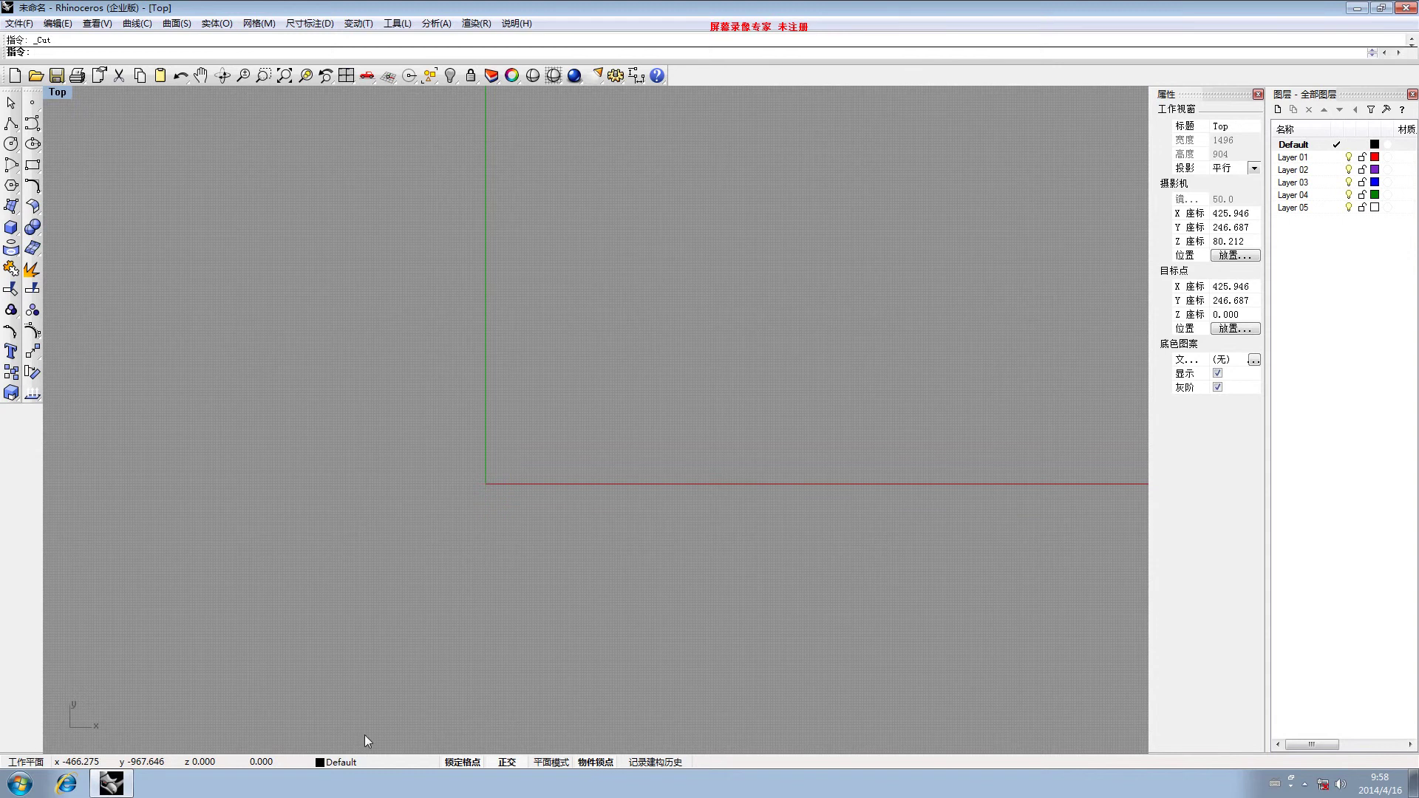
pyautogui.click(590, 763)
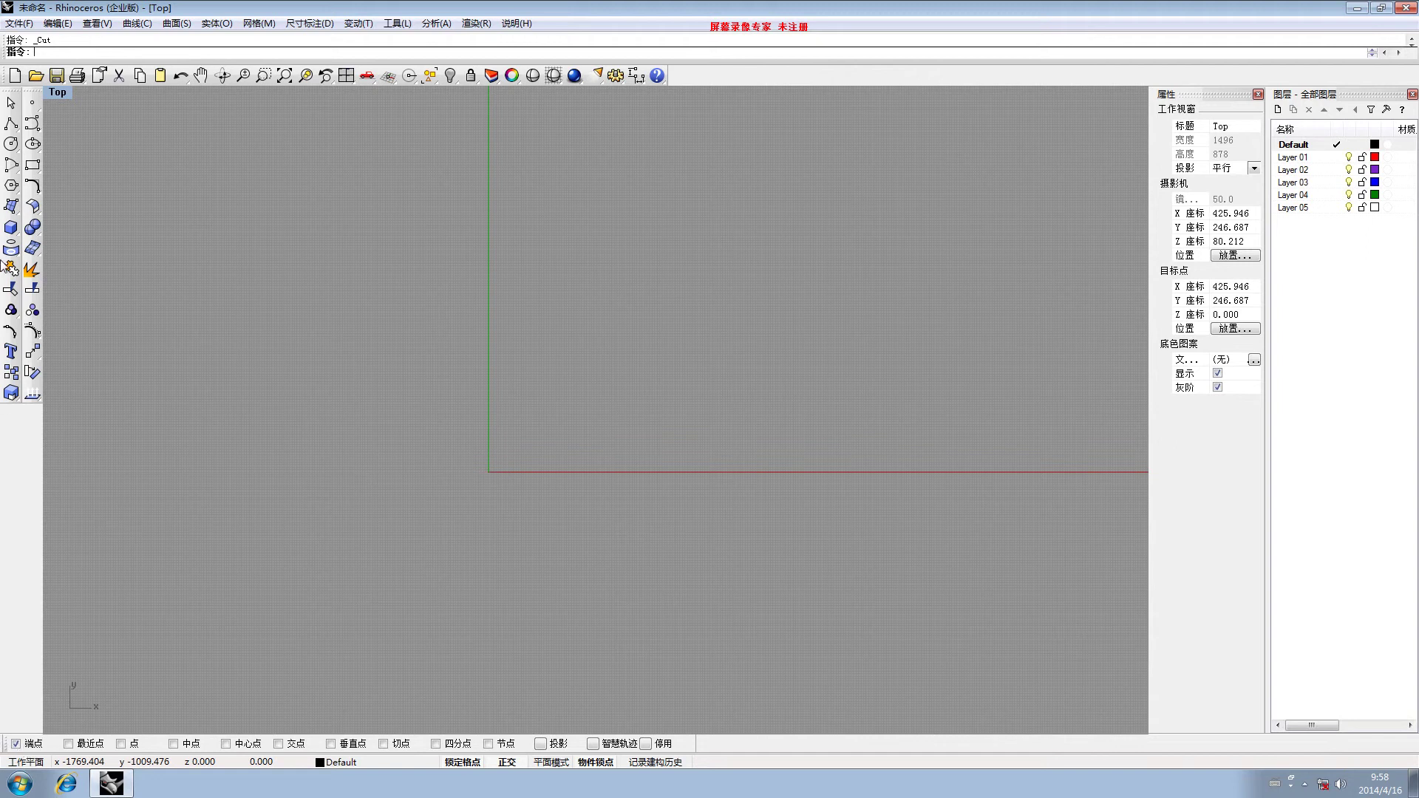
# Draw a single horizontal polyline segment left of the vertical axis, above the horizontal axis
pyautogui.click(11, 124)
pyautogui.click(207, 308)
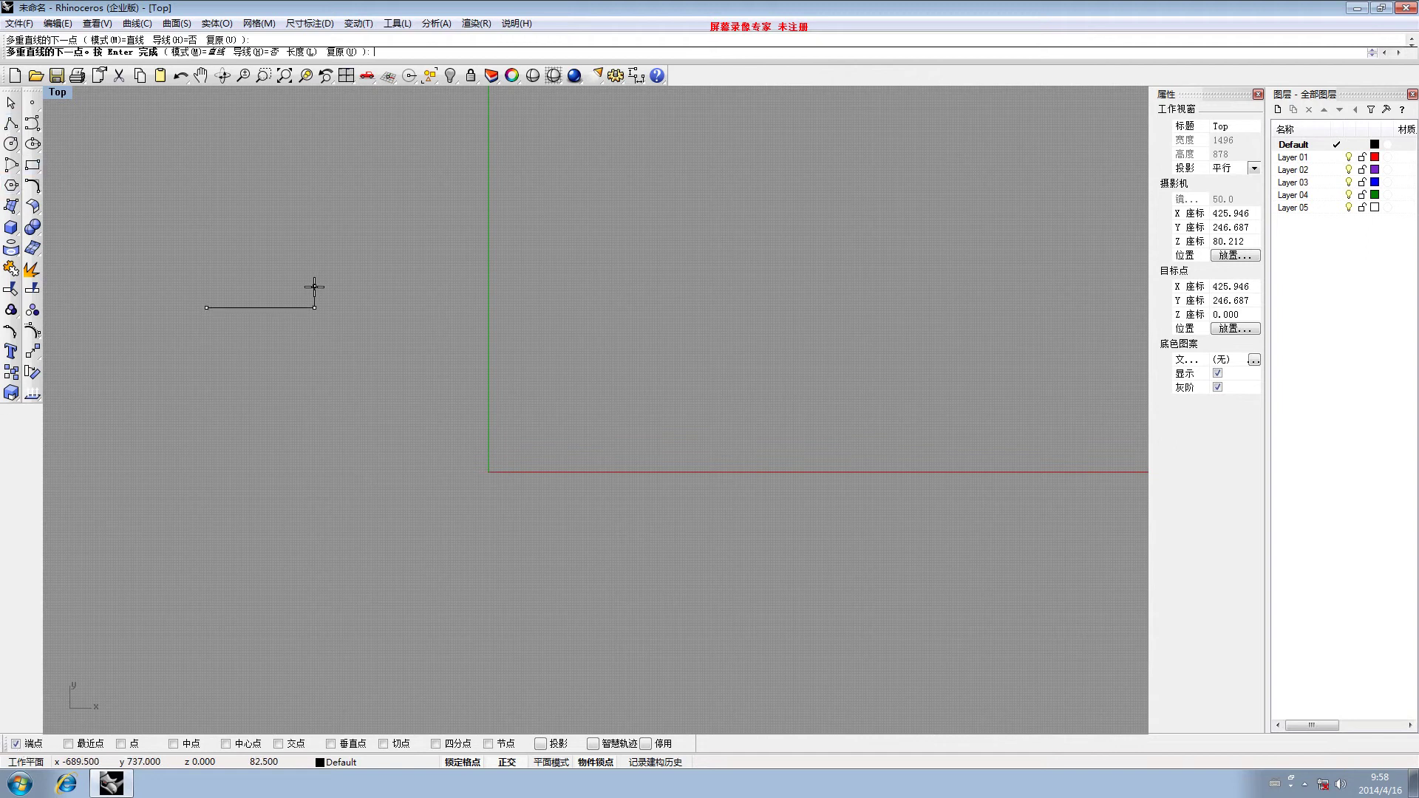
pyautogui.click(317, 302)
pyautogui.scroll(2, 317, 302)
pyautogui.press('Return')
# Draw a polyline from the horizontal line's right end, going straight down and ending with a horizontal segment about 182.5 units long
pyautogui.click(11, 124)
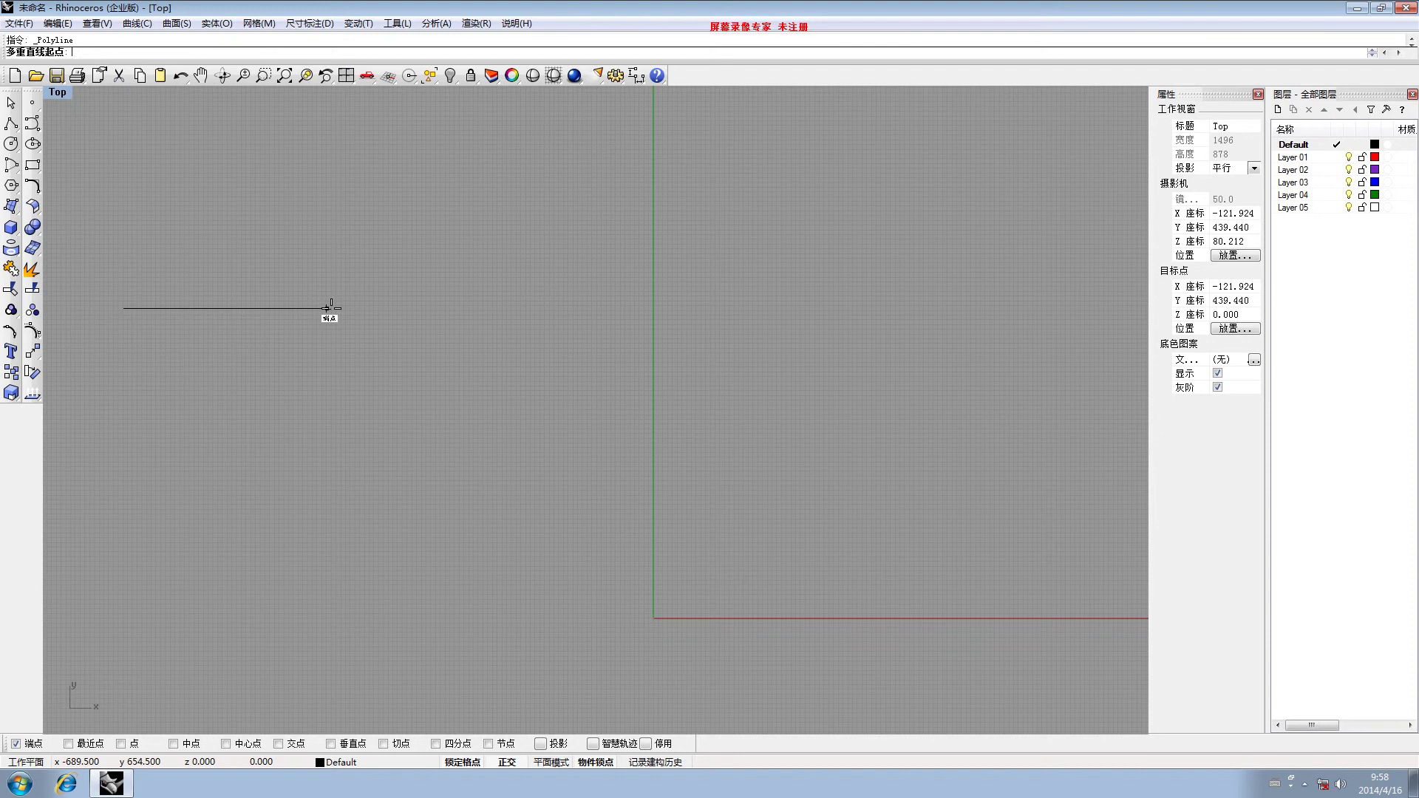
pyautogui.click(327, 307)
pyautogui.click(328, 473)
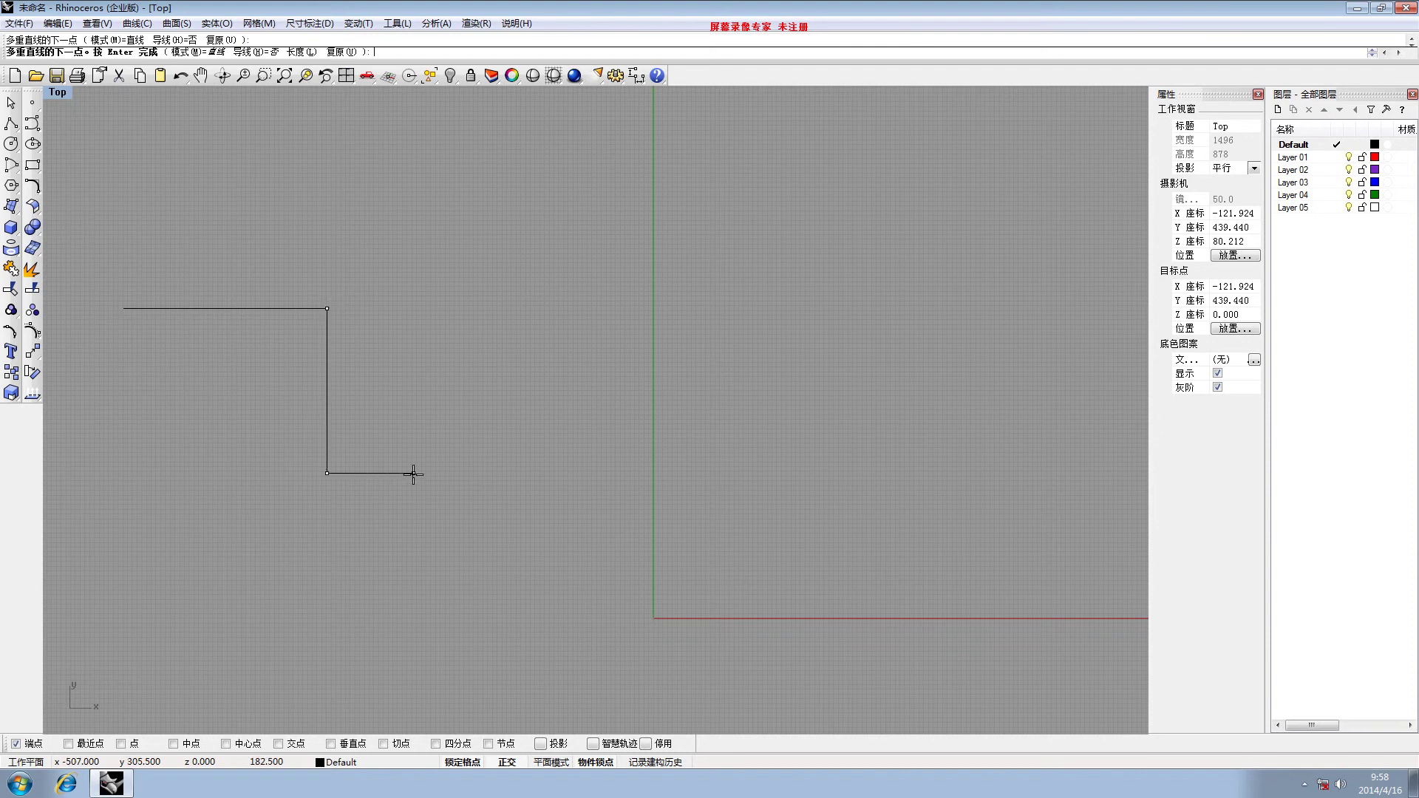
pyautogui.click(411, 473)
pyautogui.press('Return')
# Draw a short vertical segment downward from the stepped polyline's free end using the End snap, and select the stepped polyline
pyautogui.press('Return')
pyautogui.click(410, 474)
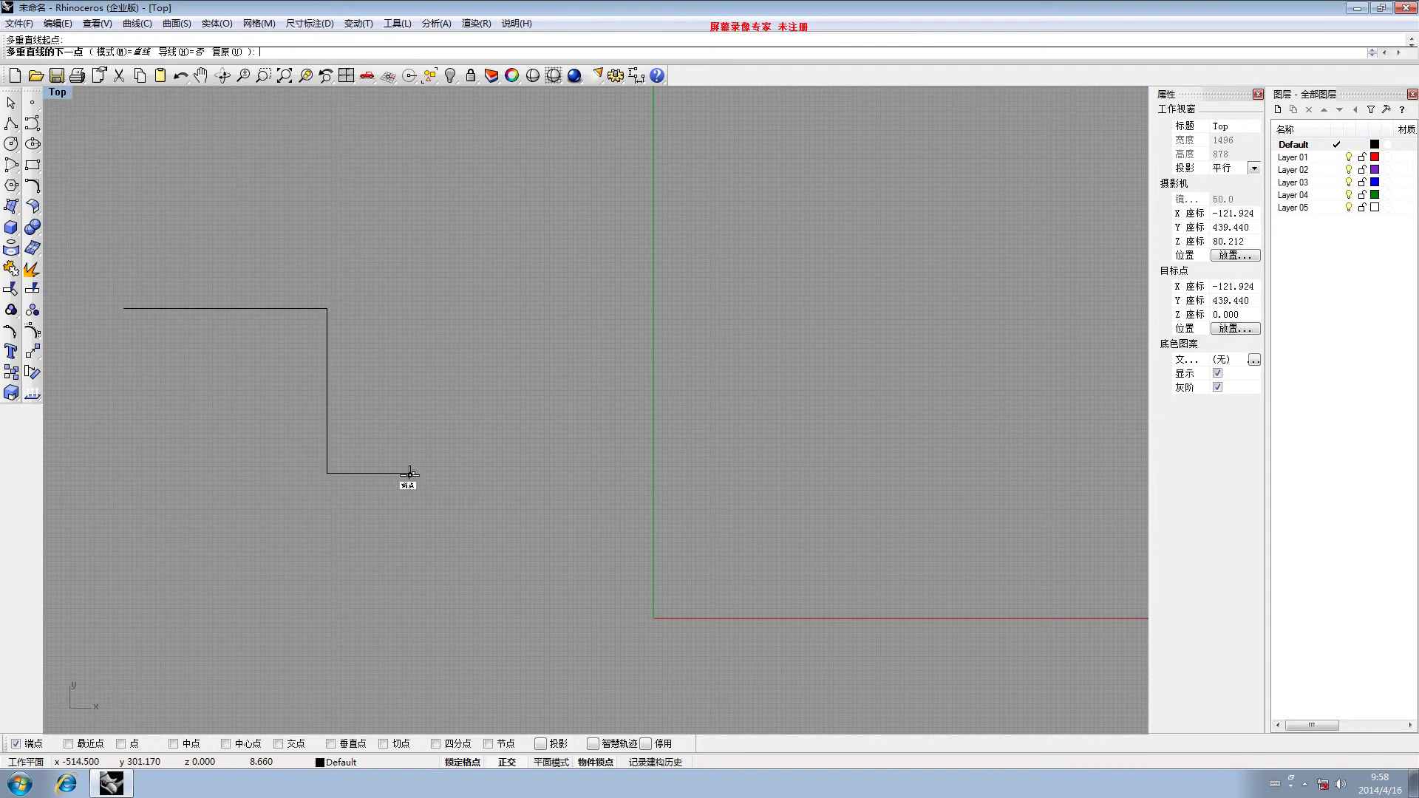
pyautogui.click(413, 509)
pyautogui.press('Return')
pyautogui.click(397, 474)
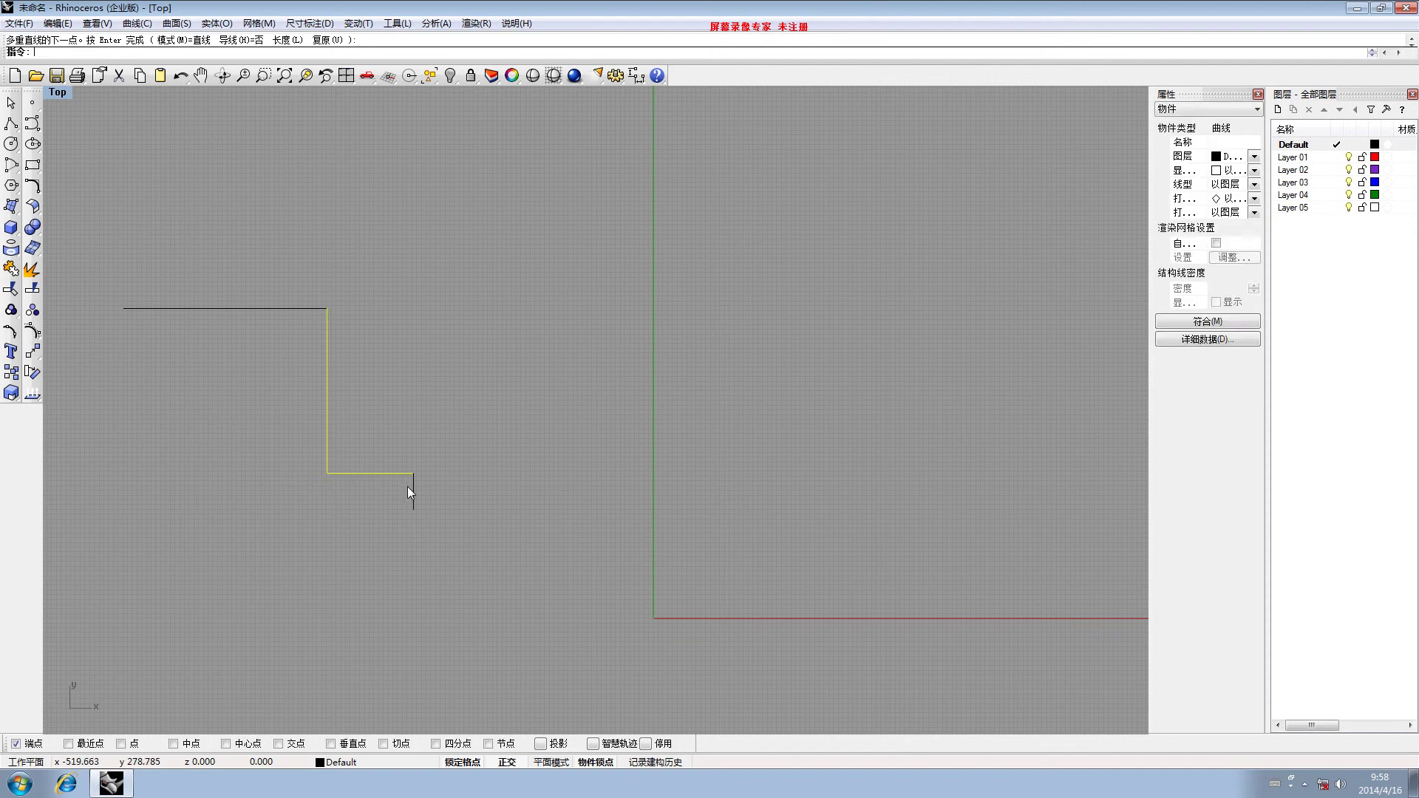
# Select all the practice polylines in the Top view and cut them
pyautogui.press('Escape')
pyautogui.scroll(-3, 244, 369)
pyautogui.moveTo(170, 314); pyautogui.dragTo(405, 485)
pyautogui.click(118, 75)
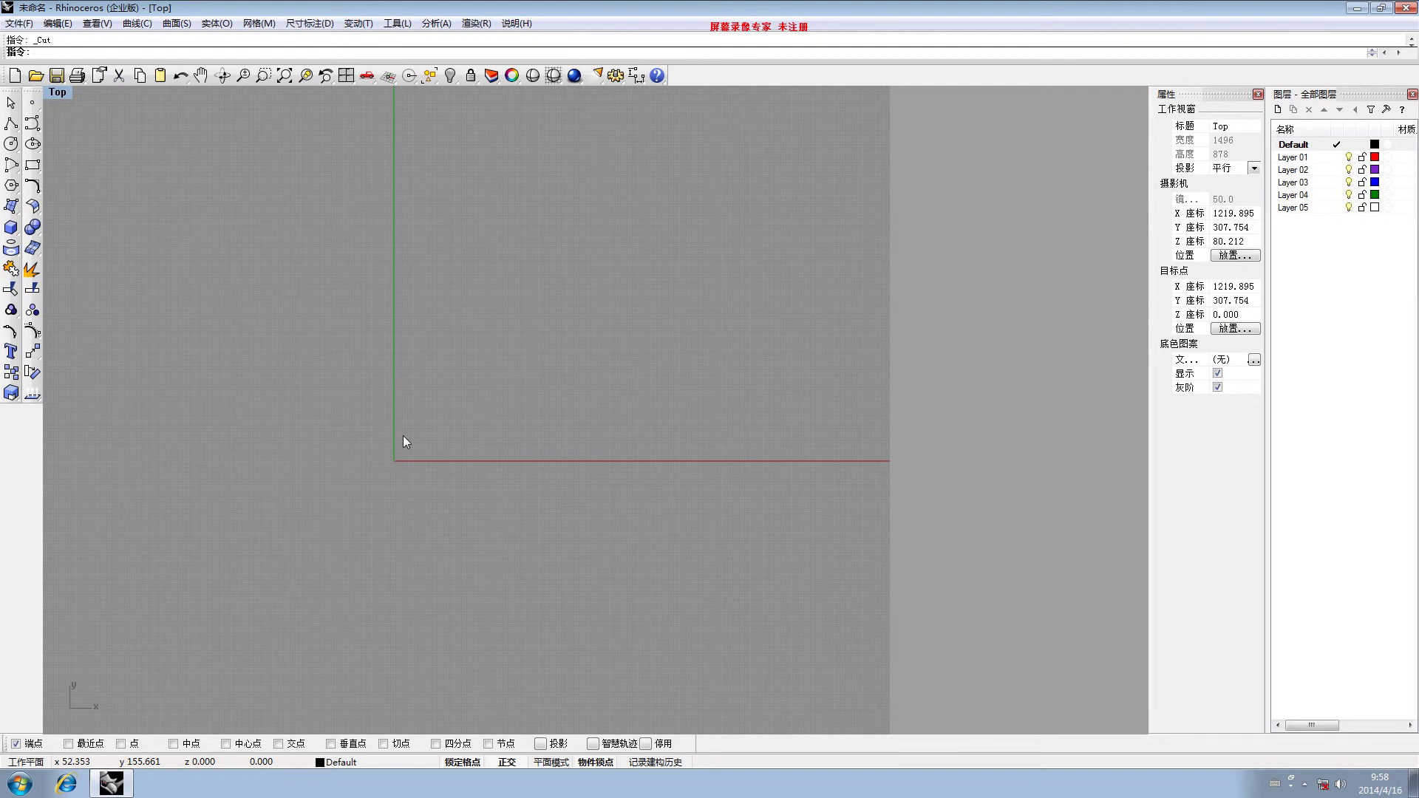
# Start a polyline at the origin and draw a 25-unit segment to the left along the horizontal axis
pyautogui.moveTo(368, 444); pyautogui.dragTo(539, 468, button='right')
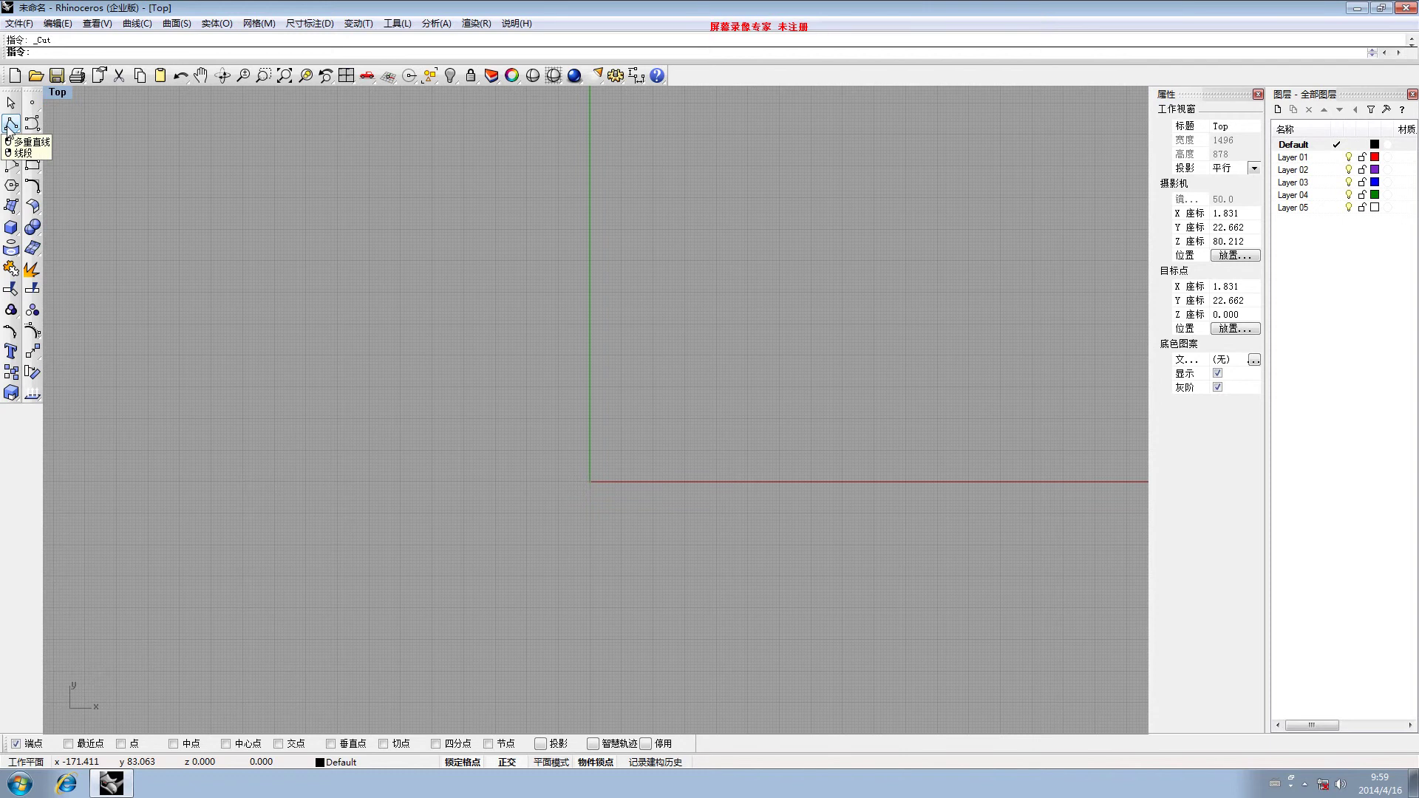
pyautogui.click(11, 124)
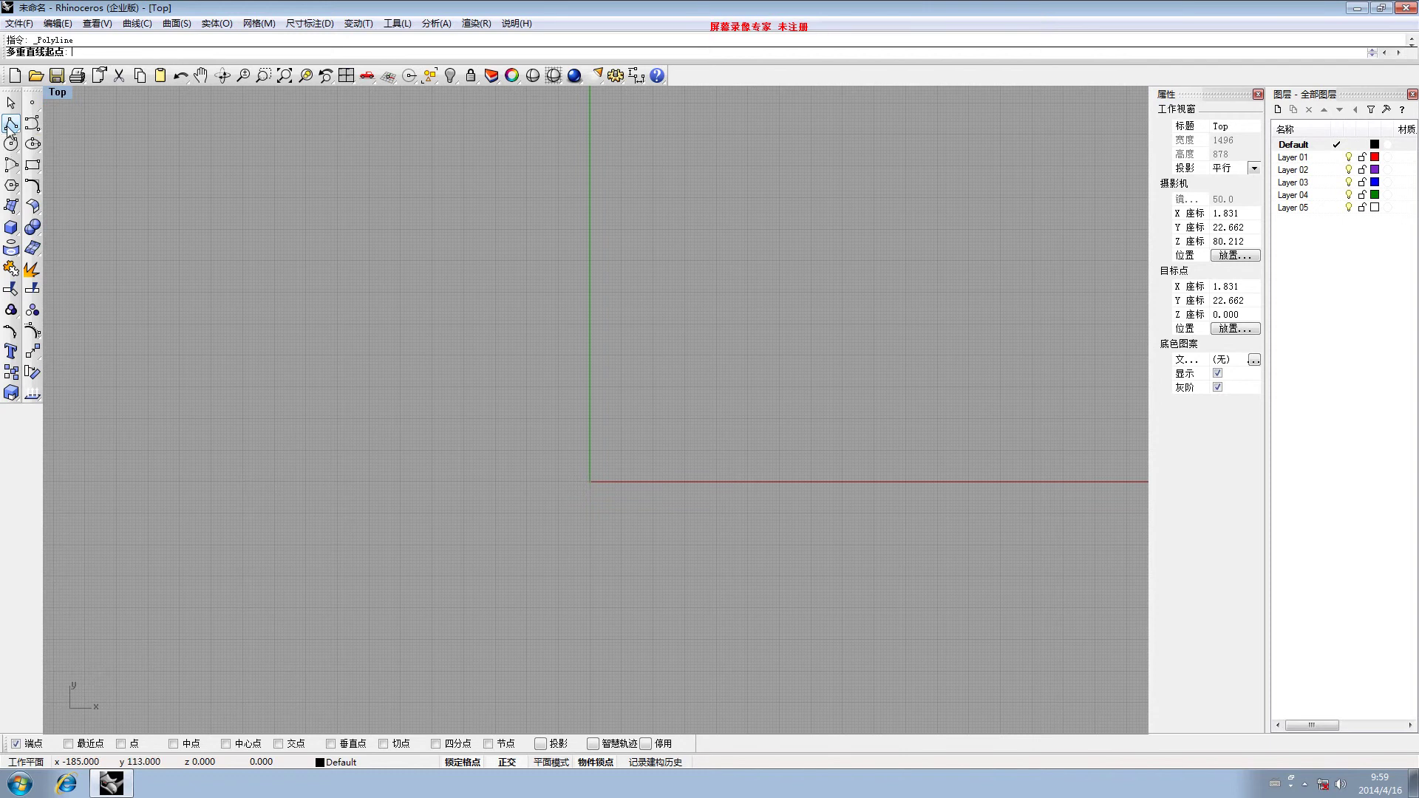
pyautogui.scroll(3, 584, 495)
pyautogui.scroll(3, 592, 481)
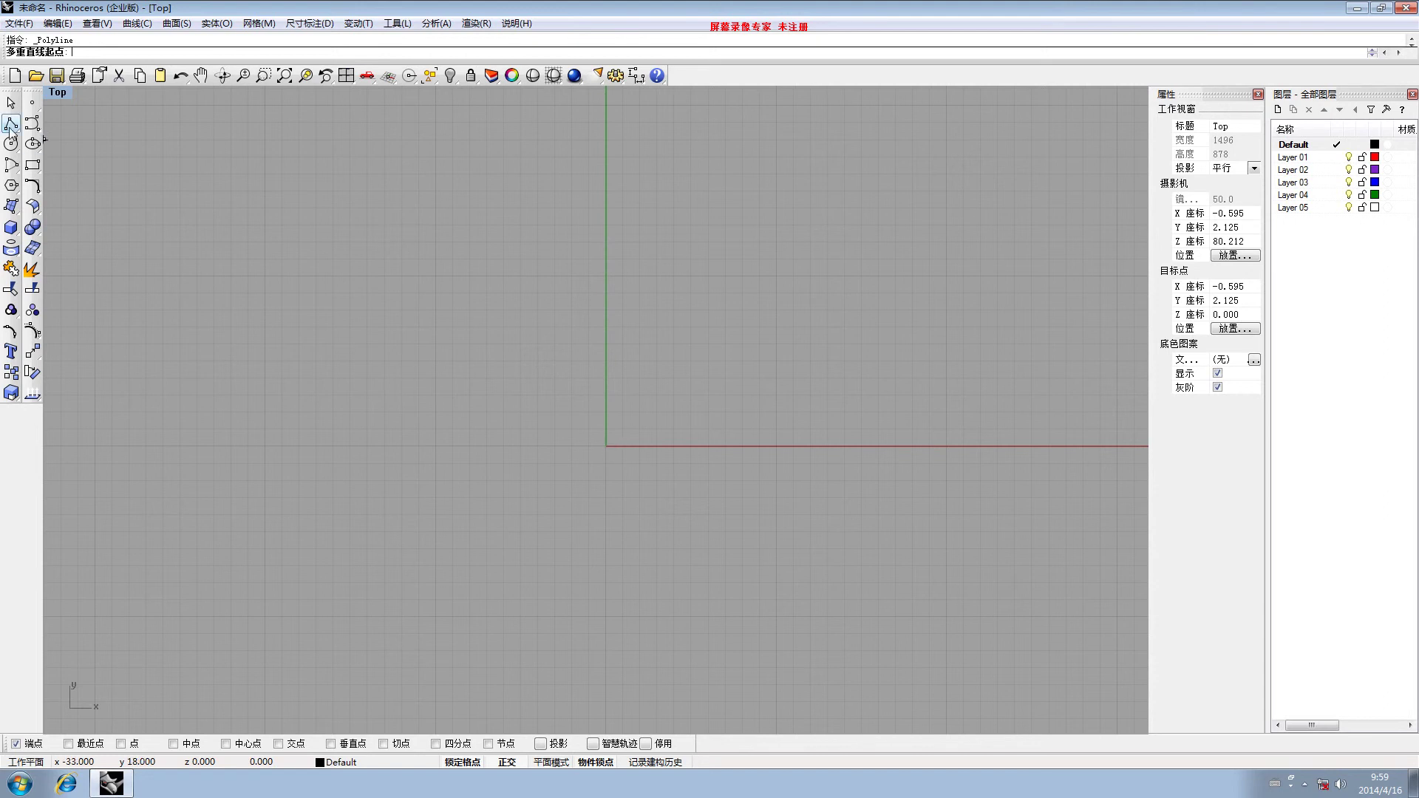
pyautogui.click(604, 446)
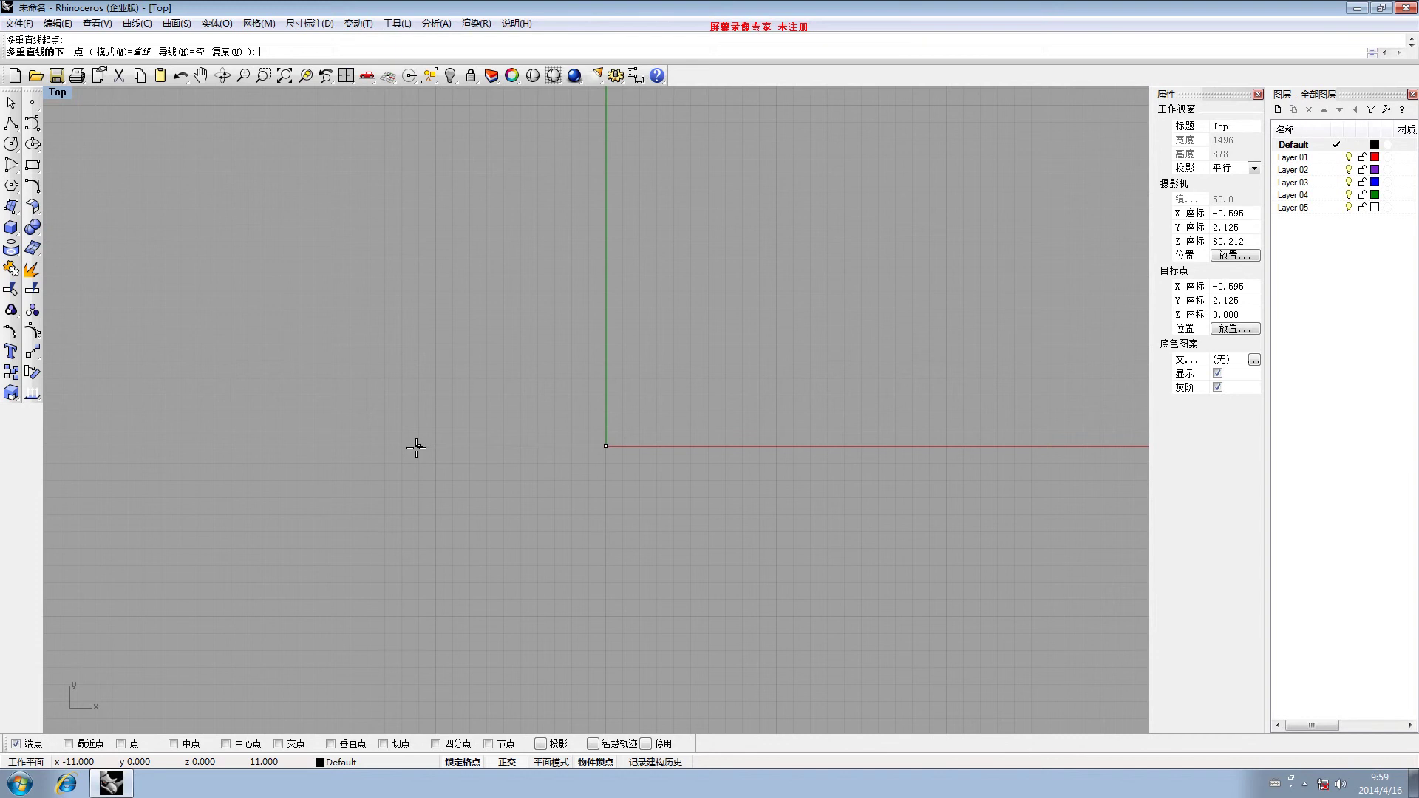
pyautogui.write('25')
pyautogui.press('Return')
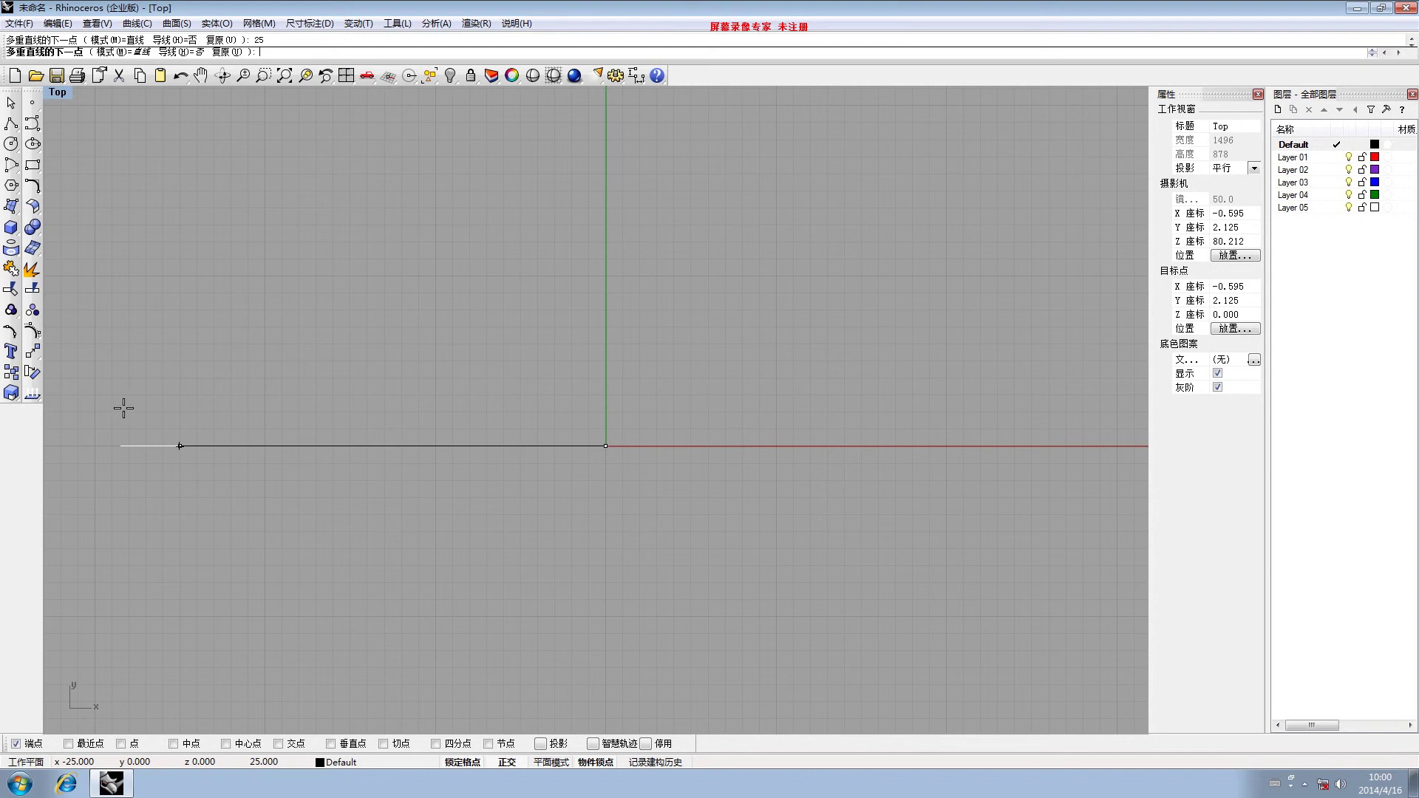
pyautogui.click(178, 441)
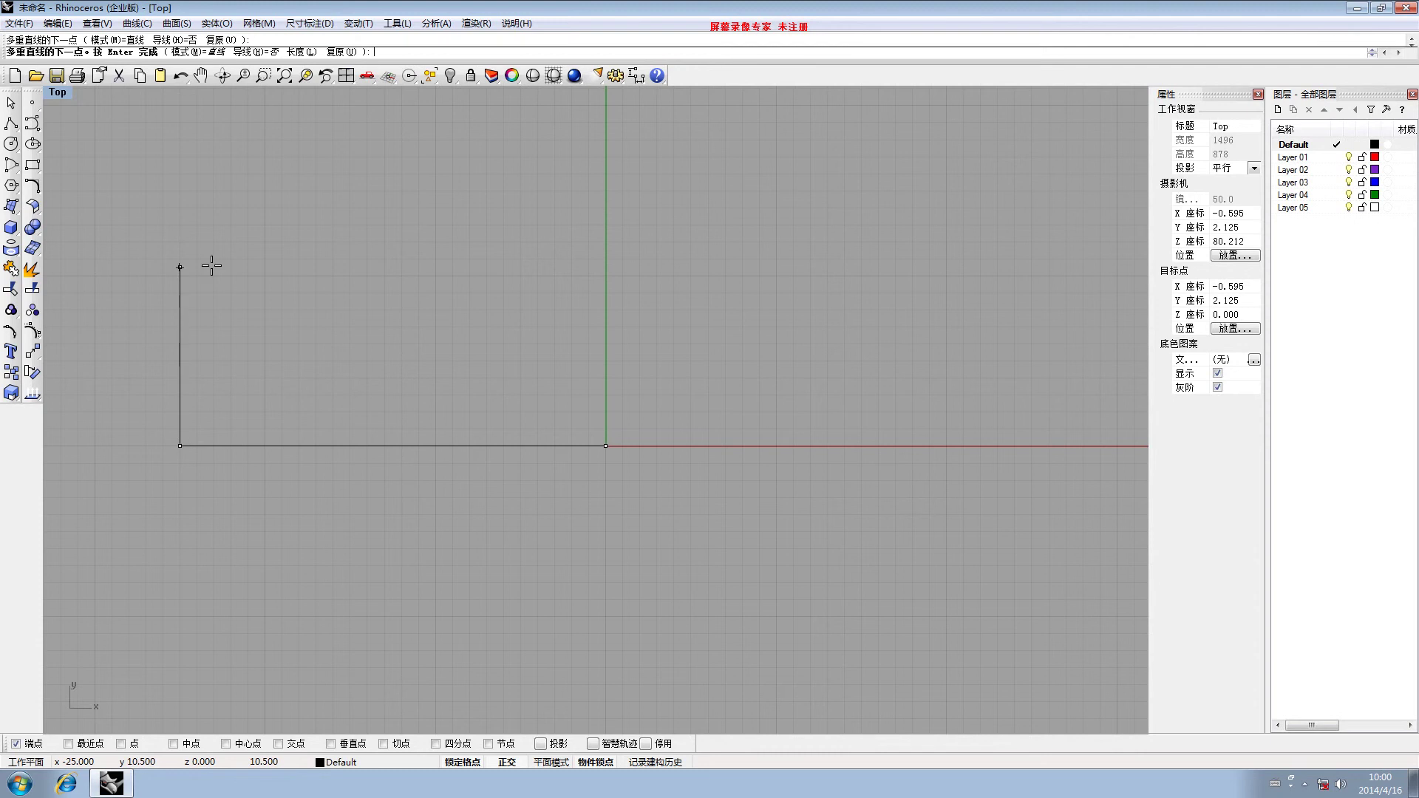
# Continue the polyline with a 450-unit vertical segment going up from the base segment's left end
pyautogui.scroll(-3, 185, 312)
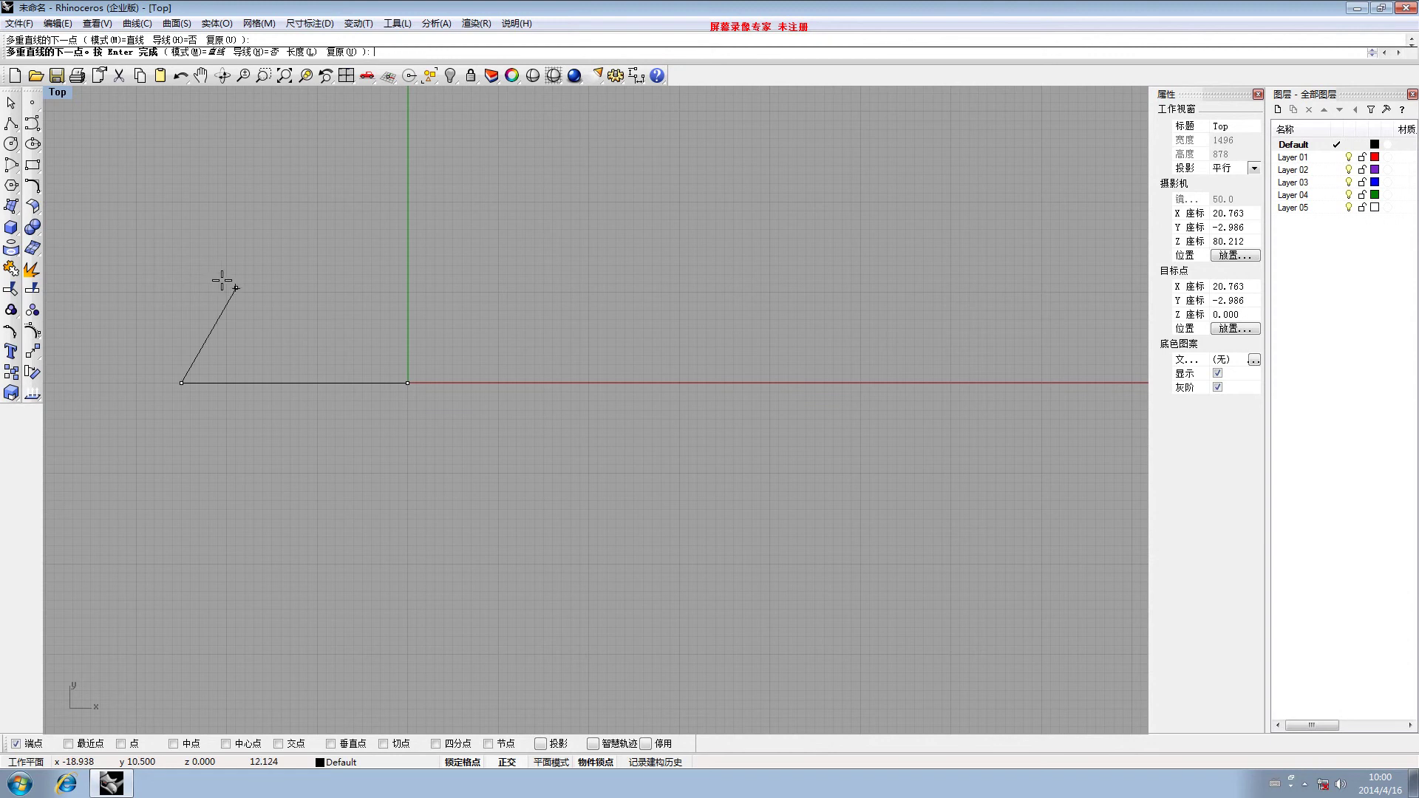
pyautogui.moveTo(181, 263); pyautogui.dragTo(294, 355, button='right')
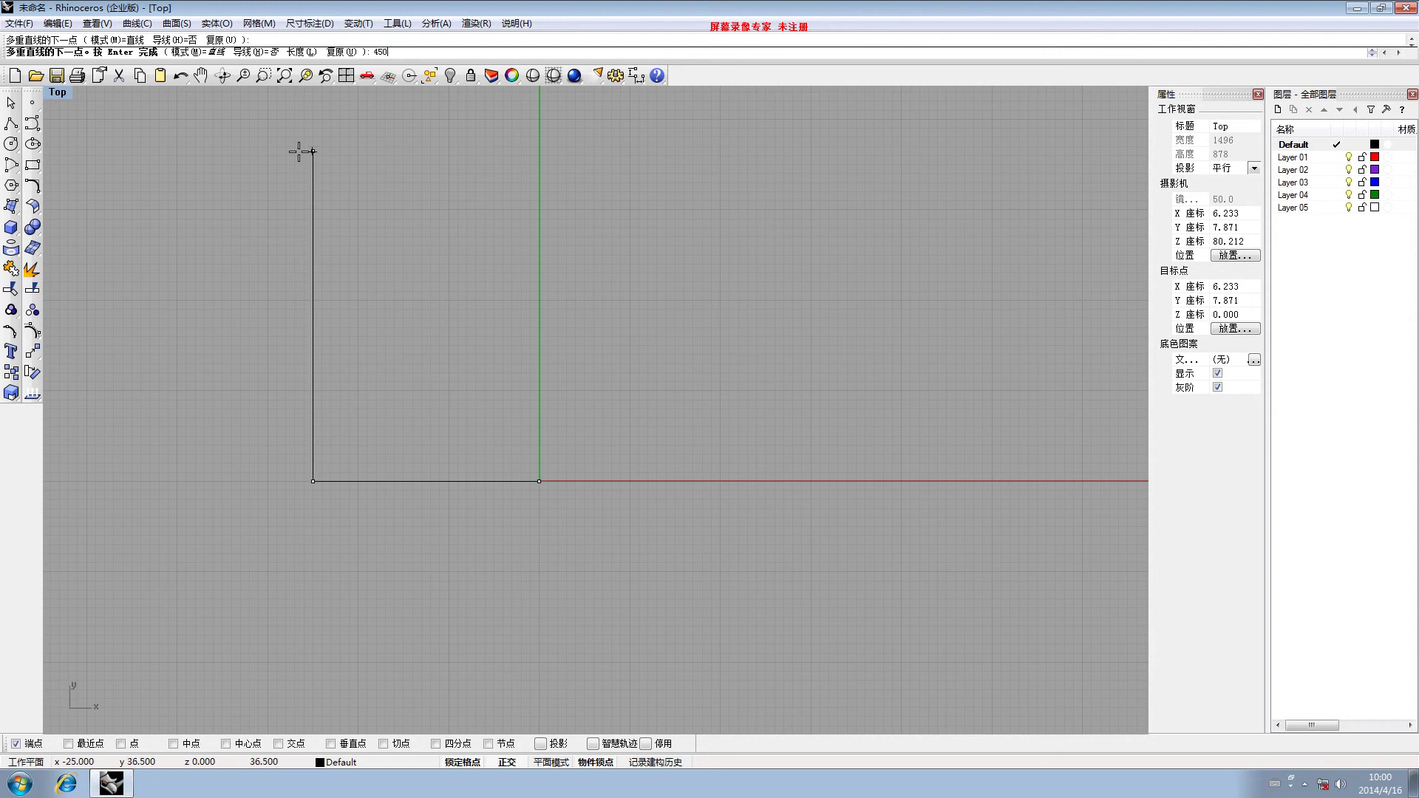
pyautogui.press('Return')
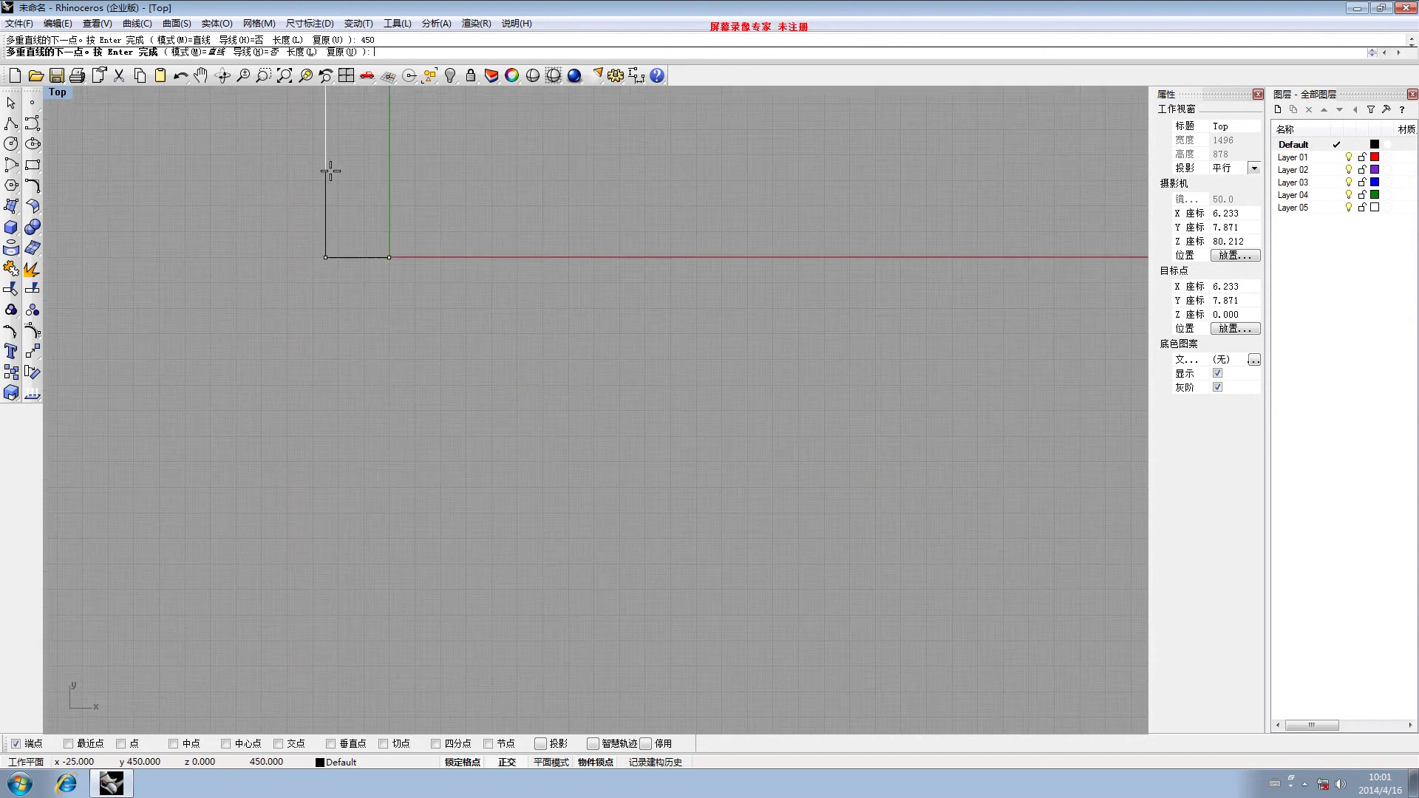
pyautogui.scroll(-5, 330, 170)
pyautogui.scroll(-5, 331, 170)
pyautogui.moveTo(330, 153); pyautogui.dragTo(396, 405, button='right')
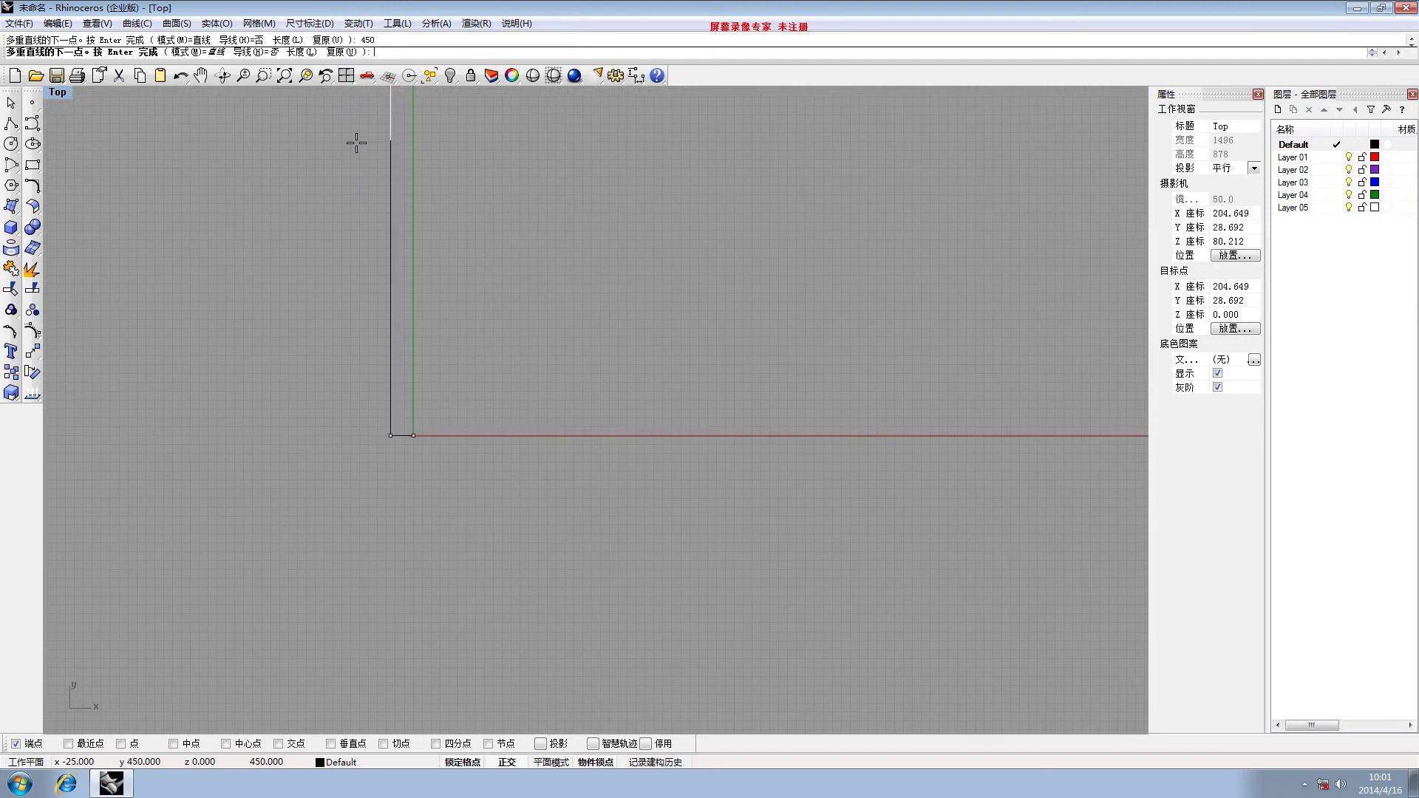
pyautogui.moveTo(356, 143); pyautogui.dragTo(409, 336, button='right')
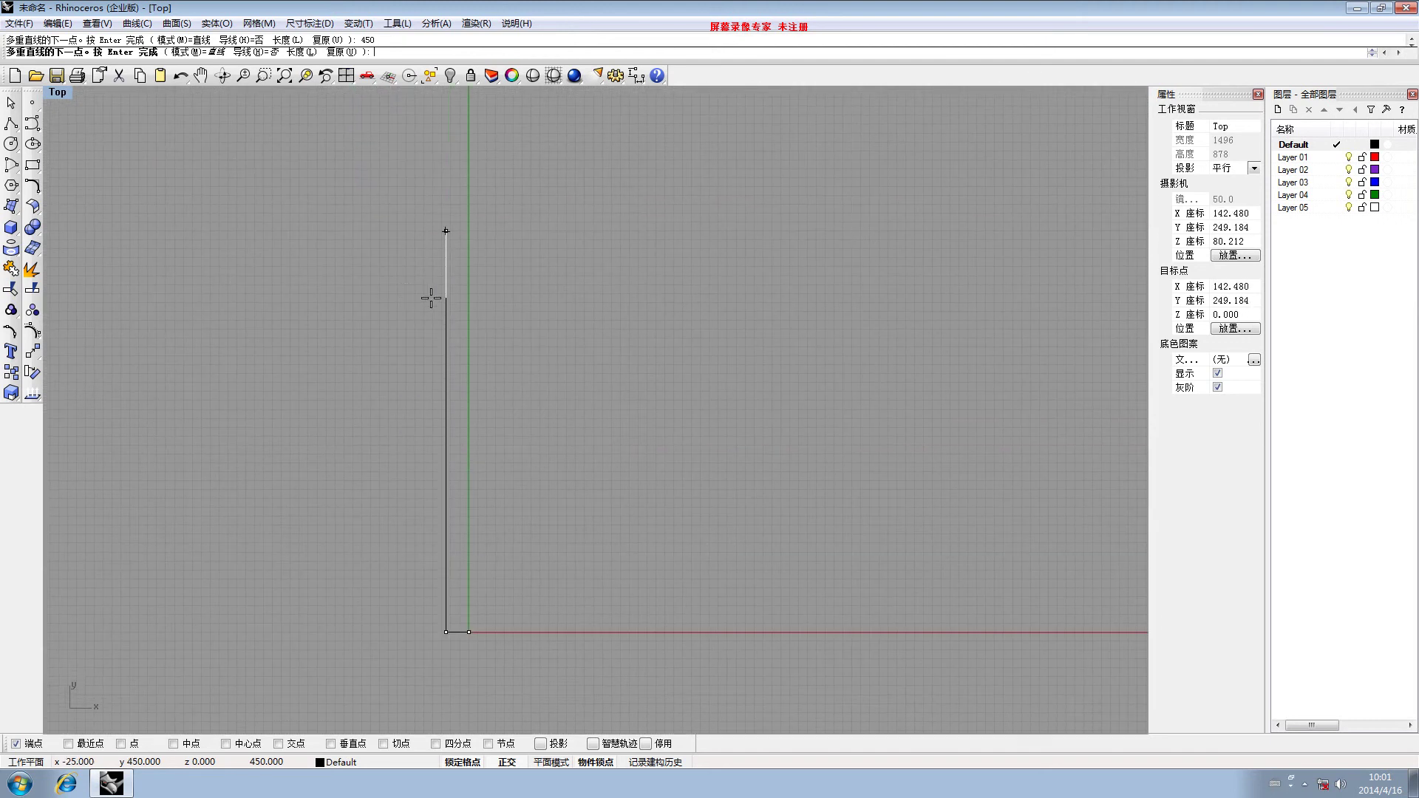
pyautogui.moveTo(459, 254); pyautogui.dragTo(437, 303, button='right')
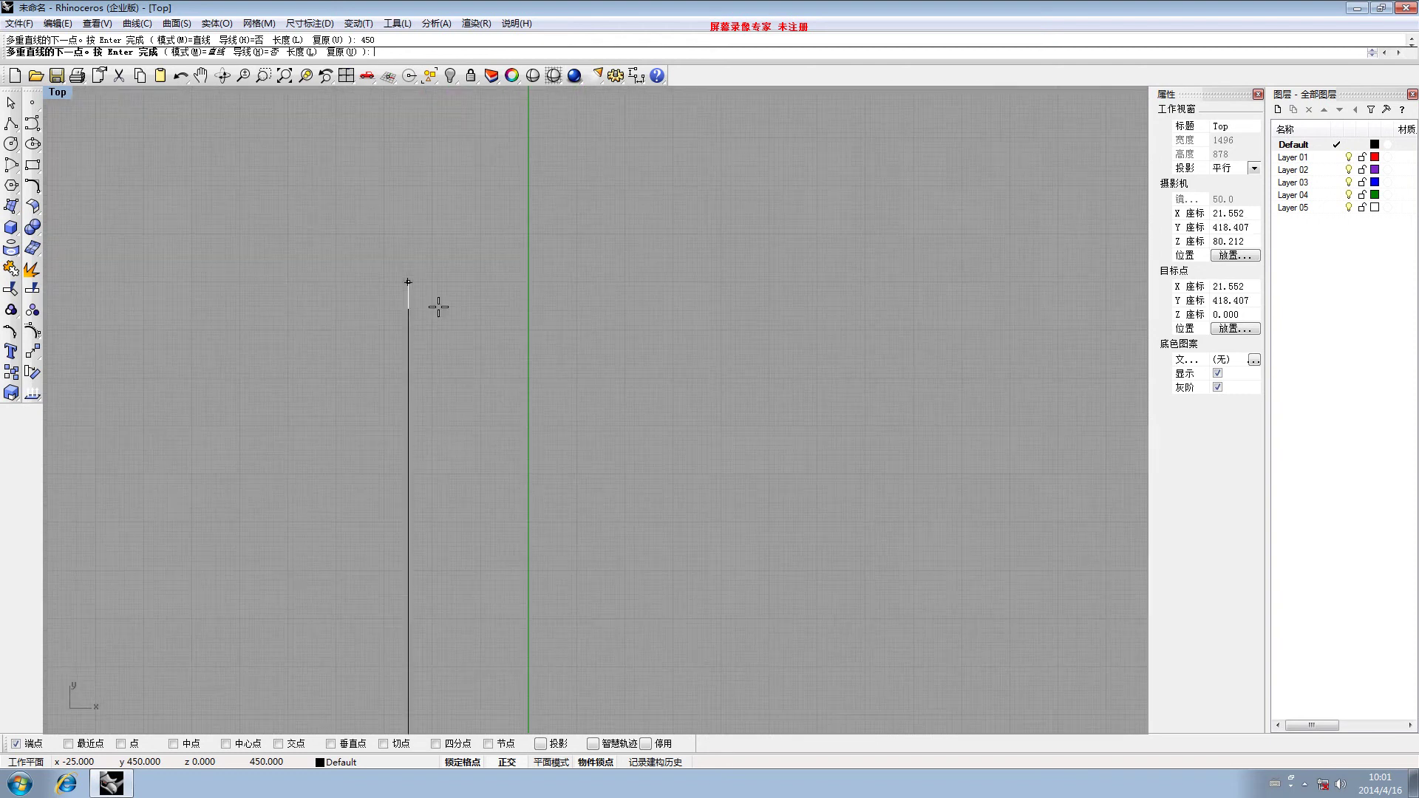
pyautogui.click(423, 291)
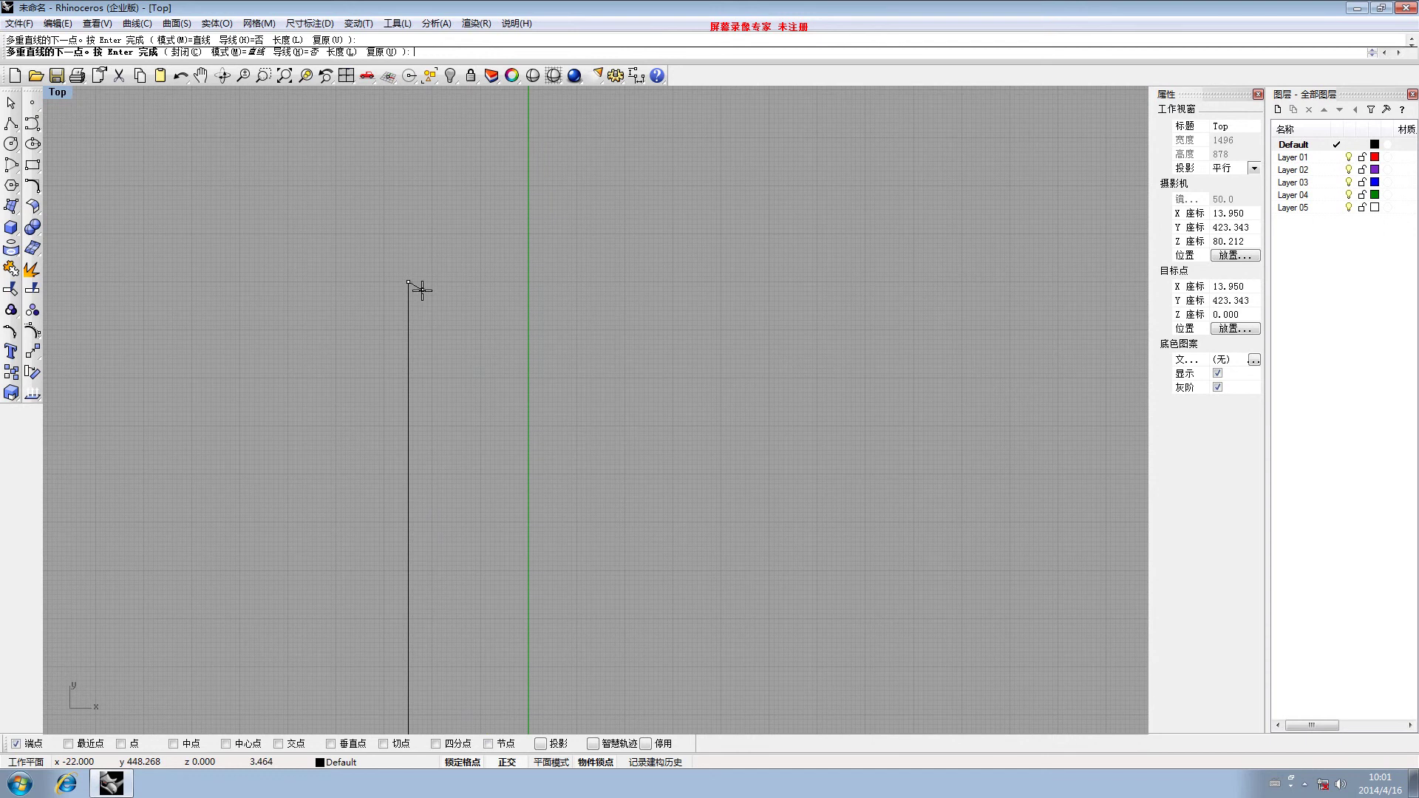
# Finish the polyline with a horizontal segment from the top of the vertical edge back to the vertical axis
pyautogui.click(532, 287)
pyautogui.rightClick(551, 316)
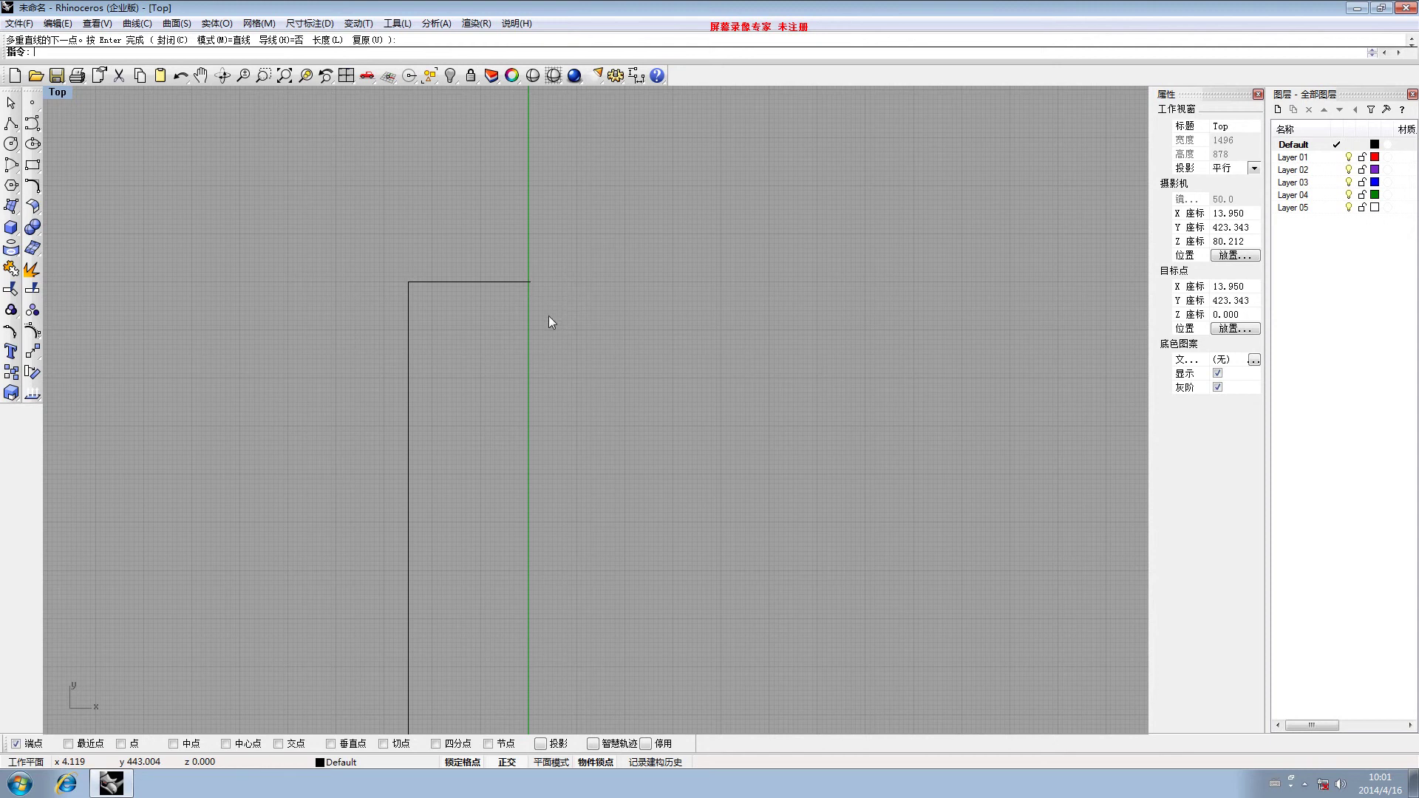
pyautogui.scroll(-2, 490, 340)
pyautogui.scroll(-3, 490, 340)
pyautogui.moveTo(472, 418); pyautogui.dragTo(483, 352, button='right')
pyautogui.scroll(2, 466, 371)
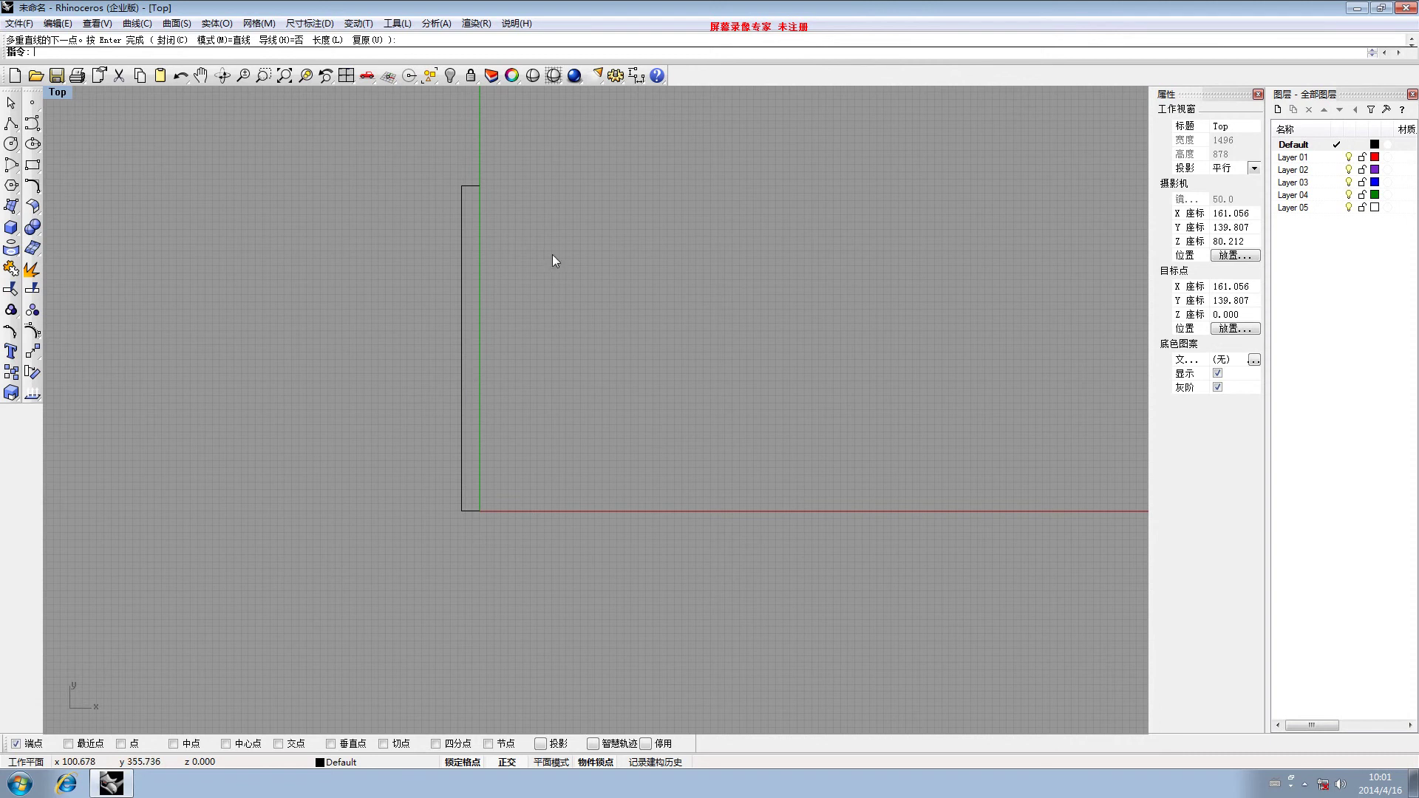
# Start a new polyline at the outline's bottom-left corner, going 10 units up the left edge and then across to the vertical axis
pyautogui.click(11, 124)
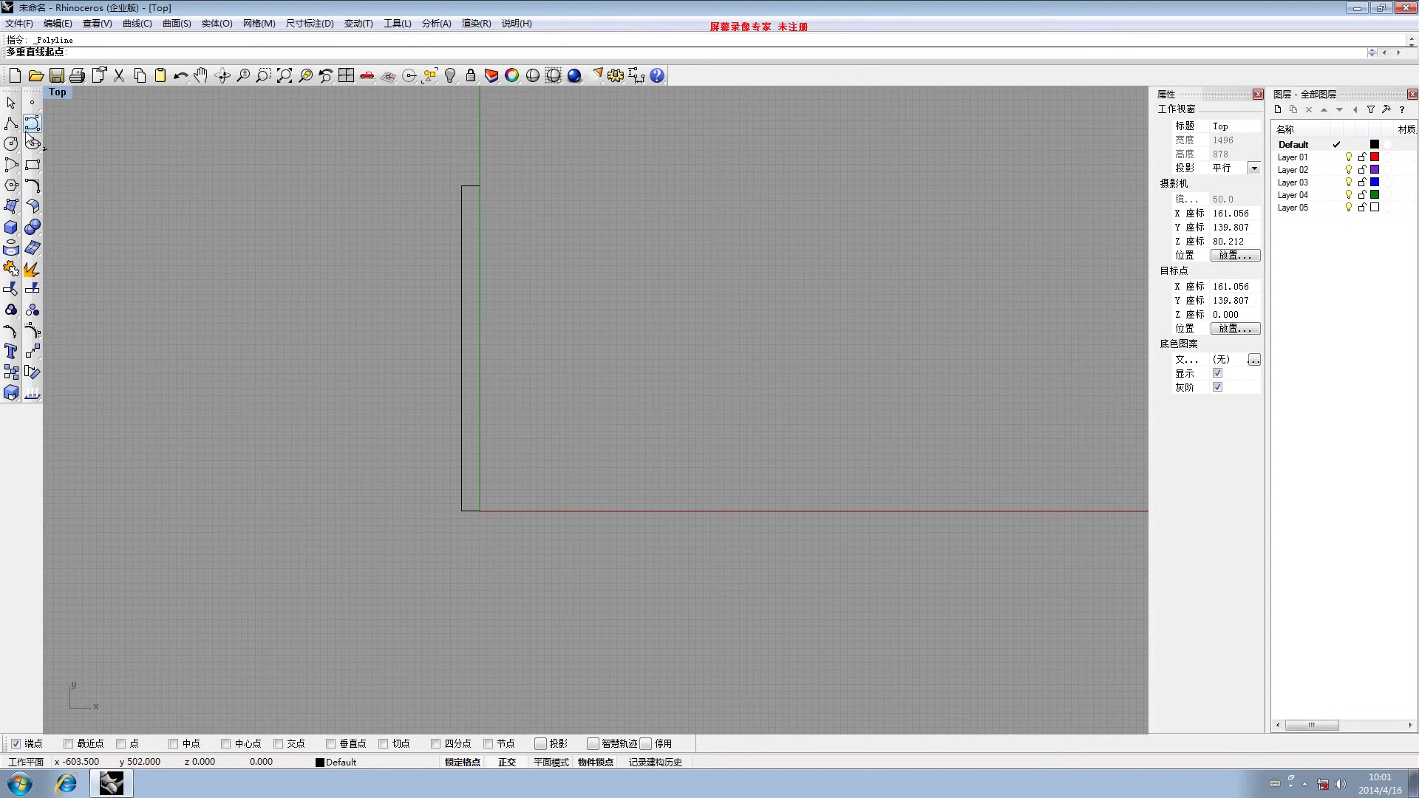
pyautogui.moveTo(300, 373); pyautogui.dragTo(193, 225, button='right')
pyautogui.scroll(5, 336, 367)
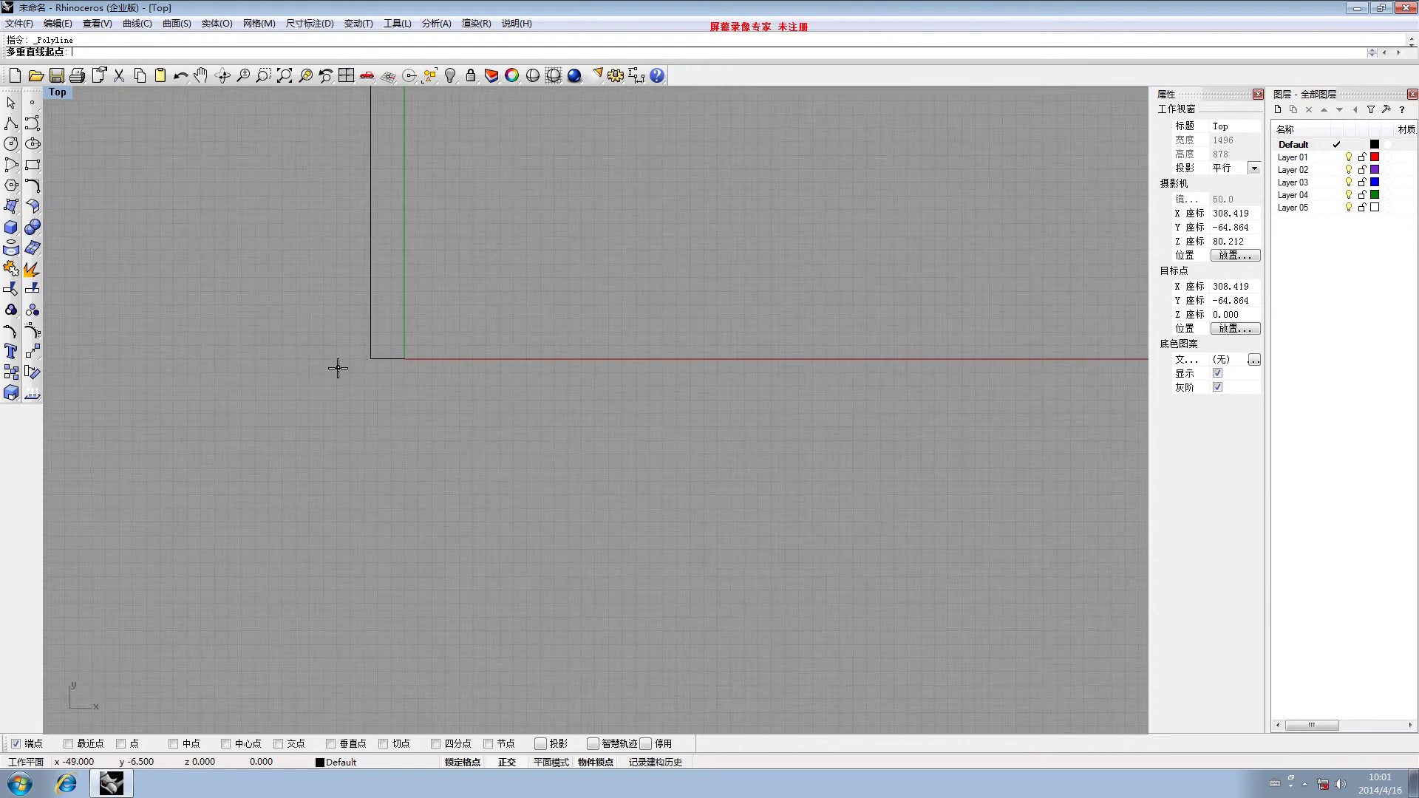
pyautogui.click(402, 346)
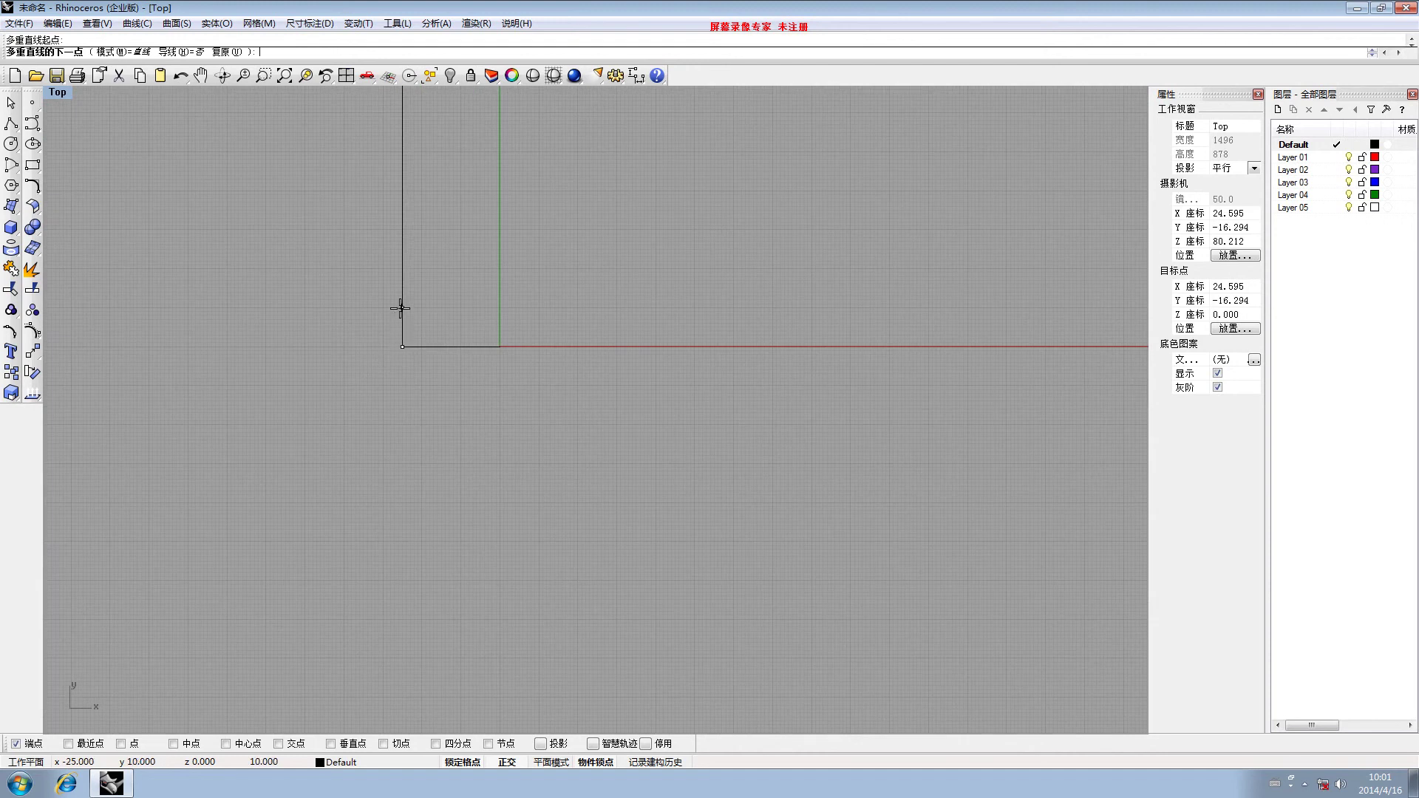
pyautogui.write('10')
pyautogui.press('Return')
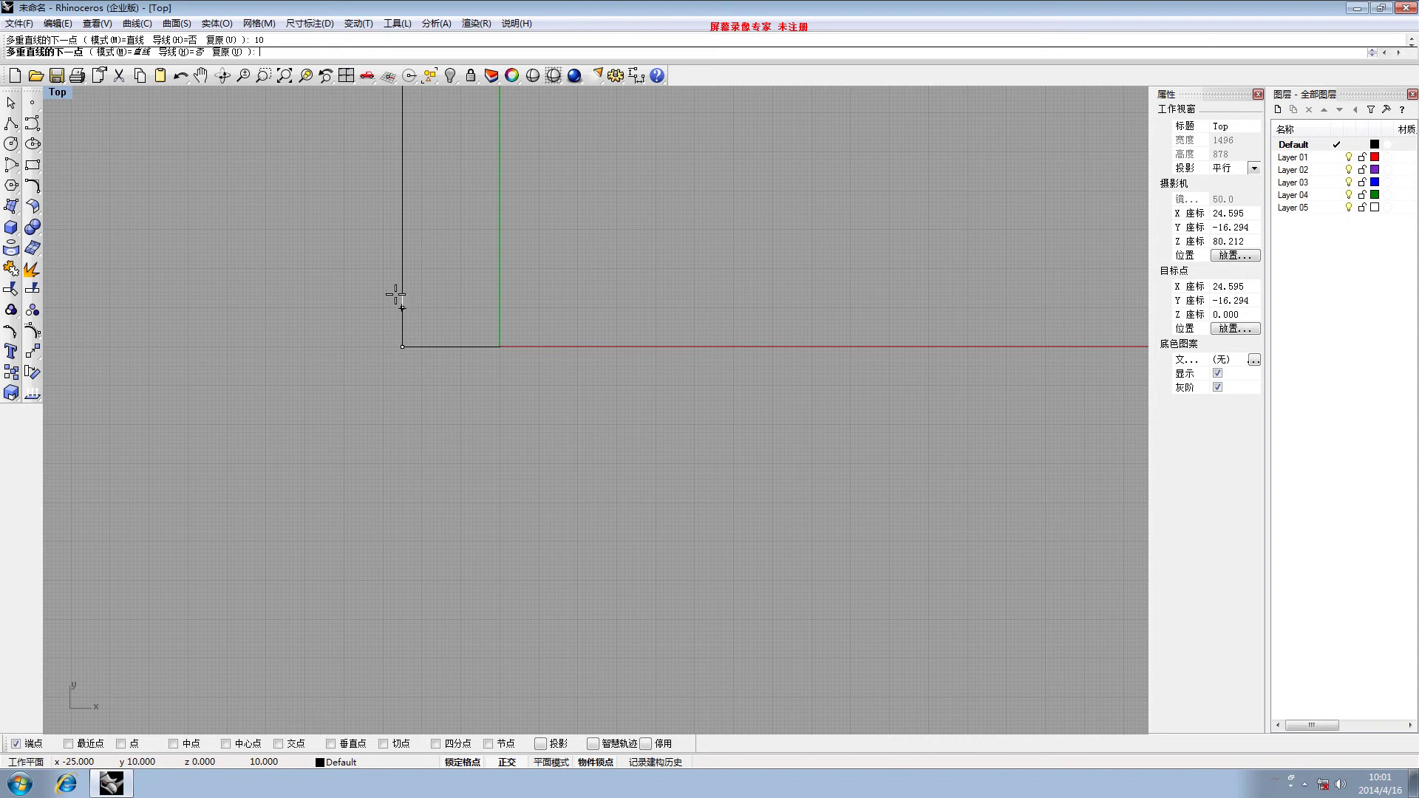
pyautogui.click(398, 295)
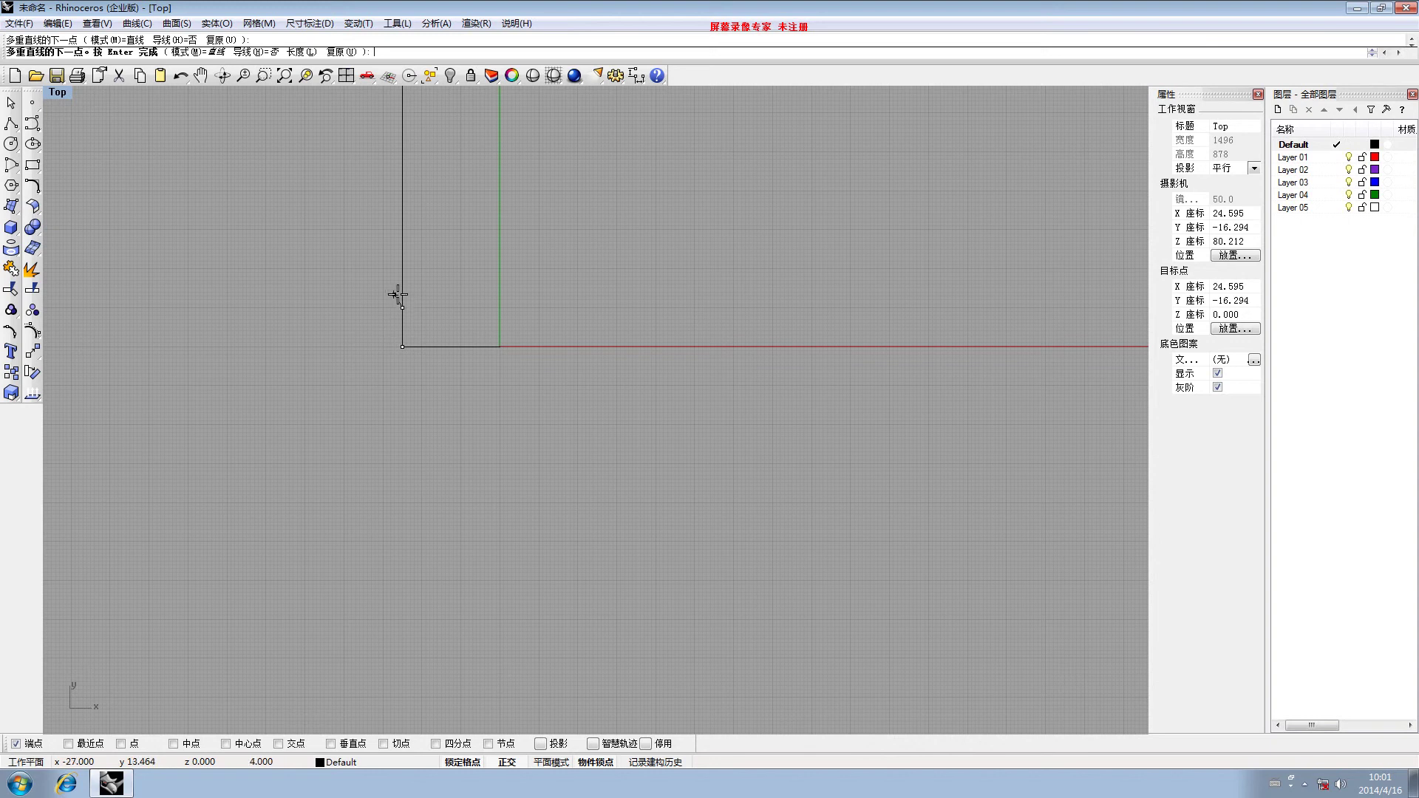
pyautogui.click(501, 306)
# Return the polyline to the left edge, go 2 units up and draw a horizontal segment to the vertical axis
pyautogui.scroll(5, 414, 315)
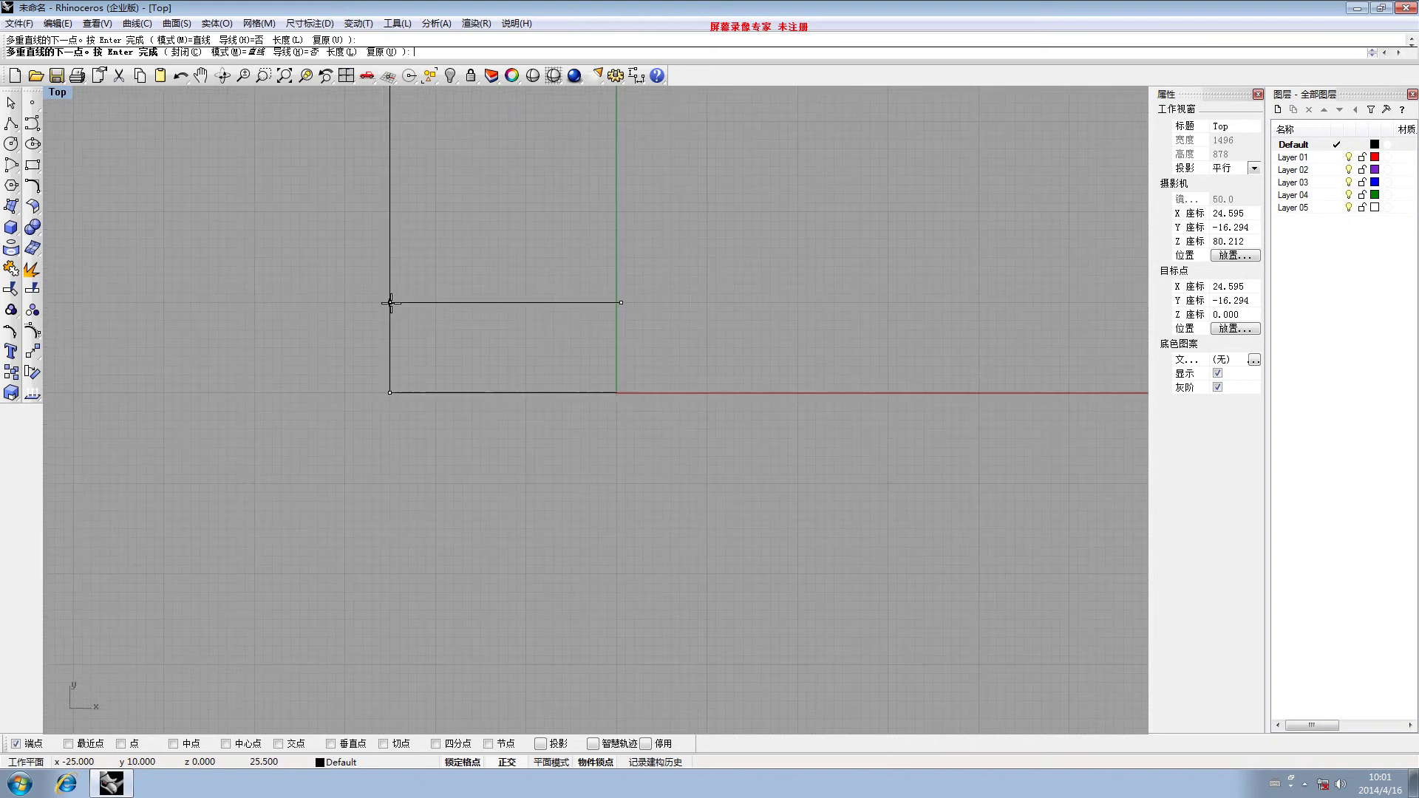
pyautogui.write('2')
pyautogui.press('Return')
pyautogui.click(387, 233)
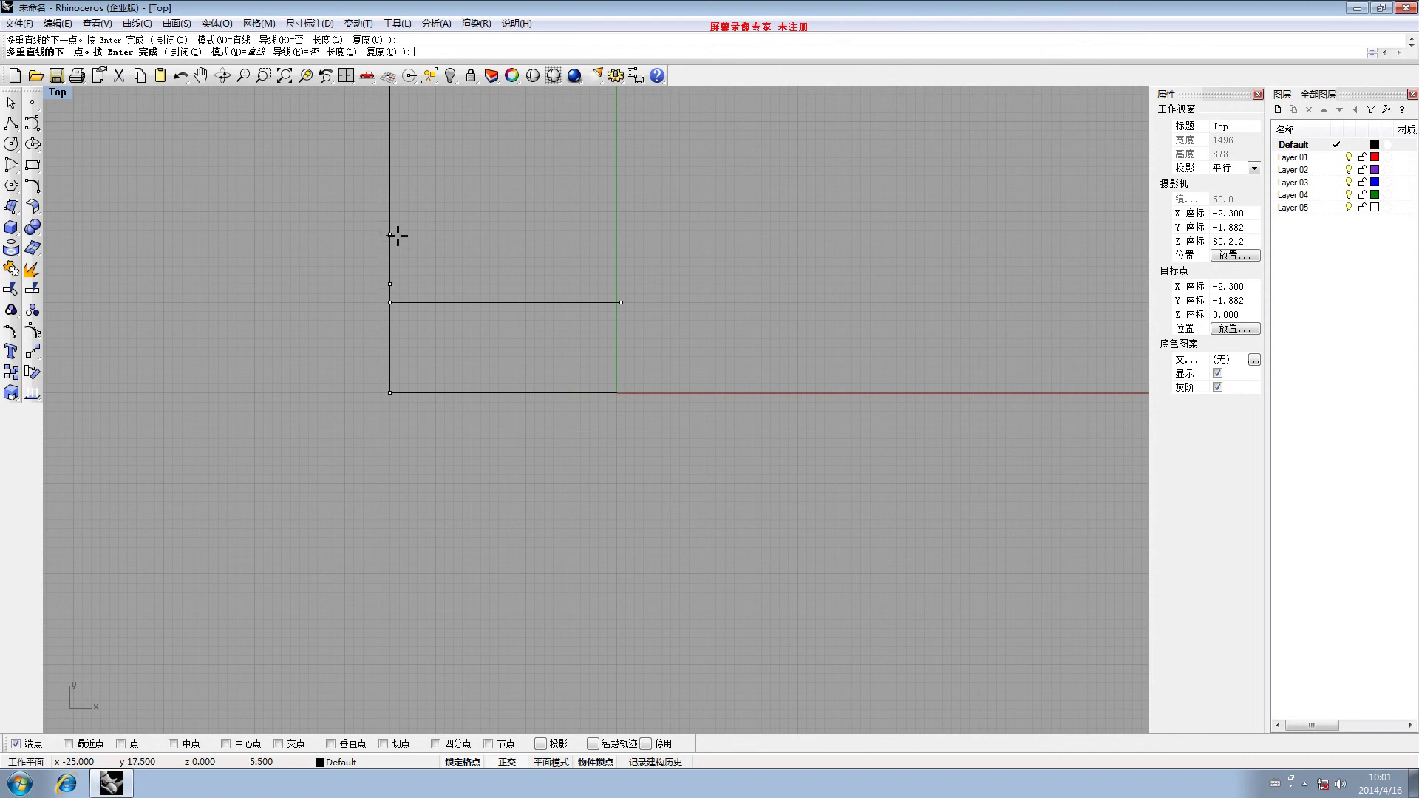
pyautogui.click(615, 284)
# Continue the polyline up the left edge, adding horizontal segments to the vertical axis after 10 units and after another 2 units
pyautogui.write('10')
pyautogui.press('Return')
pyautogui.click(391, 163)
pyautogui.click(616, 193)
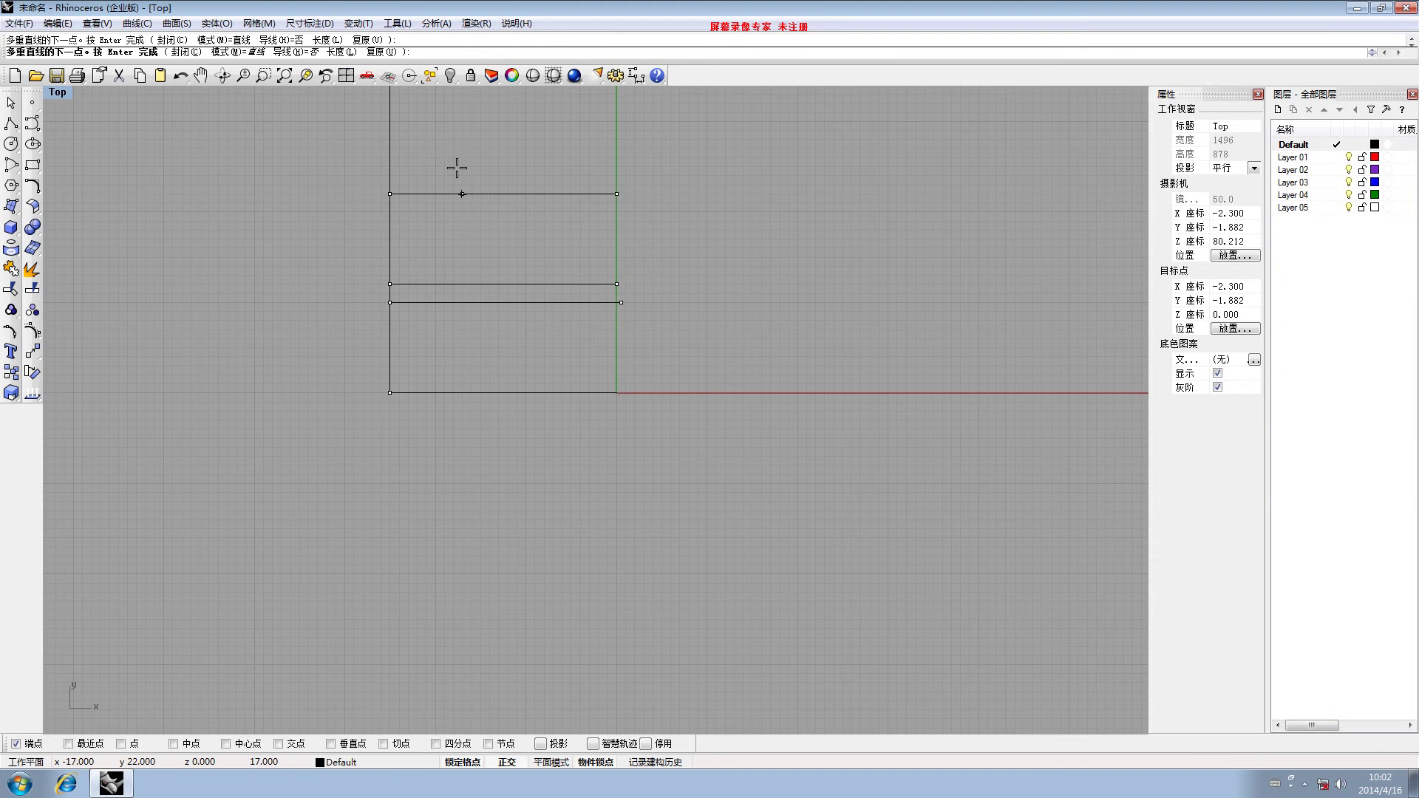
pyautogui.click(390, 169)
pyautogui.click(390, 176)
pyautogui.click(617, 175)
# Continue the polyline 38 units up the left edge and draw a horizontal segment across to the vertical axis
pyautogui.moveTo(390, 124); pyautogui.dragTo(405, 317, button='right')
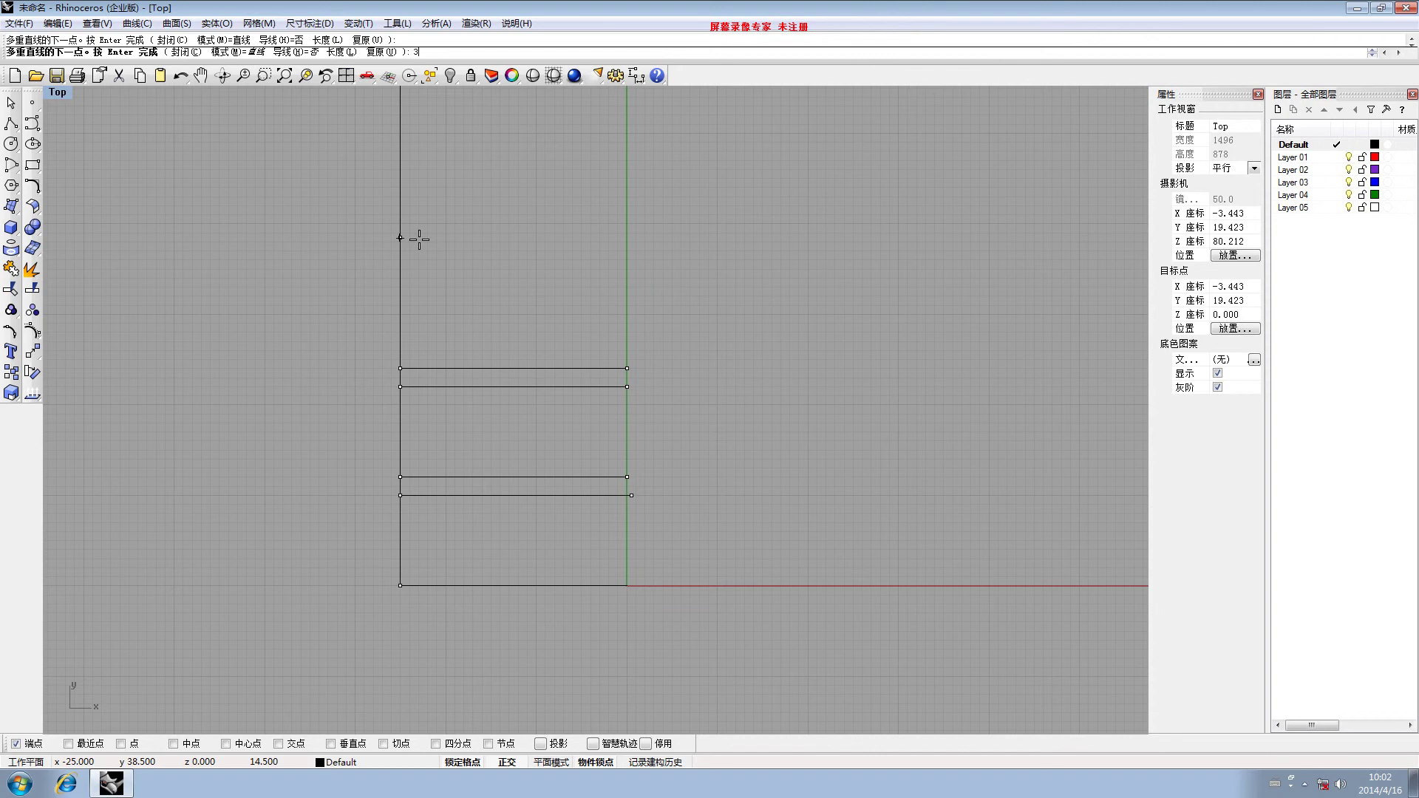
pyautogui.write('8')
pyautogui.press('Return')
pyautogui.scroll(-3, 412, 269)
pyautogui.click(437, 276)
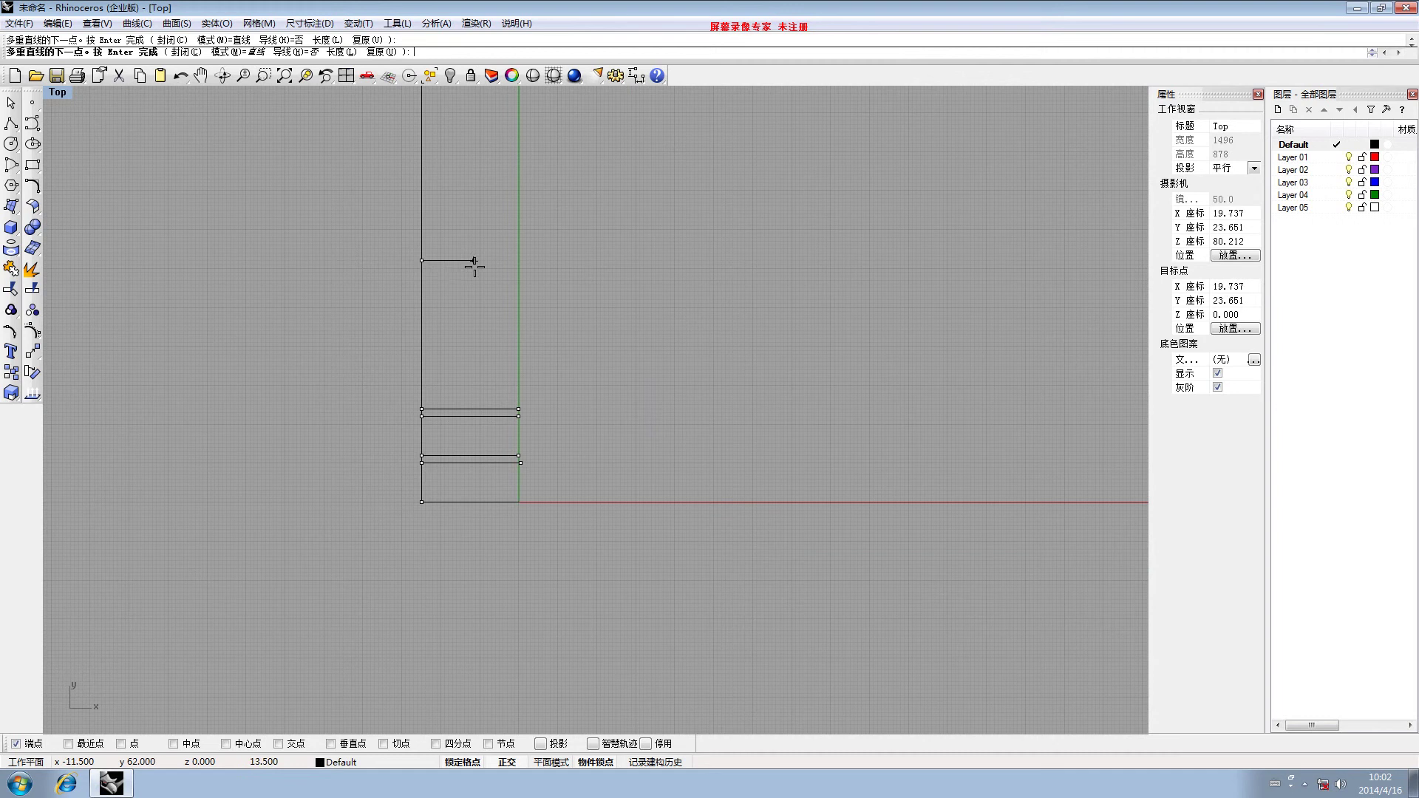
pyautogui.scroll(1, 488, 263)
pyautogui.scroll(3, 510, 265)
pyautogui.click(522, 260)
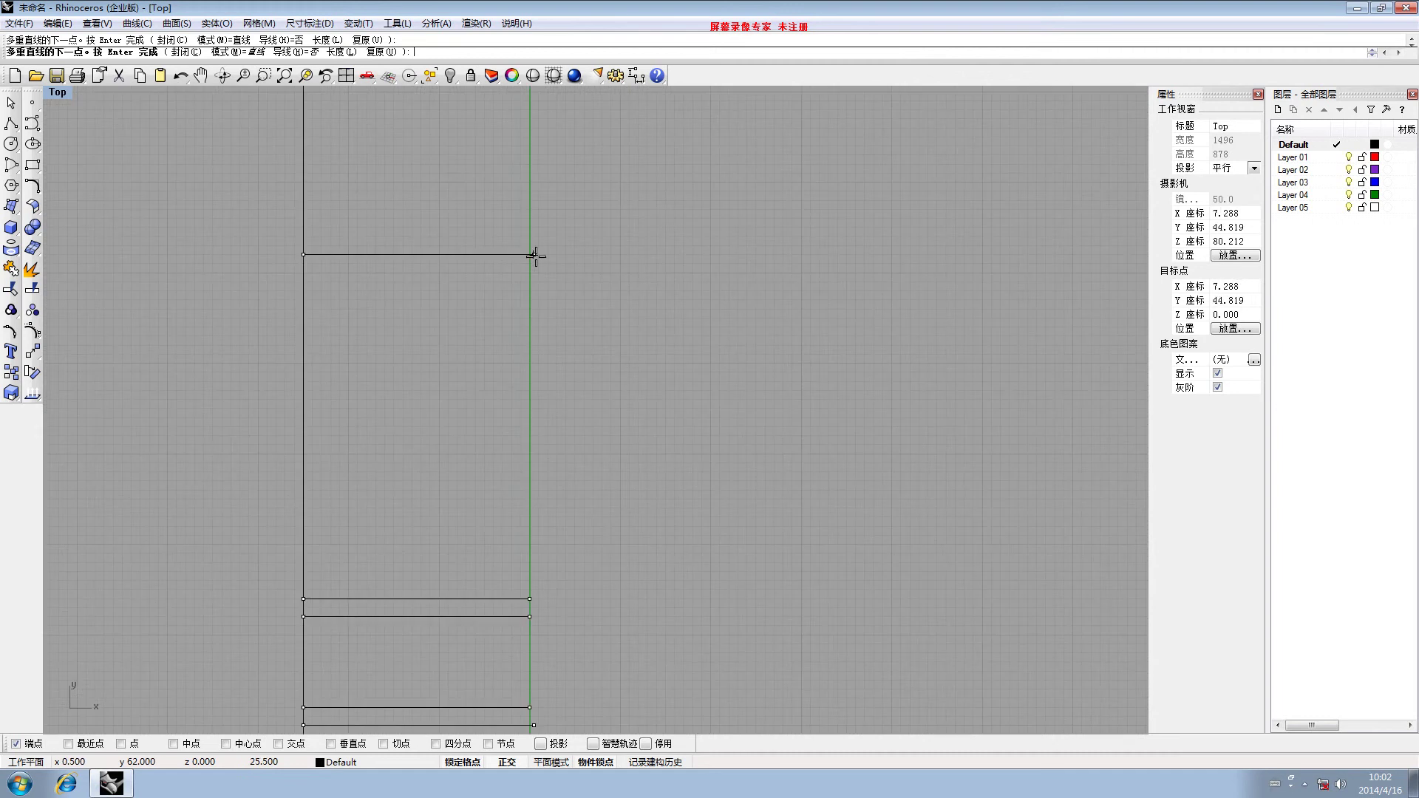
# Return the polyline to the left edge, go 7 units up and draw a horizontal segment to the vertical axis
pyautogui.scroll(3, 305, 233)
pyautogui.click(305, 234)
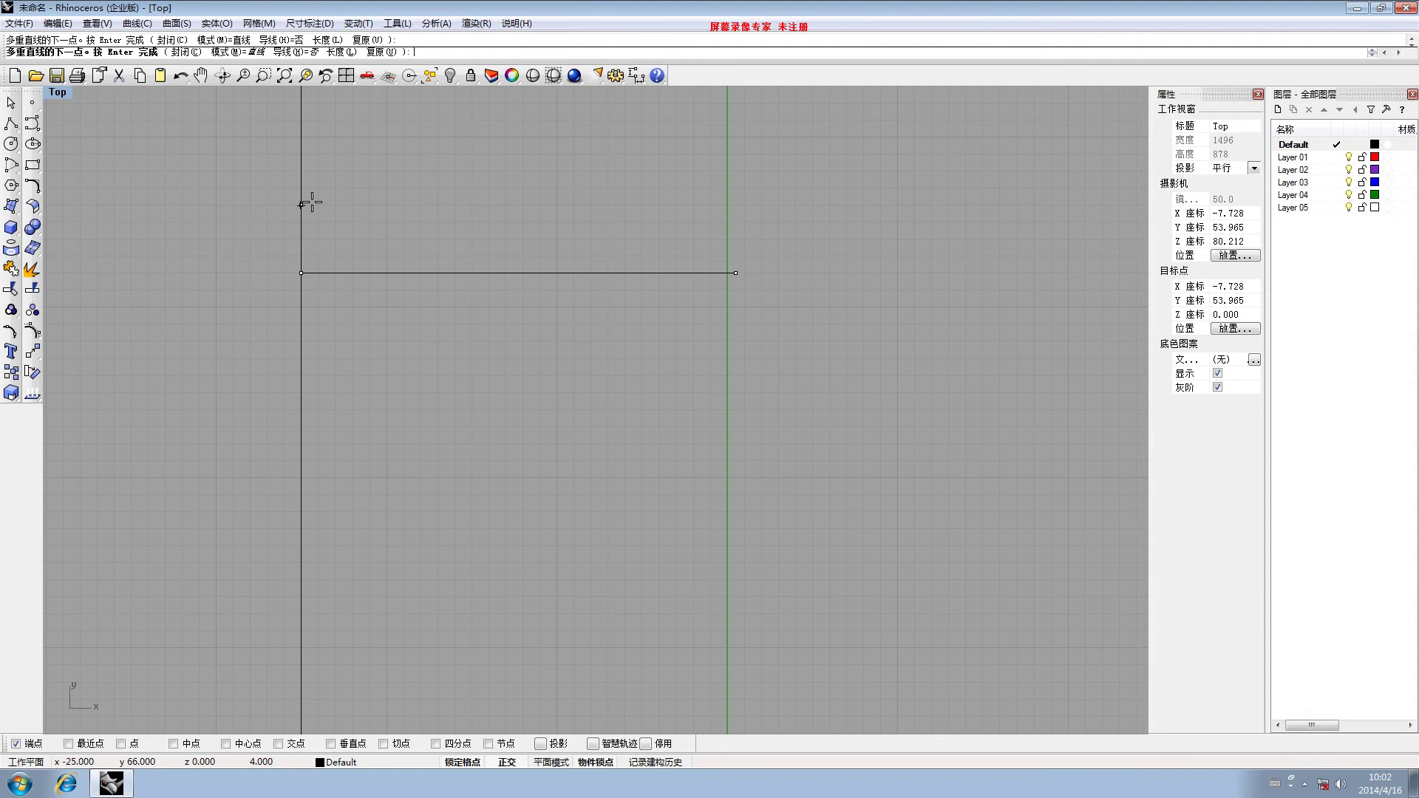
pyautogui.write('7')
pyautogui.press('Return')
pyautogui.click(308, 170)
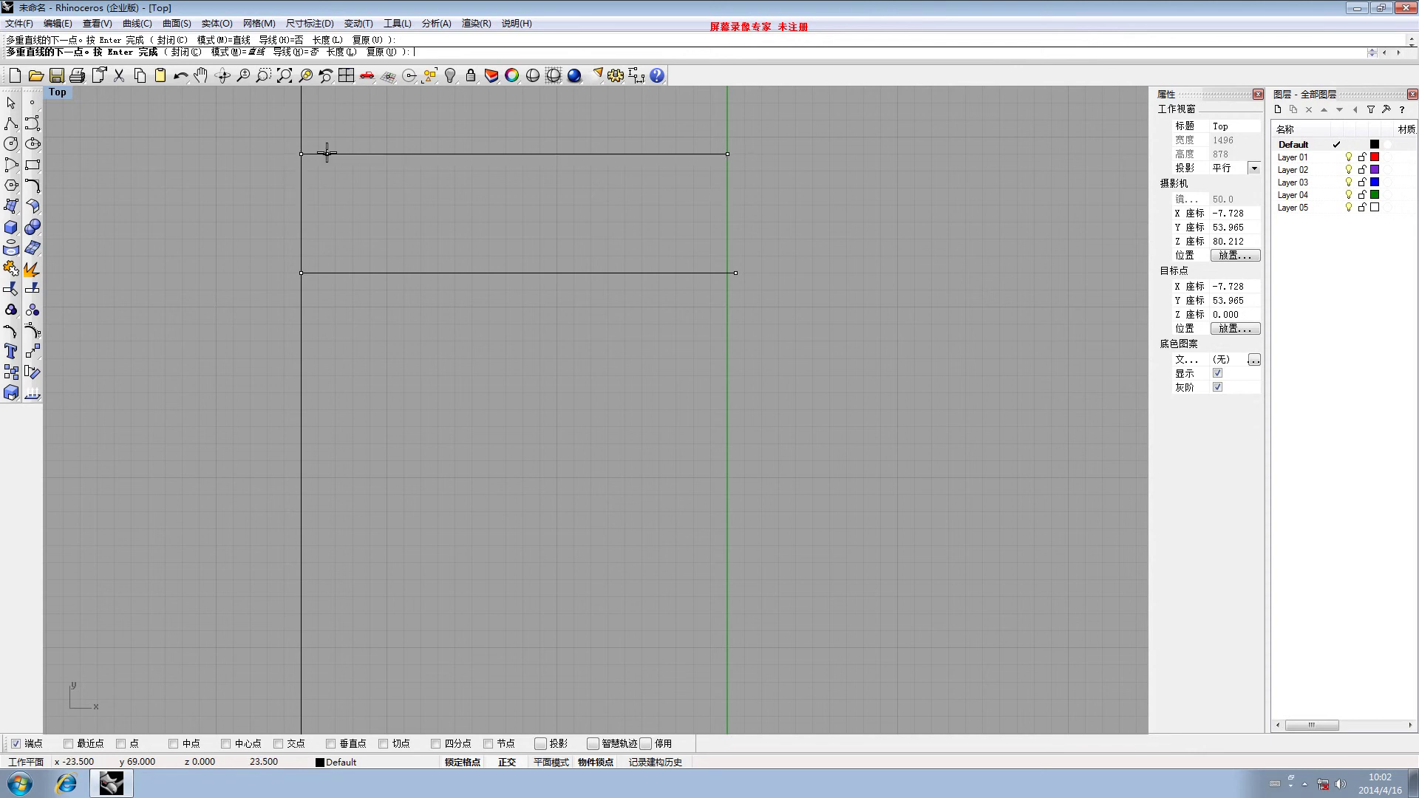
# Continue the polyline 80 units up the left edge and draw a horizontal segment across to the vertical axis
pyautogui.moveTo(304, 124); pyautogui.dragTo(314, 301, button='right')
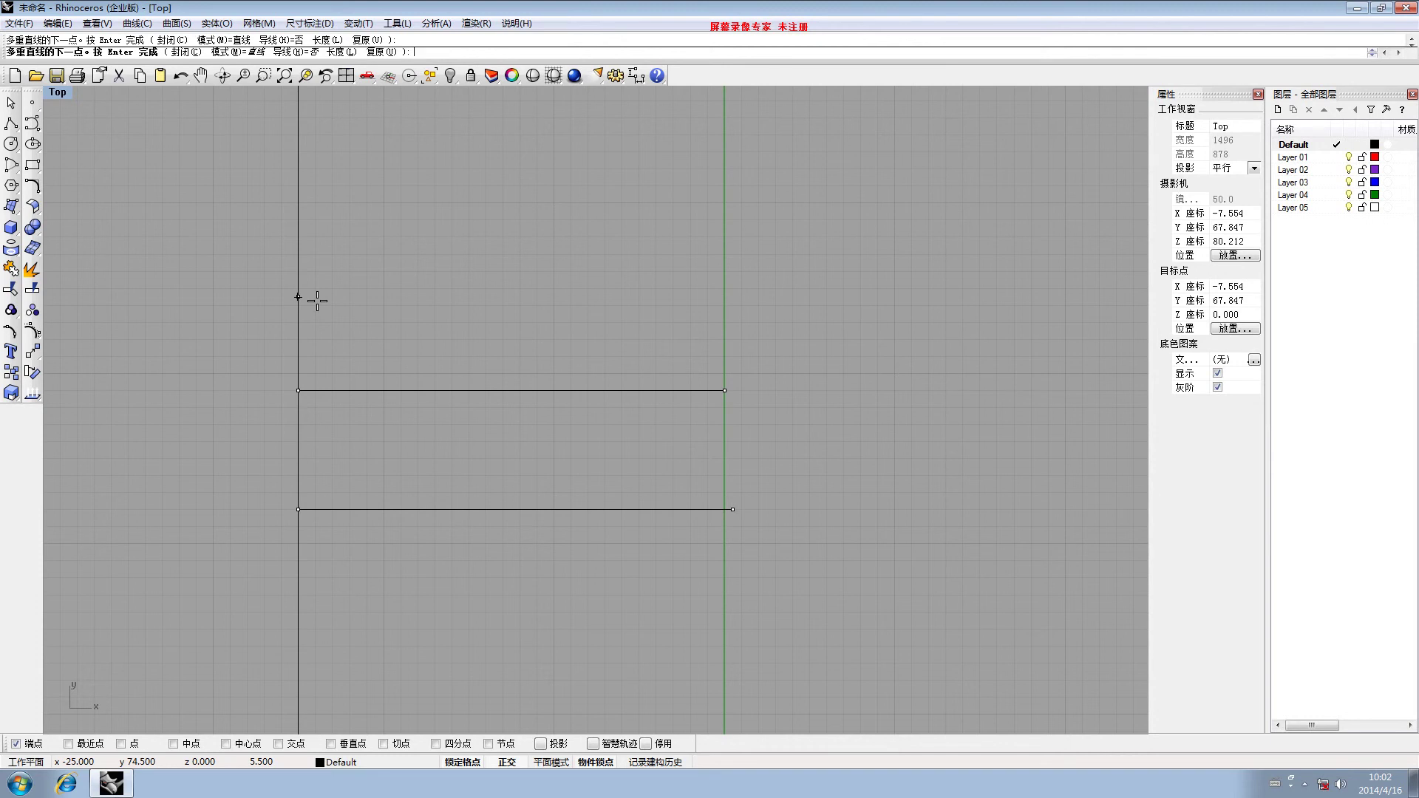
pyautogui.scroll(-5, 316, 300)
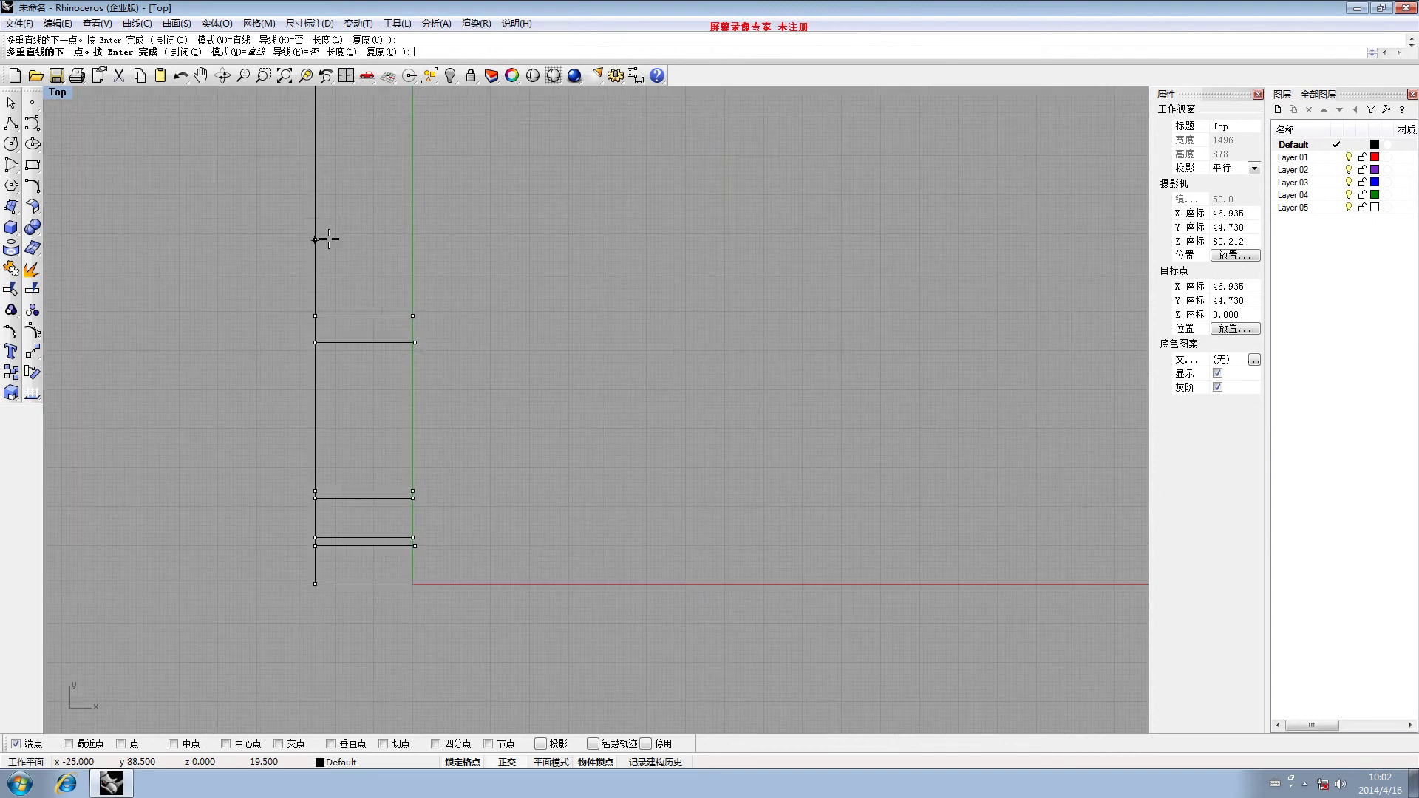
pyautogui.scroll(3, 325, 261)
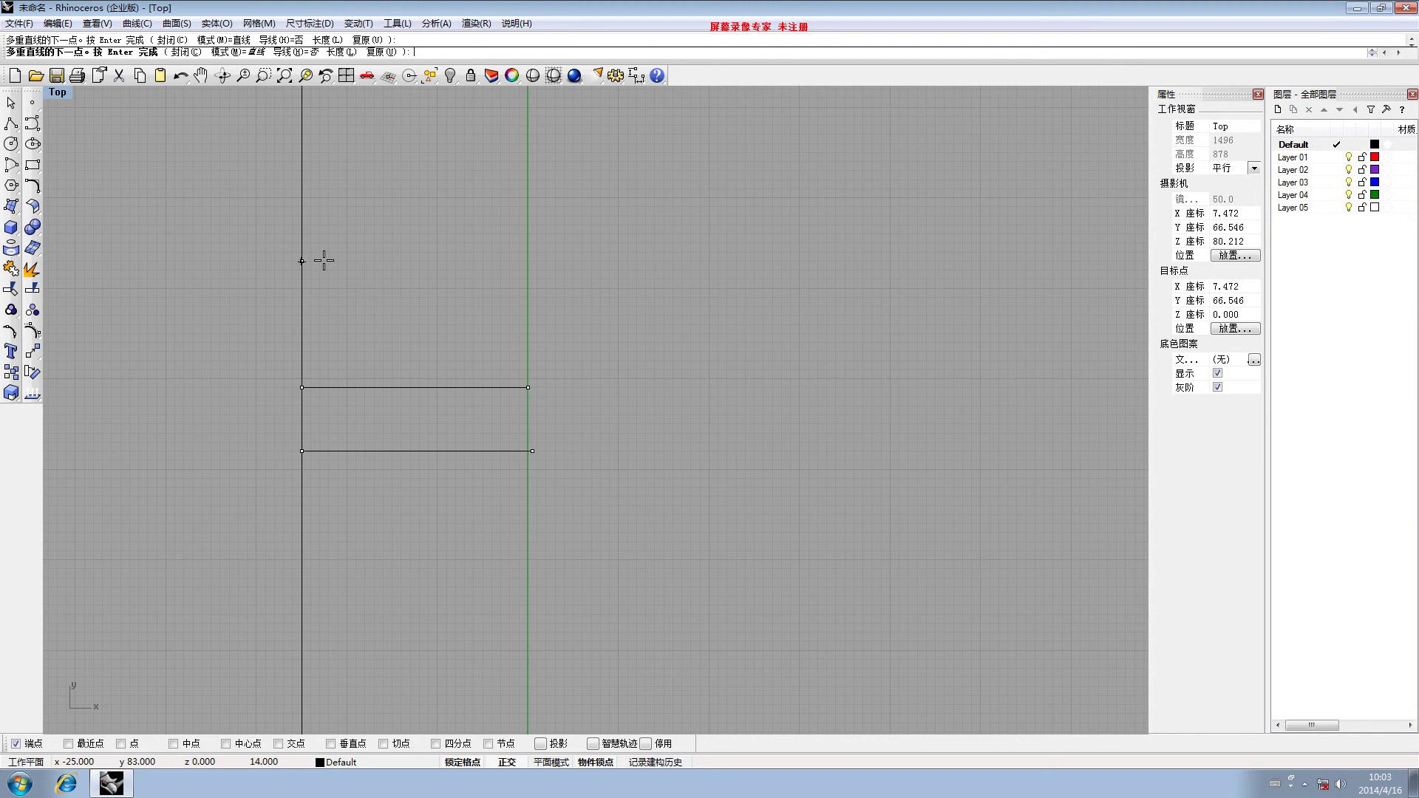
pyautogui.write('80')
pyautogui.press('Return')
pyautogui.scroll(-4, 281, 147)
pyautogui.moveTo(285, 143); pyautogui.dragTo(352, 347, button='right')
pyautogui.click(356, 277)
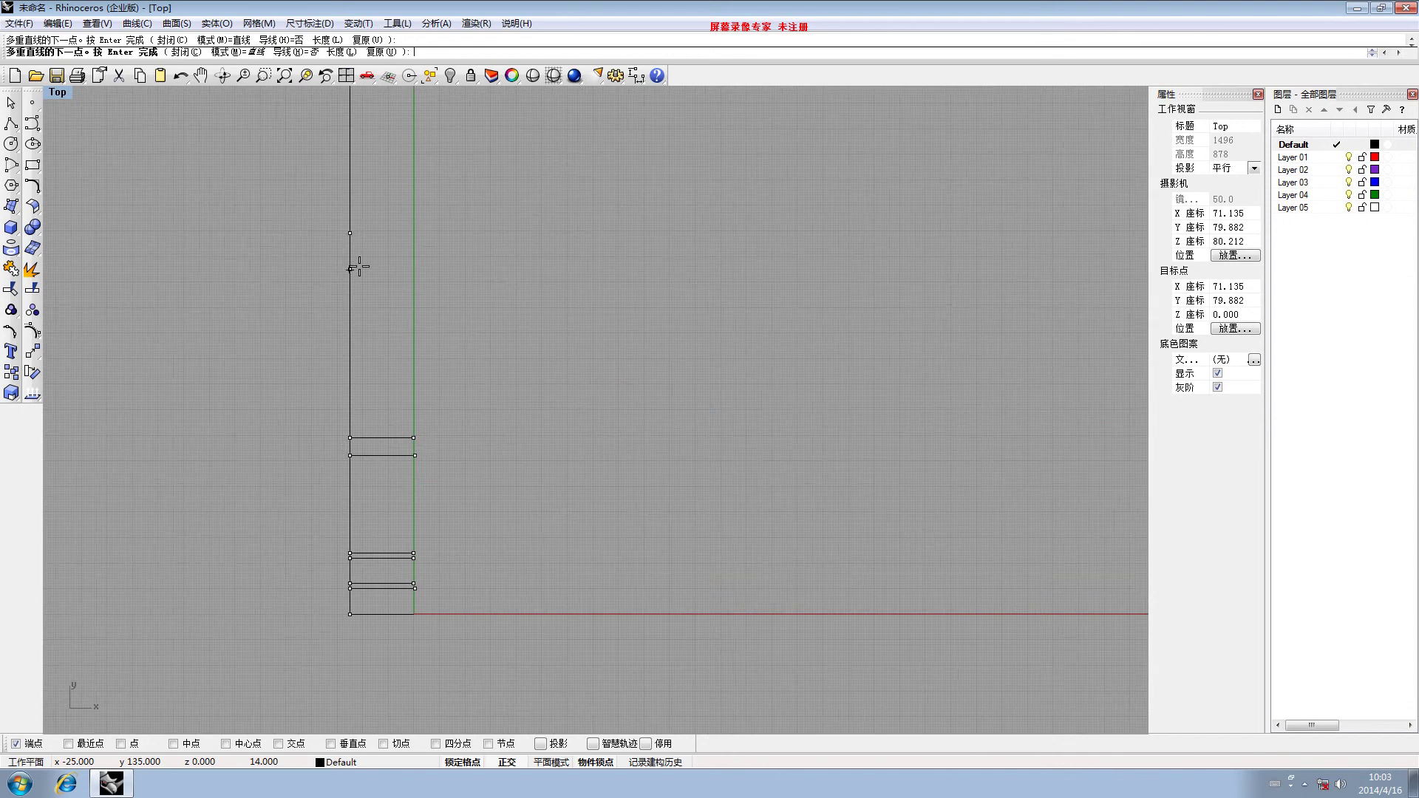
pyautogui.scroll(5, 397, 223)
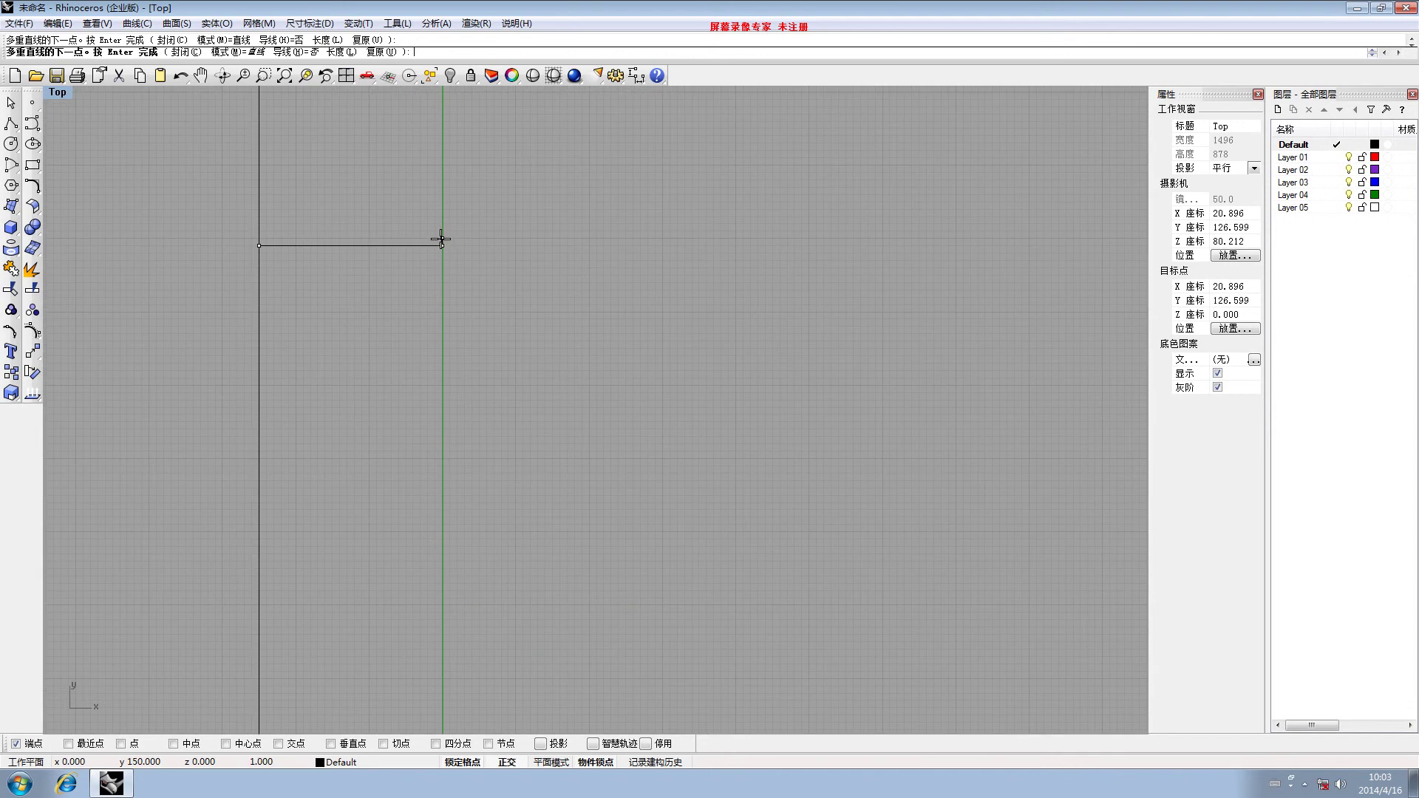
pyautogui.scroll(3, 266, 239)
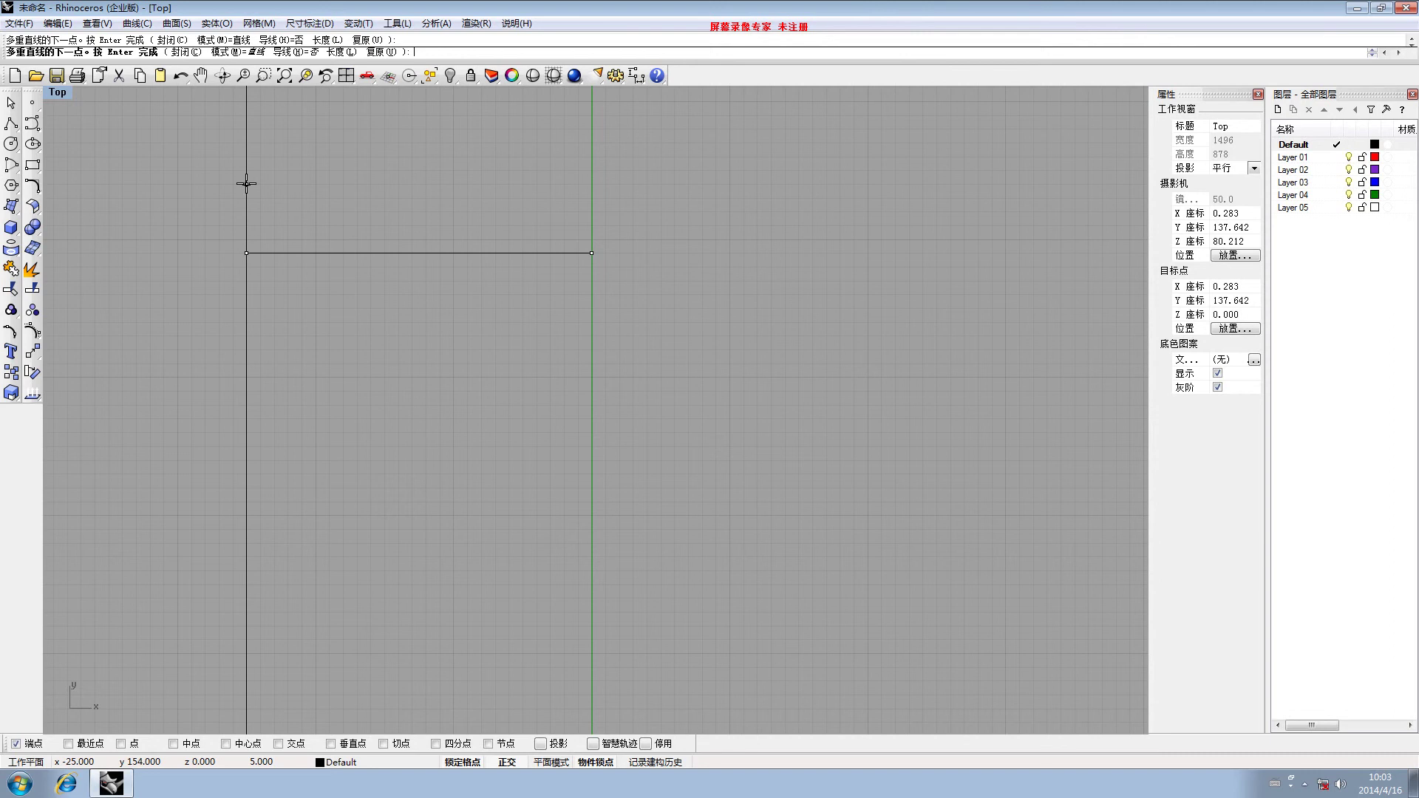
# Continue the polyline 10 units and another 2 units up the left edge, drawing a horizontal segment to the vertical axis at each height
pyautogui.write('10')
pyautogui.press('Return')
pyautogui.click(247, 115)
pyautogui.click(591, 152)
pyautogui.moveTo(279, 161); pyautogui.dragTo(312, 286, button='right')
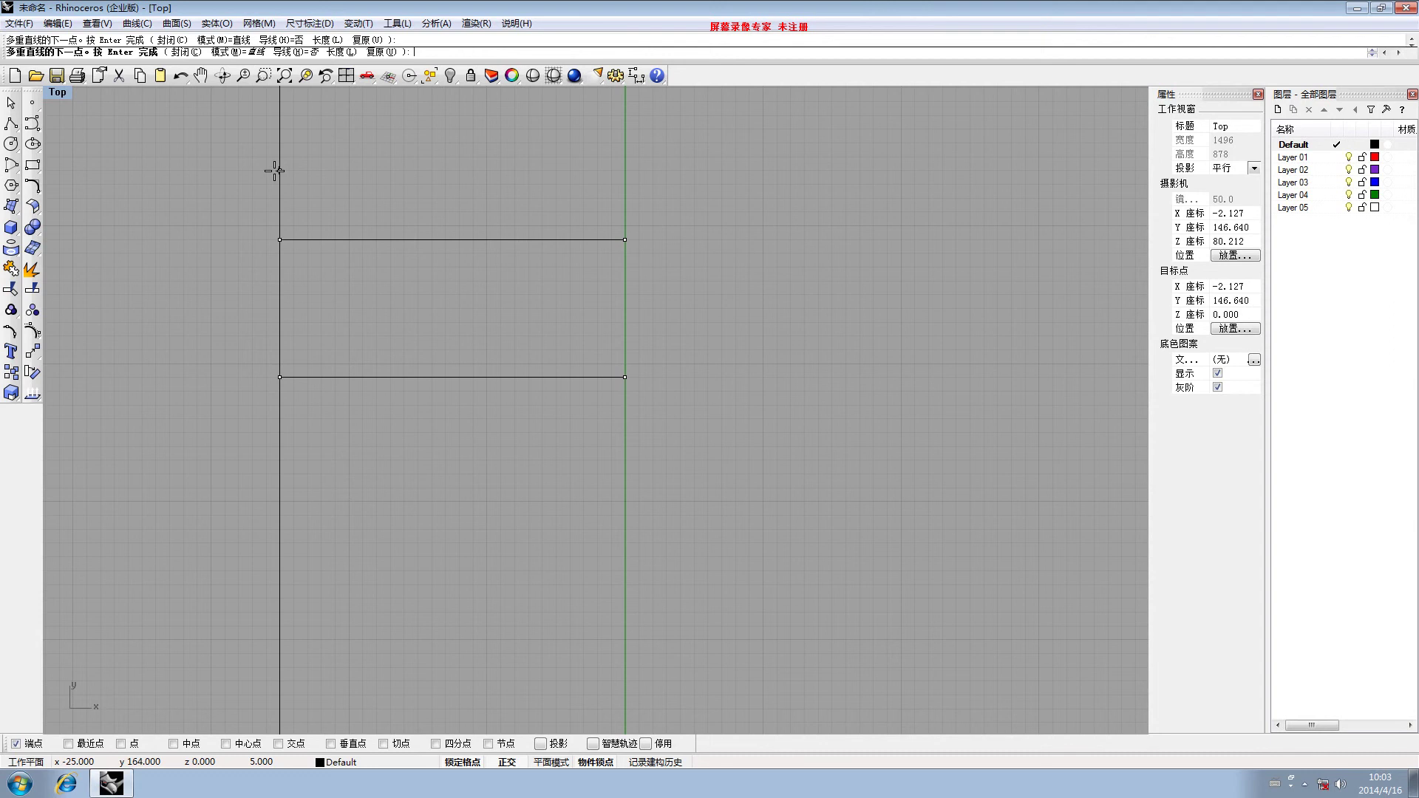
pyautogui.write('2')
pyautogui.press('Return')
pyautogui.click(279, 212)
# Continue the polyline 10 units and another 2 units up the left edge, add a horizontal segment at each height, and finish the polyline
pyautogui.write('10')
pyautogui.press('Return')
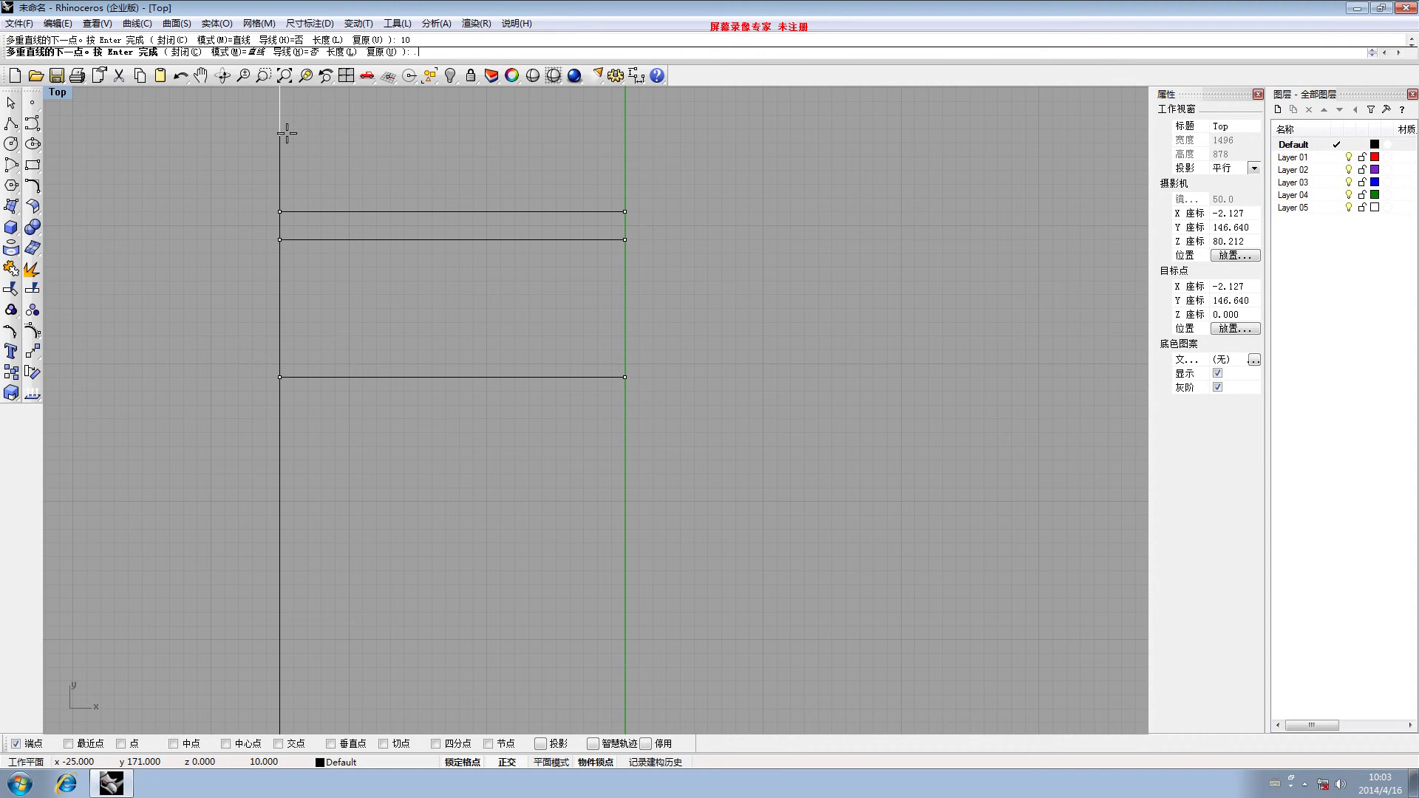
pyautogui.moveTo(294, 118); pyautogui.dragTo(319, 290, button='right')
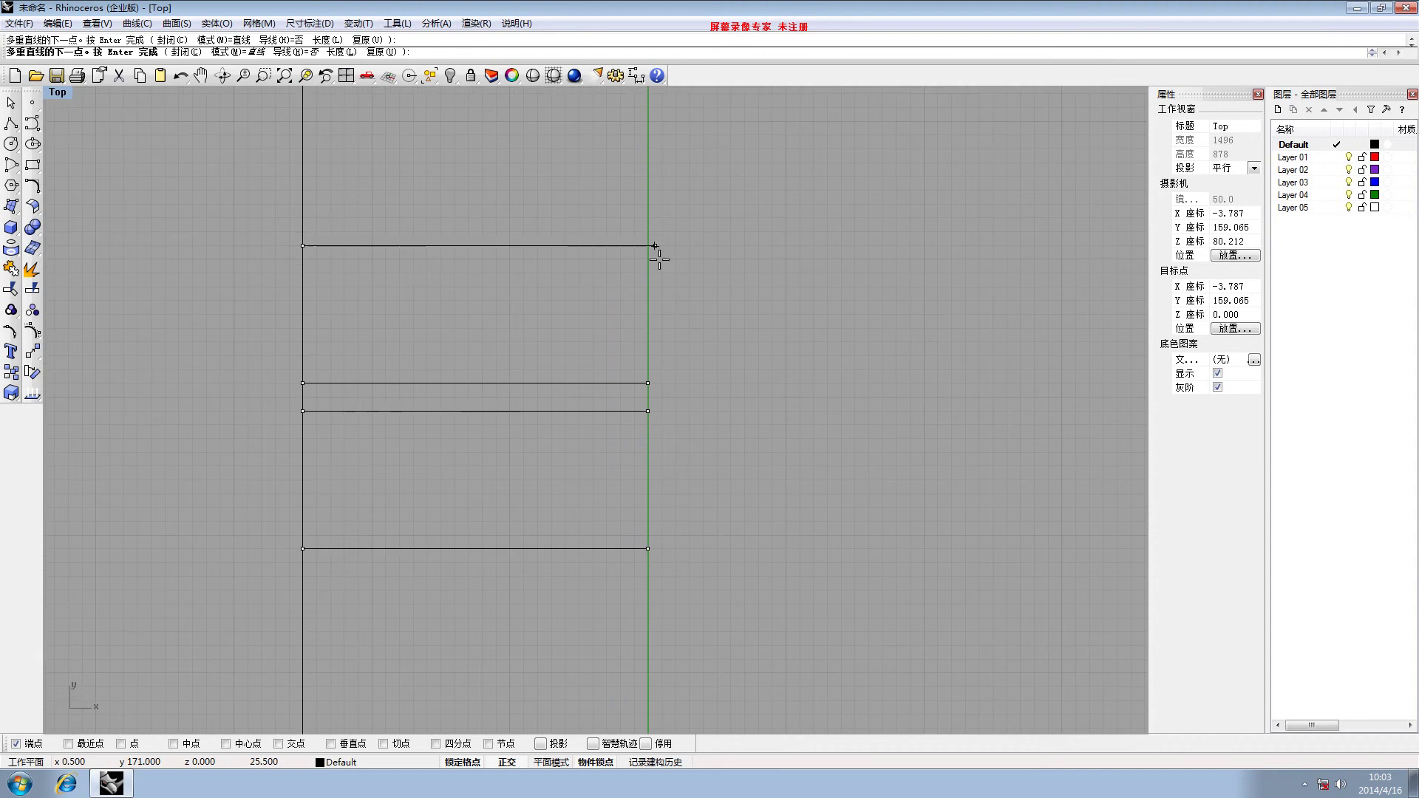
pyautogui.click(641, 246)
pyautogui.click(303, 217)
pyautogui.press('Return')
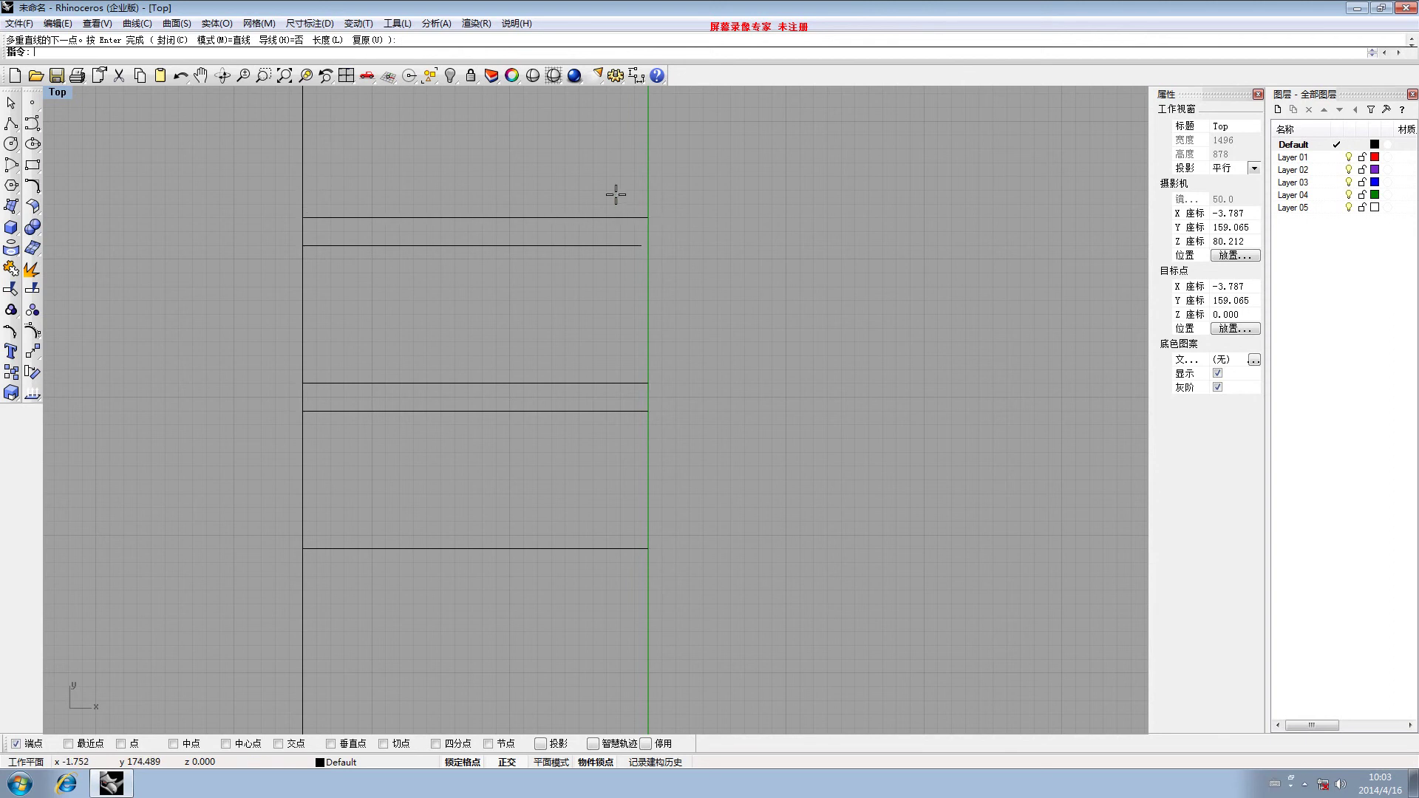
# Start a new polyline at the profile's upper left corner, go 10 units down the left edge and draw a horizontal segment across the axis
pyautogui.scroll(-6, 437, 295)
pyautogui.scroll(10, 435, 380)
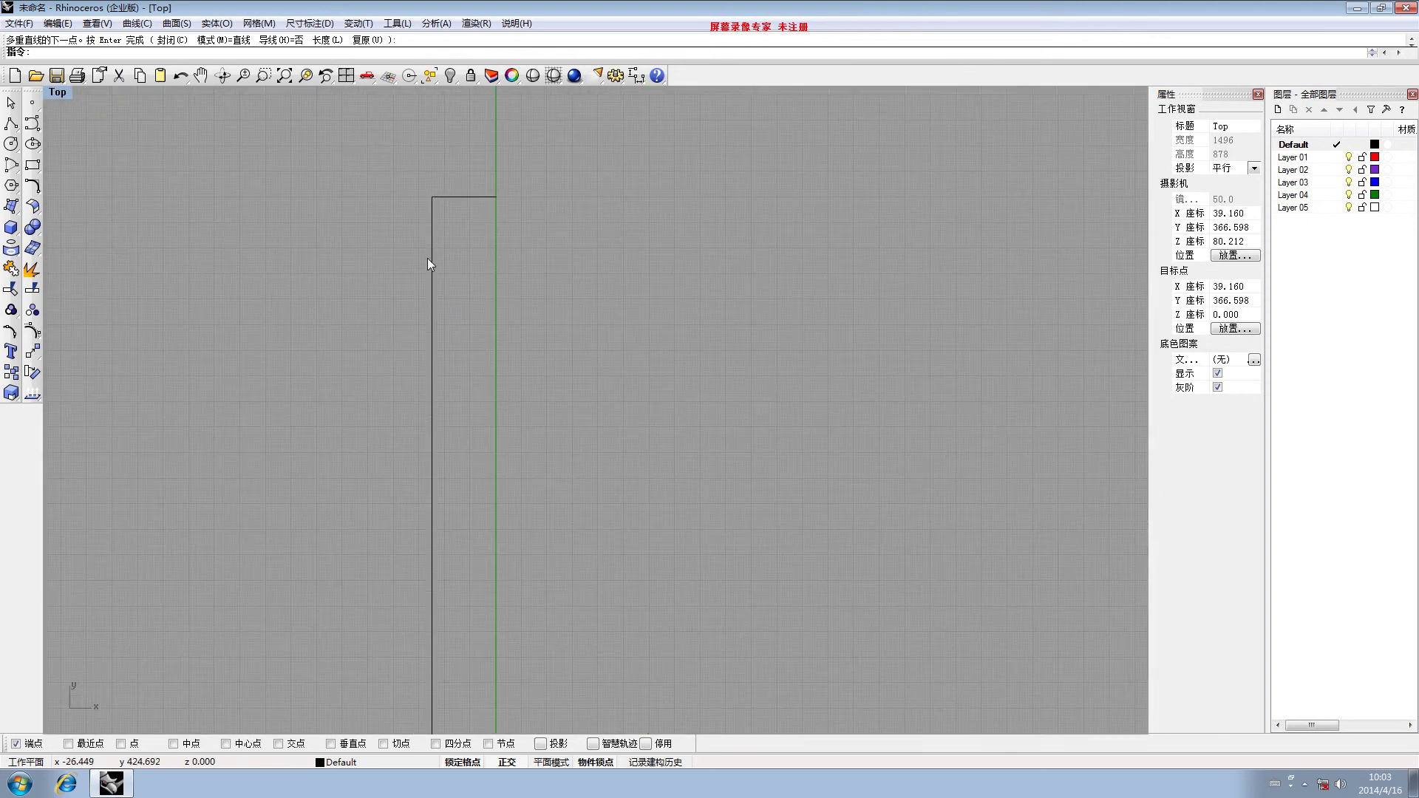
pyautogui.press('Return')
pyautogui.click(454, 186)
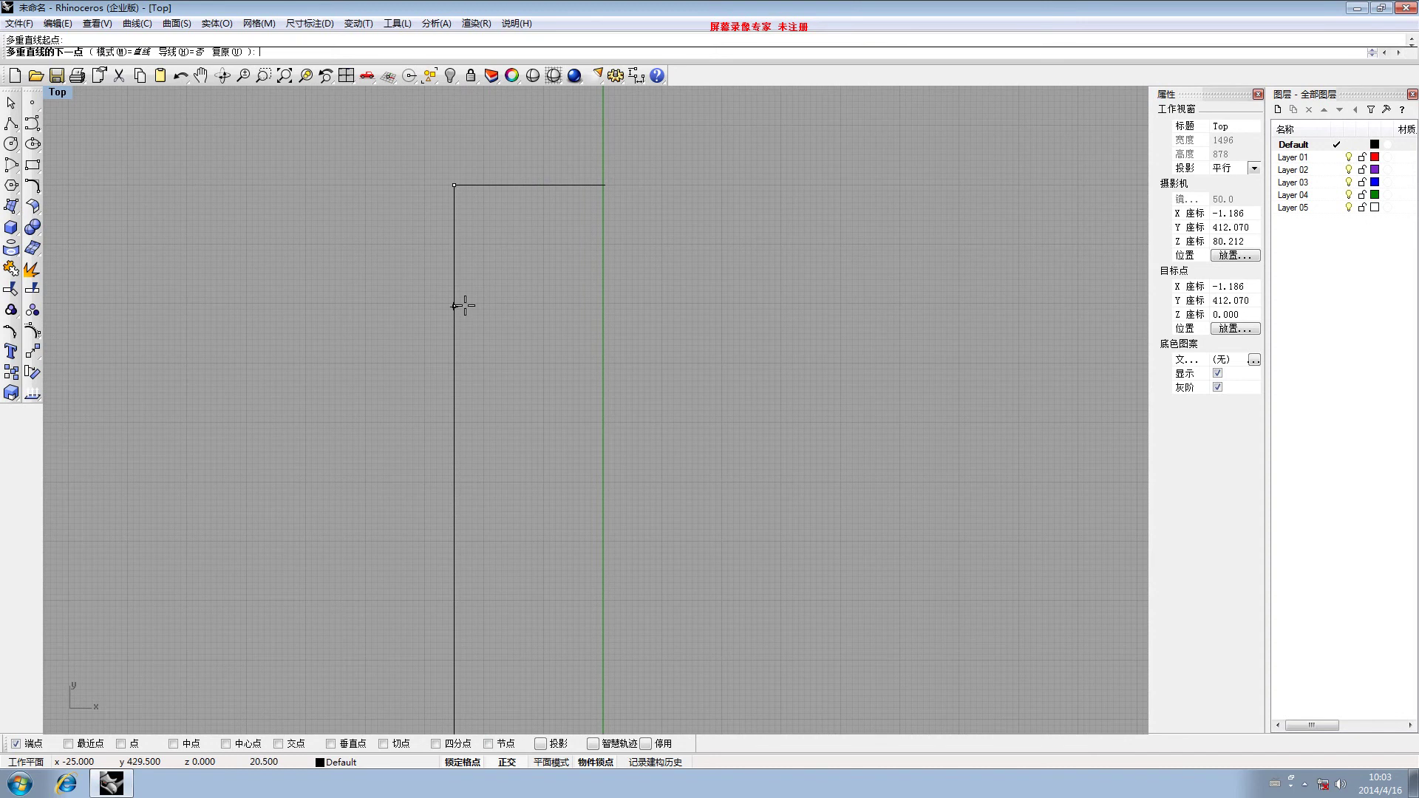
pyautogui.write('10')
pyautogui.press('Return')
pyautogui.click(611, 230)
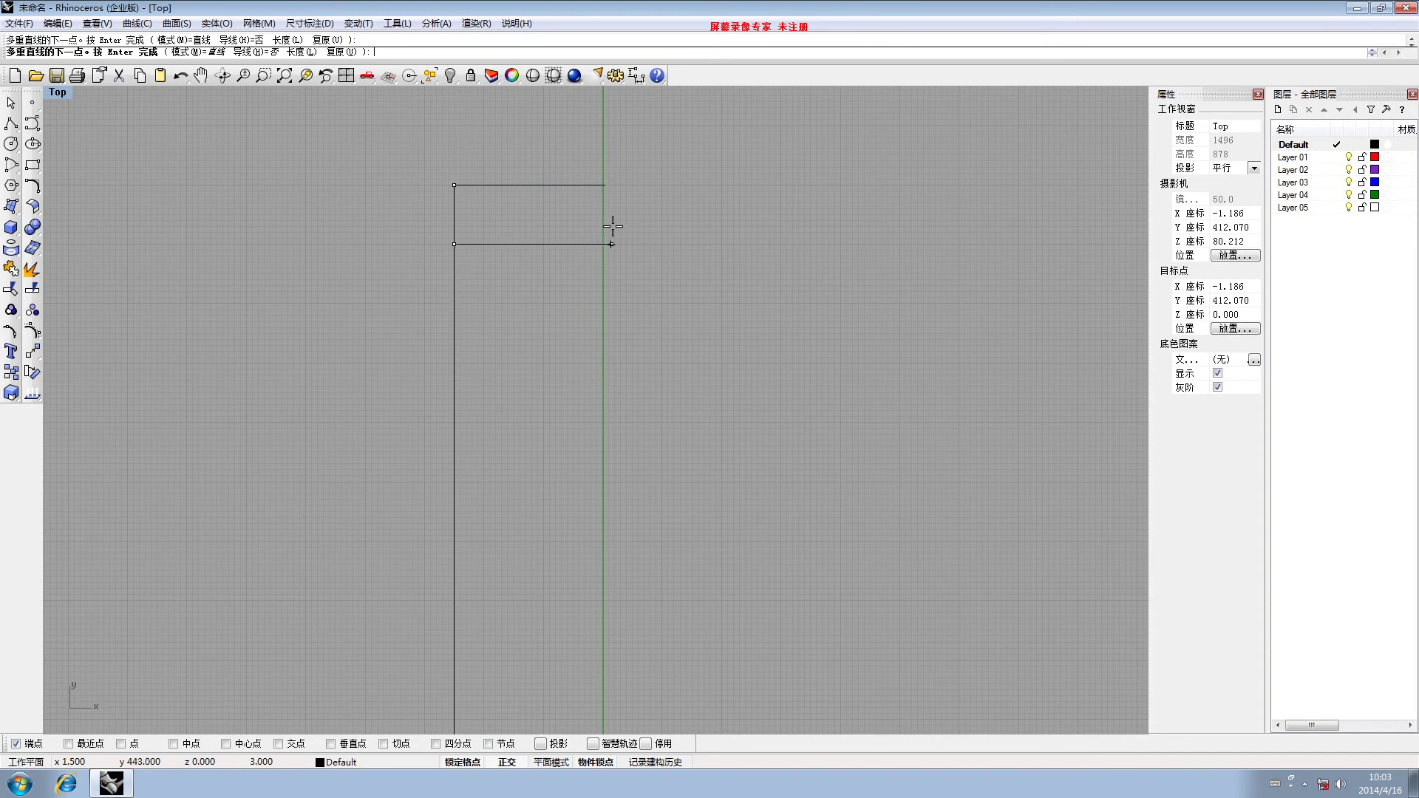
# Continue the polyline 2 units down the left edge, draw a horizontal segment just past the vertical axis, and return to the edge
pyautogui.scroll(9, 430, 268)
pyautogui.click(467, 223)
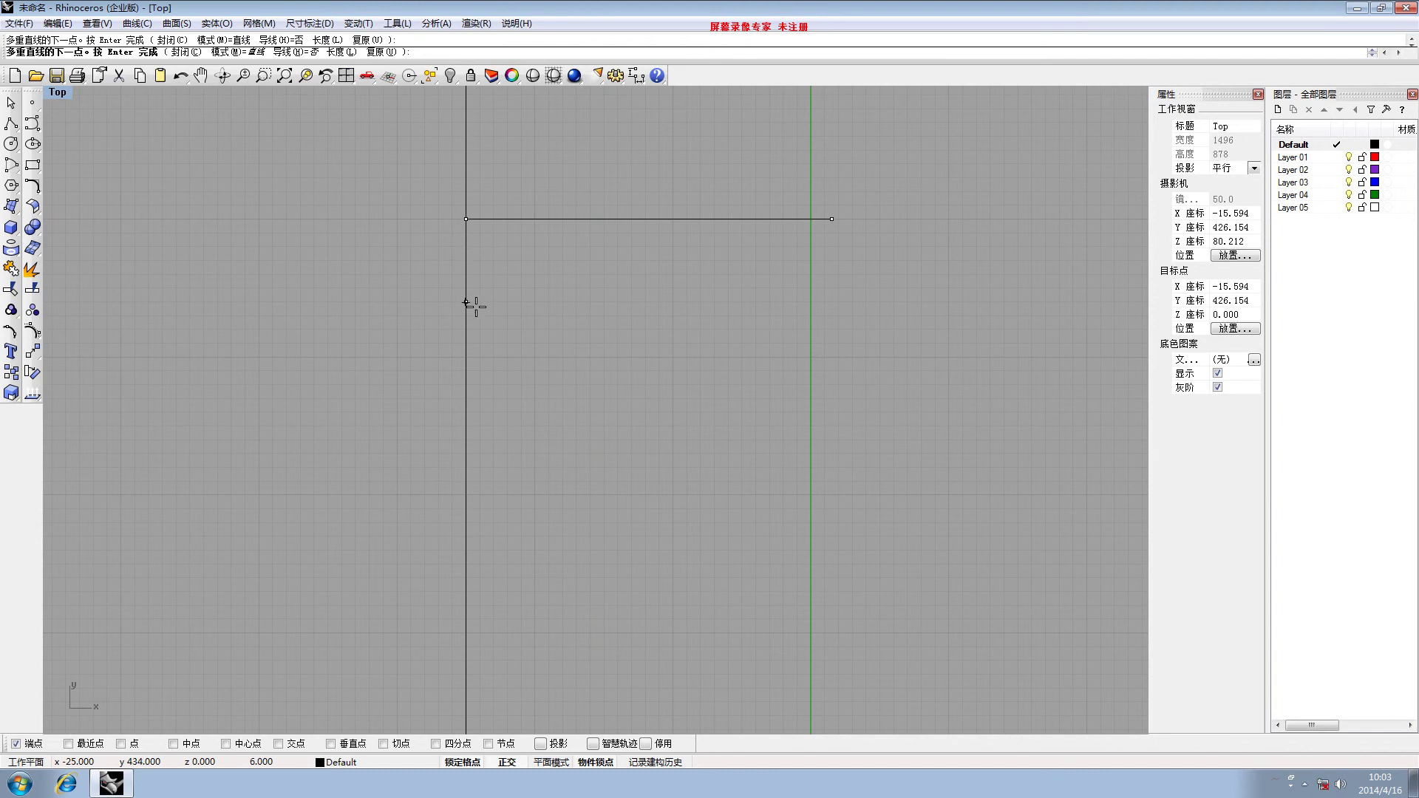
pyautogui.press('Return')
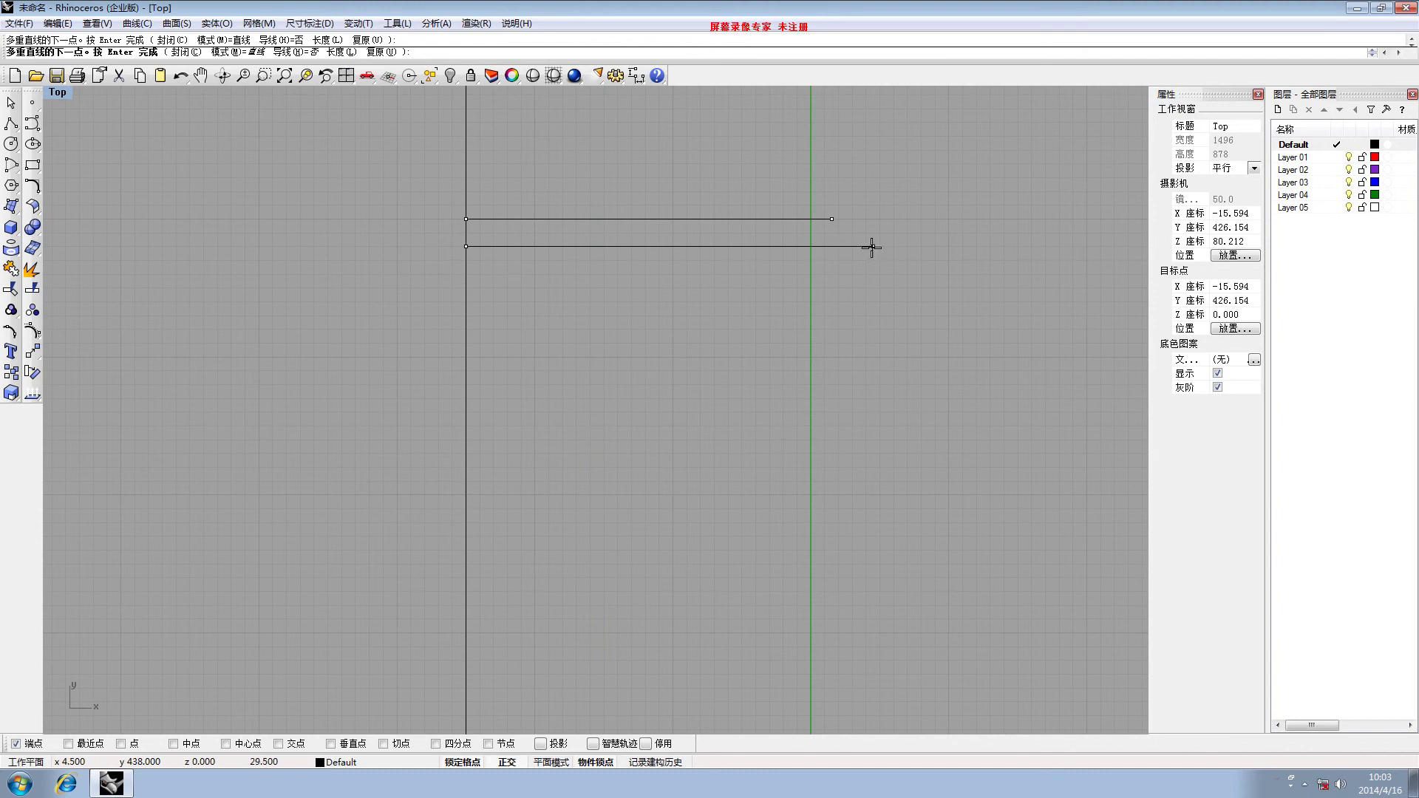
pyautogui.click(824, 246)
pyautogui.click(466, 246)
# Continue the polyline 10 units and another 2 units down the left edge, drawing a horizontal segment to the vertical axis at each height
pyautogui.write('10')
pyautogui.press('Return')
pyautogui.click(465, 382)
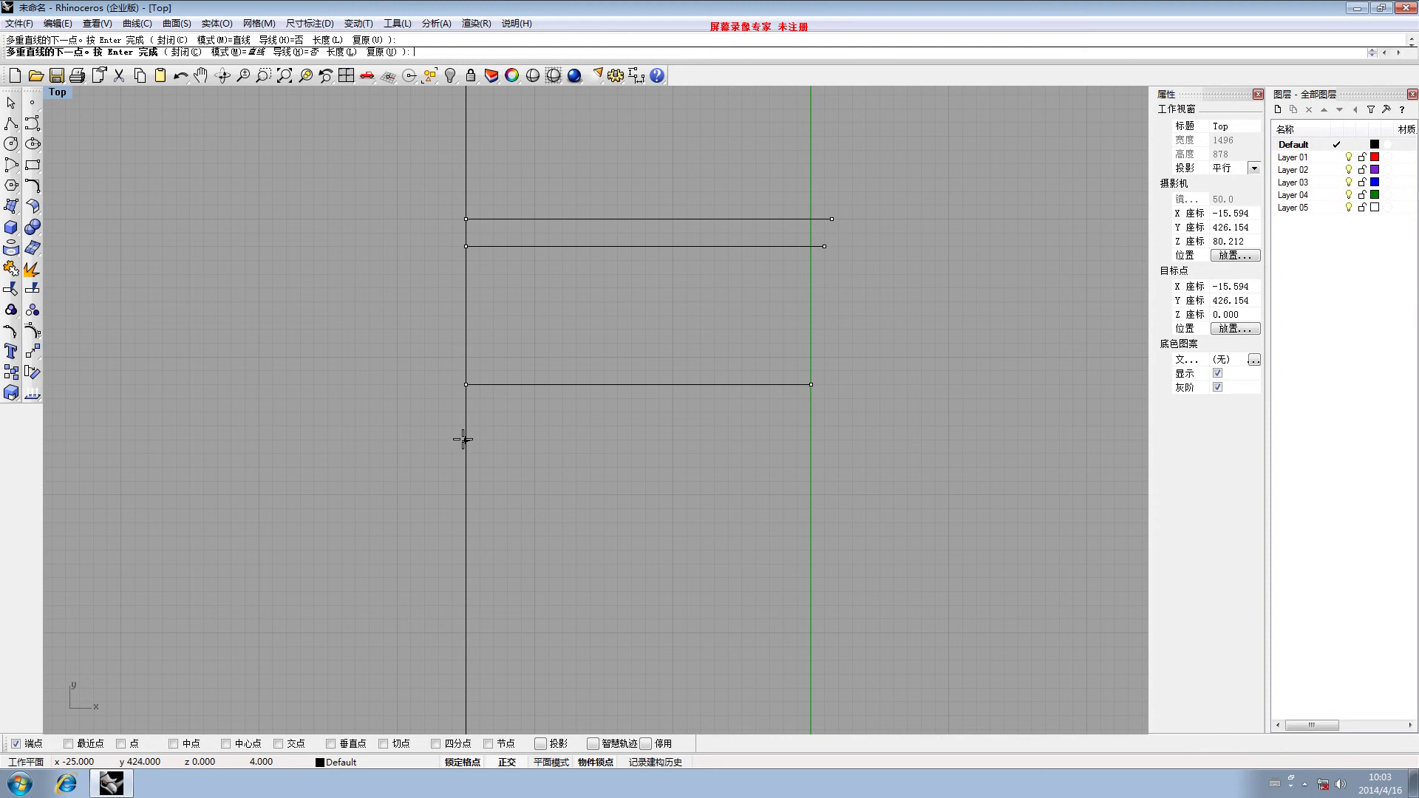
pyautogui.write('2')
pyautogui.press('Return')
pyautogui.click(470, 427)
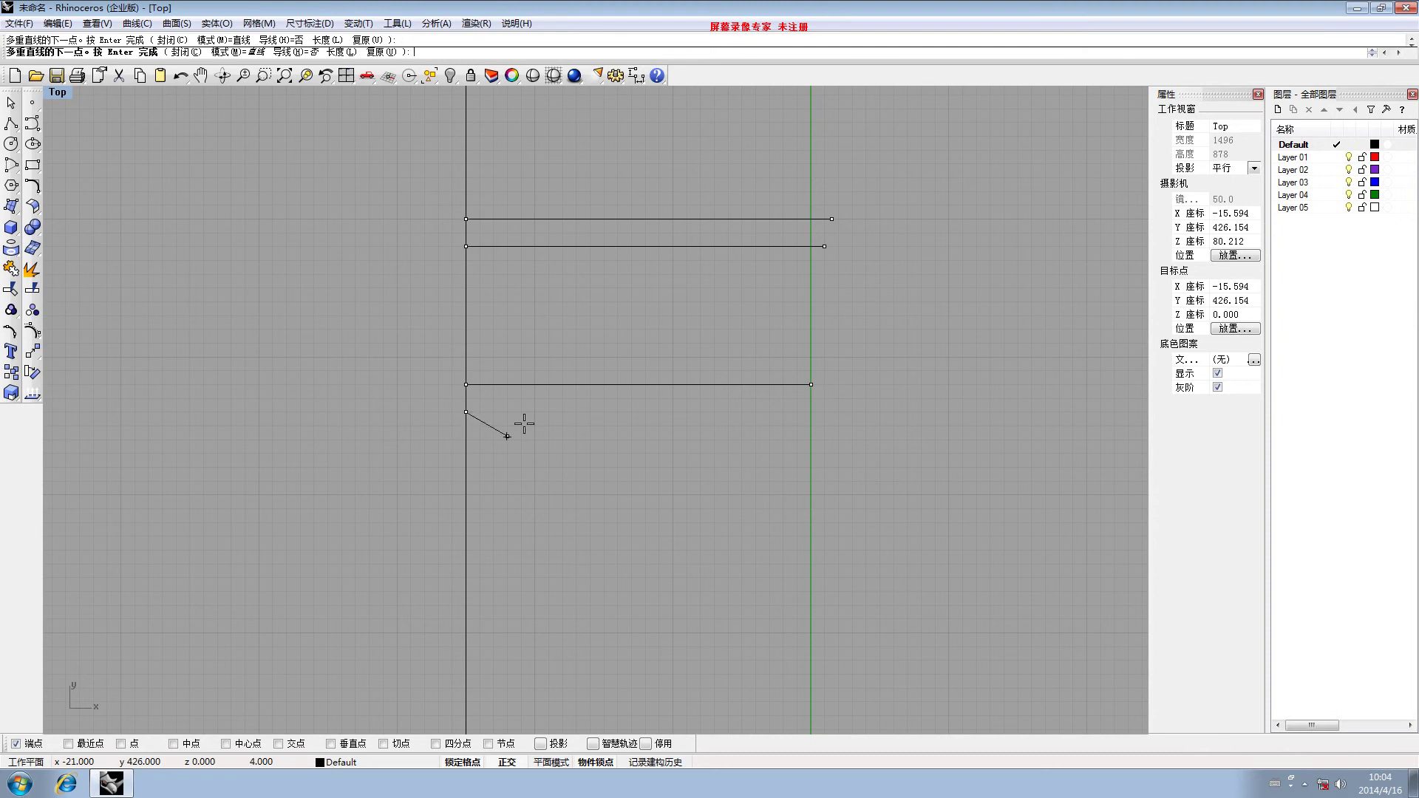
pyautogui.click(816, 425)
# Continue the polyline 8 units down the left edge and draw a horizontal segment across to the vertical axis
pyautogui.scroll(-5, 468, 476)
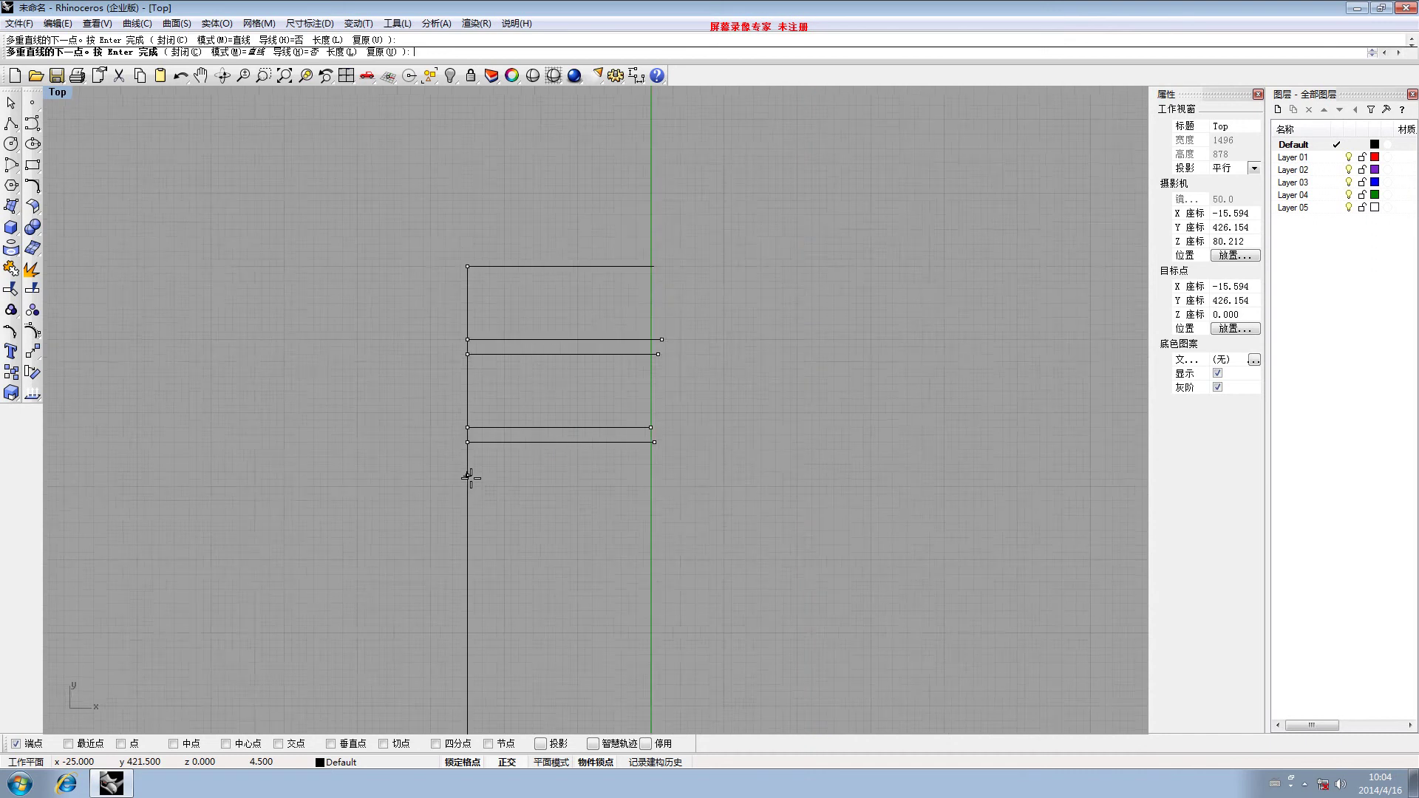
pyautogui.moveTo(502, 507); pyautogui.dragTo(496, 442, button='right')
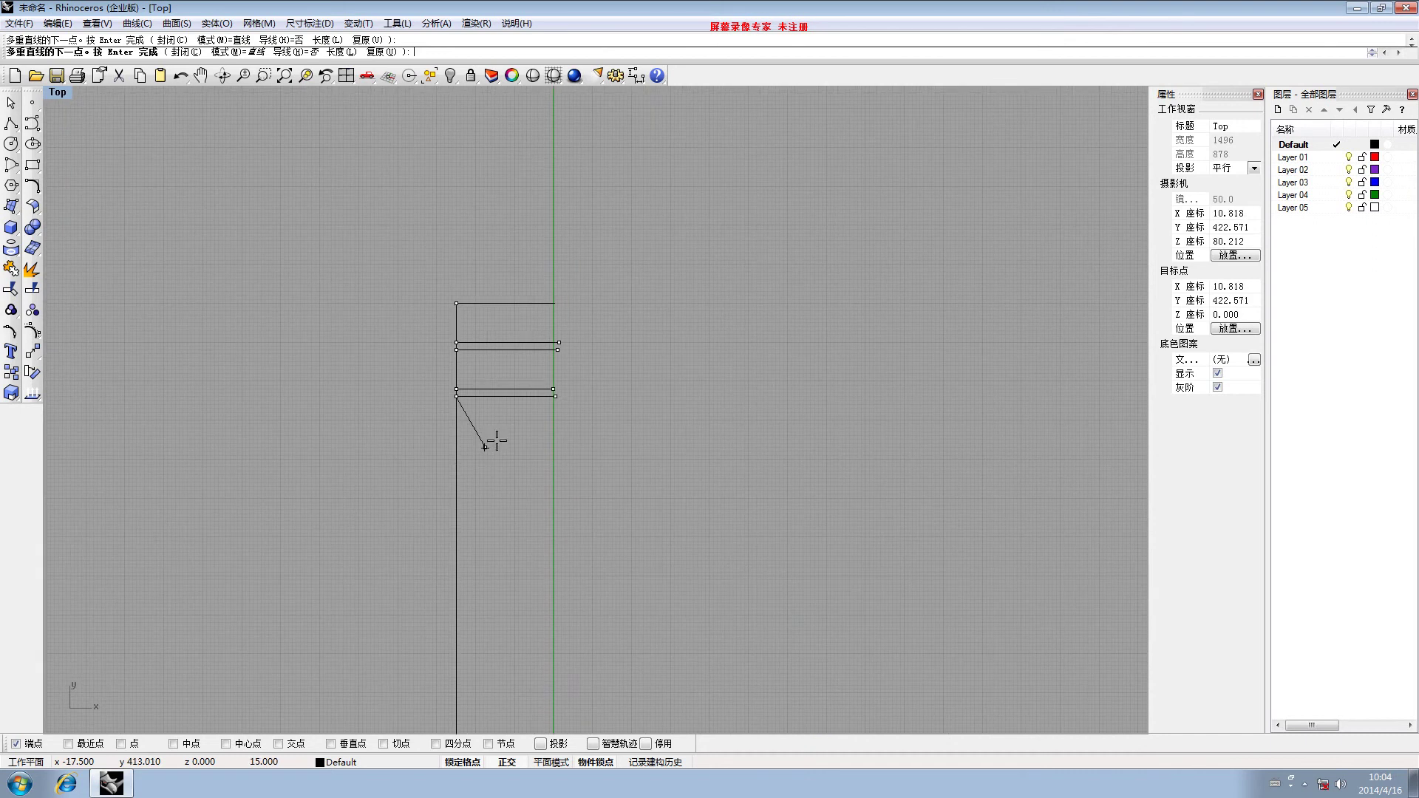
pyautogui.write('8')
pyautogui.press('Return')
pyautogui.click(458, 461)
pyautogui.click(555, 426)
pyautogui.scroll(3, 555, 427)
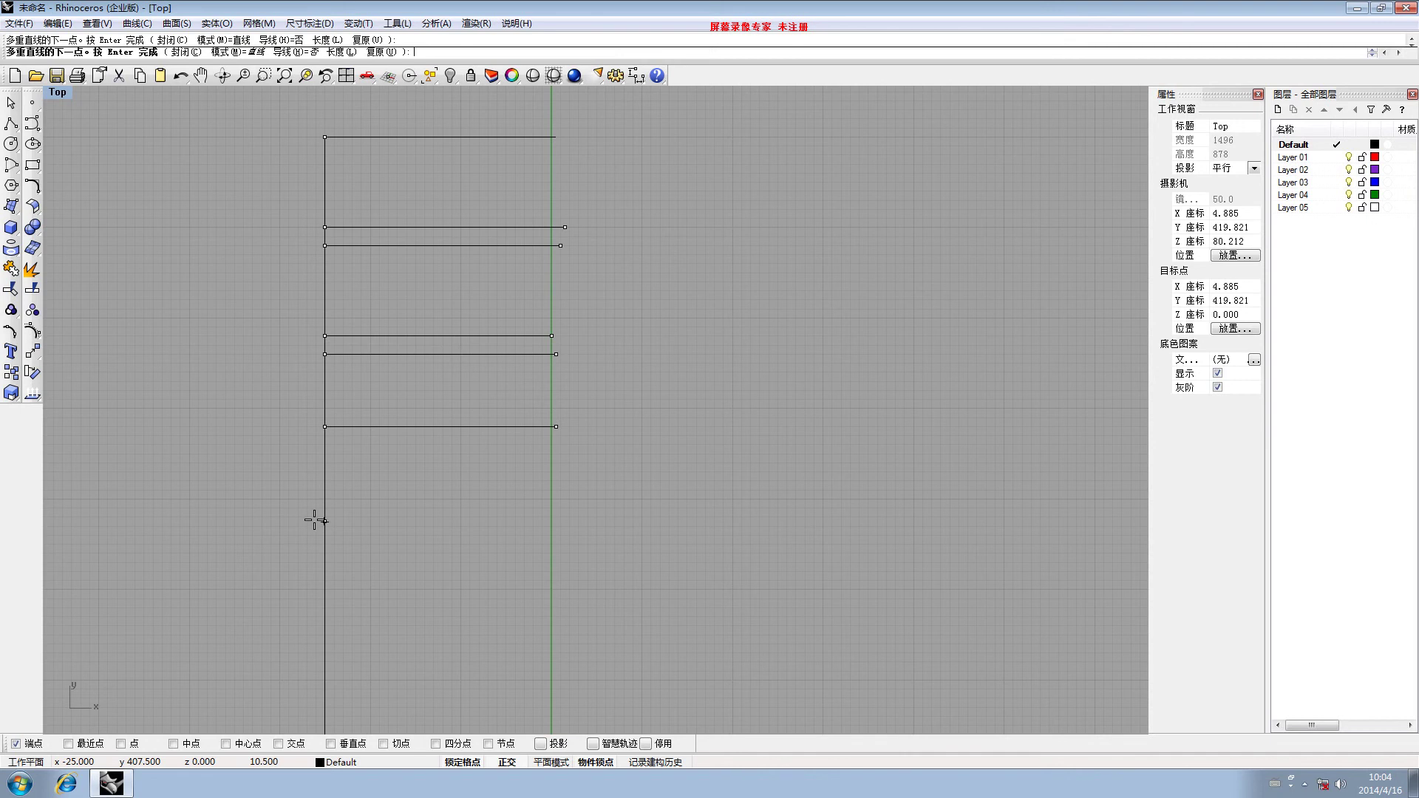
# Continue the polyline 20 units and another 9 units down the left edge, add a horizontal segment at each height, and finish the polyline
pyautogui.write('20')
pyautogui.press('Return')
pyautogui.click(325, 608)
pyautogui.moveTo(321, 624); pyautogui.dragTo(396, 468, button='right')
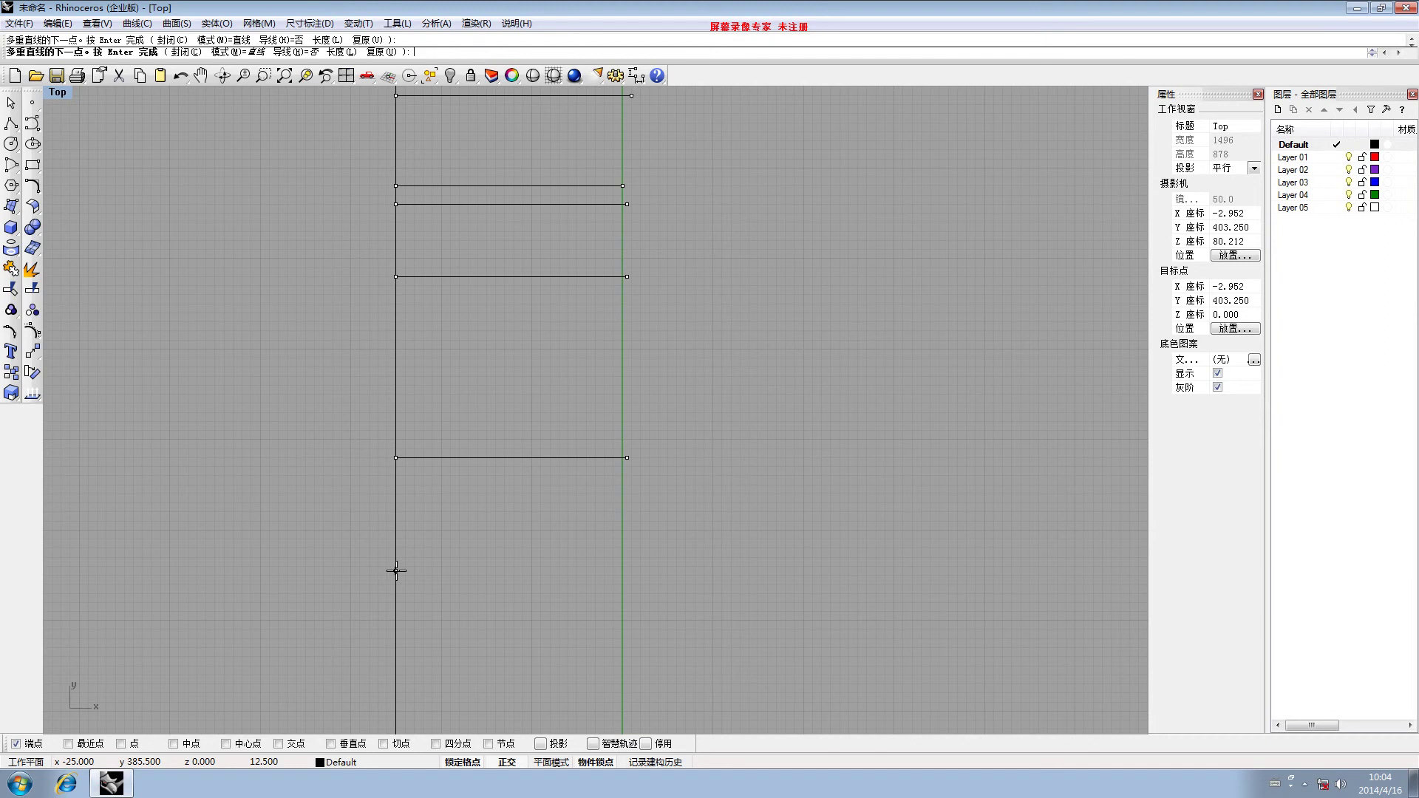
pyautogui.press('Return')
pyautogui.click(396, 565)
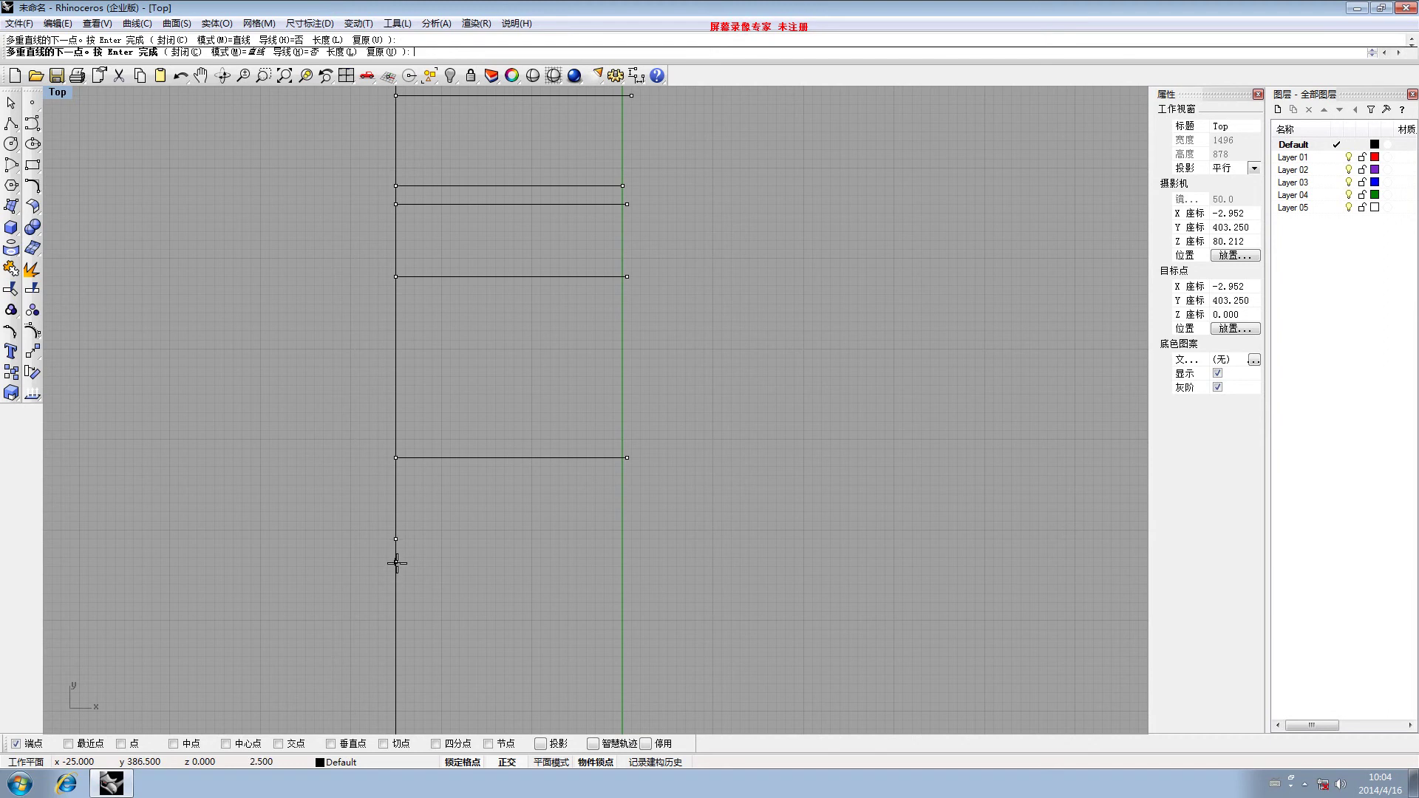
pyautogui.click(626, 539)
pyautogui.press('Return')
# Examine the divided half-profile along its full height, from the upper edge to the base line
pyautogui.scroll(-5, 624, 534)
pyautogui.moveTo(605, 574); pyautogui.dragTo(524, 275, button='right')
pyautogui.scroll(-2, 525, 299)
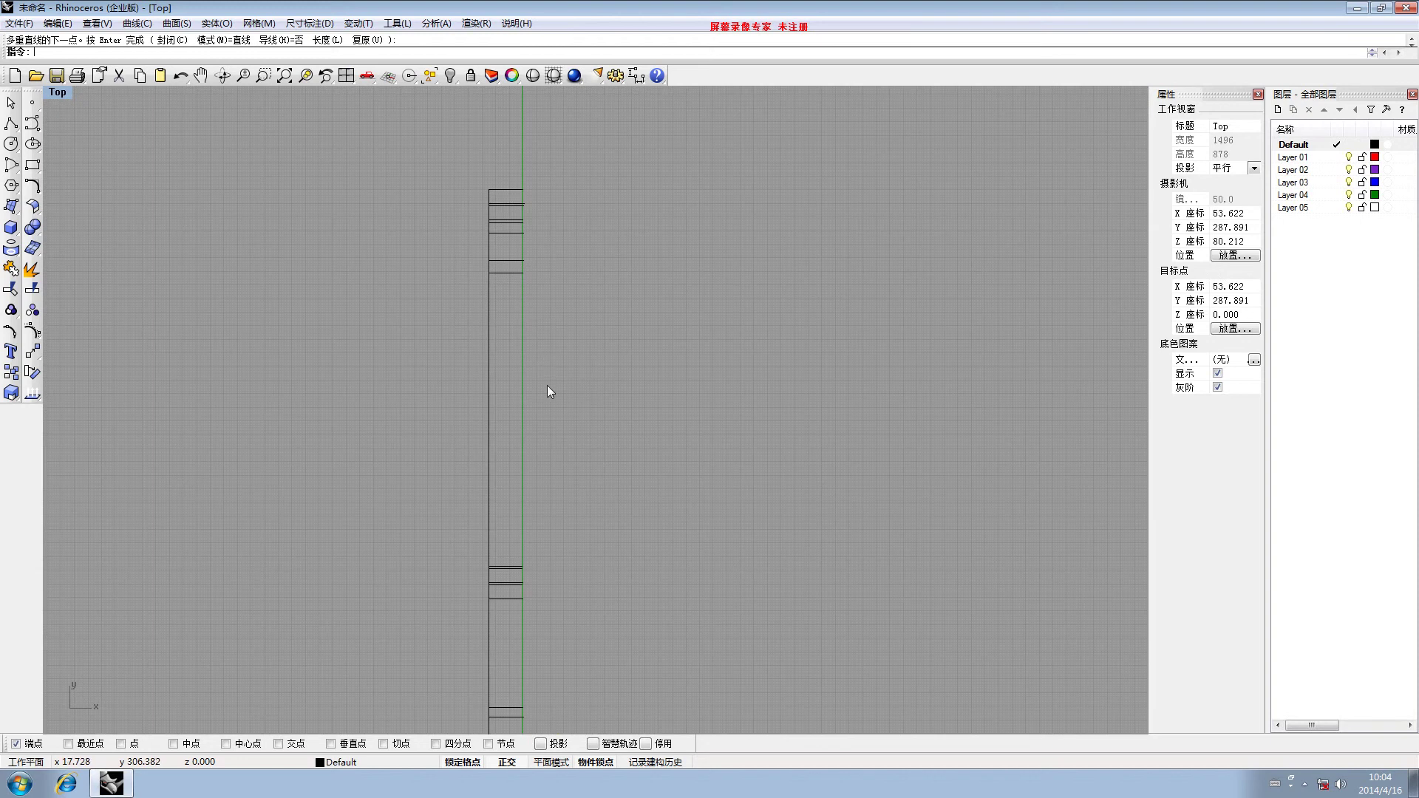
pyautogui.scroll(-1, 509, 371)
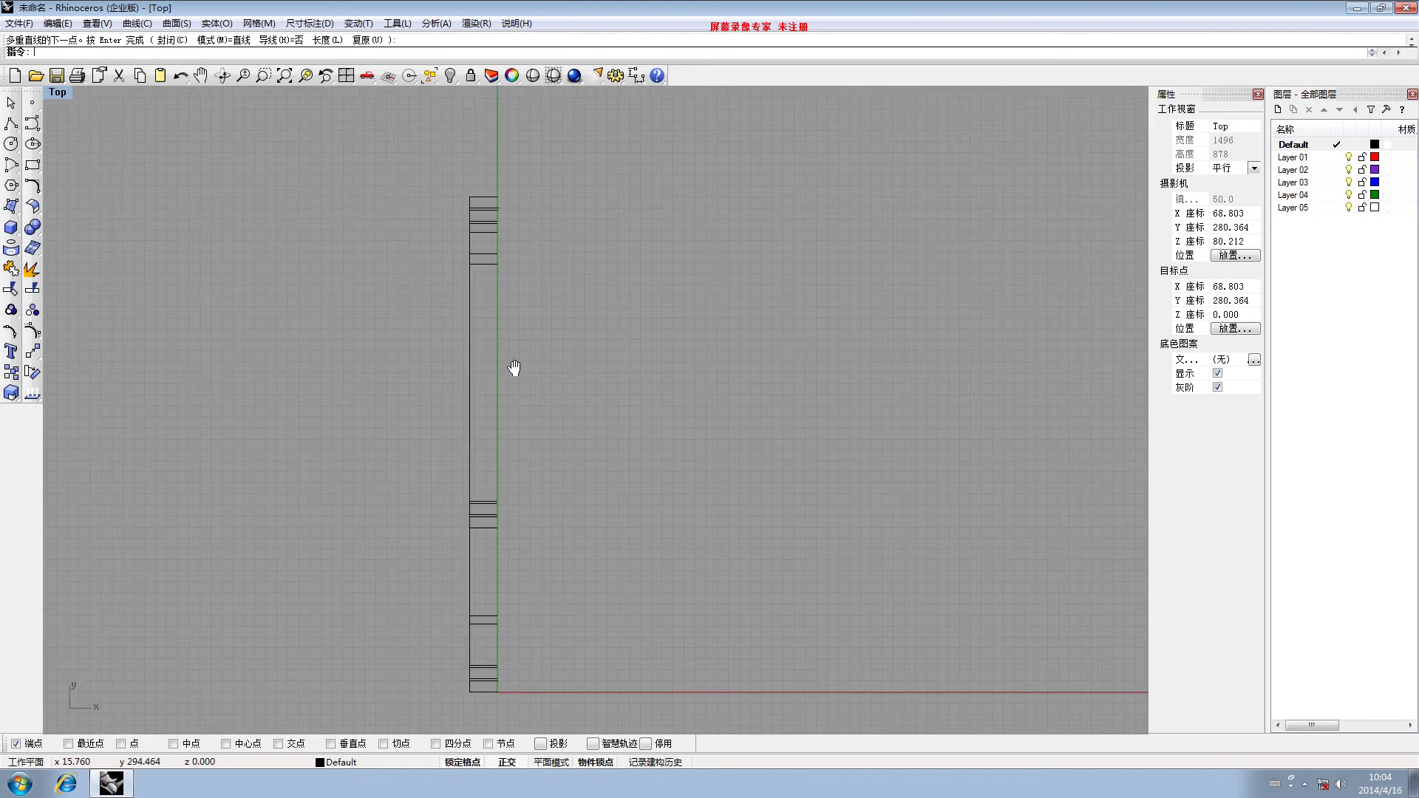
pyautogui.moveTo(488, 308); pyautogui.dragTo(430, 294, button='right')
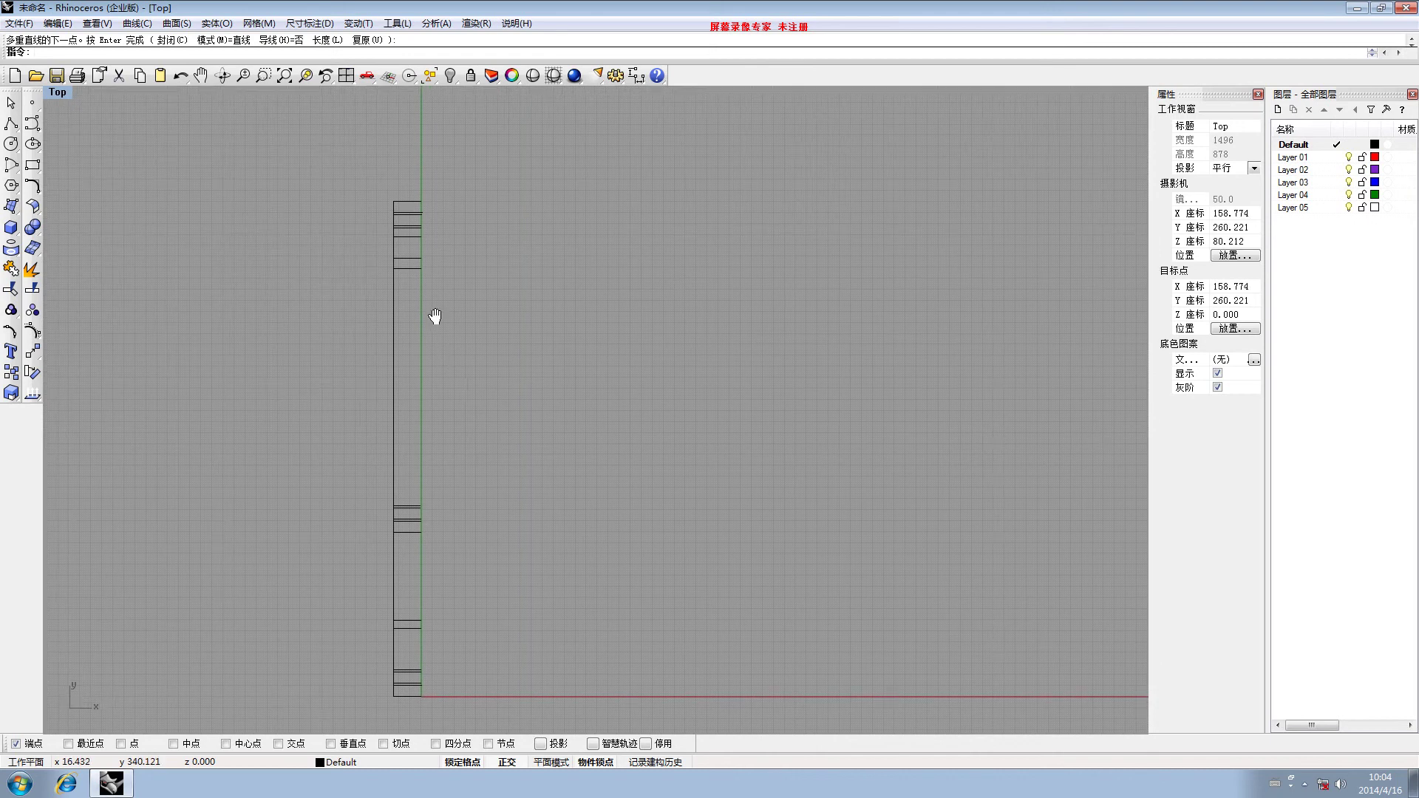
pyautogui.moveTo(450, 482); pyautogui.dragTo(458, 403, button='right')
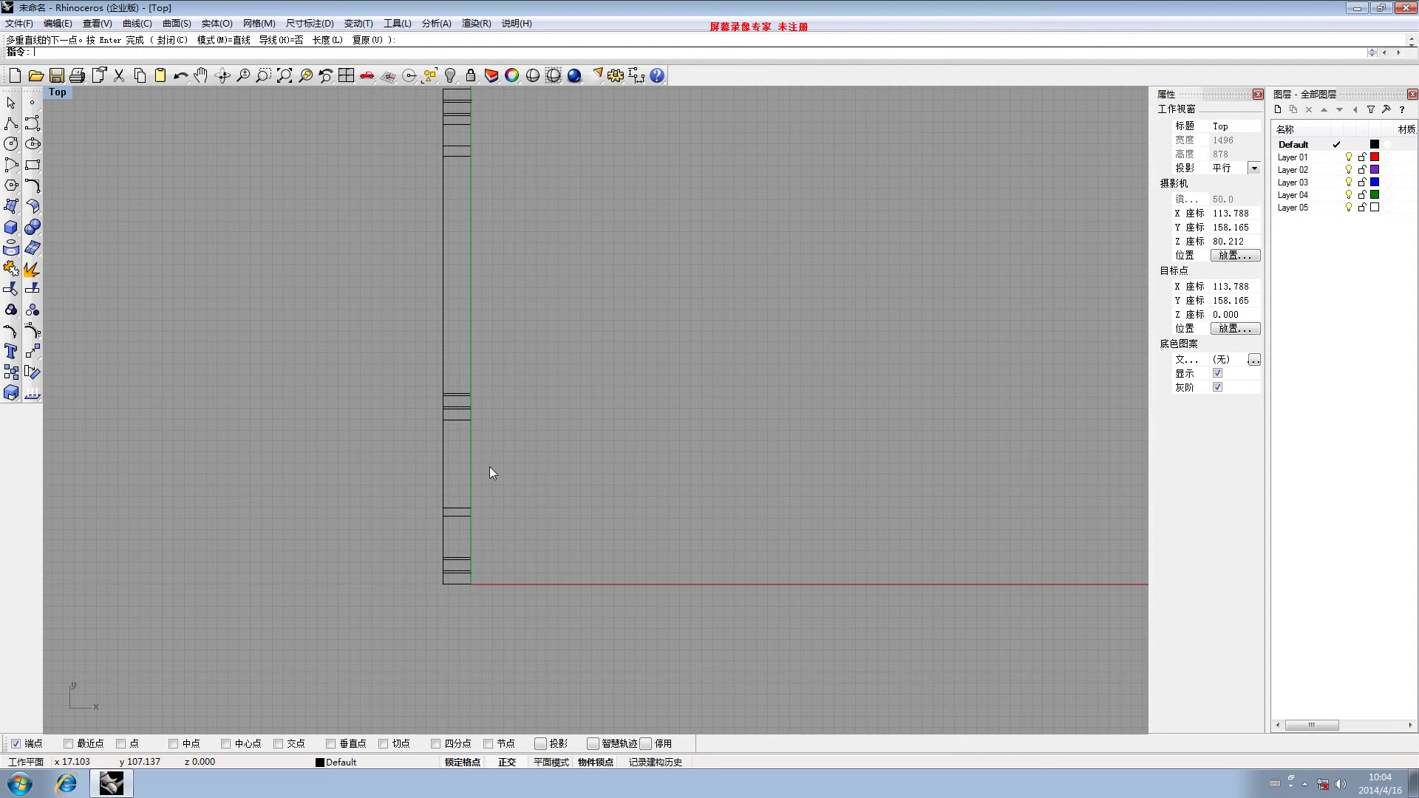
pyautogui.moveTo(485, 556); pyautogui.dragTo(377, 440, button='right')
# Draw a start-end-direction arc in the lowest band, 4 units inside the left edge, from the base line to the 10-unit line, bulging outward
pyautogui.scroll(5, 454, 443)
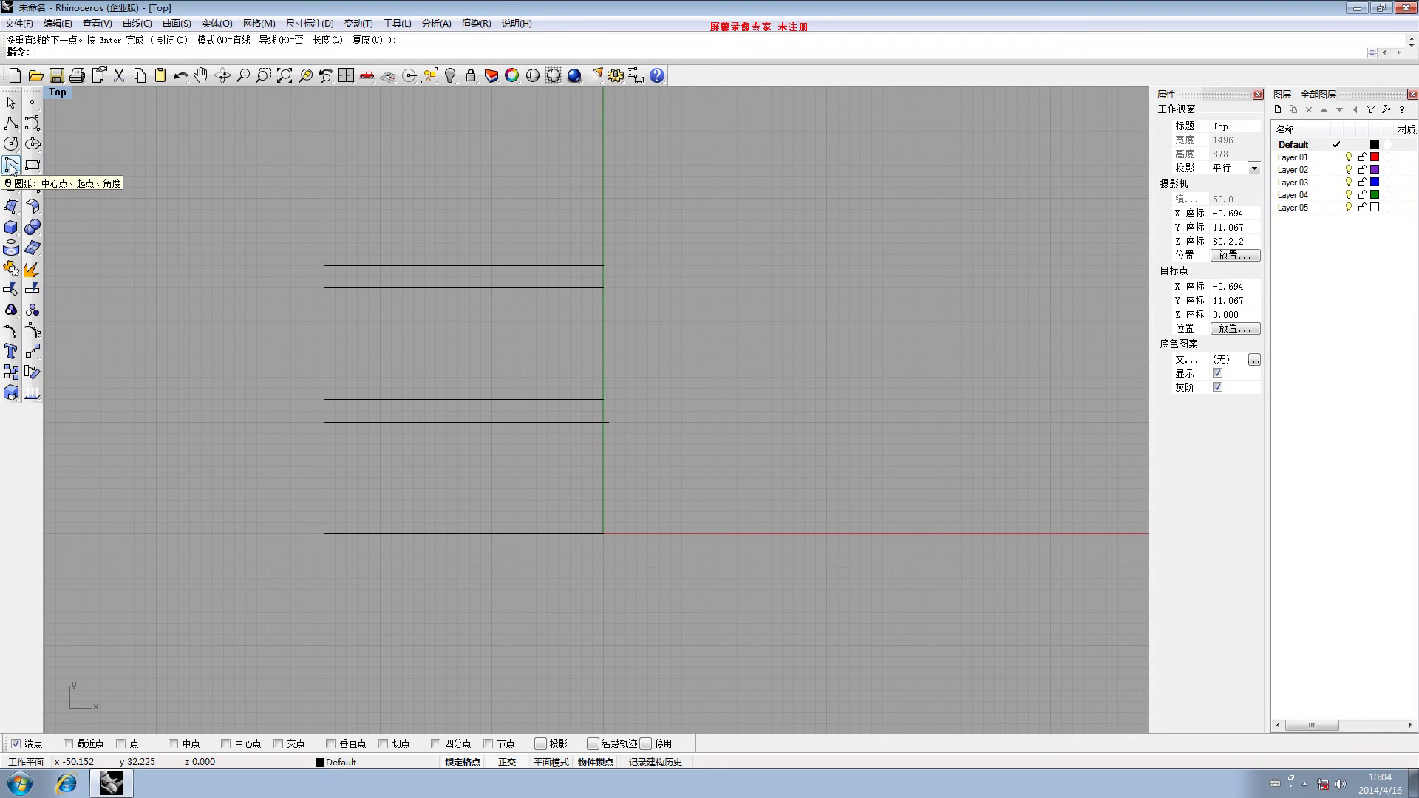
pyautogui.click(11, 166)
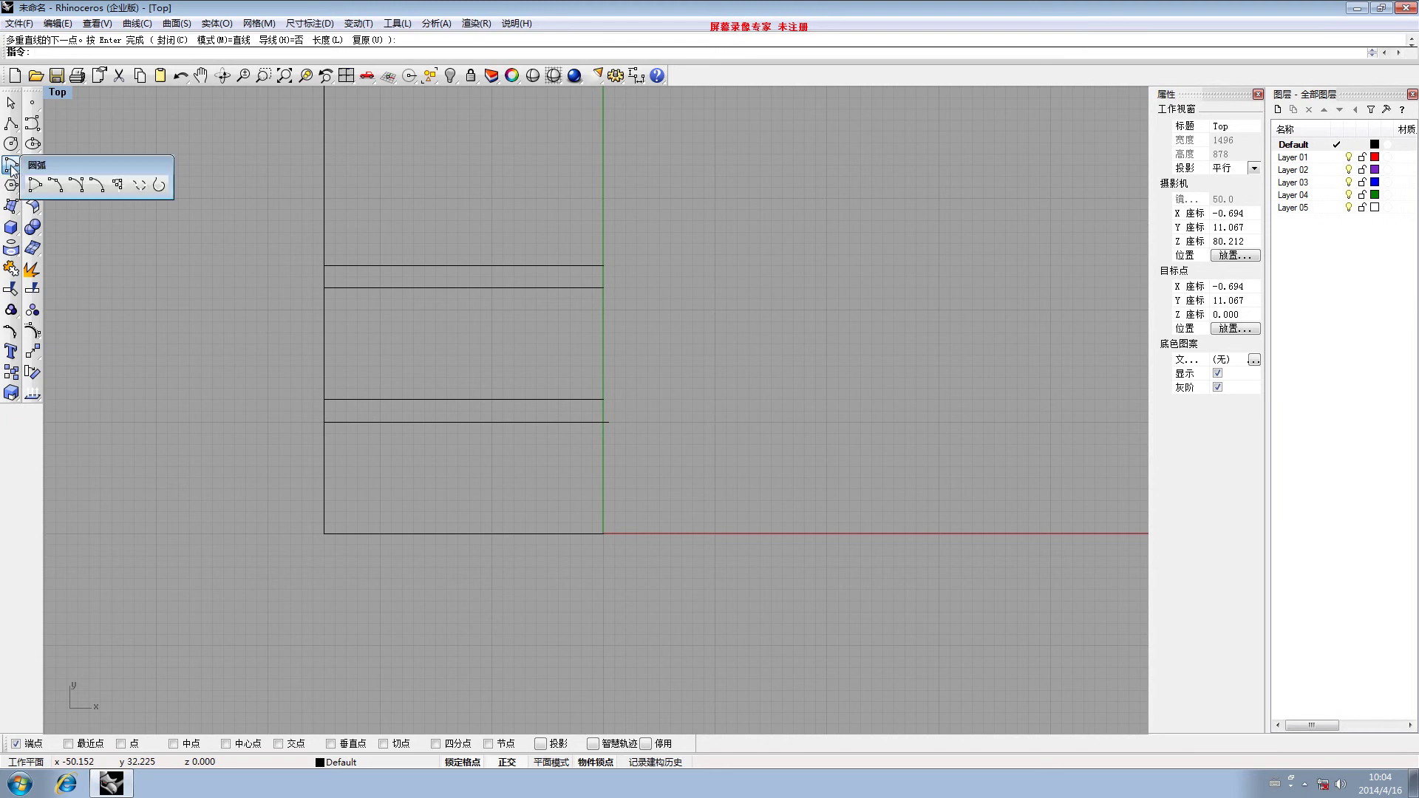
pyautogui.click(76, 185)
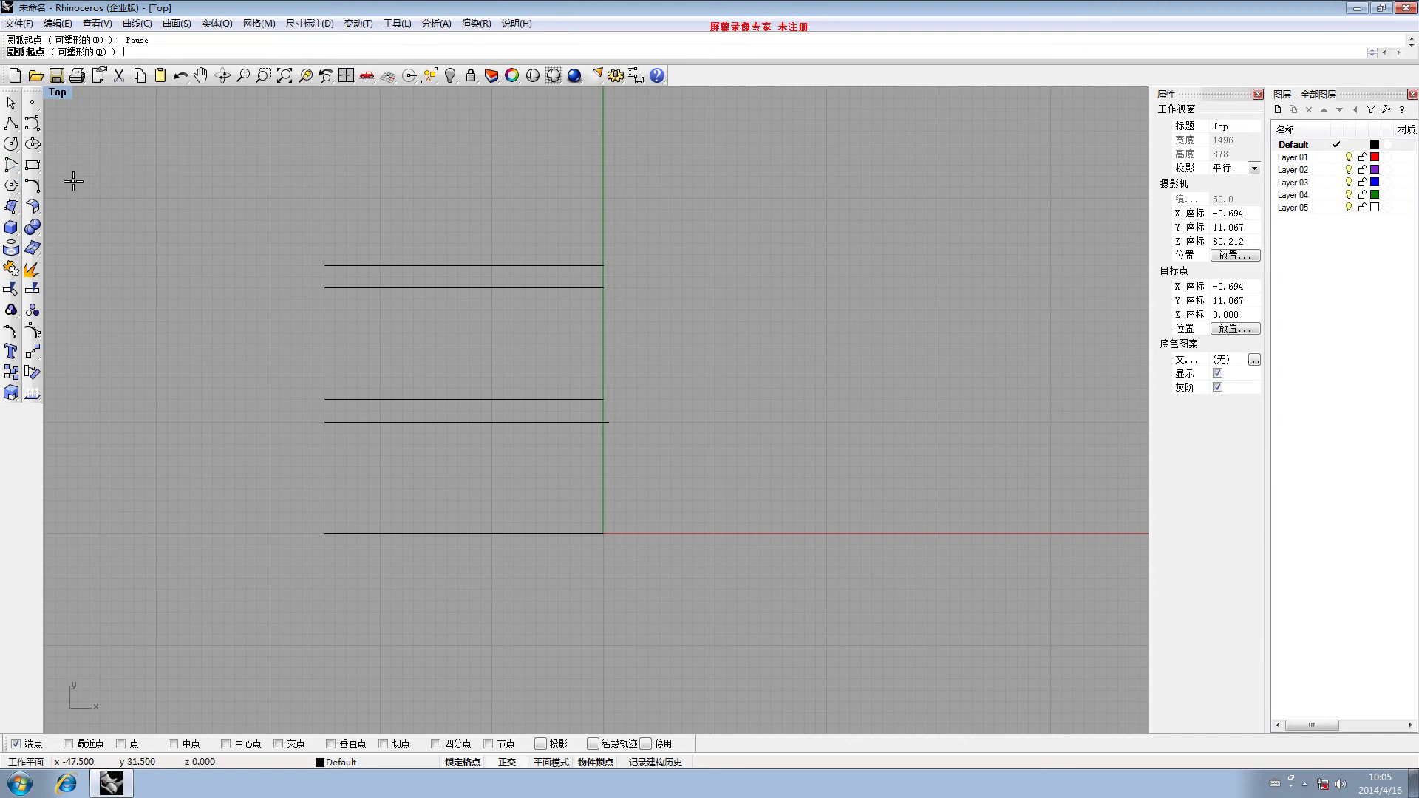
pyautogui.scroll(4, 342, 544)
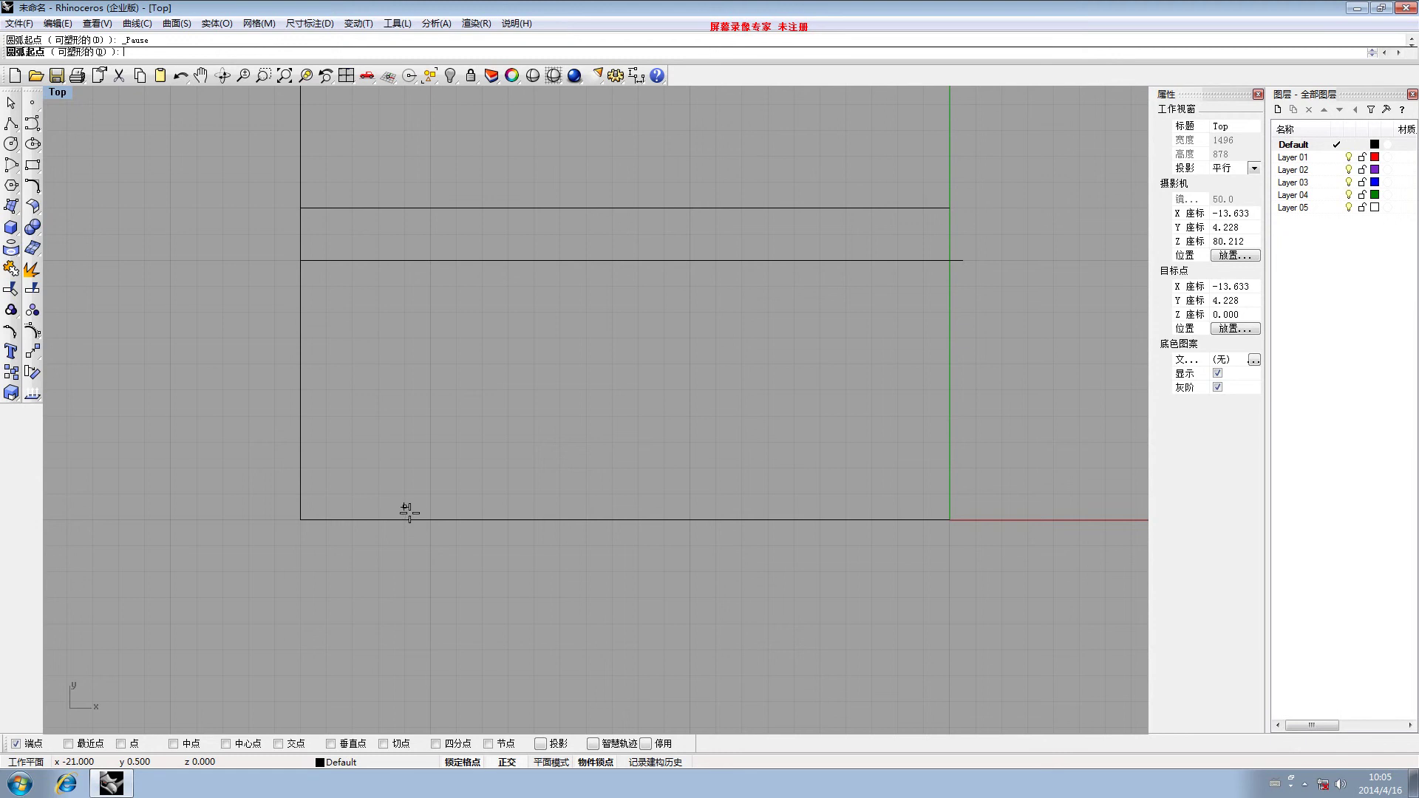
pyautogui.click(405, 518)
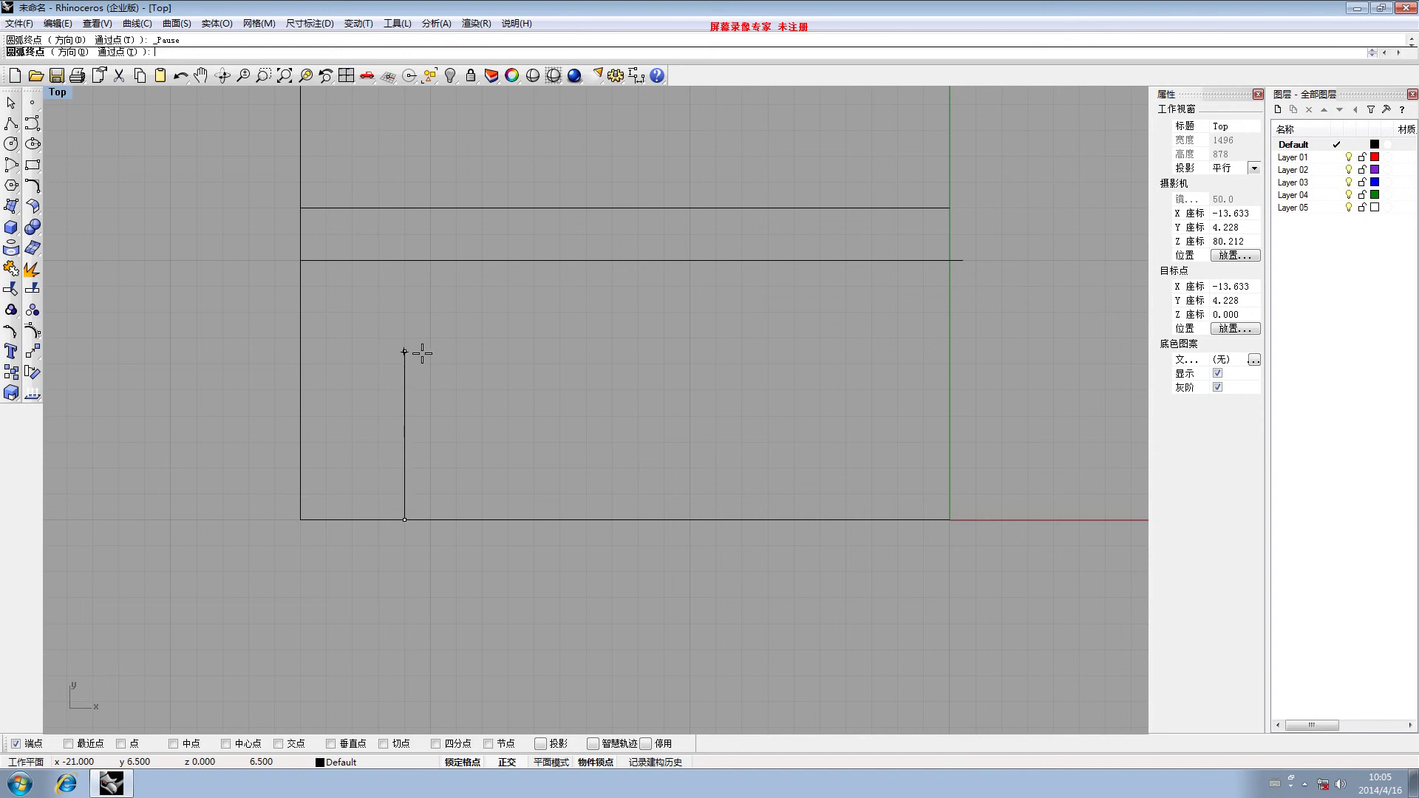
pyautogui.click(415, 262)
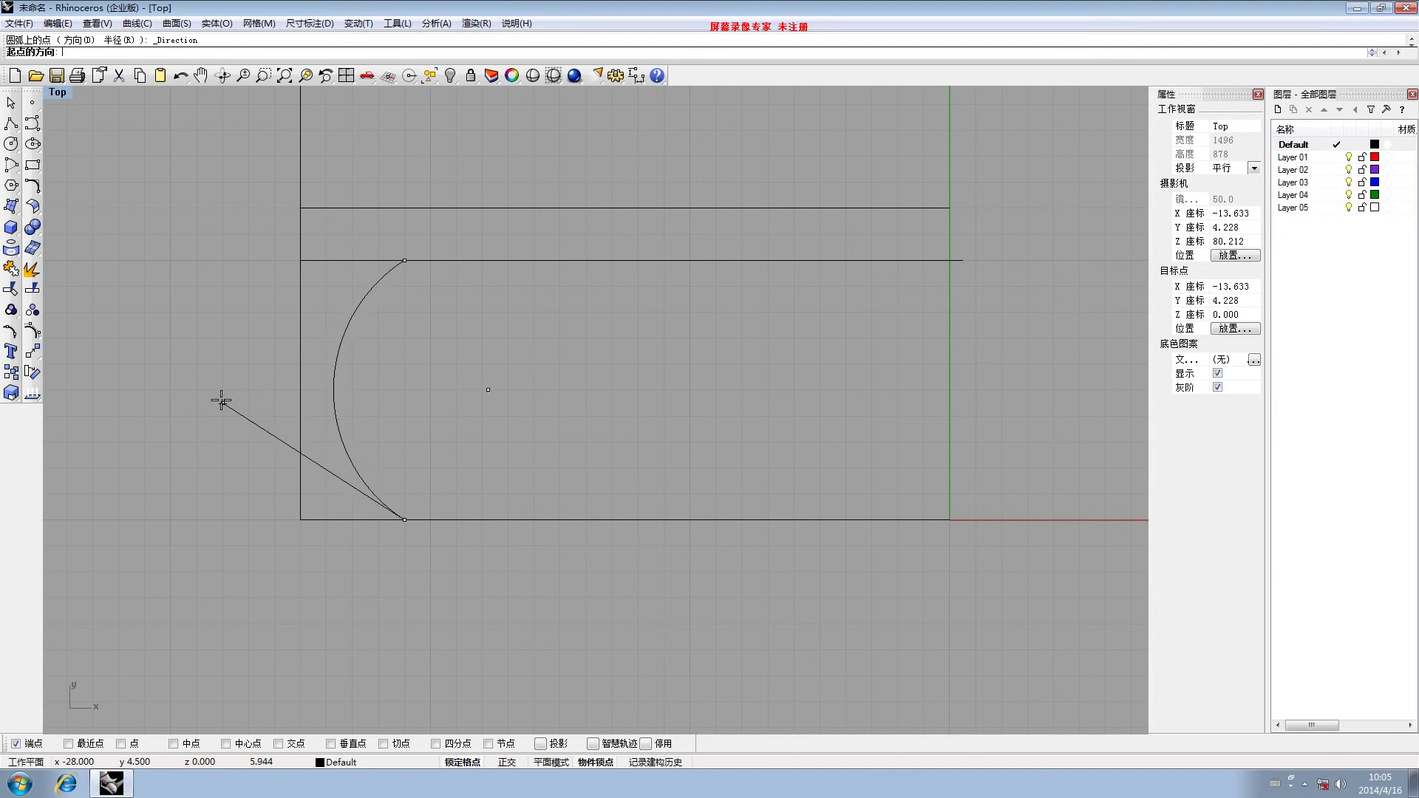
pyautogui.click(166, 401)
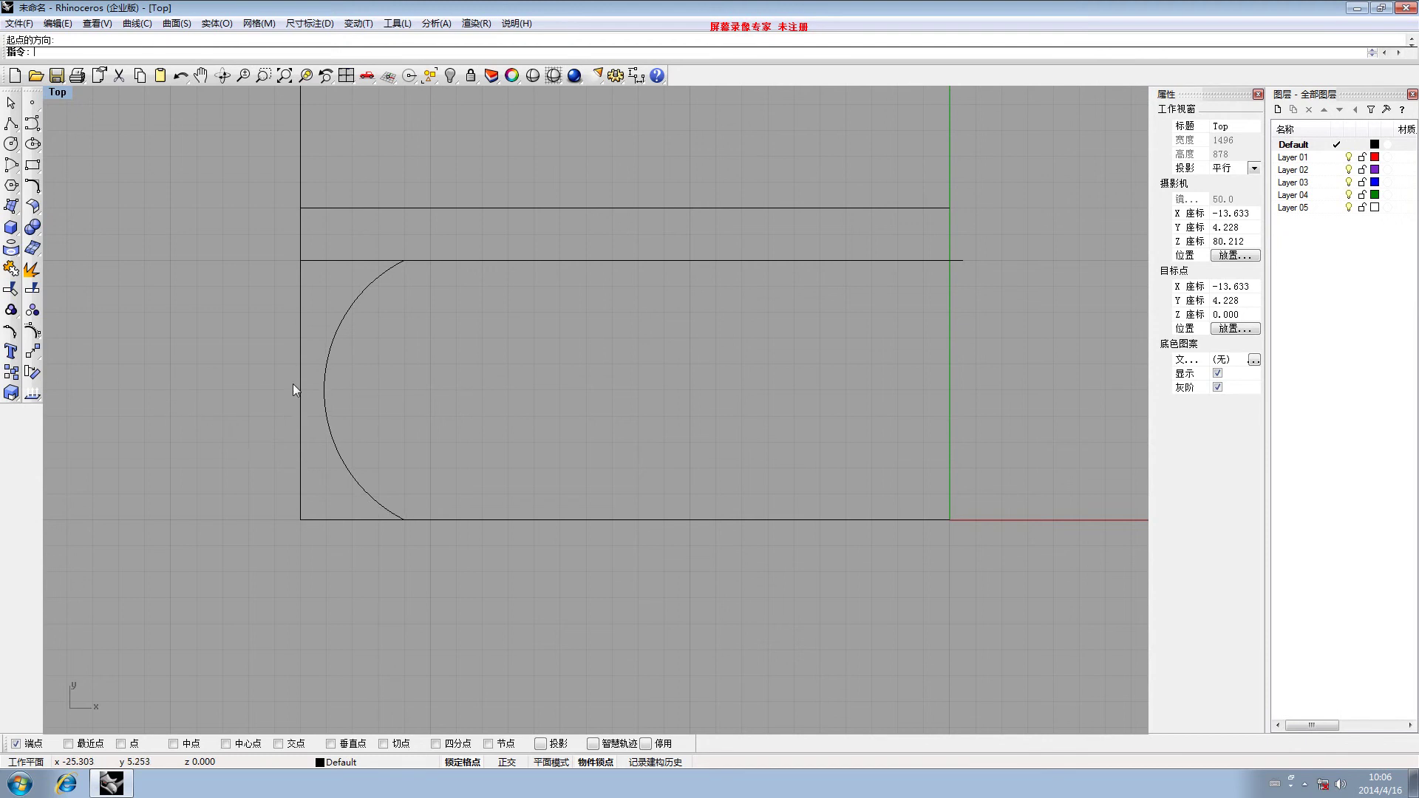
# Draw a vertical polyline from the arc's upper end to the next horizontal line, 2 units above
pyautogui.click(11, 123)
pyautogui.scroll(2, 411, 253)
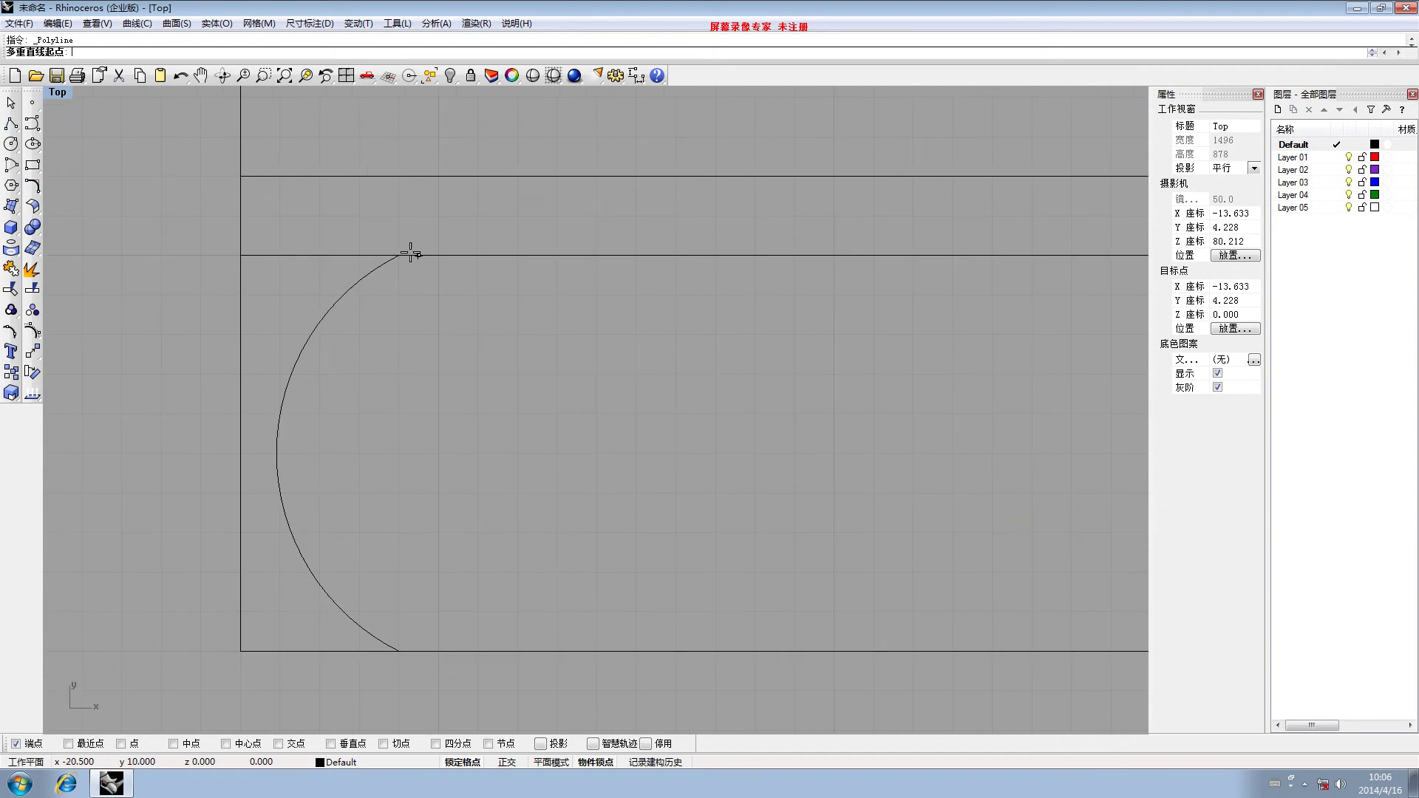
pyautogui.click(411, 253)
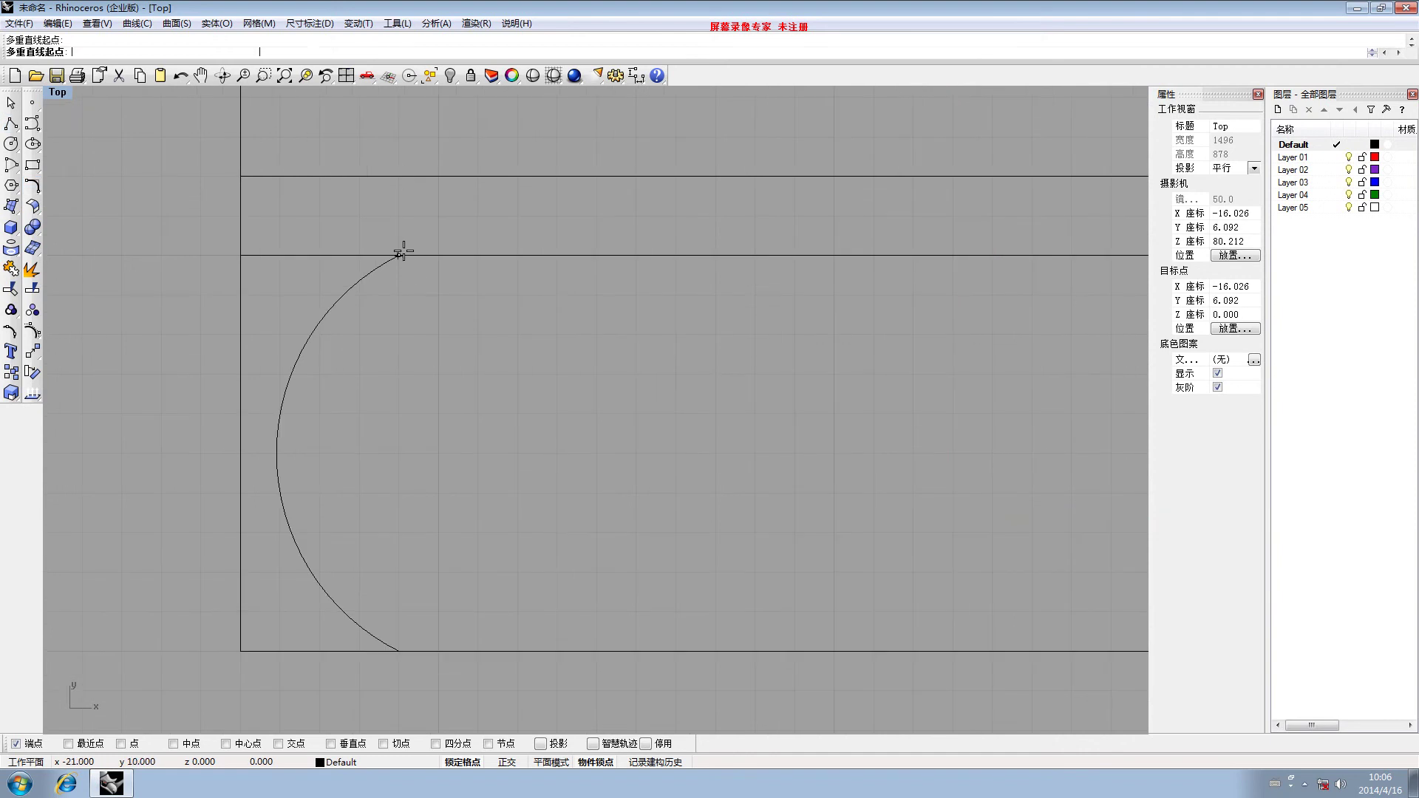
pyautogui.click(402, 176)
pyautogui.press('Return')
pyautogui.scroll(-3, 427, 246)
pyautogui.moveTo(428, 245); pyautogui.dragTo(393, 383, button='right')
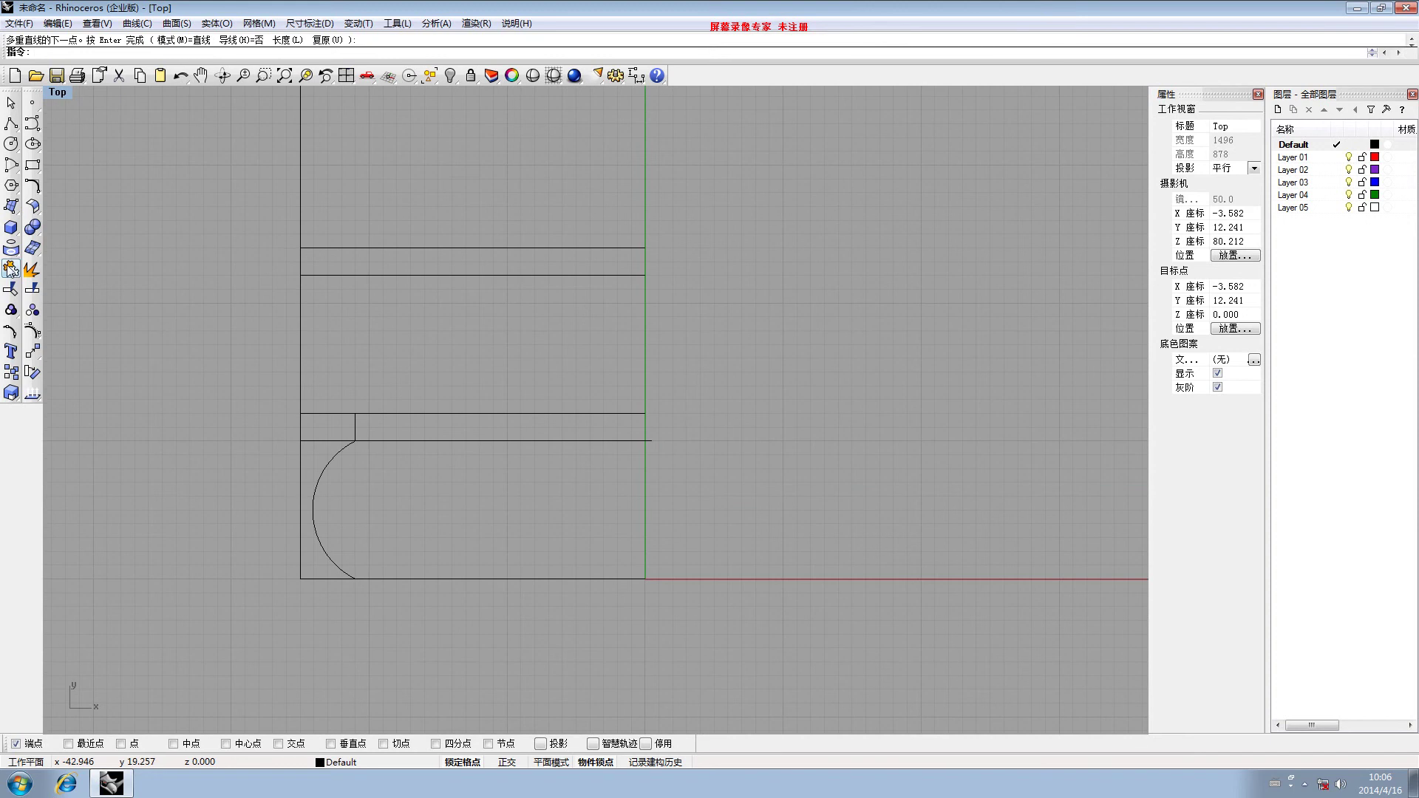
pyautogui.click(14, 166)
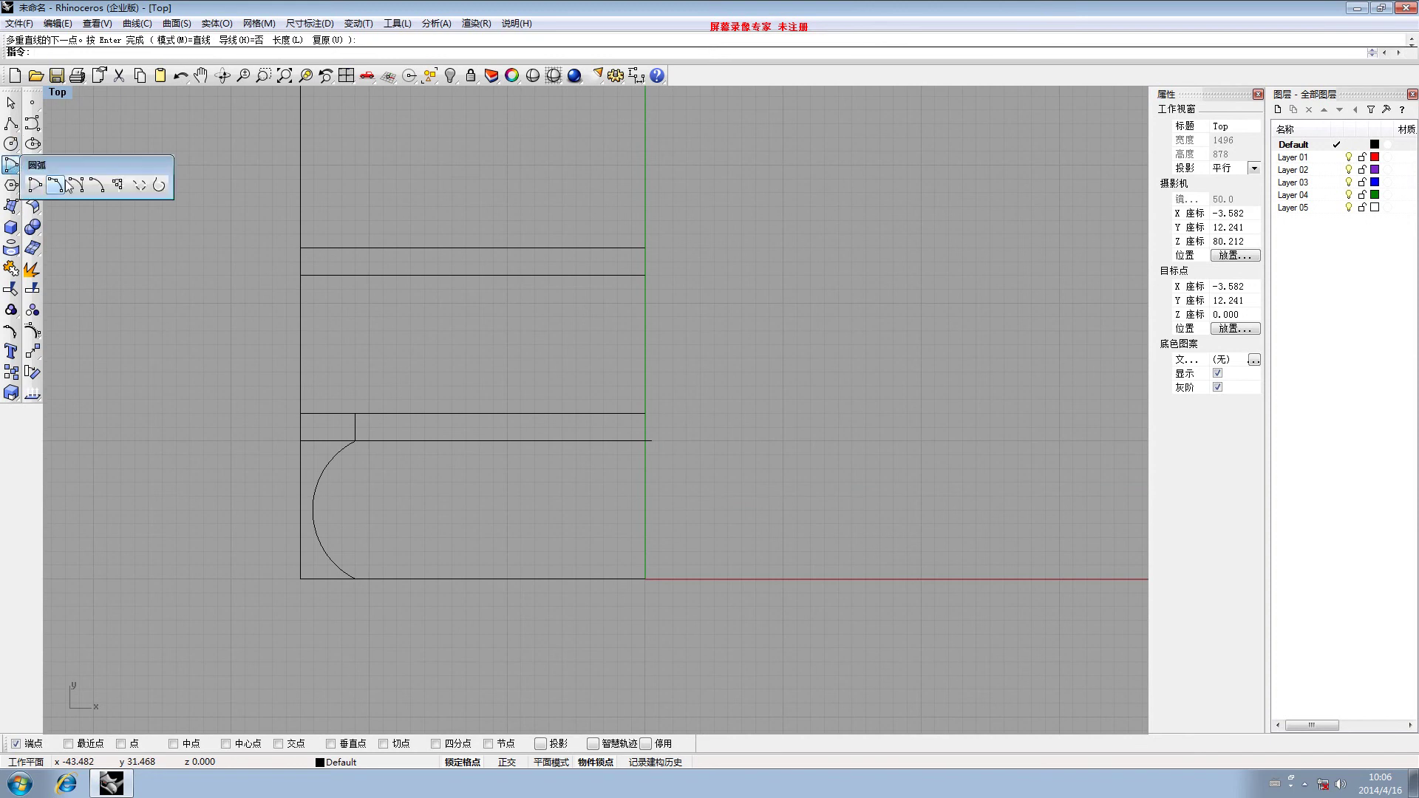
pyautogui.click(65, 185)
pyautogui.click(355, 414)
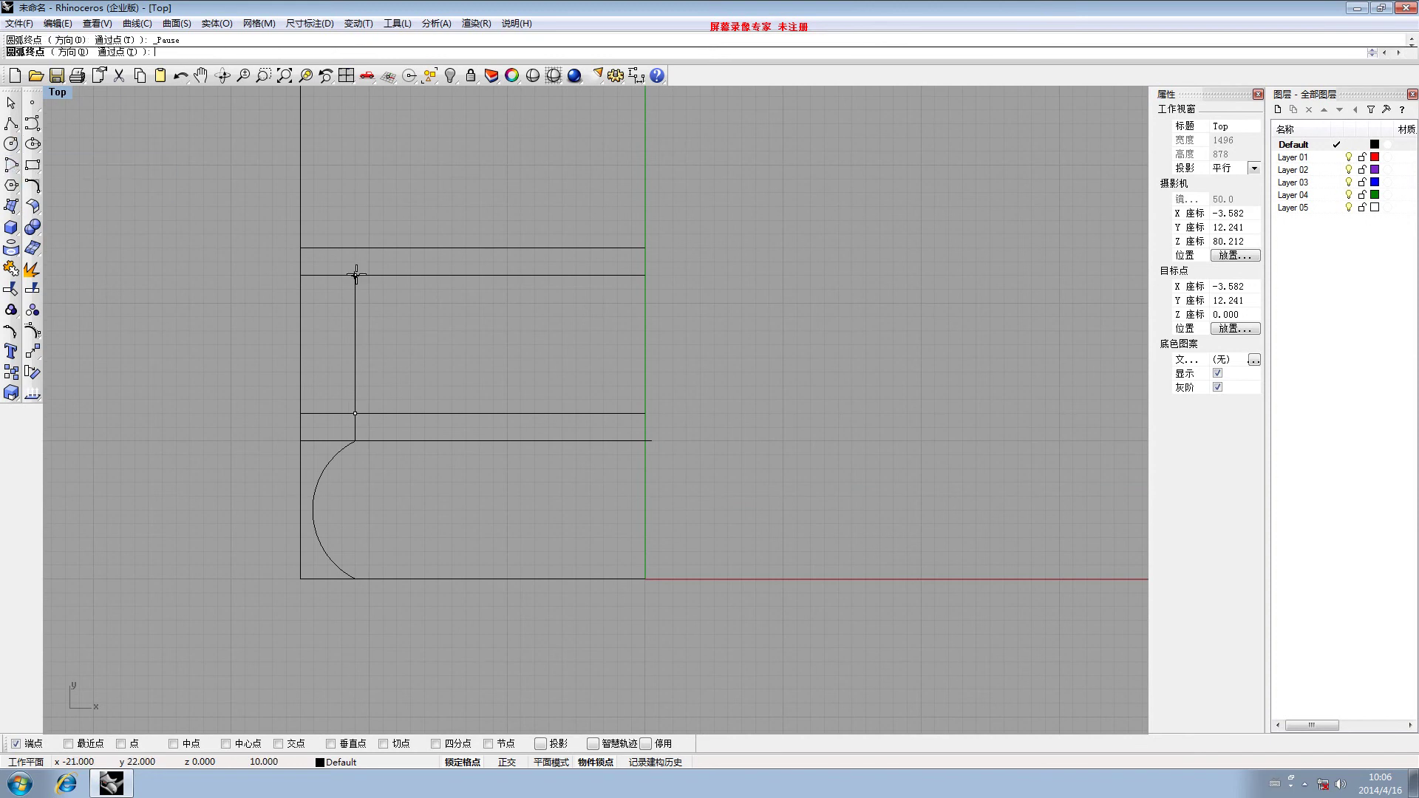
pyautogui.click(355, 275)
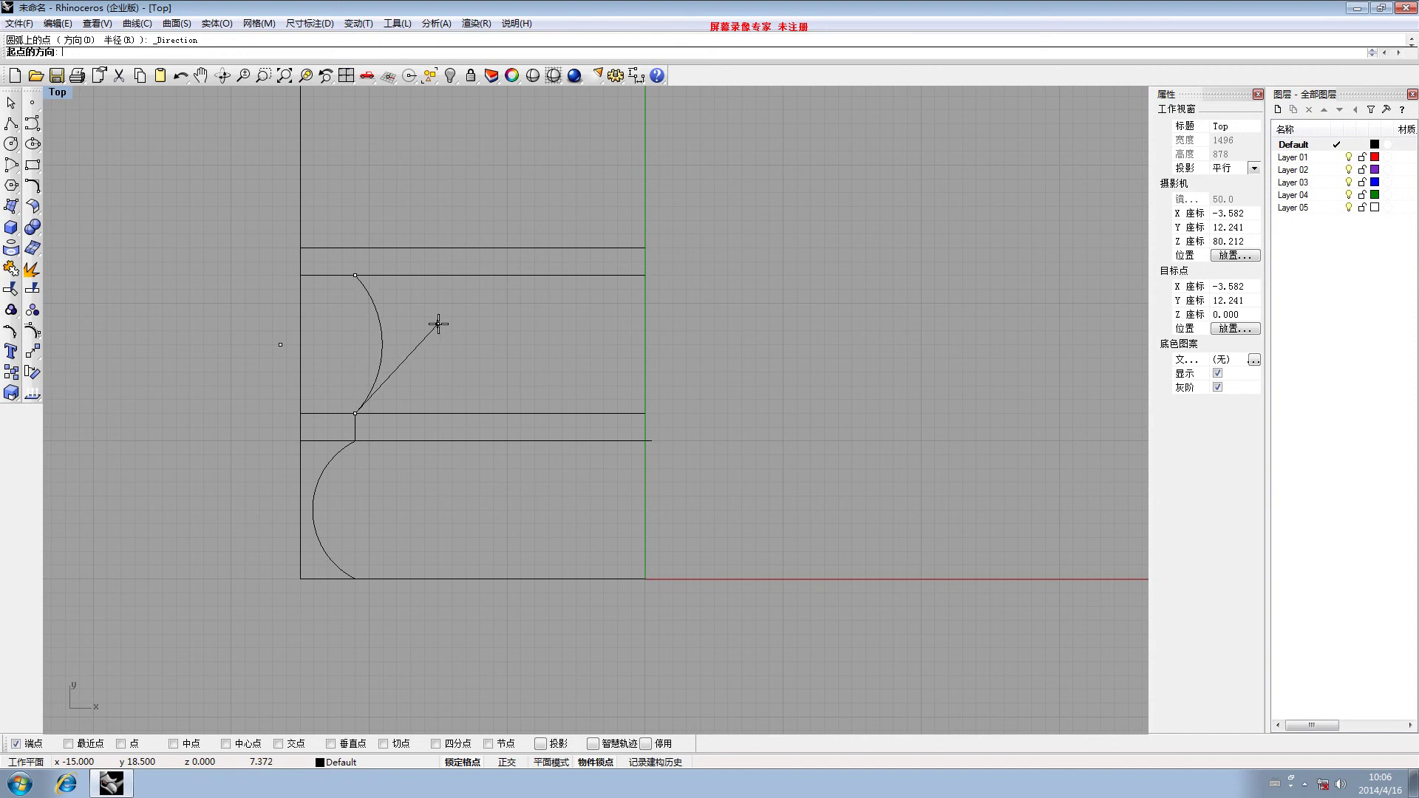
pyautogui.press('Escape')
# Draw a start-end-direction arc from the short vertical line's upper end to the line 10 units above, 9 units inside the left edge, bulging inward
pyautogui.press('Return')
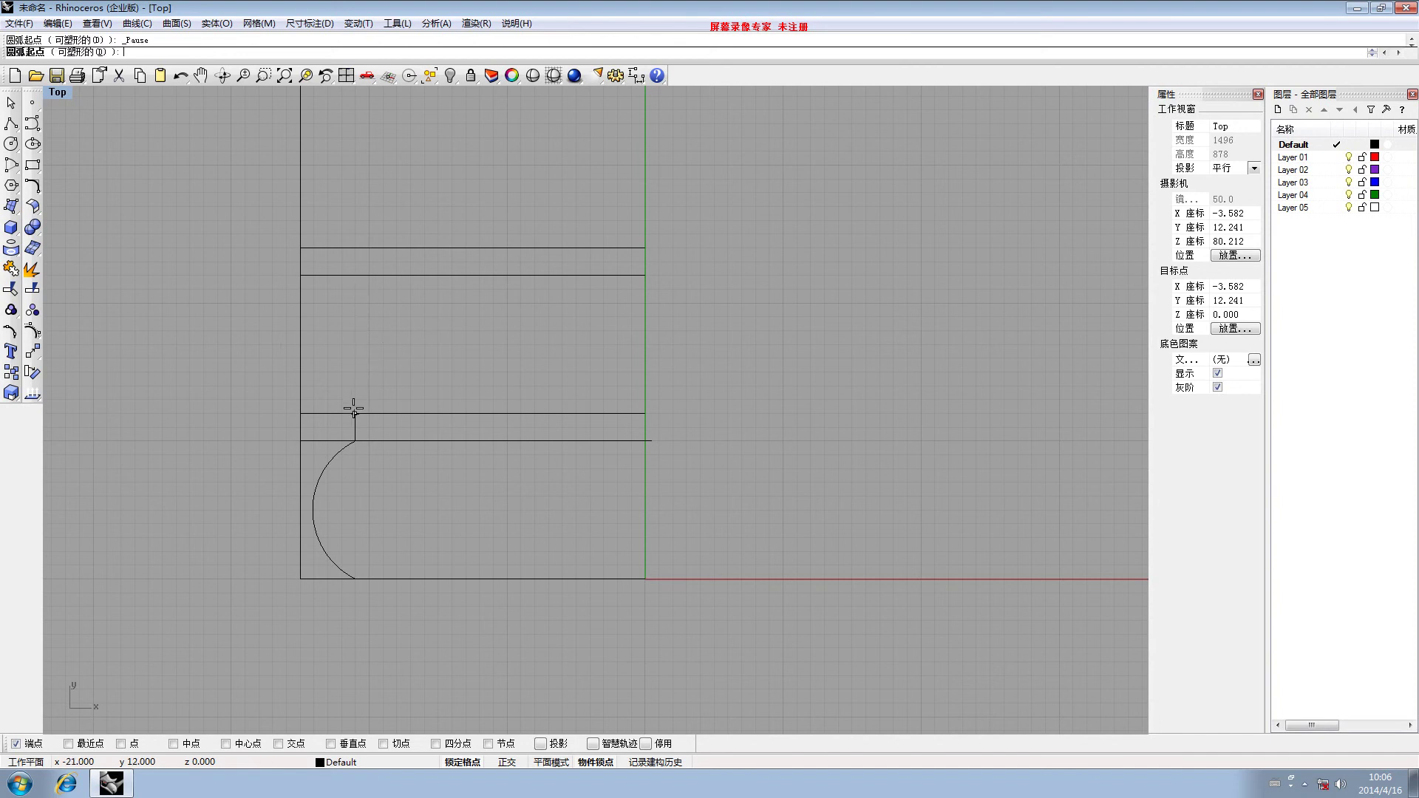
pyautogui.click(354, 412)
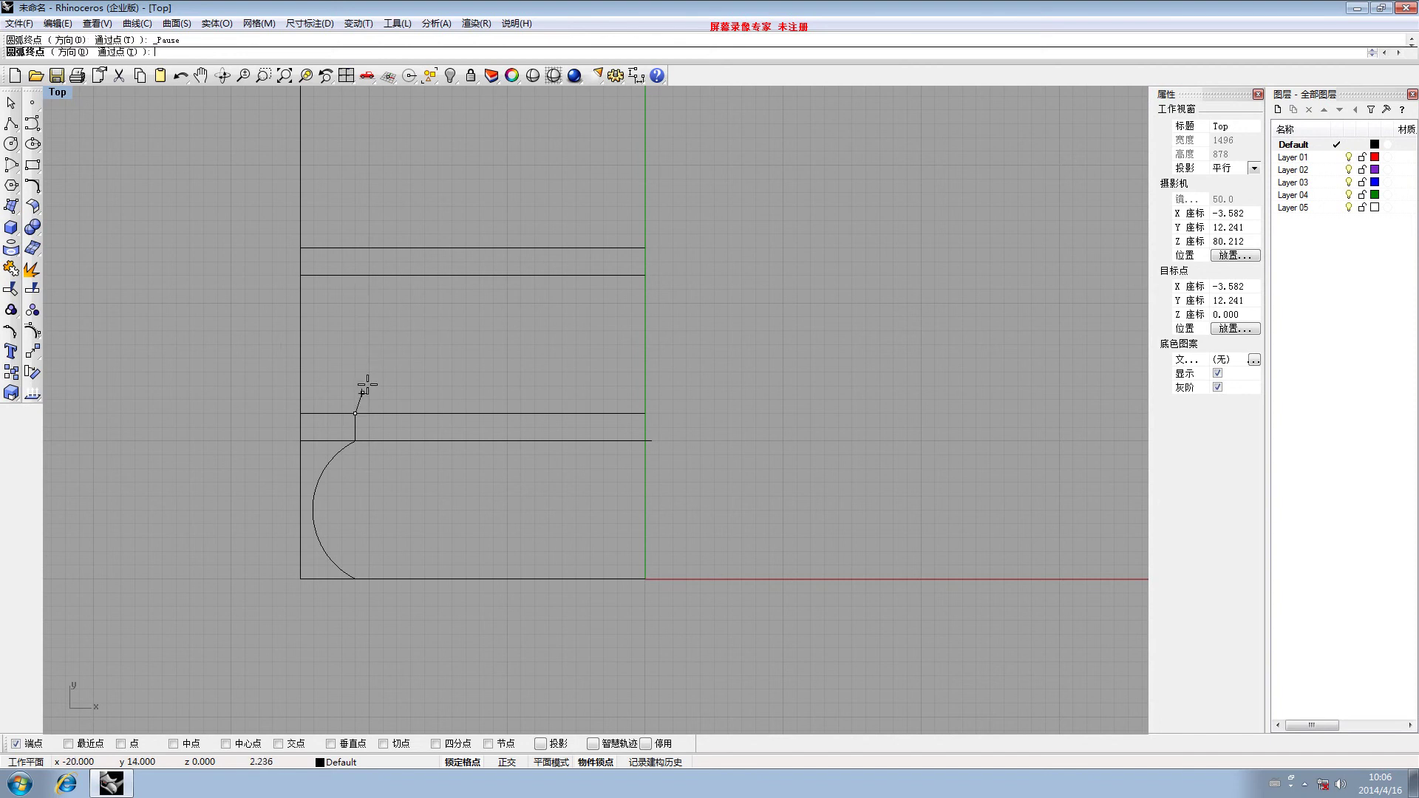
pyautogui.click(419, 276)
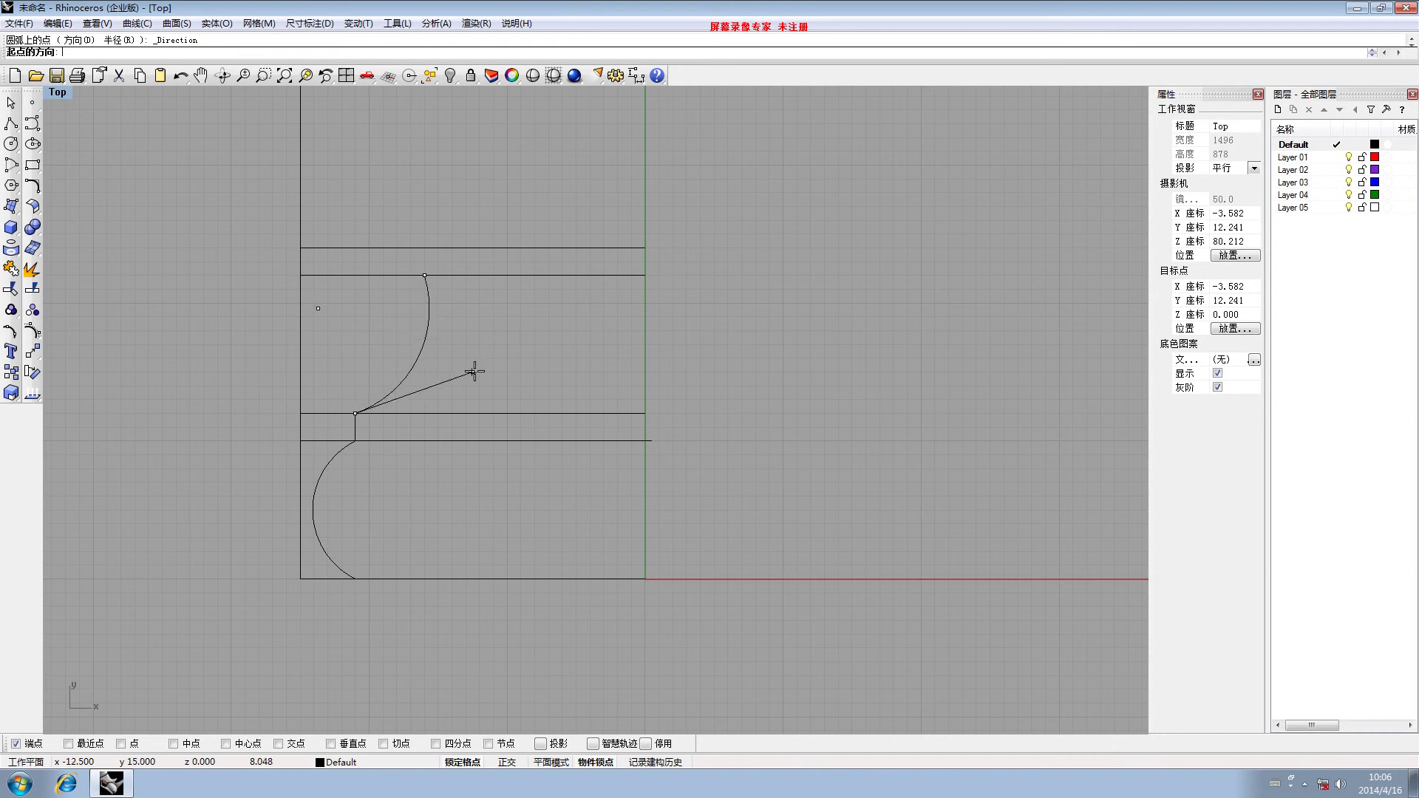
pyautogui.click(470, 367)
pyautogui.scroll(-8, 466, 333)
pyautogui.moveTo(459, 308); pyautogui.dragTo(337, 361, button='right')
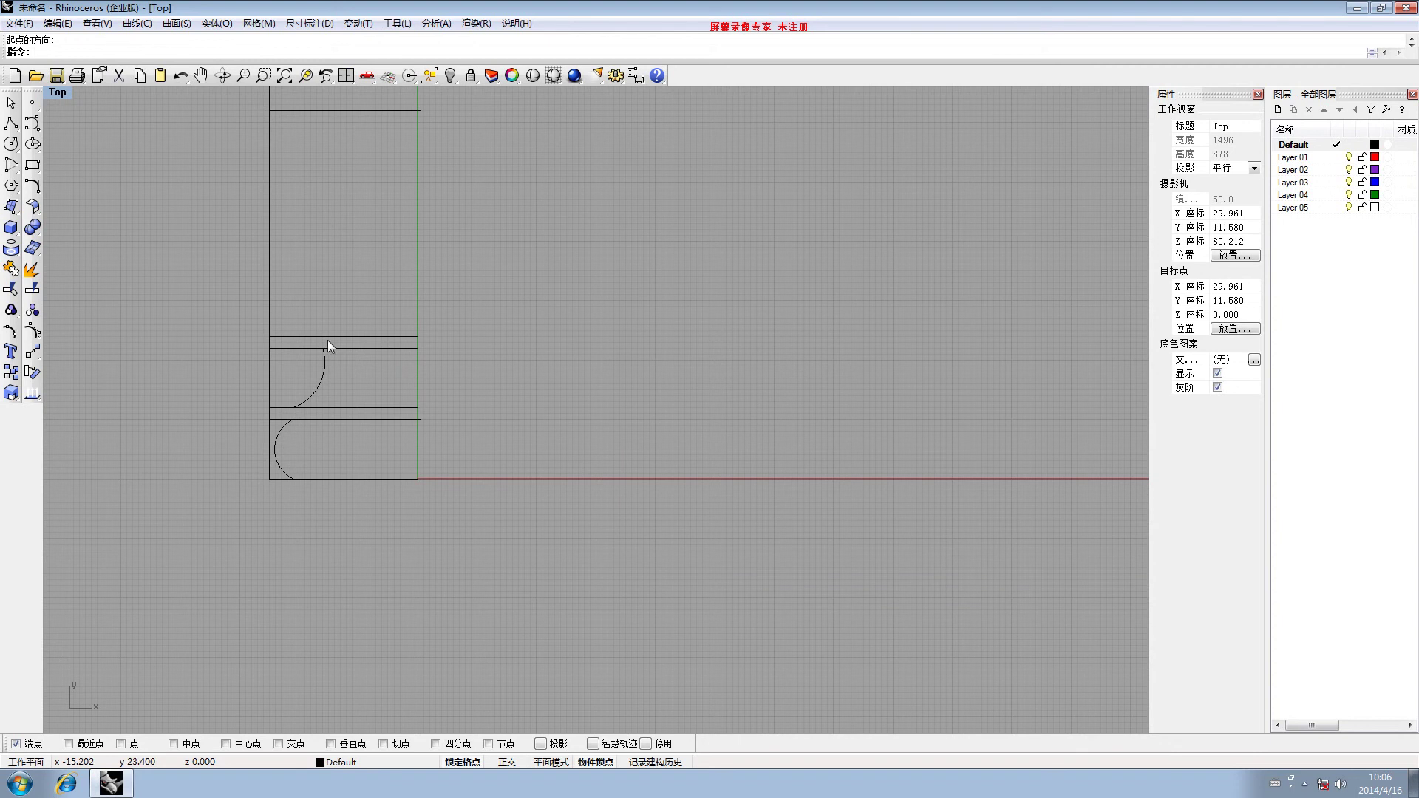
# Draw a vertical polyline from the second arc's upper end to the next horizontal line, 2 units above
pyautogui.click(12, 123)
pyautogui.scroll(5, 332, 357)
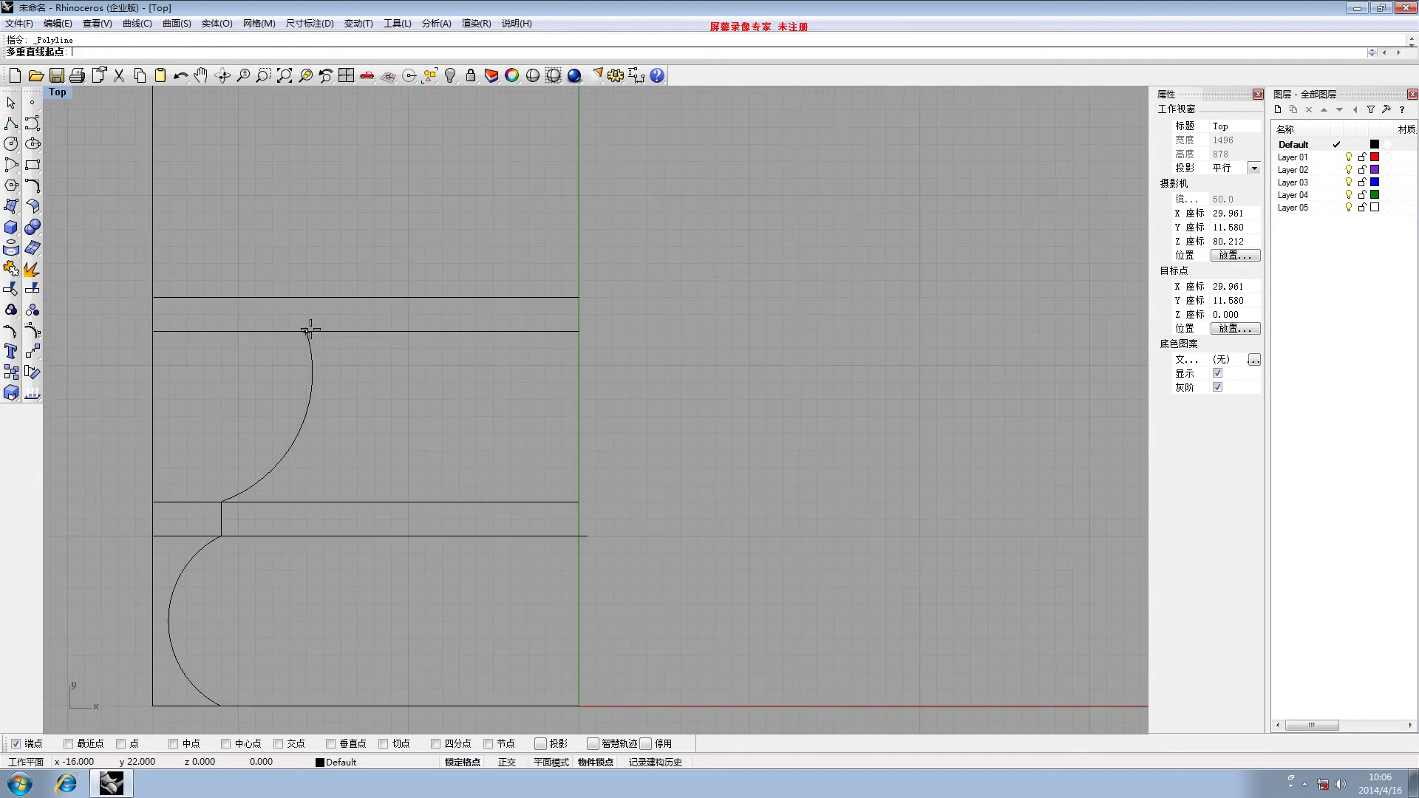
pyautogui.click(306, 331)
pyautogui.click(309, 298)
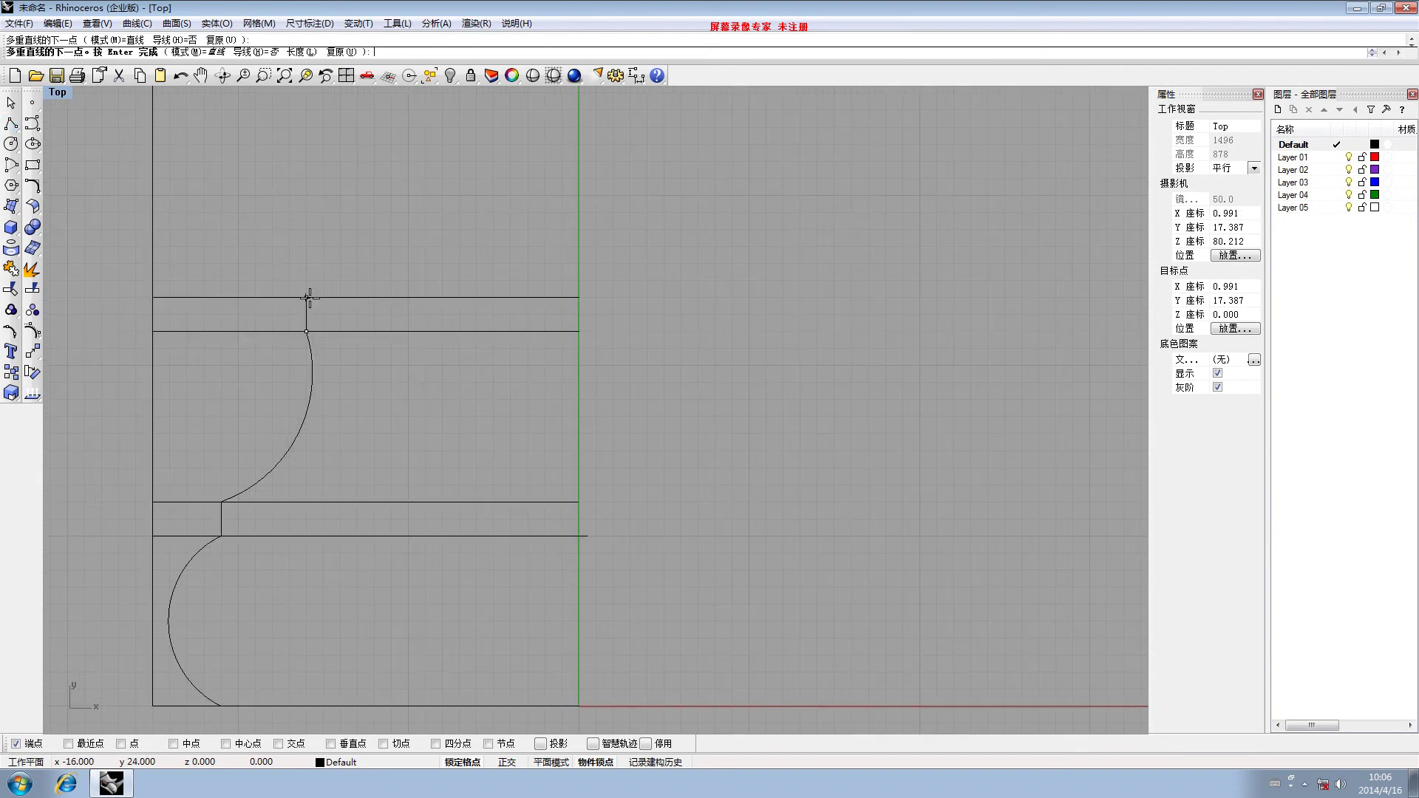
pyautogui.rightClick(309, 298)
# Draw an inward-bulging start-end-direction arc from the new vertical line's upper end to the line 38 units above, 1 unit inside the left edge
pyautogui.scroll(-4, 316, 251)
pyautogui.scroll(3, 334, 352)
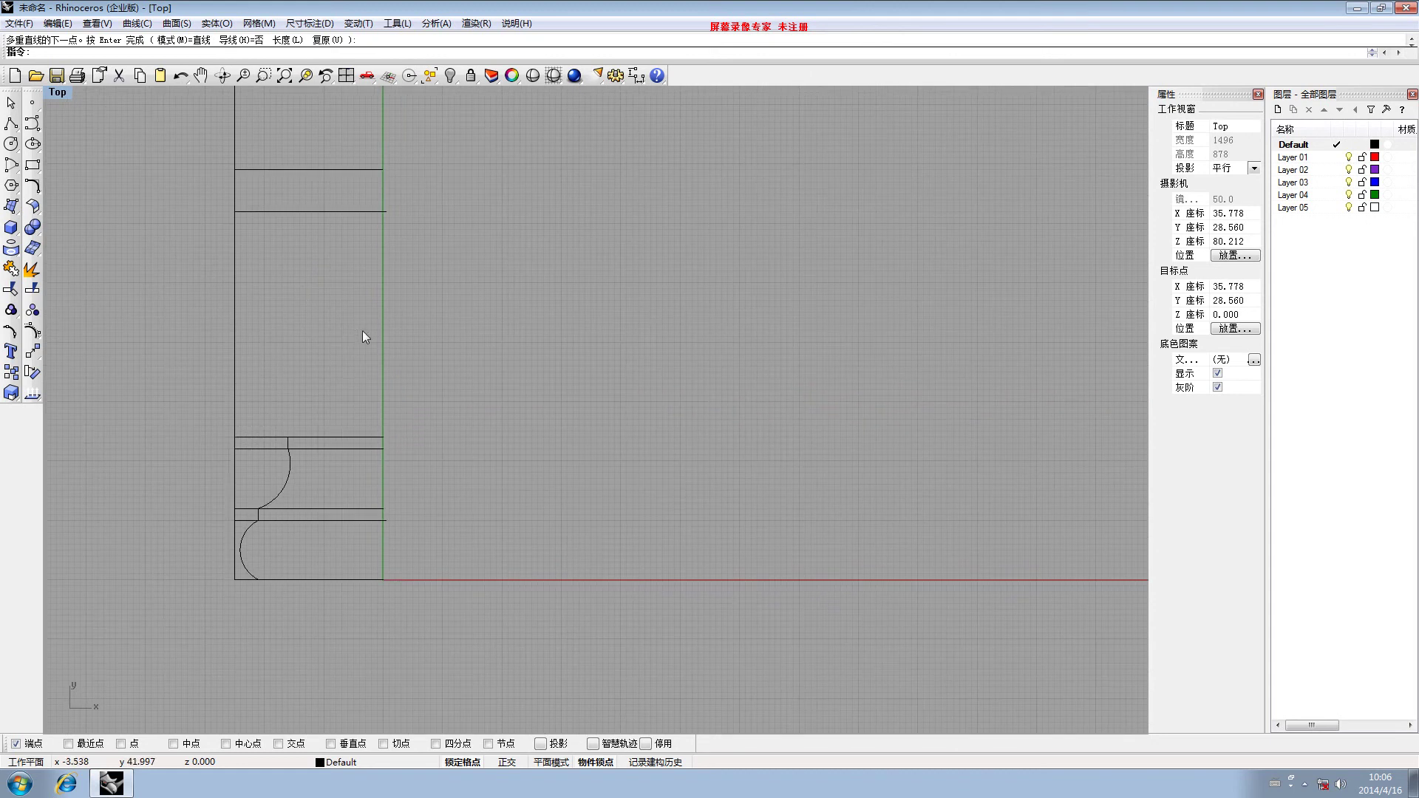
pyautogui.click(11, 164)
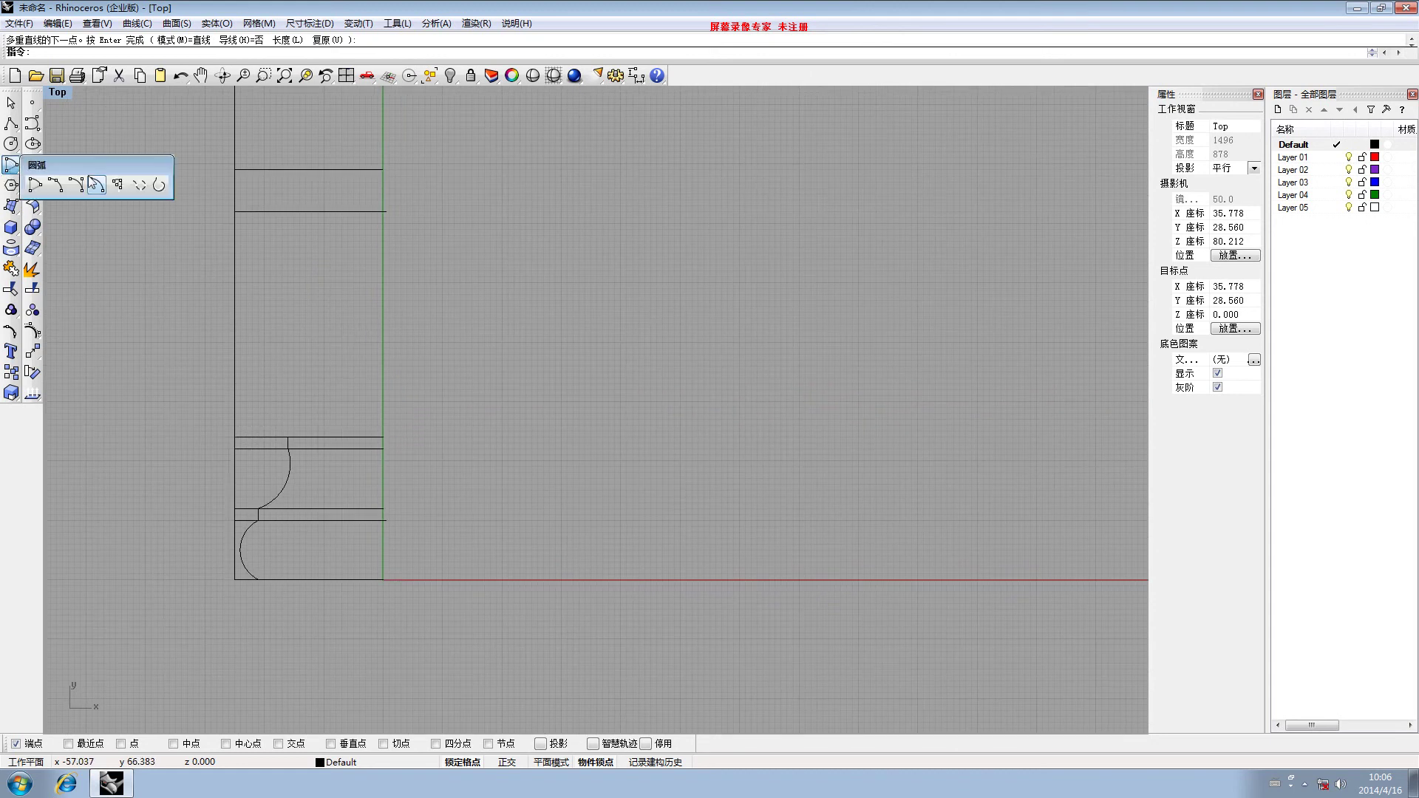
pyautogui.click(90, 185)
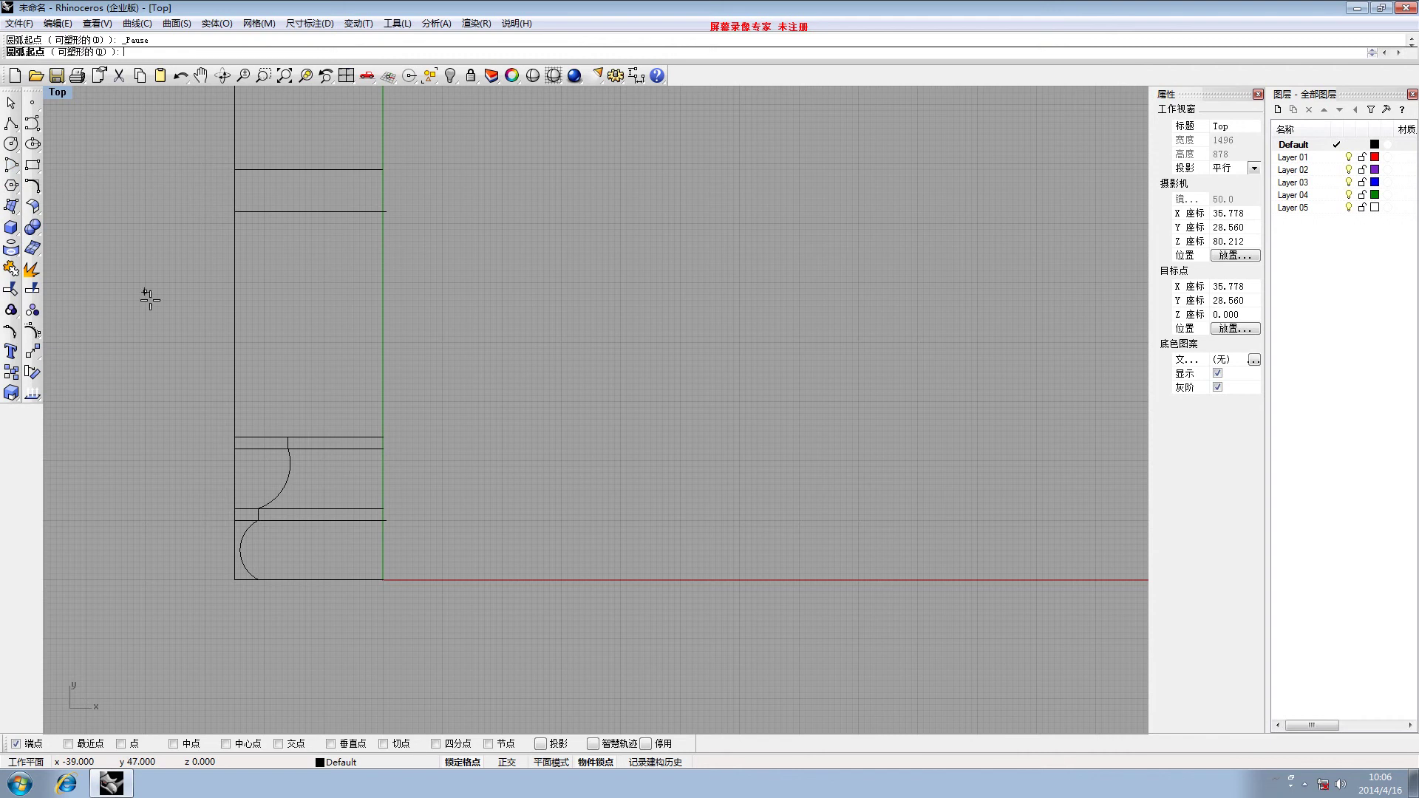
pyautogui.click(290, 438)
pyautogui.scroll(3, 244, 214)
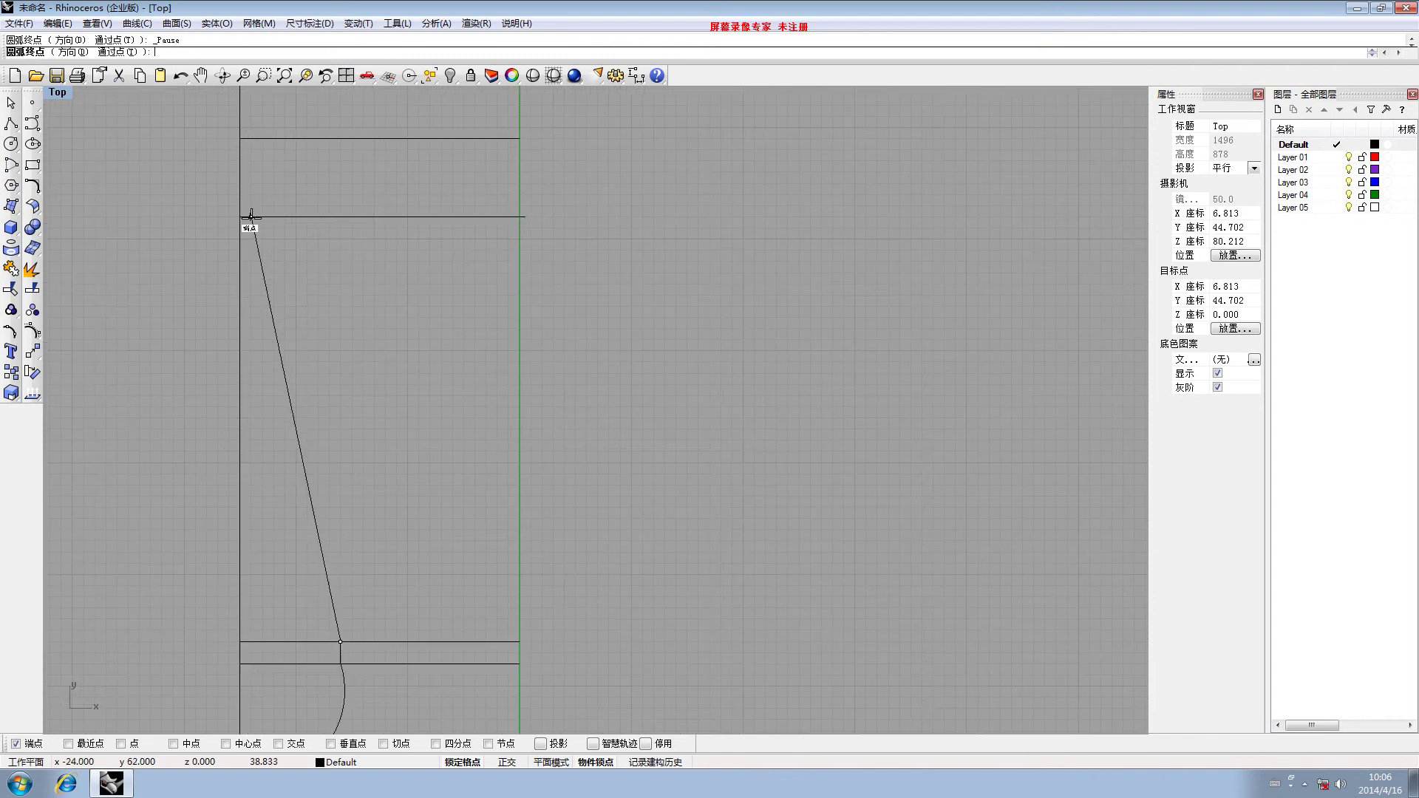
pyautogui.click(249, 216)
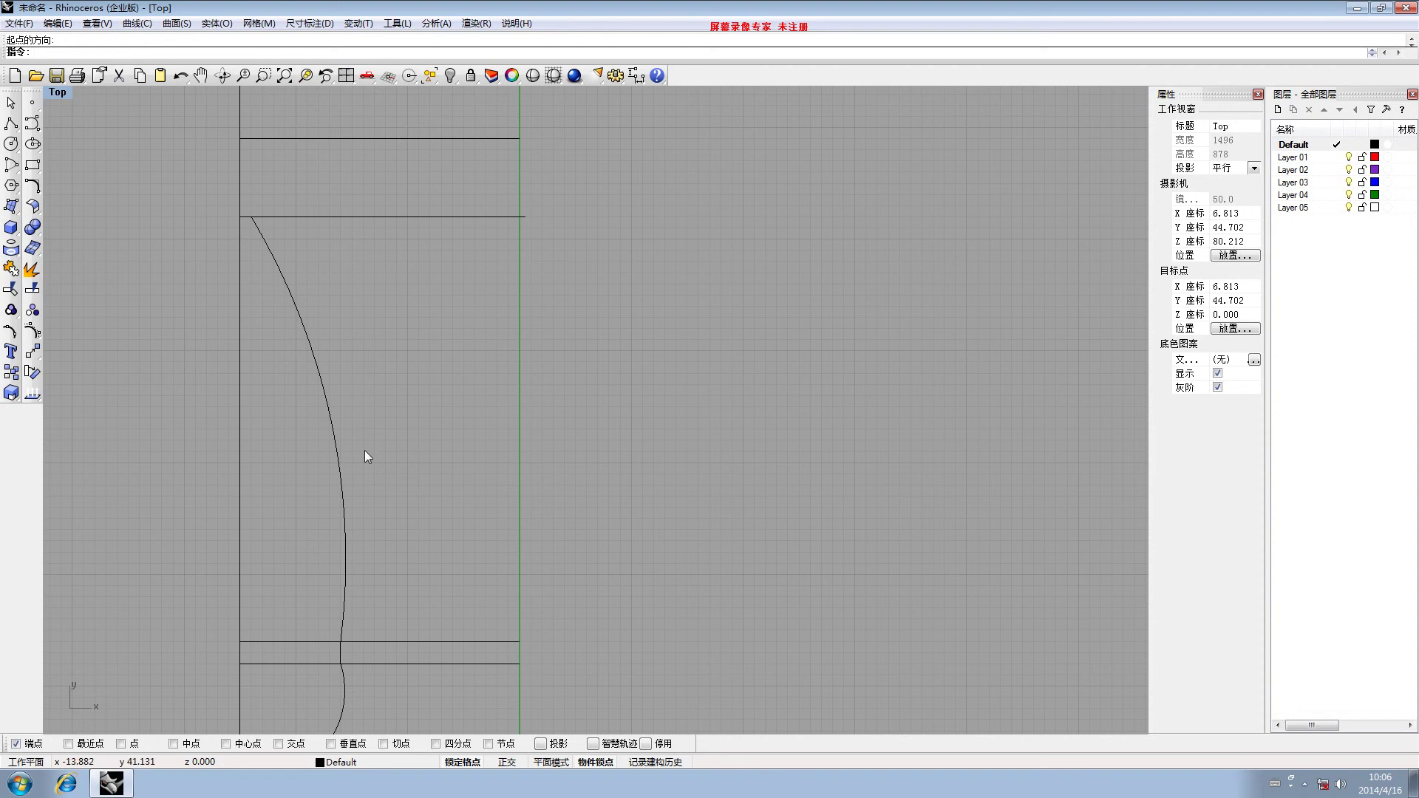
# Rebuild the long arc with 6 points and degree 3, deleting the input curve
pyautogui.click(340, 455)
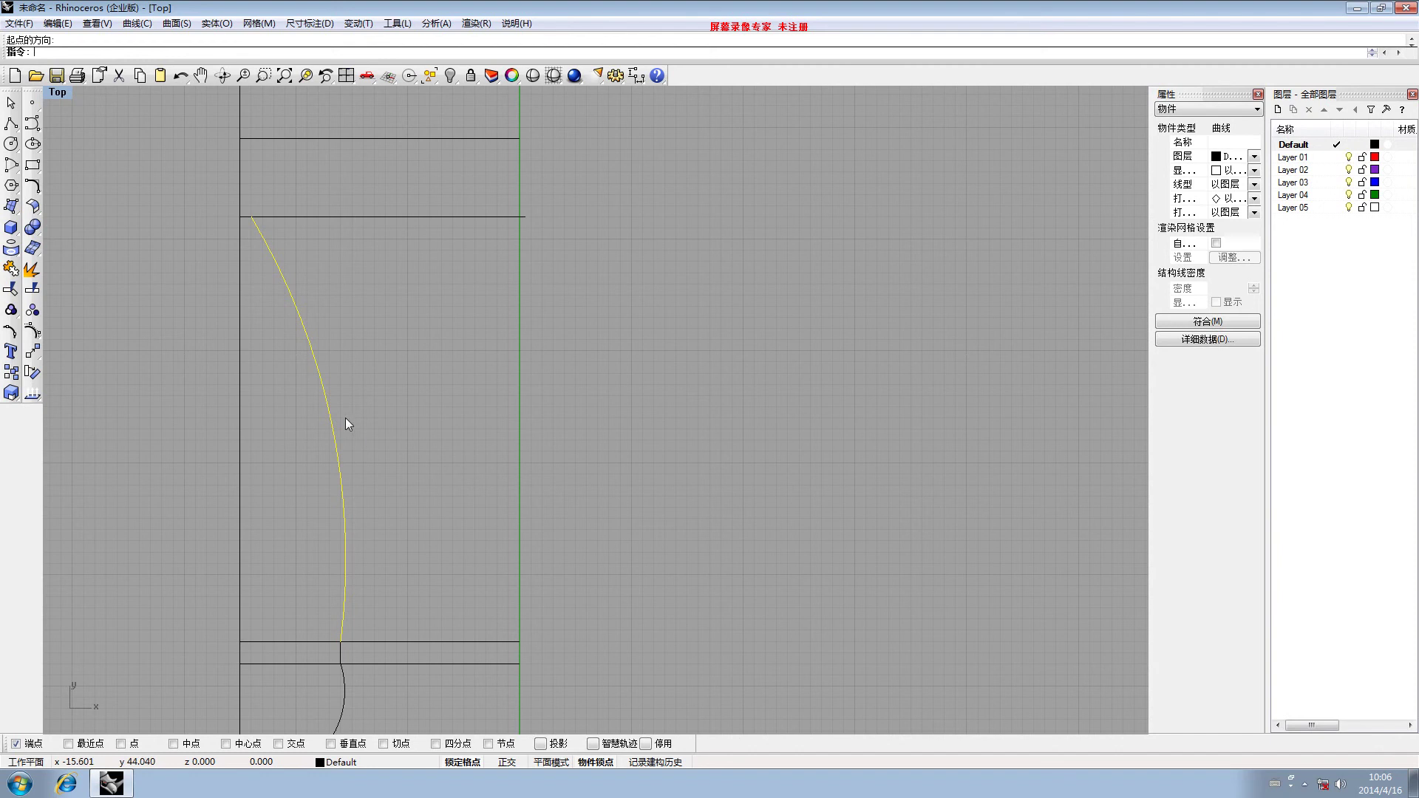
pyautogui.click(31, 187)
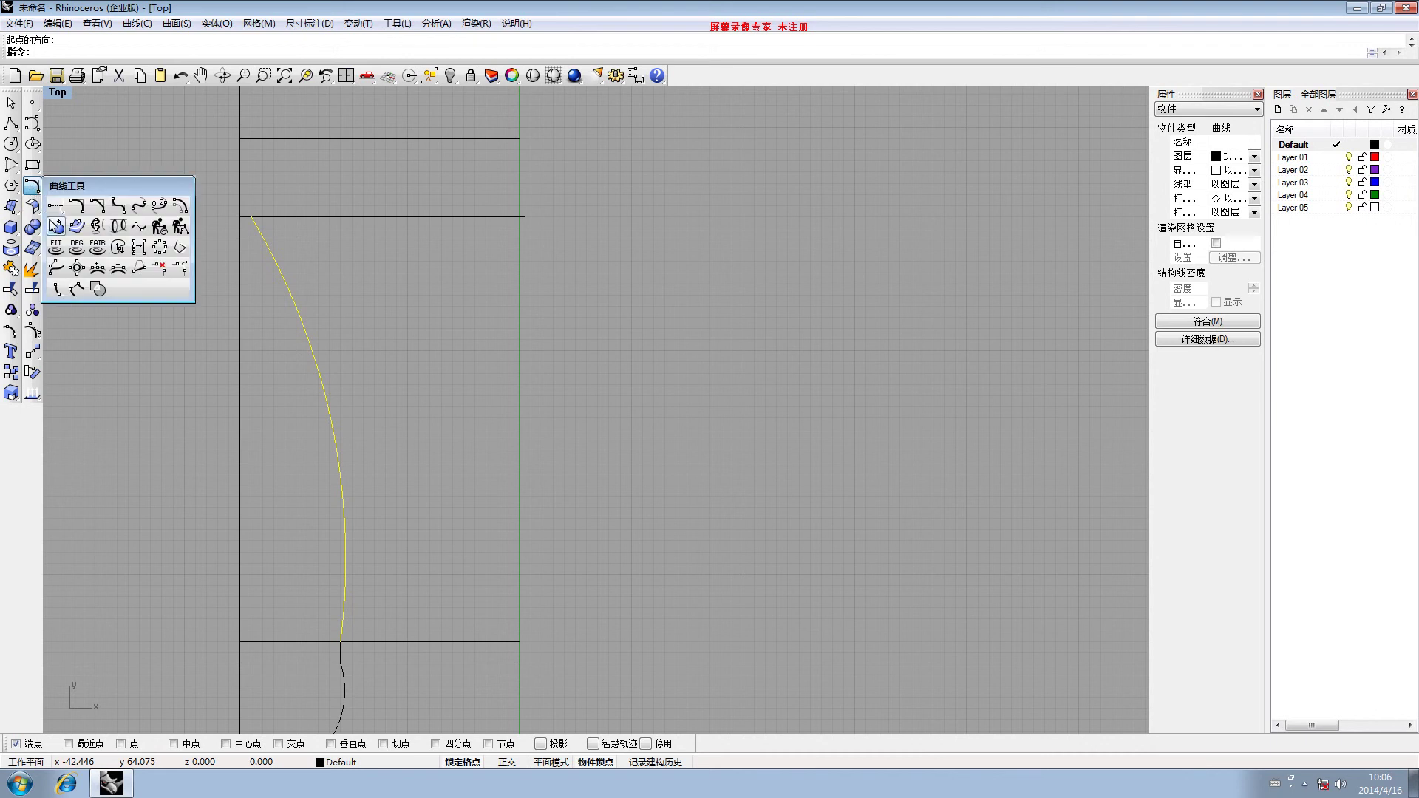
pyautogui.click(161, 228)
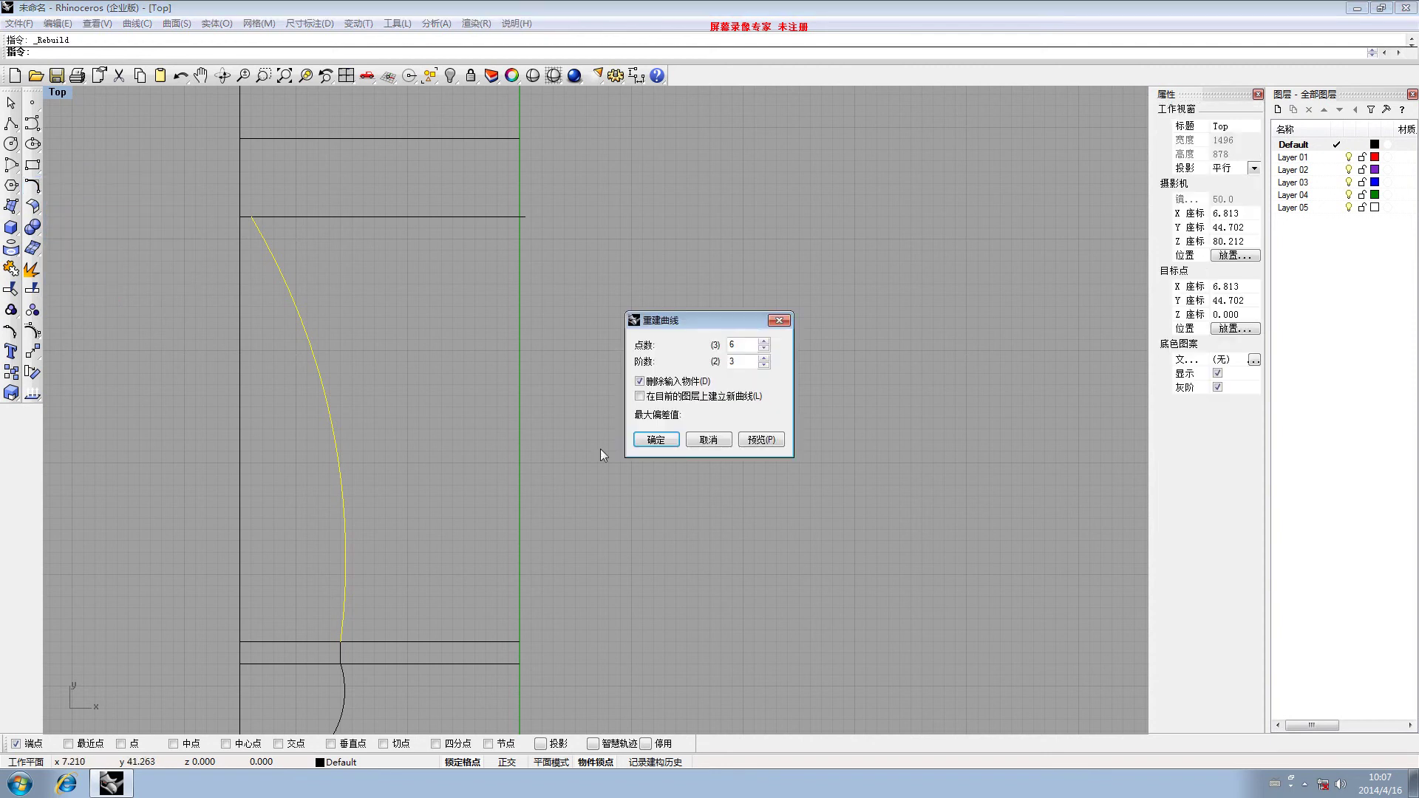
pyautogui.moveTo(677, 321); pyautogui.dragTo(484, 309)
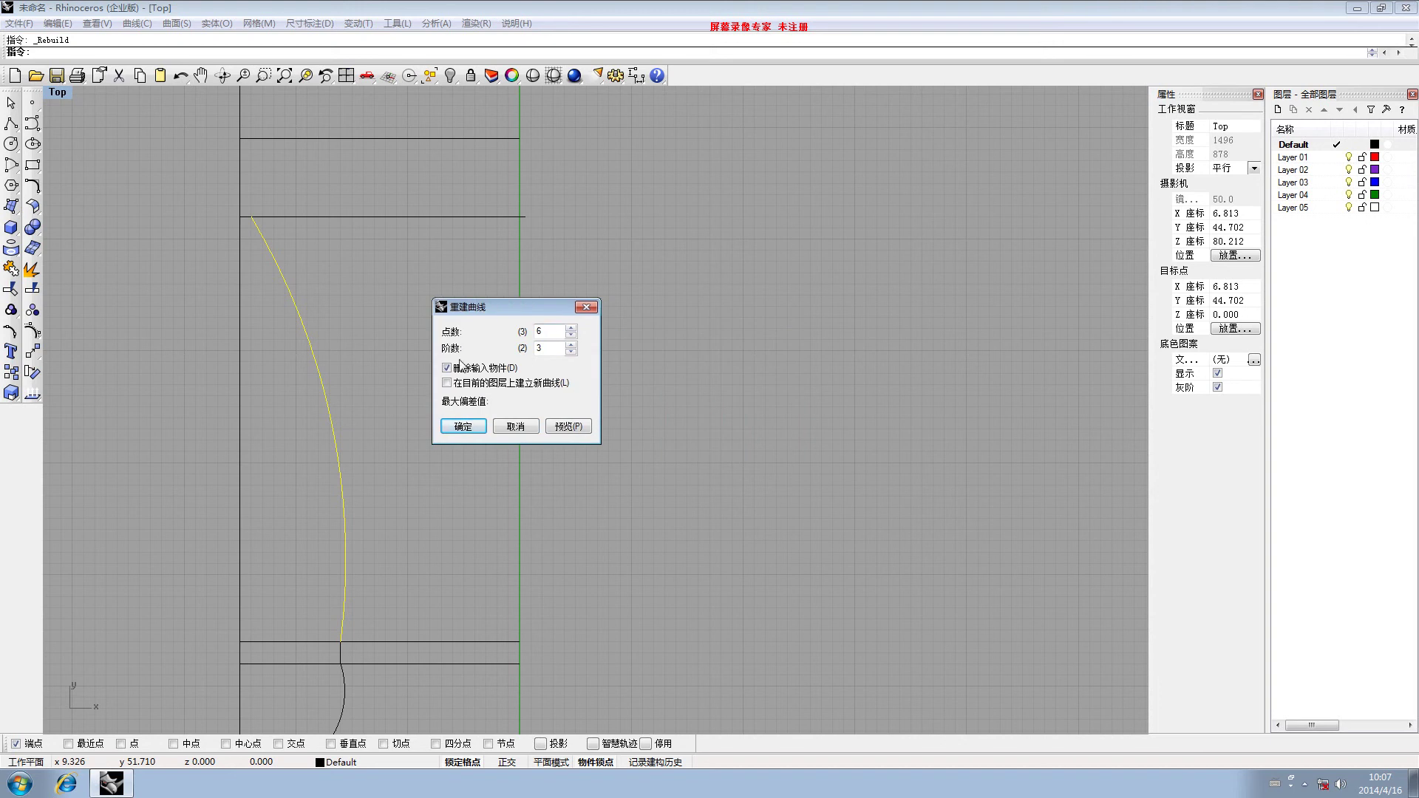
pyautogui.click(462, 428)
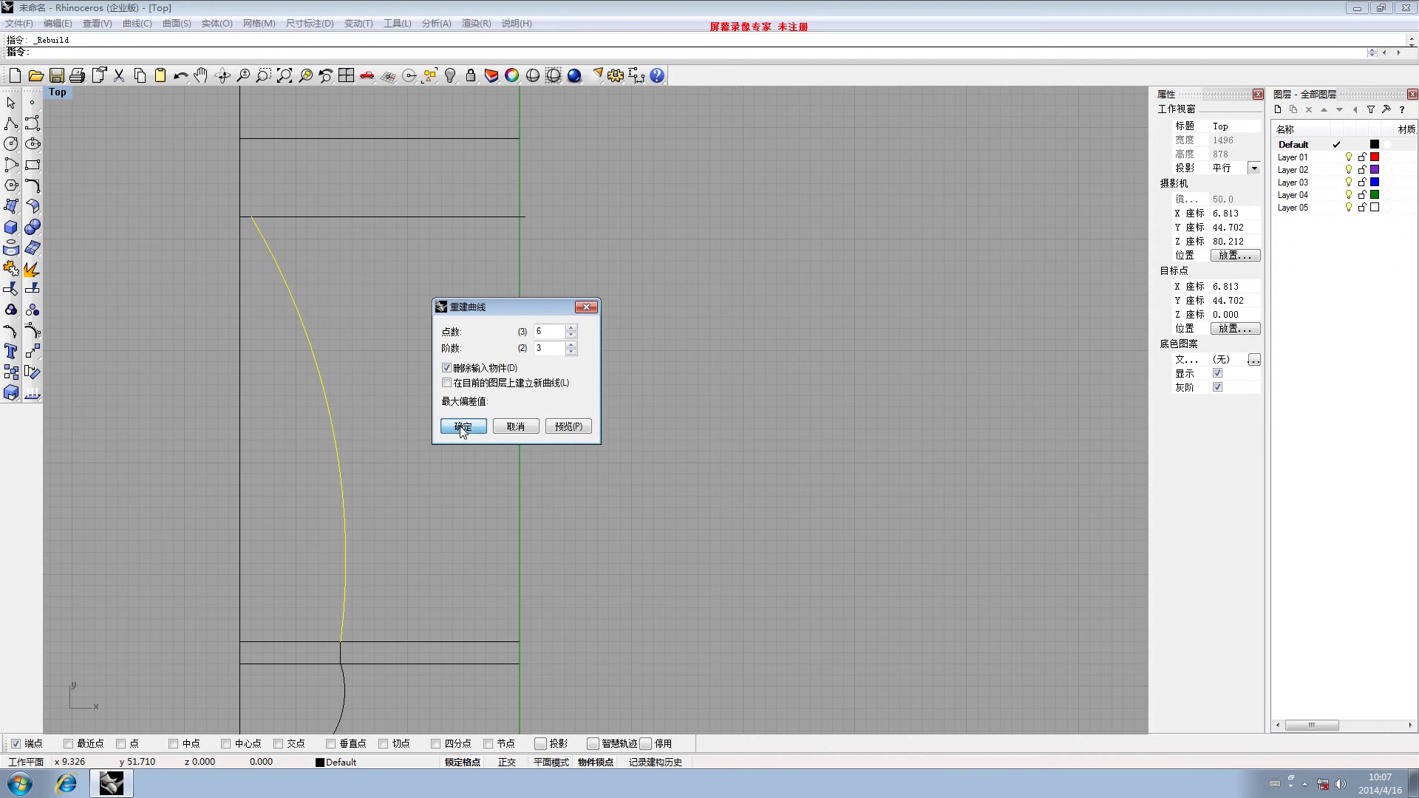
# Show the rebuilt curve's control points and move the two lower interior ones outward so its lower half curves toward the left edge
pyautogui.click(31, 332)
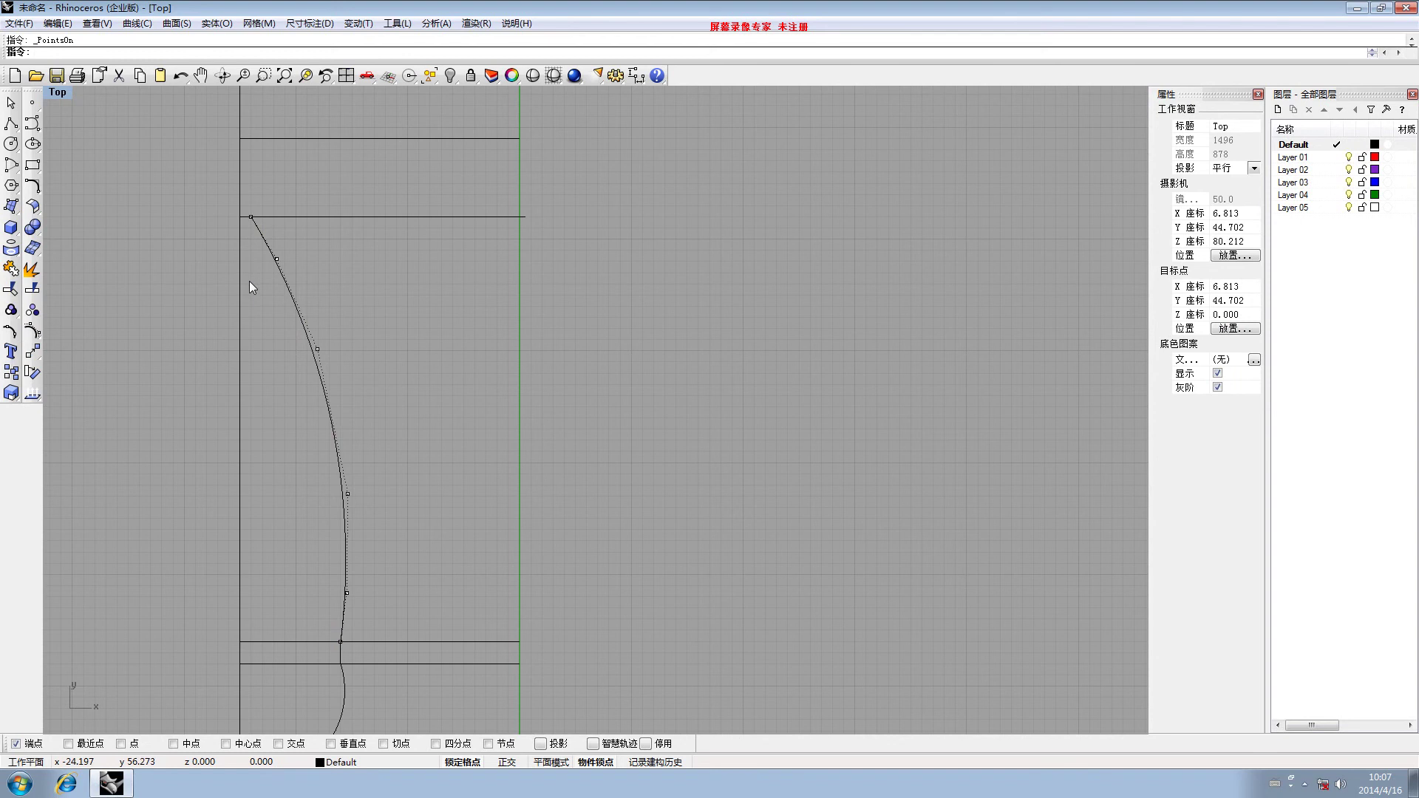
pyautogui.moveTo(272, 269); pyautogui.dragTo(330, 520, button='right')
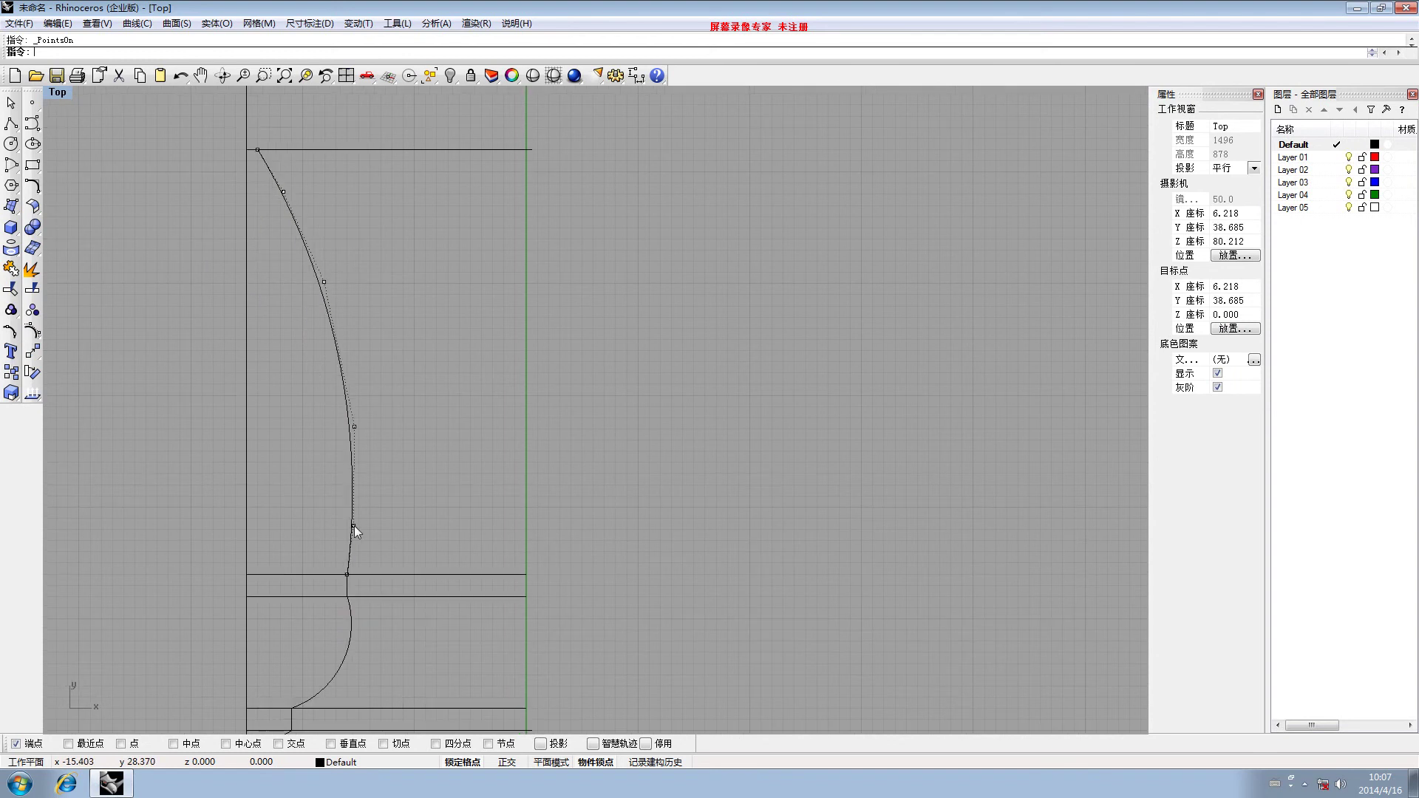
pyautogui.moveTo(353, 525); pyautogui.dragTo(296, 529)
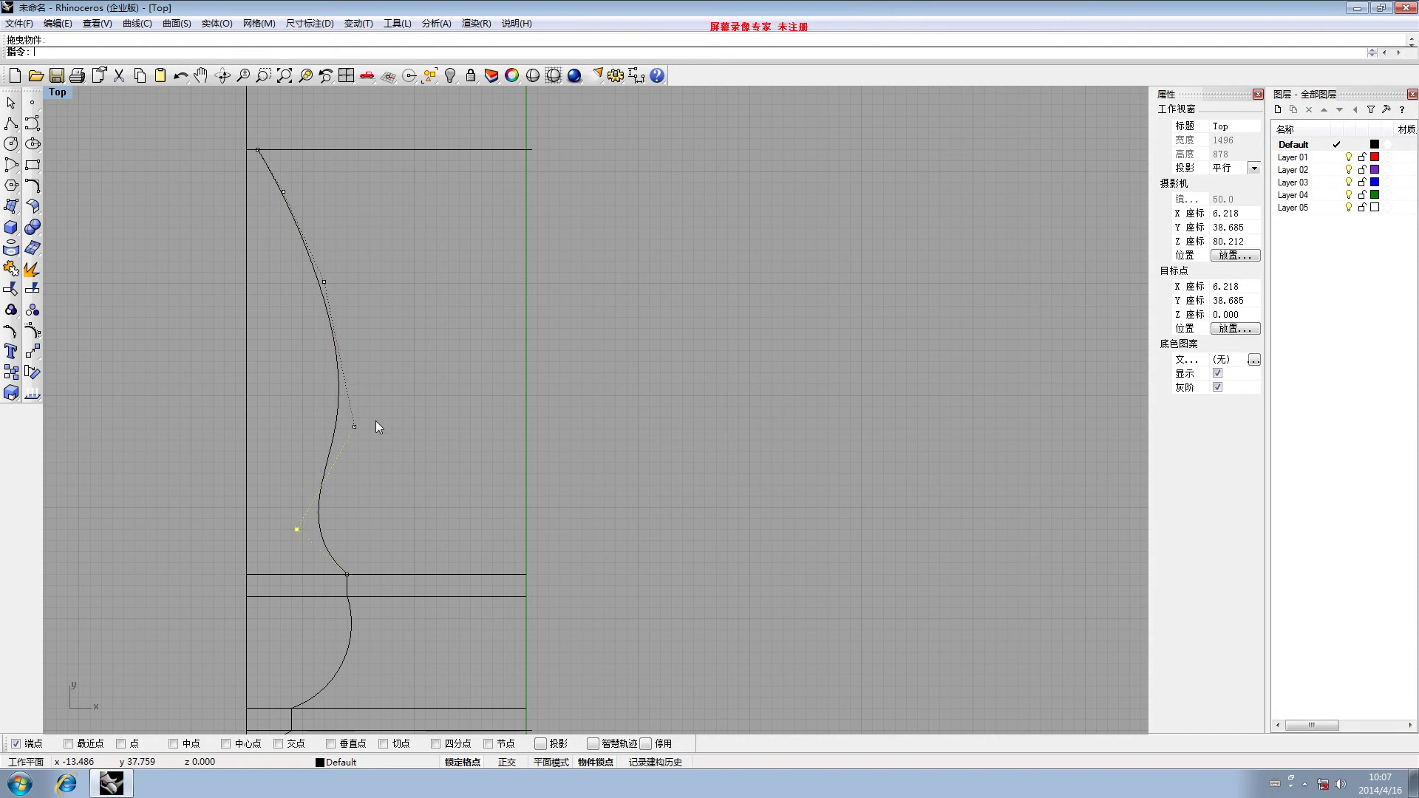
pyautogui.moveTo(354, 426); pyautogui.dragTo(264, 434)
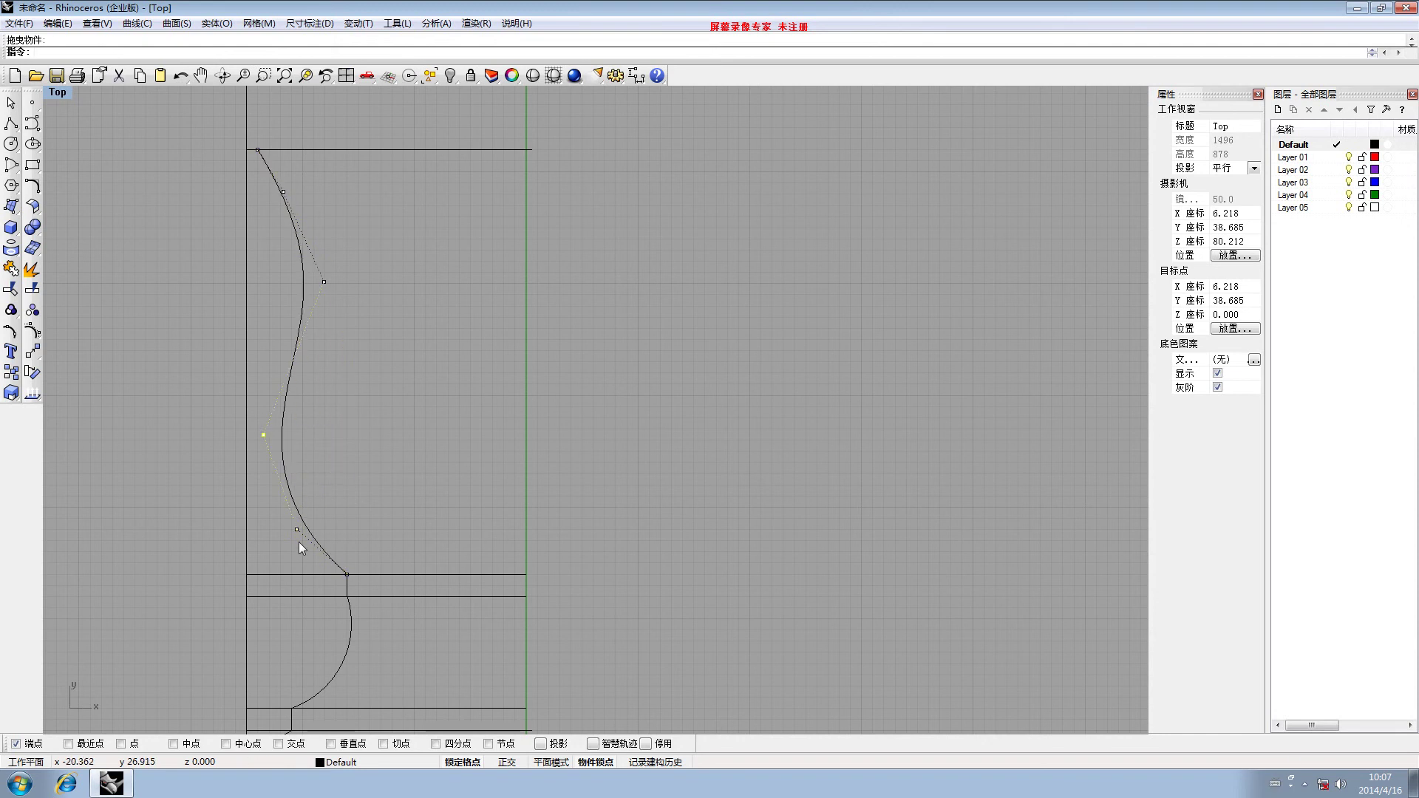
pyautogui.moveTo(294, 529); pyautogui.dragTo(285, 540)
pyautogui.moveTo(263, 434); pyautogui.dragTo(233, 418)
# Move the two upper interior control points inward toward the centre axis to form a rounded S-shaped curve
pyautogui.scroll(-3, 317, 368)
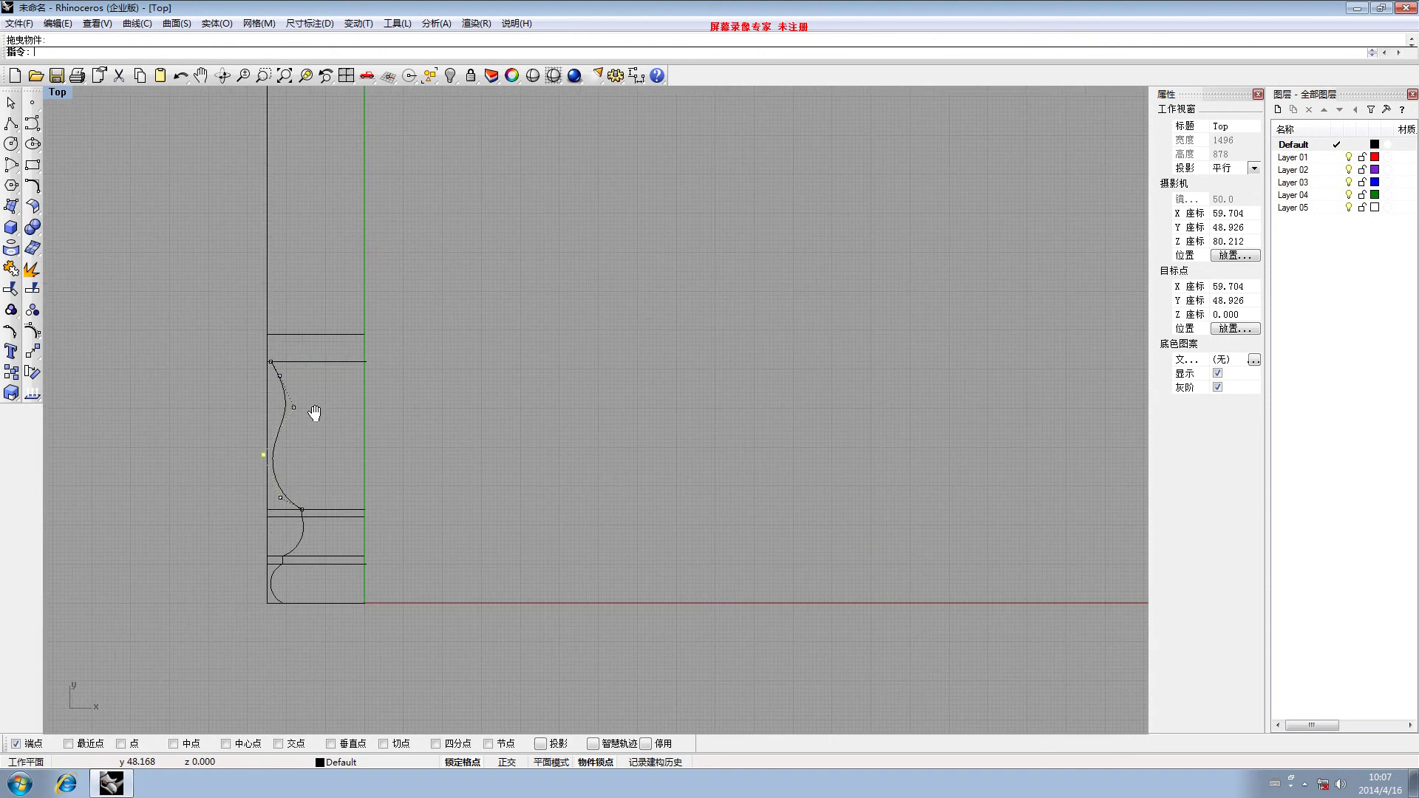
pyautogui.scroll(2, 313, 412)
pyautogui.moveTo(286, 374); pyautogui.dragTo(301, 373)
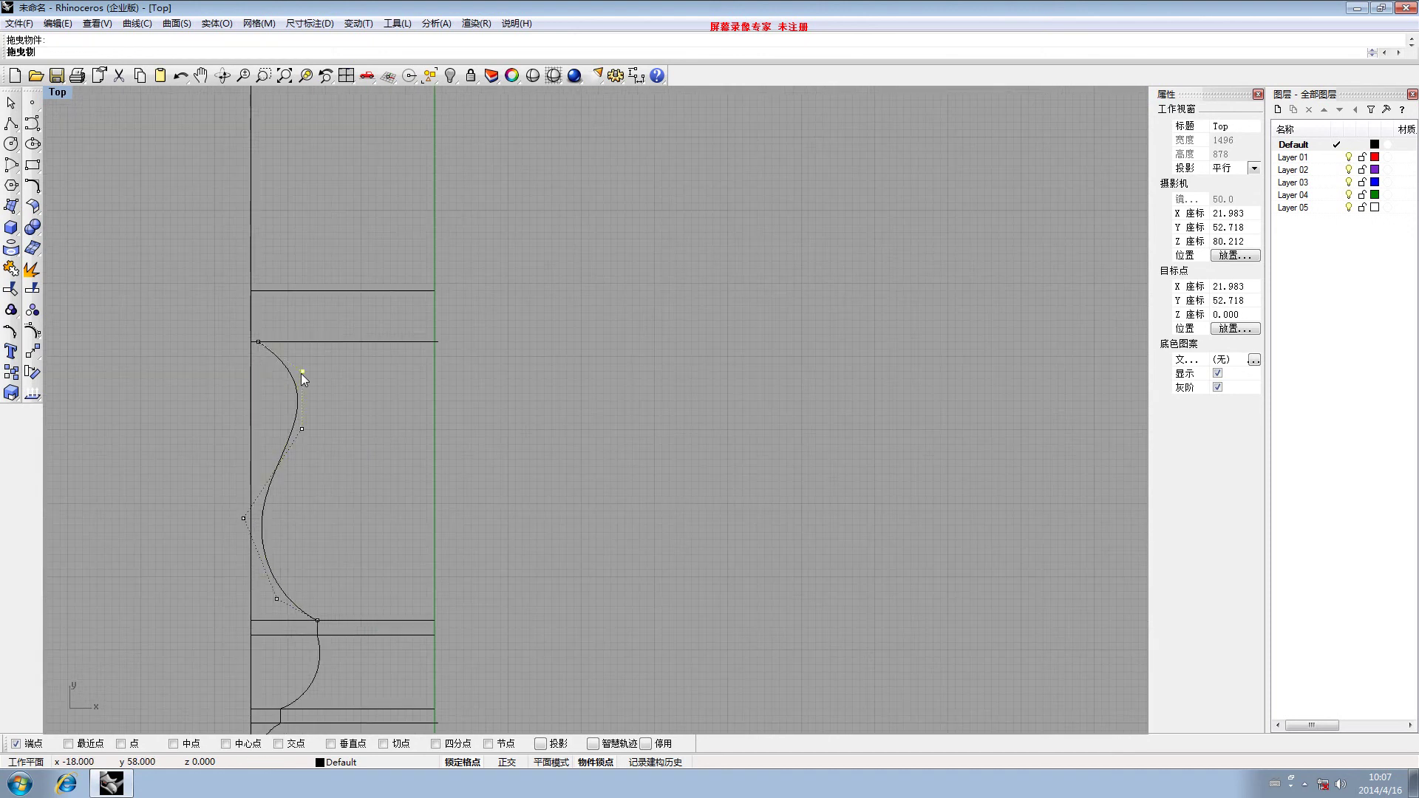
pyautogui.click(303, 430)
pyautogui.moveTo(304, 432); pyautogui.dragTo(316, 440)
pyautogui.moveTo(334, 451); pyautogui.dragTo(344, 457)
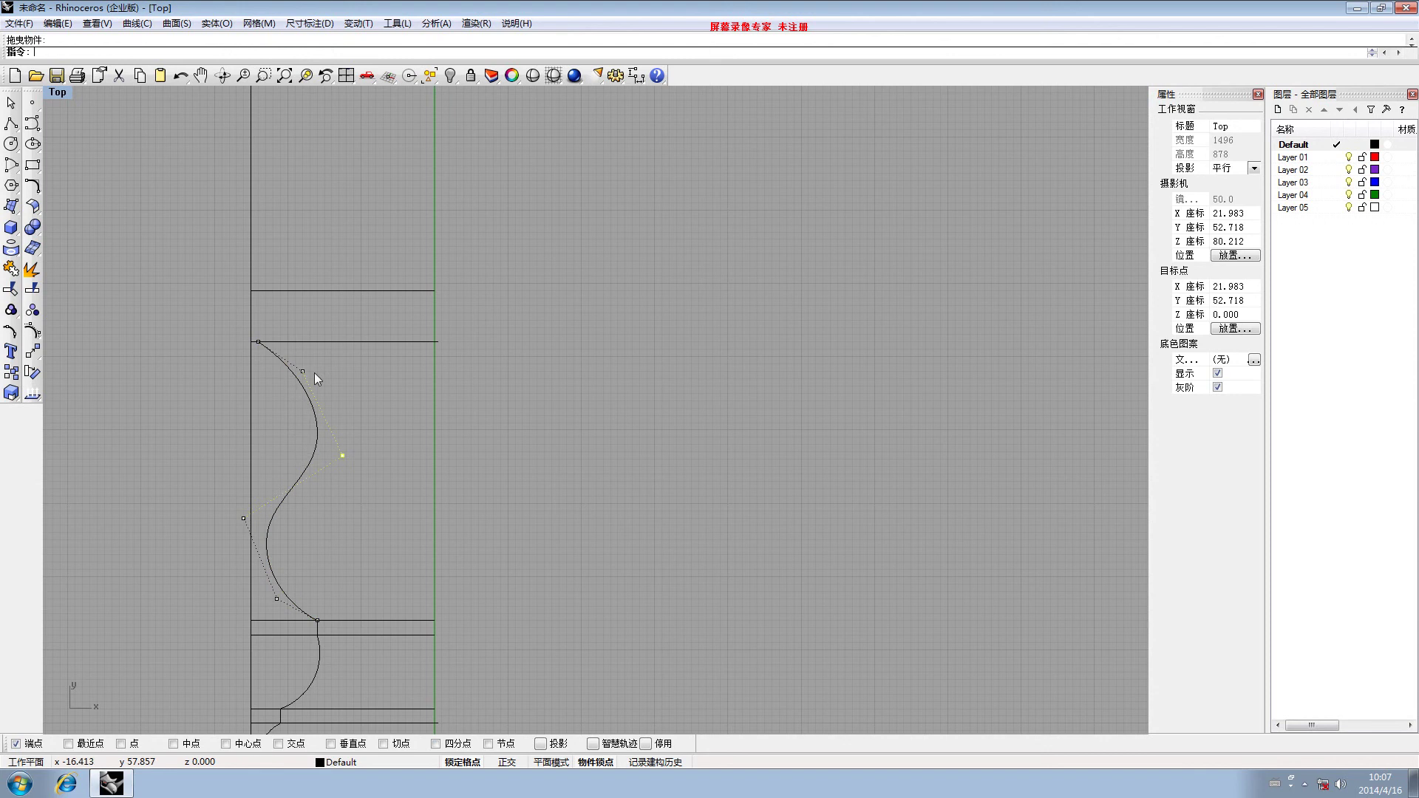
pyautogui.moveTo(303, 371); pyautogui.dragTo(303, 360)
pyautogui.moveTo(341, 457); pyautogui.dragTo(334, 452)
pyautogui.click(309, 362)
# Refine the S-curve by moving its two lower interior control points farther outward and slightly raising the upper one nearest its middle
pyautogui.scroll(-5, 277, 414)
pyautogui.scroll(5, 266, 495)
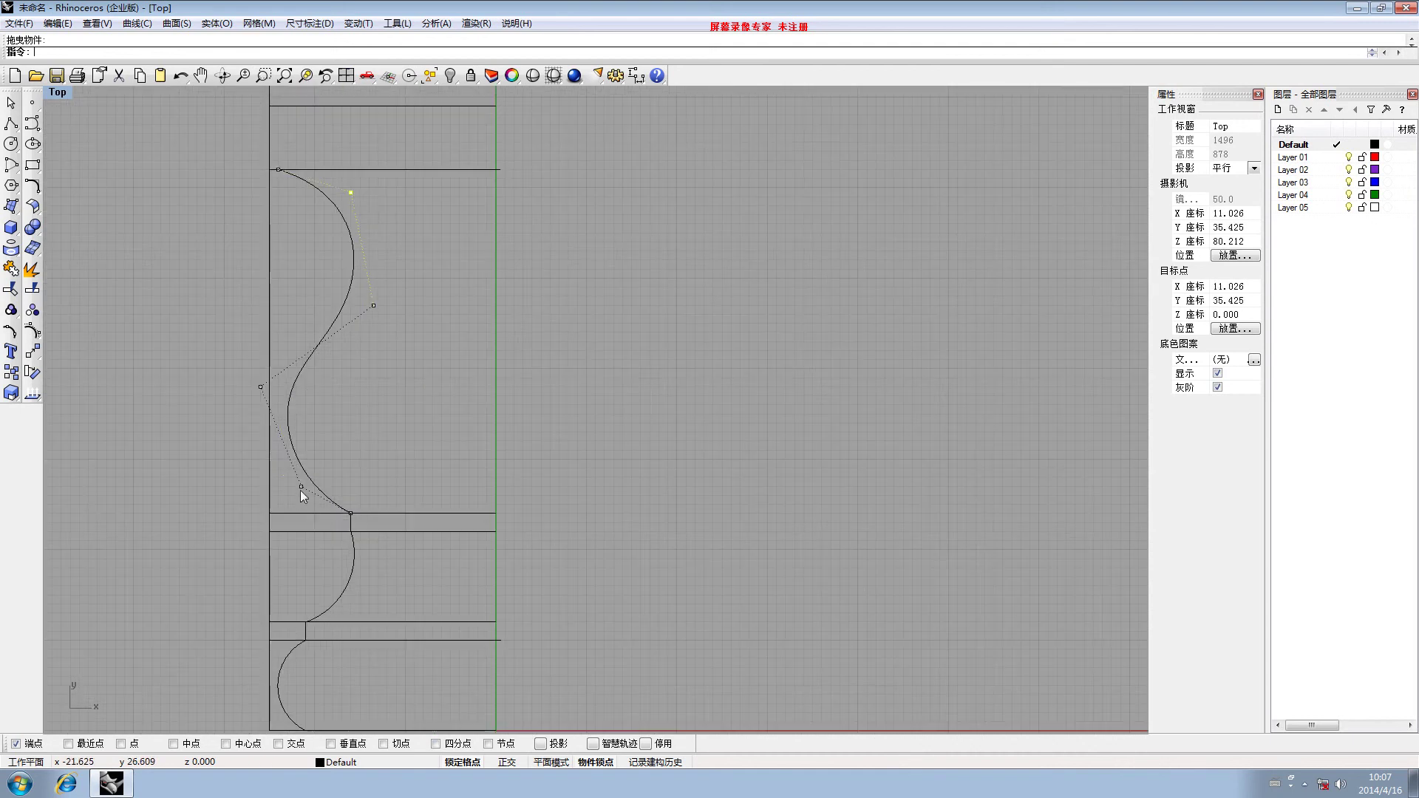
pyautogui.moveTo(300, 490); pyautogui.dragTo(283, 488)
pyautogui.moveTo(260, 385); pyautogui.dragTo(256, 370)
pyautogui.scroll(-5, 347, 367)
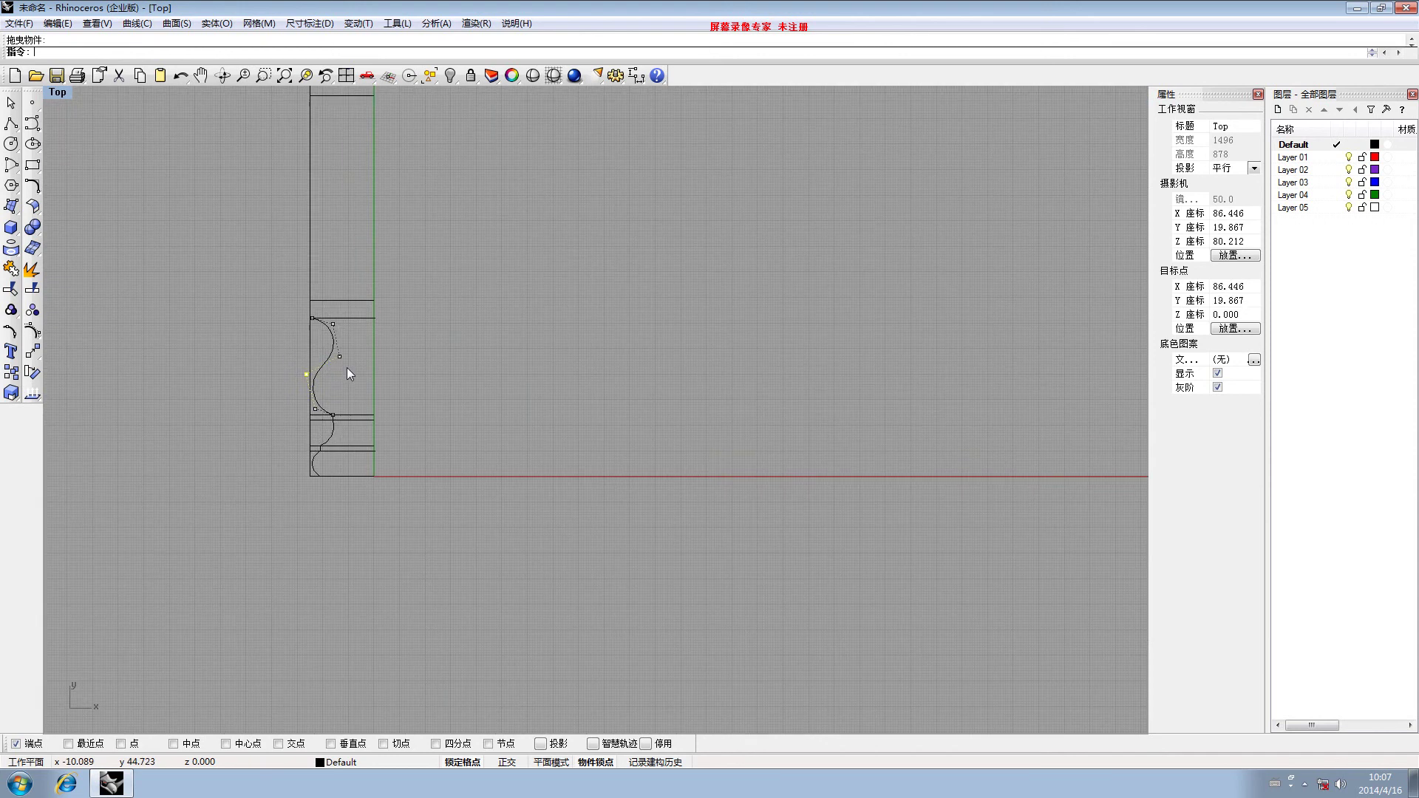
pyautogui.scroll(3, 339, 401)
pyautogui.scroll(3, 330, 395)
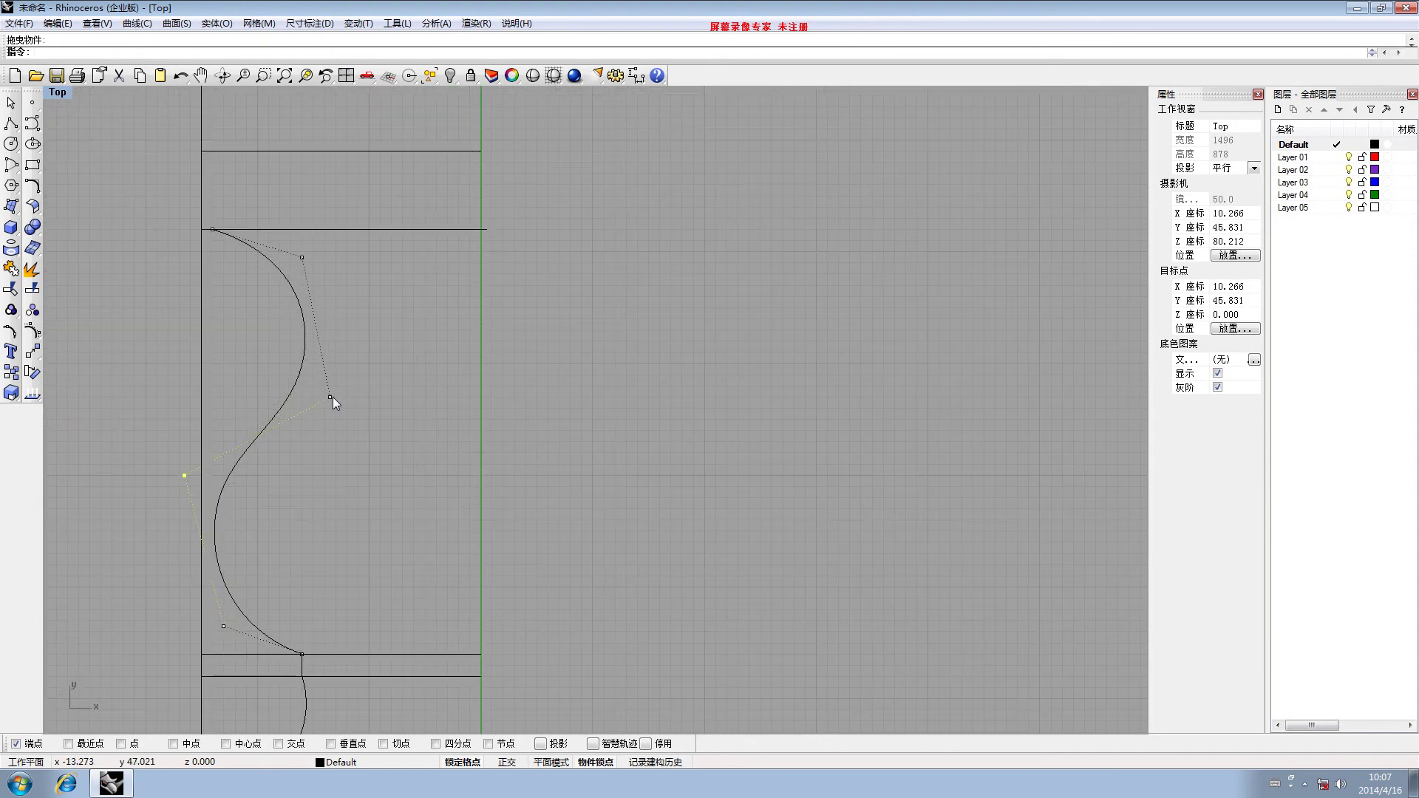
pyautogui.moveTo(326, 387); pyautogui.dragTo(325, 384)
pyautogui.scroll(-4, 291, 440)
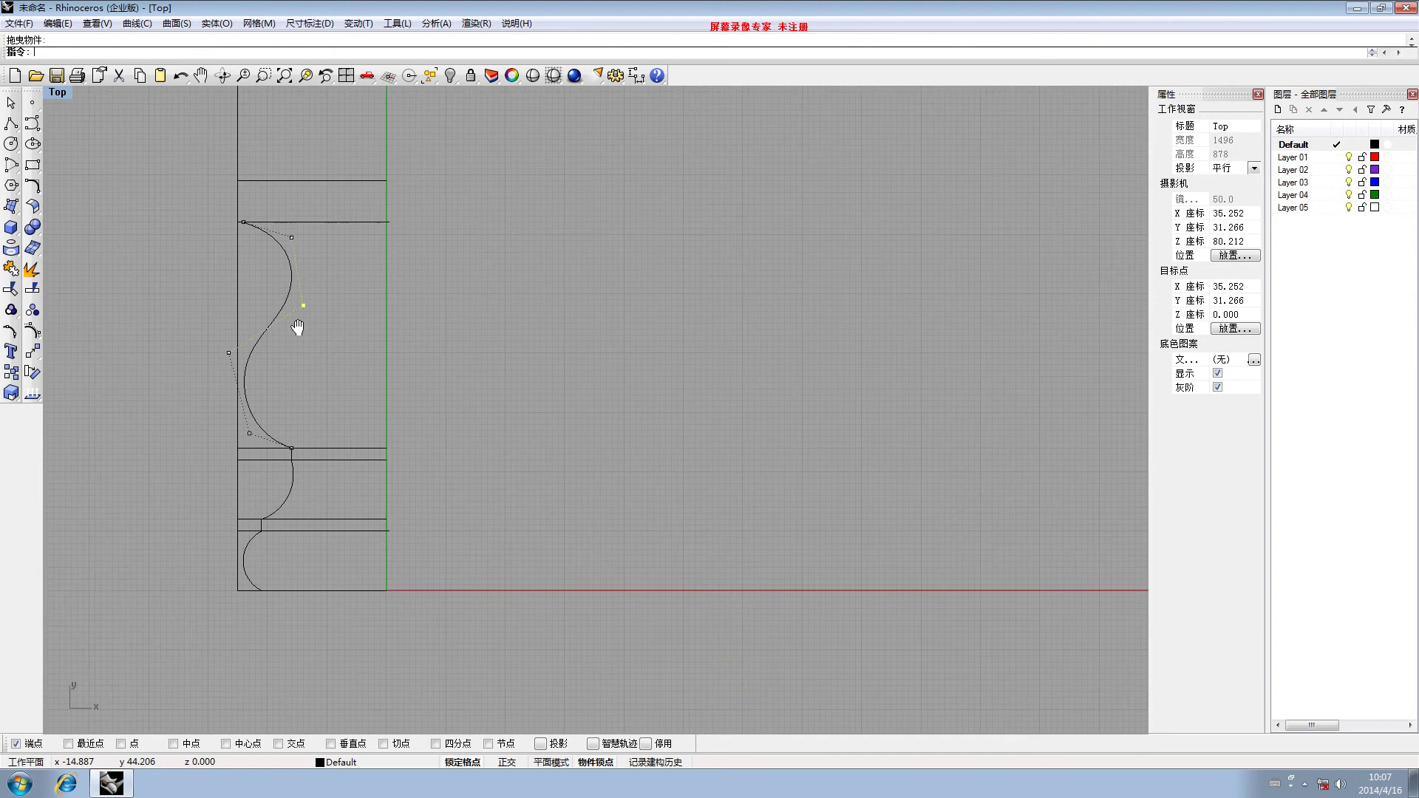
pyautogui.scroll(-2, 342, 334)
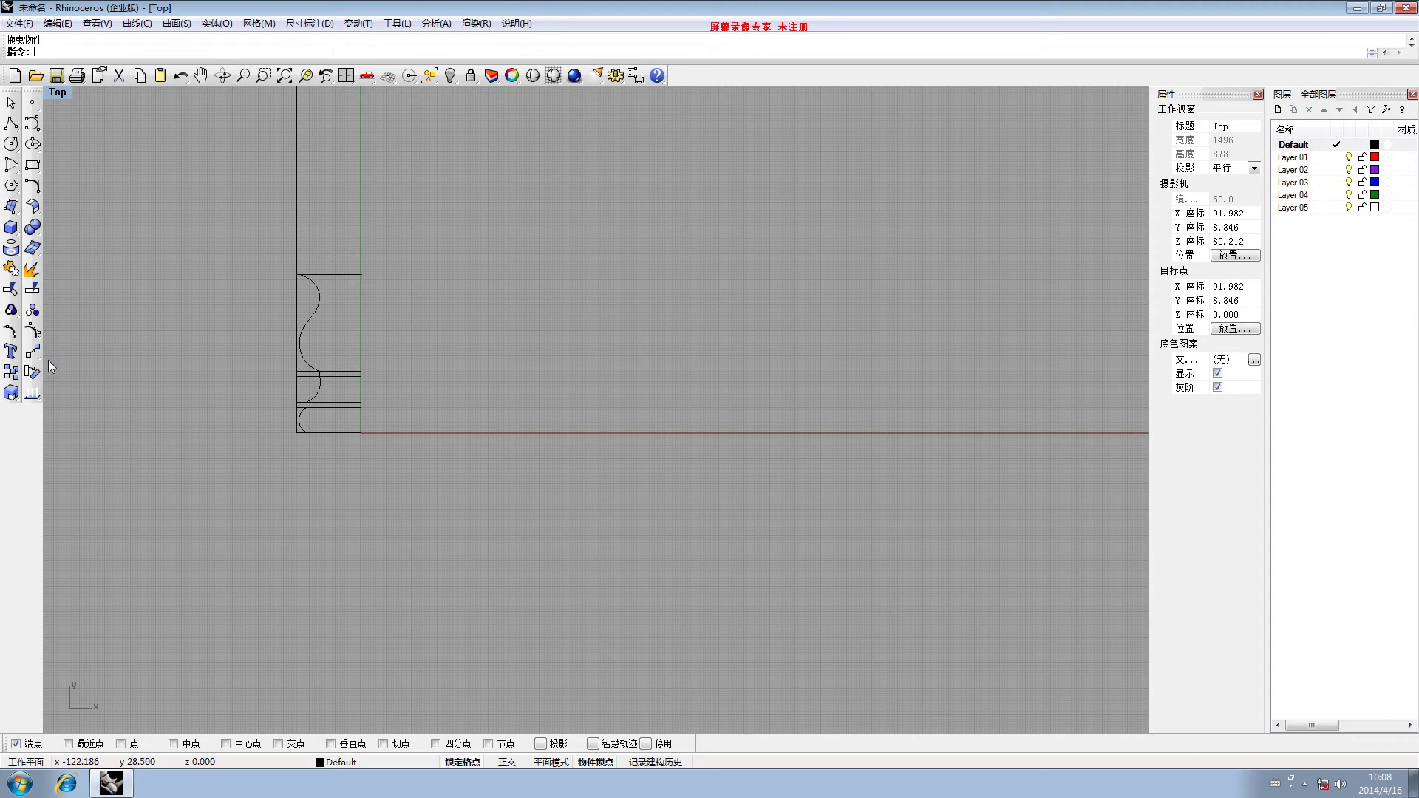
# Draw an arc from the S-curve's upper end to about (-19, 69) on the division line above, bulging toward the outer edge
pyautogui.moveTo(354, 278); pyautogui.dragTo(347, 325, button='right')
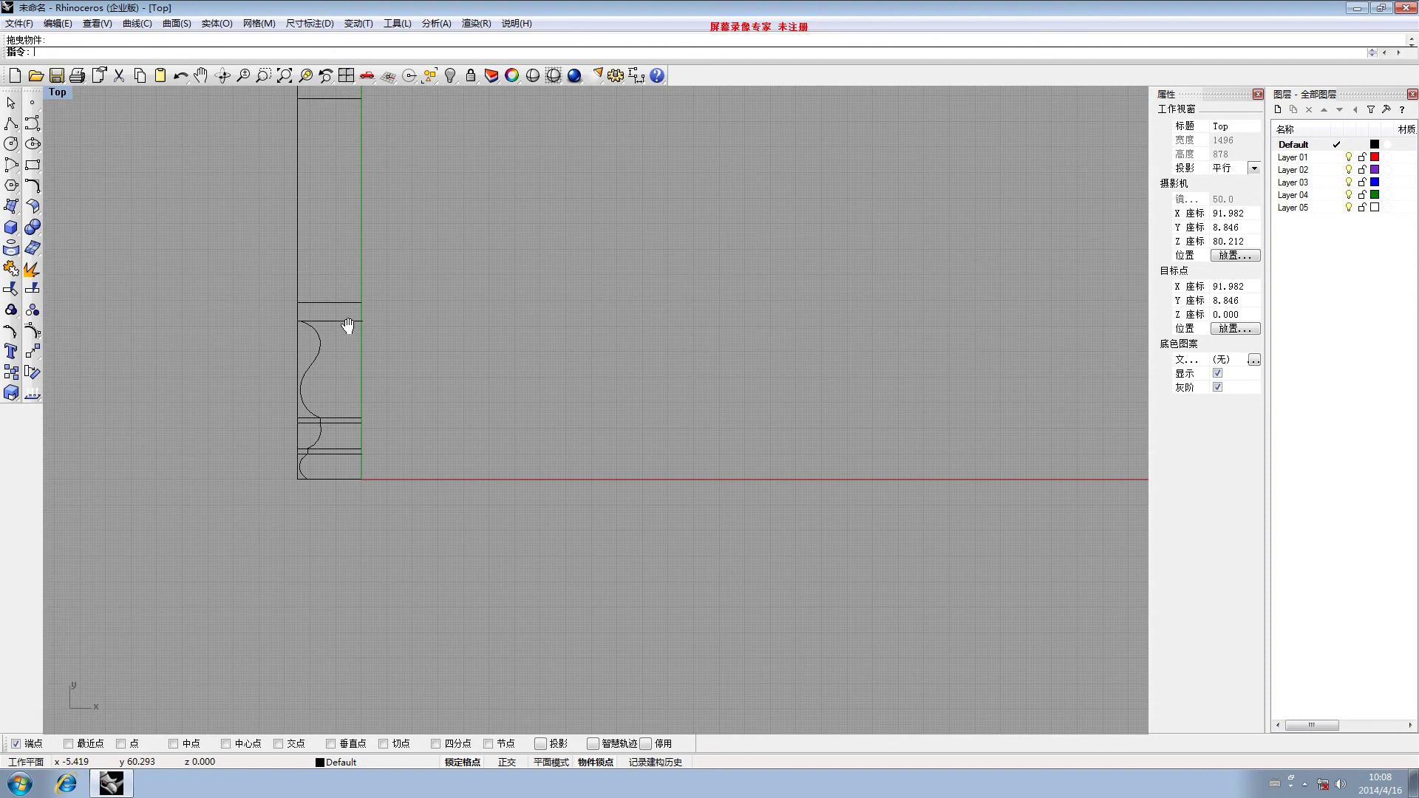
pyautogui.scroll(2, 299, 336)
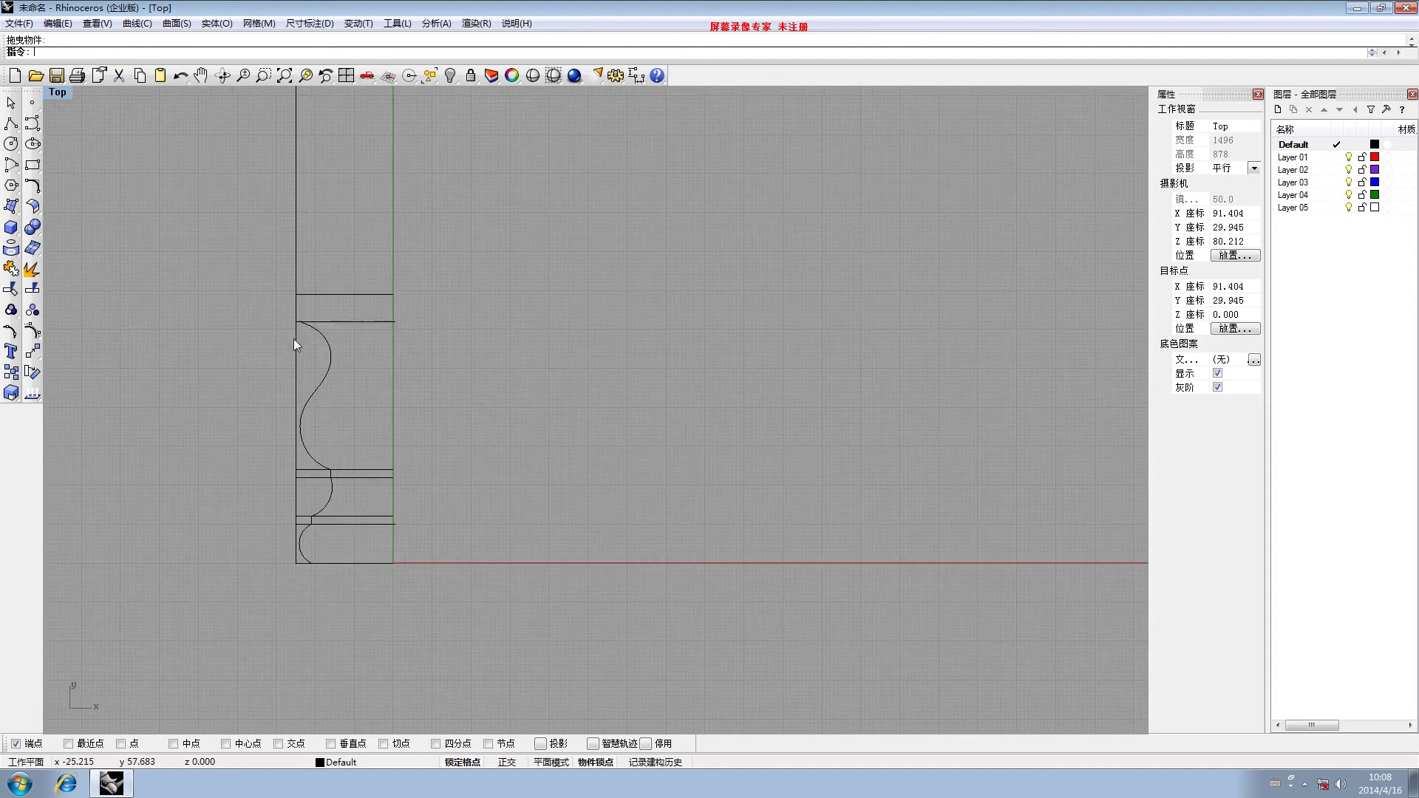
pyautogui.click(11, 164)
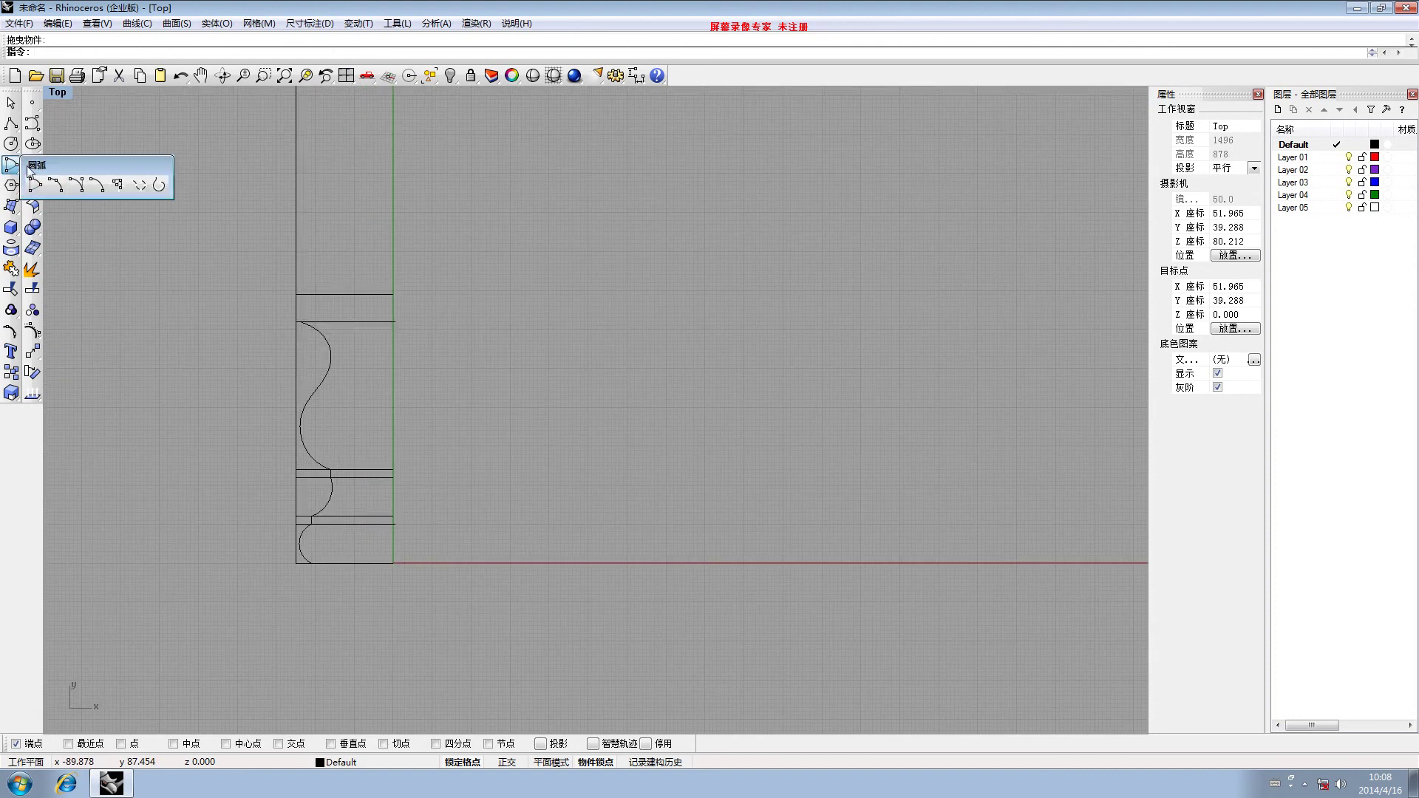
pyautogui.click(80, 186)
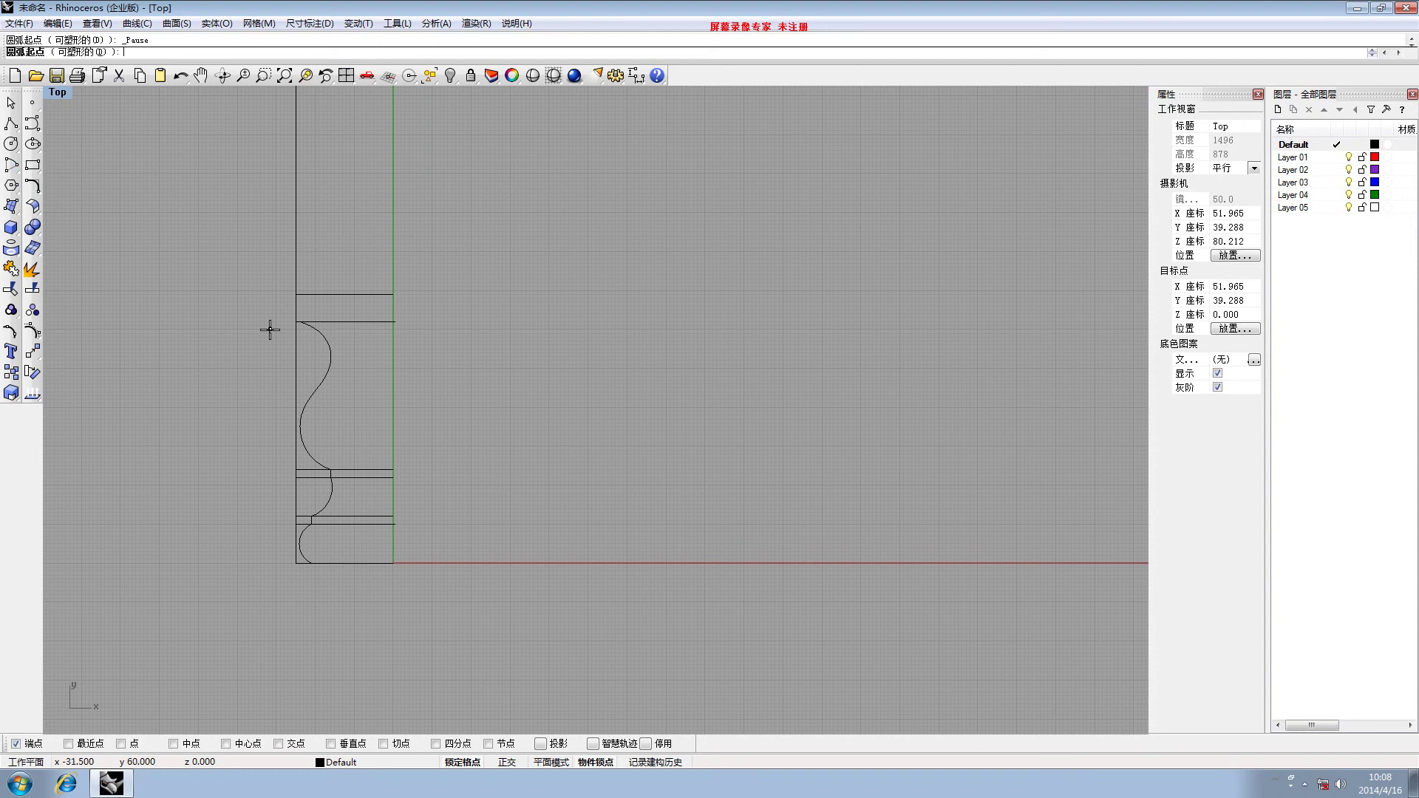
pyautogui.scroll(2, 288, 323)
pyautogui.click(311, 316)
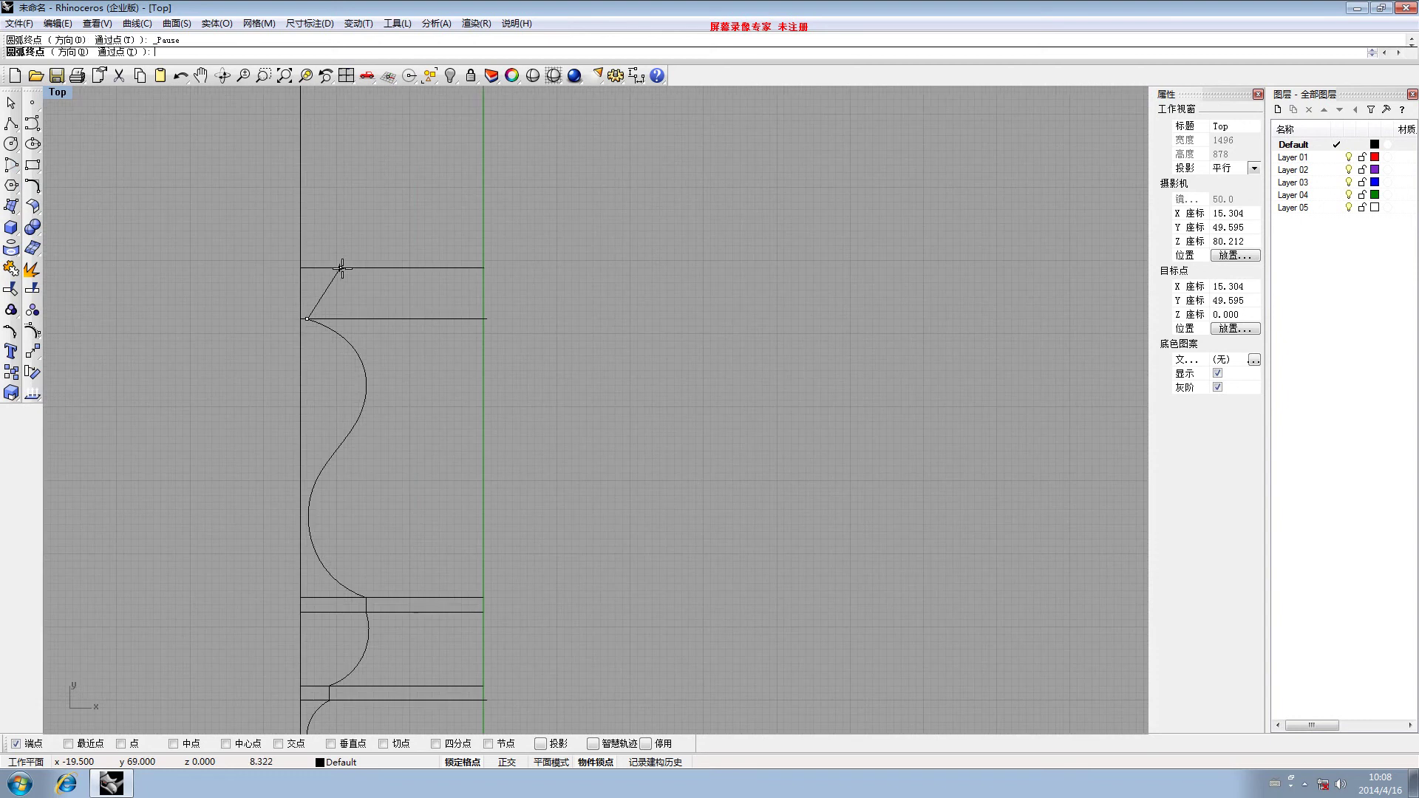
pyautogui.scroll(2, 343, 268)
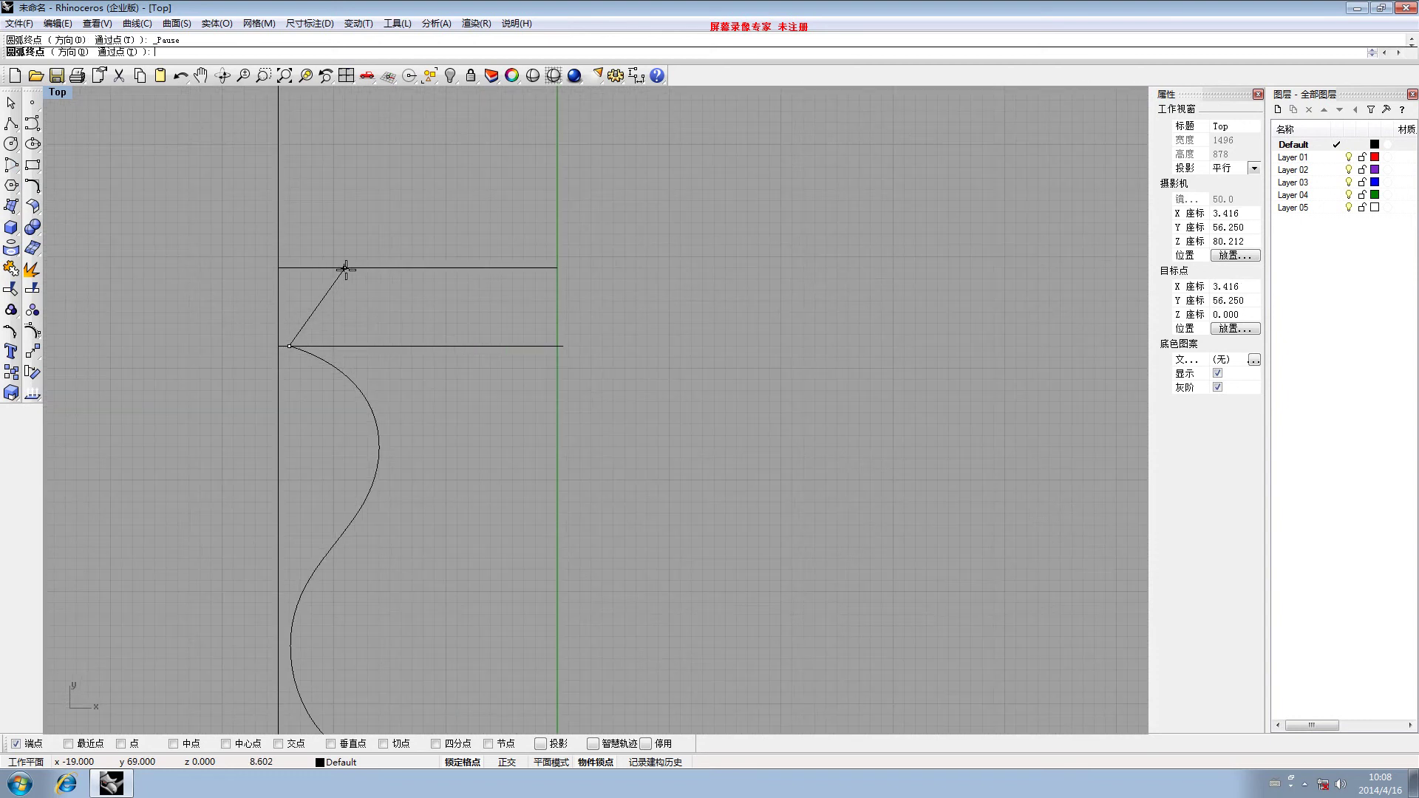
pyautogui.click(345, 268)
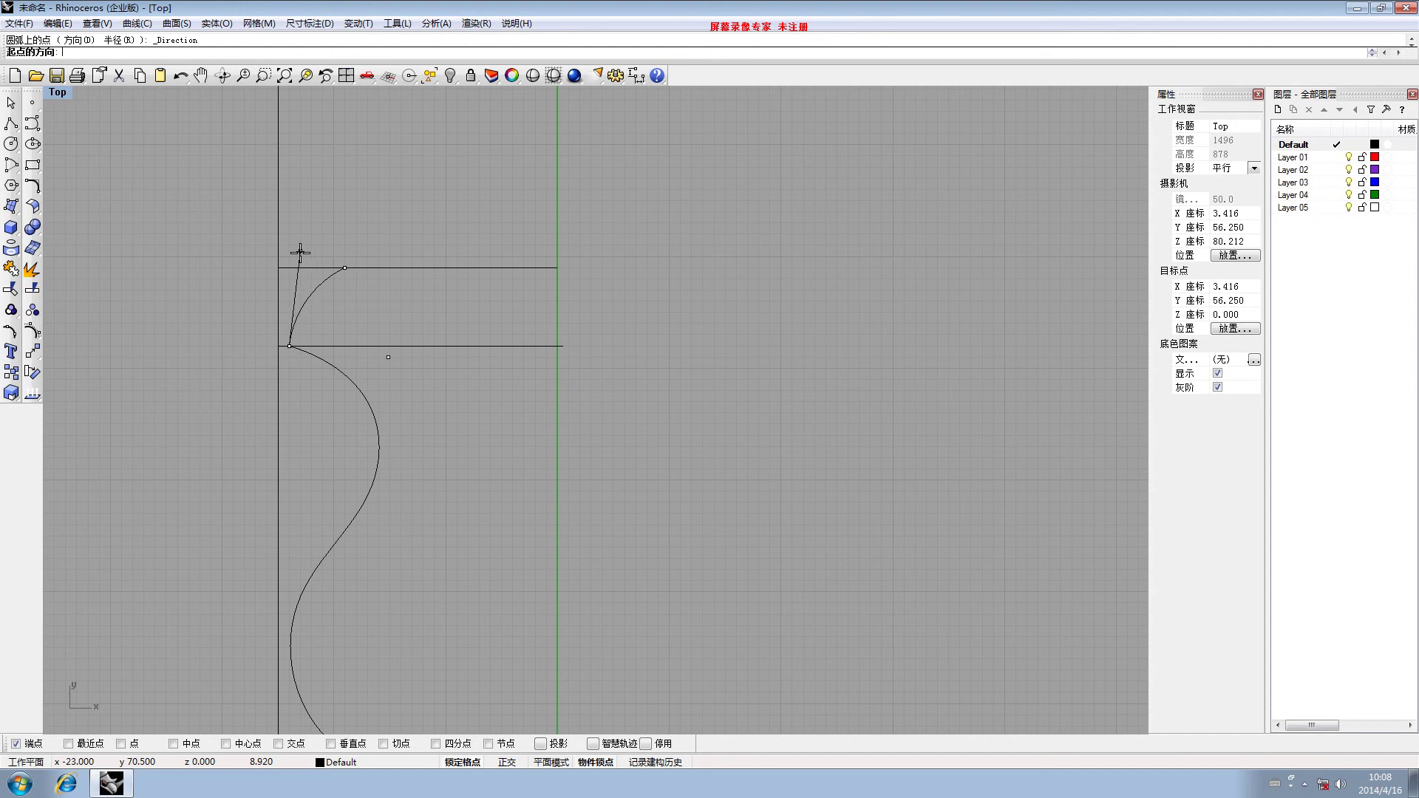
pyautogui.click(296, 251)
pyautogui.scroll(-5, 331, 284)
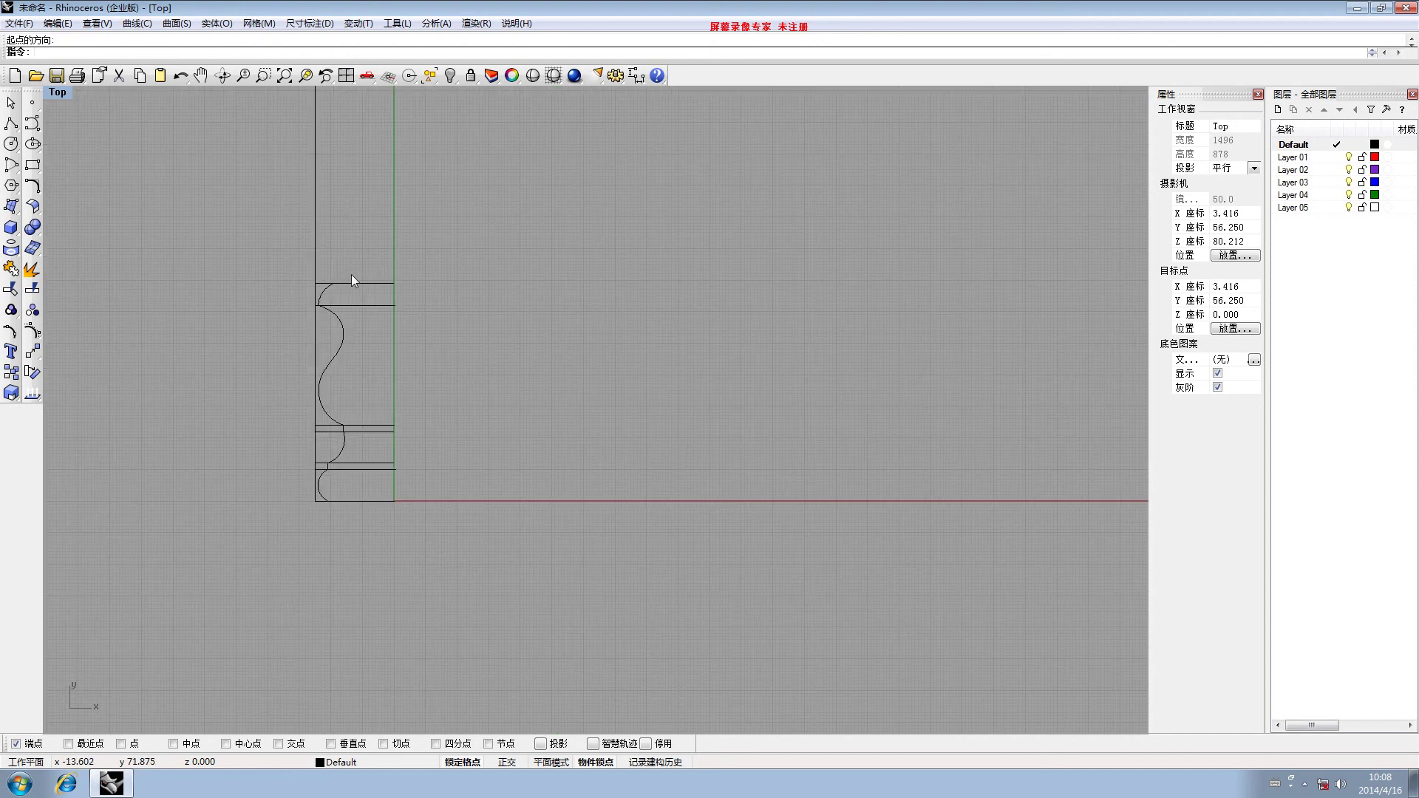
# Draw an arc about 10 units tall across the next band's lower compartment, from (-20, 149) to (-20, 159), bulging toward the outer edge
pyautogui.scroll(-2, 342, 258)
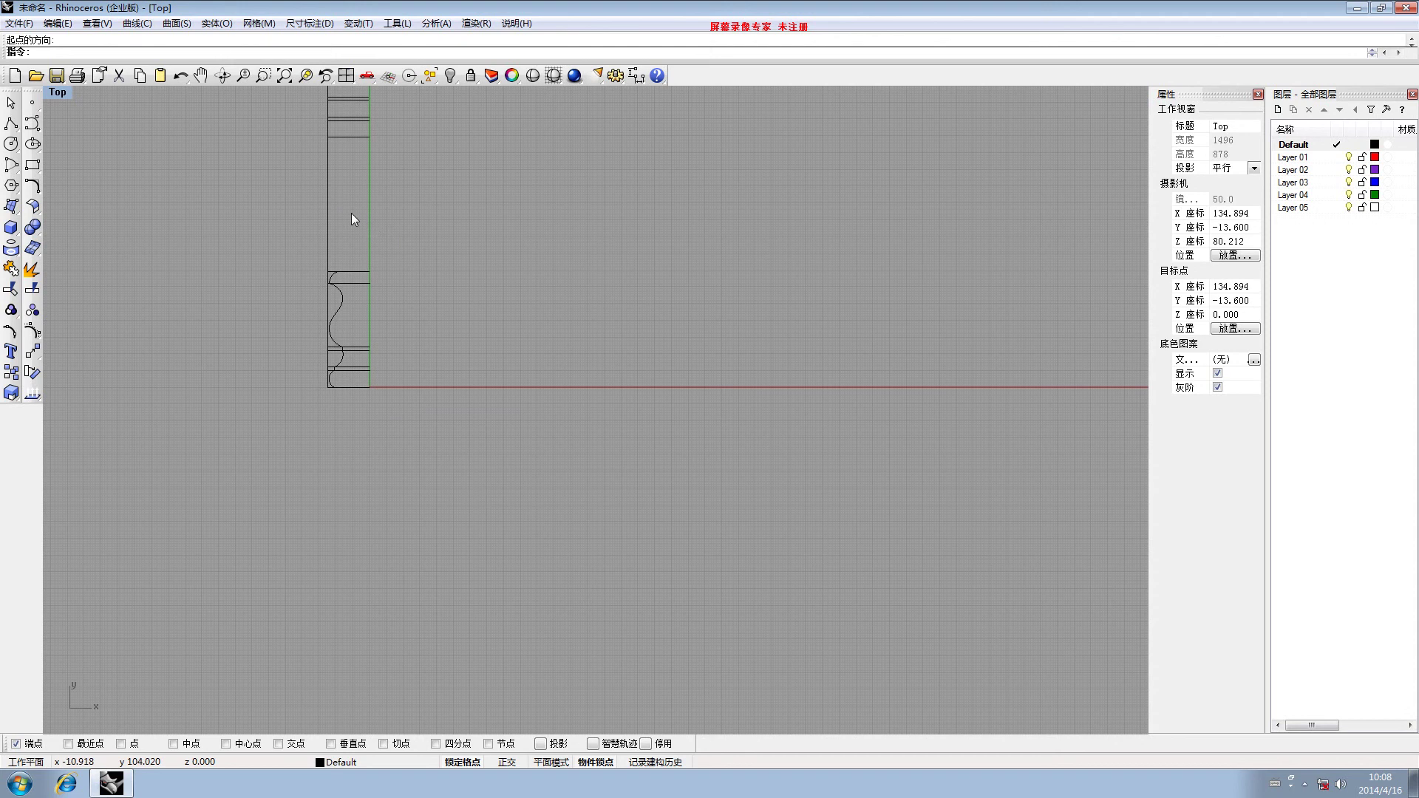
pyautogui.moveTo(352, 215)
pyautogui.mouseDown(button='right')
pyautogui.moveTo(320, 271)
pyautogui.moveTo(310, 212)
pyautogui.mouseUp(button='right')
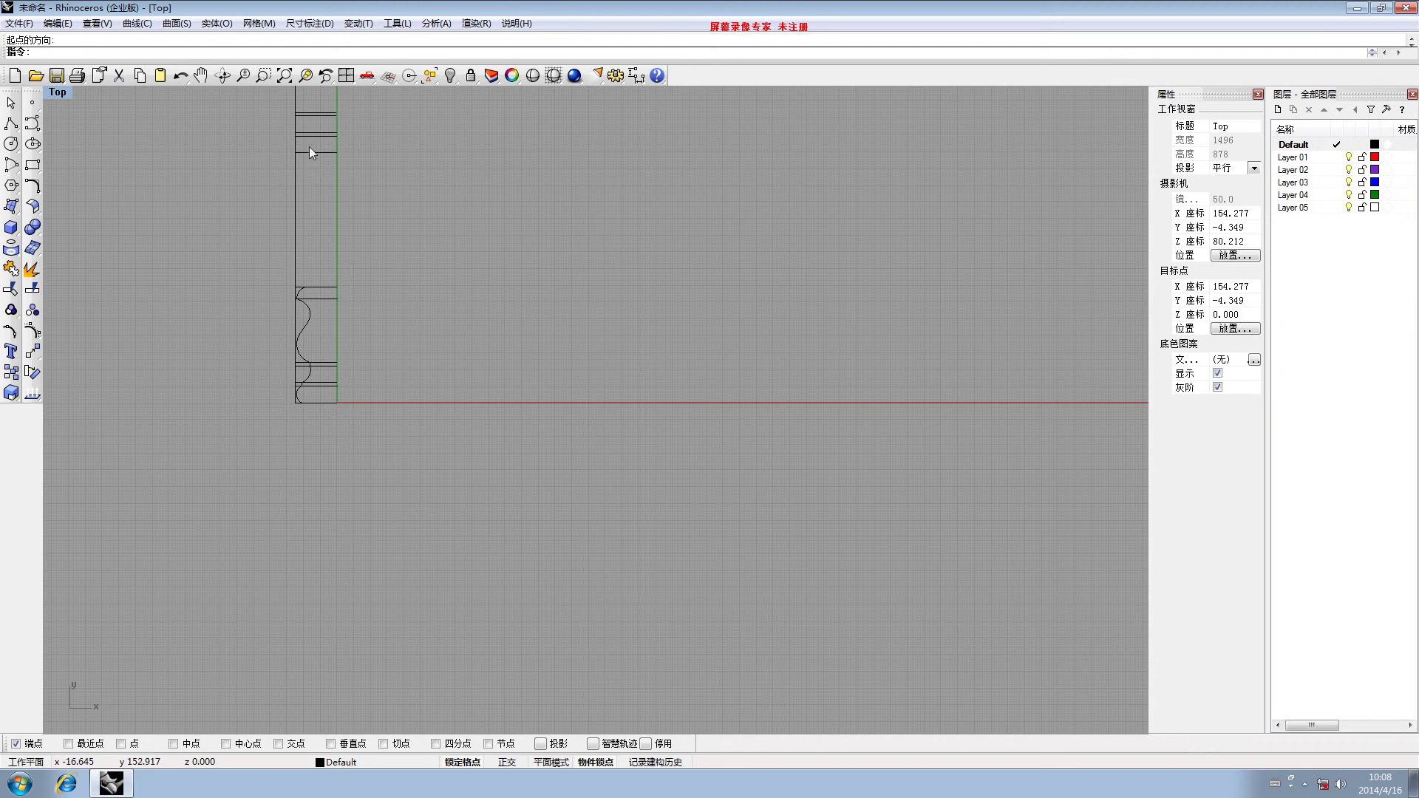
pyautogui.moveTo(316, 144); pyautogui.dragTo(296, 346, button='right')
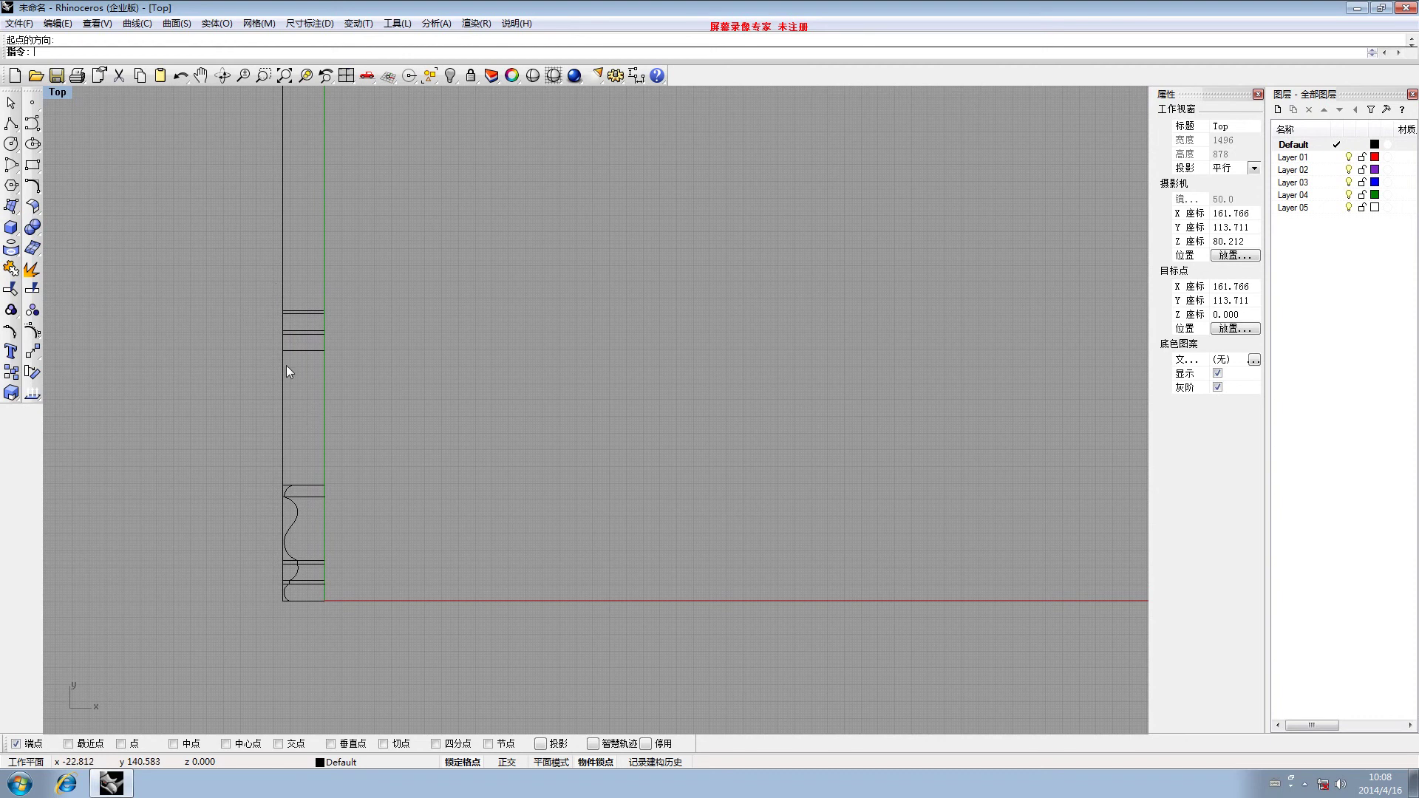
pyautogui.scroll(4, 296, 354)
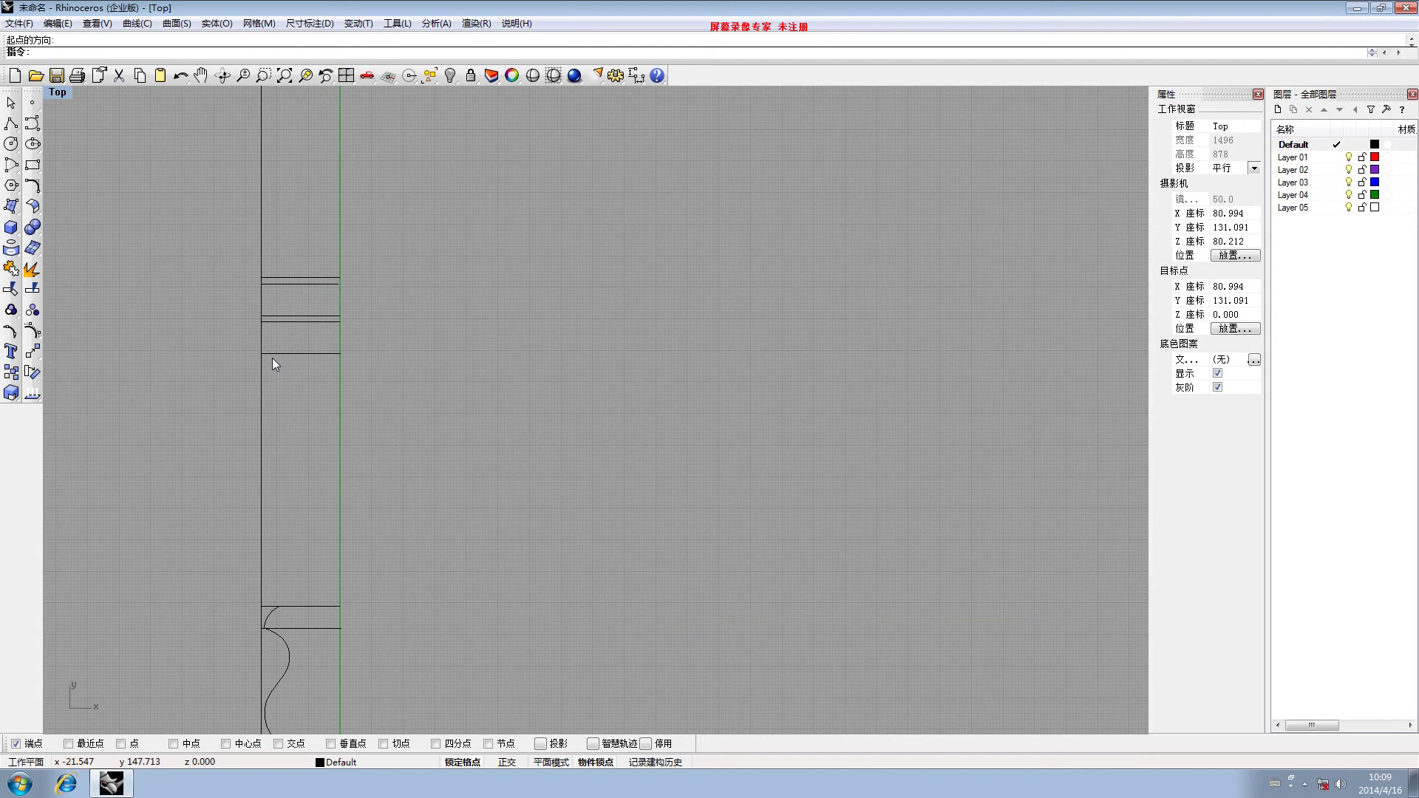
pyautogui.scroll(4, 272, 357)
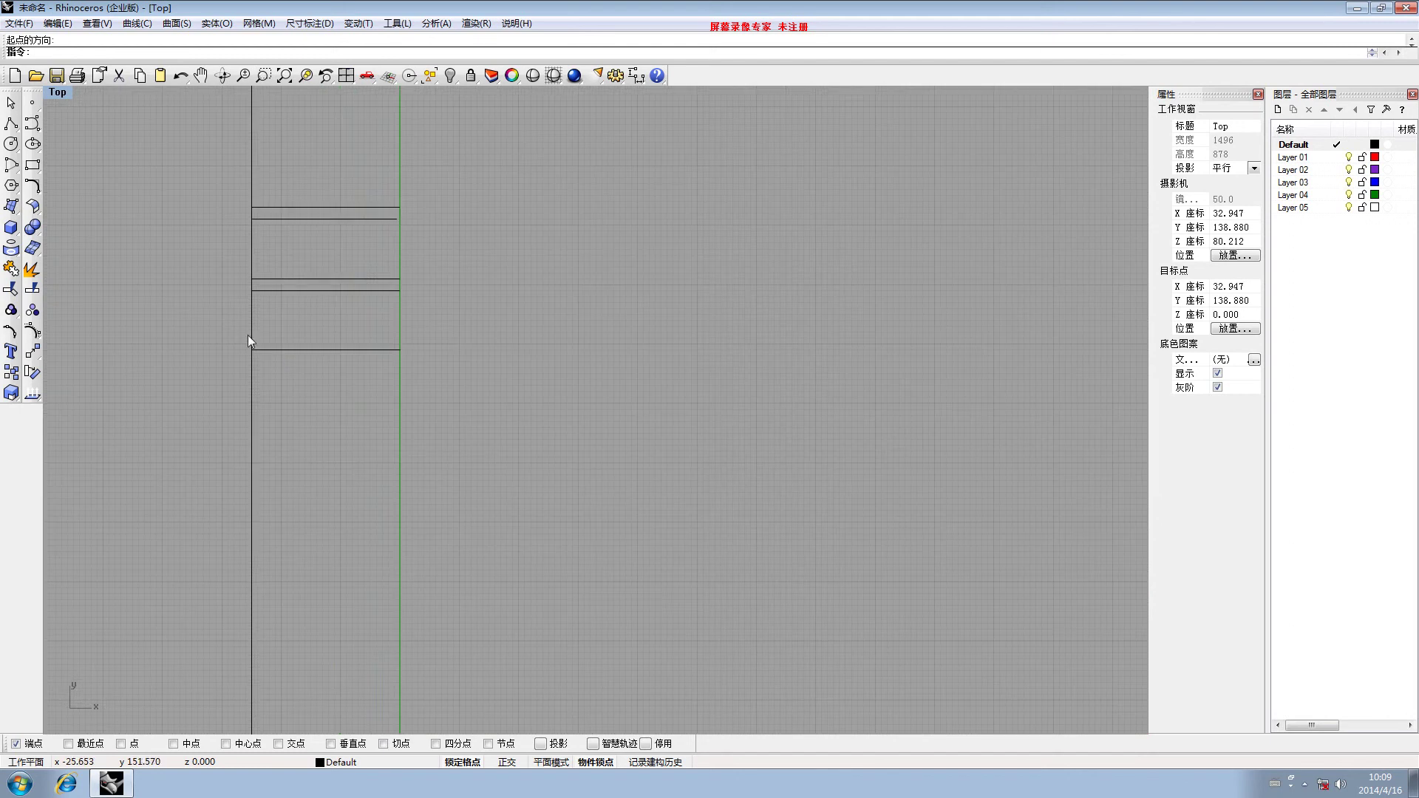
pyautogui.scroll(-5, 185, 344)
pyautogui.moveTo(201, 383); pyautogui.dragTo(175, 446, button='right')
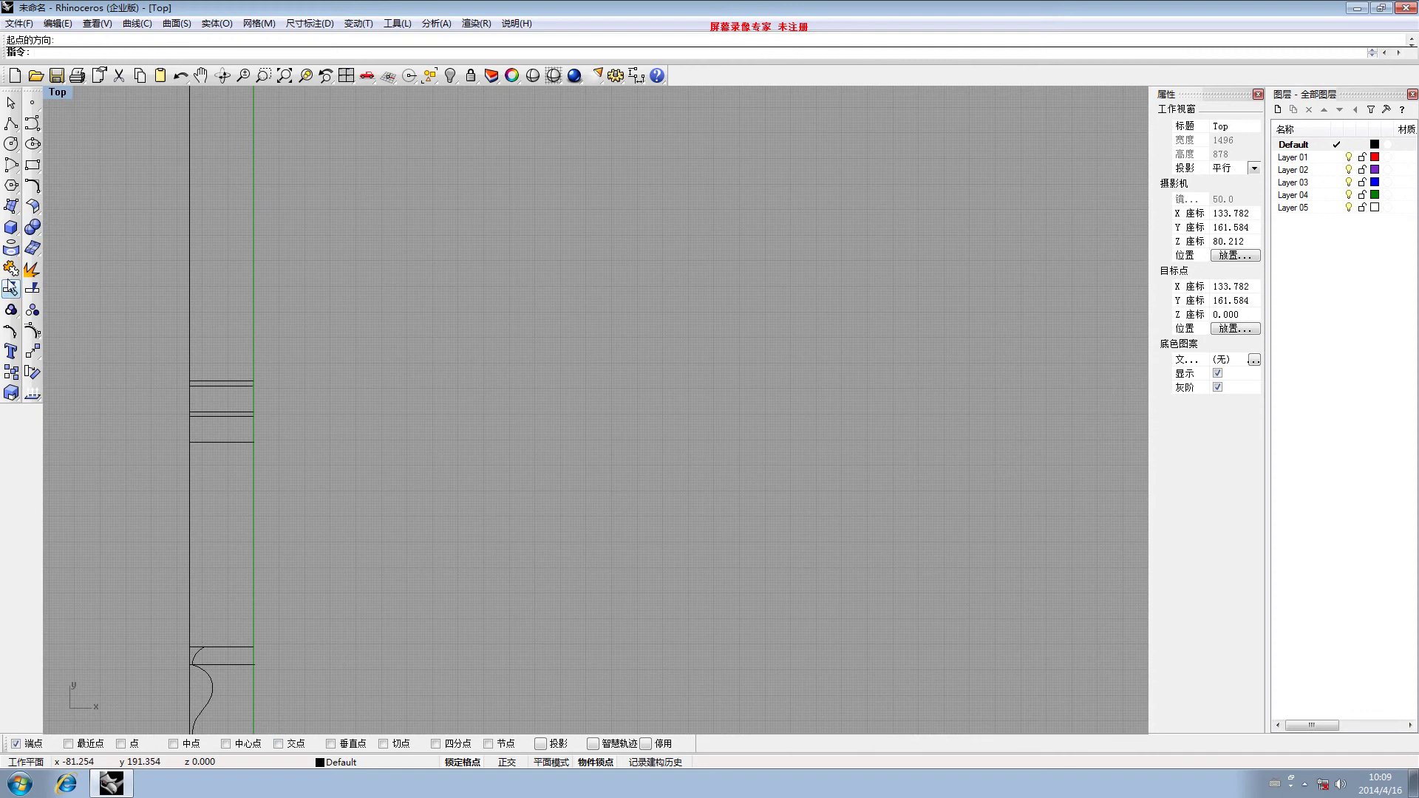
pyautogui.click(11, 165)
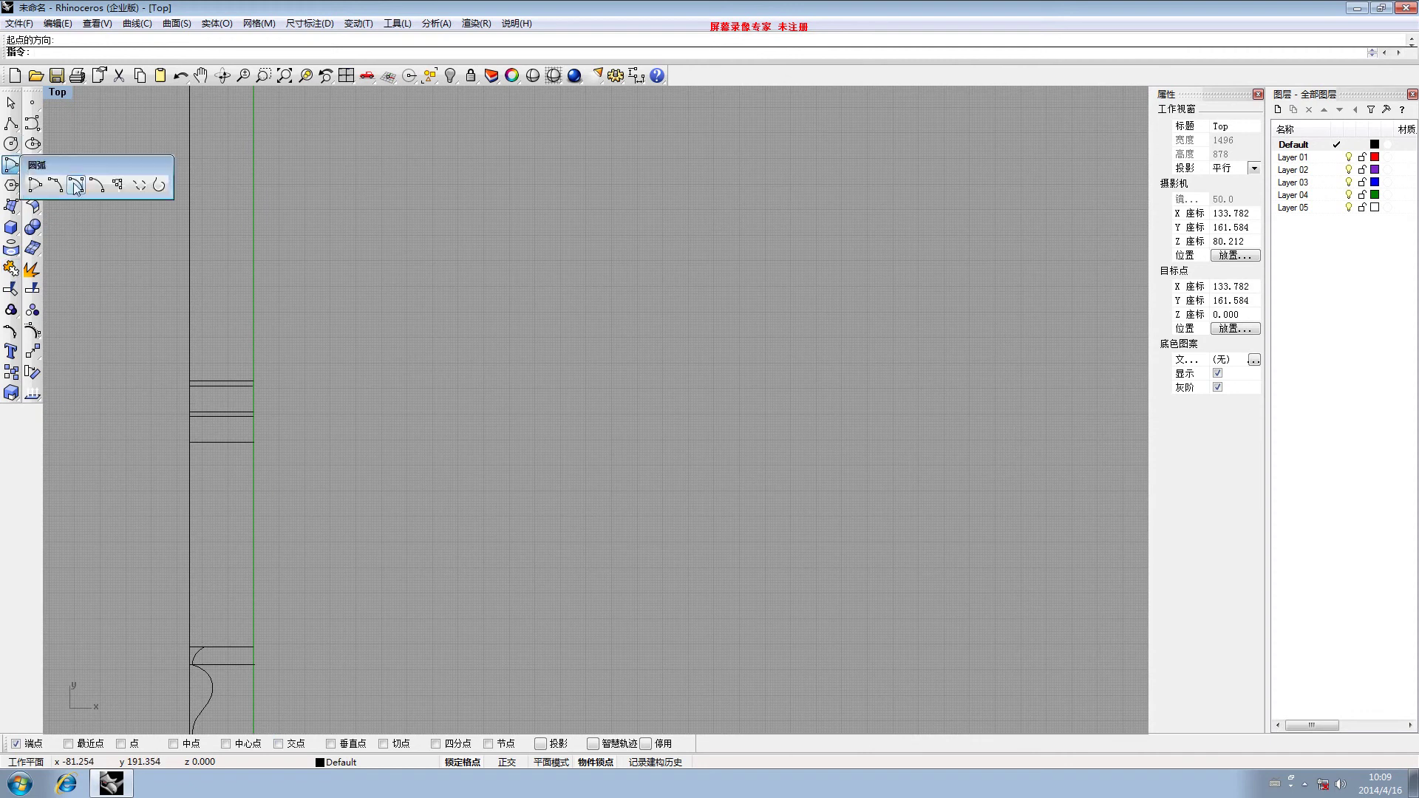
pyautogui.click(77, 185)
pyautogui.scroll(10, 202, 441)
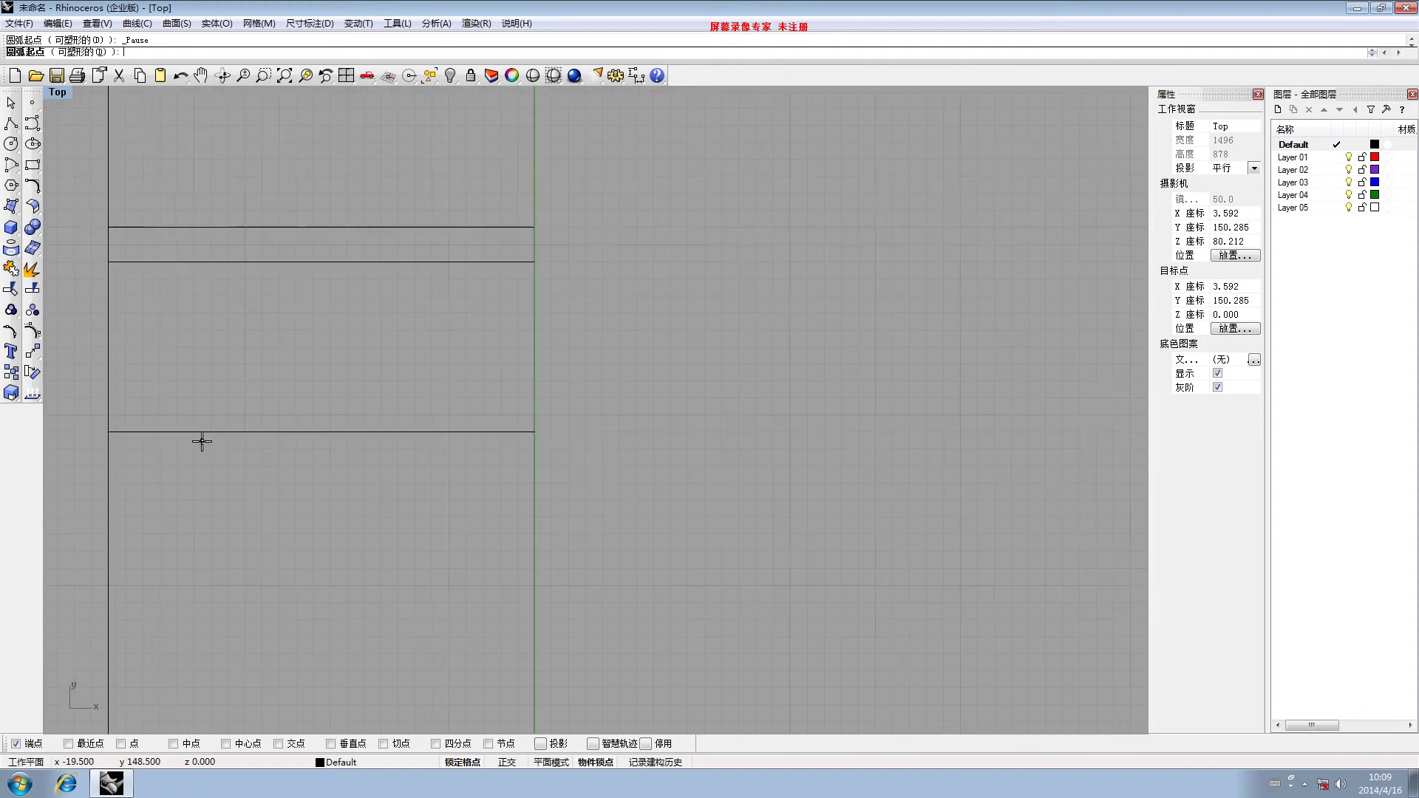
pyautogui.click(280, 417)
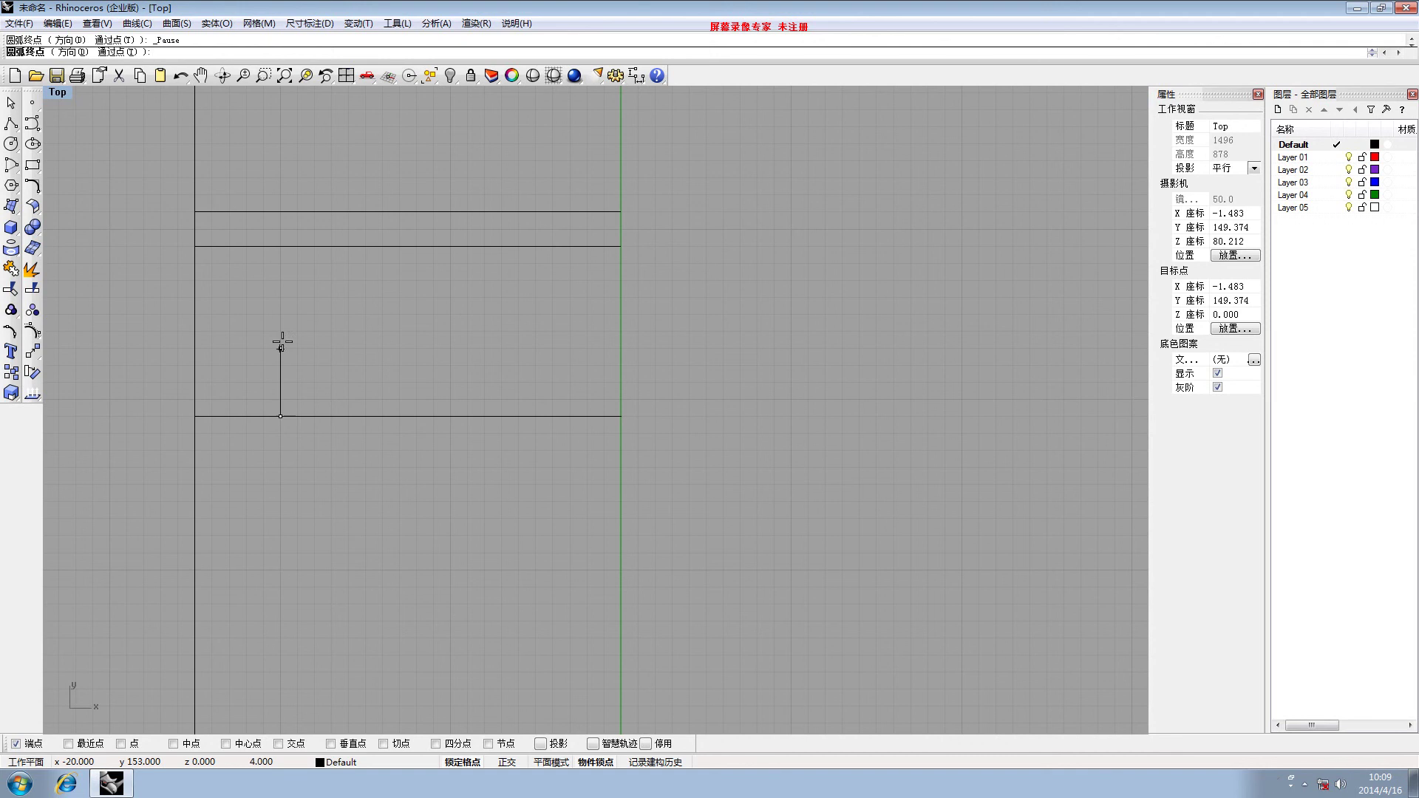
pyautogui.click(280, 246)
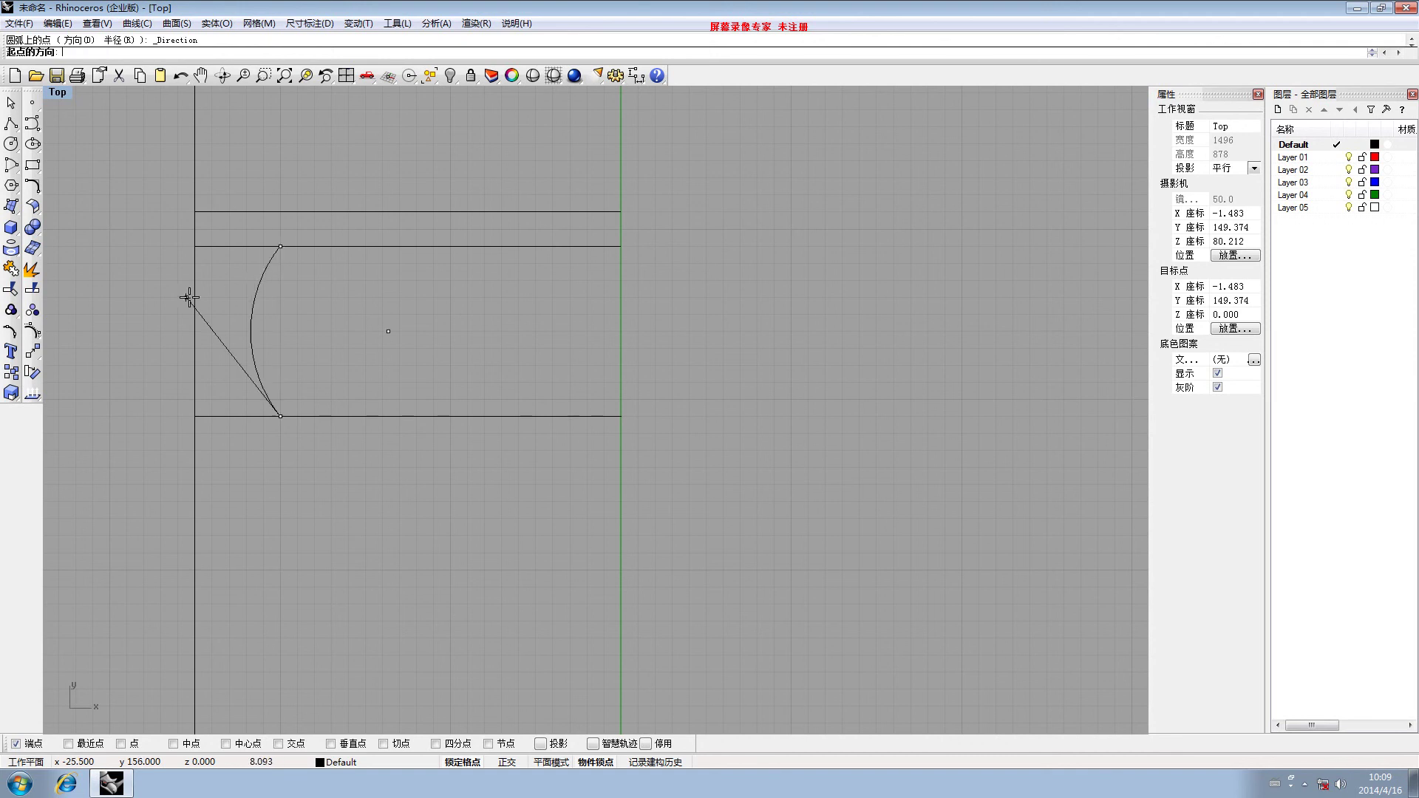
pyautogui.click(155, 390)
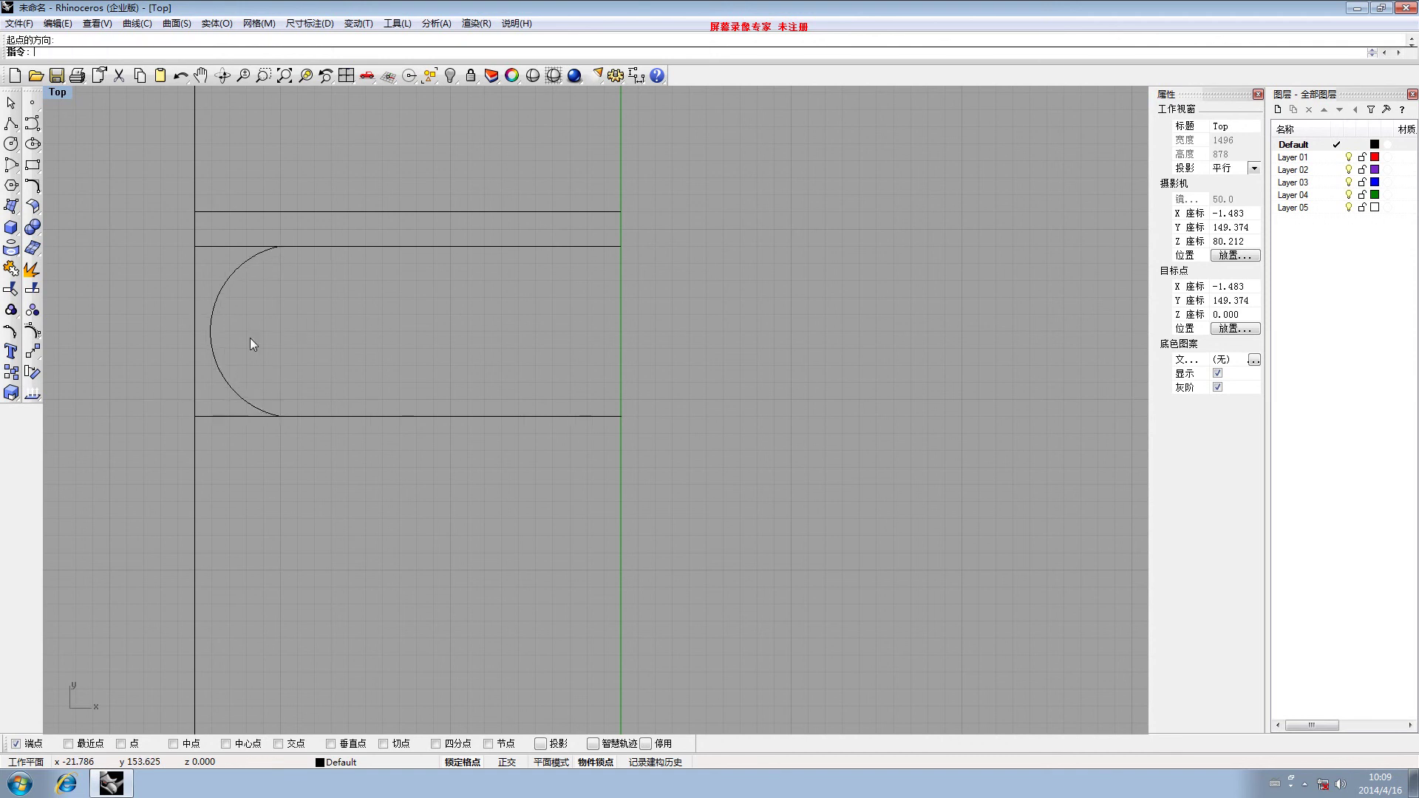
# Draw a vertical 2-unit line from the new arc's upper end to the division line above it
pyautogui.scroll(-6, 285, 328)
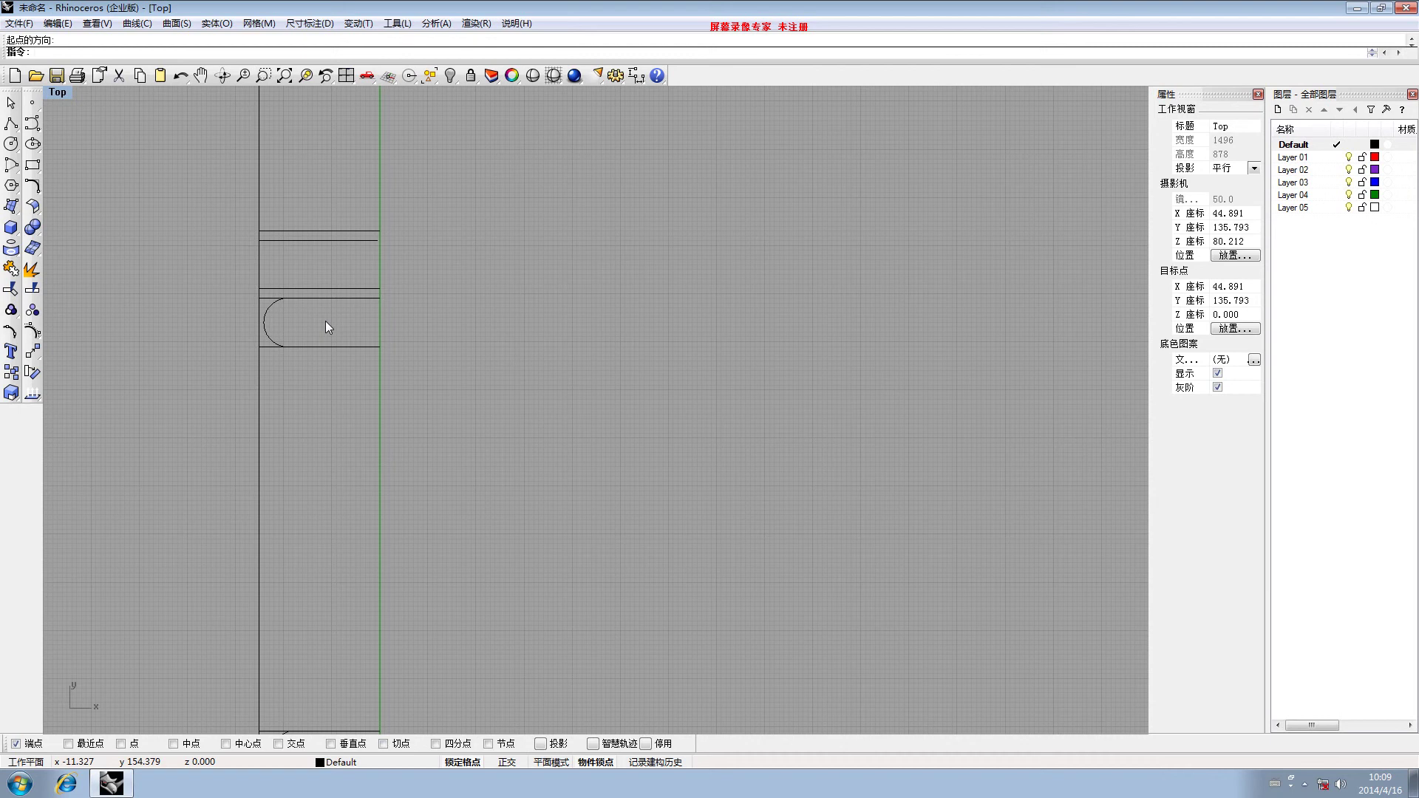
pyautogui.click(12, 125)
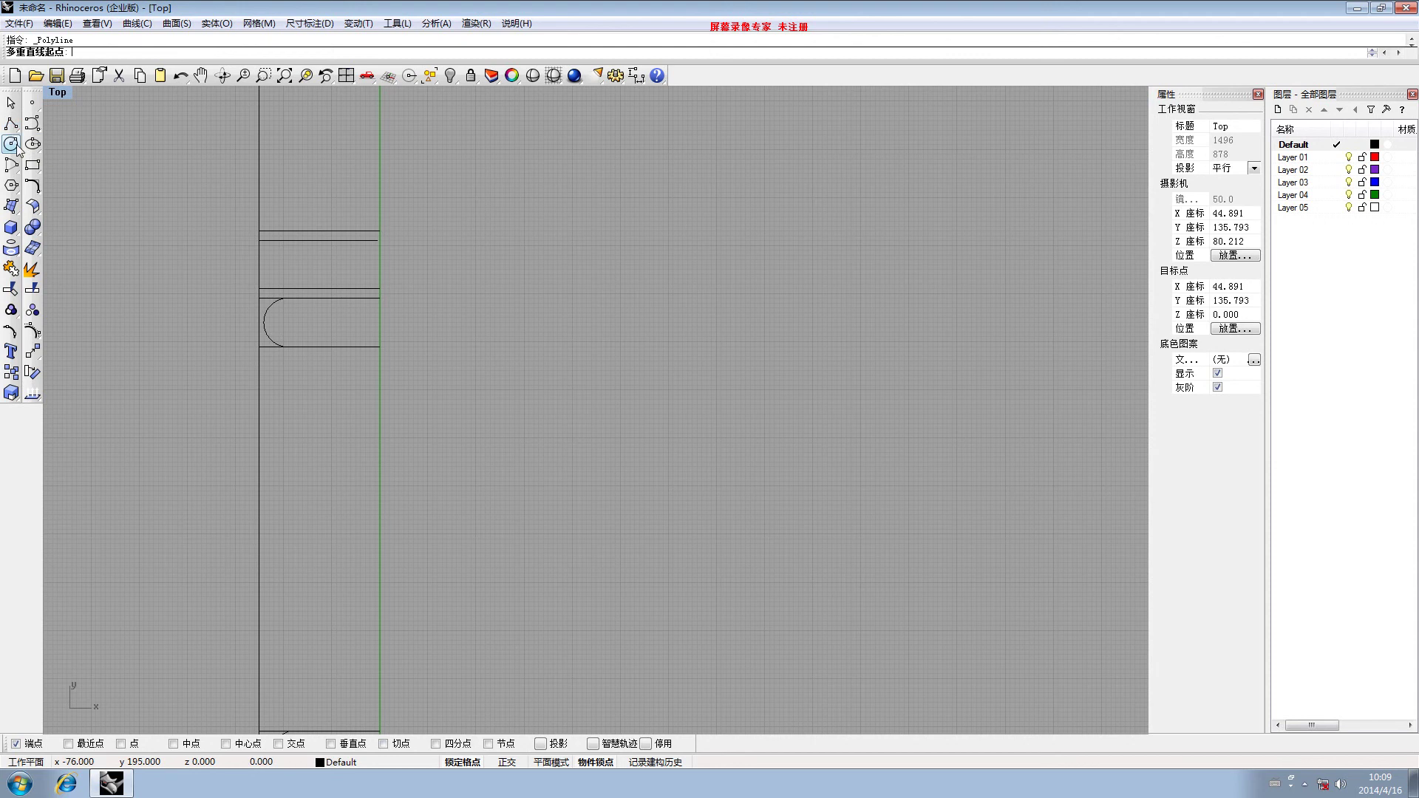
pyautogui.scroll(3, 278, 299)
pyautogui.click(289, 290)
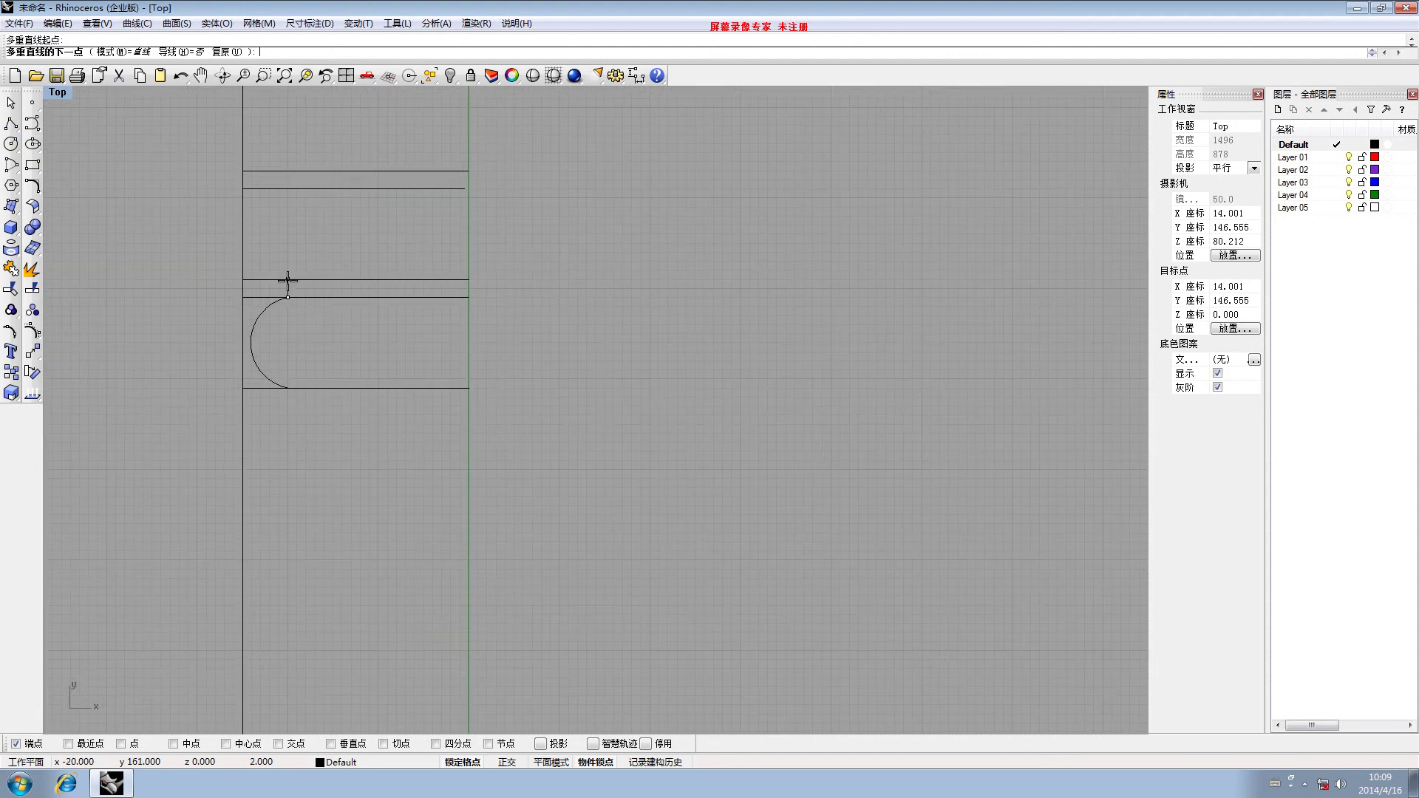
pyautogui.click(288, 280)
pyautogui.press('Return')
pyautogui.scroll(-4, 299, 269)
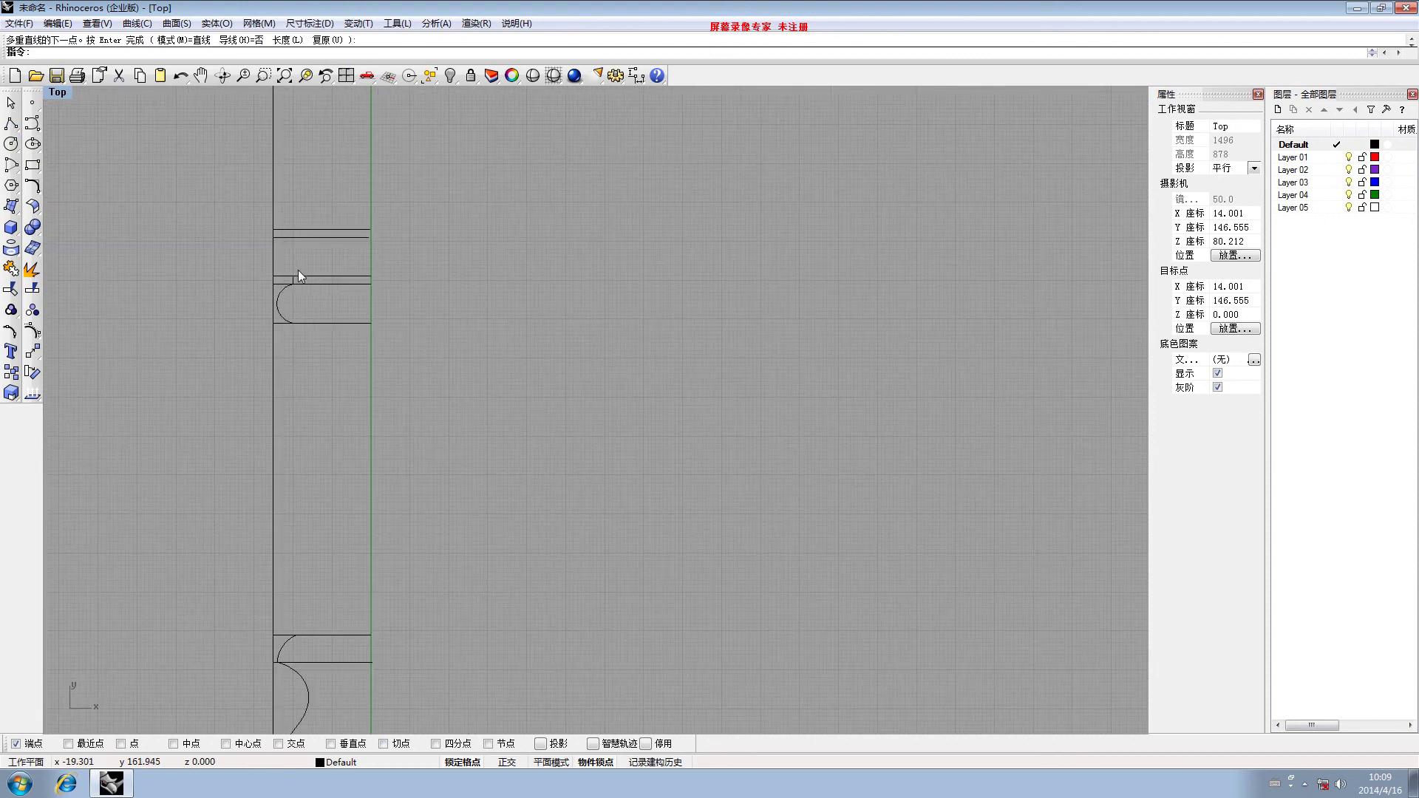
# Draw an arc from the short line's upper end to about (-22, 171) on the next division line, bulging toward the centre axis
pyautogui.moveTo(299, 266); pyautogui.dragTo(291, 278, button='right')
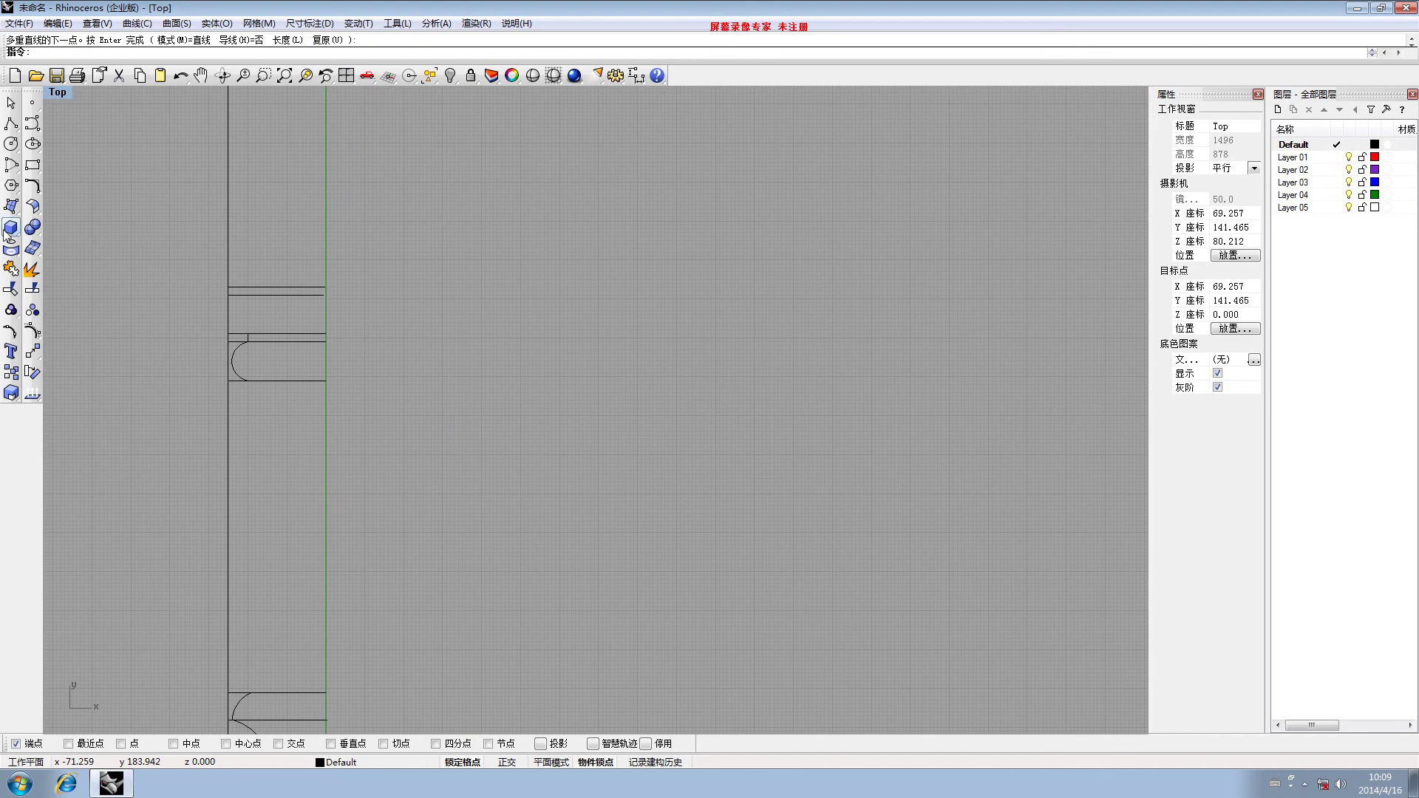
pyautogui.click(13, 166)
pyautogui.click(76, 185)
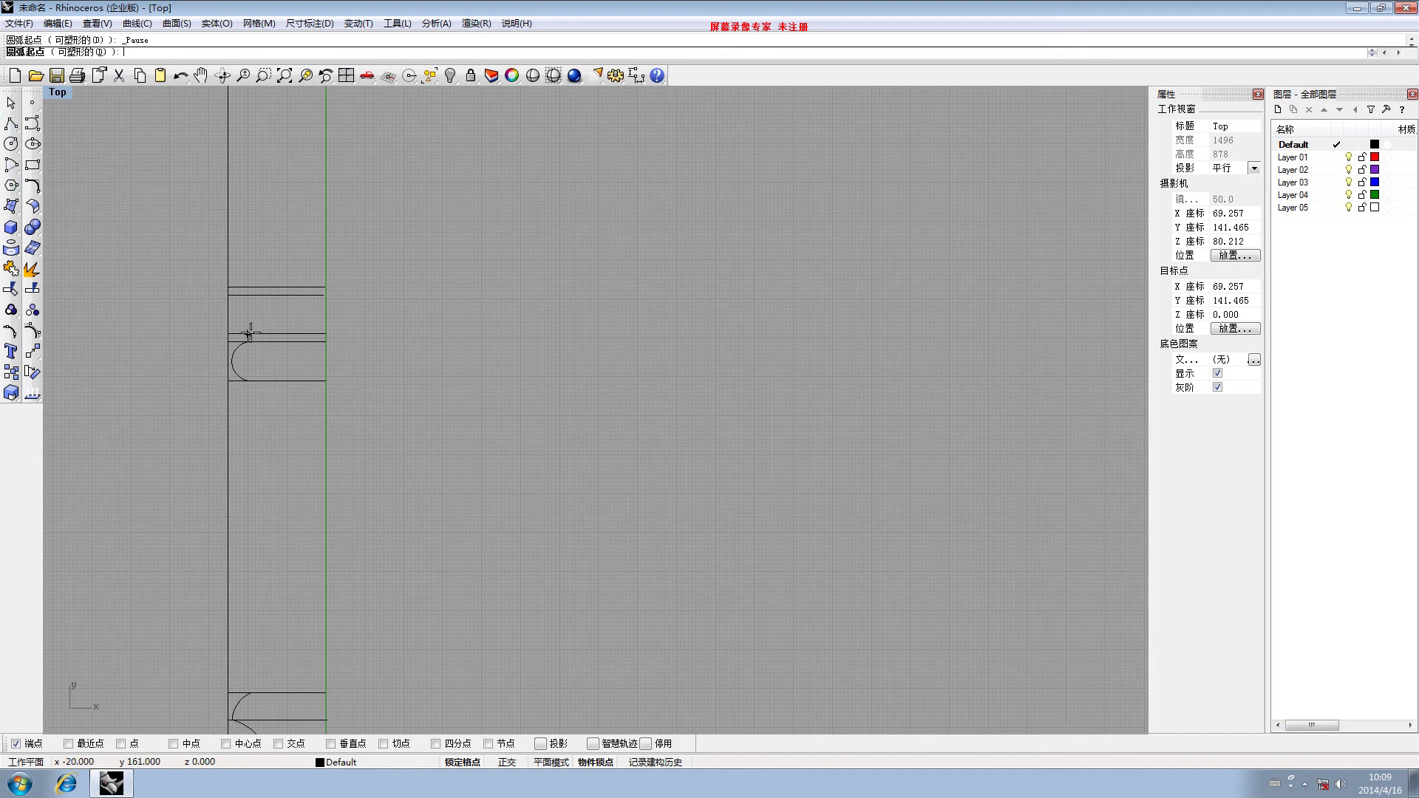
pyautogui.scroll(5, 250, 333)
pyautogui.click(248, 334)
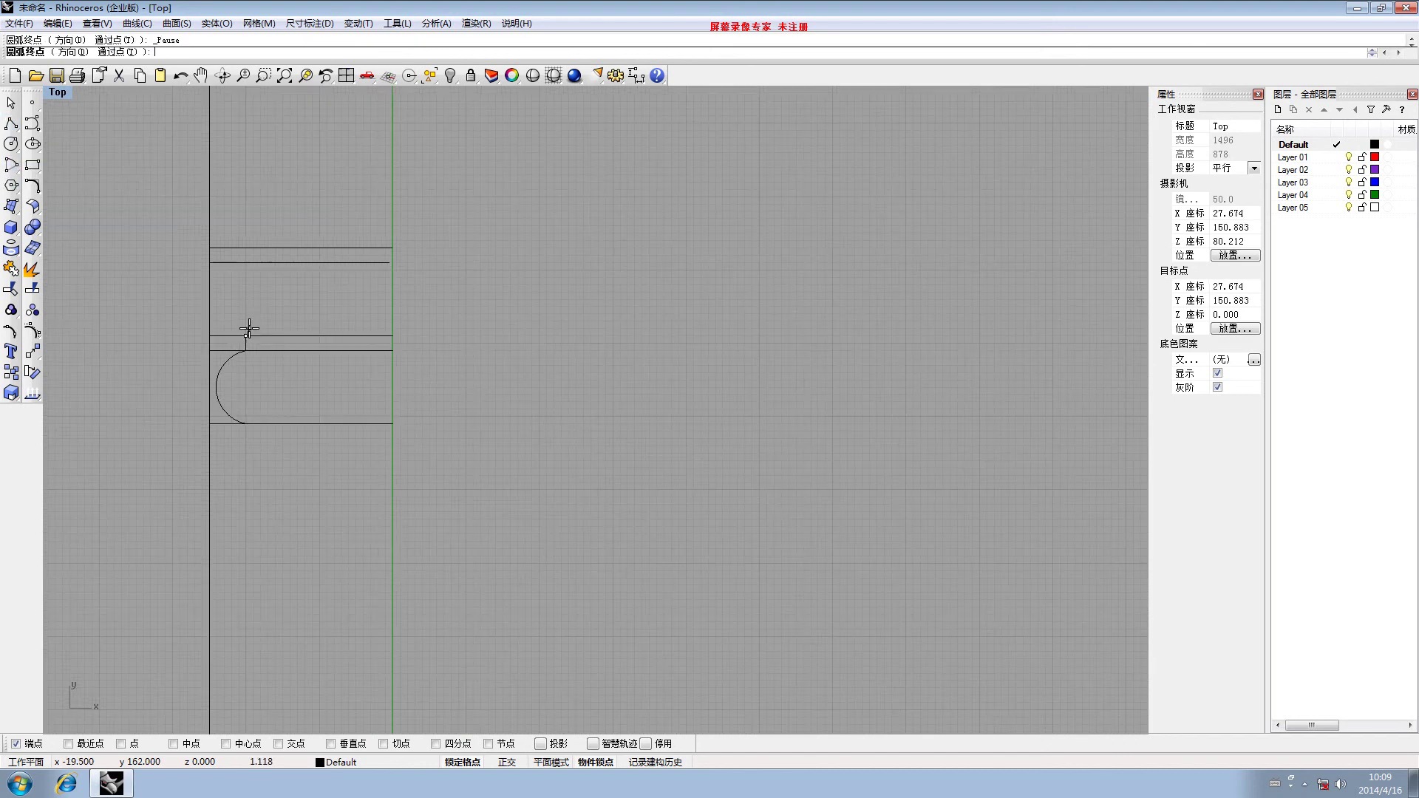
pyautogui.click(231, 262)
pyautogui.press('d')
pyautogui.press('Return')
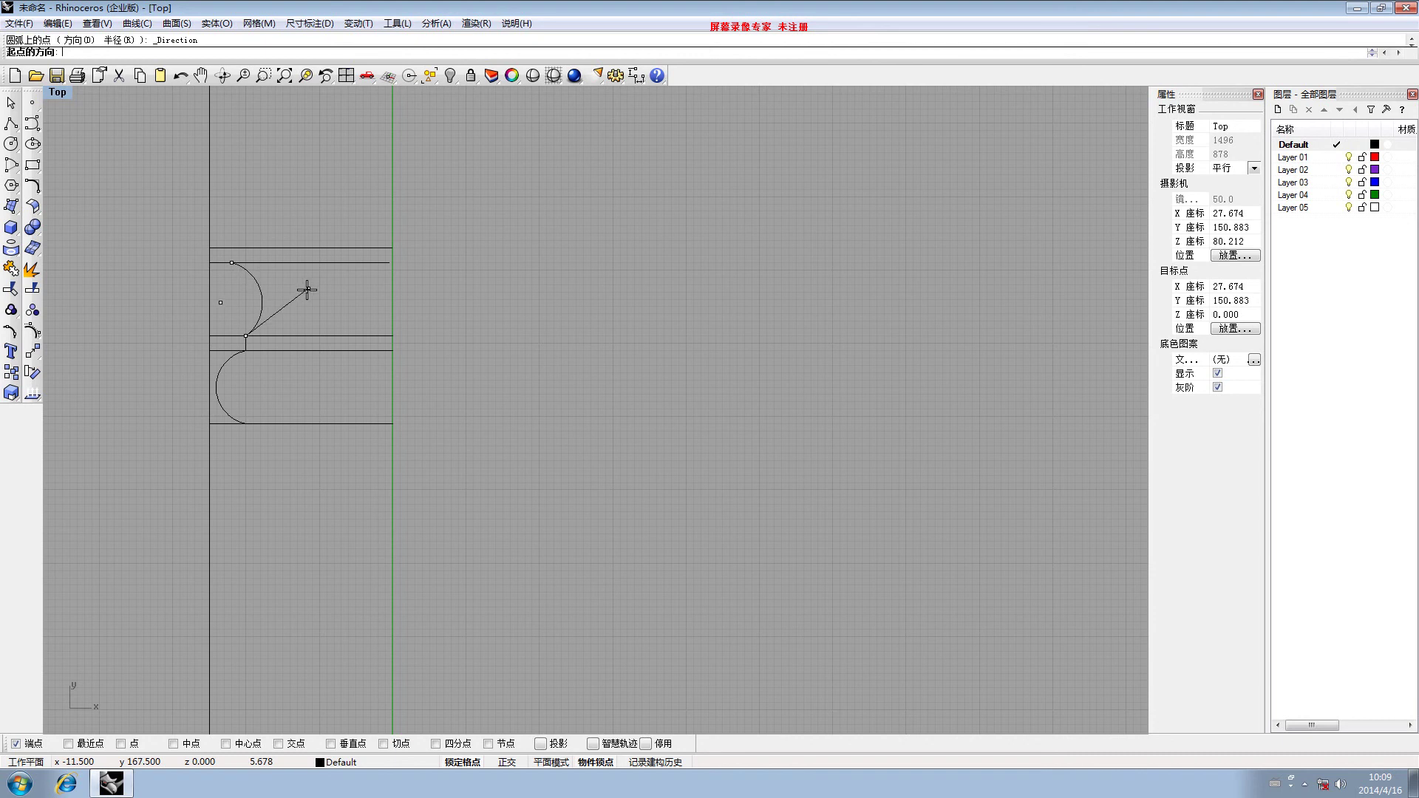
pyautogui.press('Escape')
pyautogui.scroll(-5, 269, 308)
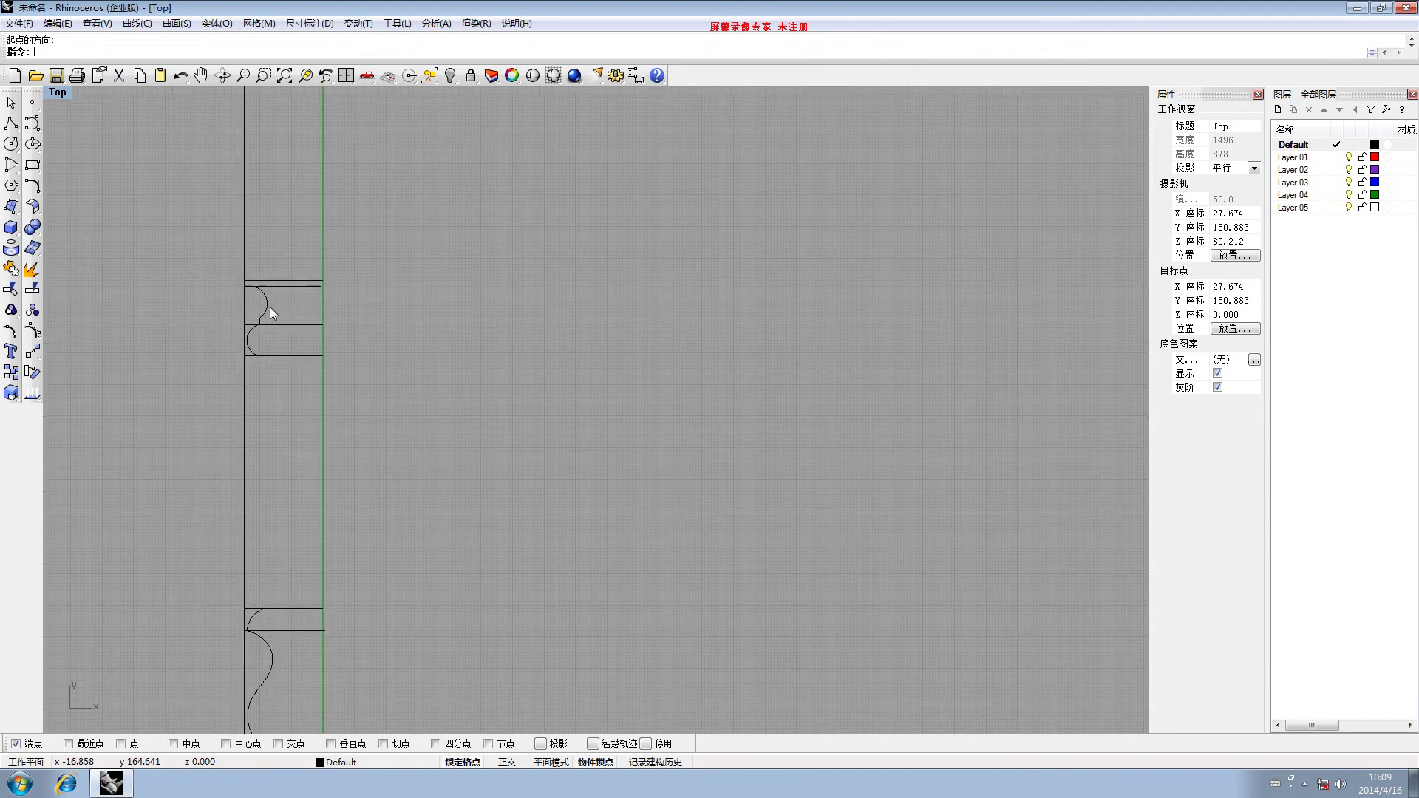
# Draw a short vertical line from the inward arc's upper end to the topmost division line of this group
pyautogui.moveTo(290, 300); pyautogui.dragTo(263, 381, button='right')
pyautogui.scroll(5, 263, 381)
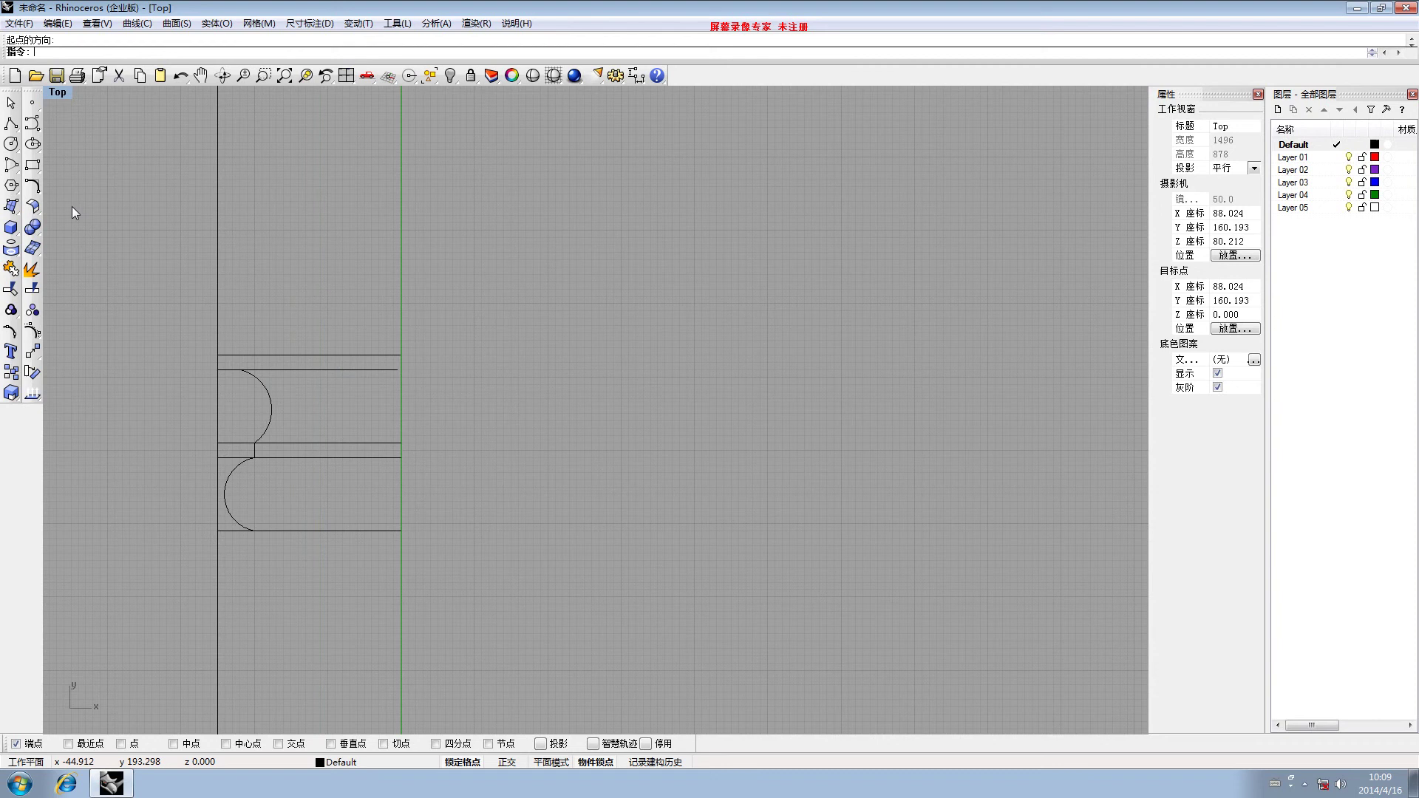
pyautogui.click(11, 123)
pyautogui.scroll(3, 238, 370)
pyautogui.click(240, 375)
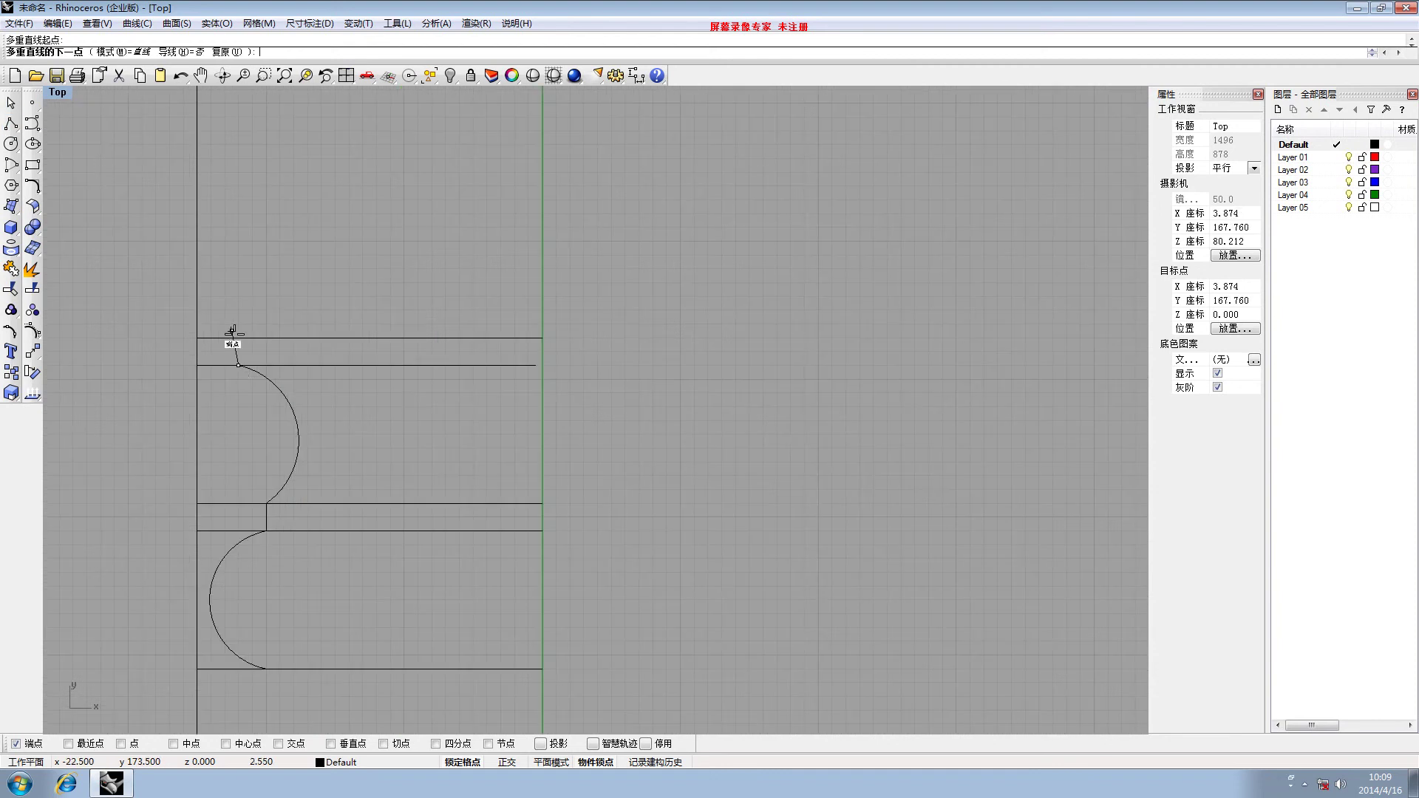
pyautogui.click(237, 338)
pyautogui.press('Return')
pyautogui.scroll(-2, 238, 334)
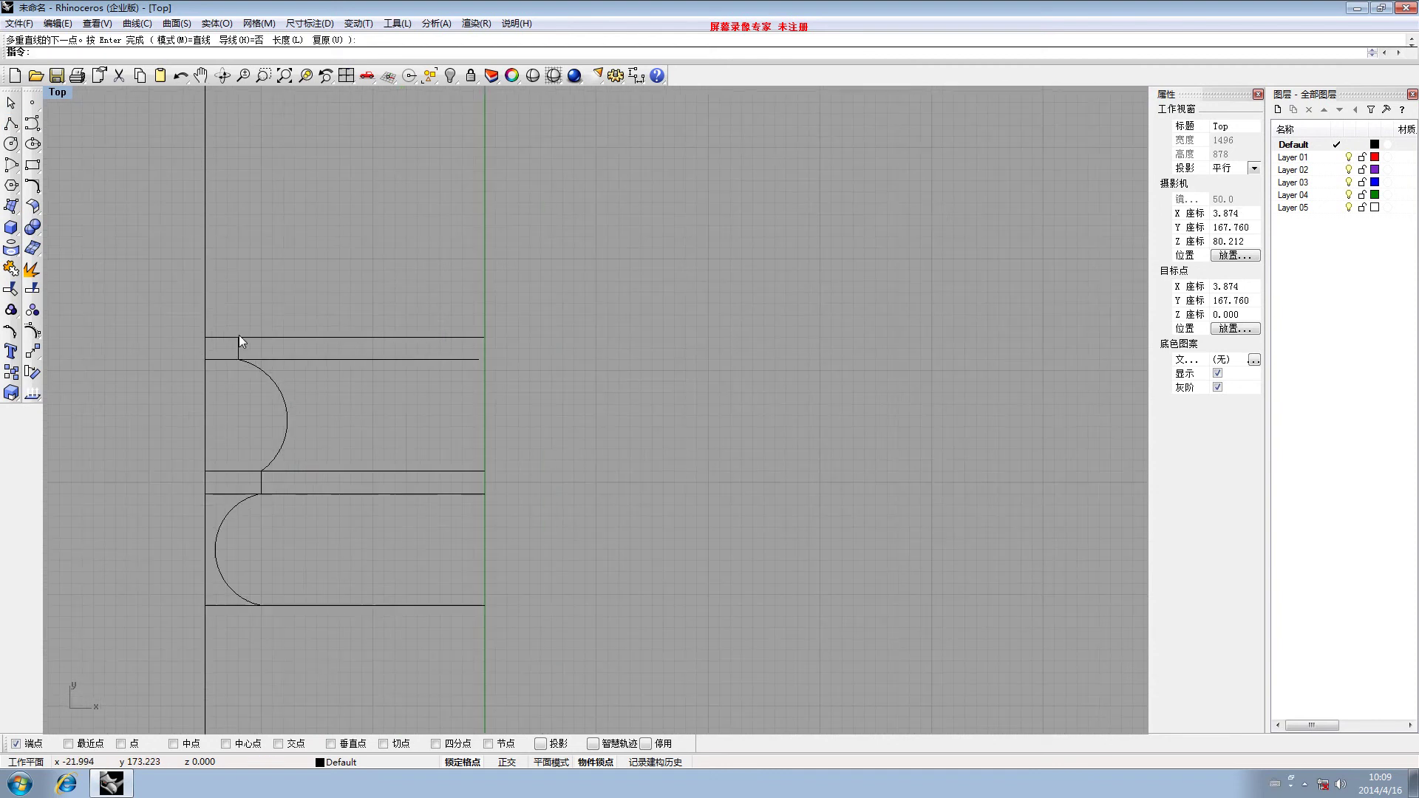
# Draw a polyline from the short line's upper end outward to (-24, 174), then up the tall band to (-17, 389) on its upper division line
pyautogui.moveTo(282, 305); pyautogui.dragTo(235, 325, button='right')
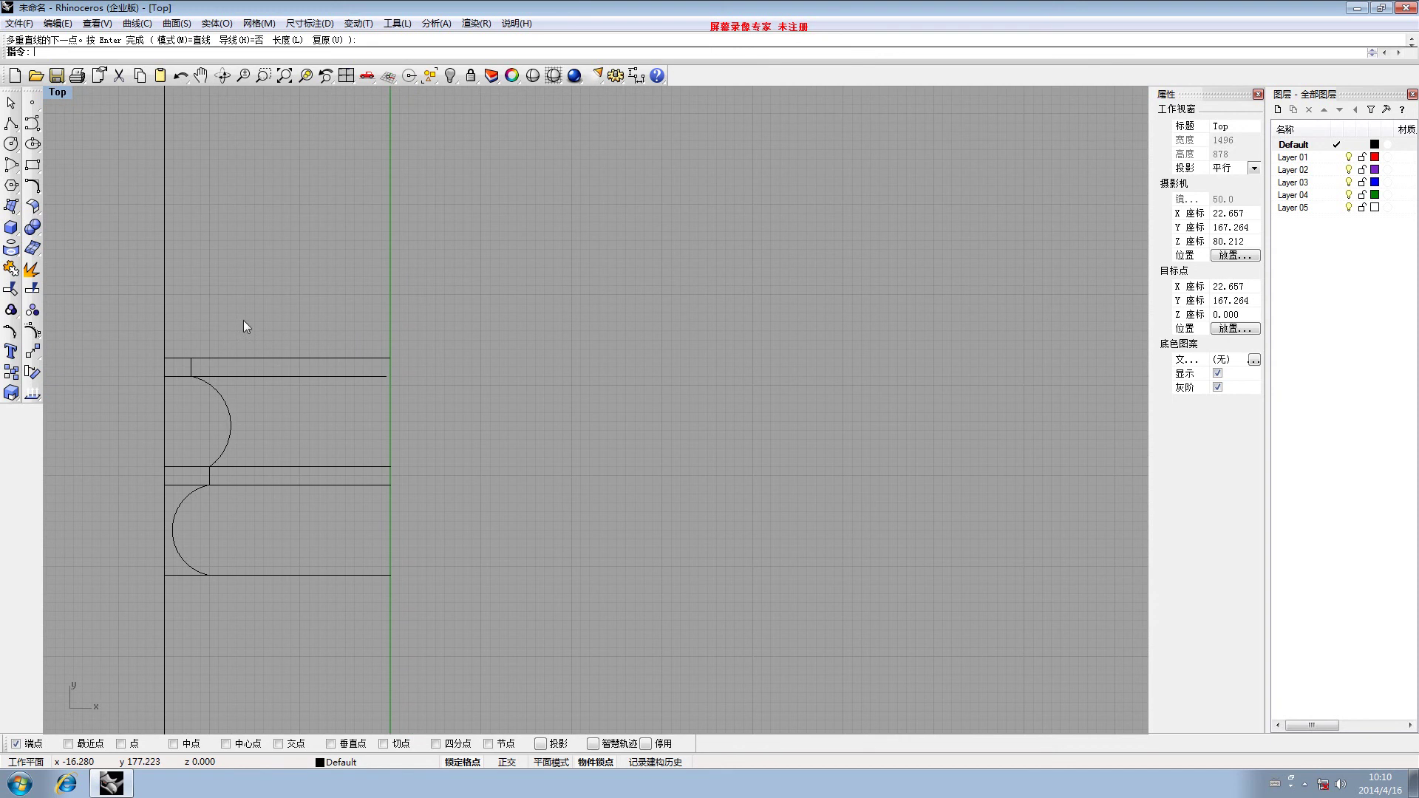
pyautogui.click(11, 125)
pyautogui.scroll(2, 189, 353)
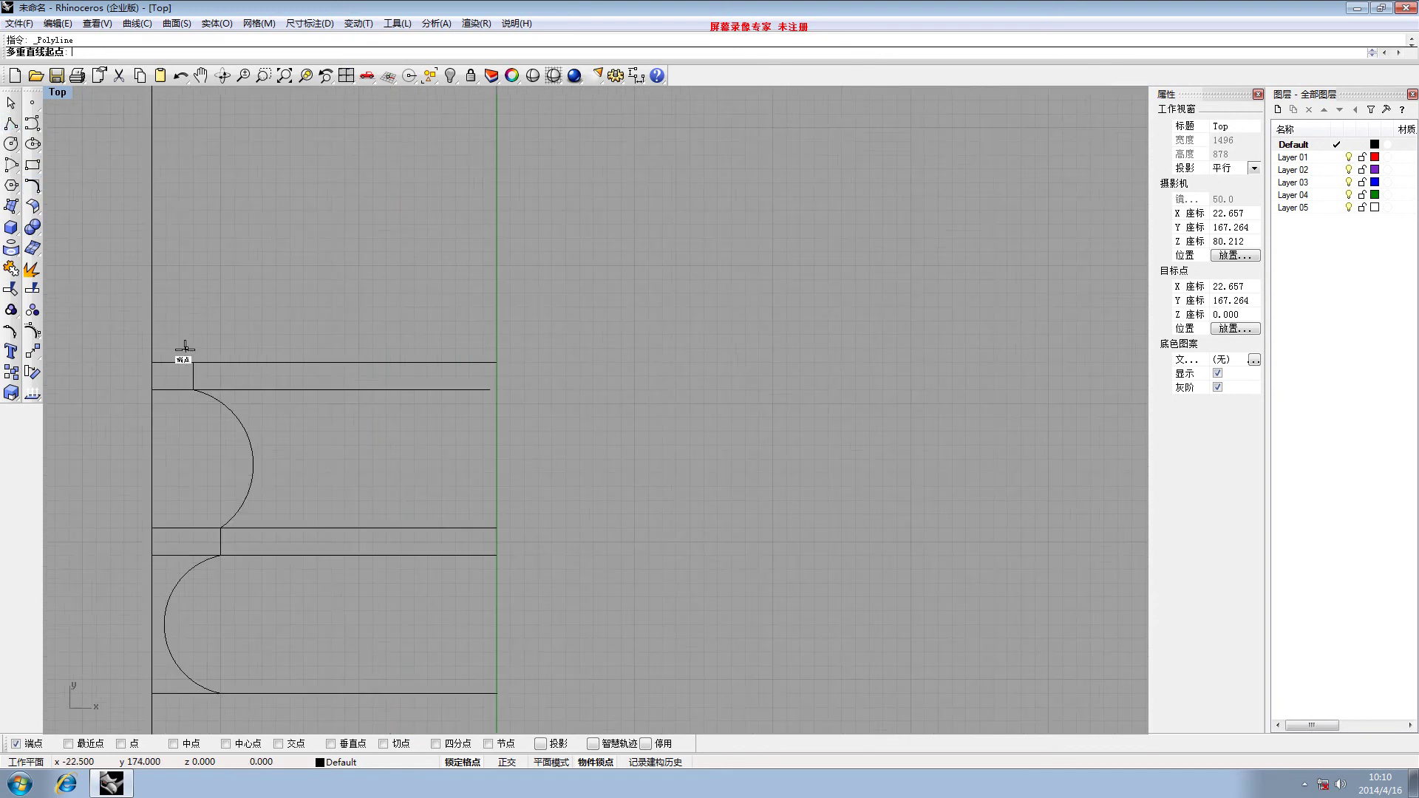
pyautogui.click(193, 359)
pyautogui.click(166, 349)
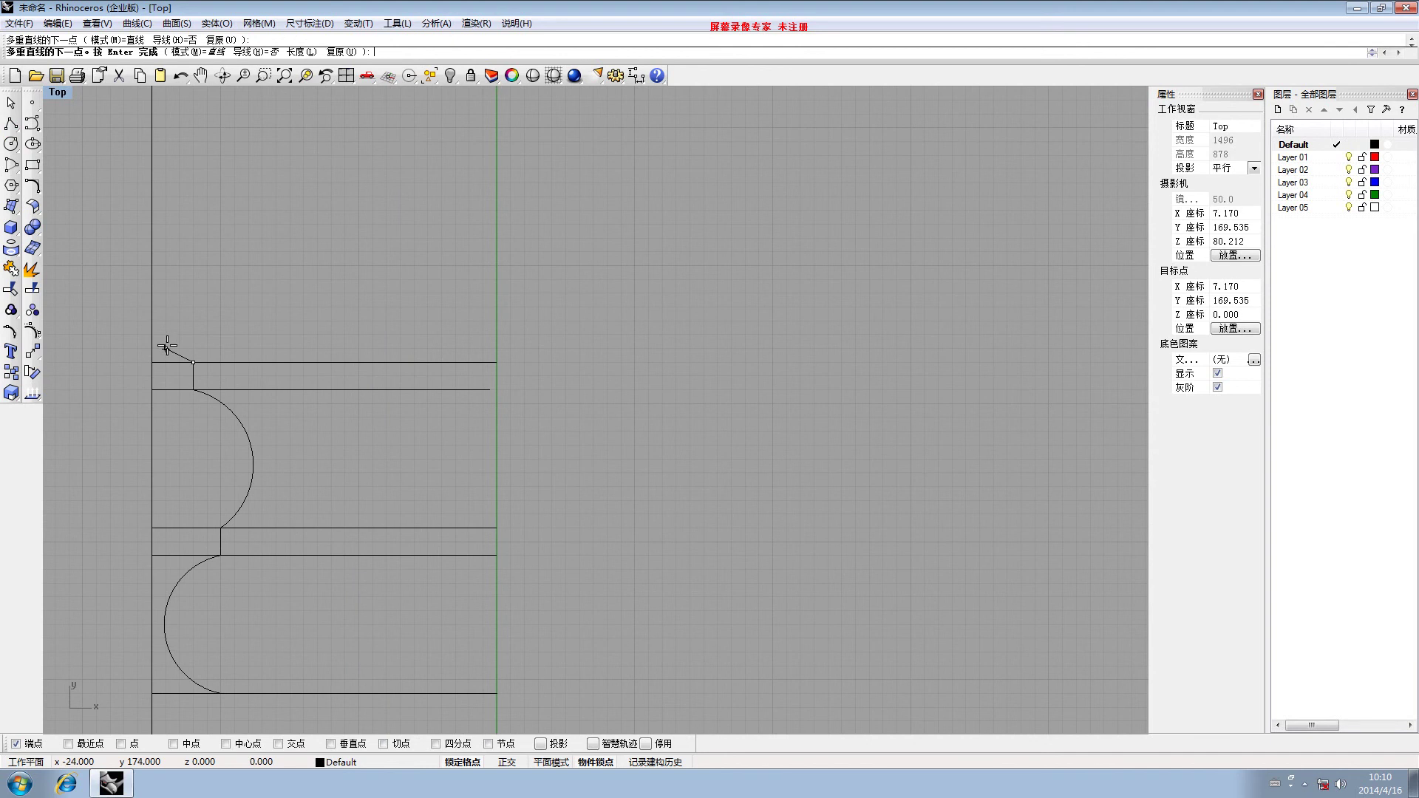
pyautogui.scroll(-3, 190, 121)
pyautogui.scroll(-3, 216, 222)
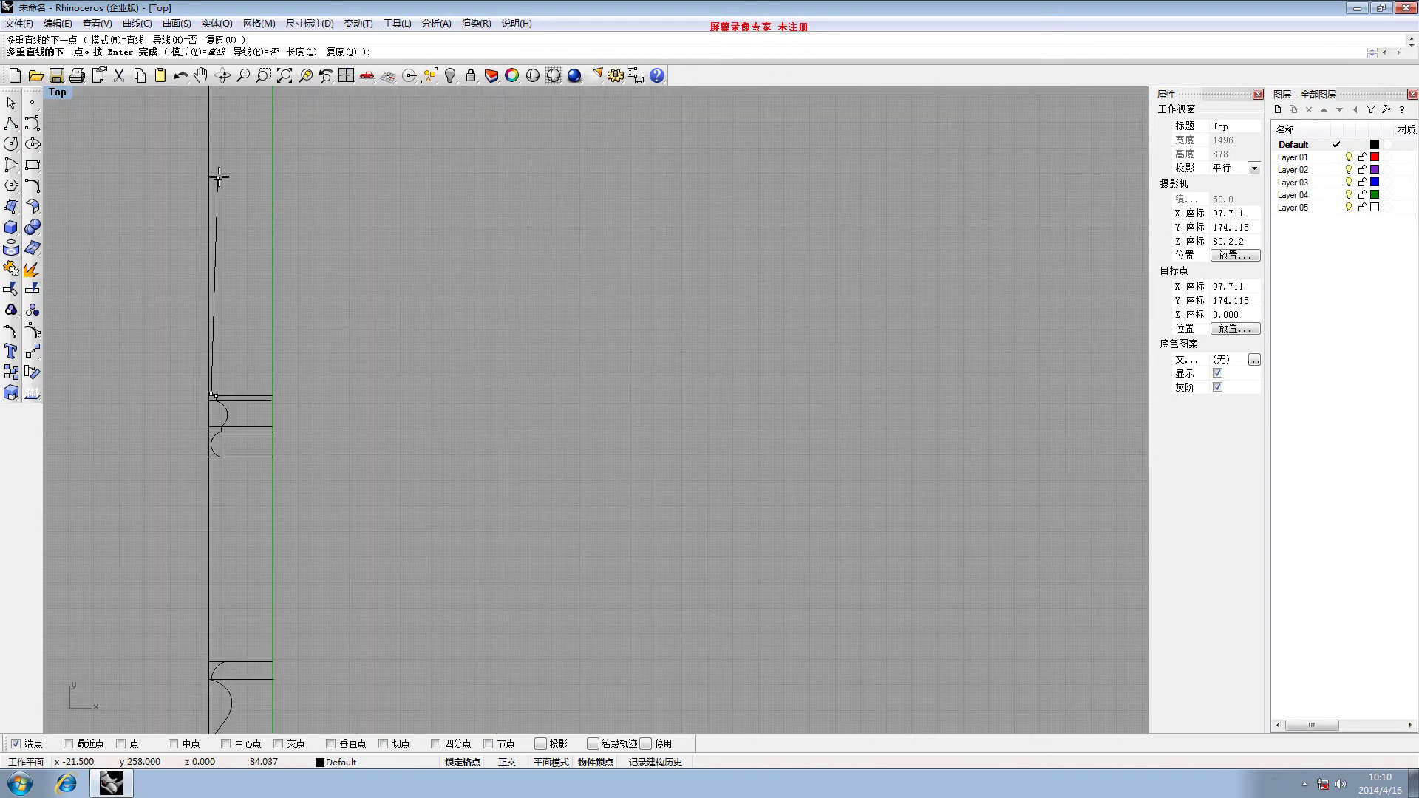
pyautogui.moveTo(216, 181); pyautogui.dragTo(253, 286, button='right')
pyautogui.moveTo(254, 197); pyautogui.dragTo(246, 441, button='right')
pyautogui.scroll(6, 247, 310)
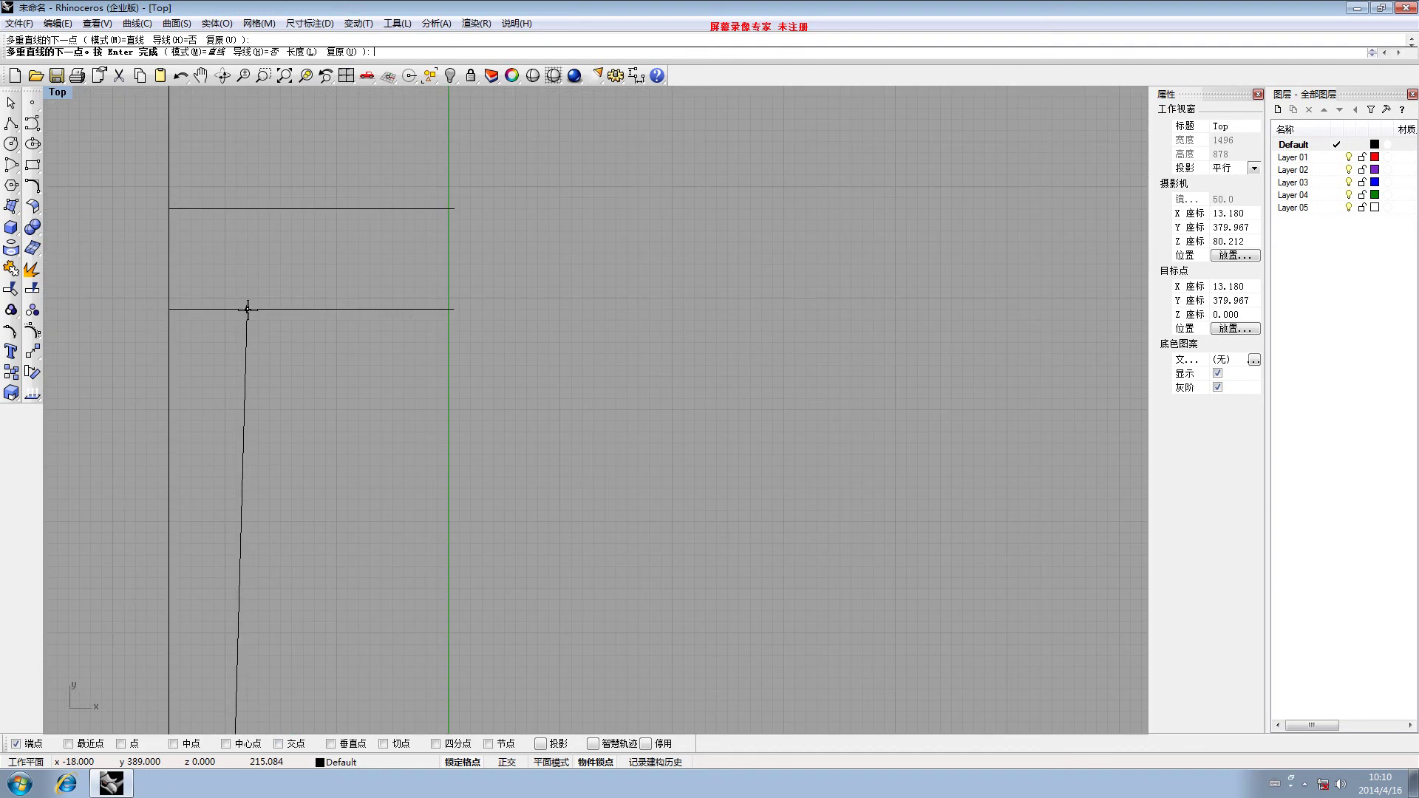
pyautogui.click(260, 309)
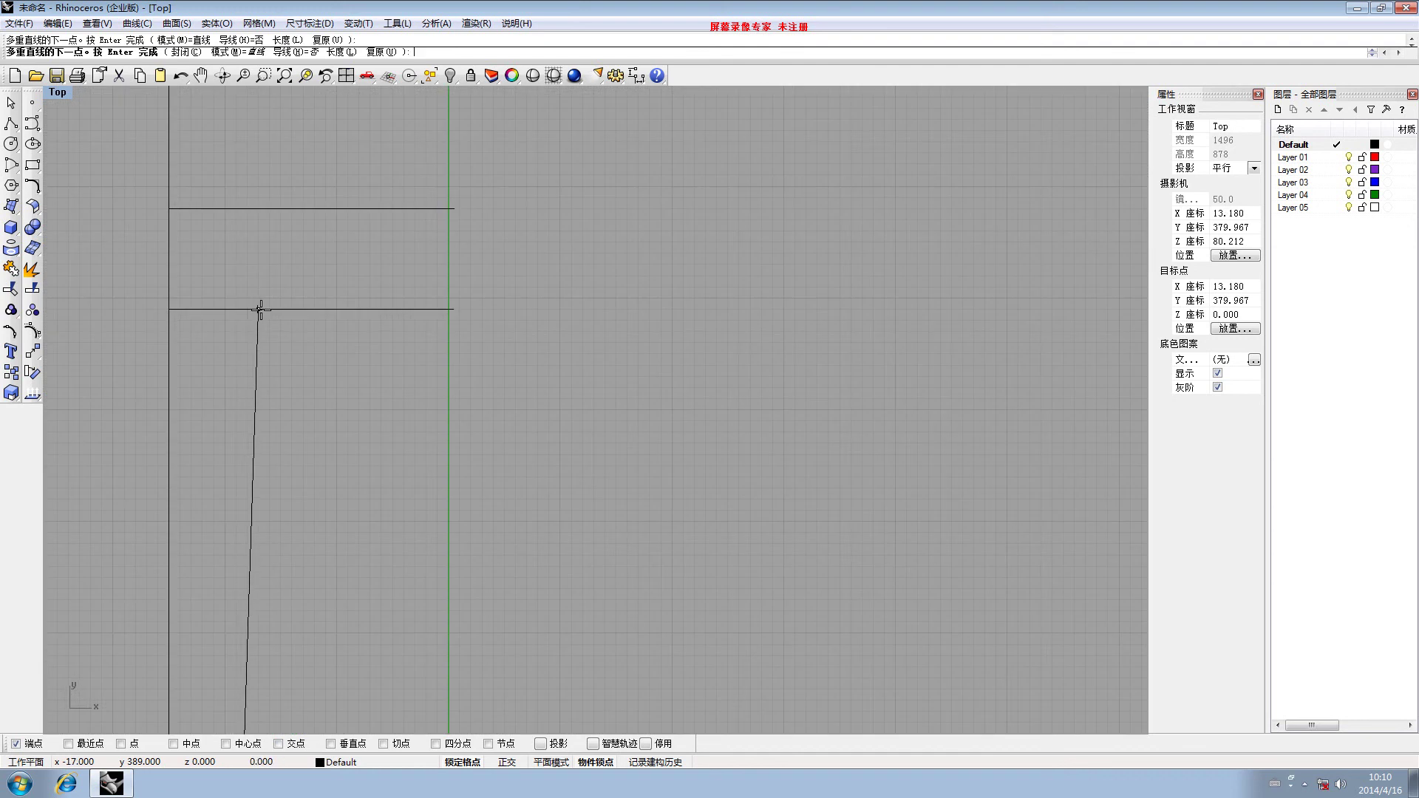
pyautogui.press('Return')
# Draw an arc about 9 units tall across the next compartment, from (-17, 389) to (-17, 398), bulging toward the outer edge
pyautogui.scroll(-8, 260, 410)
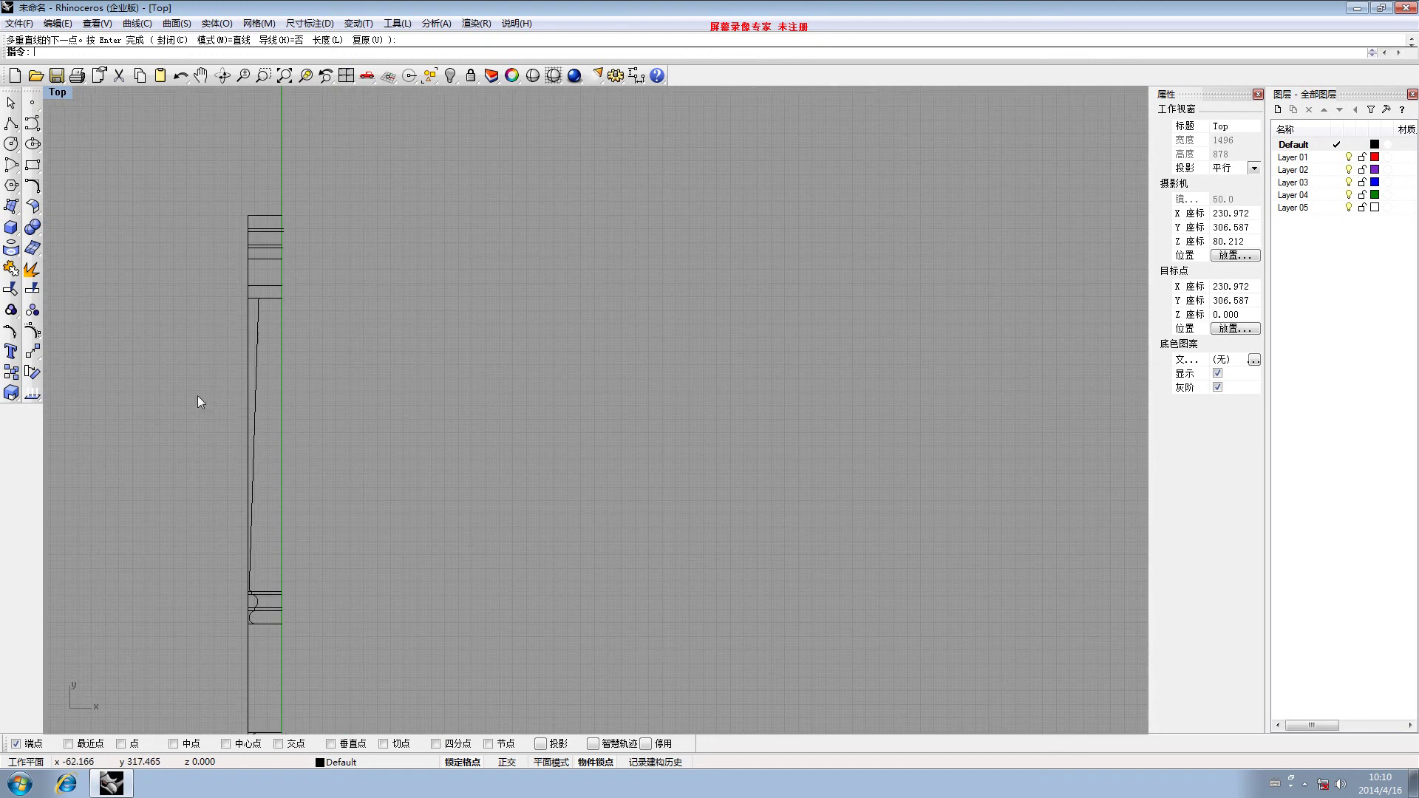
pyautogui.scroll(-3, 222, 384)
pyautogui.scroll(5, 234, 389)
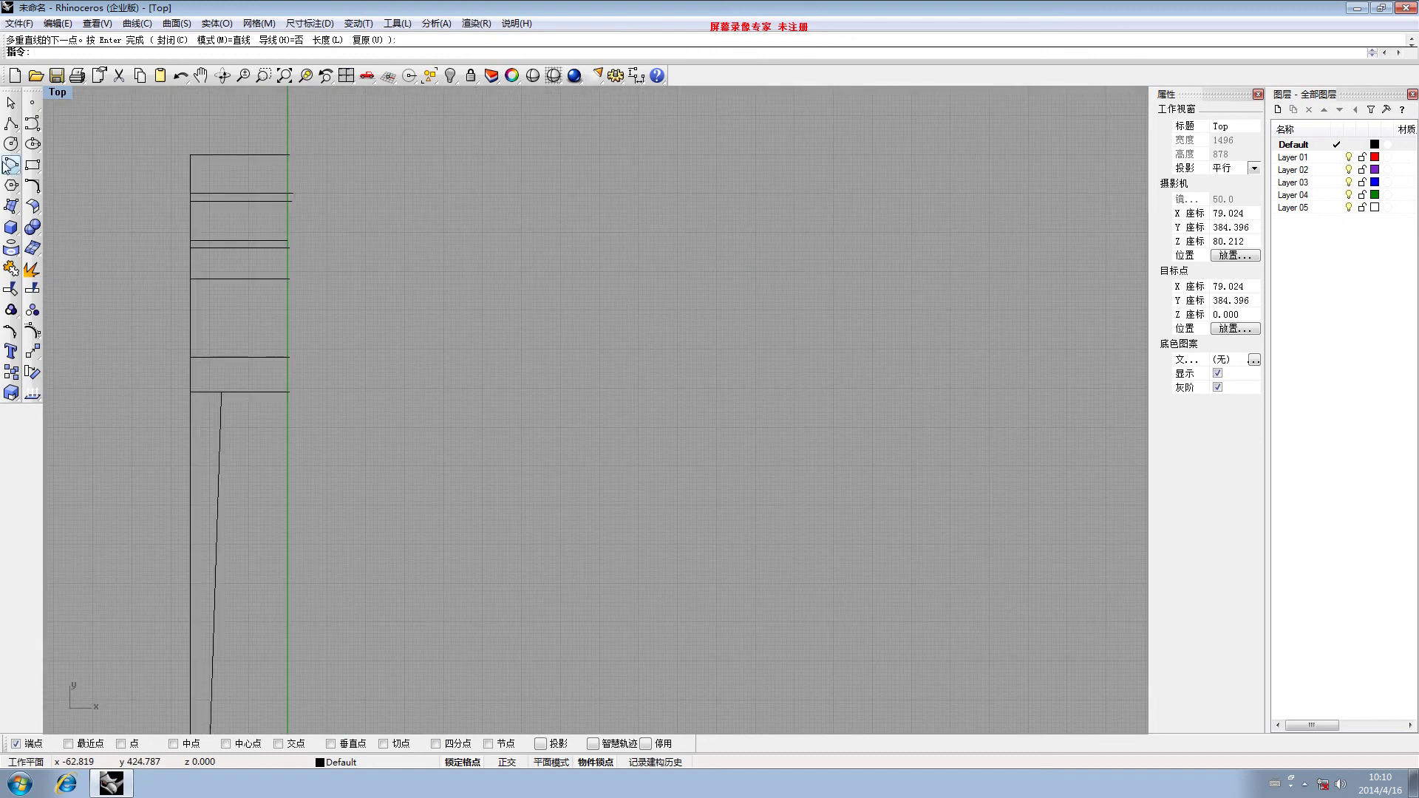
pyautogui.click(32, 185)
pyautogui.click(77, 187)
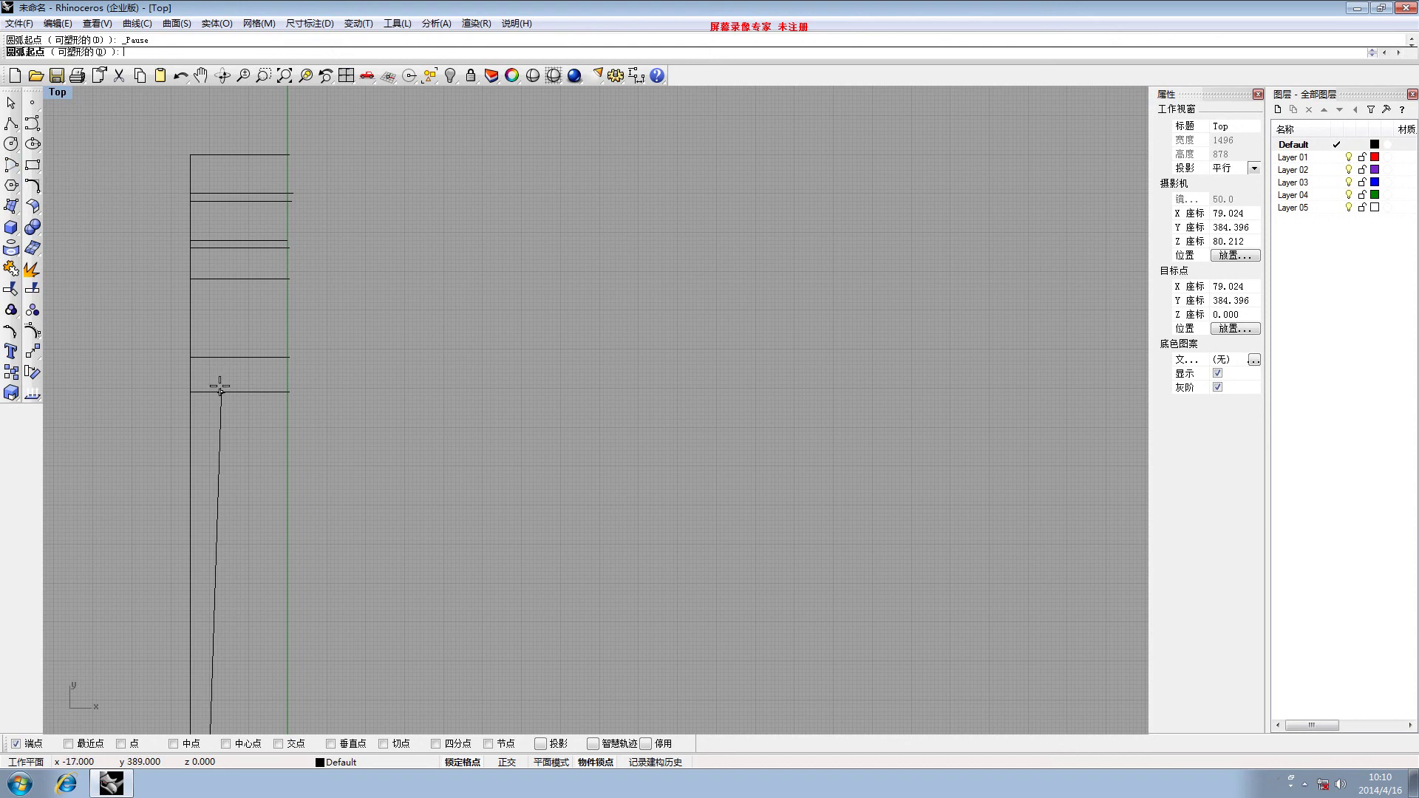
pyautogui.click(220, 391)
pyautogui.scroll(3, 218, 366)
pyautogui.click(220, 349)
pyautogui.press('d')
pyautogui.press('Return')
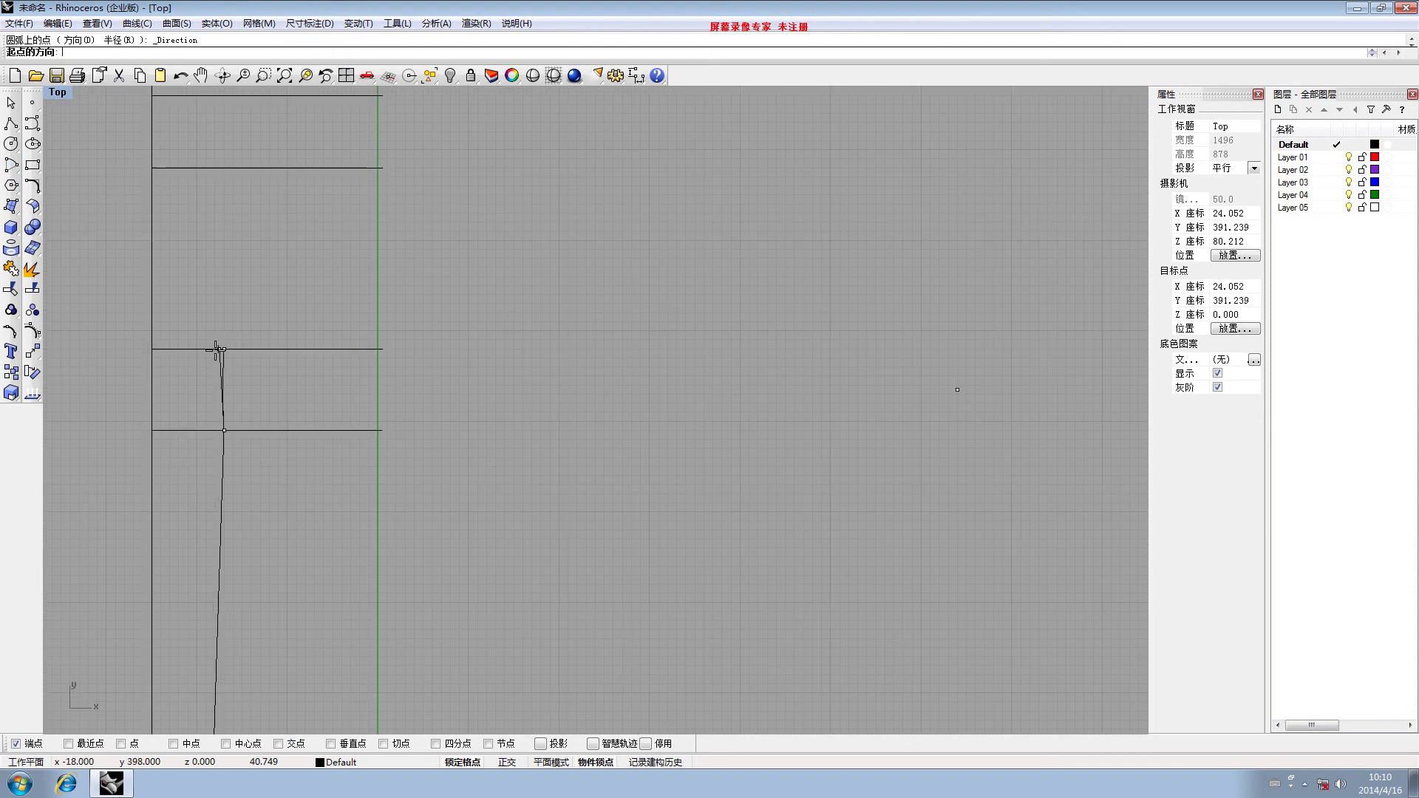
pyautogui.click(151, 409)
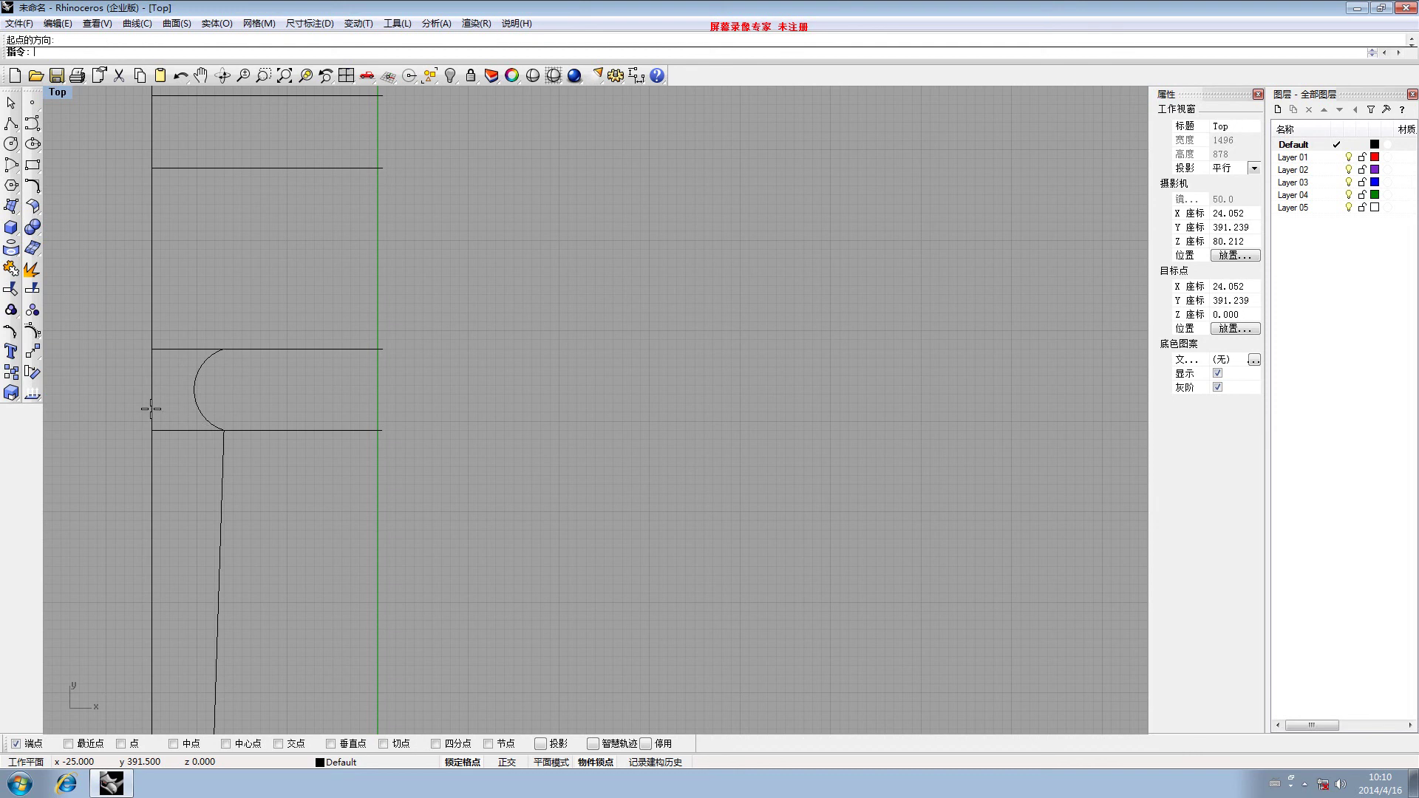
# Draw an arc from (-17, 398) up to about (-24, 418) on the next division line, bulging toward the centre axis
pyautogui.scroll(-4, 221, 349)
pyautogui.moveTo(238, 320); pyautogui.dragTo(188, 368, button='right')
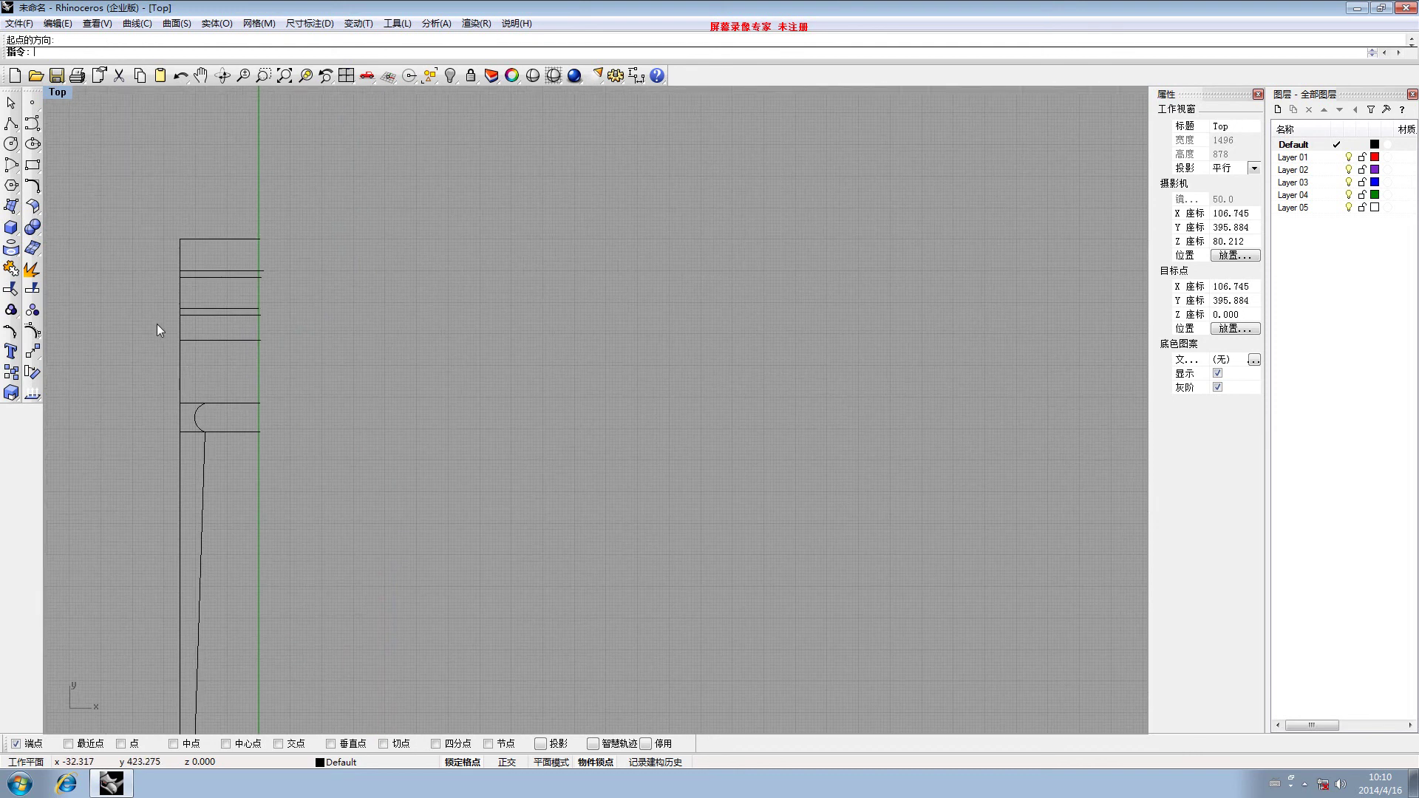
pyautogui.click(11, 165)
pyautogui.click(56, 187)
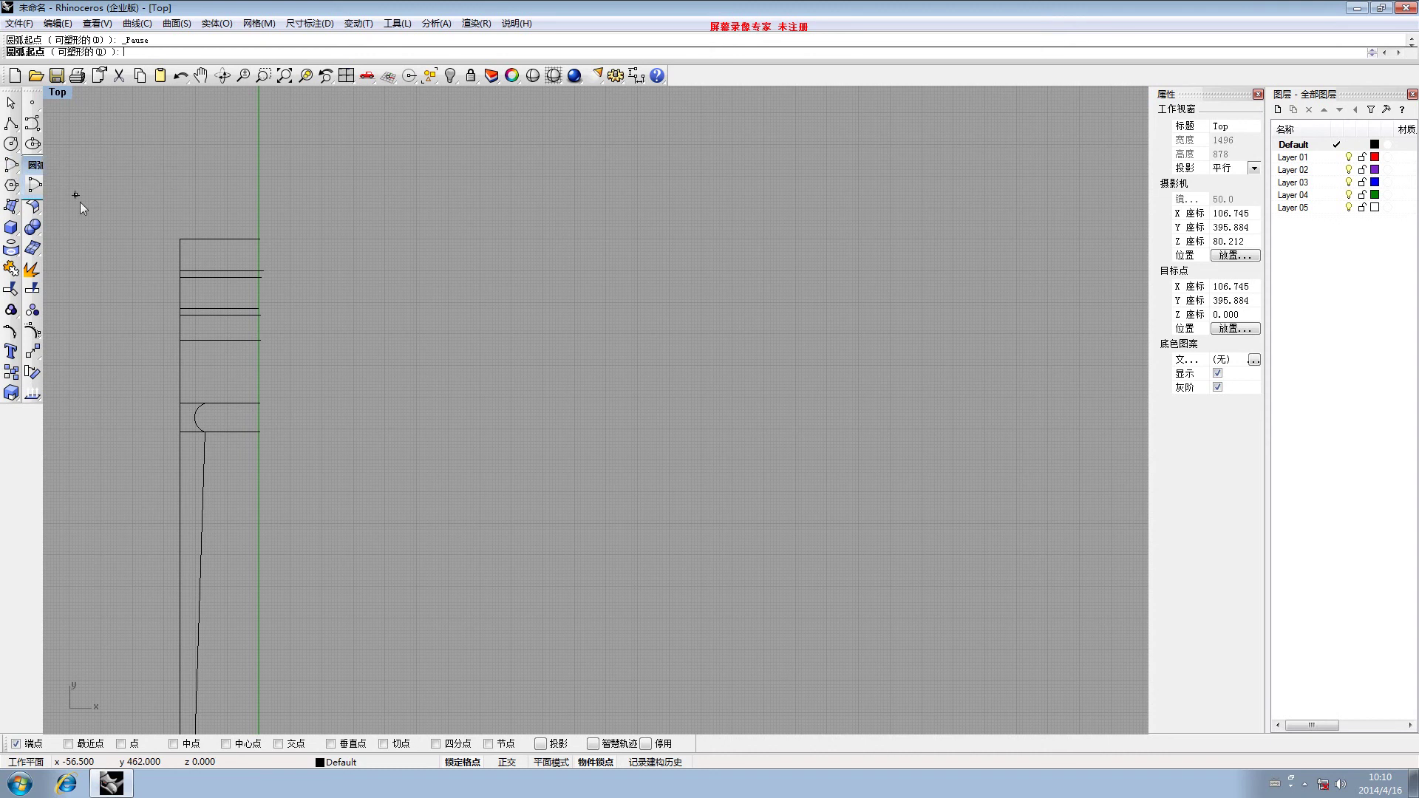
pyautogui.scroll(3, 210, 405)
pyautogui.click(206, 403)
pyautogui.scroll(3, 174, 305)
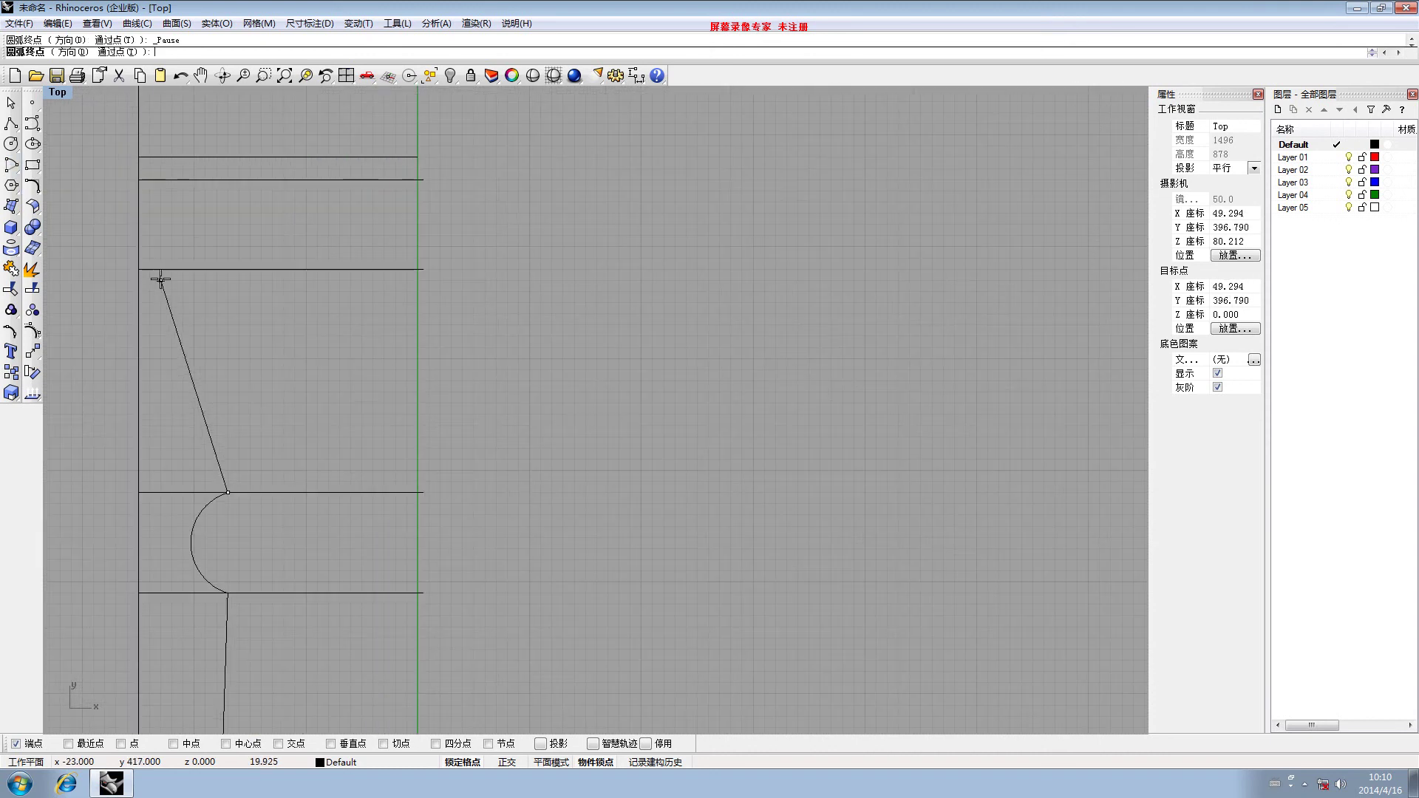
pyautogui.click(155, 284)
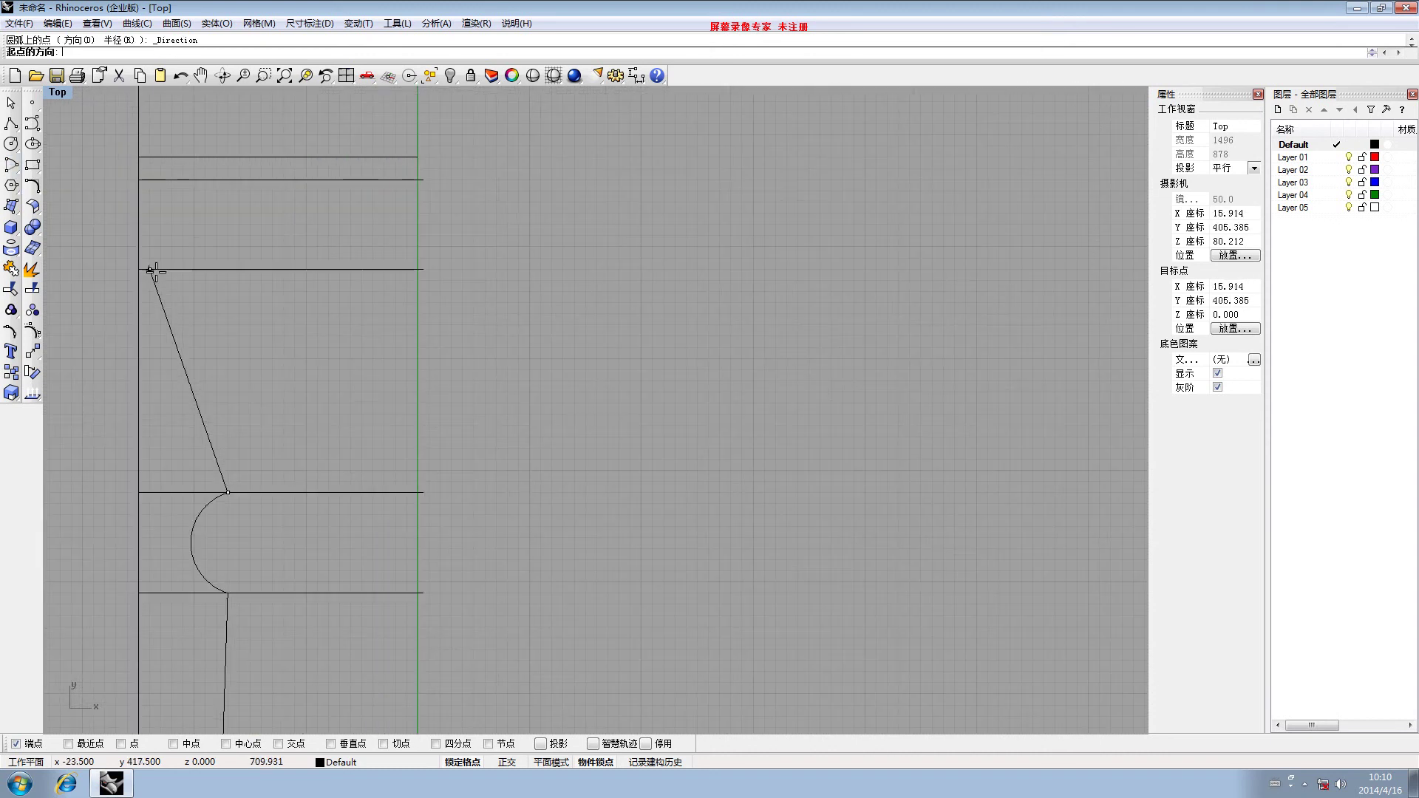
pyautogui.click(241, 285)
# Draw an arc from (-24, 418) up to about (-20, 426) on the next division line, bulging toward the outer edge
pyautogui.scroll(-6, 242, 285)
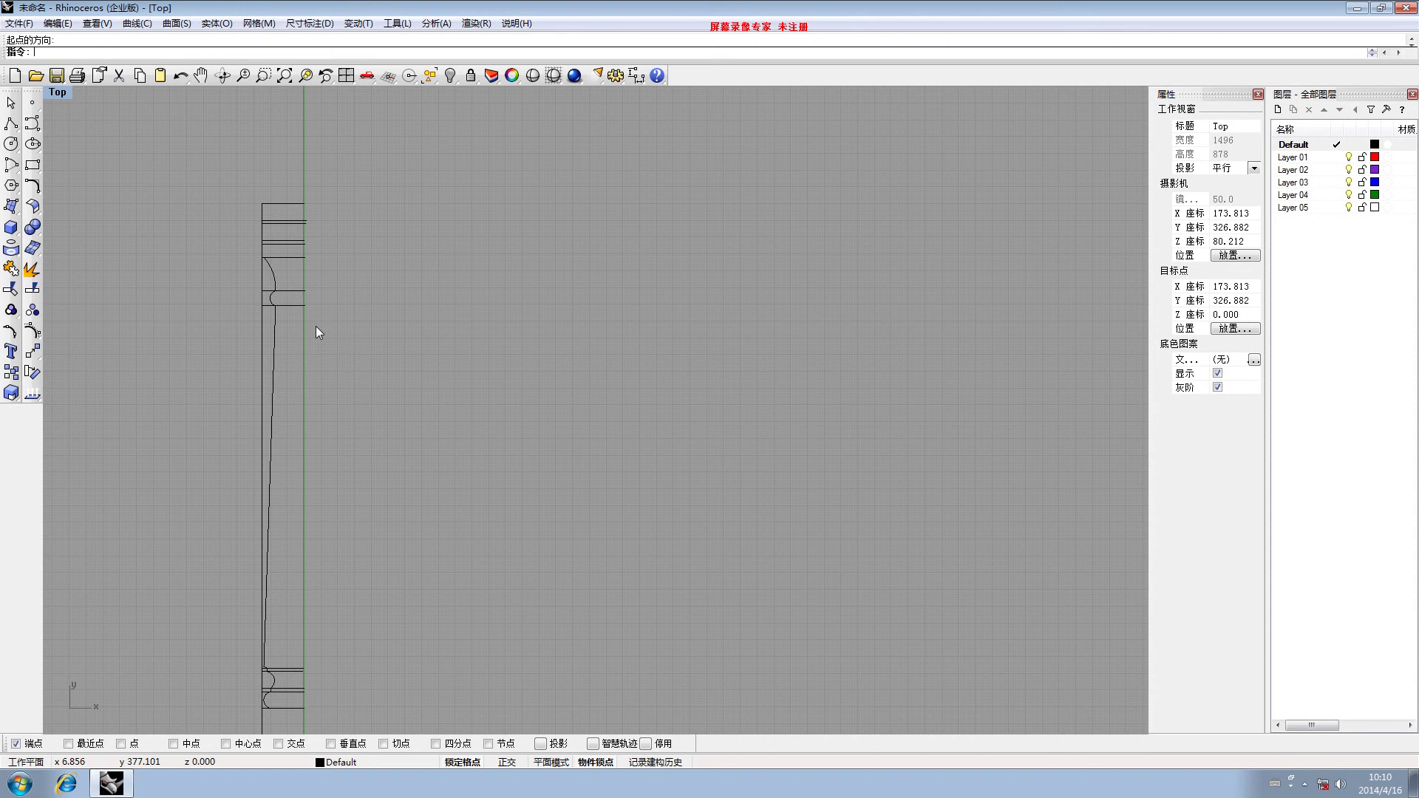
pyautogui.scroll(3, 295, 326)
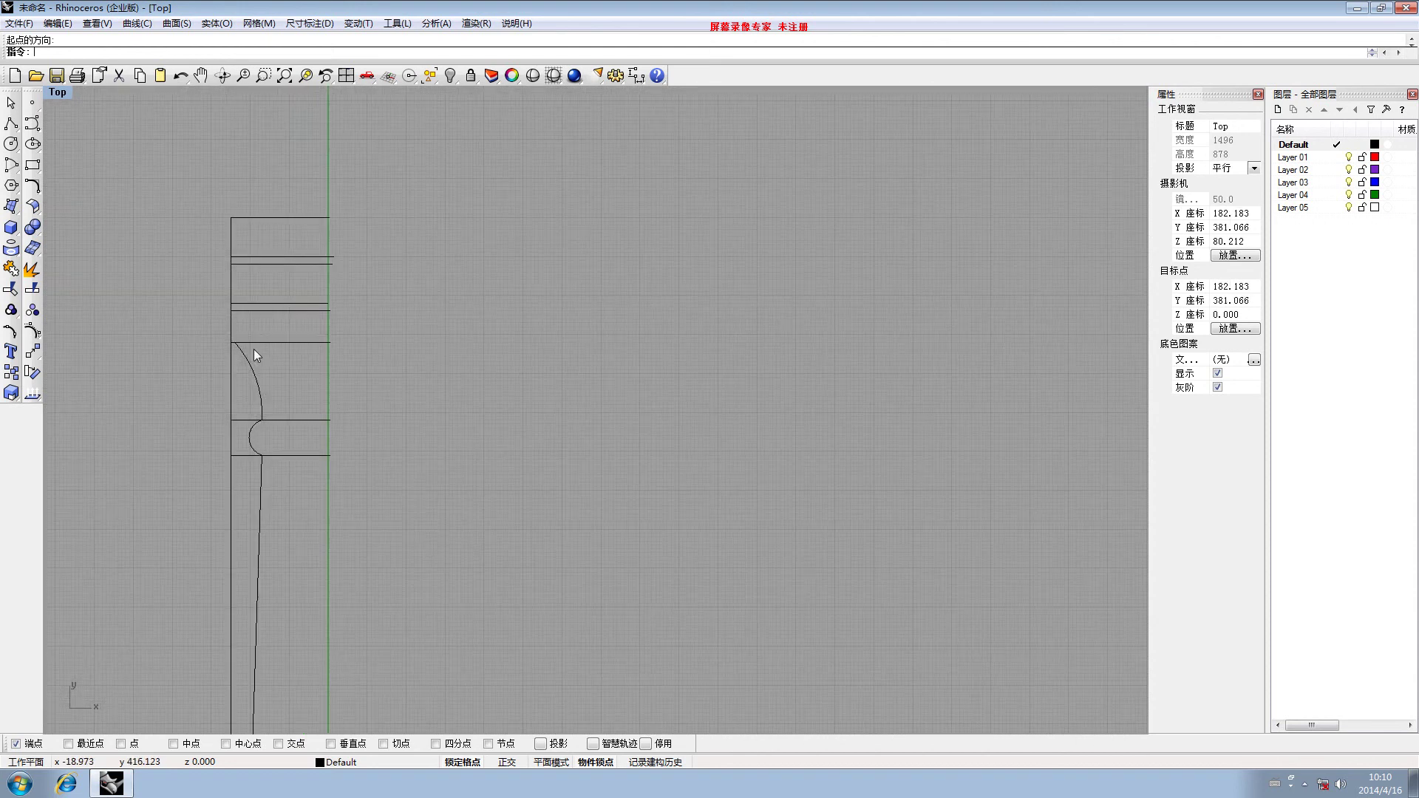
pyautogui.scroll(2, 254, 349)
pyautogui.click(11, 164)
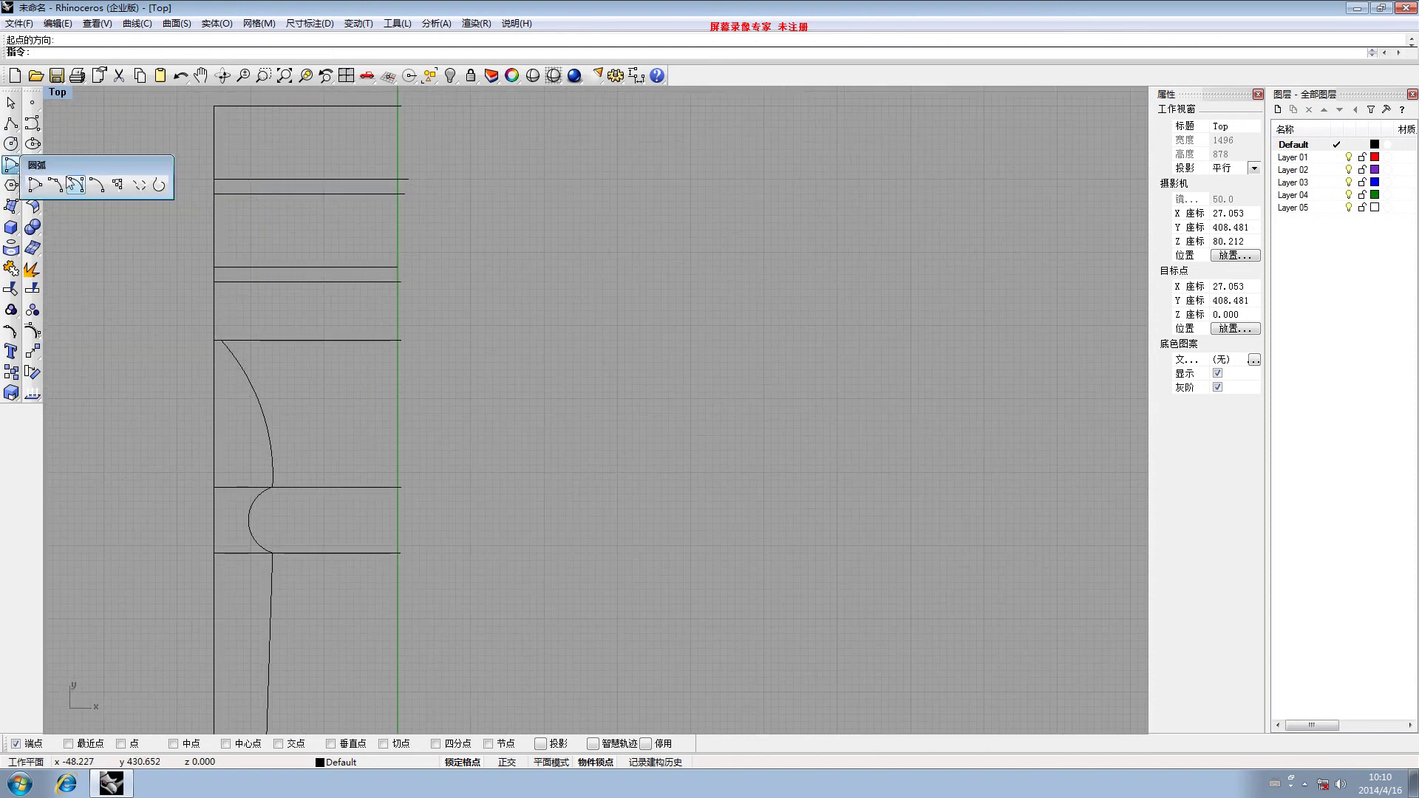
pyautogui.click(74, 184)
pyautogui.click(222, 340)
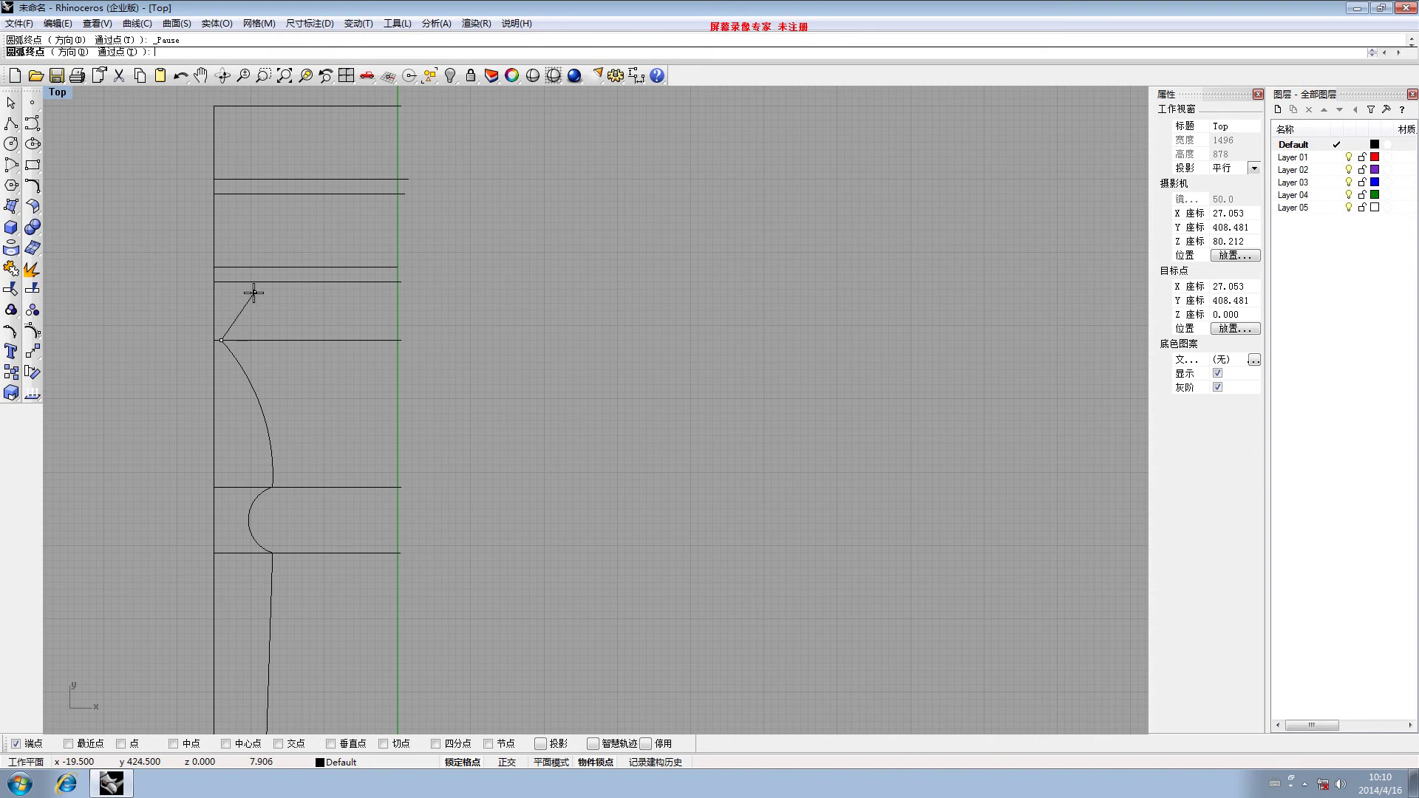
pyautogui.scroll(3, 253, 293)
pyautogui.click(248, 270)
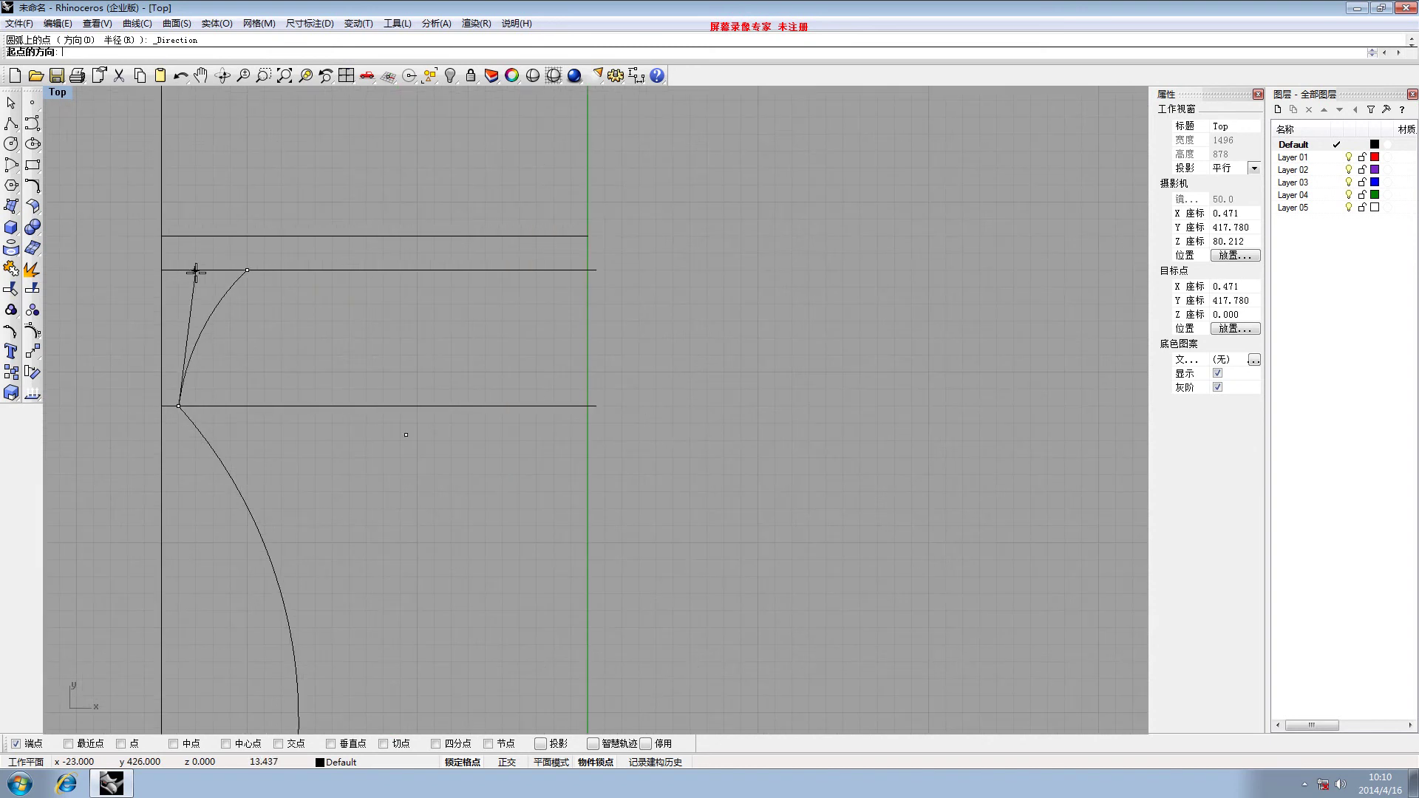
pyautogui.click(180, 275)
# Draw a vertical 2-unit line from the last arc's upper end to (-20, 428) on the division line above it
pyautogui.scroll(-5, 205, 294)
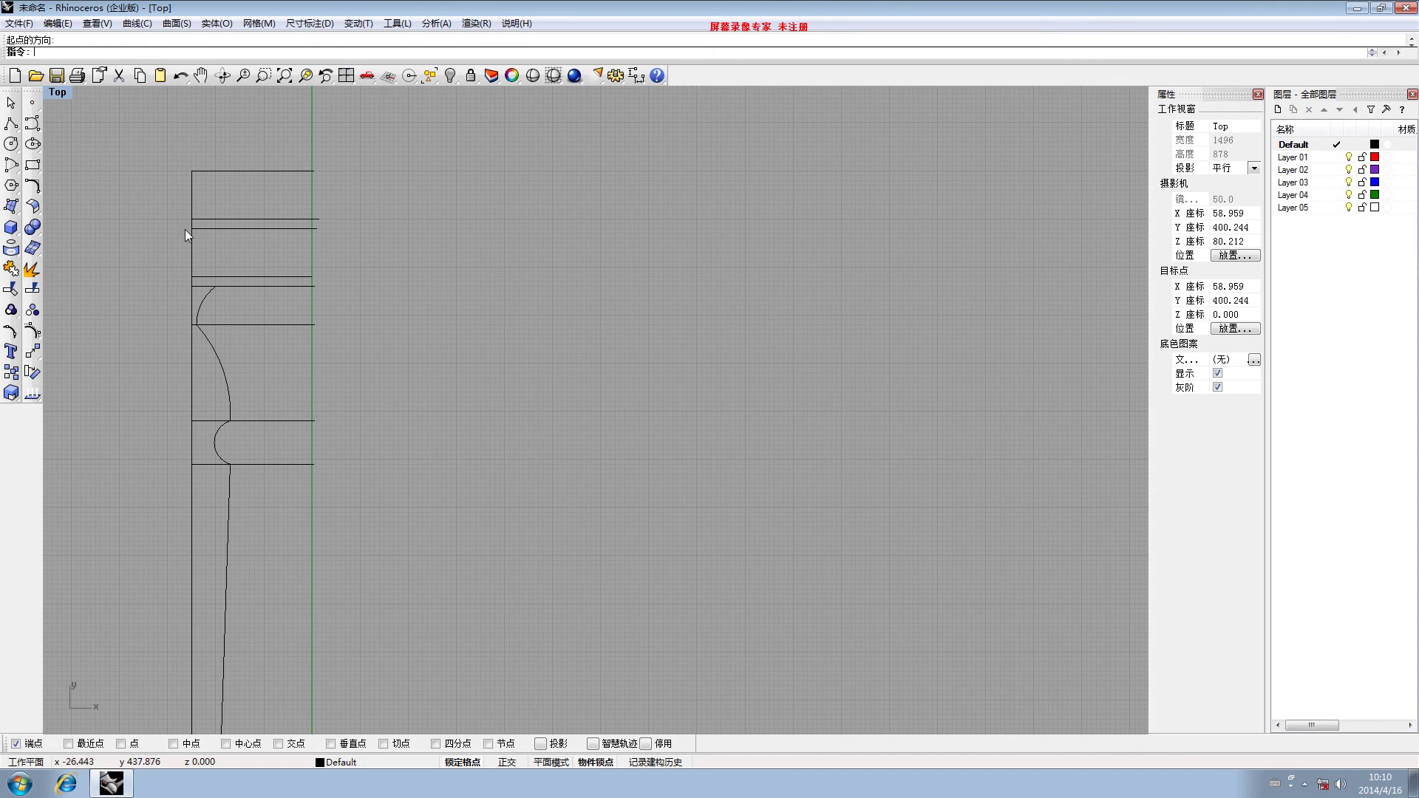
pyautogui.scroll(6, 194, 325)
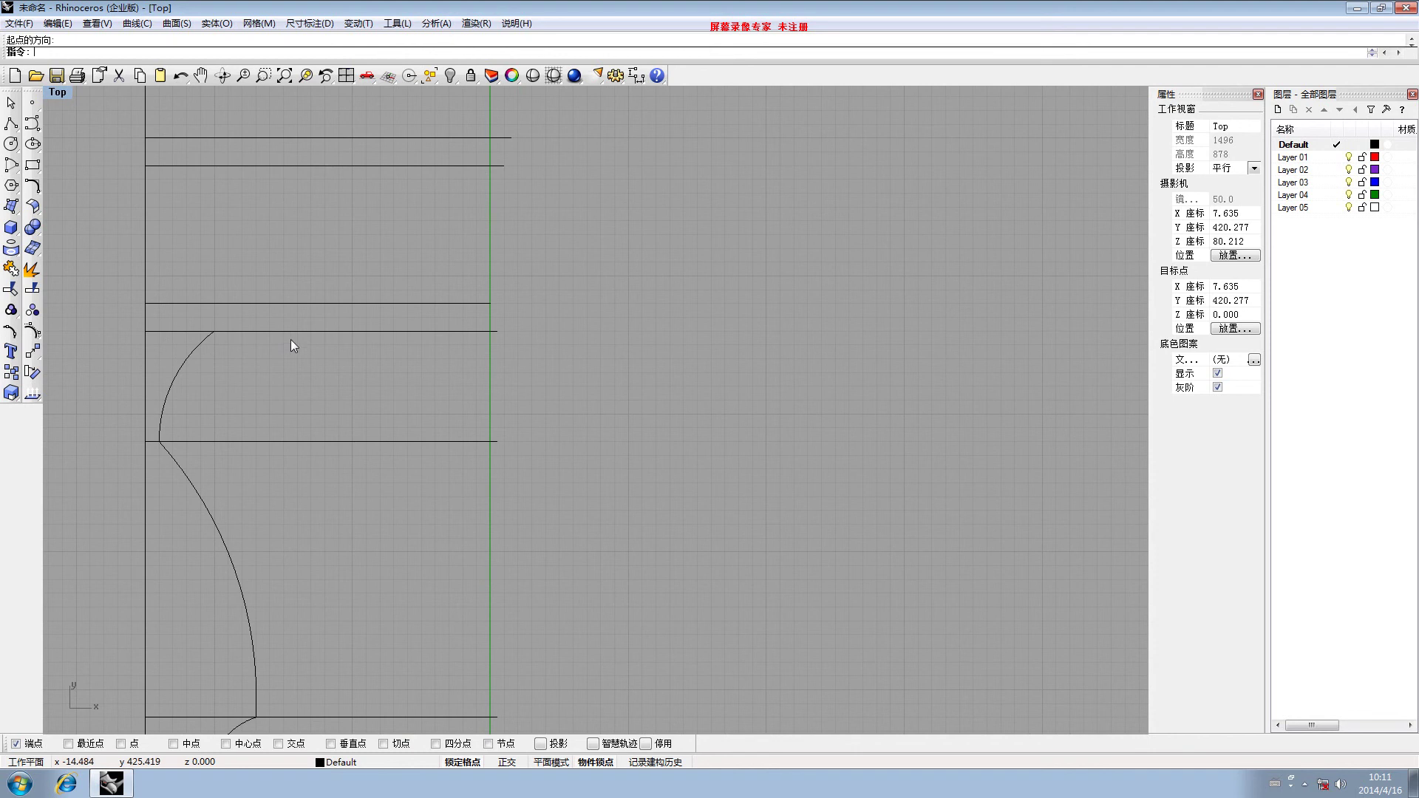
pyautogui.click(11, 123)
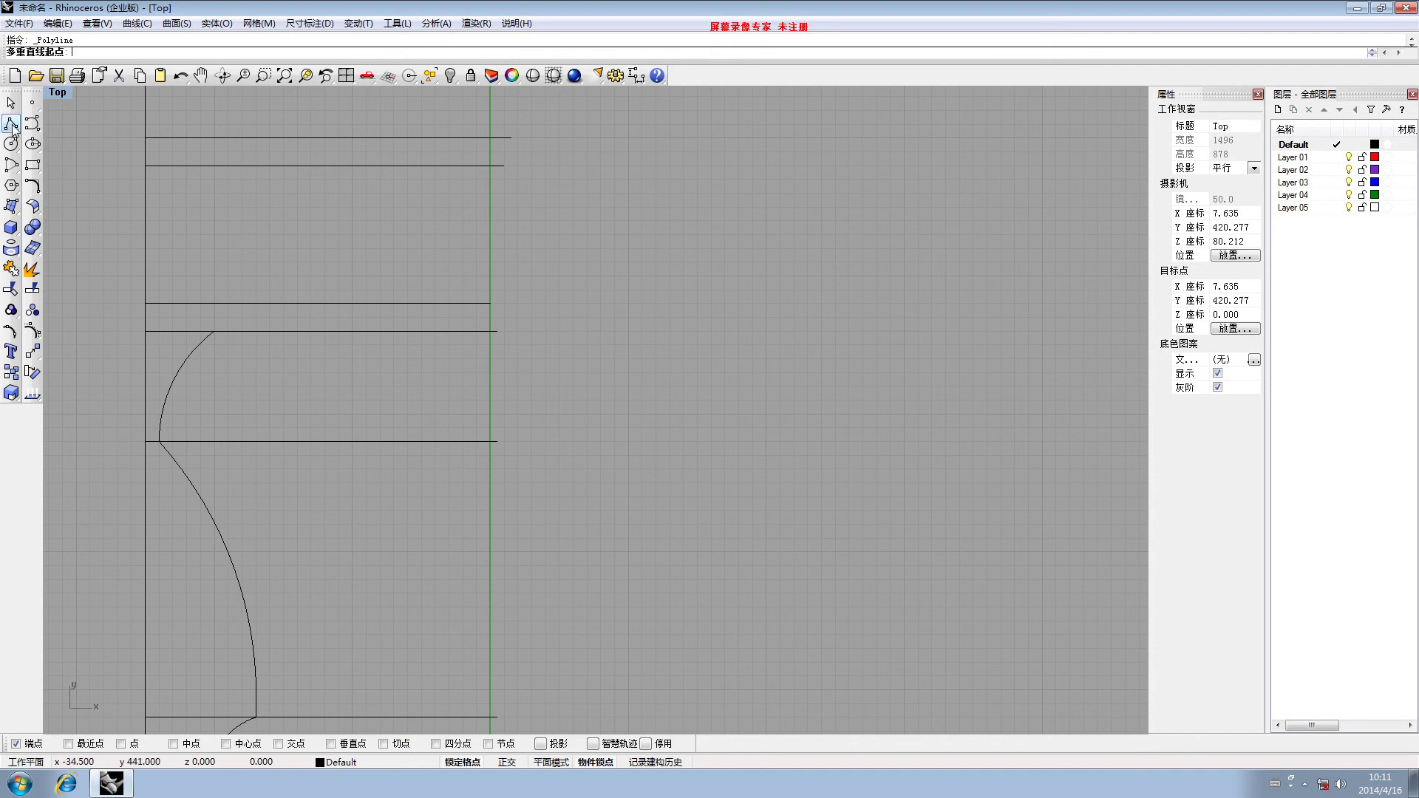
pyautogui.scroll(4, 216, 327)
pyautogui.click(215, 332)
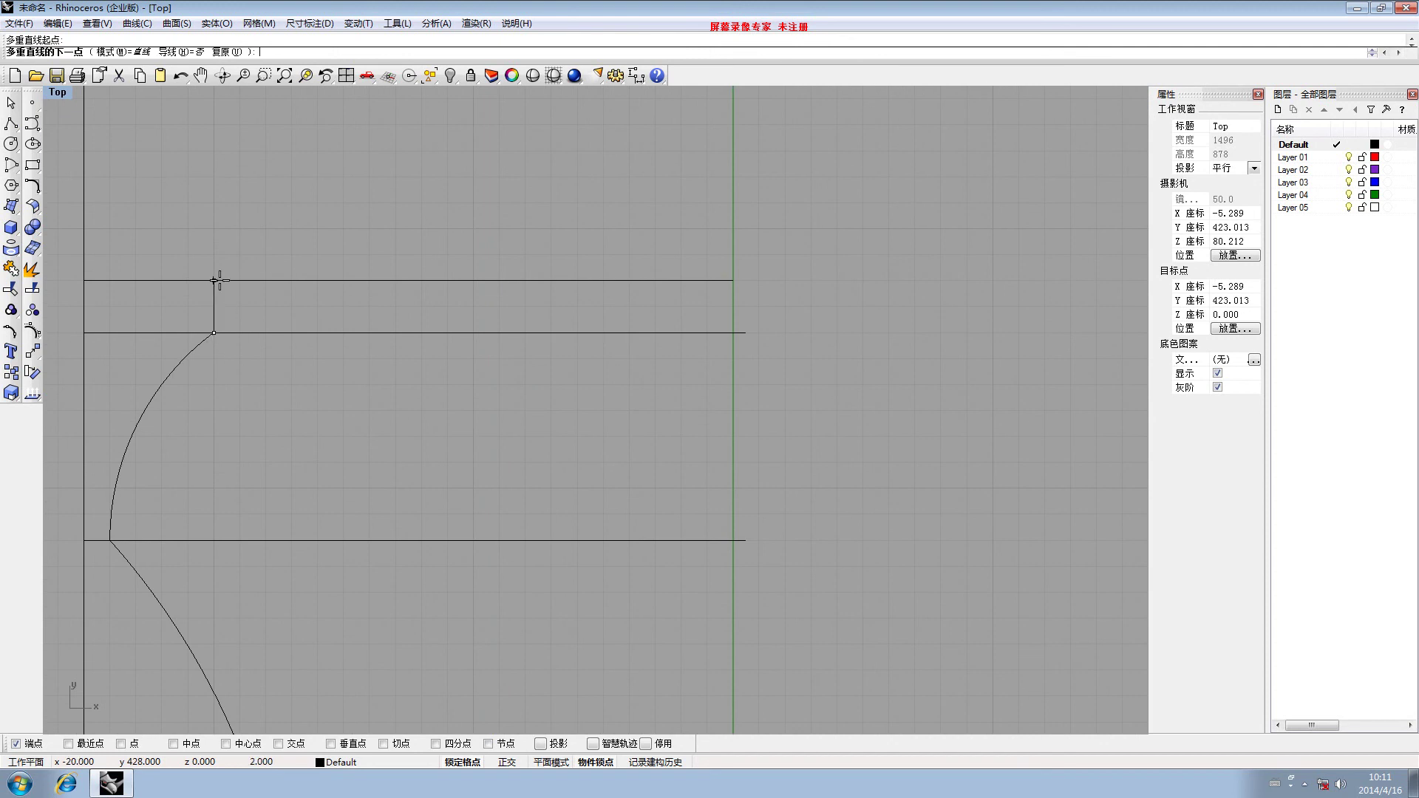
pyautogui.click(215, 281)
pyautogui.press('Return')
# Draw an arc about 10 units tall from (-20, 428) to (-20, 438), bulging toward the centre axis
pyautogui.scroll(-6, 216, 279)
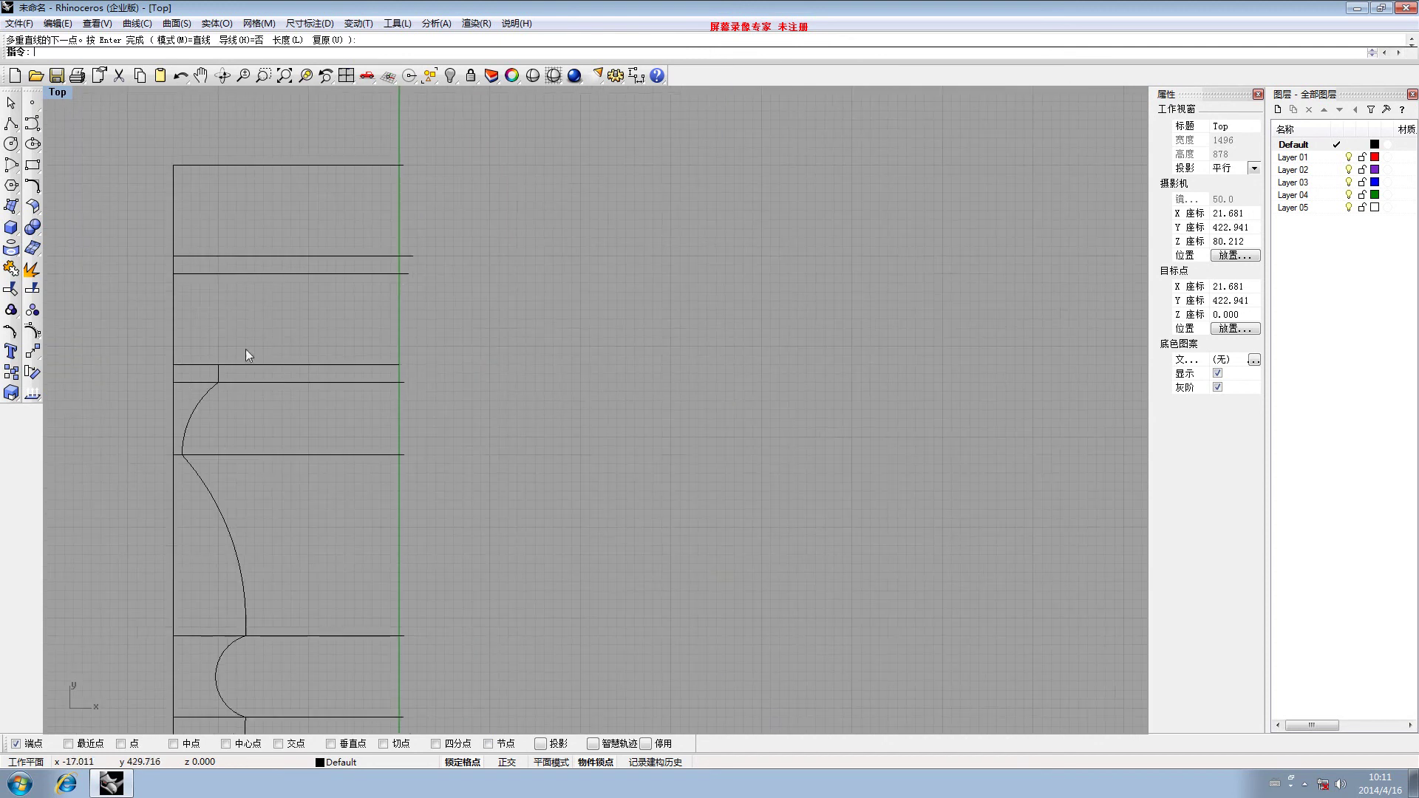
pyautogui.click(12, 165)
pyautogui.click(76, 186)
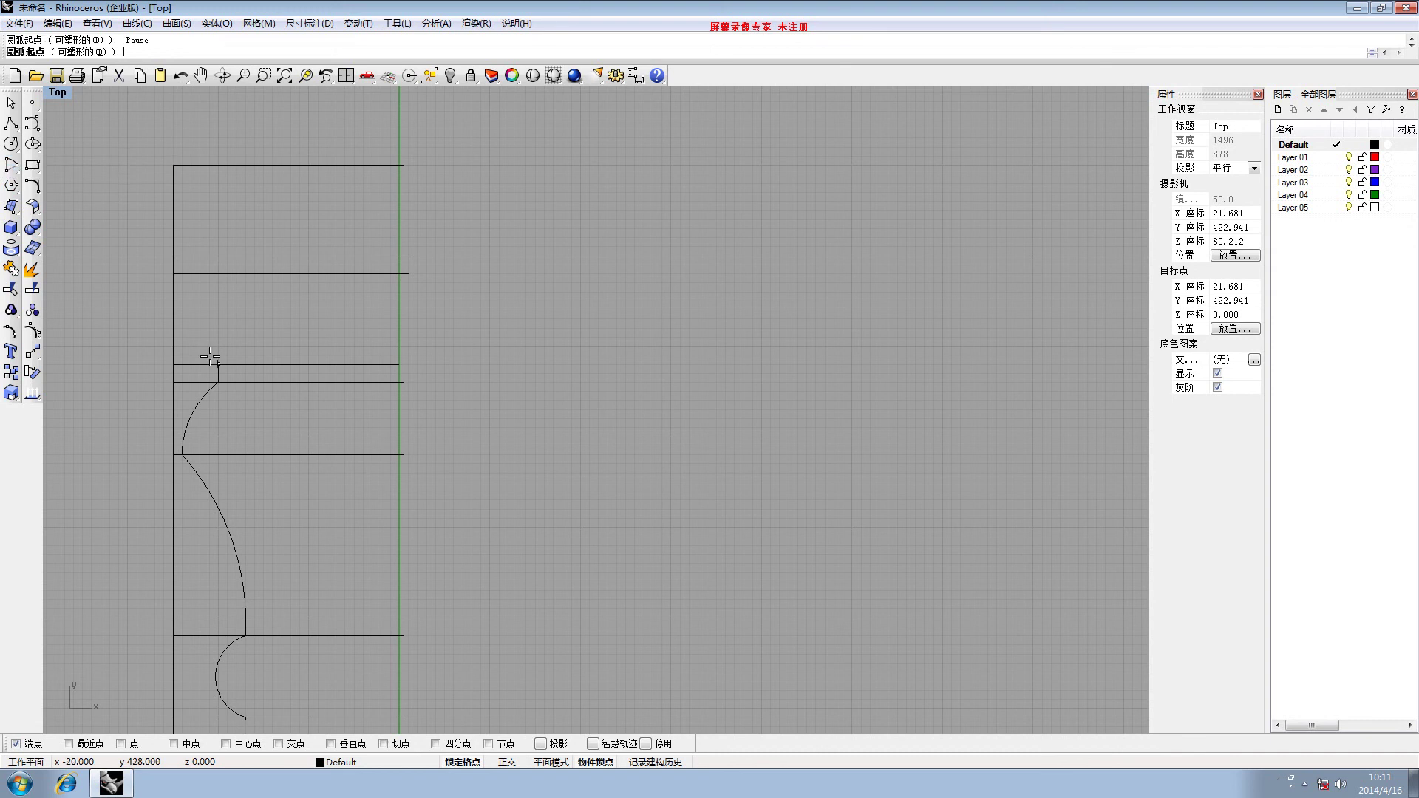
pyautogui.click(217, 365)
pyautogui.click(218, 273)
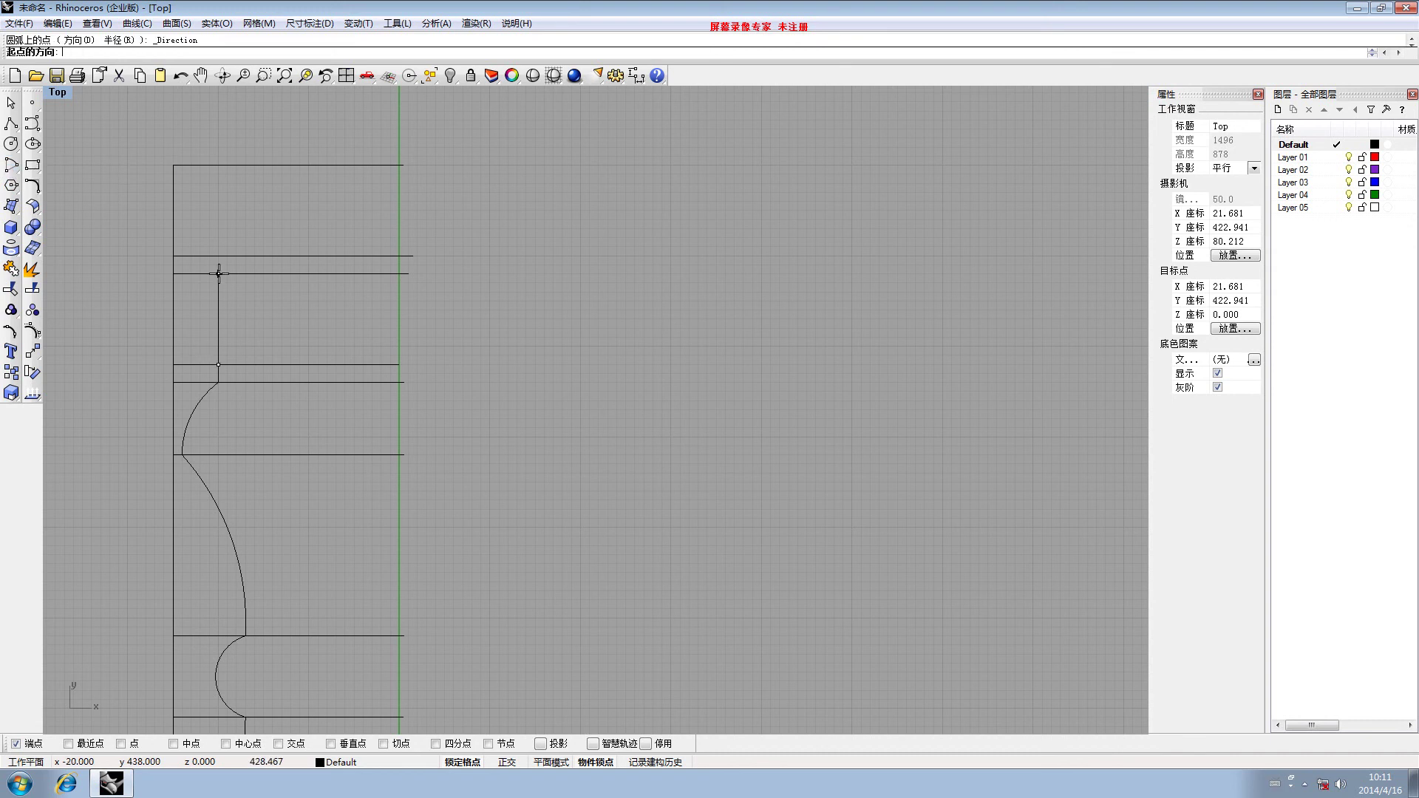
pyautogui.click(289, 330)
# Draw a vertical 2-unit line from the inward arc's upper end at (-20, 438) to the last division line below the profile's top
pyautogui.moveTo(183, 271); pyautogui.dragTo(229, 340, button='right')
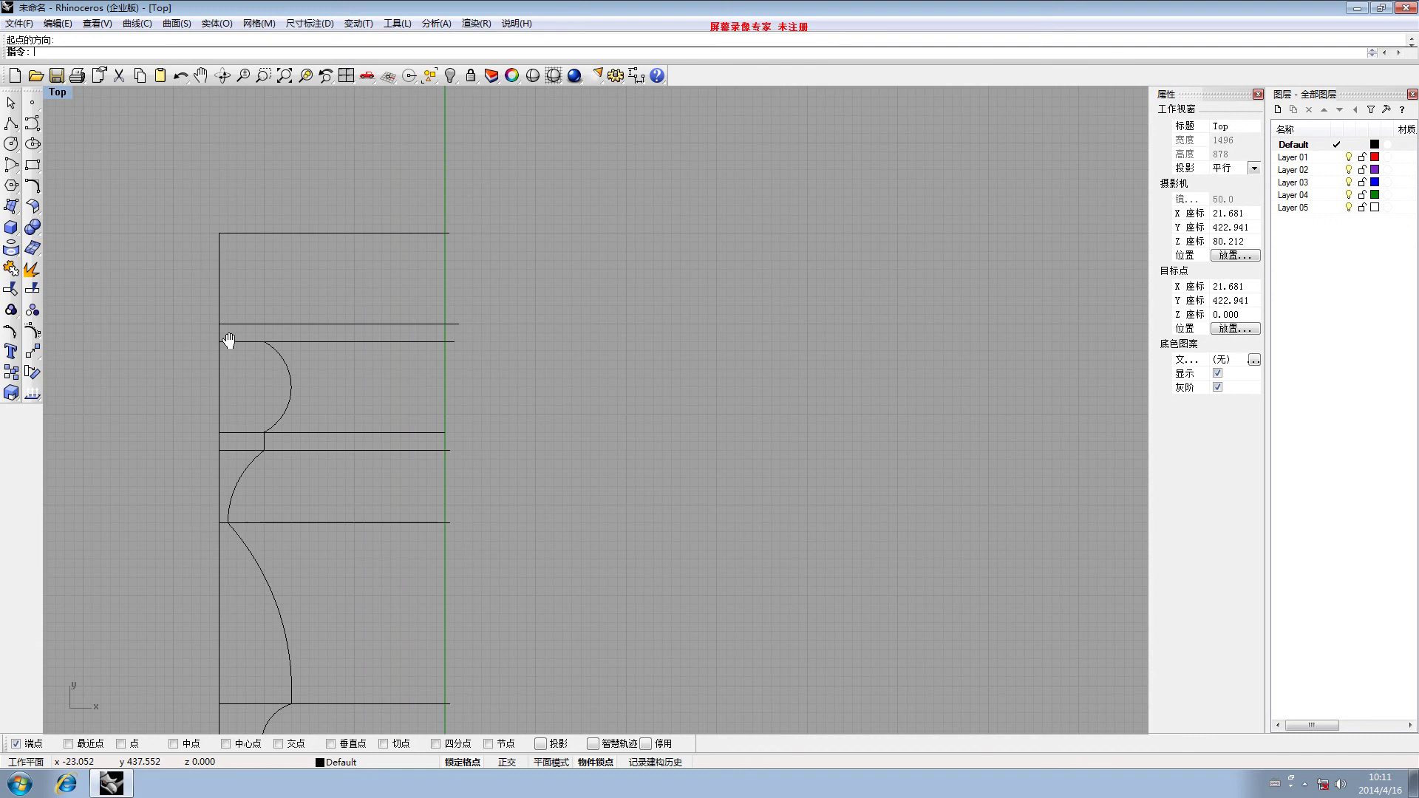
pyautogui.click(12, 124)
pyautogui.scroll(3, 267, 325)
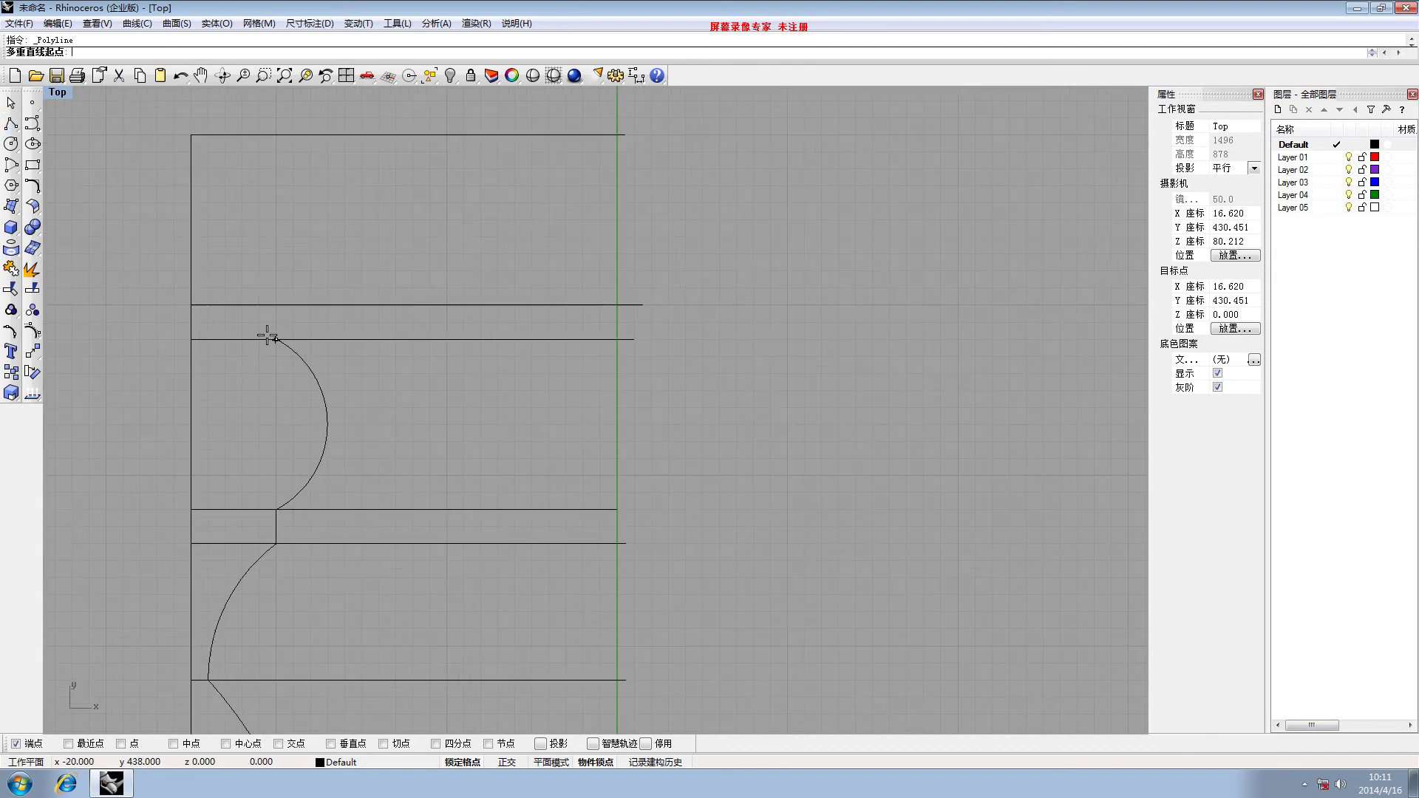
pyautogui.click(276, 339)
pyautogui.click(274, 305)
pyautogui.rightClick(274, 308)
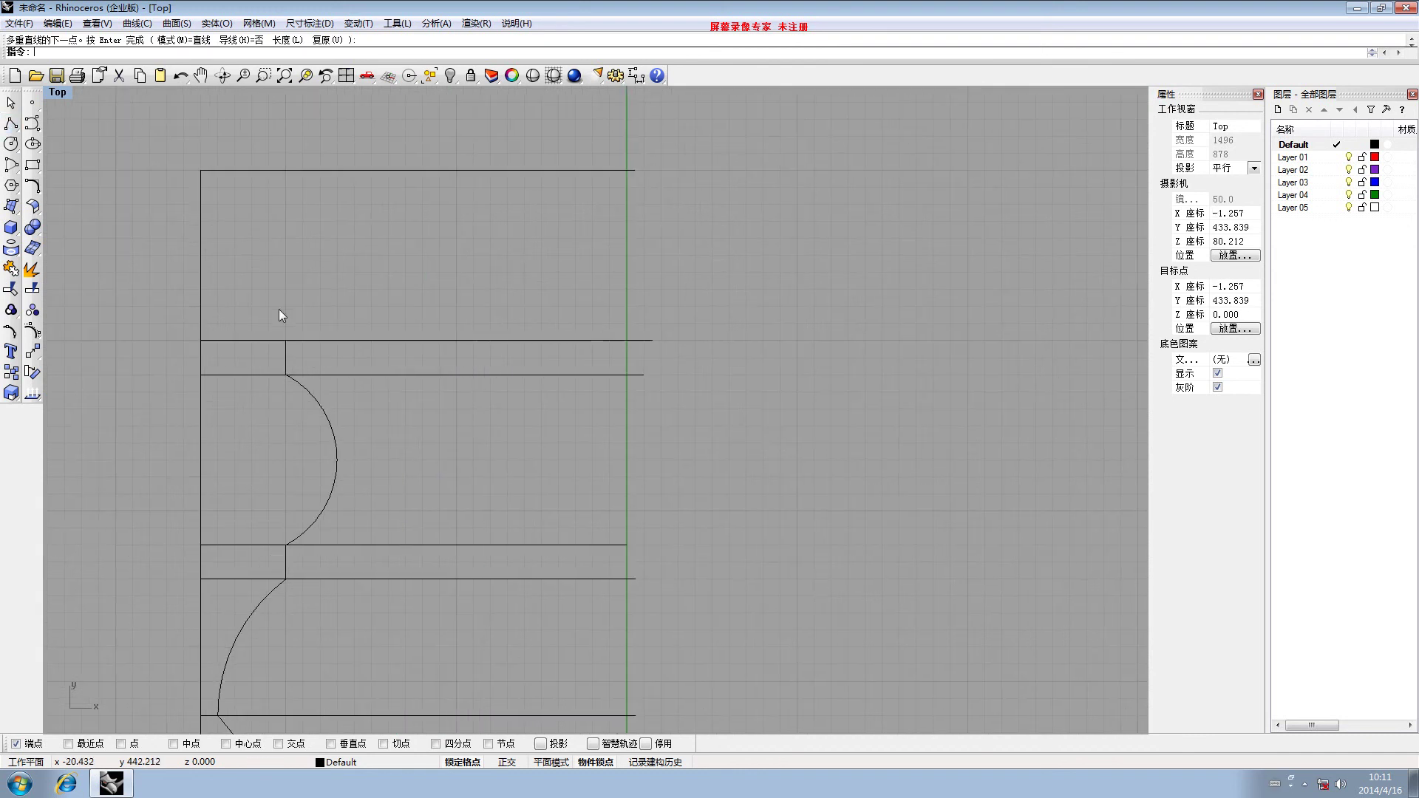
# Draw an arc across the topmost compartment from the short line's upper end to (-20, 450) on the top edge, bulging toward the outer edge
pyautogui.click(16, 166)
pyautogui.click(86, 194)
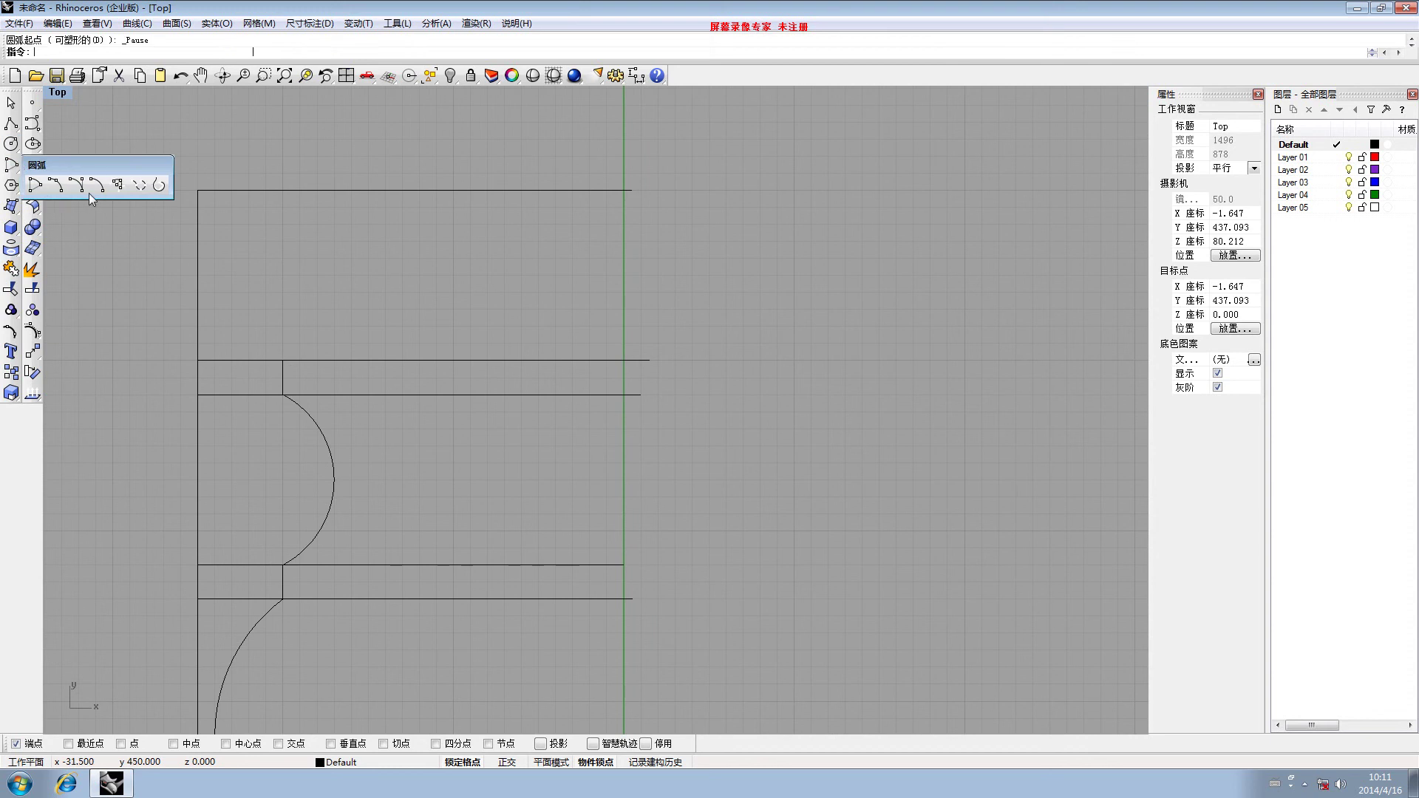
pyautogui.click(278, 355)
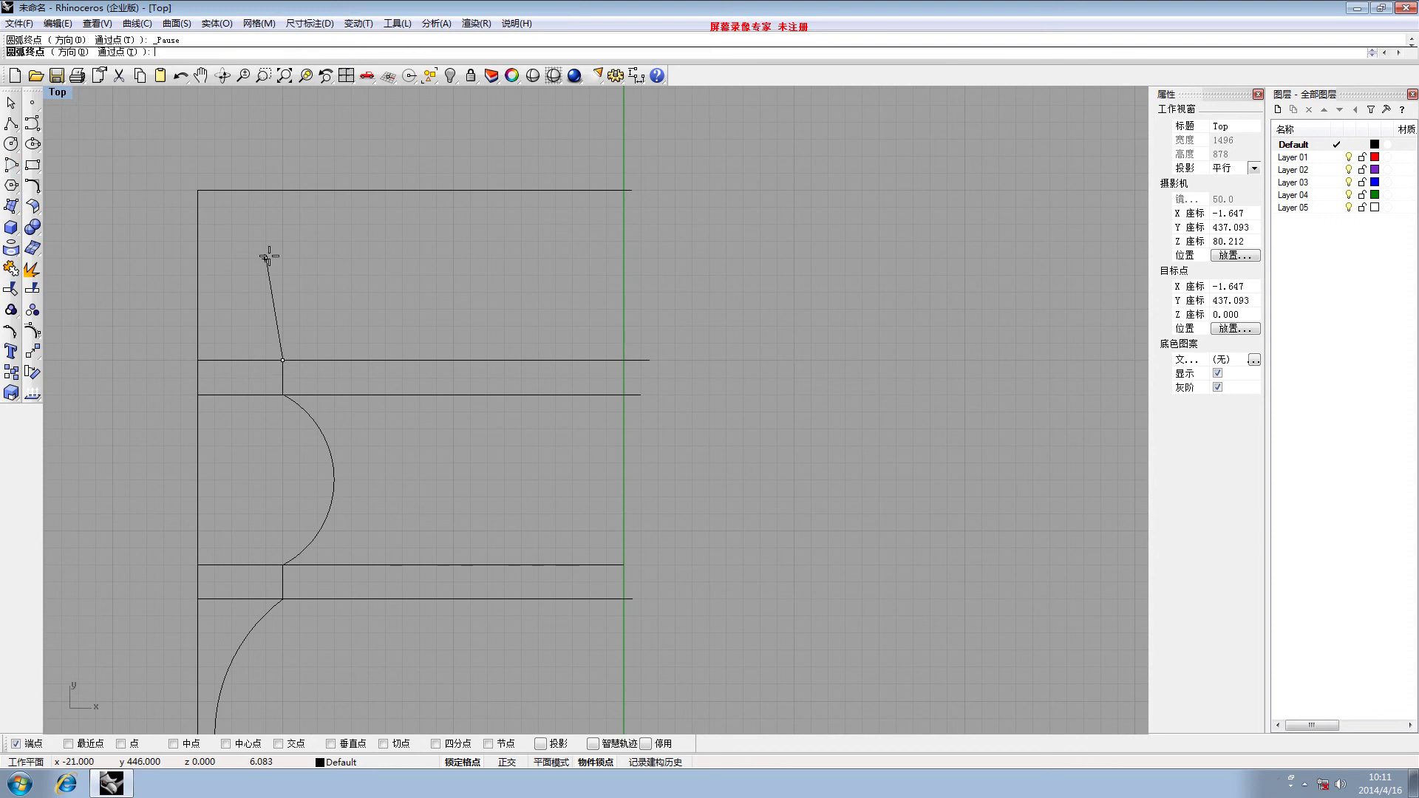
pyautogui.click(282, 191)
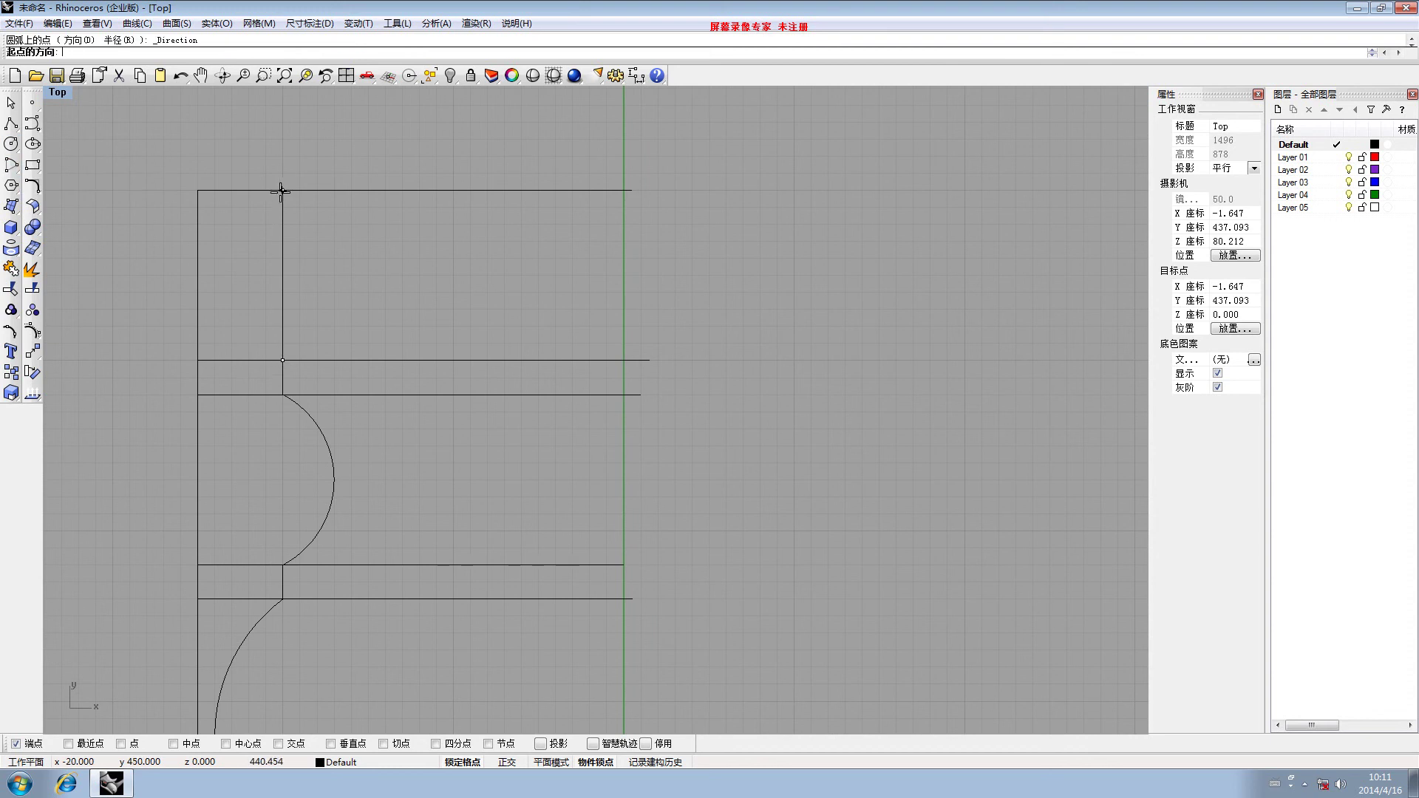
pyautogui.click(161, 336)
pyautogui.scroll(-5, 381, 271)
pyautogui.scroll(-5, 288, 337)
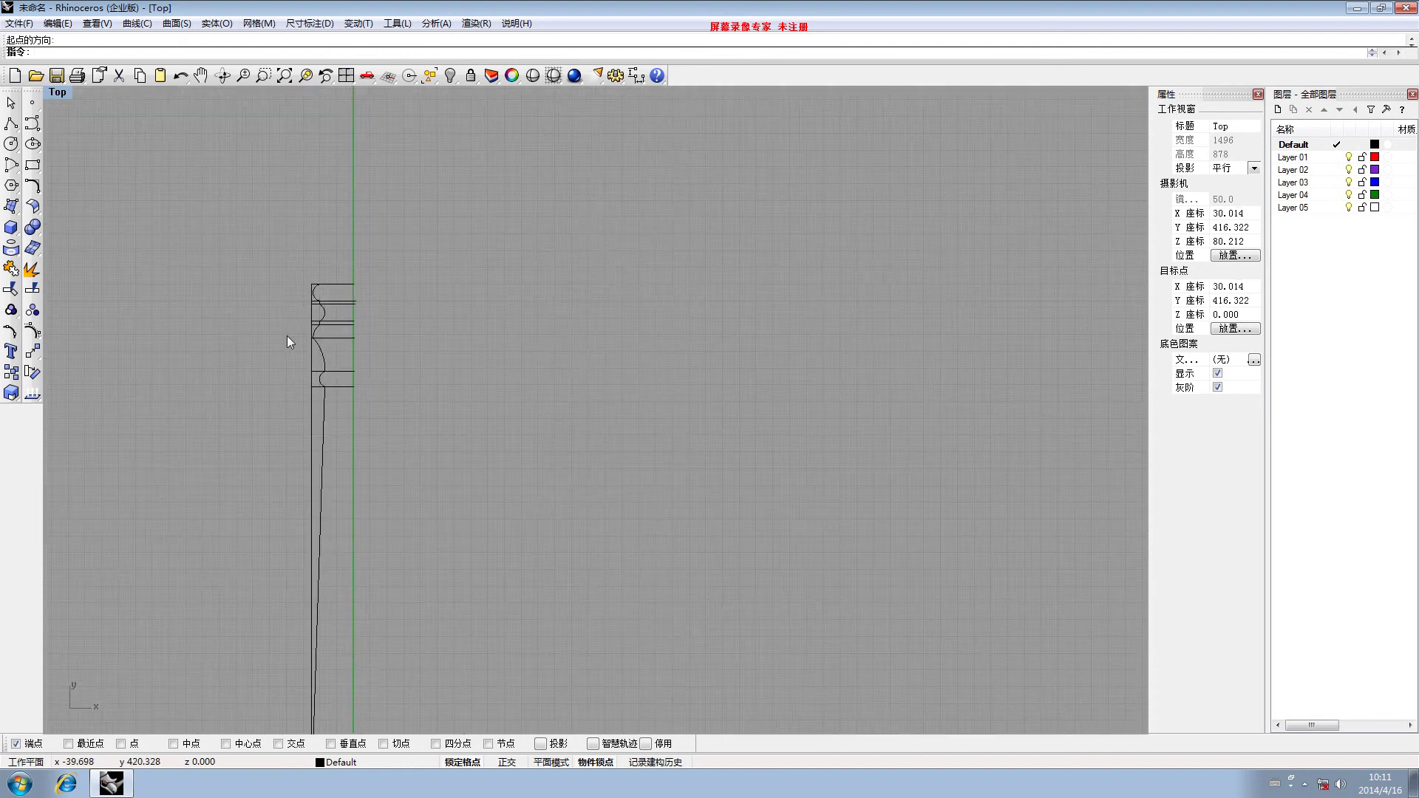
pyautogui.moveTo(288, 337); pyautogui.dragTo(411, 164, button='right')
pyautogui.scroll(-4, 380, 255)
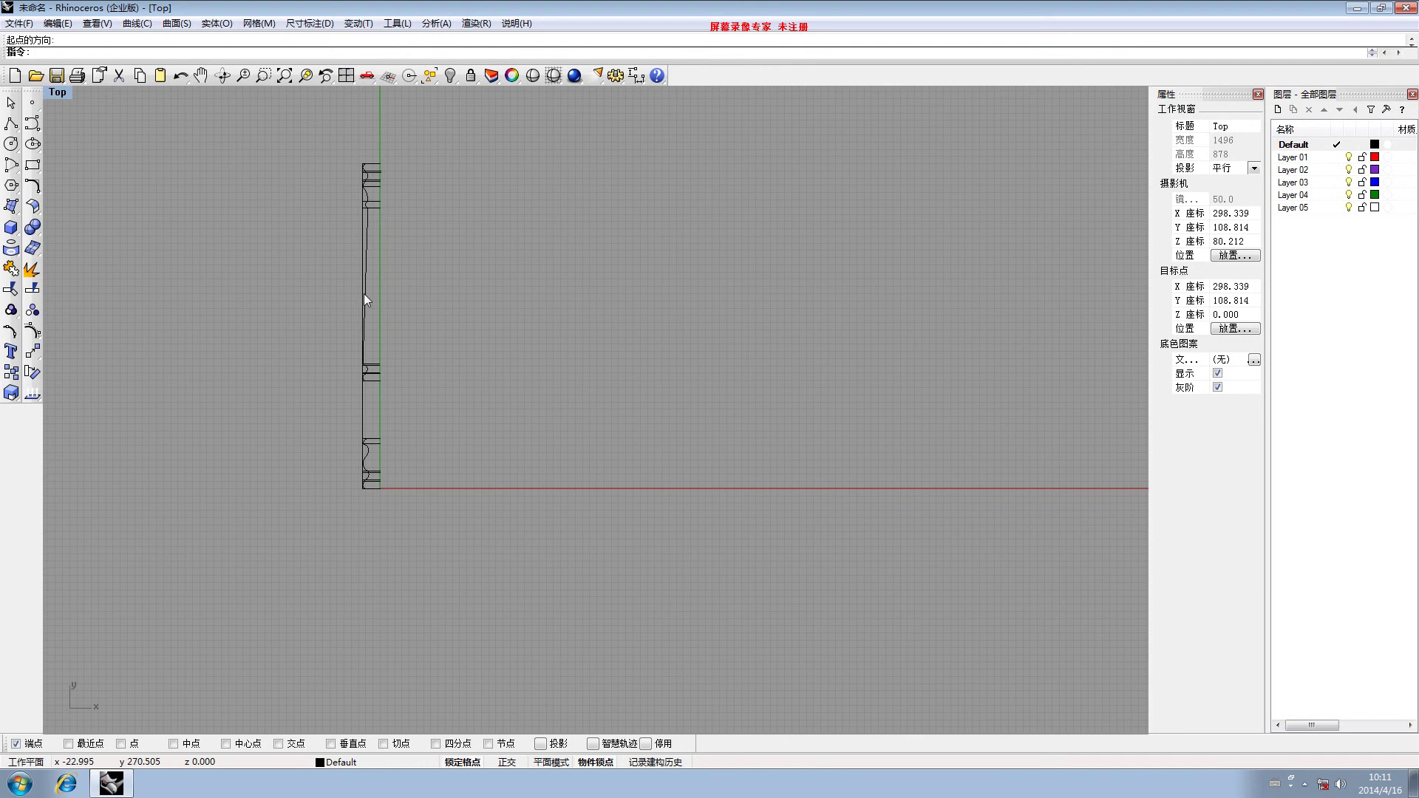
# Open the built-in calculator and place it beside the base of the profile
pyautogui.moveTo(357, 479); pyautogui.dragTo(363, 424, button='right')
pyautogui.scroll(2, 371, 323)
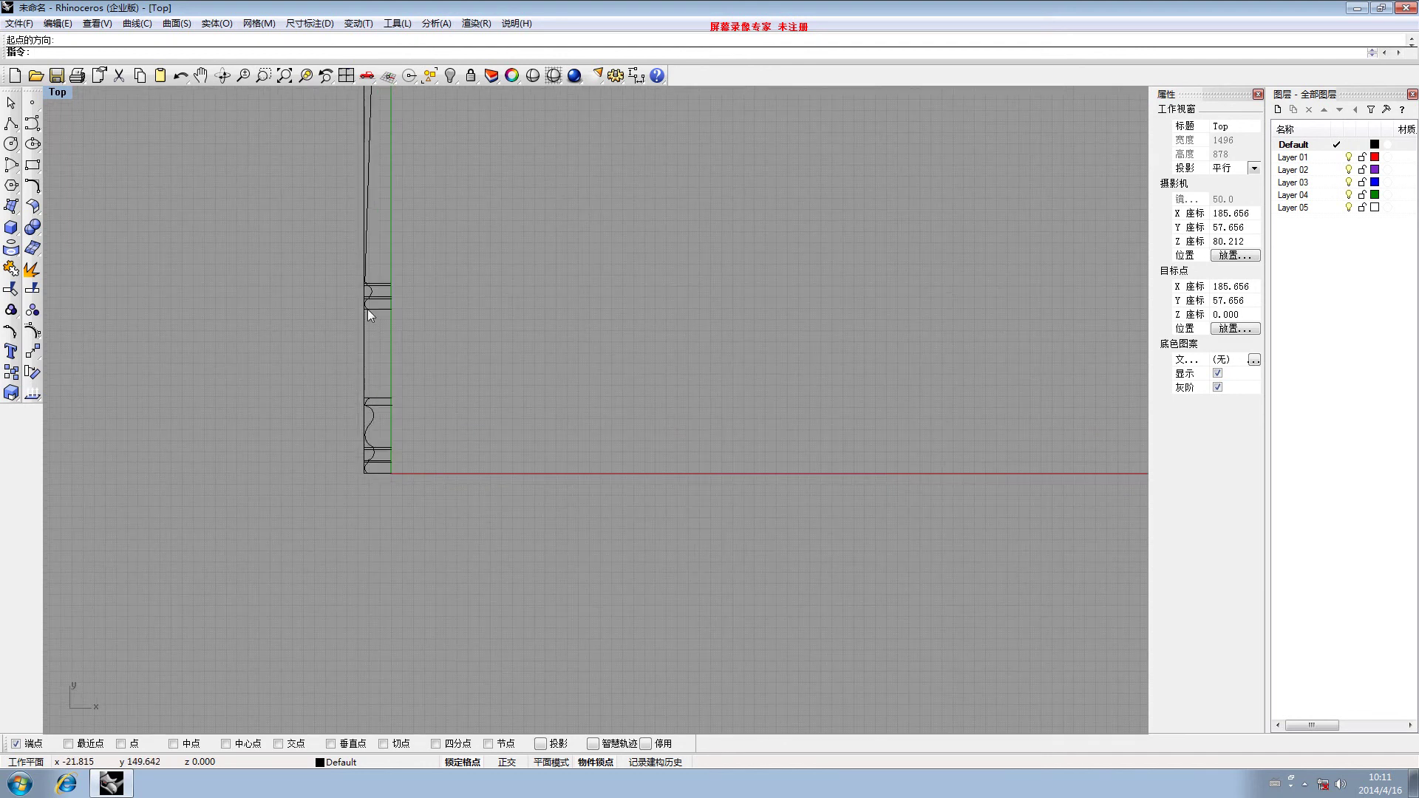
pyautogui.scroll(5, 375, 473)
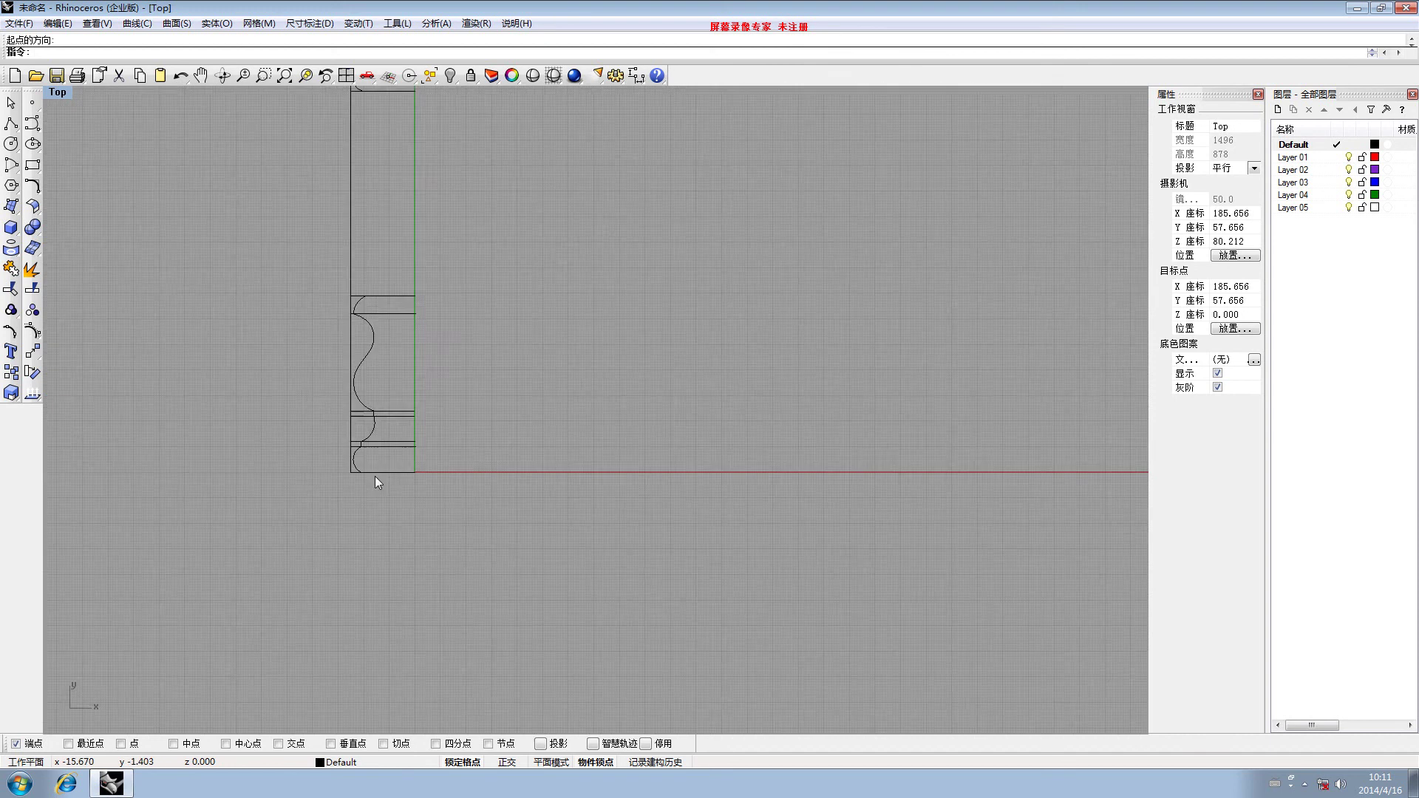
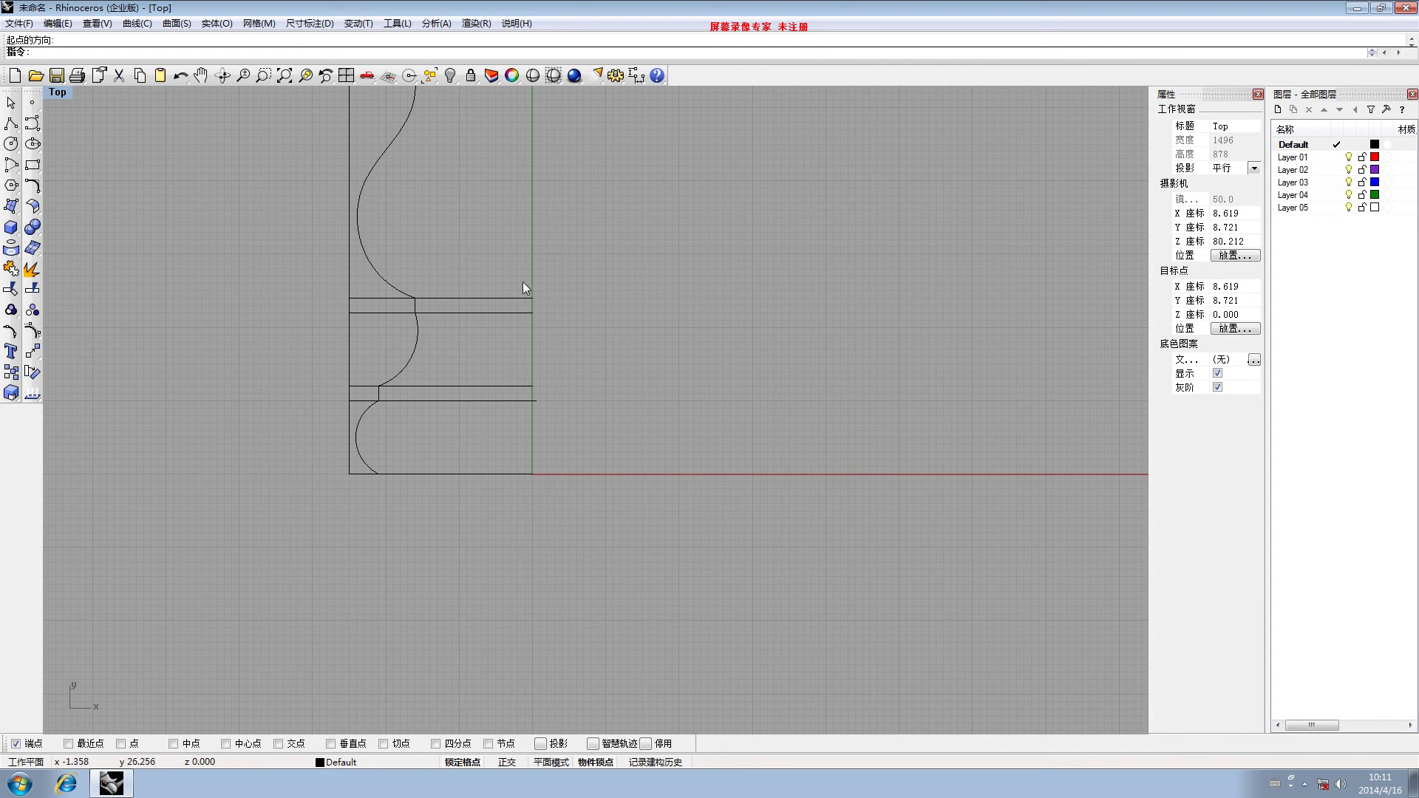
pyautogui.click(397, 23)
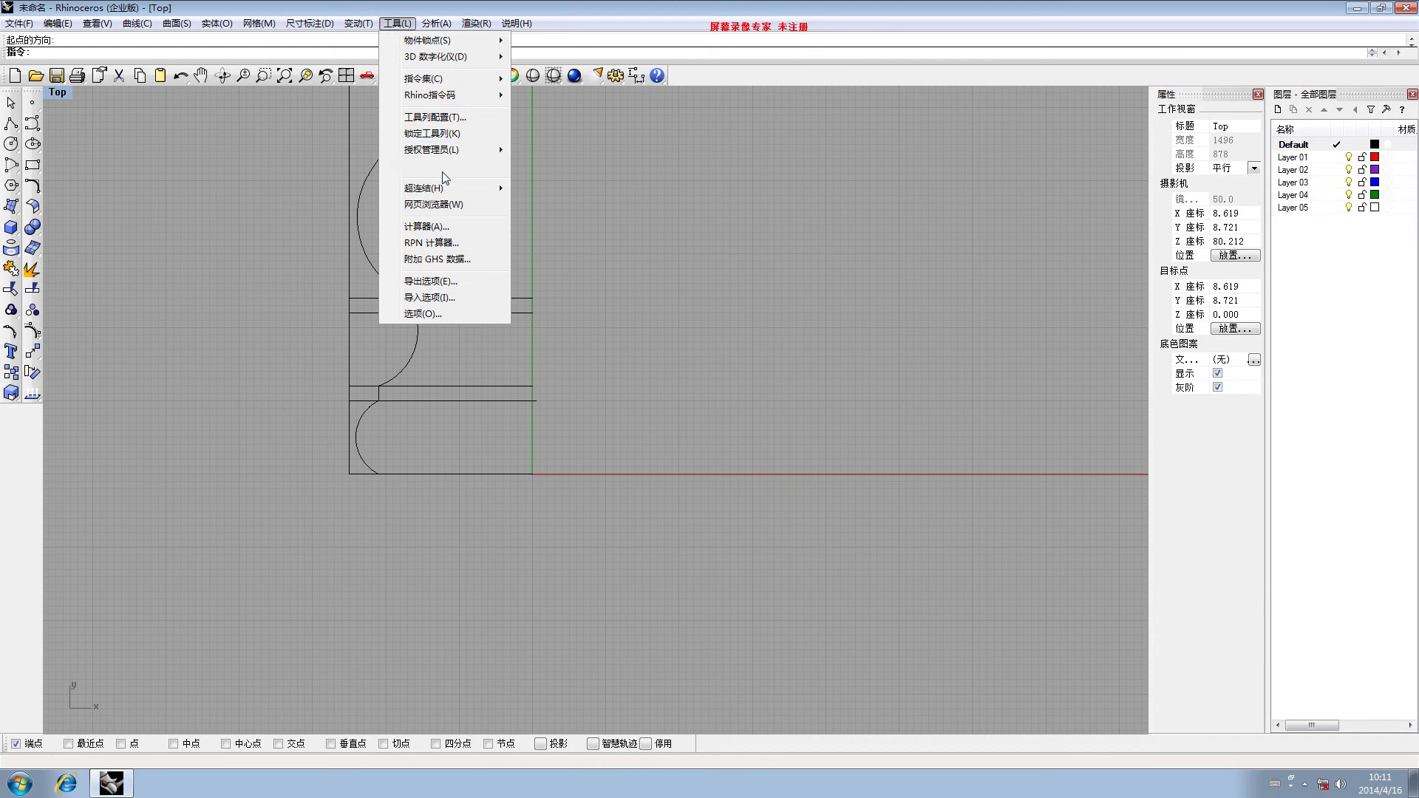
pyautogui.click(429, 226)
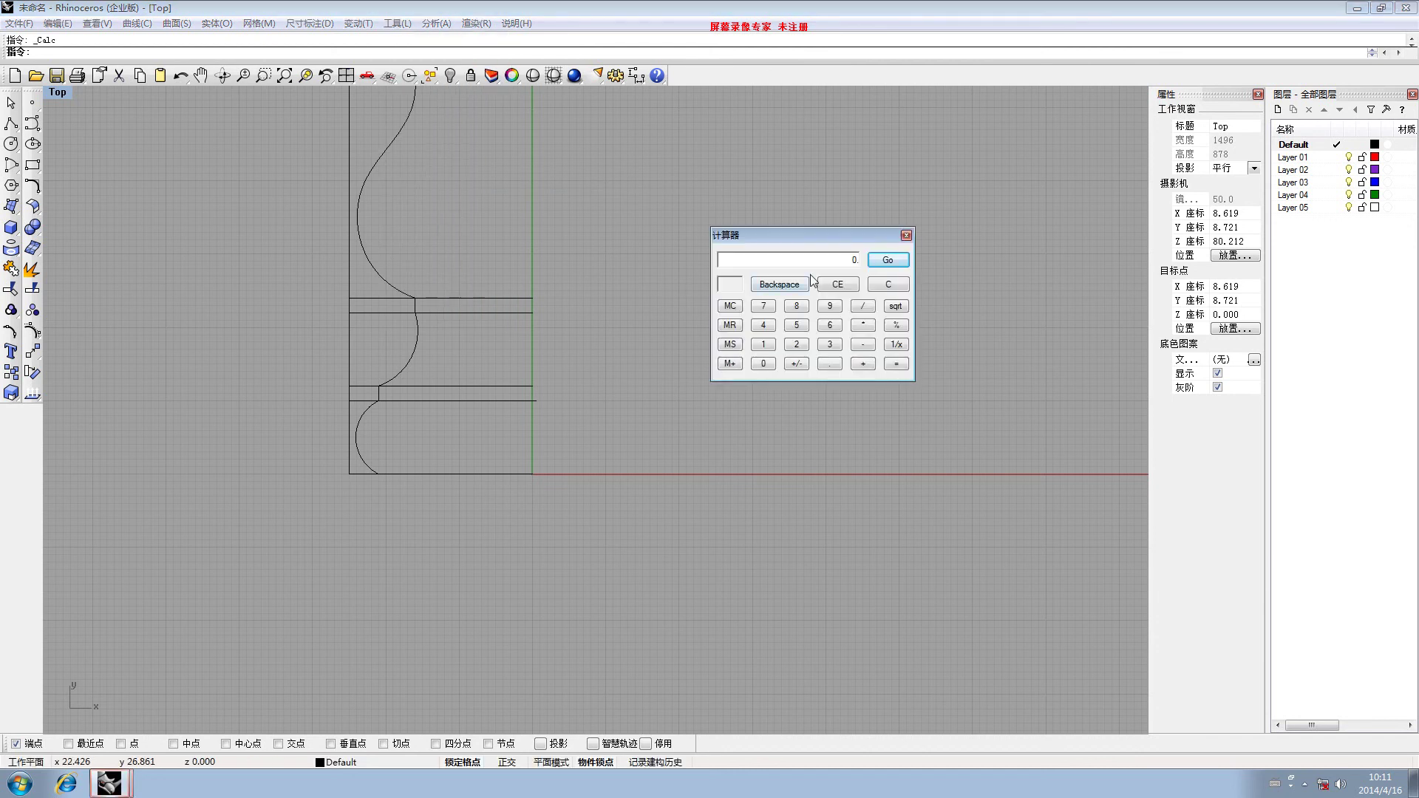
pyautogui.moveTo(807, 234); pyautogui.dragTo(303, 389)
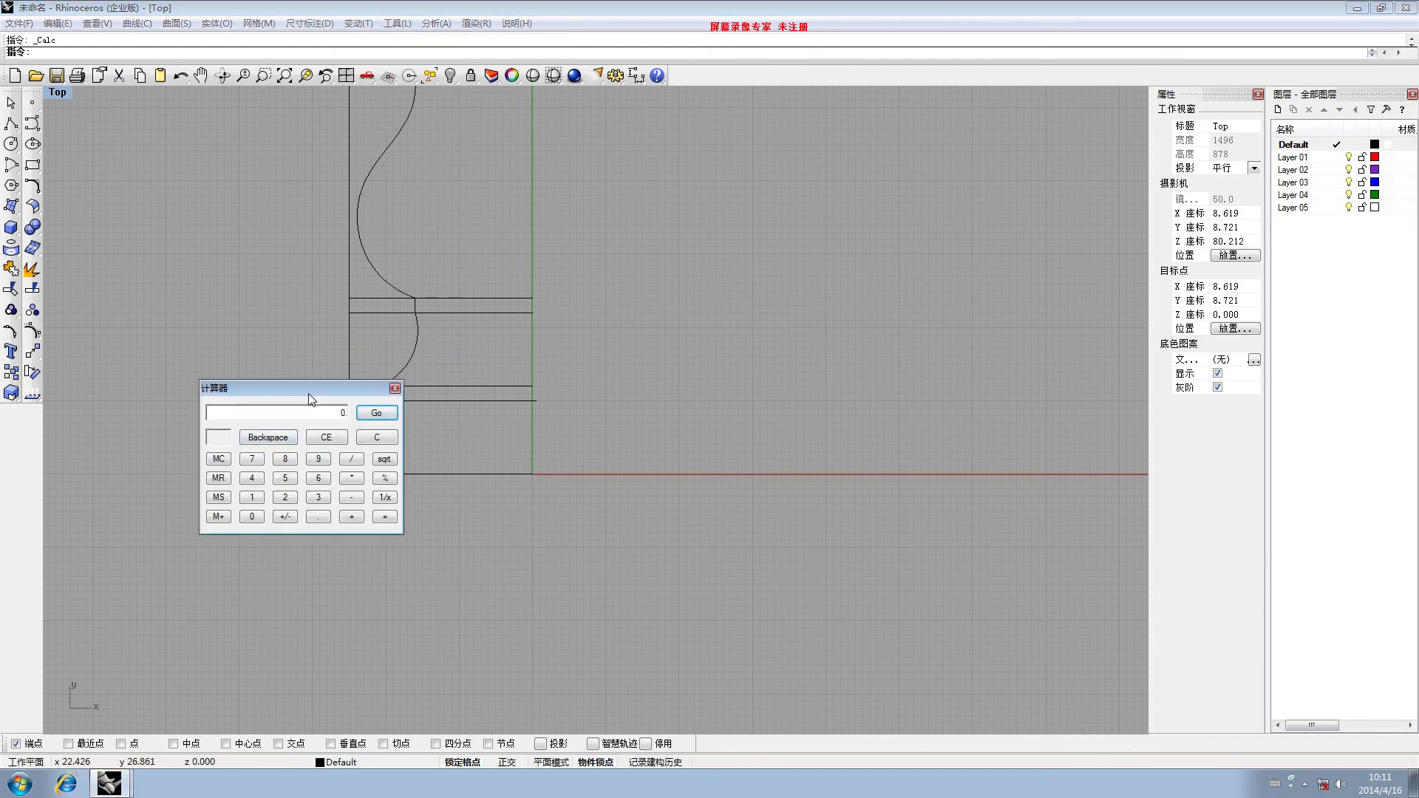
# Calculate 50 × 1.414 / 2 and close the calculator
pyautogui.click(283, 479)
pyautogui.click(251, 517)
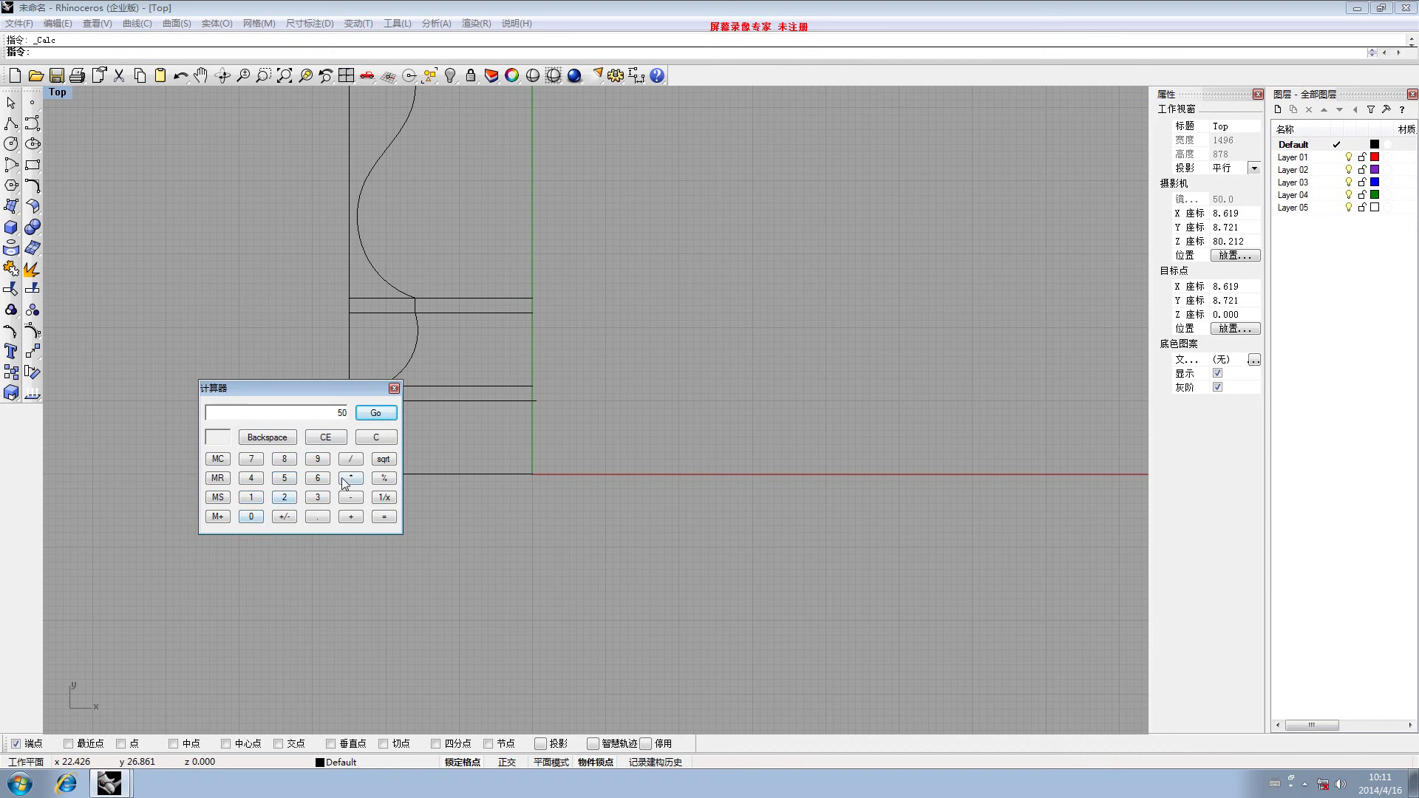
pyautogui.click(343, 484)
pyautogui.click(251, 498)
pyautogui.click(317, 517)
pyautogui.click(251, 478)
pyautogui.click(251, 497)
pyautogui.click(251, 478)
pyautogui.click(356, 463)
pyautogui.click(285, 498)
pyautogui.click(385, 517)
pyautogui.click(395, 390)
# Draw a polyline from the origin 35.35 units outward along the base, down to y -21.5, and straight up past the profile's top
pyautogui.moveTo(134, 285); pyautogui.dragTo(144, 236, button='right')
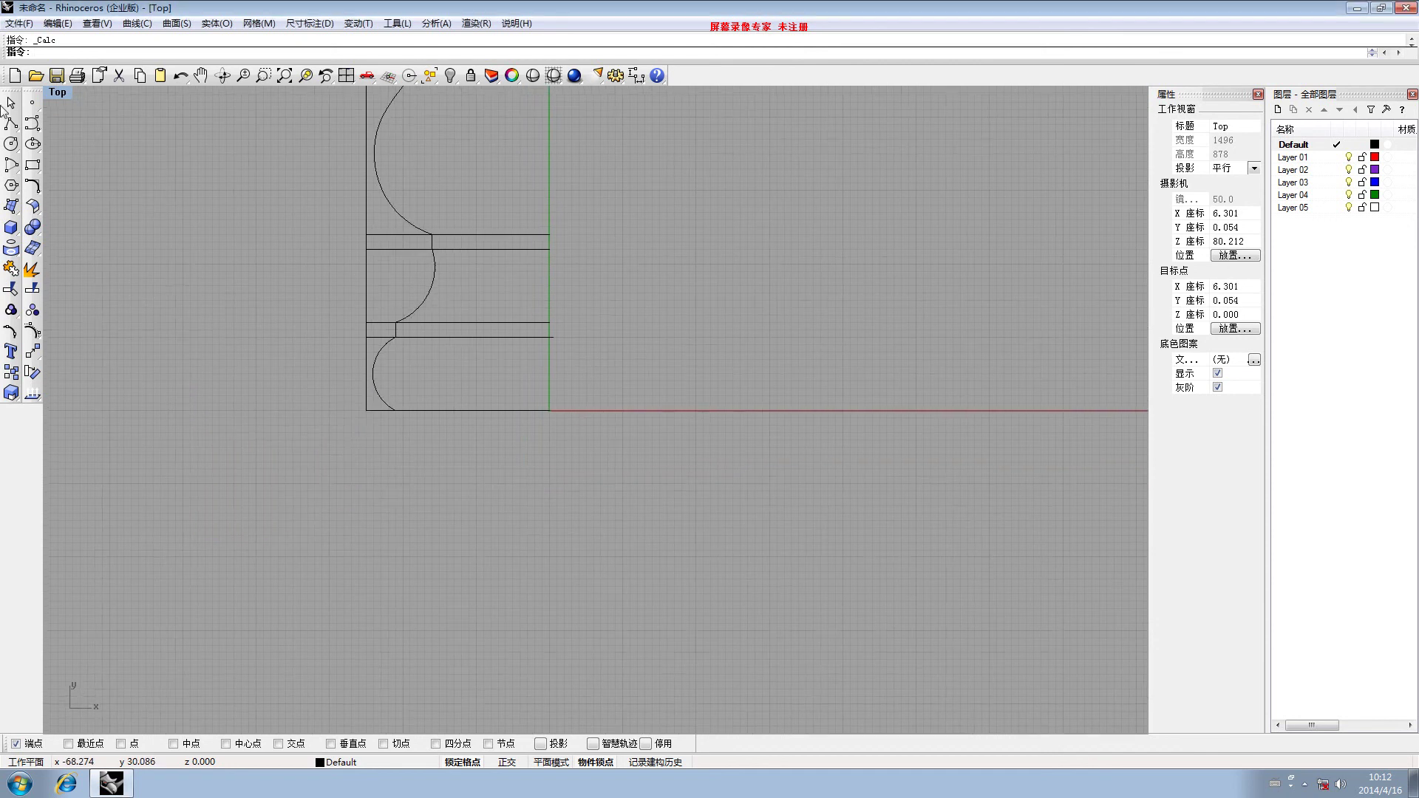
pyautogui.click(28, 125)
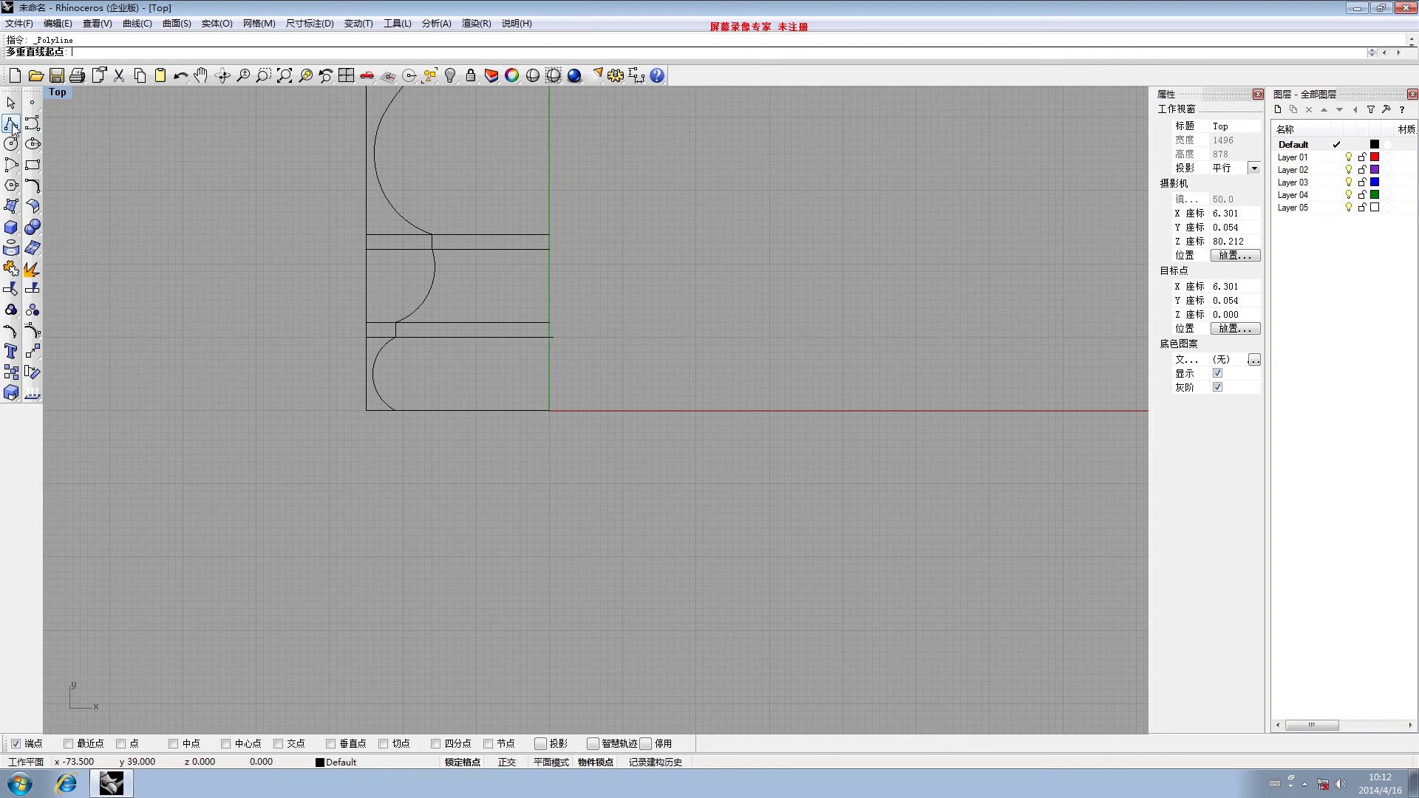
pyautogui.click(549, 410)
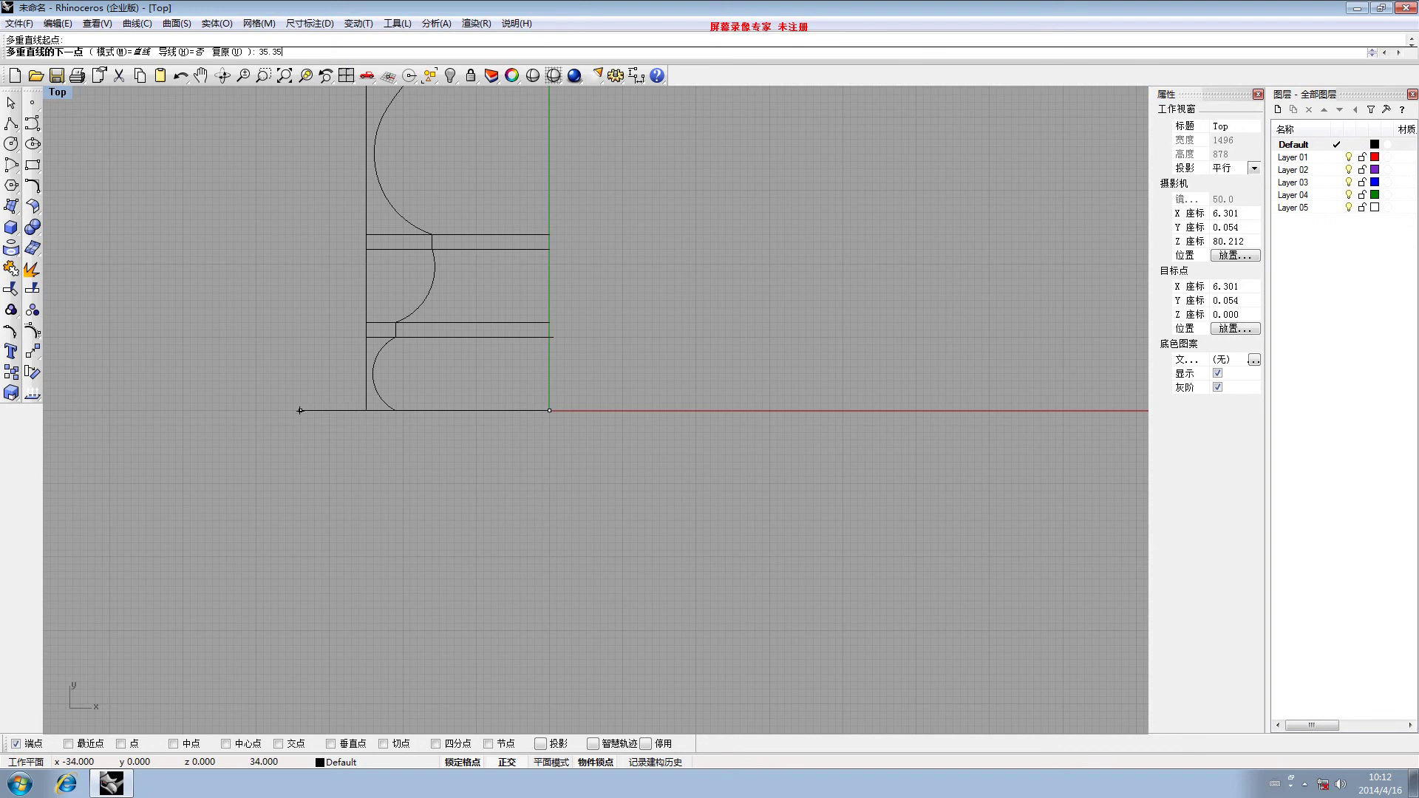
pyautogui.press('Return')
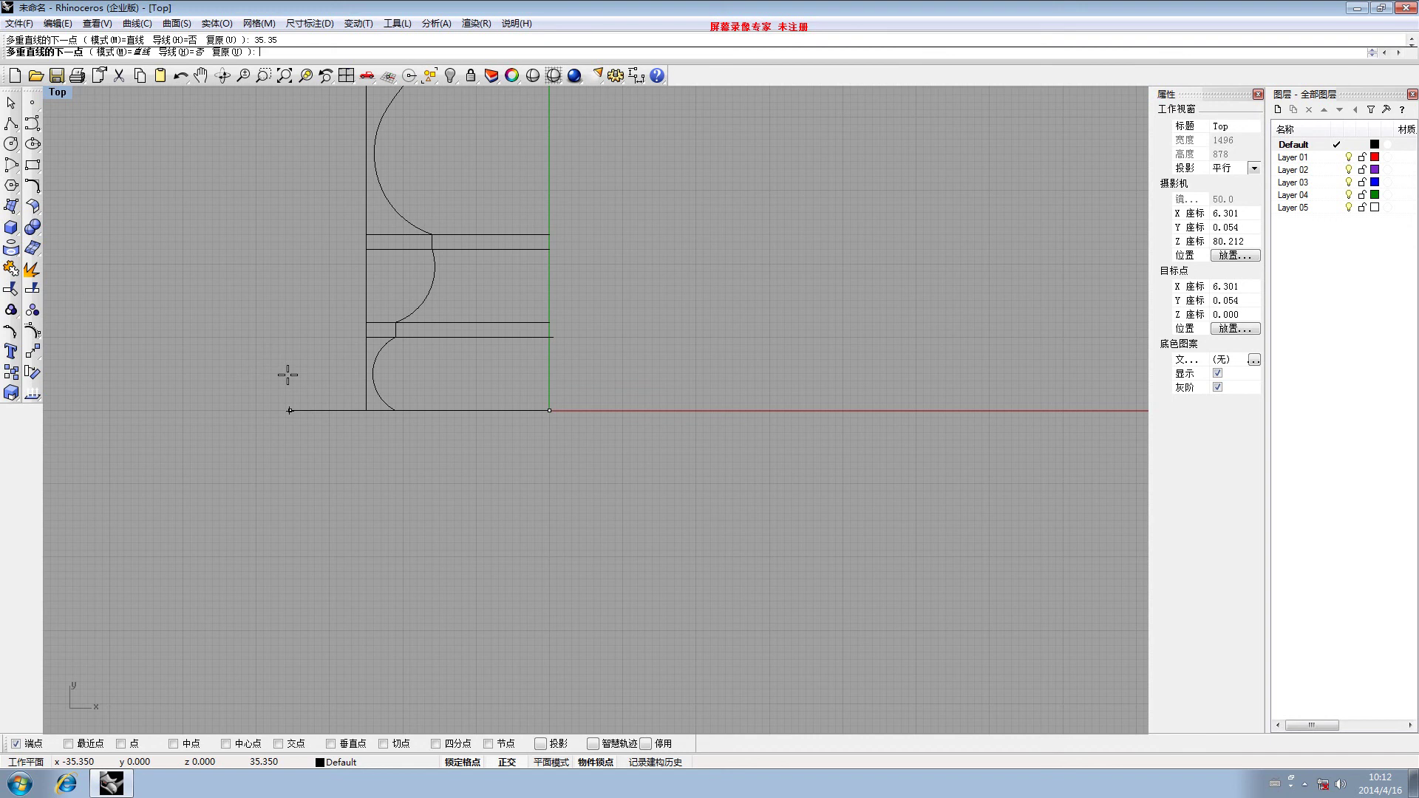
pyautogui.click(275, 566)
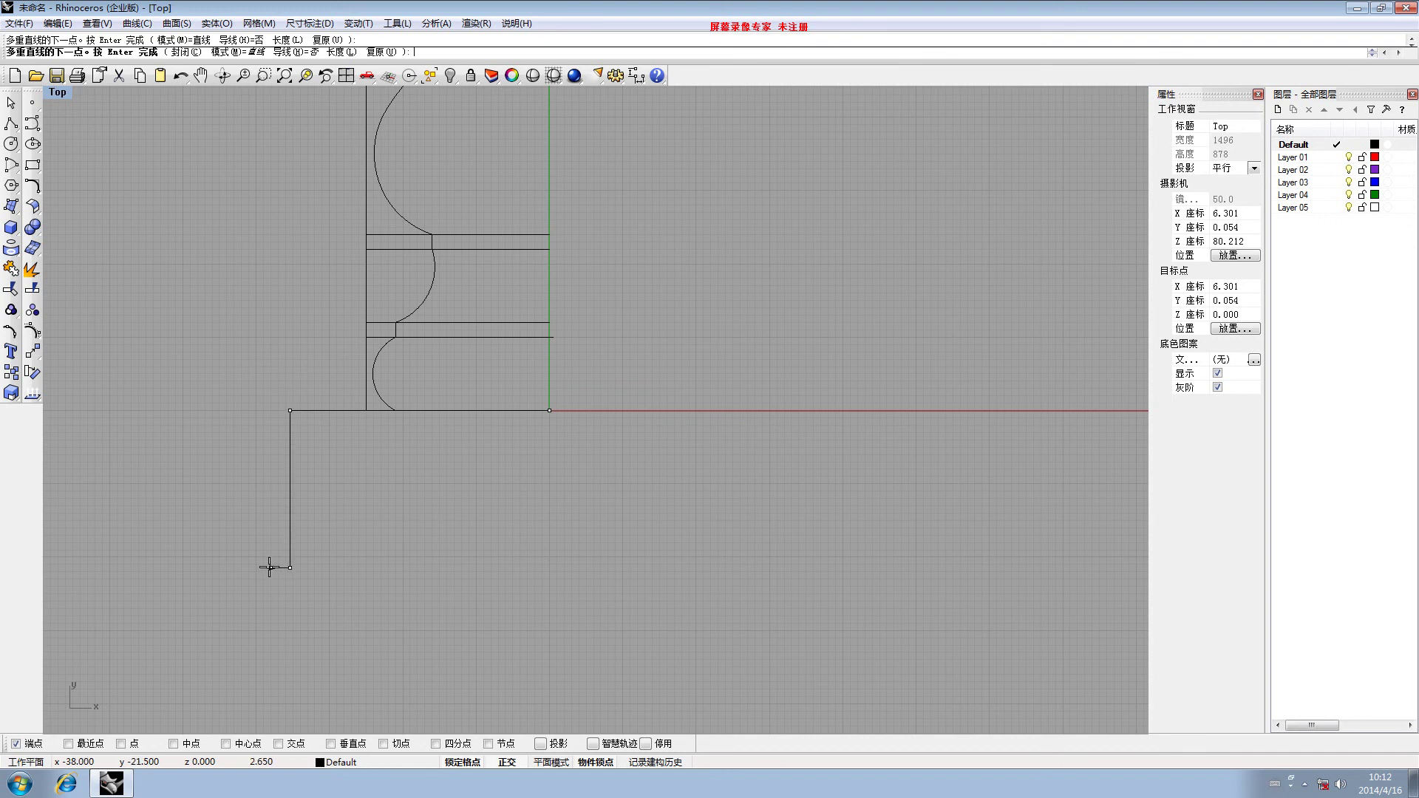
pyautogui.scroll(-10, 321, 268)
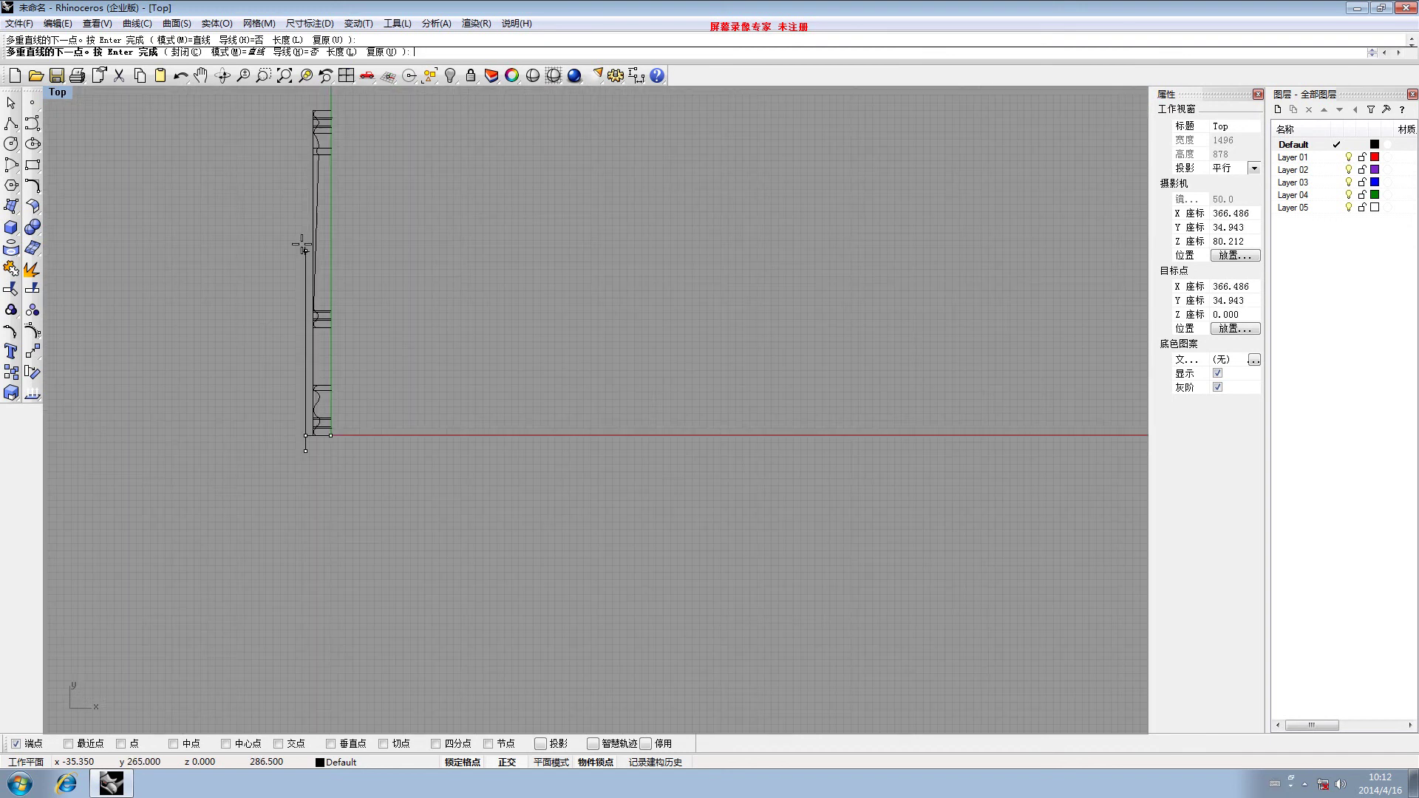
pyautogui.moveTo(311, 381); pyautogui.dragTo(304, 399, button='right')
pyautogui.click(326, 274)
pyautogui.press('Return')
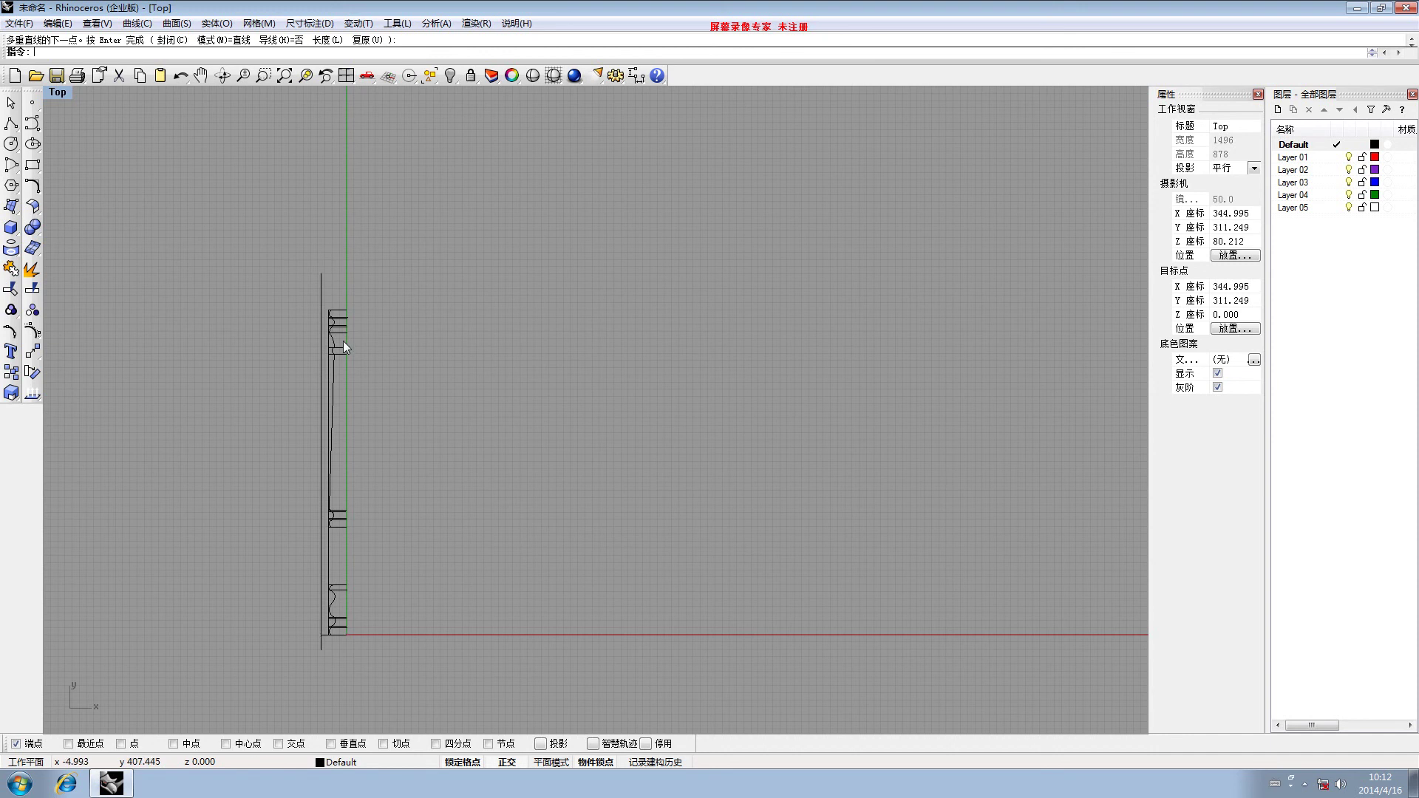
# Draw a diagonal line from the lowest arc's base end, sloping outward and down at about 30° across the outer vertical line
pyautogui.scroll(5, 316, 433)
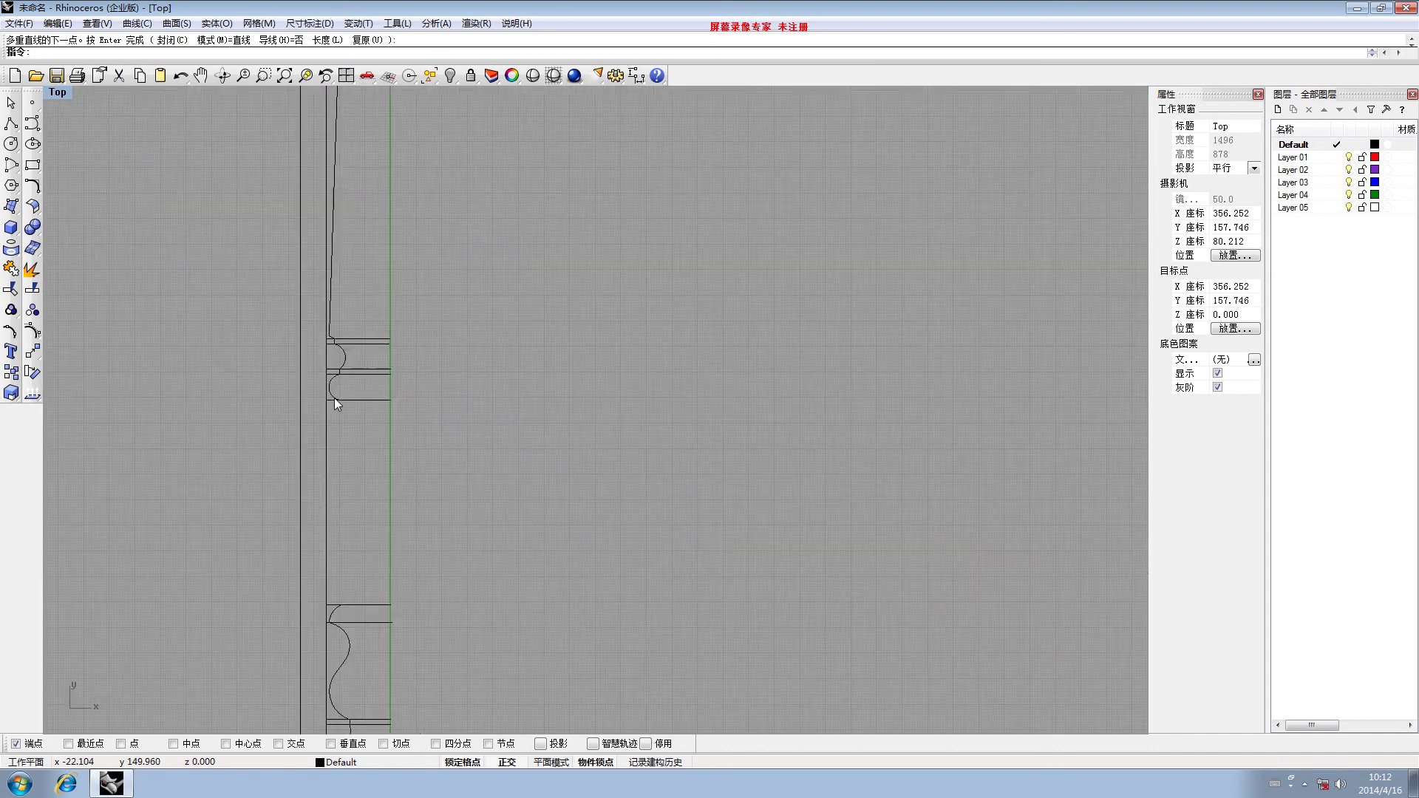
pyautogui.moveTo(256, 433)
pyautogui.mouseDown(button='right')
pyautogui.moveTo(352, 484)
pyautogui.moveTo(298, 485)
pyautogui.moveTo(328, 477)
pyautogui.mouseUp(button='right')
pyautogui.scroll(-3, 328, 477)
pyautogui.moveTo(339, 341); pyautogui.dragTo(347, 321, button='right')
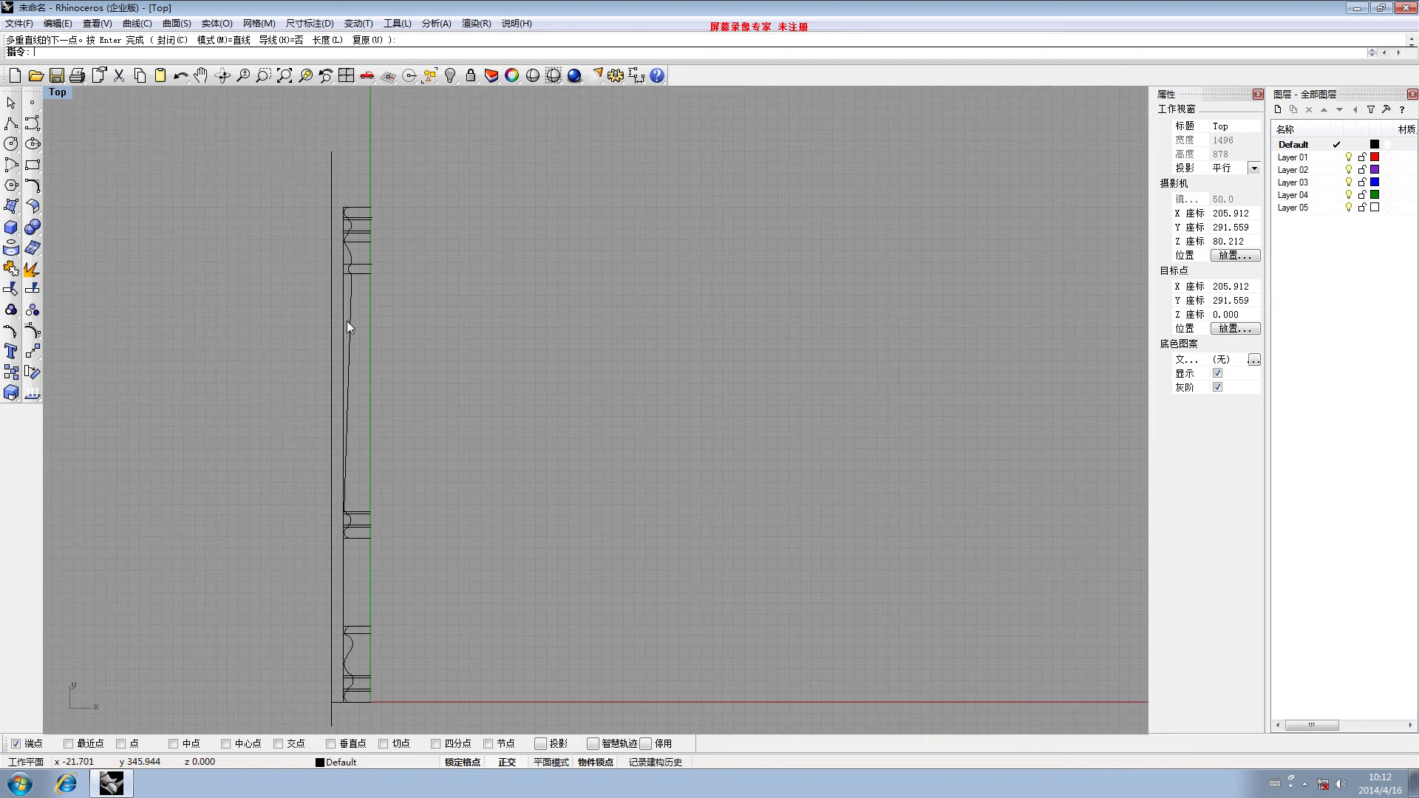
pyautogui.moveTo(354, 628); pyautogui.dragTo(335, 551, button='right')
pyautogui.scroll(2, 336, 551)
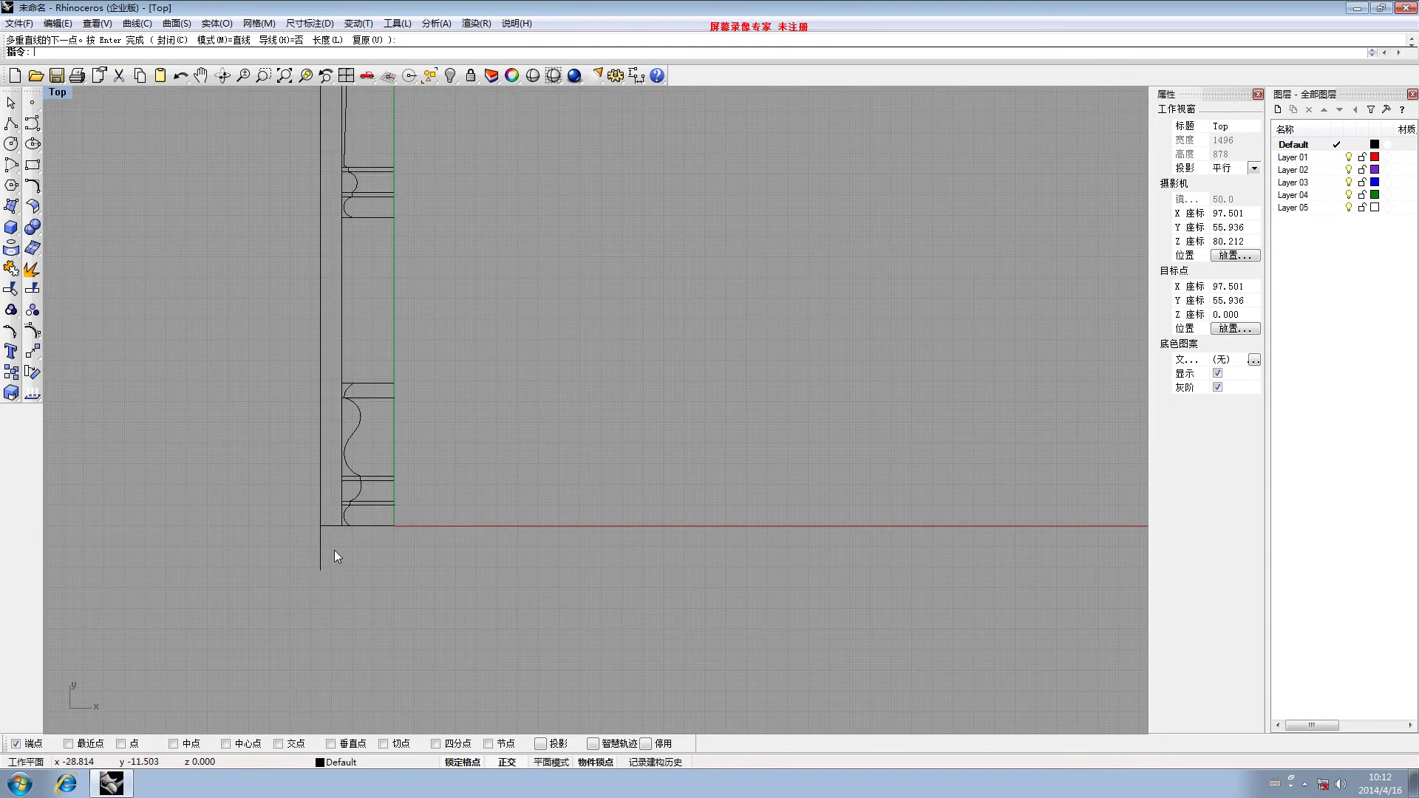
pyautogui.scroll(2, 351, 525)
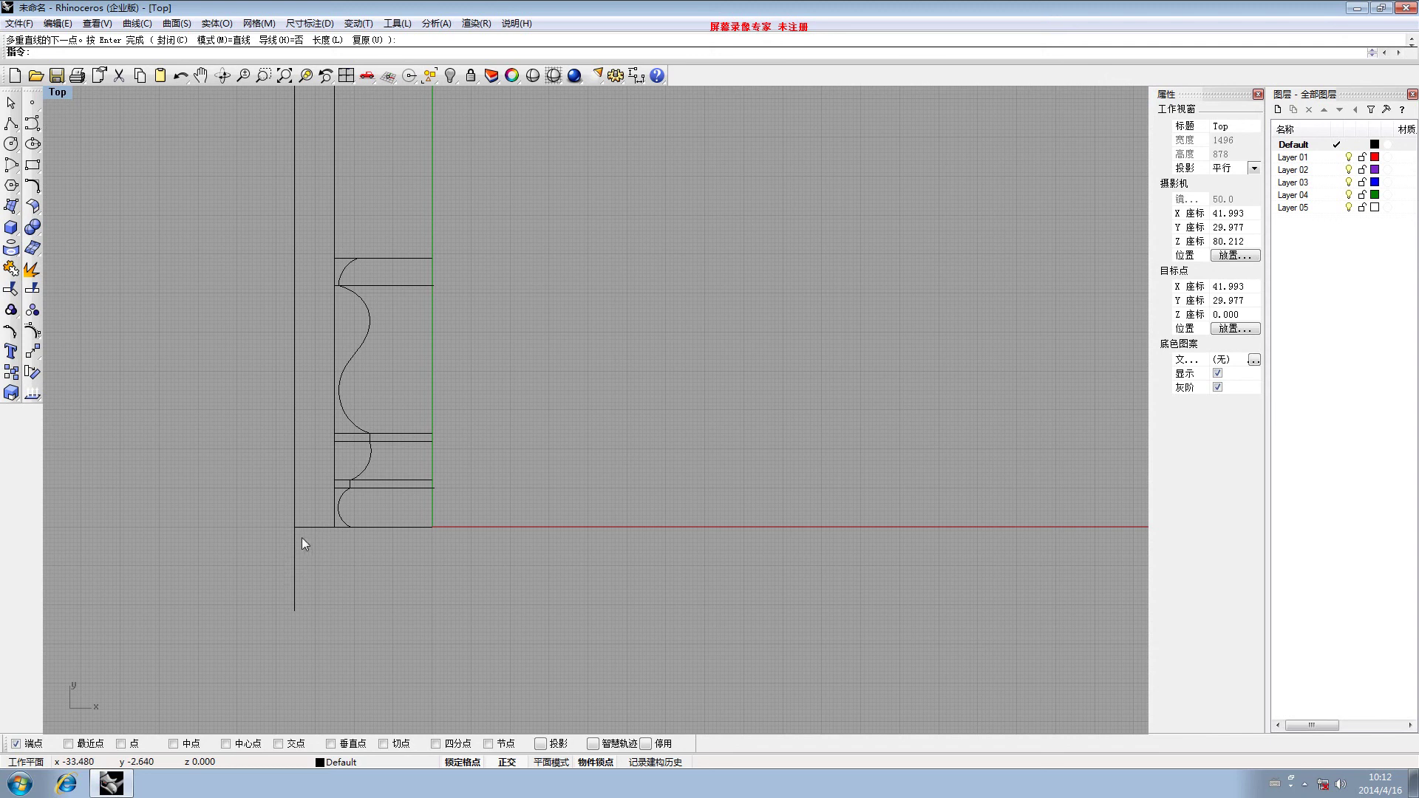
pyautogui.click(11, 124)
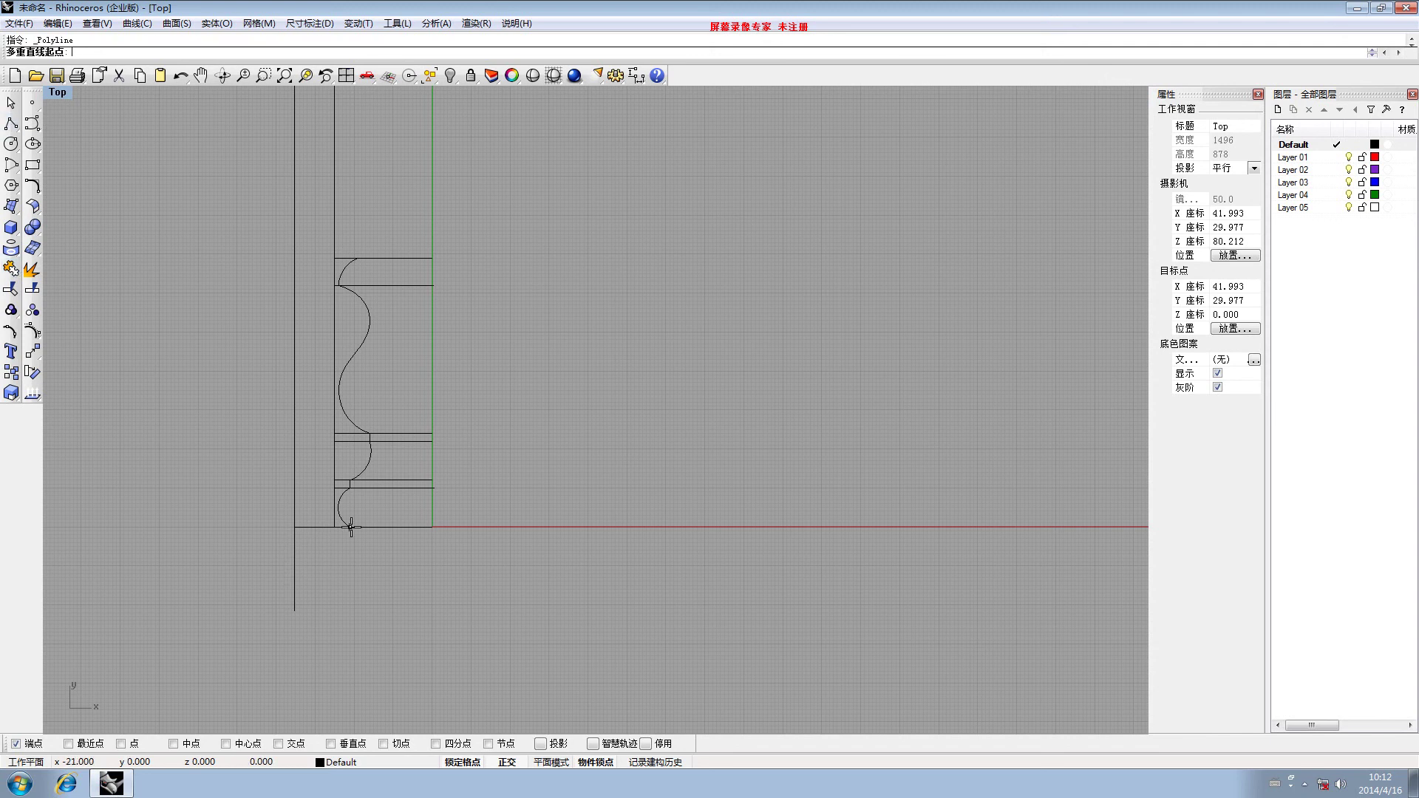
pyautogui.click(350, 526)
pyautogui.click(245, 586)
pyautogui.press('Return')
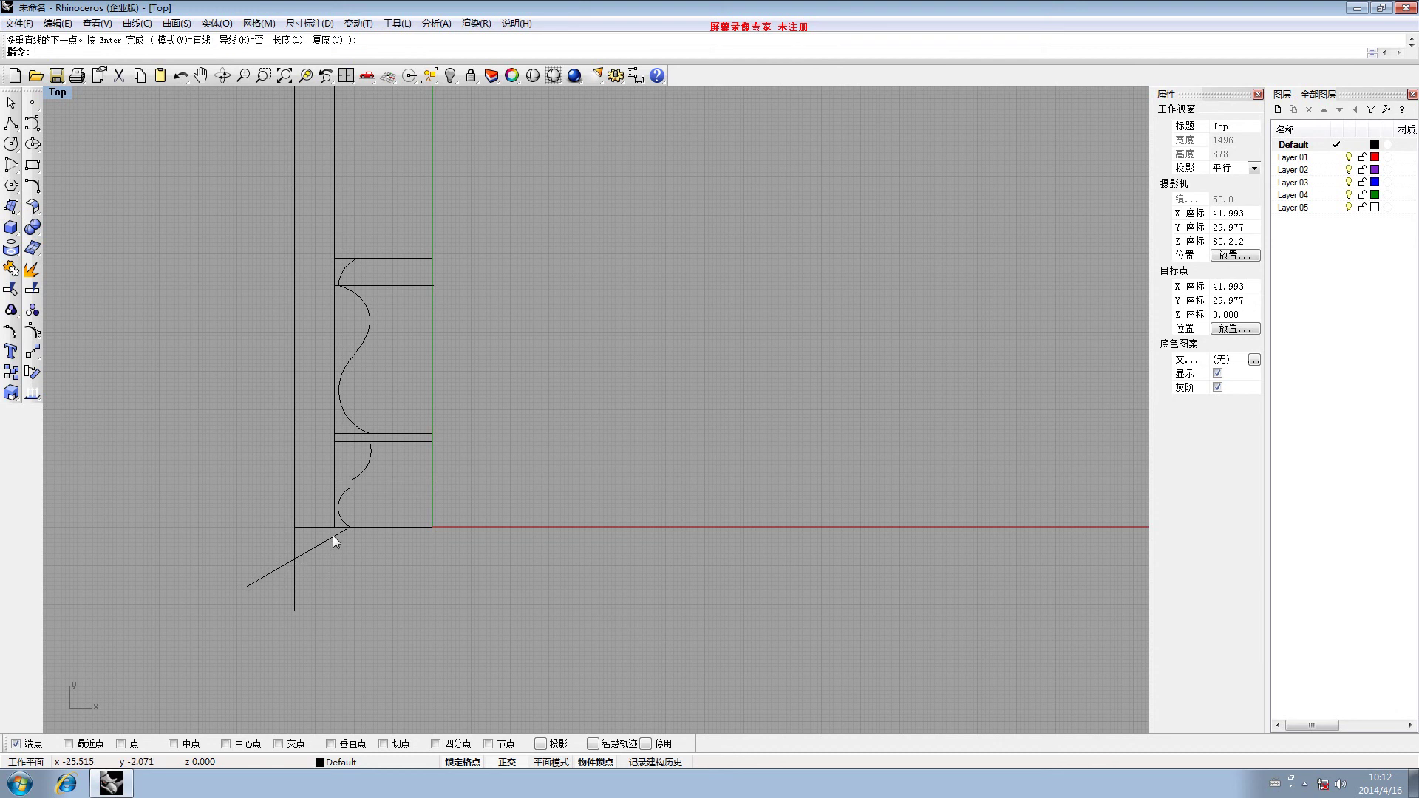
# Draw a diagonal line from the arc's upper end at the bottom of the plain section, sloping outward and up across the outer vertical line
pyautogui.moveTo(360, 290); pyautogui.dragTo(365, 398, button='right')
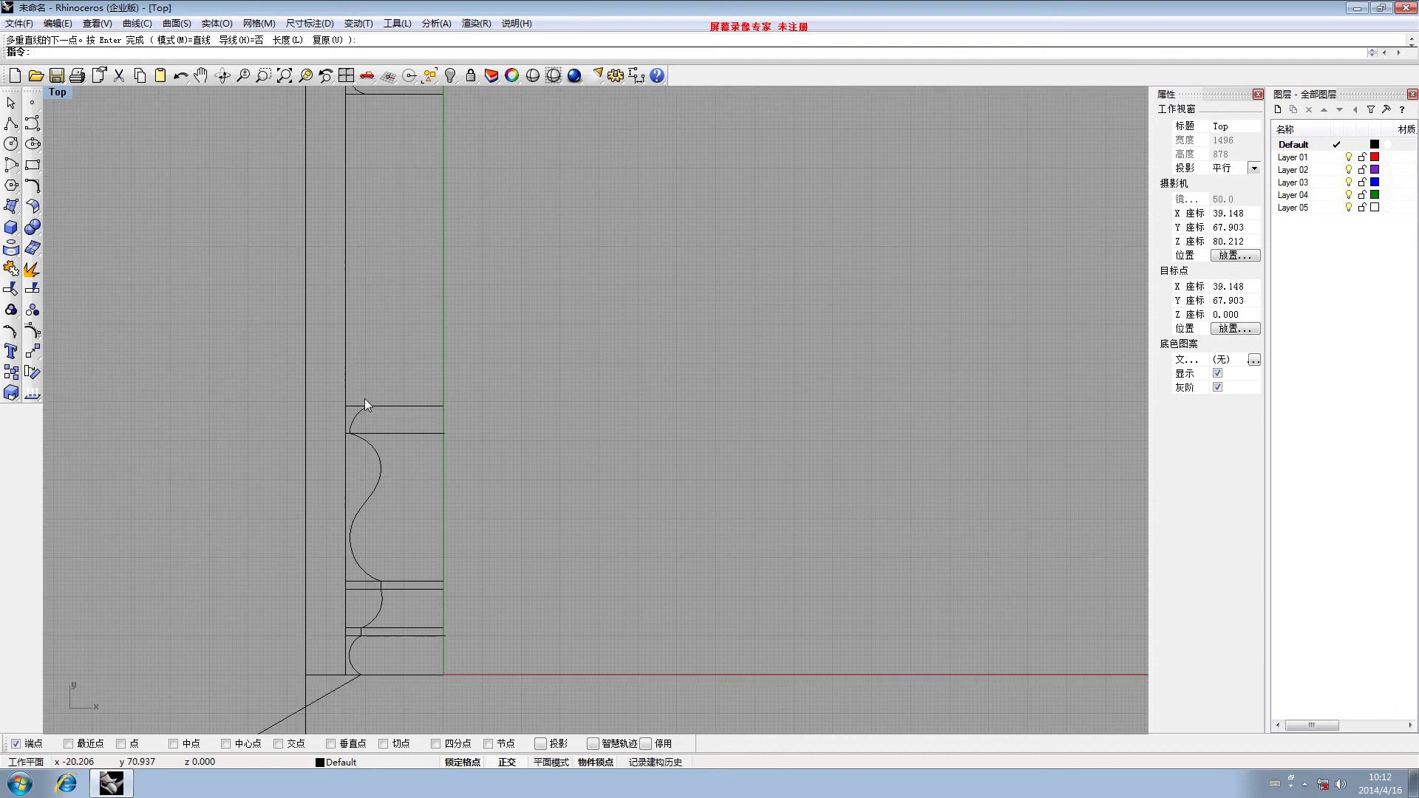
pyautogui.scroll(-5, 290, 358)
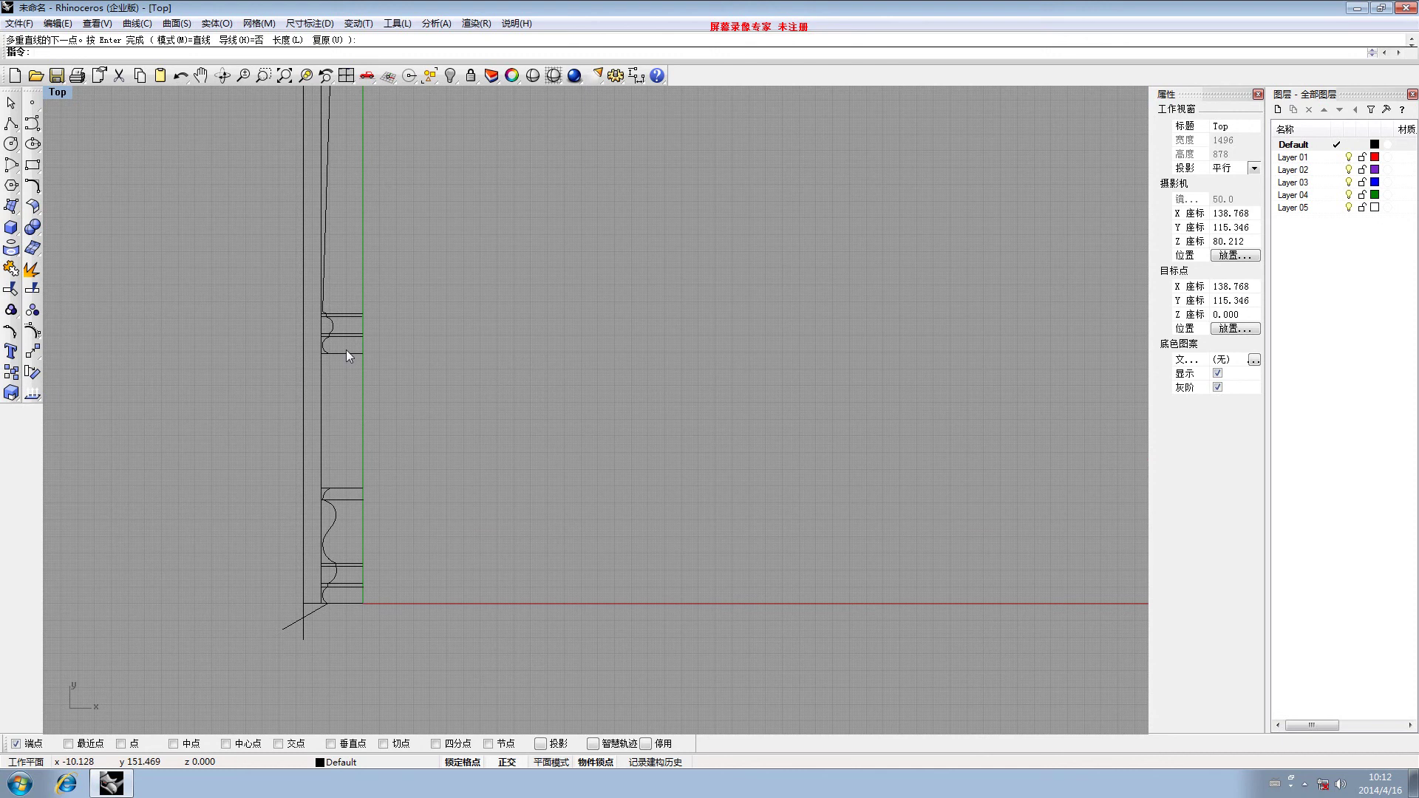
pyautogui.scroll(-3, 343, 325)
pyautogui.moveTo(344, 321); pyautogui.dragTo(356, 405, button='right')
pyautogui.scroll(2, 356, 405)
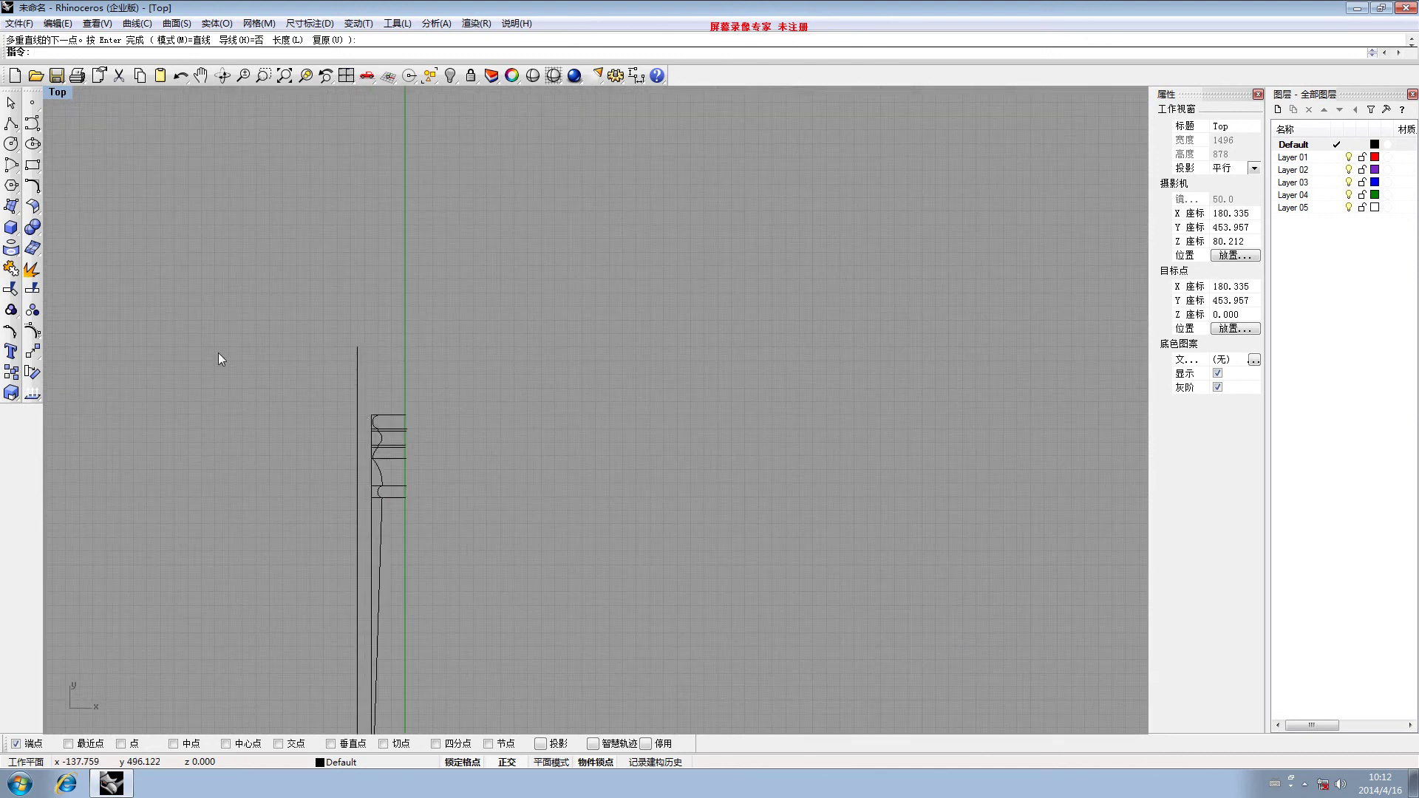
pyautogui.scroll(1, 352, 585)
pyautogui.moveTo(352, 586); pyautogui.dragTo(365, 411, button='right')
pyautogui.scroll(2, 339, 575)
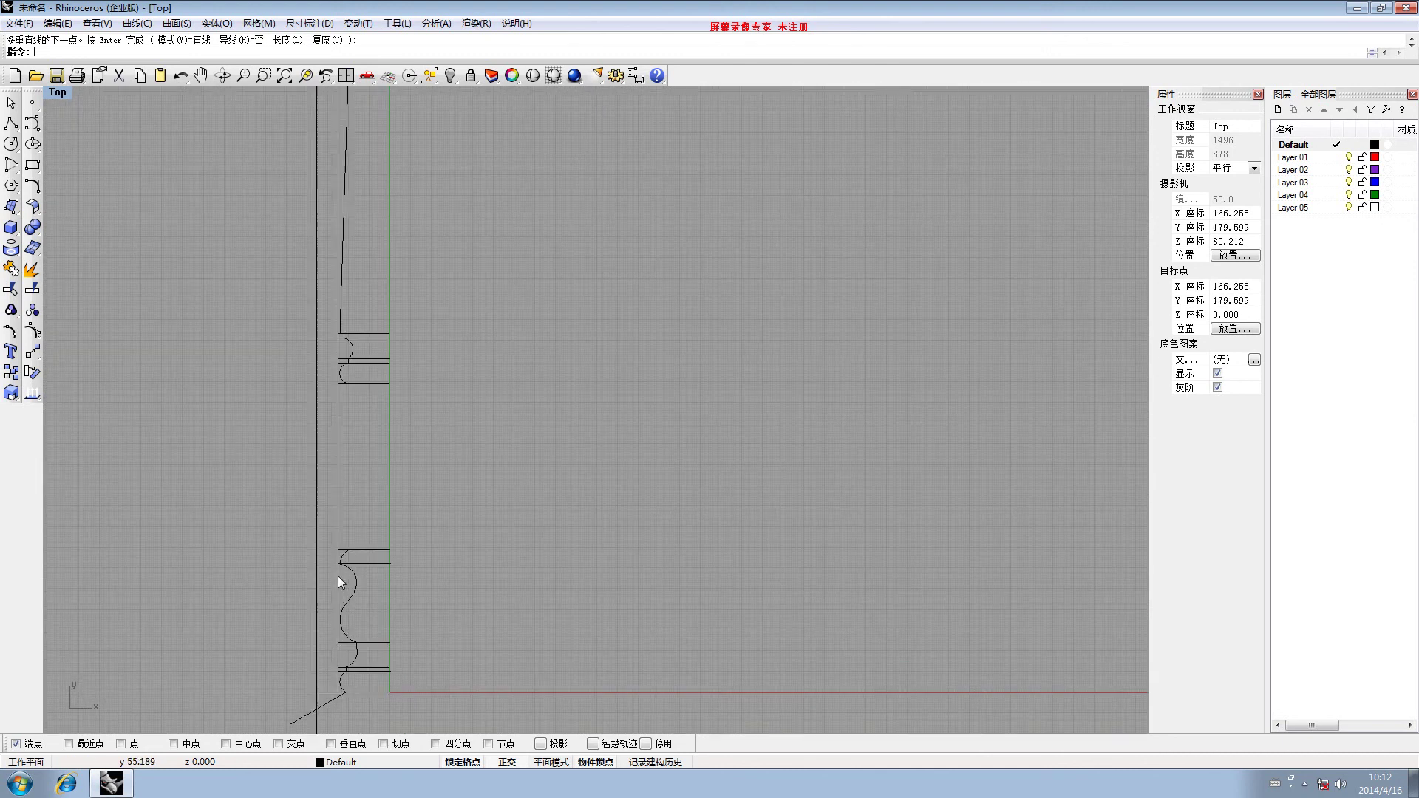
pyautogui.scroll(1, 339, 575)
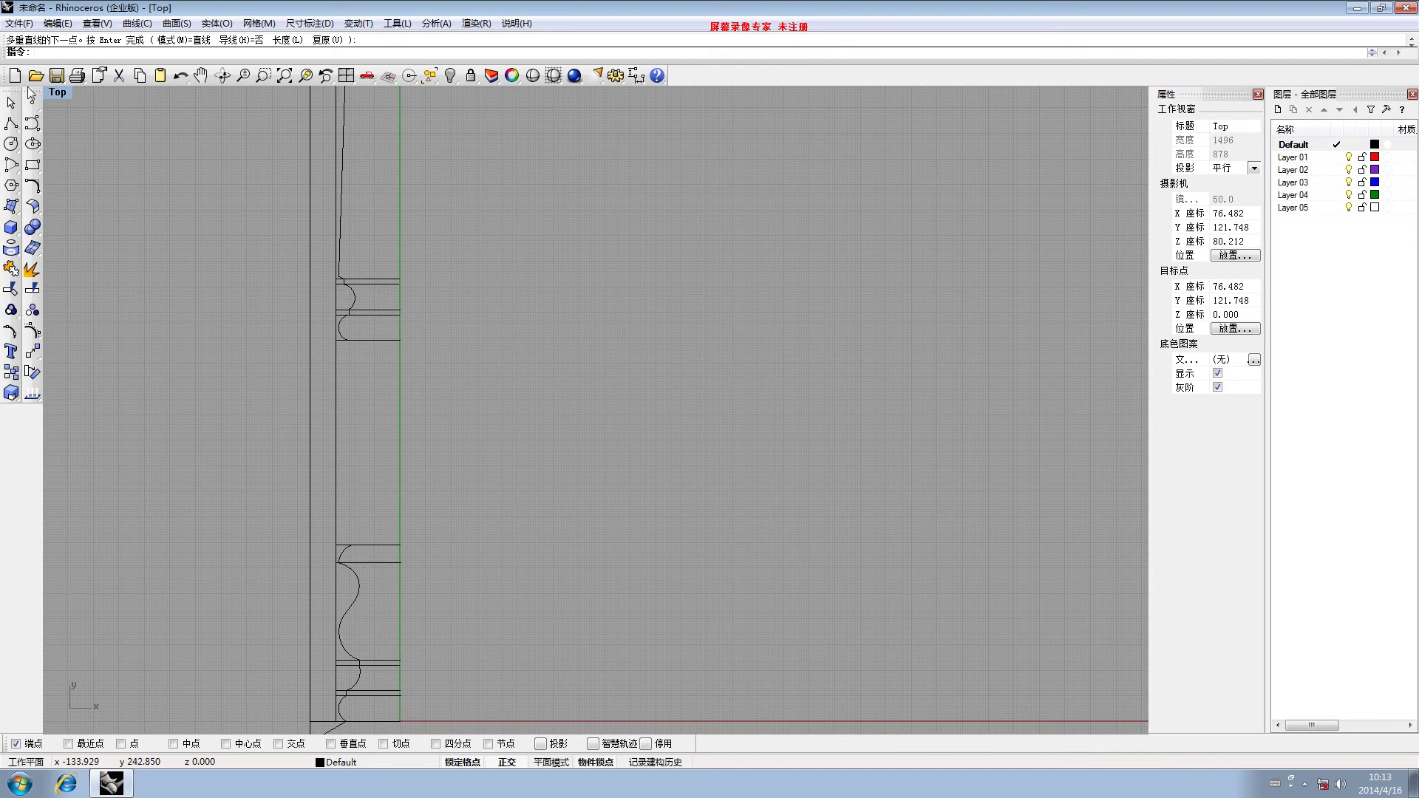
pyautogui.click(11, 124)
pyautogui.scroll(3, 340, 515)
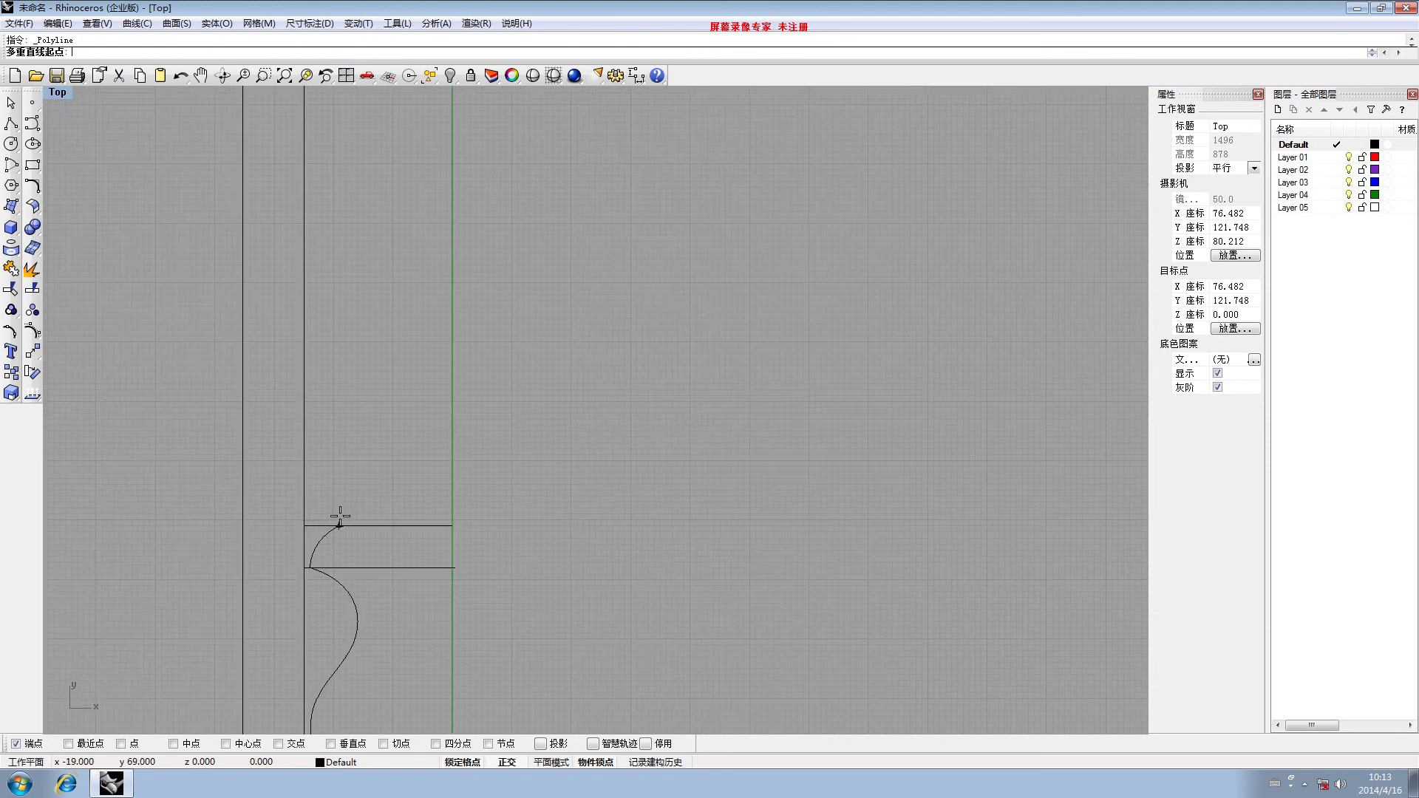
pyautogui.click(339, 523)
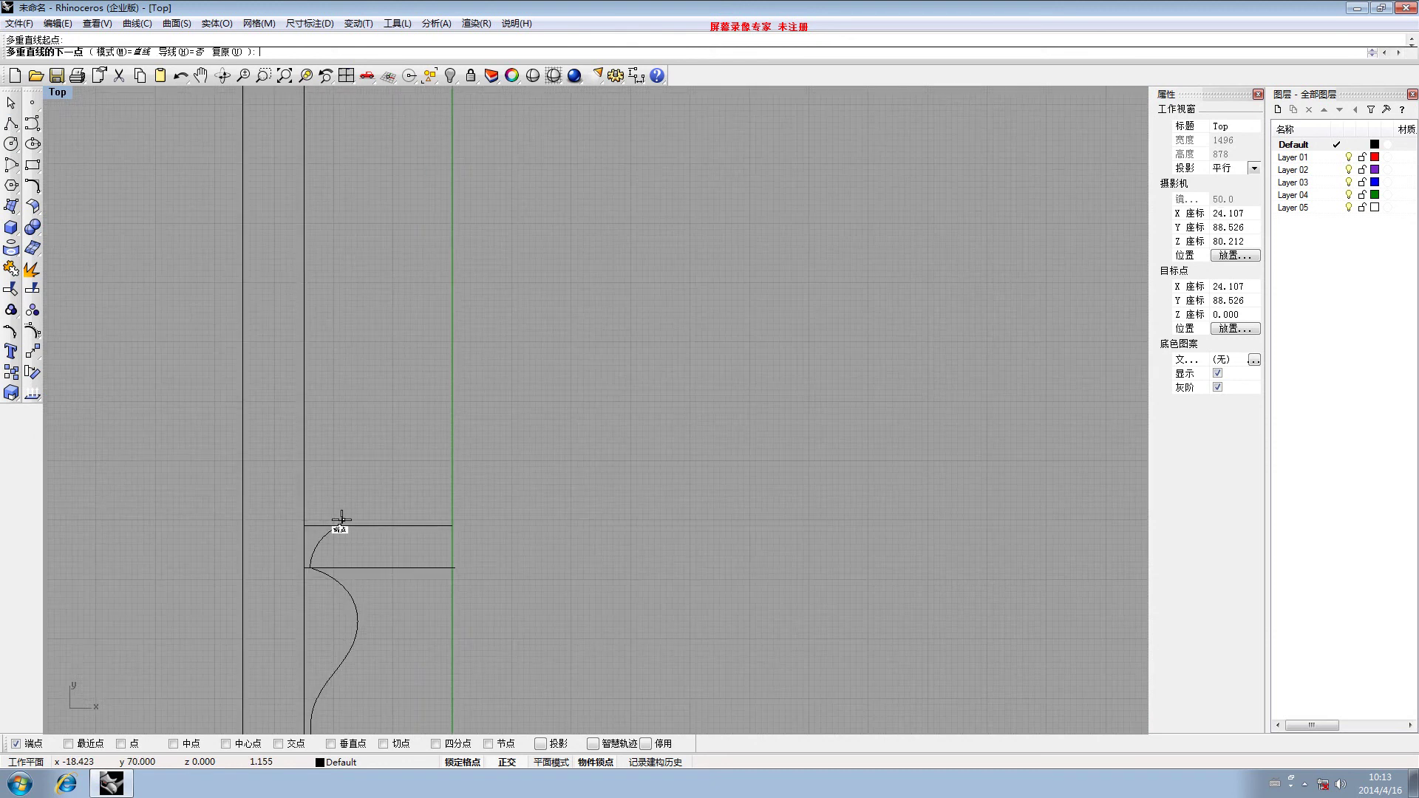
pyautogui.click(148, 421)
pyautogui.press('Return')
# Draw a diagonal line from the arc's lower end at the top of the plain section, sloping outward and down across the outer vertical line
pyautogui.scroll(-3, 191, 383)
pyautogui.press('Return')
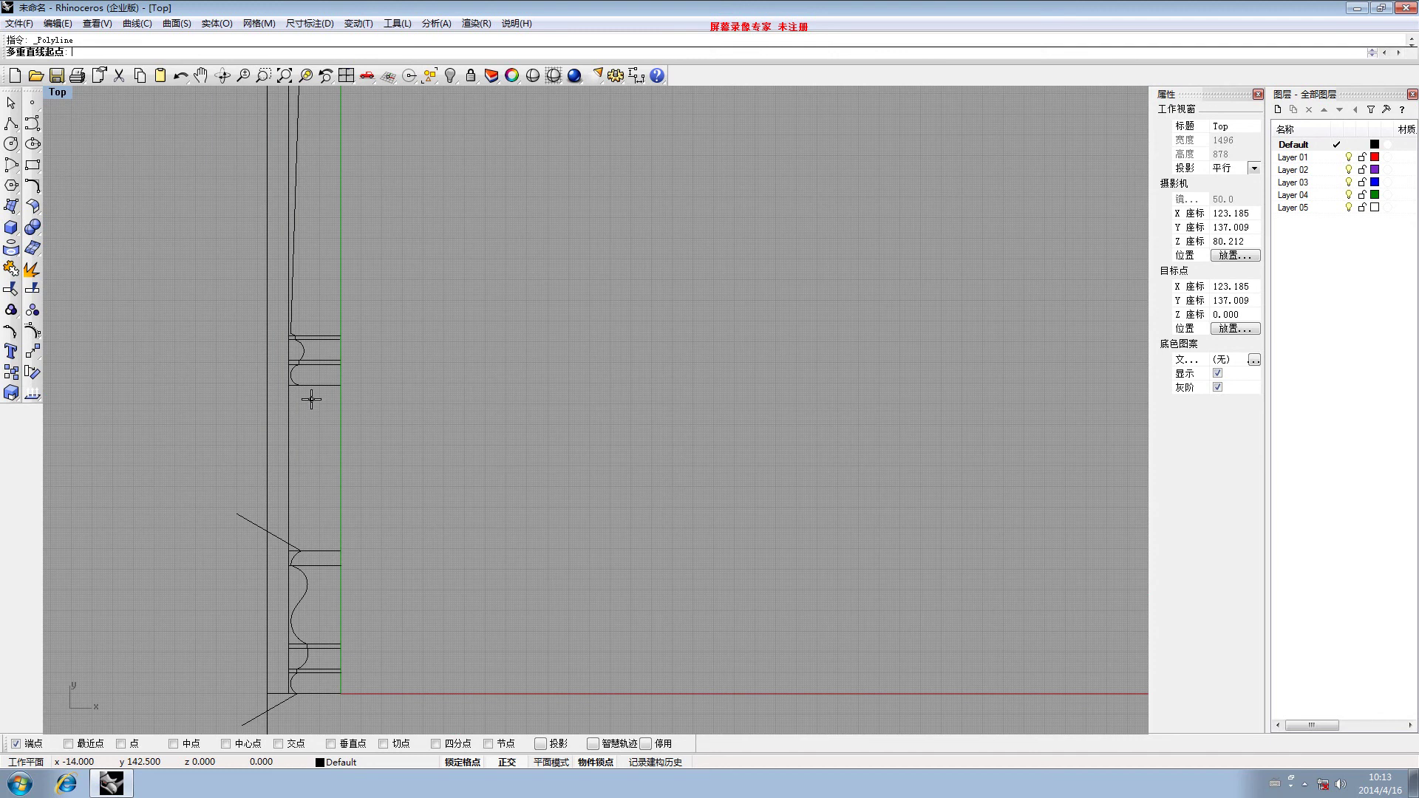
pyautogui.click(298, 385)
pyautogui.click(208, 437)
pyautogui.press('Return')
# Draw a vertical line about 65 units long from (-37.5, 142.5) down across both diagonals of the plain section
pyautogui.scroll(3, 263, 414)
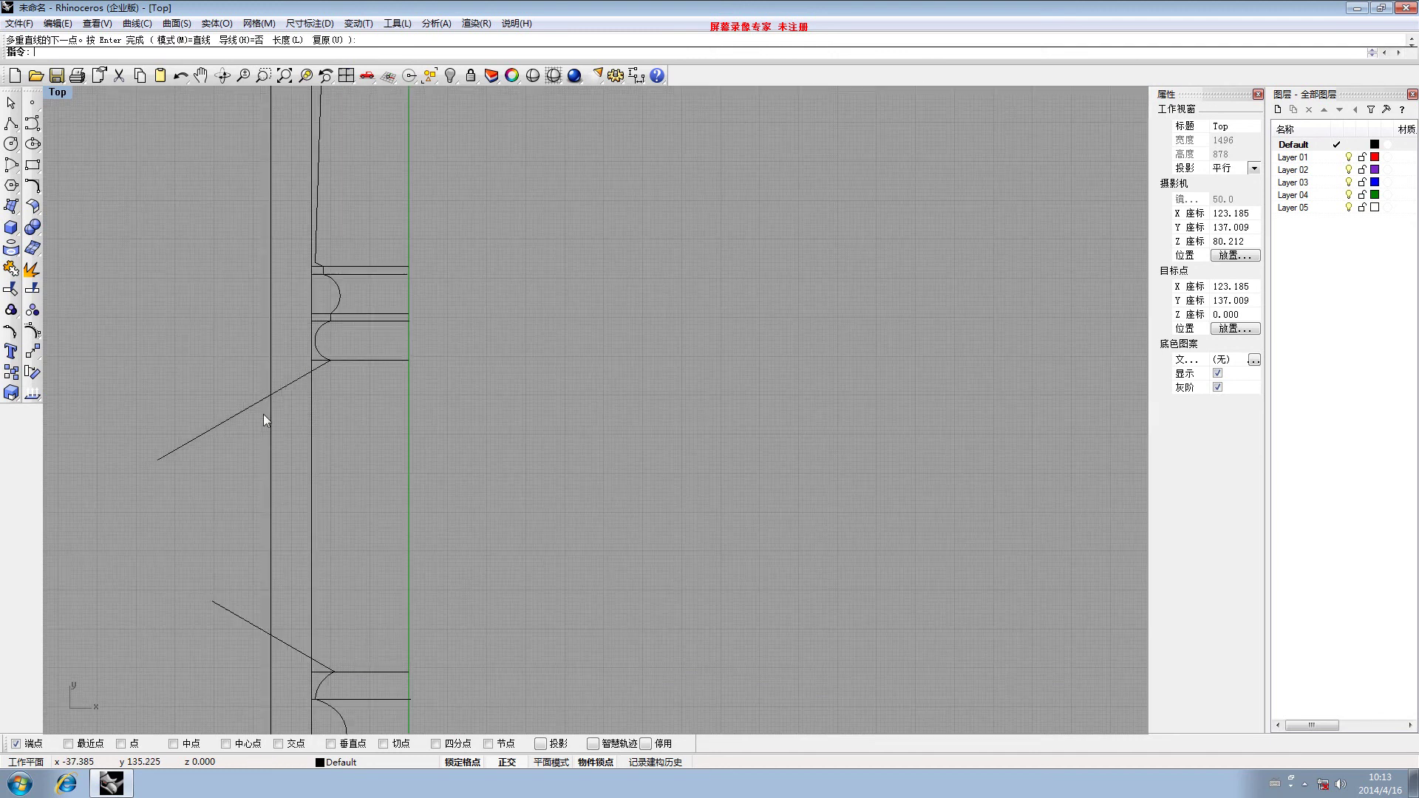
pyautogui.scroll(3, 263, 414)
pyautogui.press('Return')
pyautogui.click(262, 346)
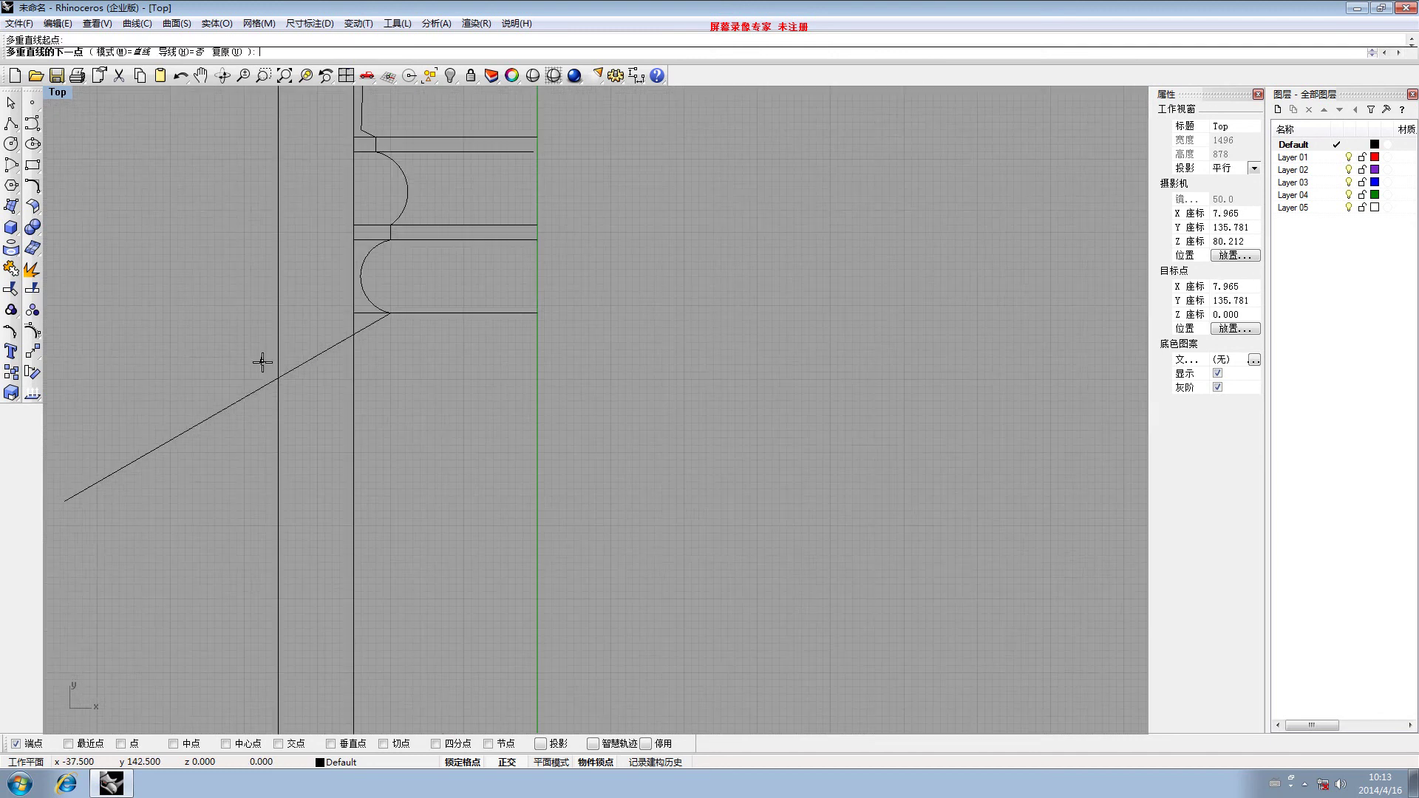
pyautogui.scroll(-3, 235, 502)
pyautogui.click(257, 584)
pyautogui.press('Return')
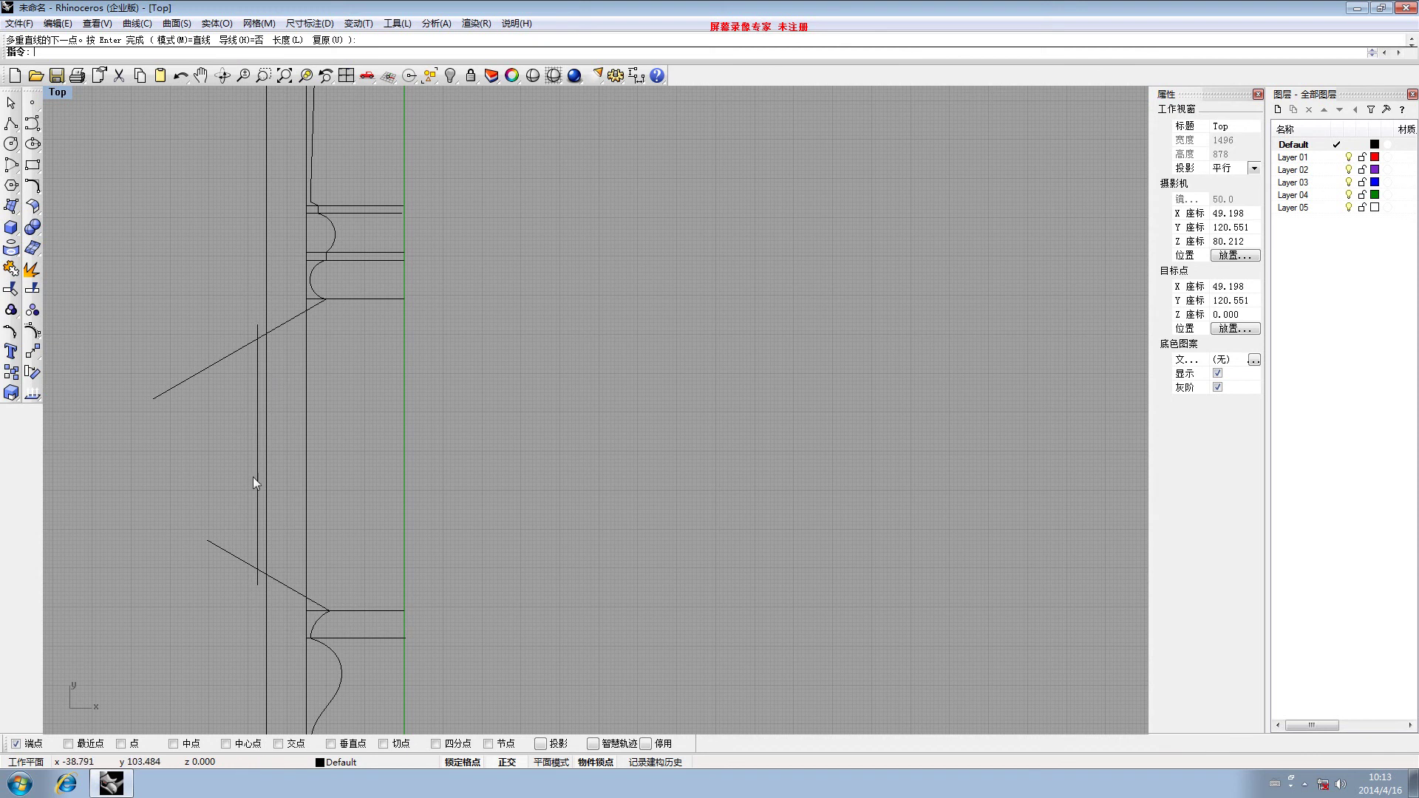
# Draw a diagonal line from the topmost arc's end on the top edge, sloping outward and up at about 30° across the outer vertical line
pyautogui.scroll(-3, 405, 468)
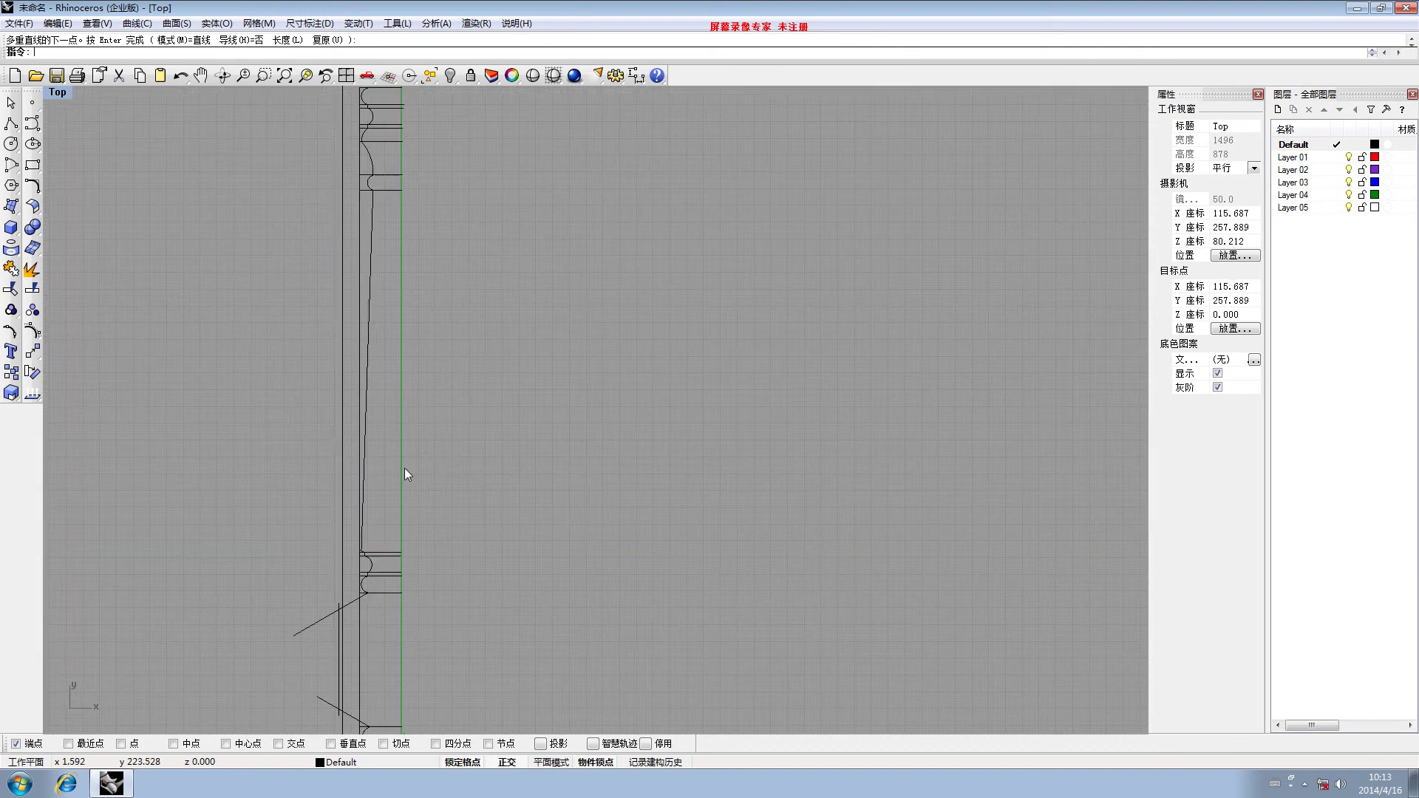
pyautogui.scroll(-2, 408, 366)
pyautogui.scroll(3, 408, 377)
pyautogui.press('Return')
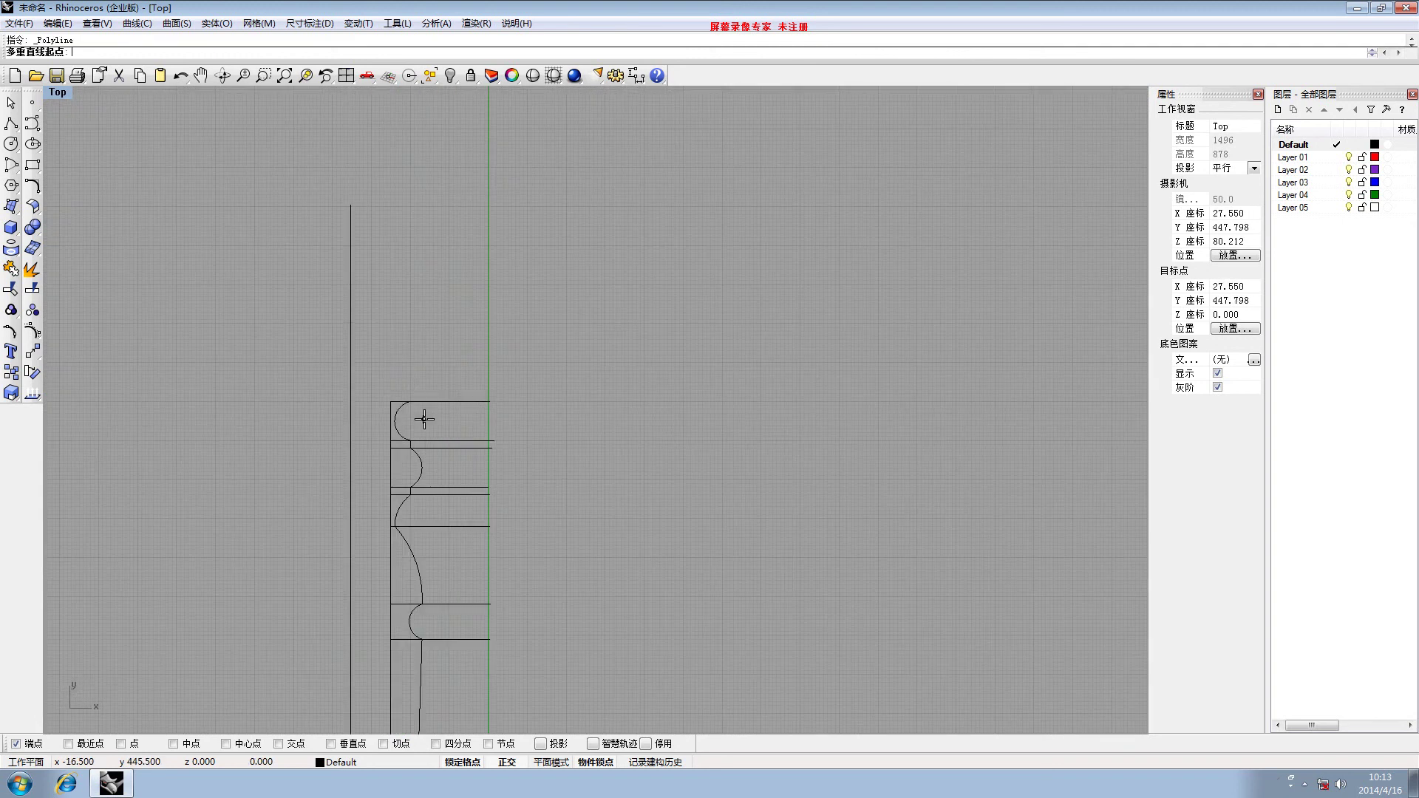
pyautogui.click(410, 401)
pyautogui.click(329, 358)
pyautogui.press('Return')
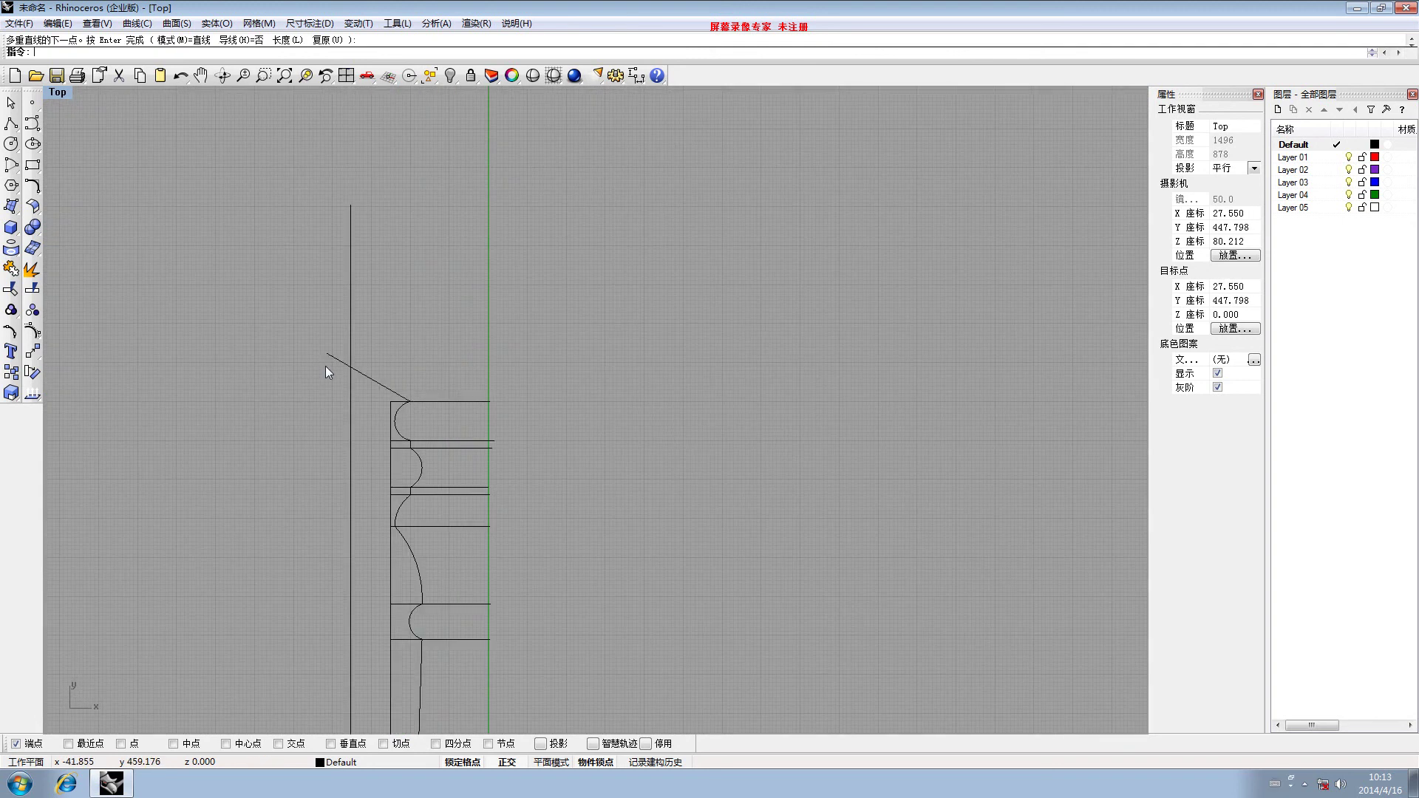
pyautogui.scroll(-4, 410, 469)
pyautogui.scroll(-3, 388, 368)
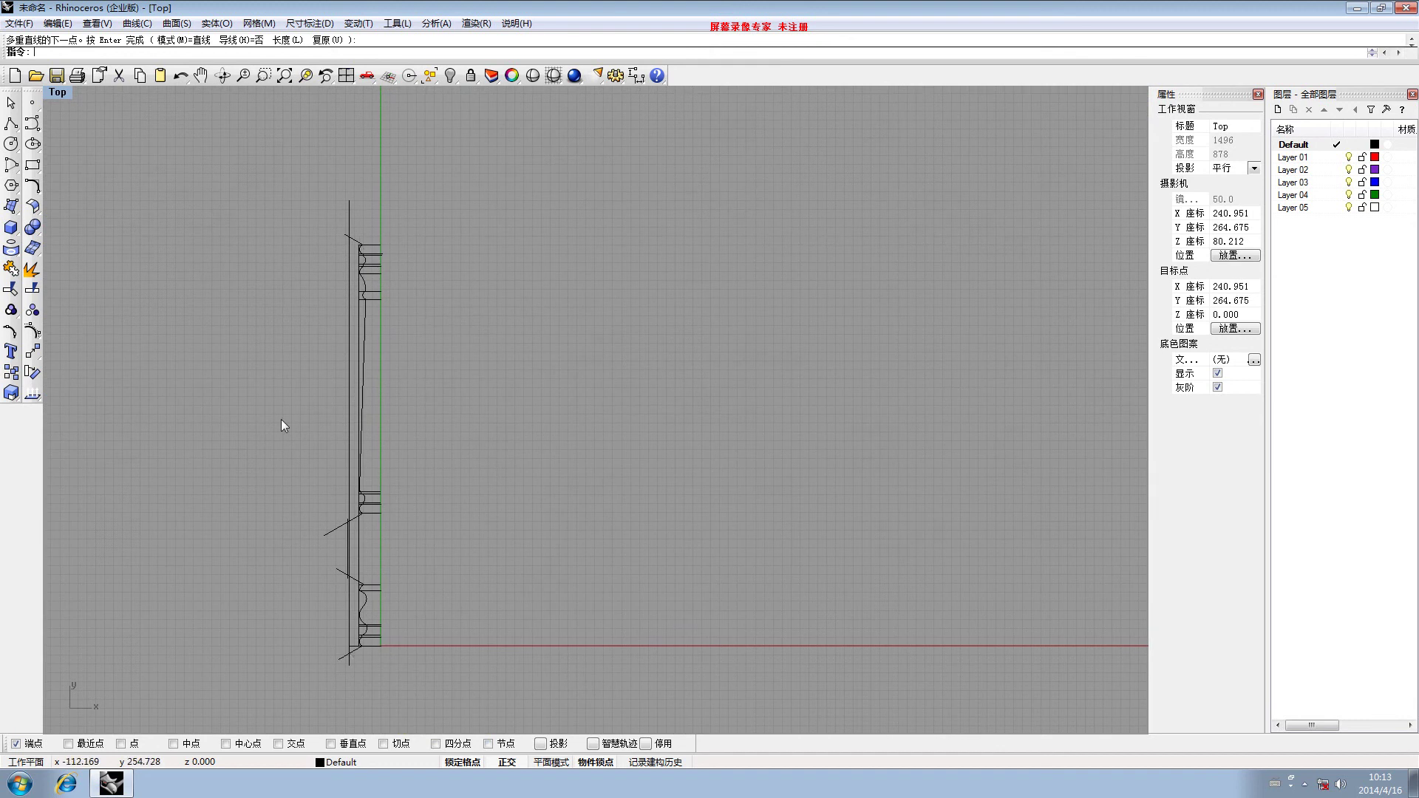
# Examine where the top and bottom diagonals cross the outer vertical line
pyautogui.scroll(6, 343, 241)
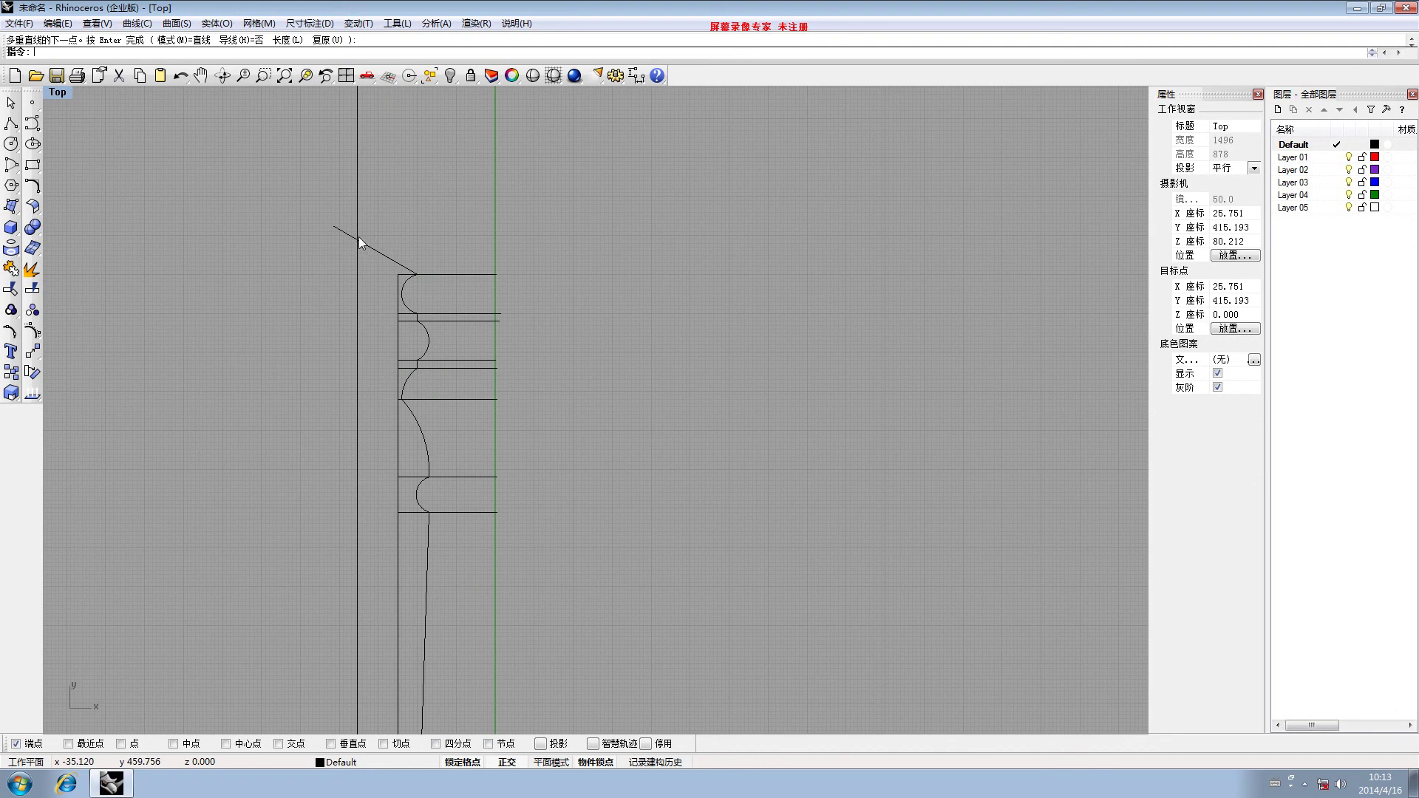
pyautogui.click(335, 224)
pyautogui.scroll(-5, 313, 428)
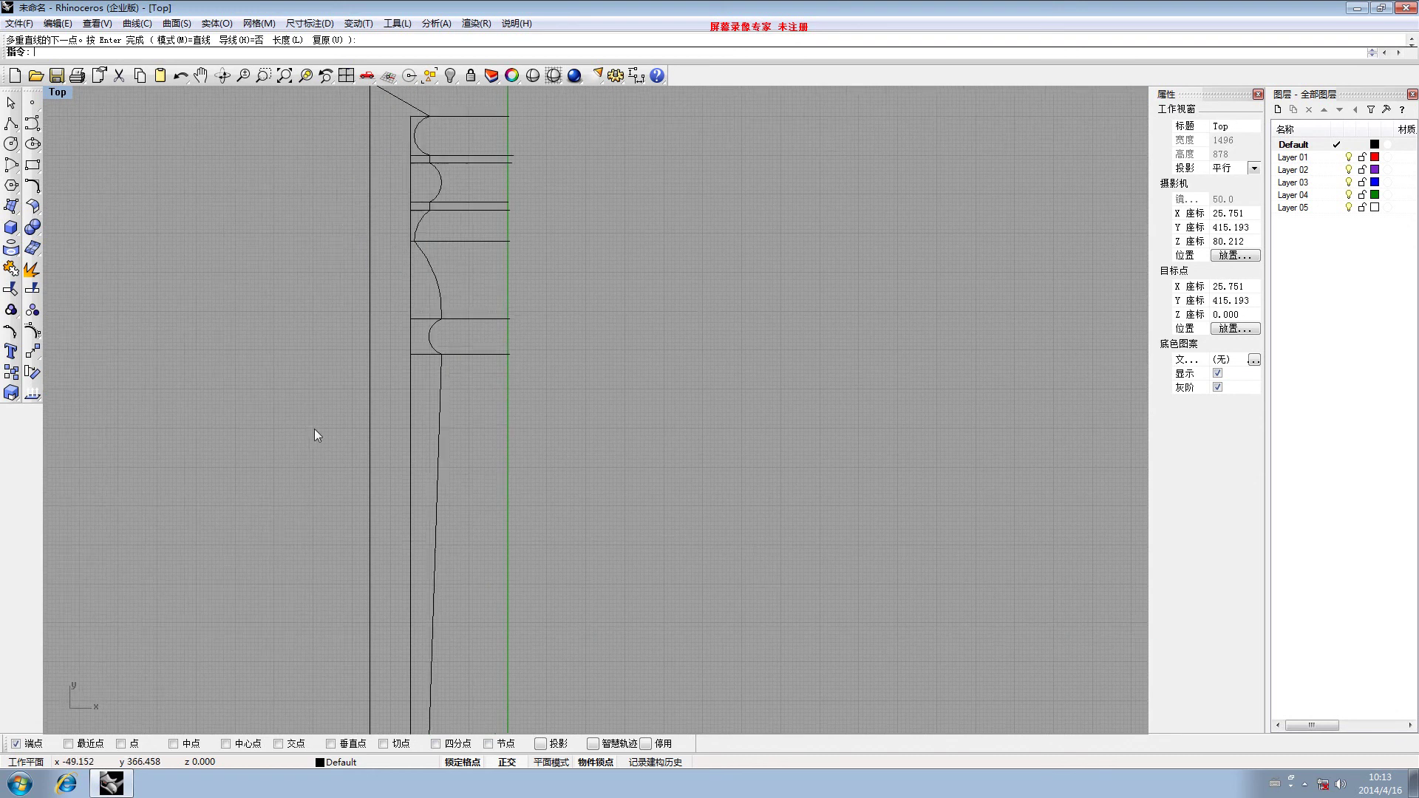
pyautogui.moveTo(277, 405); pyautogui.dragTo(291, 278, button='right')
pyautogui.scroll(5, 280, 562)
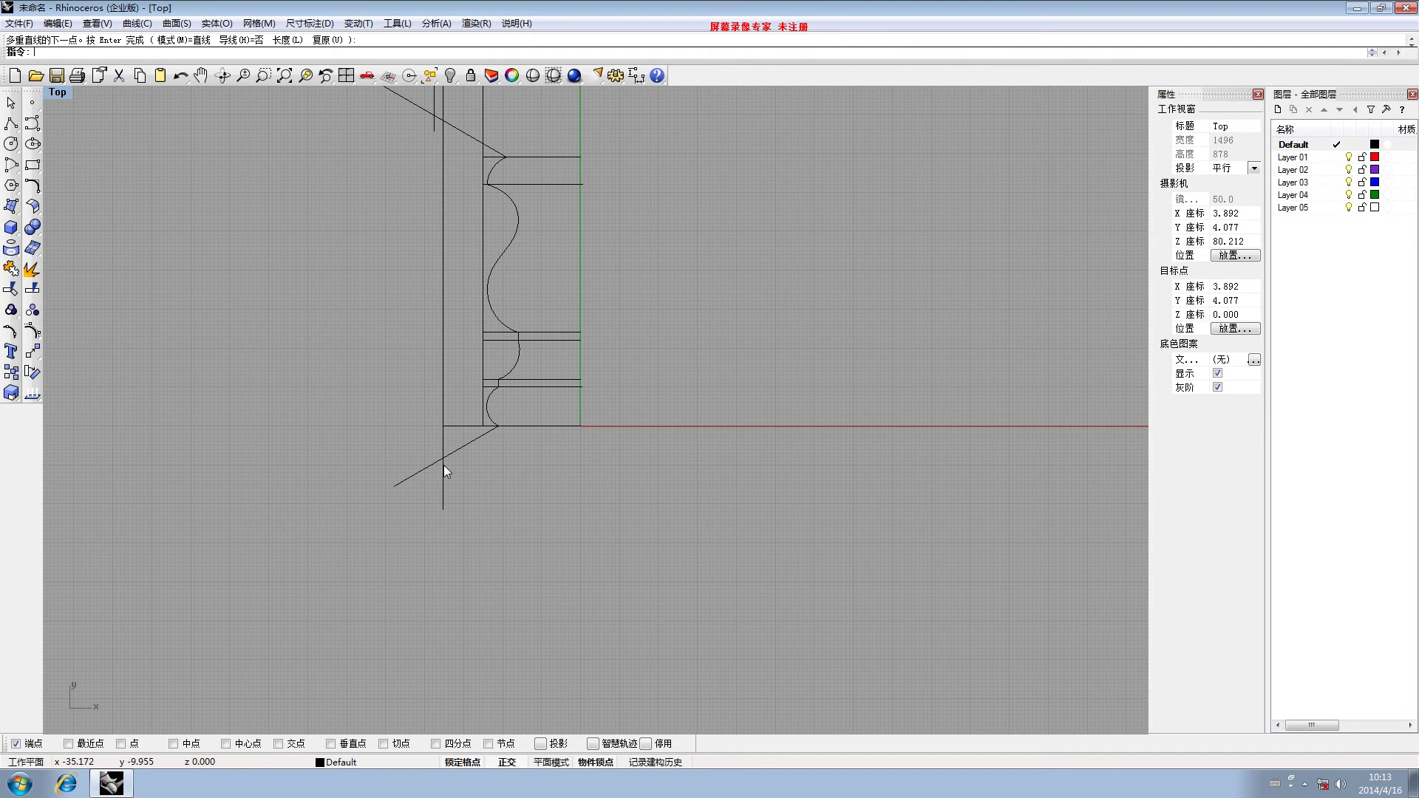
pyautogui.scroll(3, 443, 467)
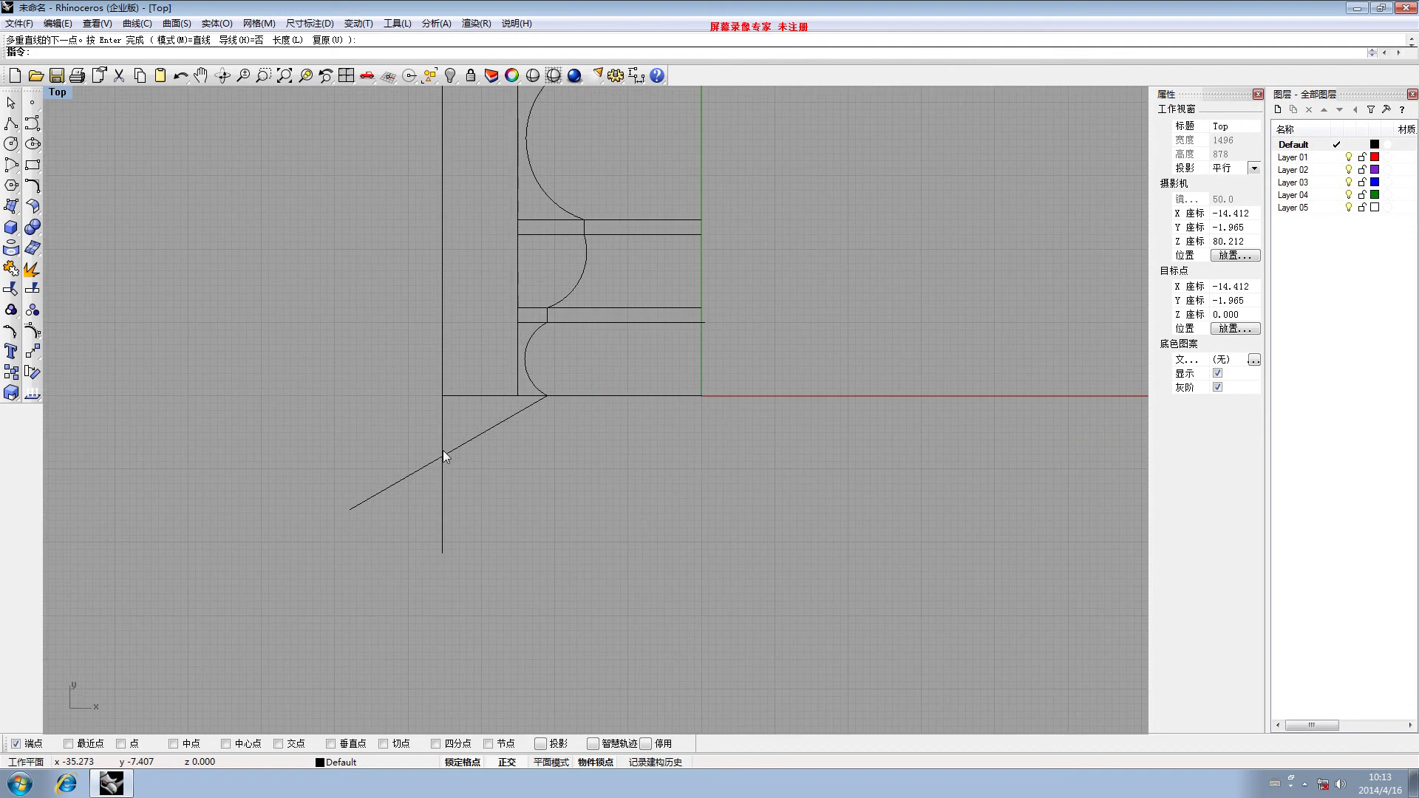
pyautogui.scroll(2, 445, 463)
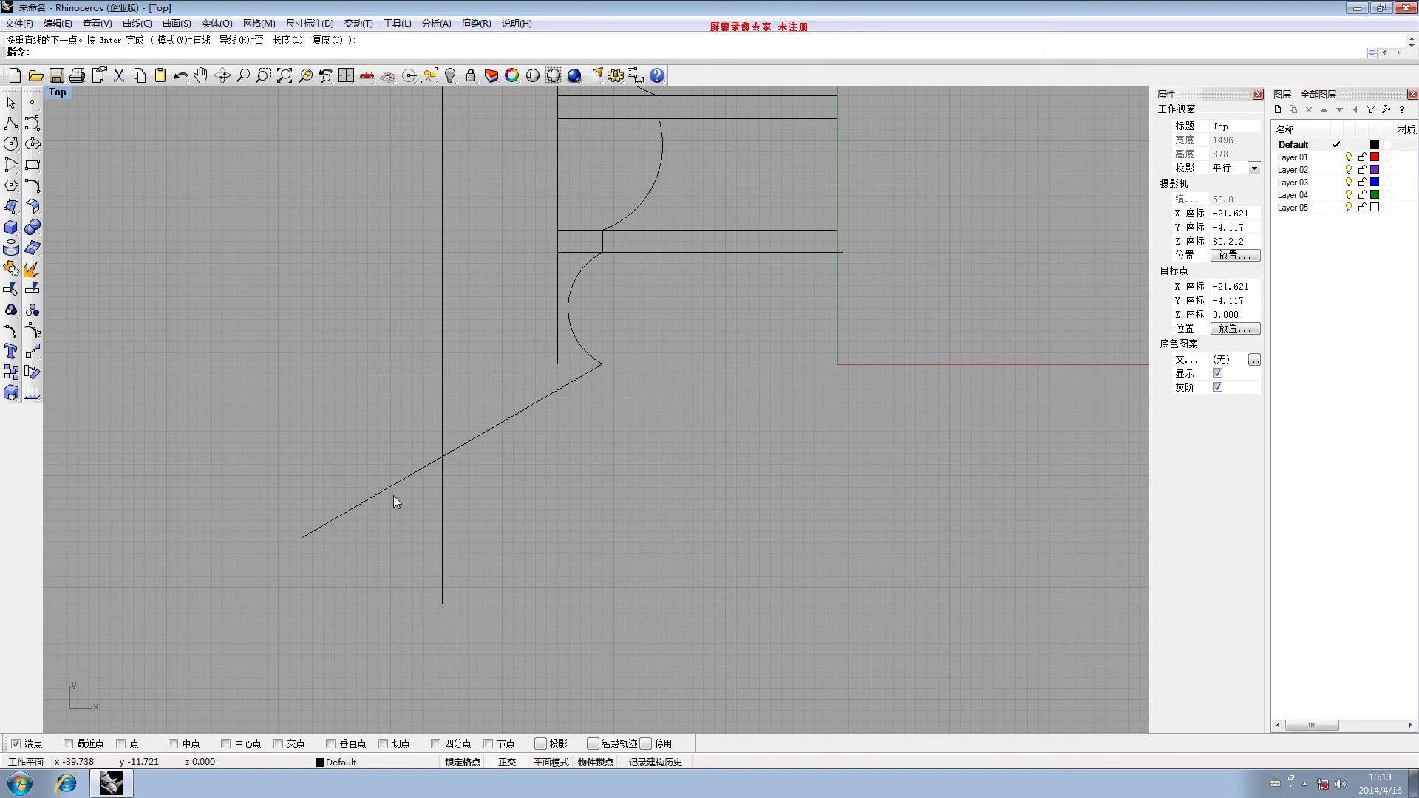
pyautogui.scroll(-6, 435, 451)
pyautogui.scroll(1, 332, 166)
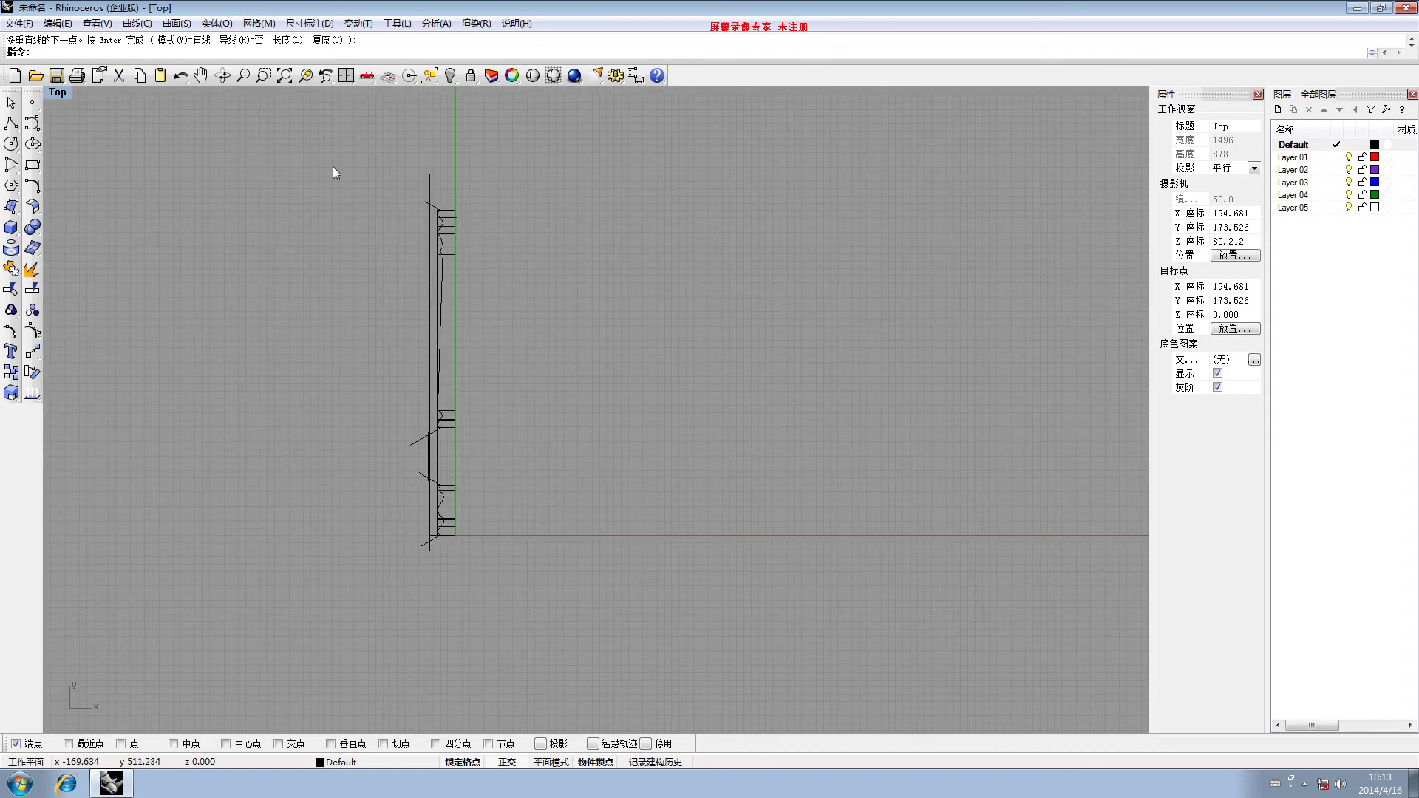
# Trim the outer ends of the bottom diagonal and the plain section's lower diagonal, plus the short vertical's lower overhang, using all curves as cutters
pyautogui.moveTo(330, 134); pyautogui.dragTo(621, 634)
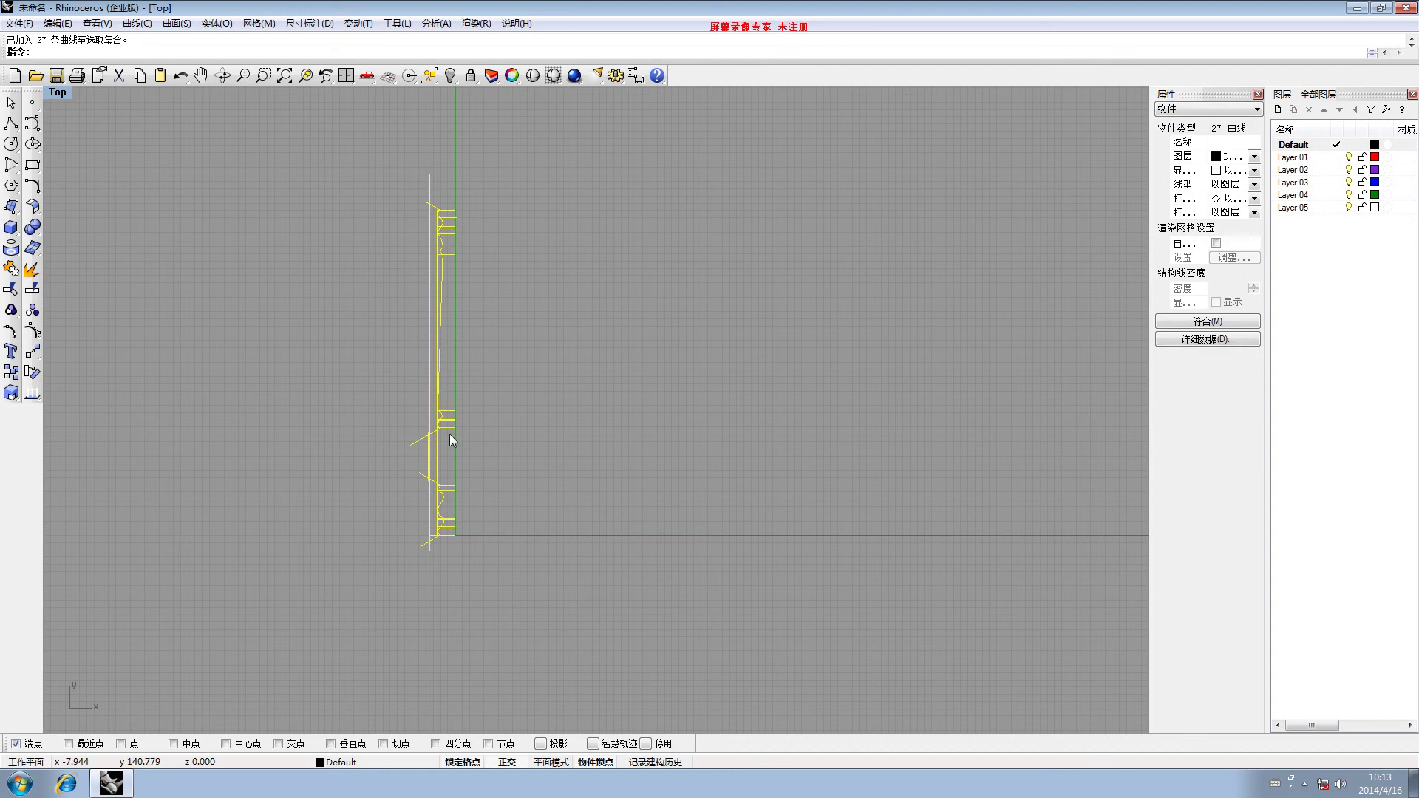
pyautogui.click(13, 290)
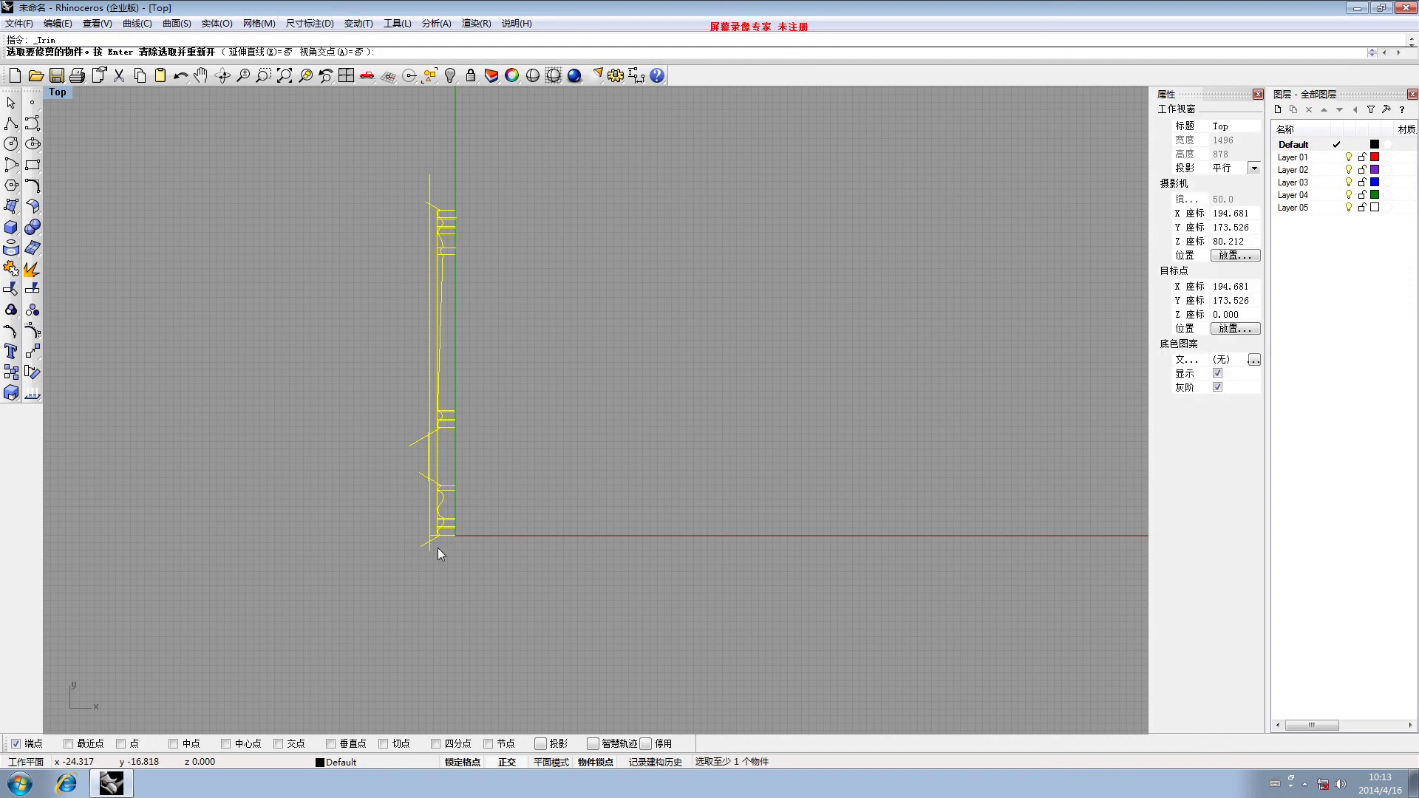
pyautogui.scroll(3, 437, 548)
pyautogui.click(421, 536)
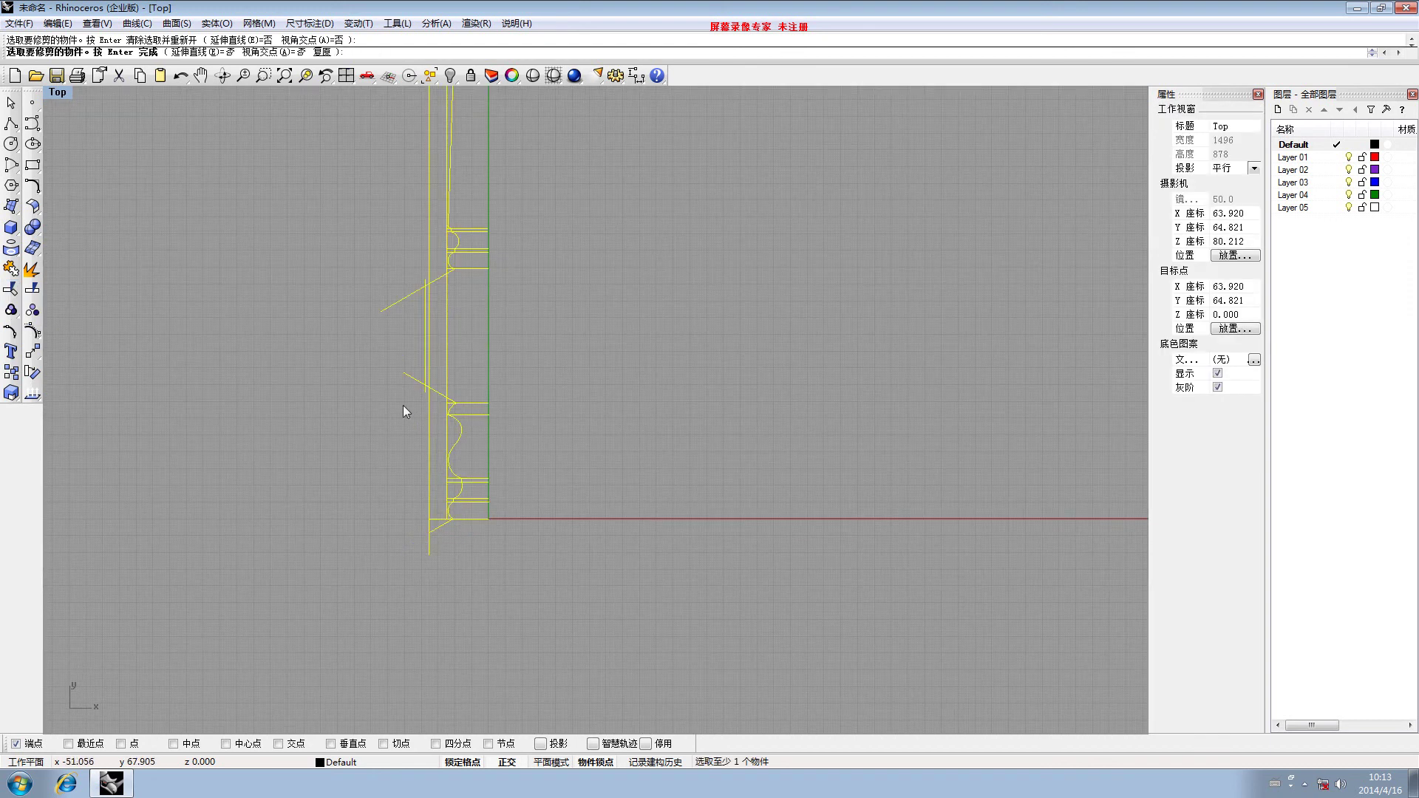
pyautogui.scroll(4, 411, 389)
pyautogui.click(428, 392)
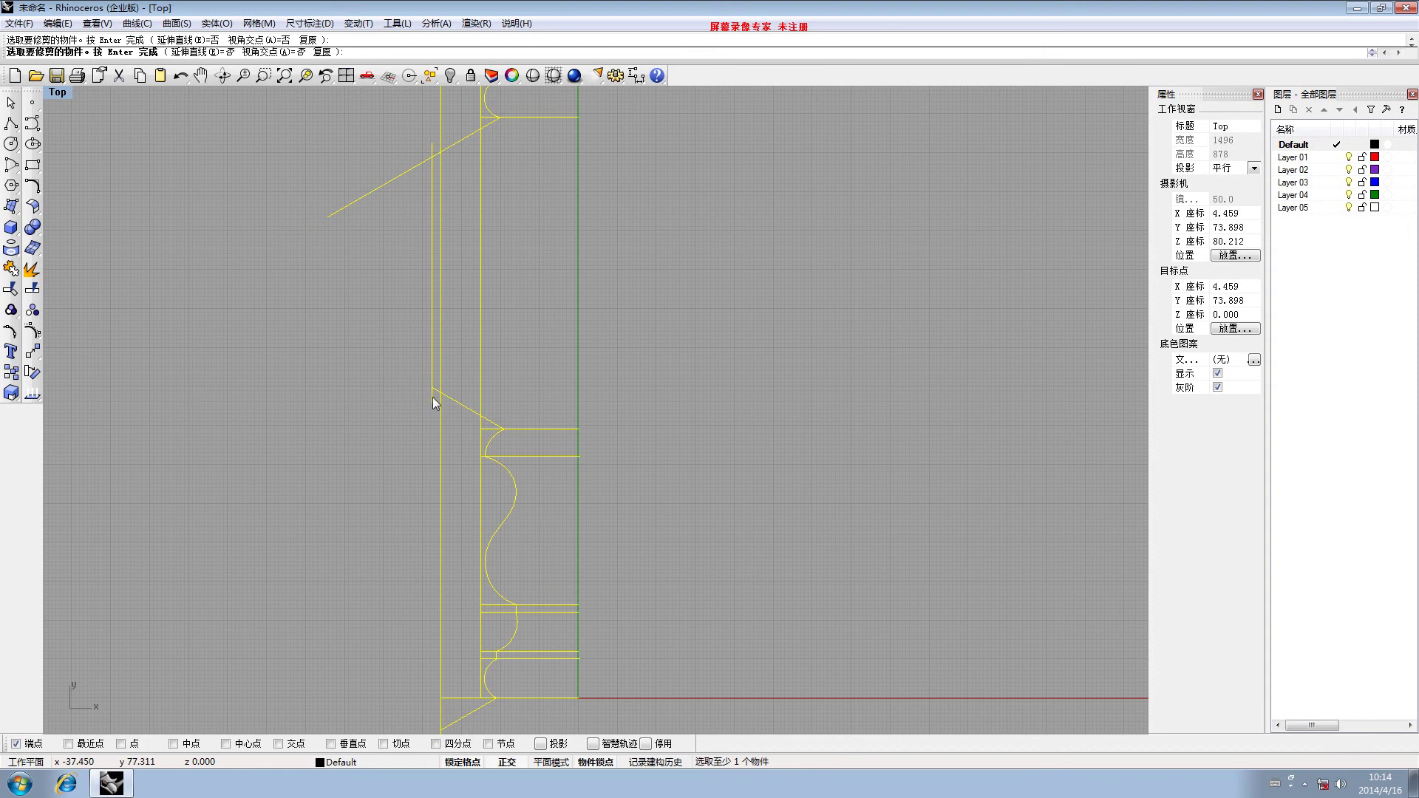
# Trim the outer end of the plain section's upper diagonal and the short vertical line's overhang above it
pyautogui.moveTo(393, 343)
pyautogui.mouseDown(button='right')
pyautogui.moveTo(376, 381)
pyautogui.moveTo(372, 328)
pyautogui.mouseUp(button='right')
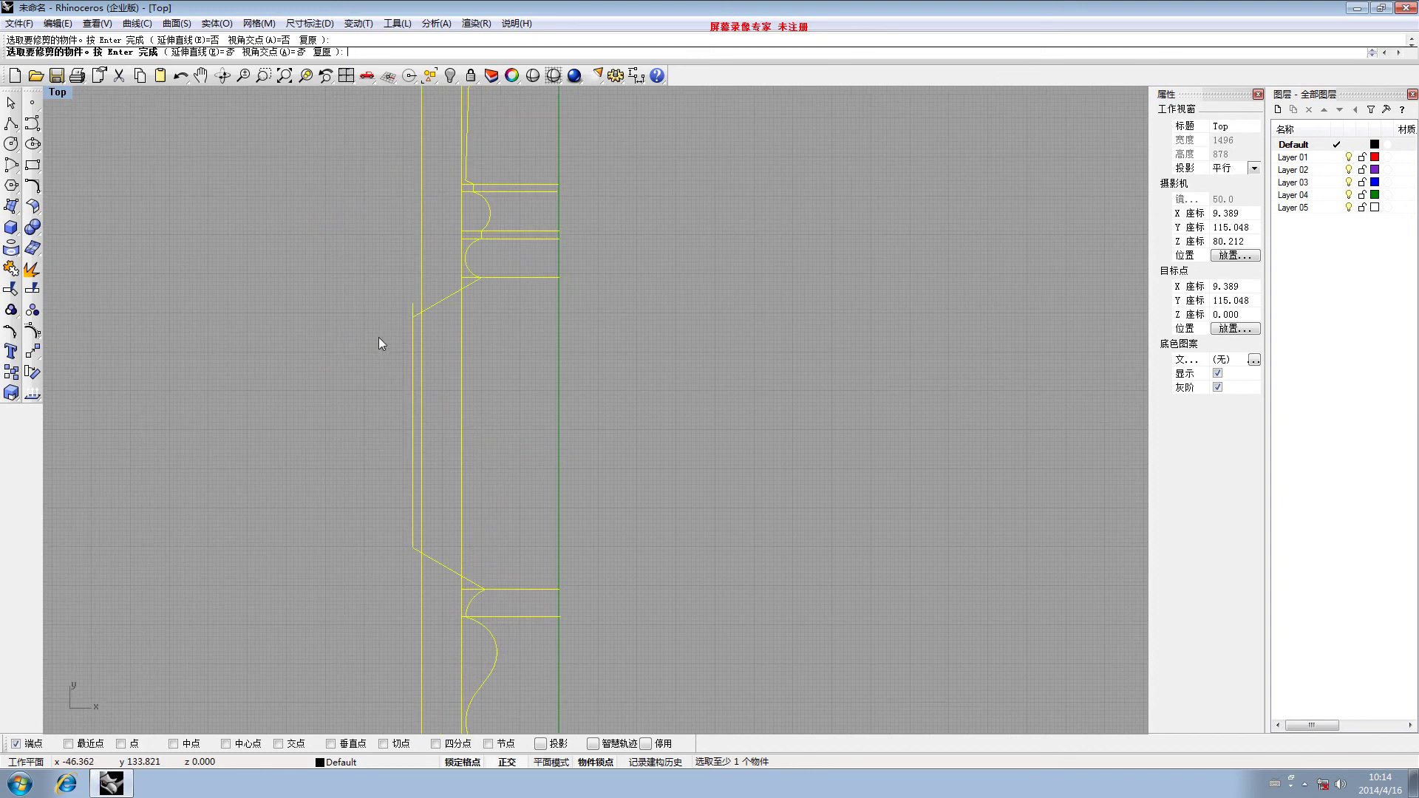
pyautogui.scroll(3, 427, 310)
pyautogui.scroll(-3, 406, 237)
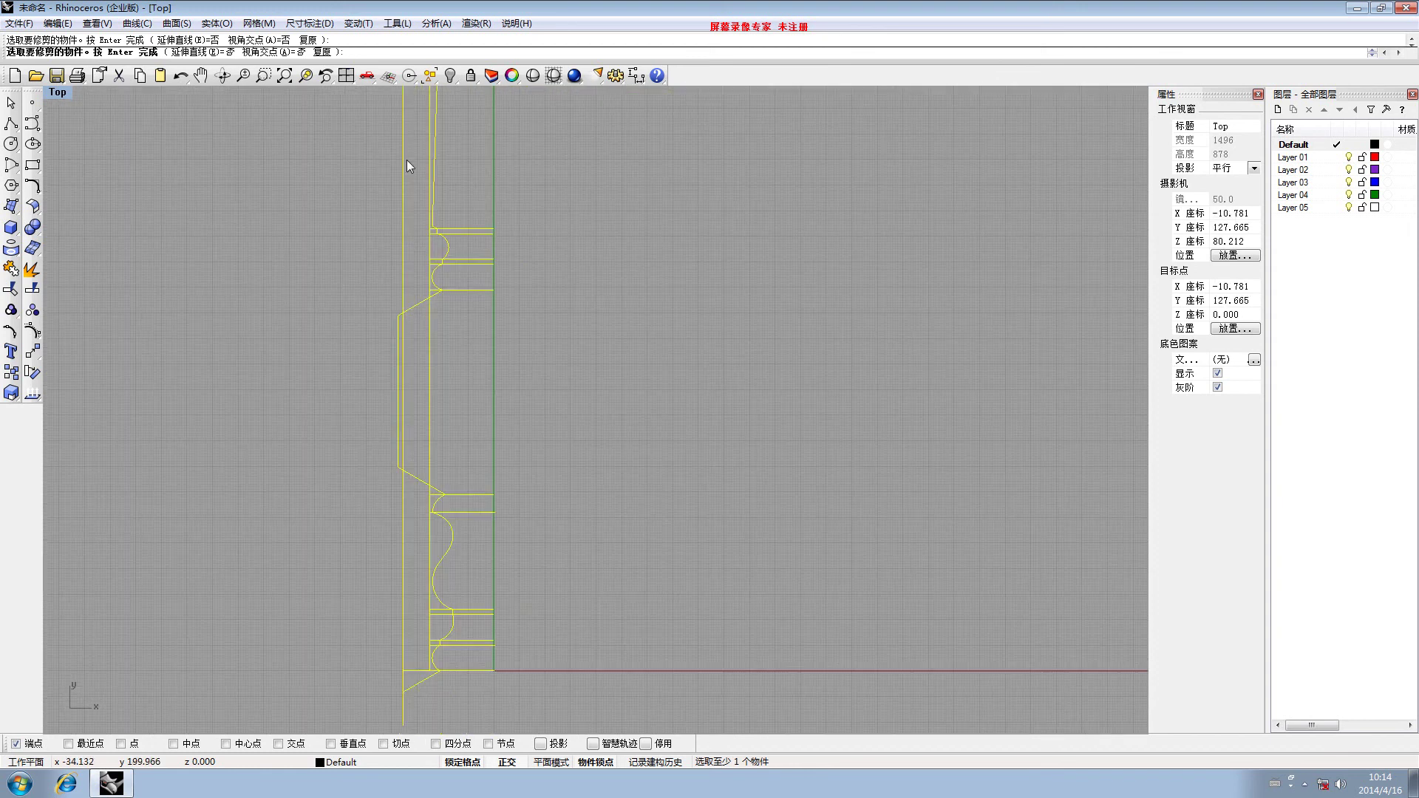
# Trim the outer end of the topmost diagonal back to the outer vertical line and finish trimming
pyautogui.moveTo(412, 165); pyautogui.dragTo(410, 436, button='right')
pyautogui.scroll(-2, 403, 325)
pyautogui.scroll(-2, 381, 281)
pyautogui.scroll(6, 353, 340)
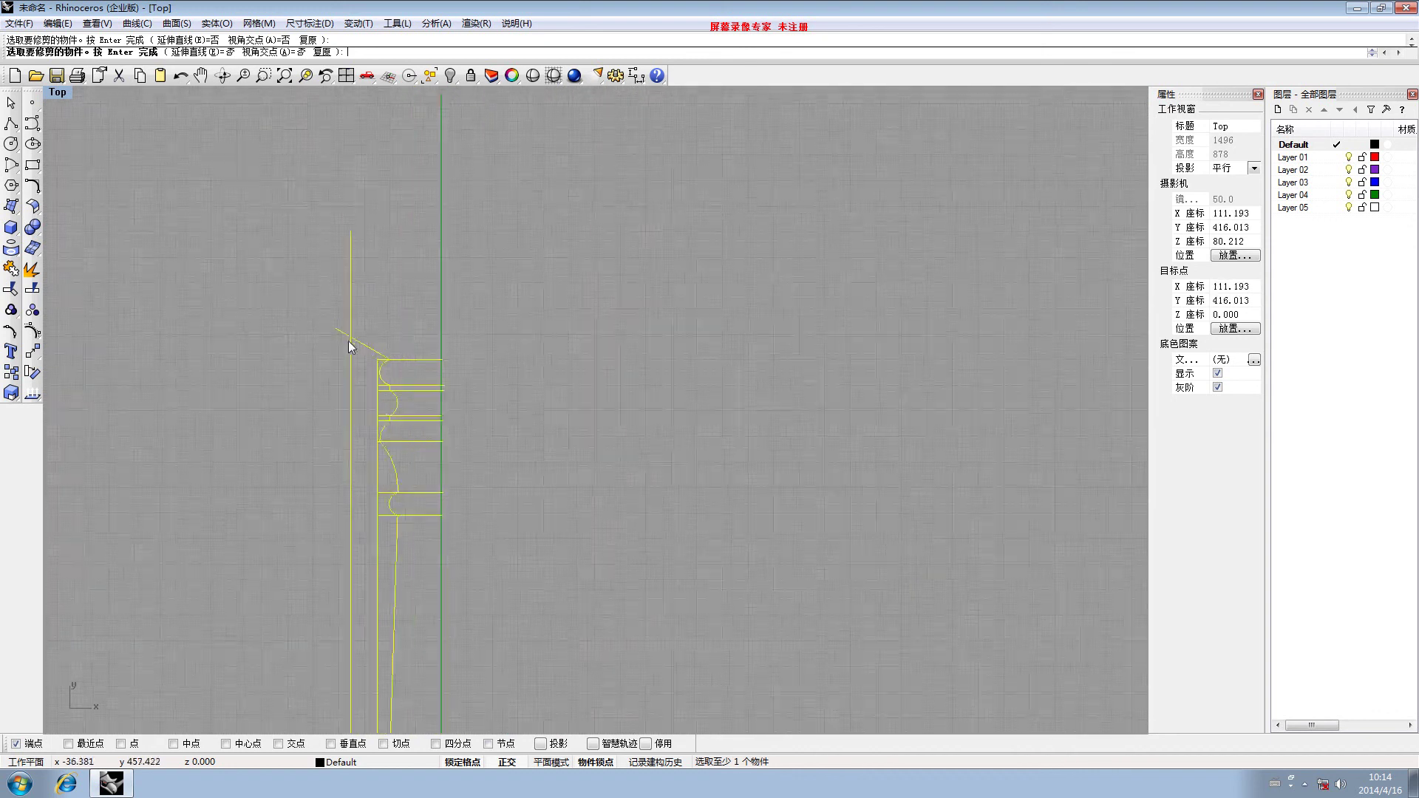
pyautogui.moveTo(282, 453); pyautogui.dragTo(334, 327, button='right')
pyautogui.scroll(-8, 285, 332)
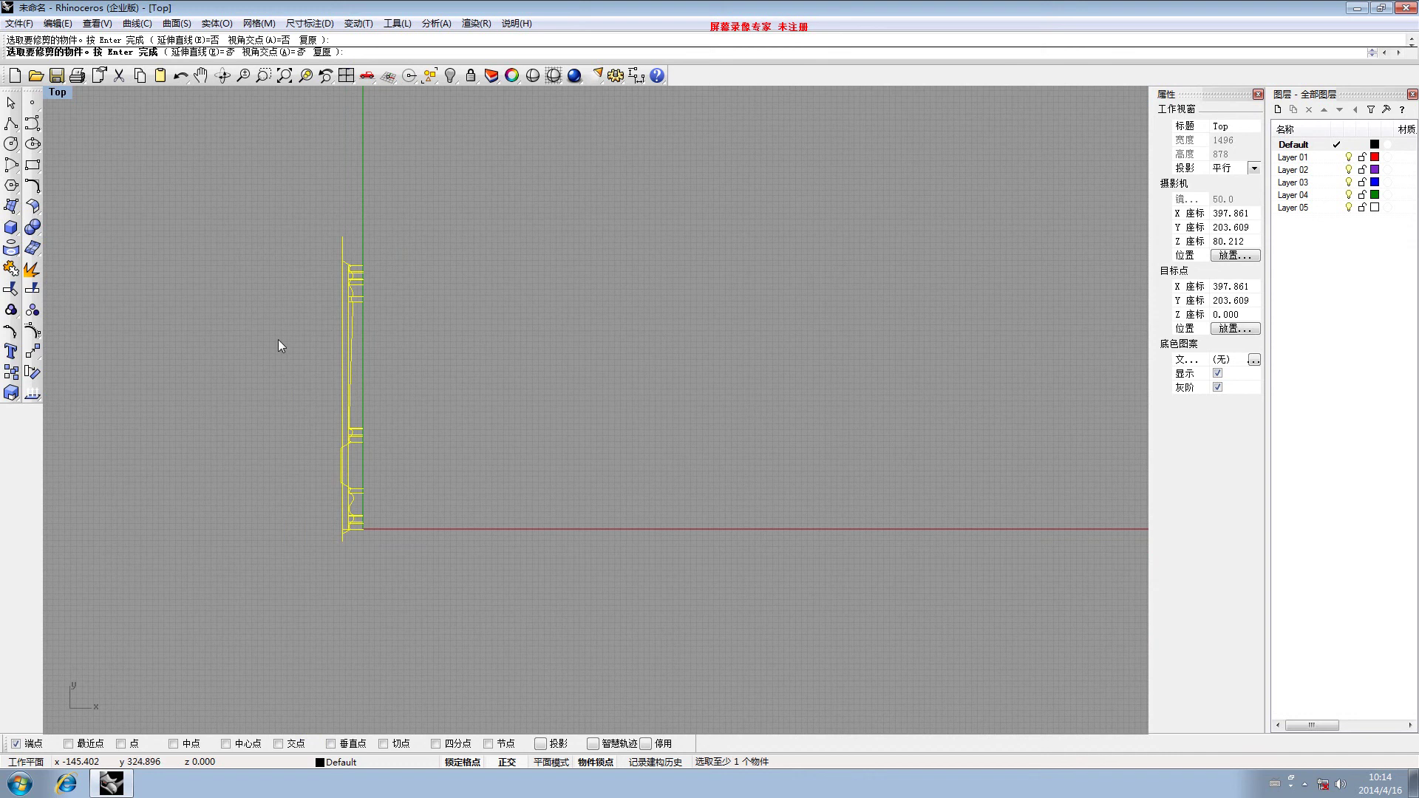
pyautogui.press('Return')
# Cut away the horizontal division lines and the long vertical guide lines, keeping only the leg's profile curves
pyautogui.moveTo(338, 329); pyautogui.dragTo(326, 247, button='right')
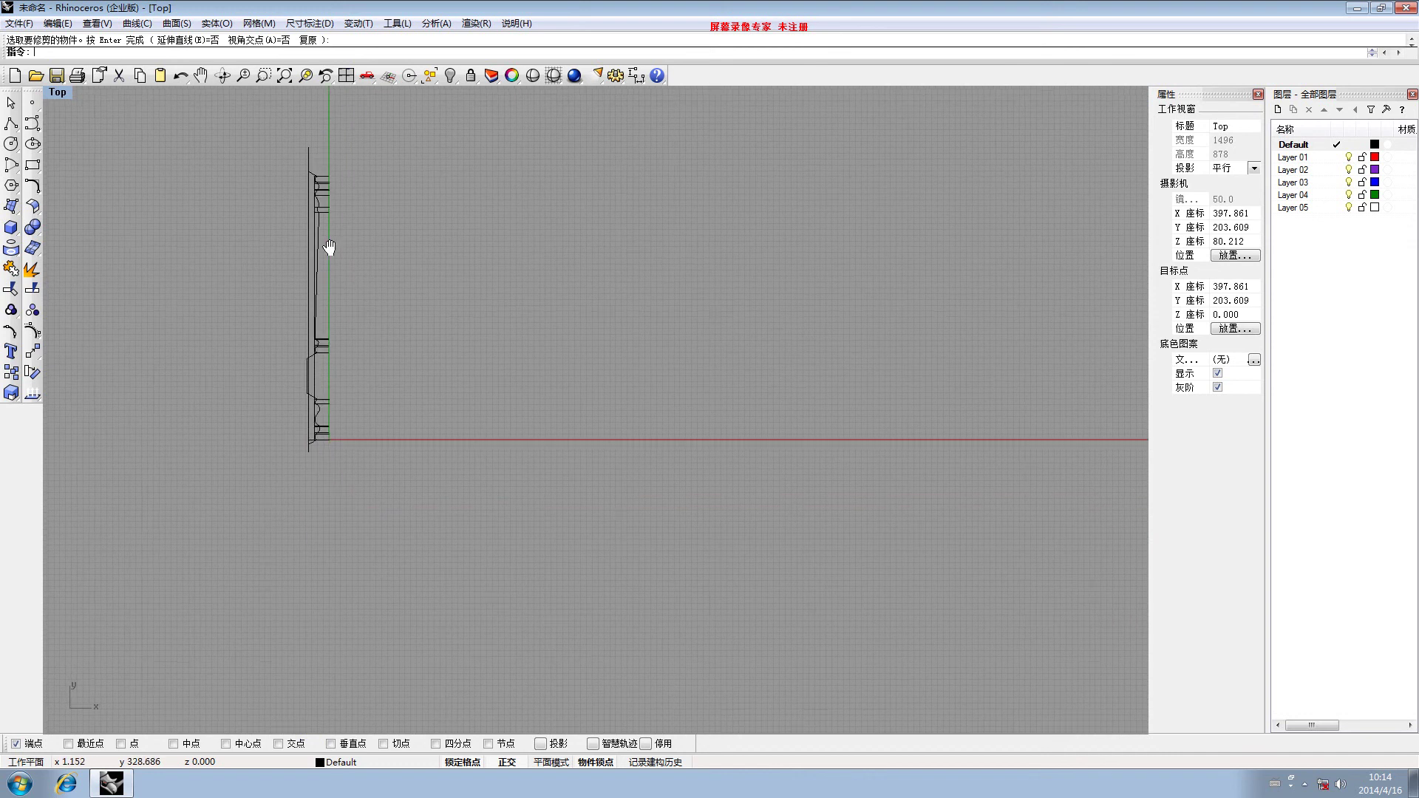
pyautogui.moveTo(336, 428); pyautogui.dragTo(321, 436, button='right')
pyautogui.scroll(3, 321, 436)
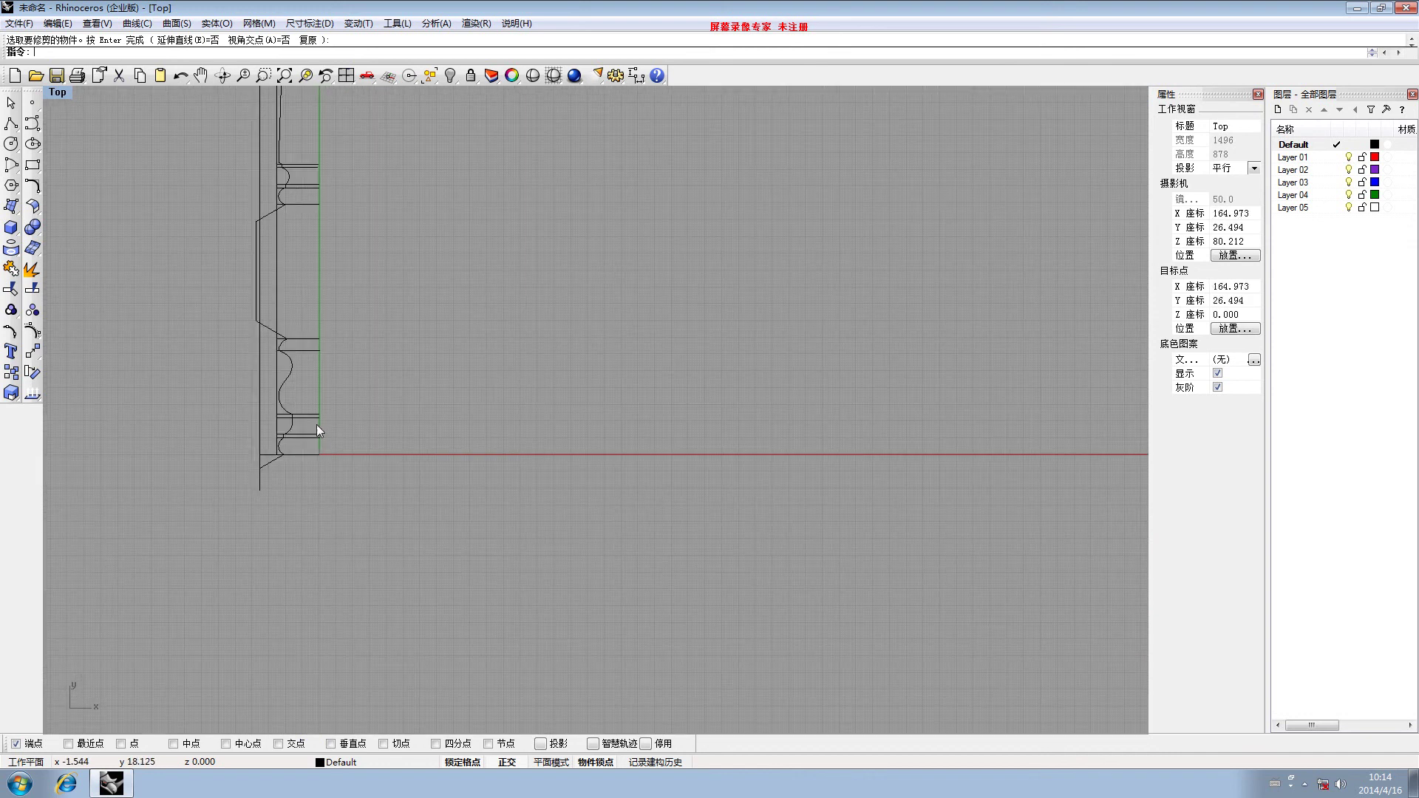
pyautogui.scroll(-3, 316, 424)
pyautogui.moveTo(320, 383); pyautogui.dragTo(298, 443, button='right')
pyautogui.moveTo(334, 531); pyautogui.dragTo(289, 250)
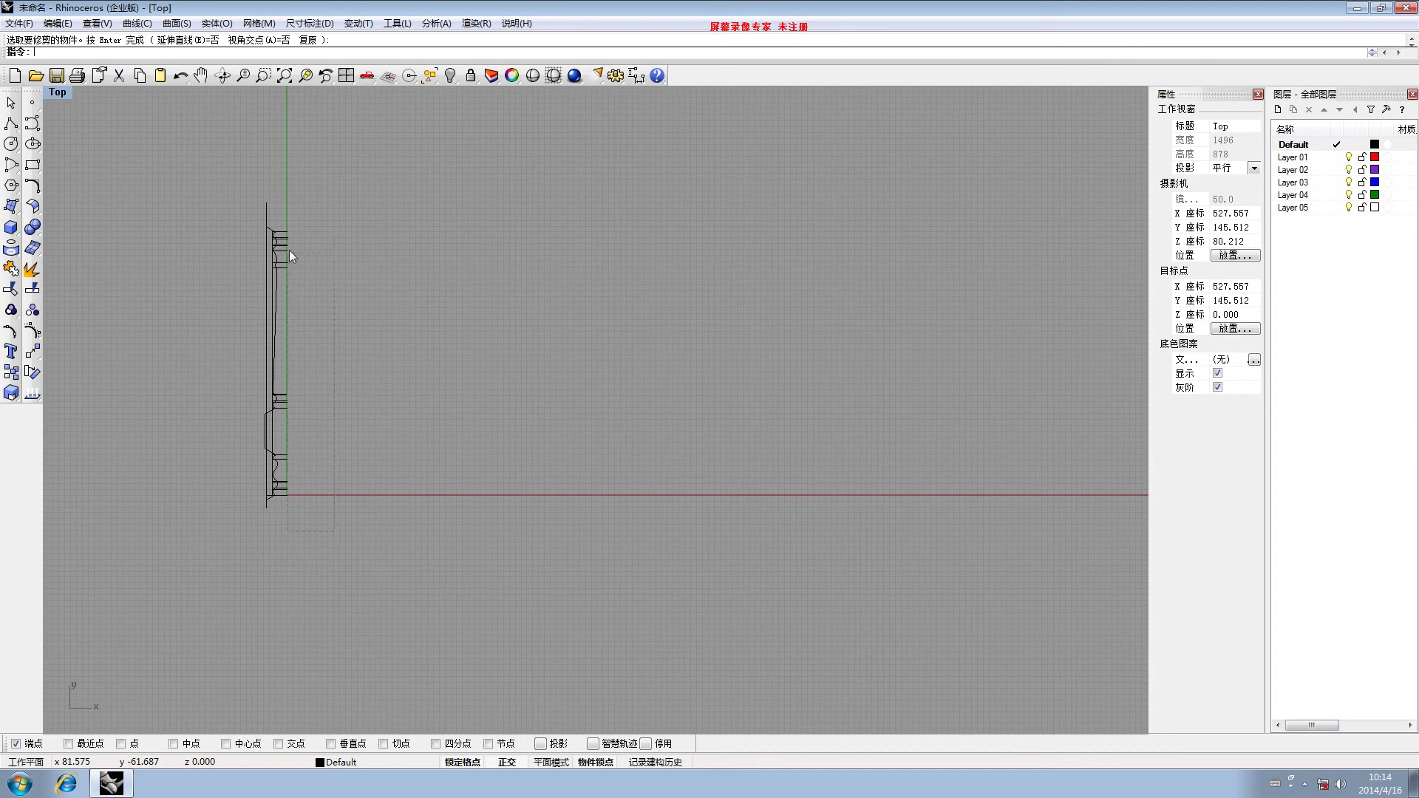
pyautogui.moveTo(290, 192); pyautogui.dragTo(286, 189)
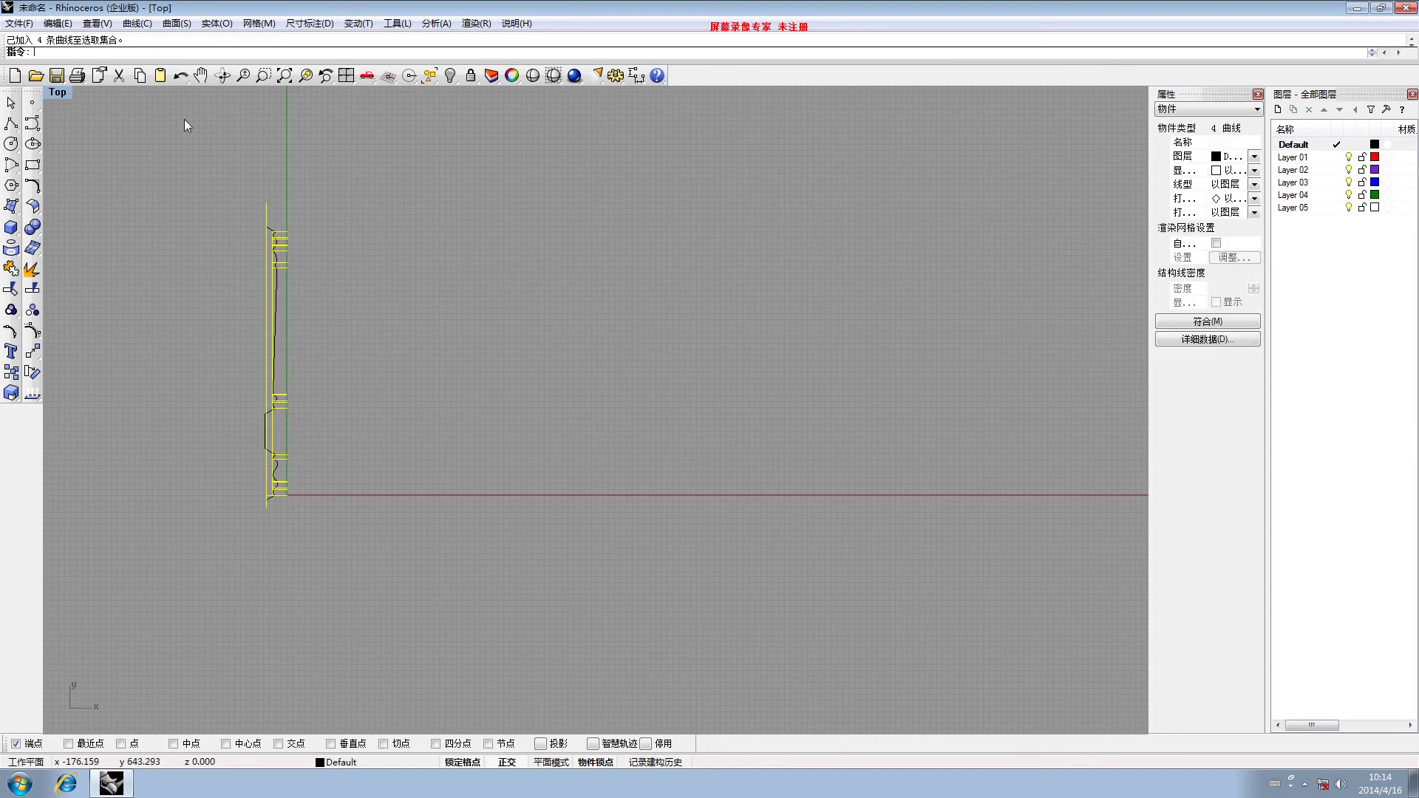
pyautogui.click(118, 75)
pyautogui.moveTo(281, 282); pyautogui.dragTo(338, 260, button='right')
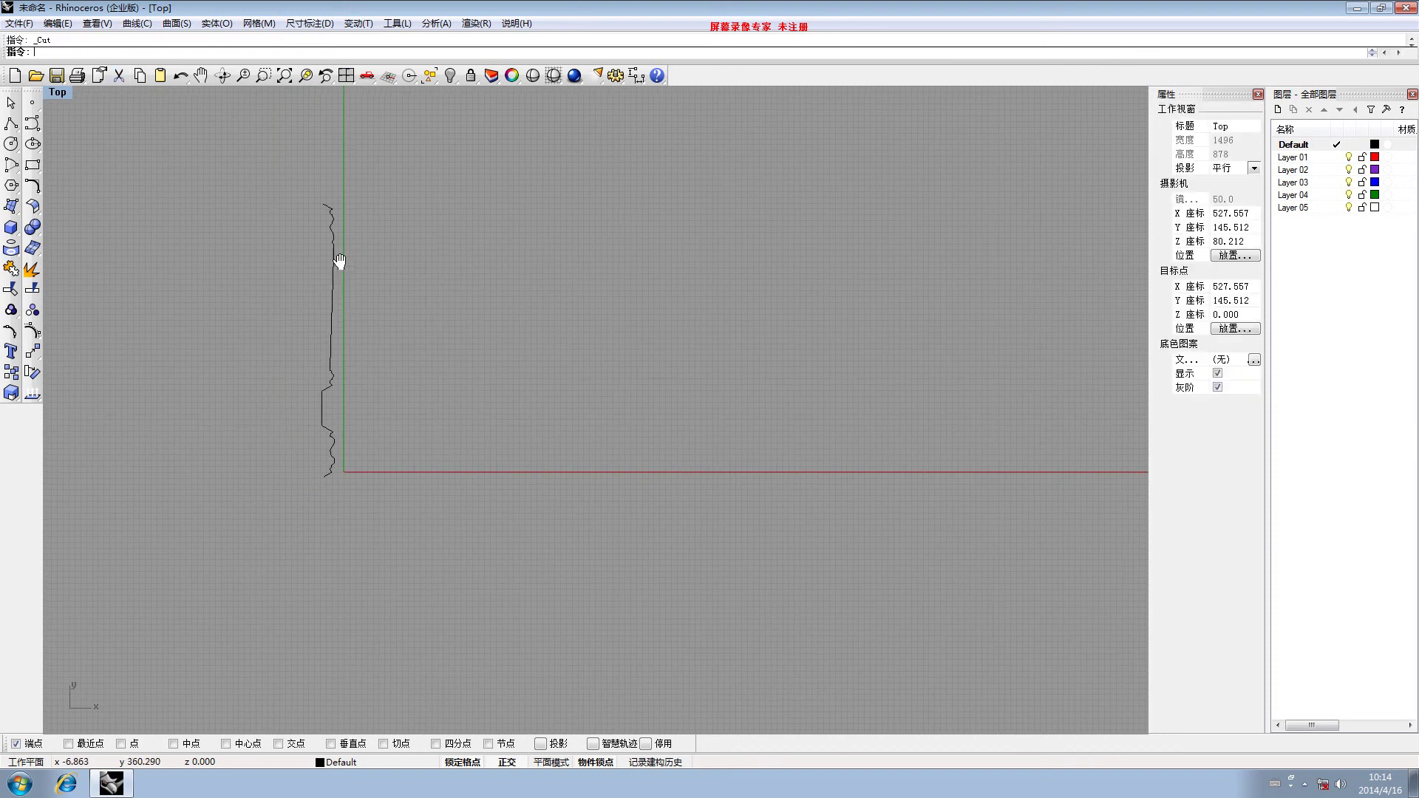
# Check by selecting the whole profile and single segments near its upper end whether the curves are still separate
pyautogui.moveTo(239, 154); pyautogui.dragTo(410, 534)
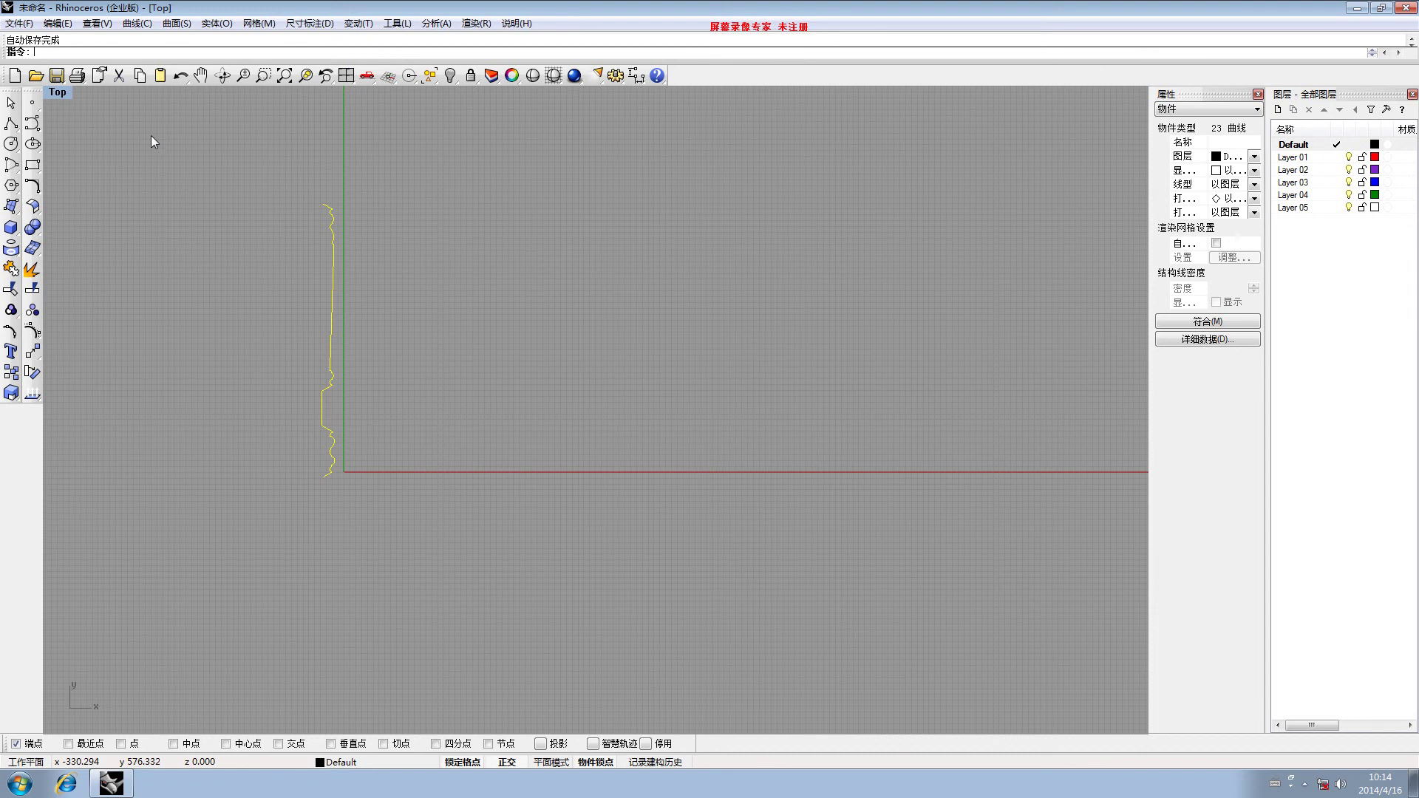
pyautogui.press('Escape')
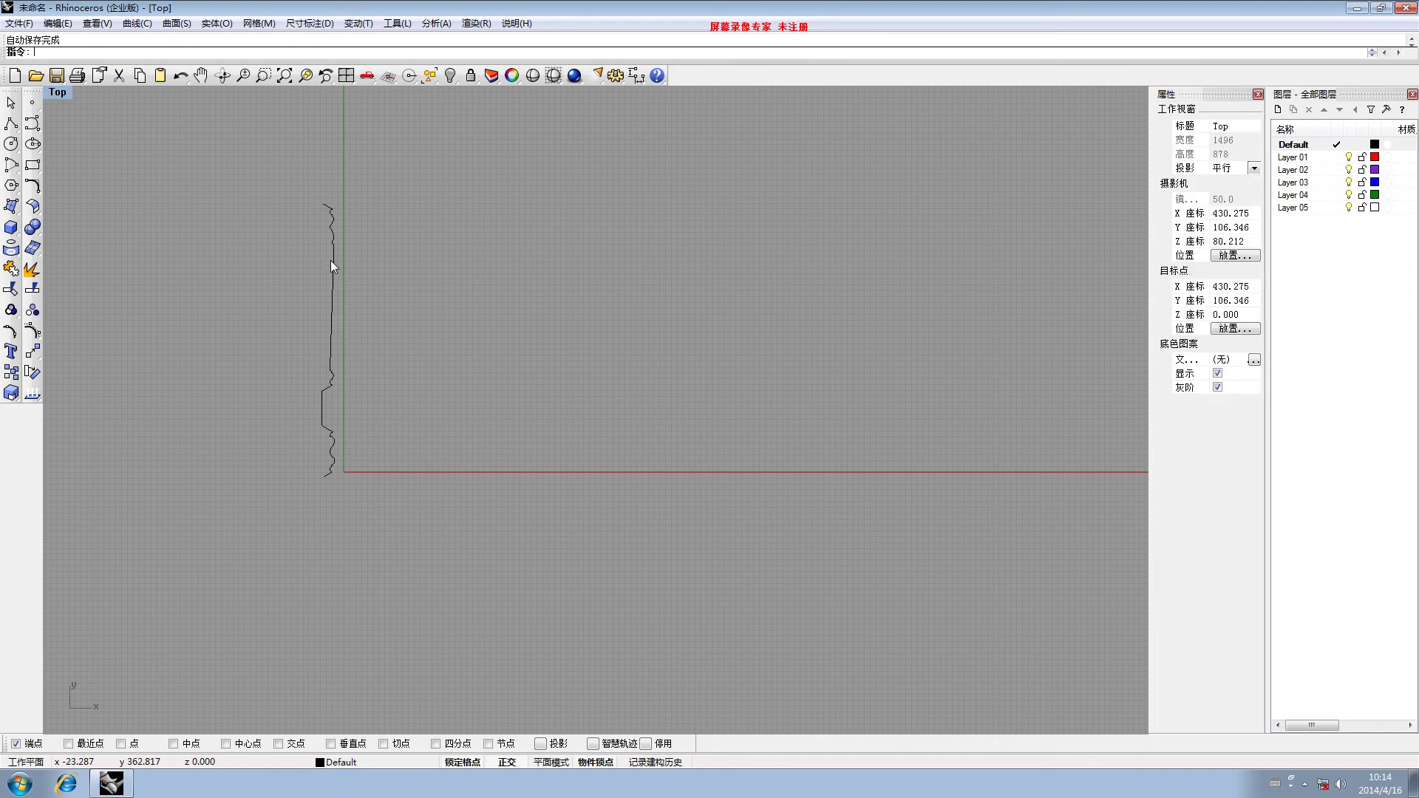
pyautogui.click(332, 262)
pyautogui.scroll(3, 332, 238)
pyautogui.press('Escape')
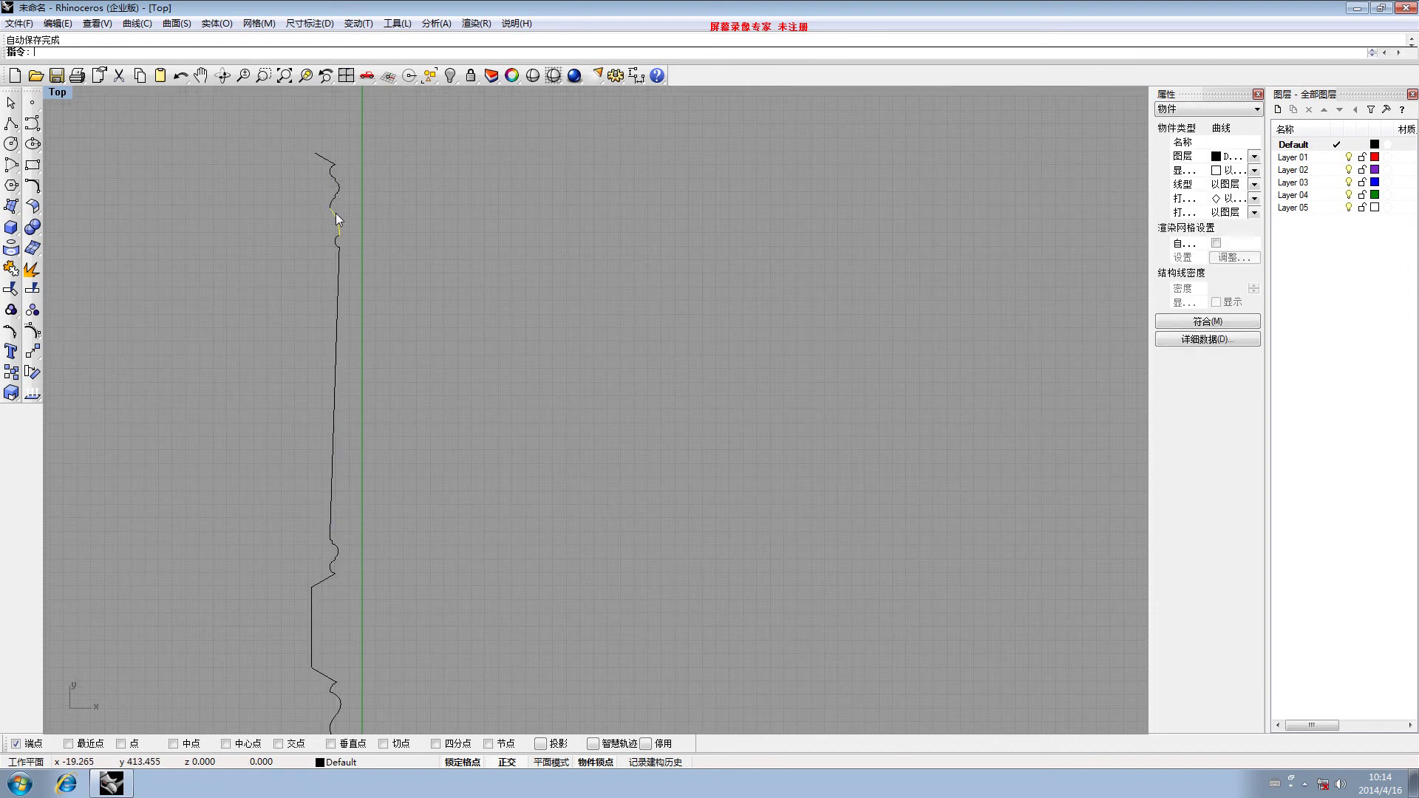
pyautogui.click(336, 214)
pyautogui.click(379, 240)
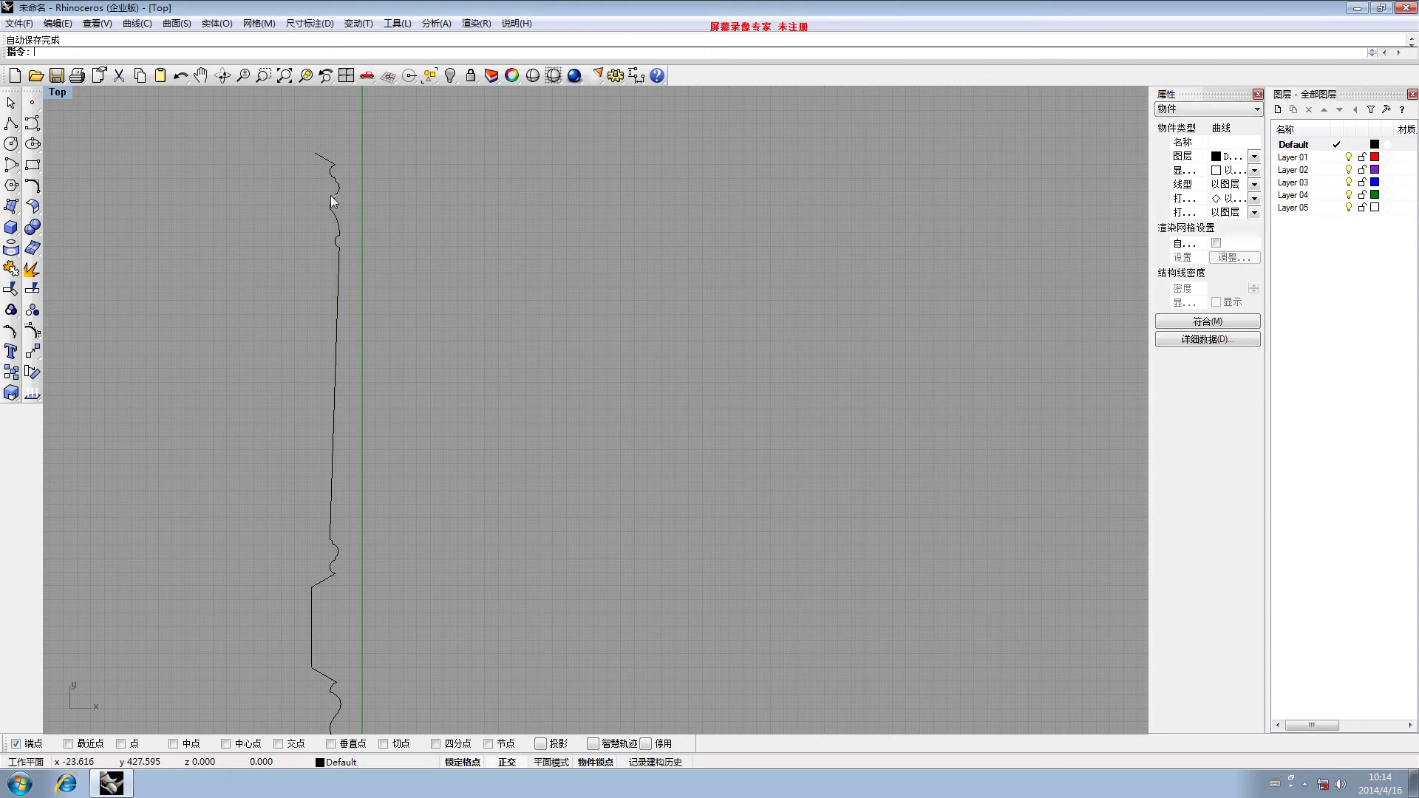
pyautogui.scroll(2, 326, 203)
pyautogui.scroll(-3, 327, 198)
pyautogui.scroll(-2, 286, 292)
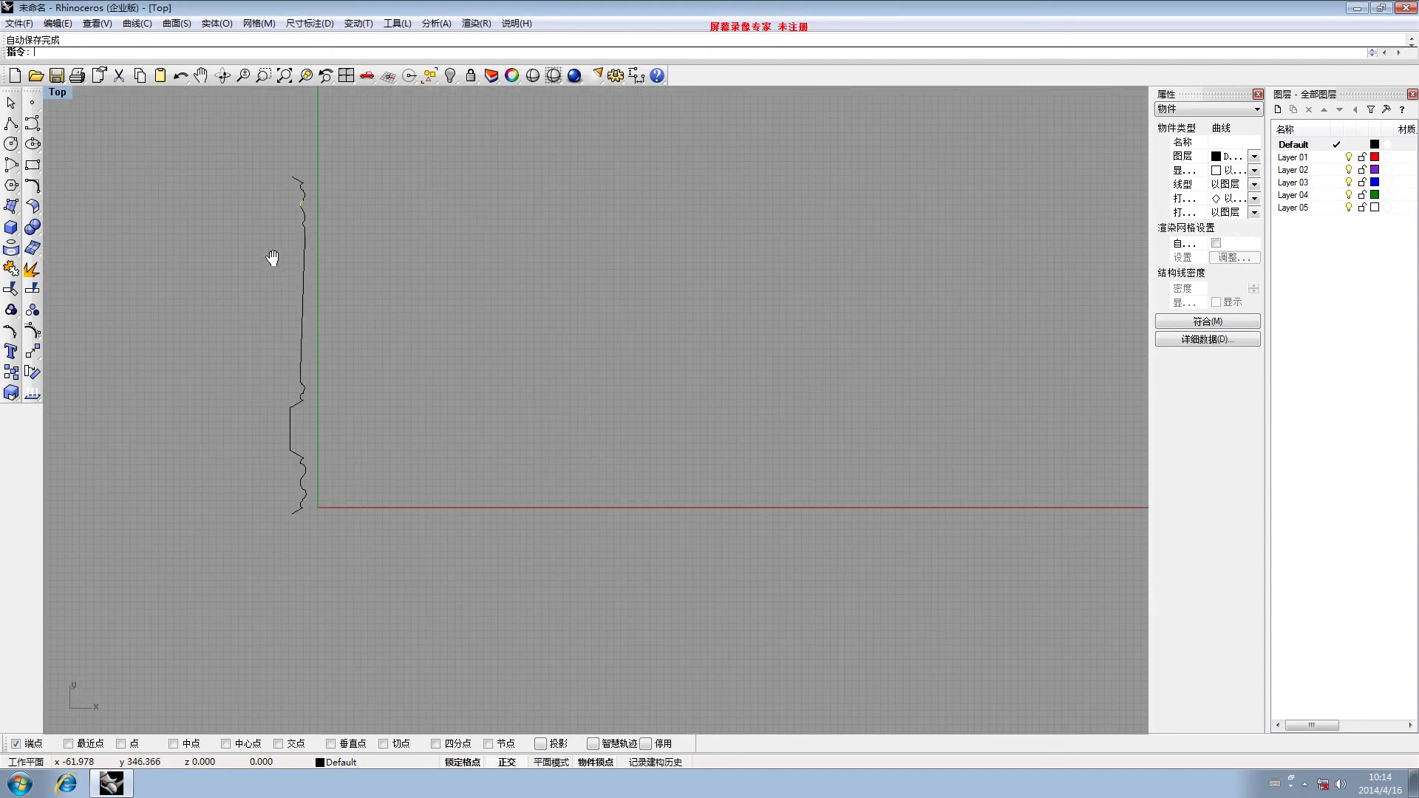
pyautogui.press('Escape')
# Join all the leg profile segments into one open curve and check it by selecting it as a whole
pyautogui.moveTo(219, 136); pyautogui.dragTo(437, 551)
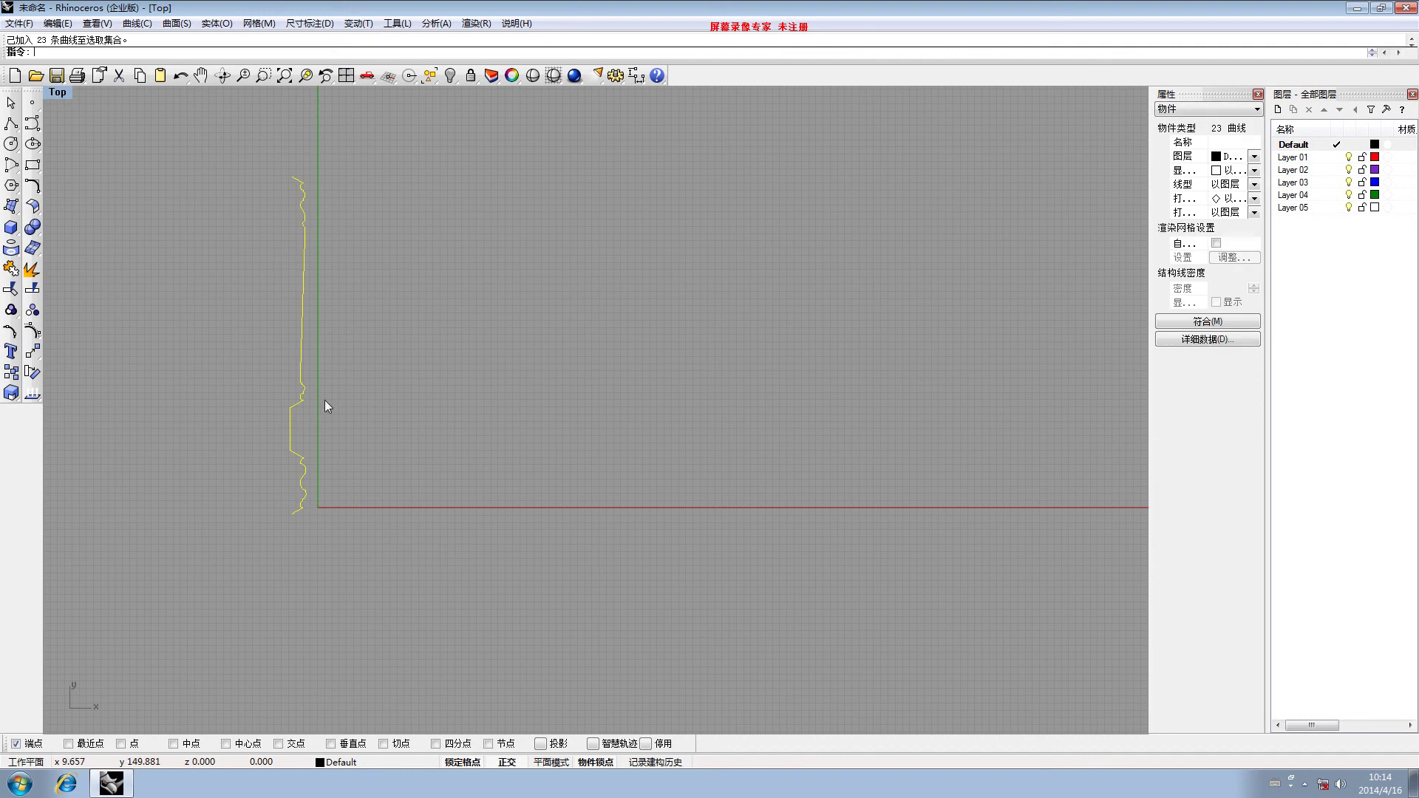
pyautogui.moveTo(326, 406); pyautogui.dragTo(372, 385, button='right')
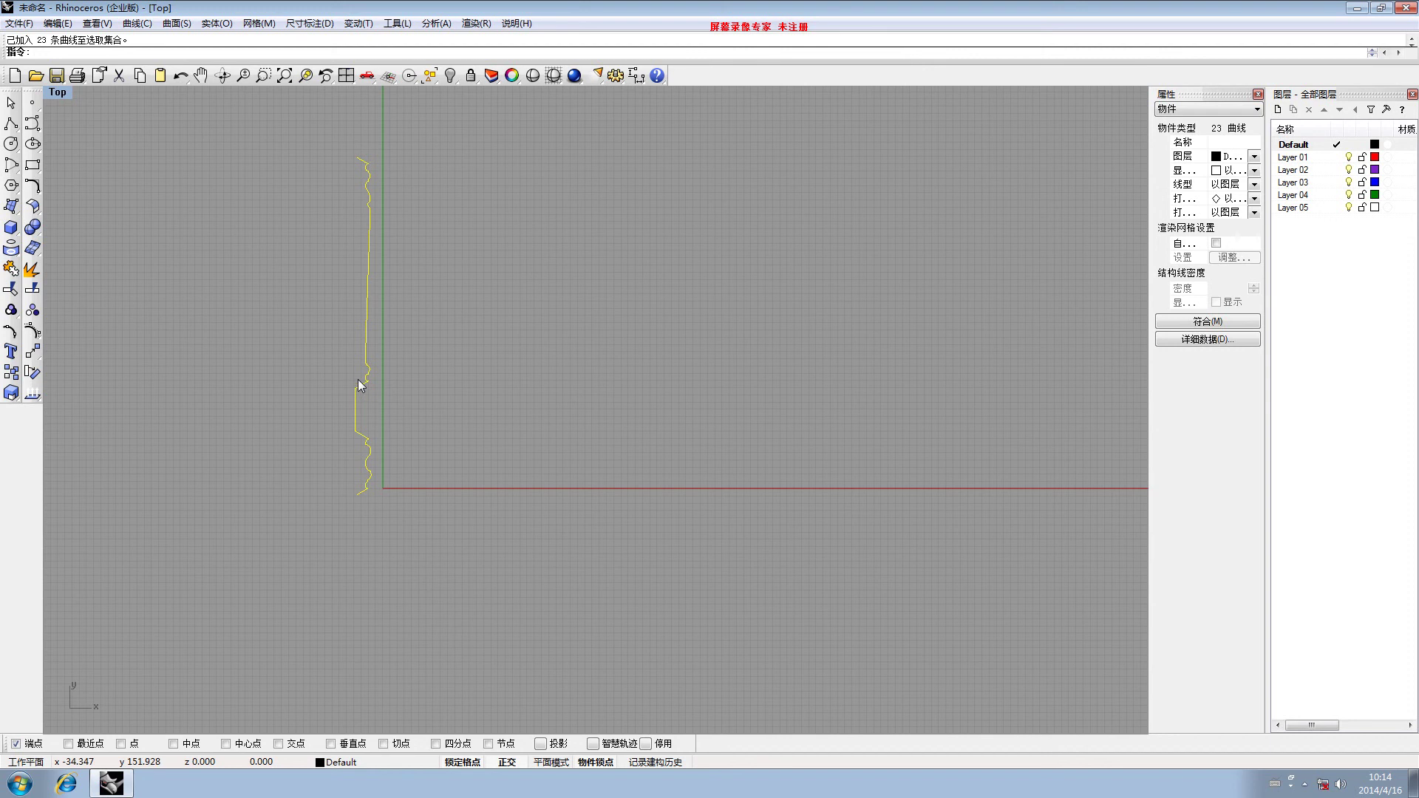
pyautogui.click(10, 270)
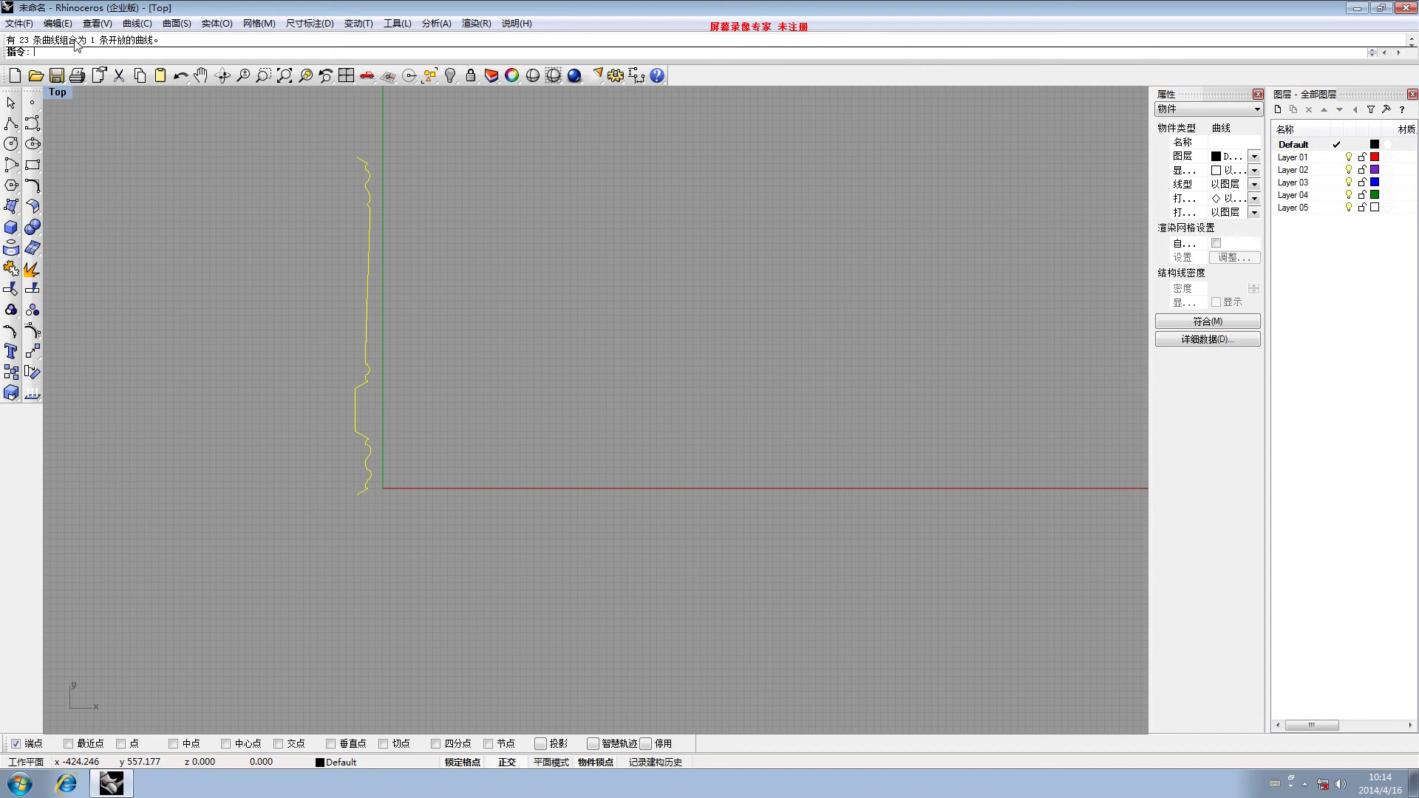
pyautogui.click(367, 391)
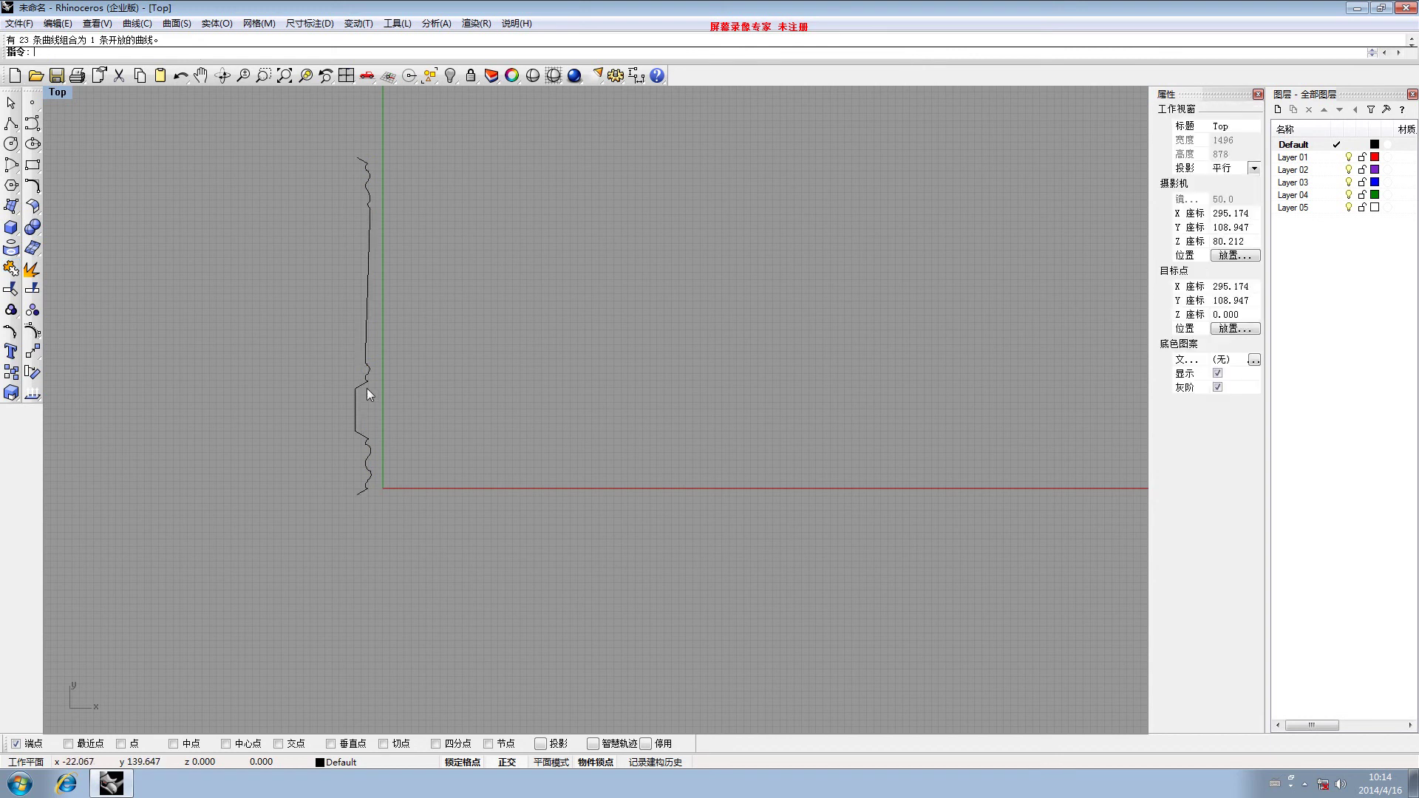
pyautogui.click(367, 370)
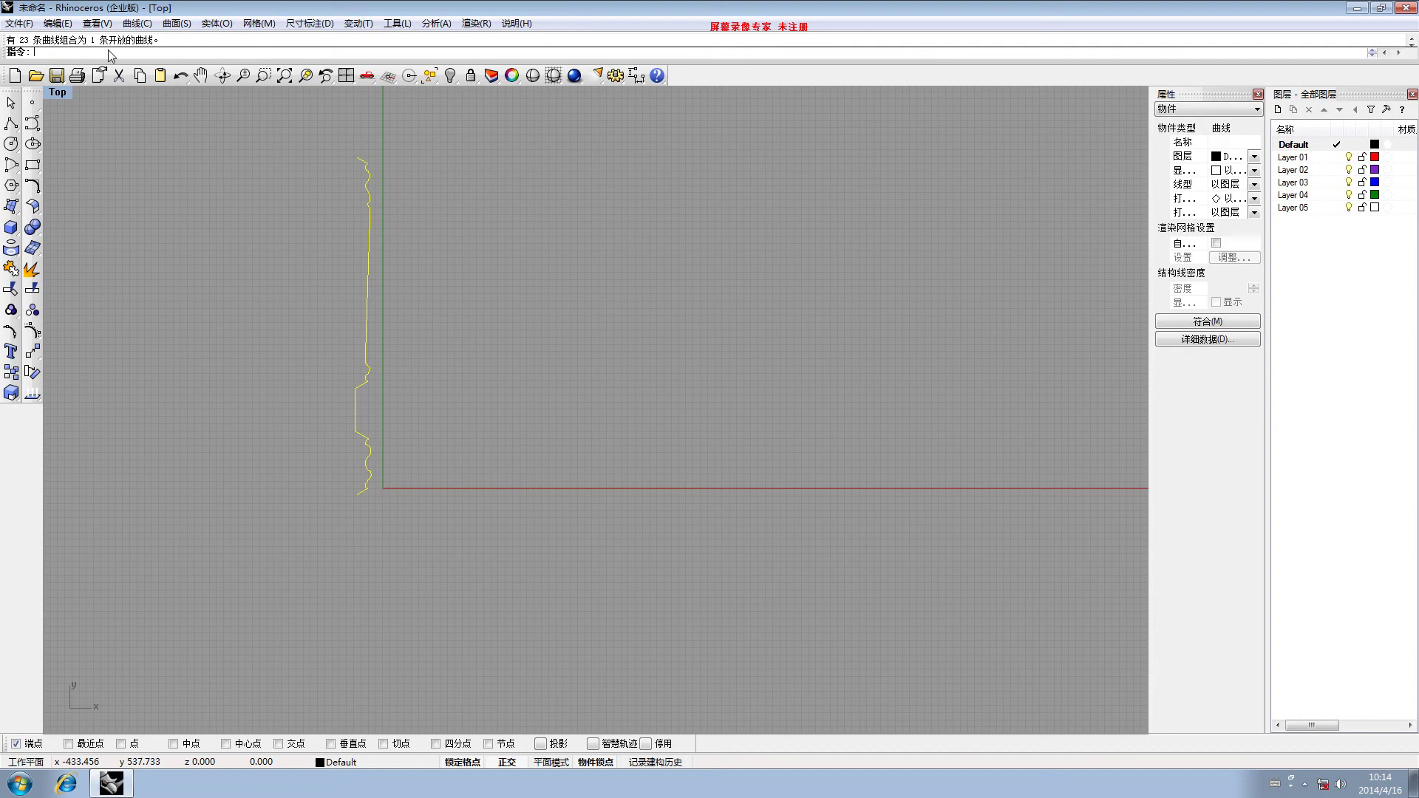
pyautogui.click(317, 347)
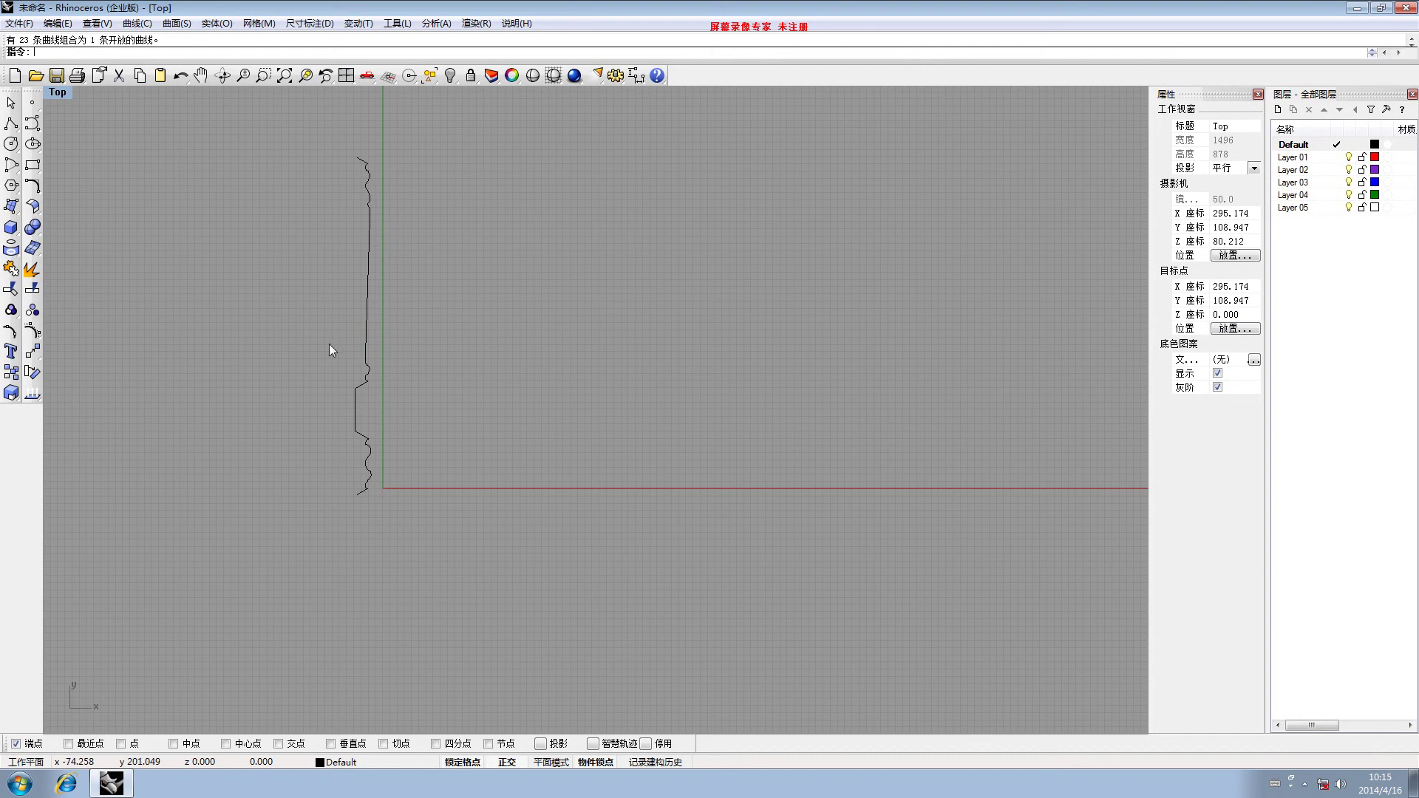
pyautogui.moveTo(318, 351); pyautogui.dragTo(369, 337, button='right')
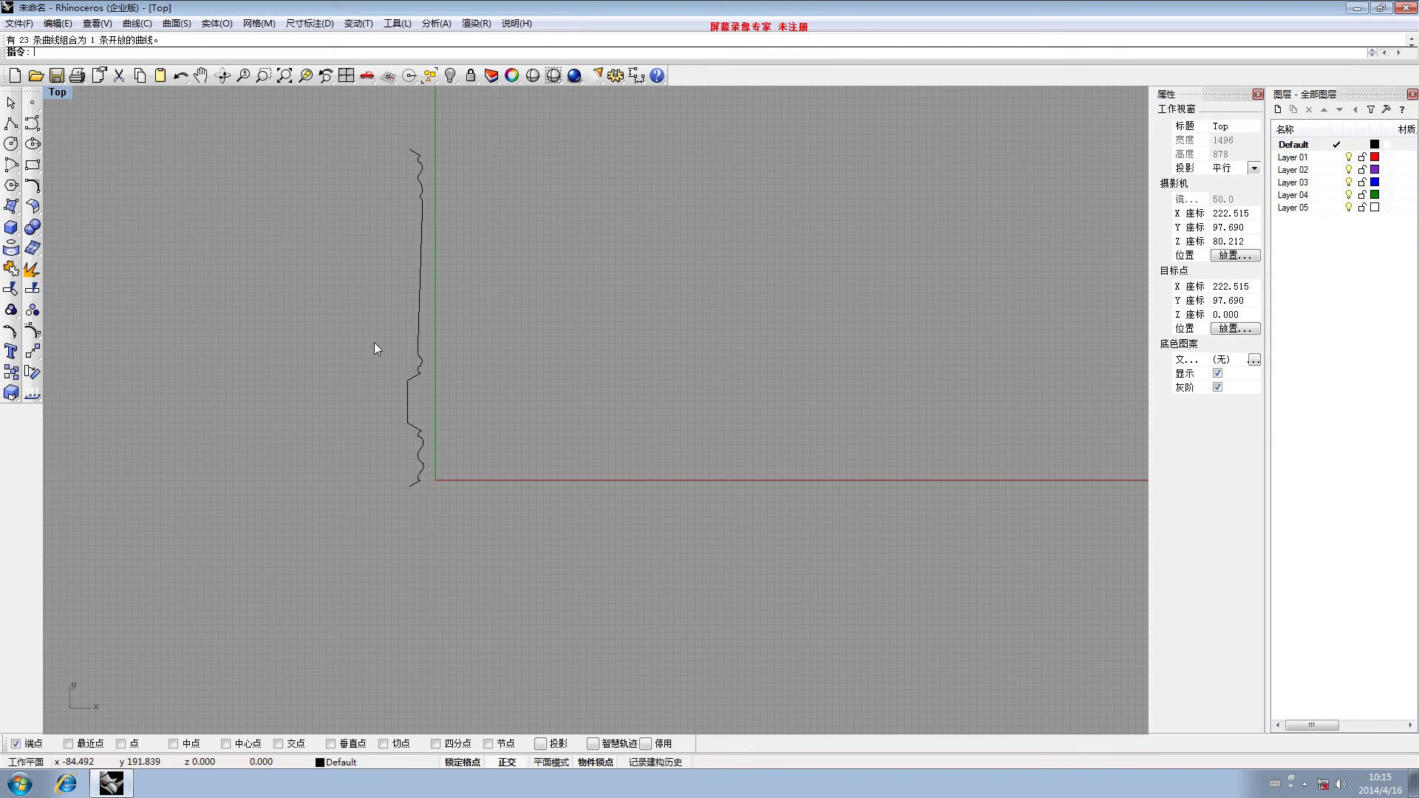
pyautogui.moveTo(416, 354); pyautogui.dragTo(388, 335, button='right')
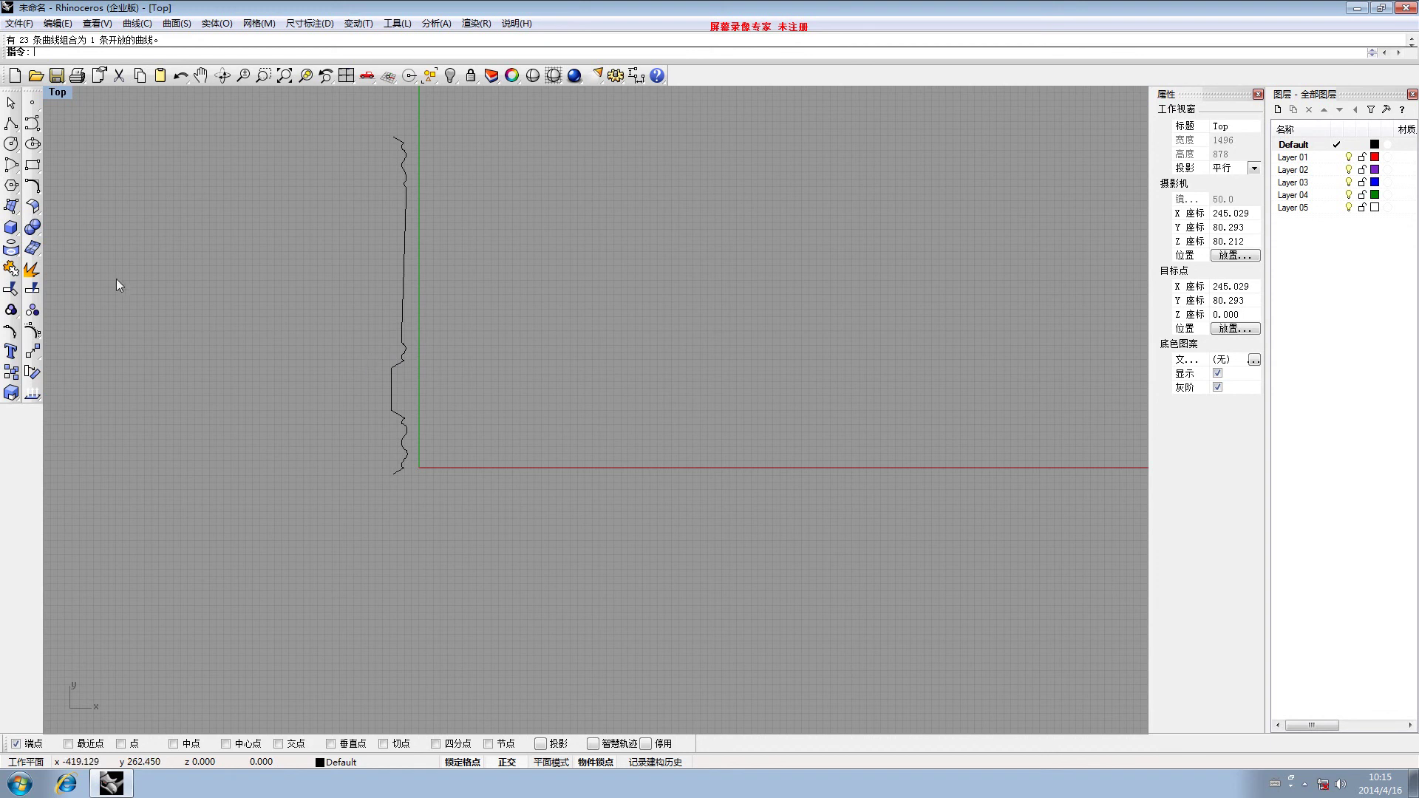
# Explode the joined leg profile back into separate curve segments
pyautogui.click(405, 305)
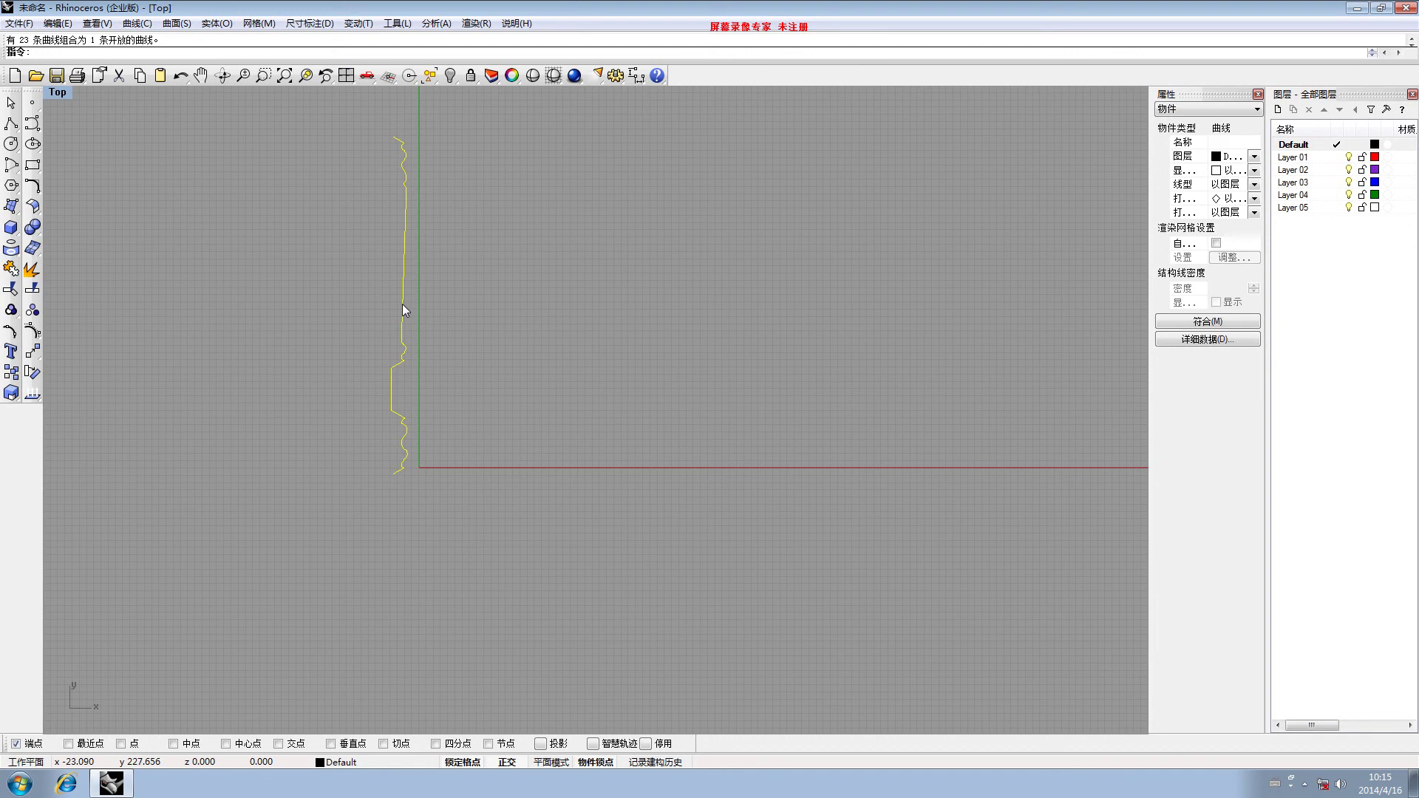
pyautogui.click(30, 271)
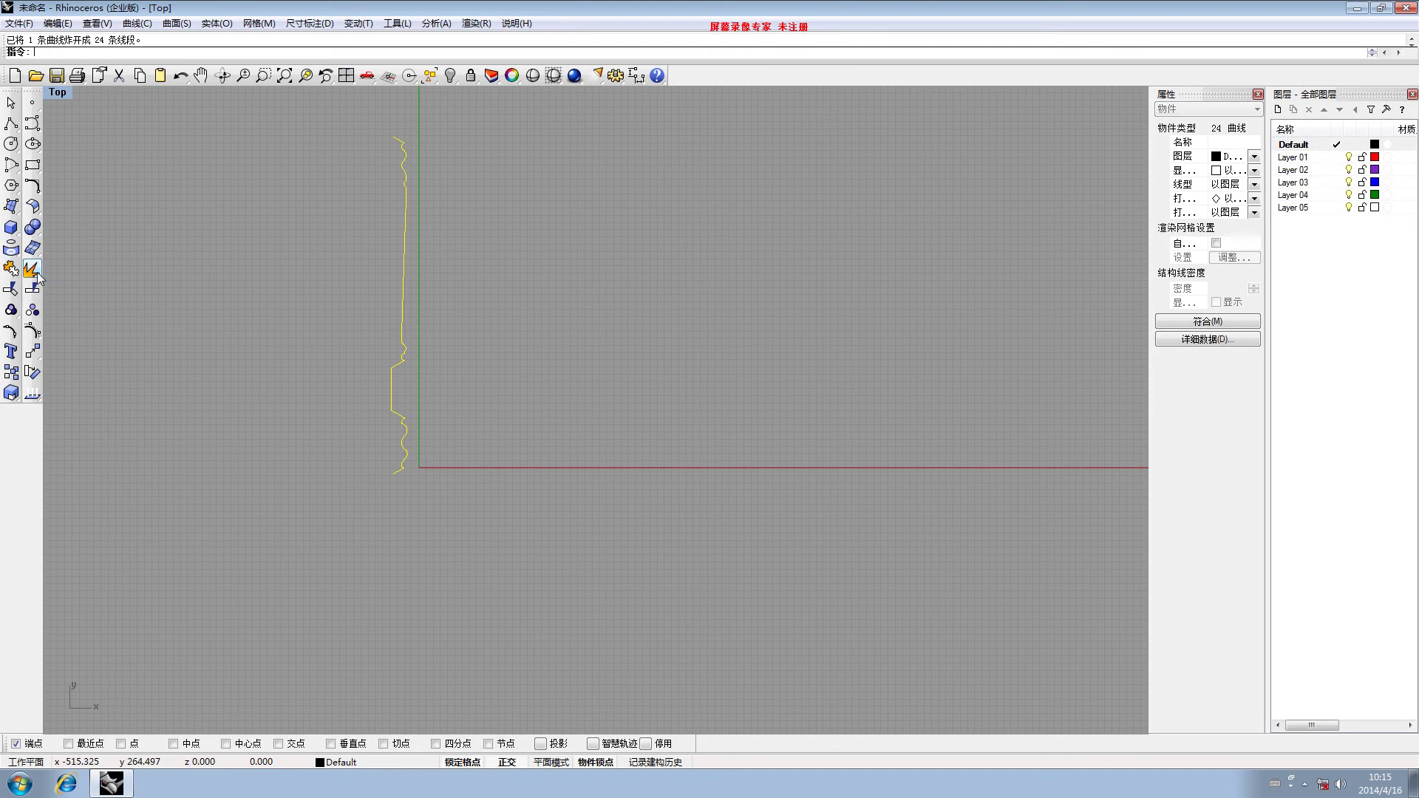
pyautogui.click(401, 288)
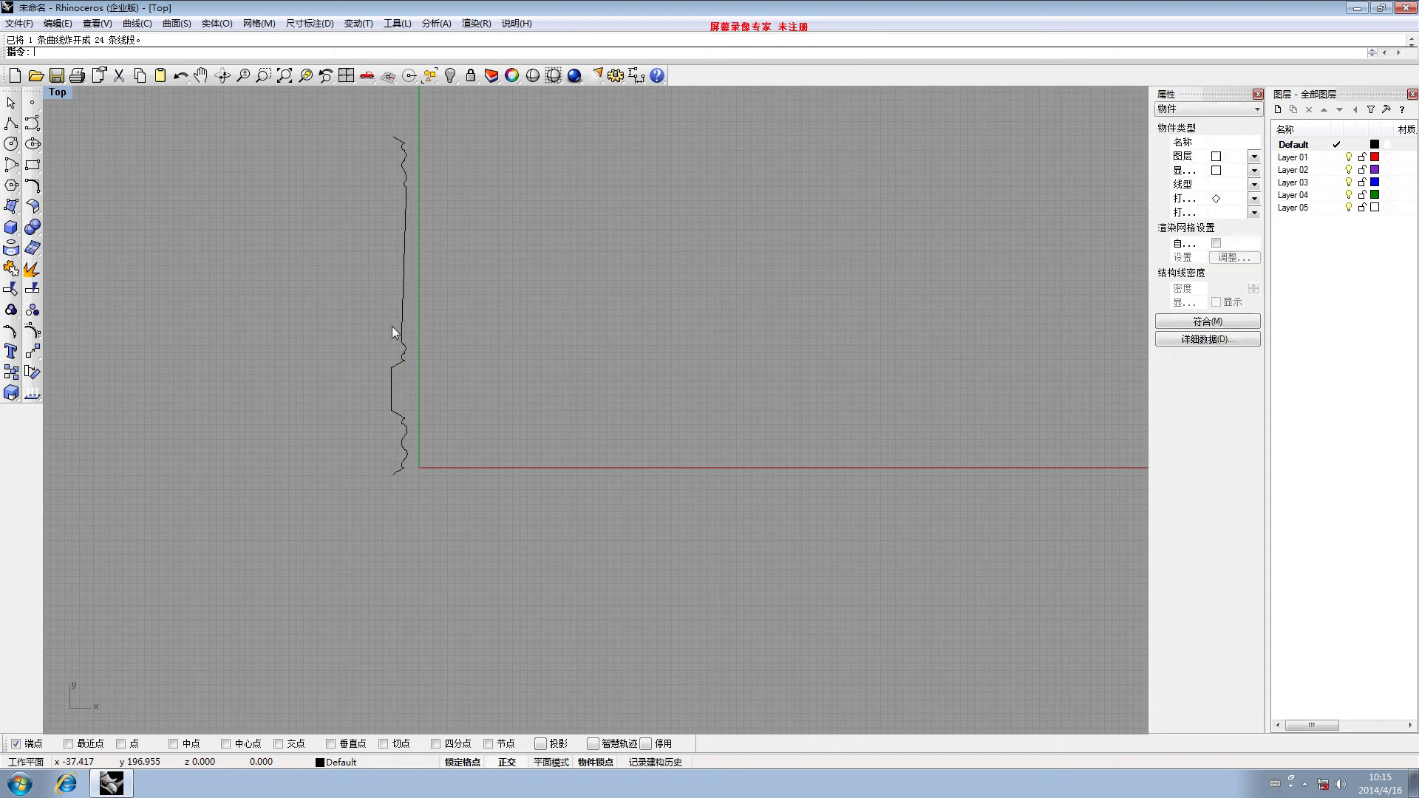
# Join all the exploded leg profile segments back into one open curve
pyautogui.click(374, 348)
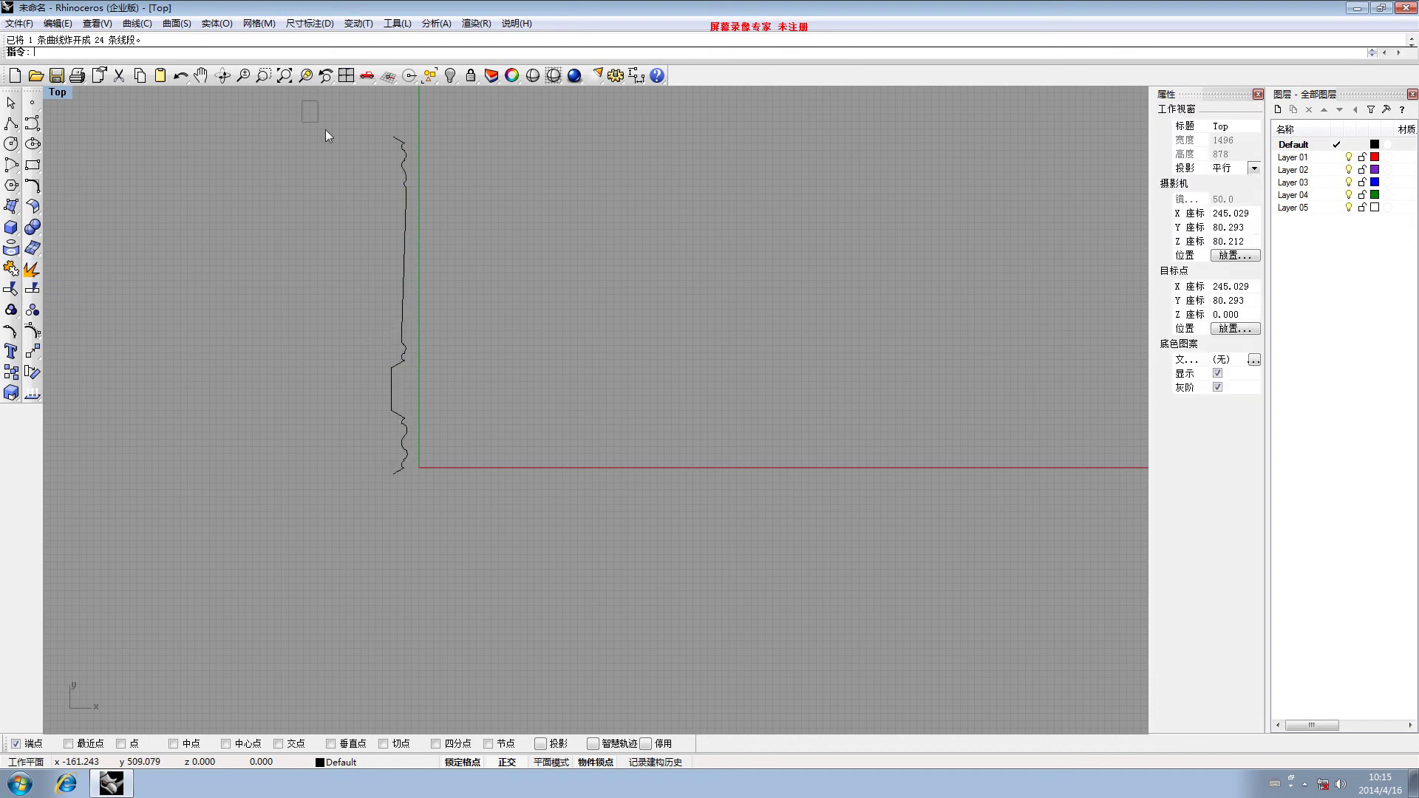
pyautogui.moveTo(303, 104); pyautogui.dragTo(489, 529)
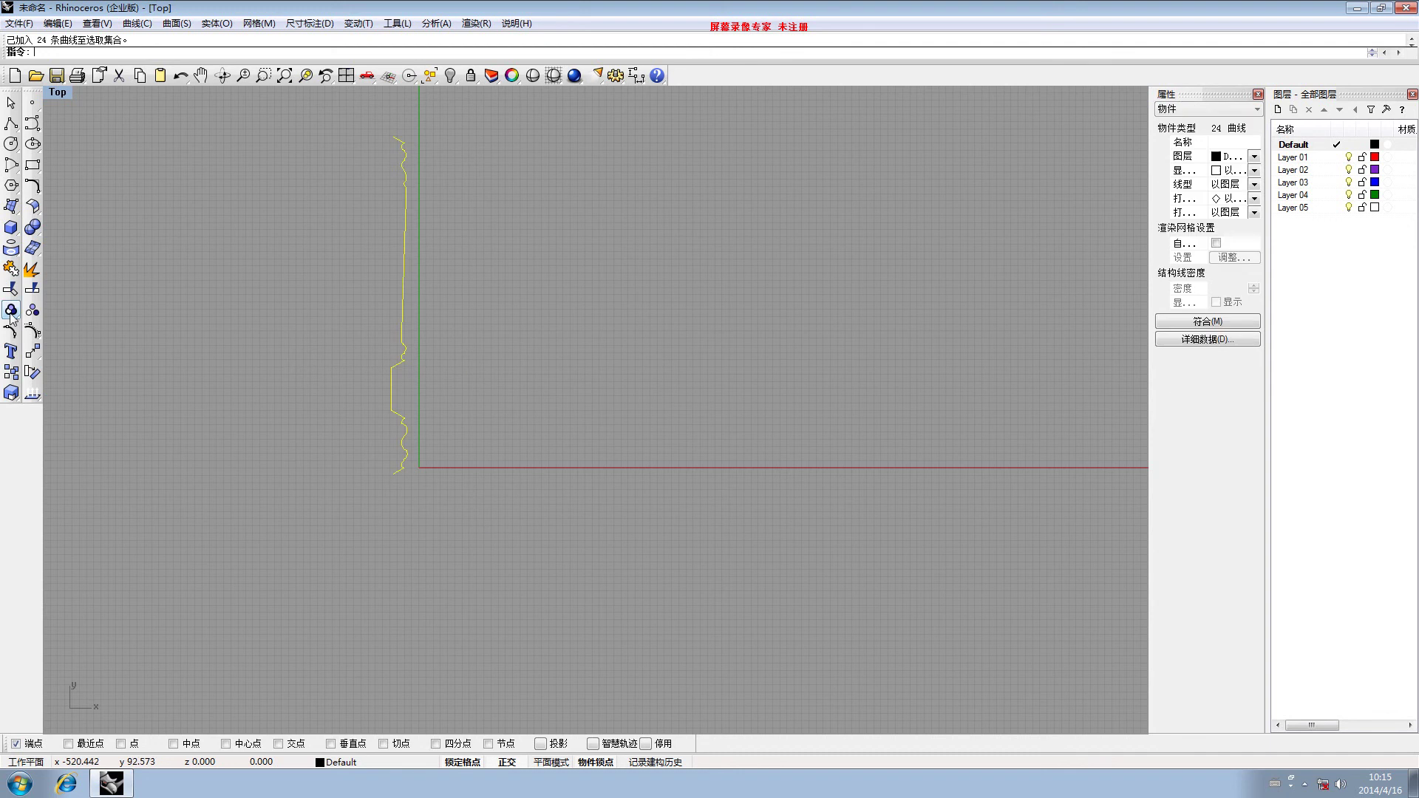
pyautogui.click(11, 270)
pyautogui.click(397, 290)
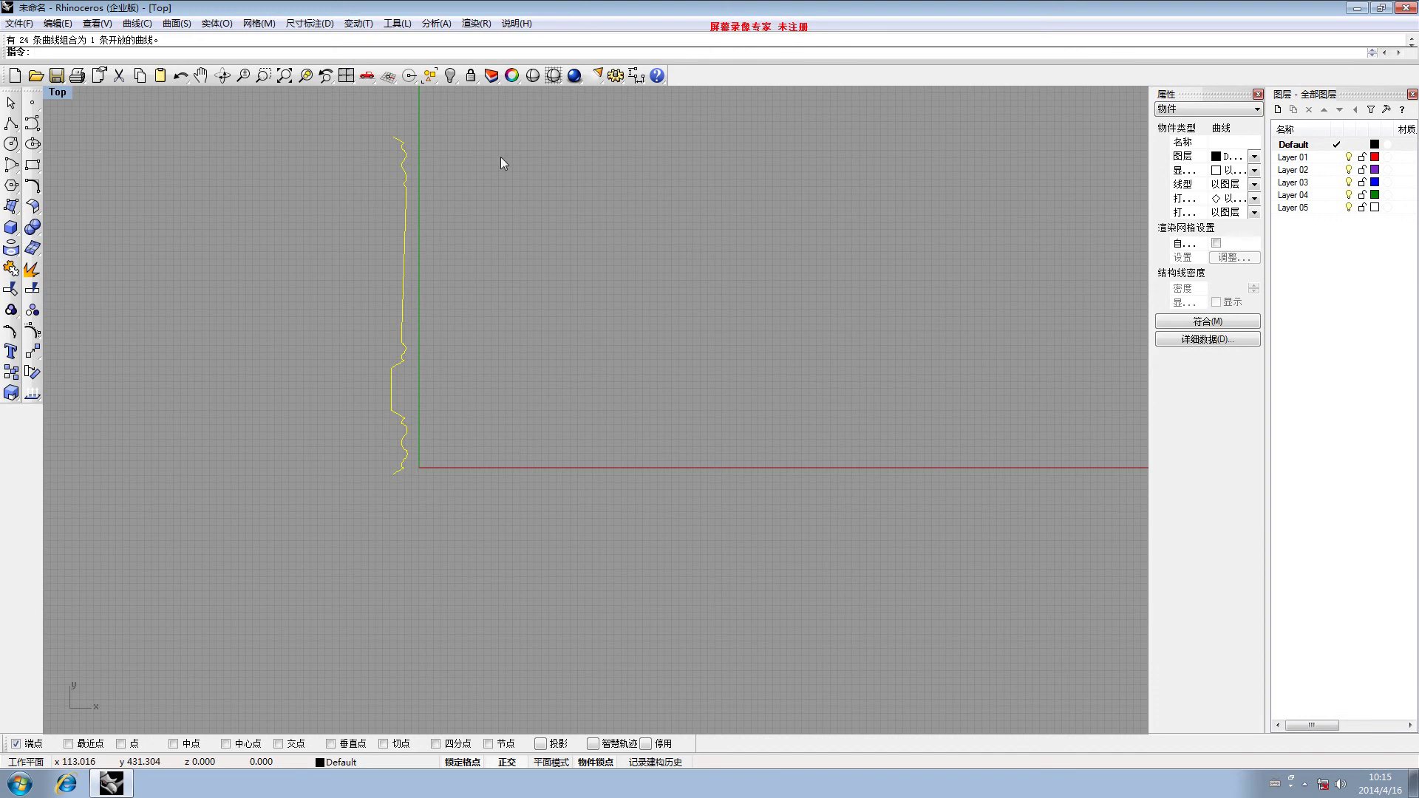
pyautogui.moveTo(389, 312); pyautogui.dragTo(365, 318, button='right')
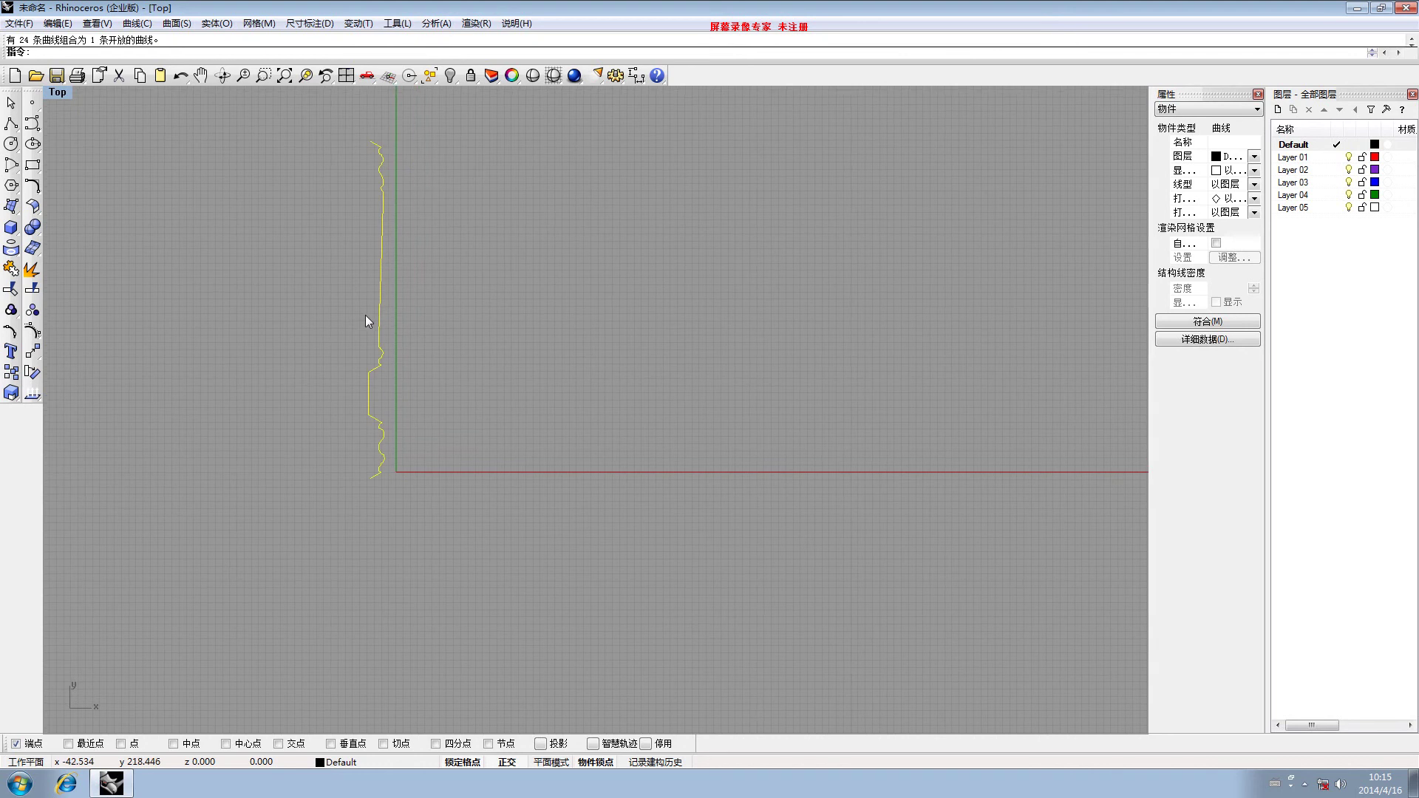
pyautogui.click(365, 315)
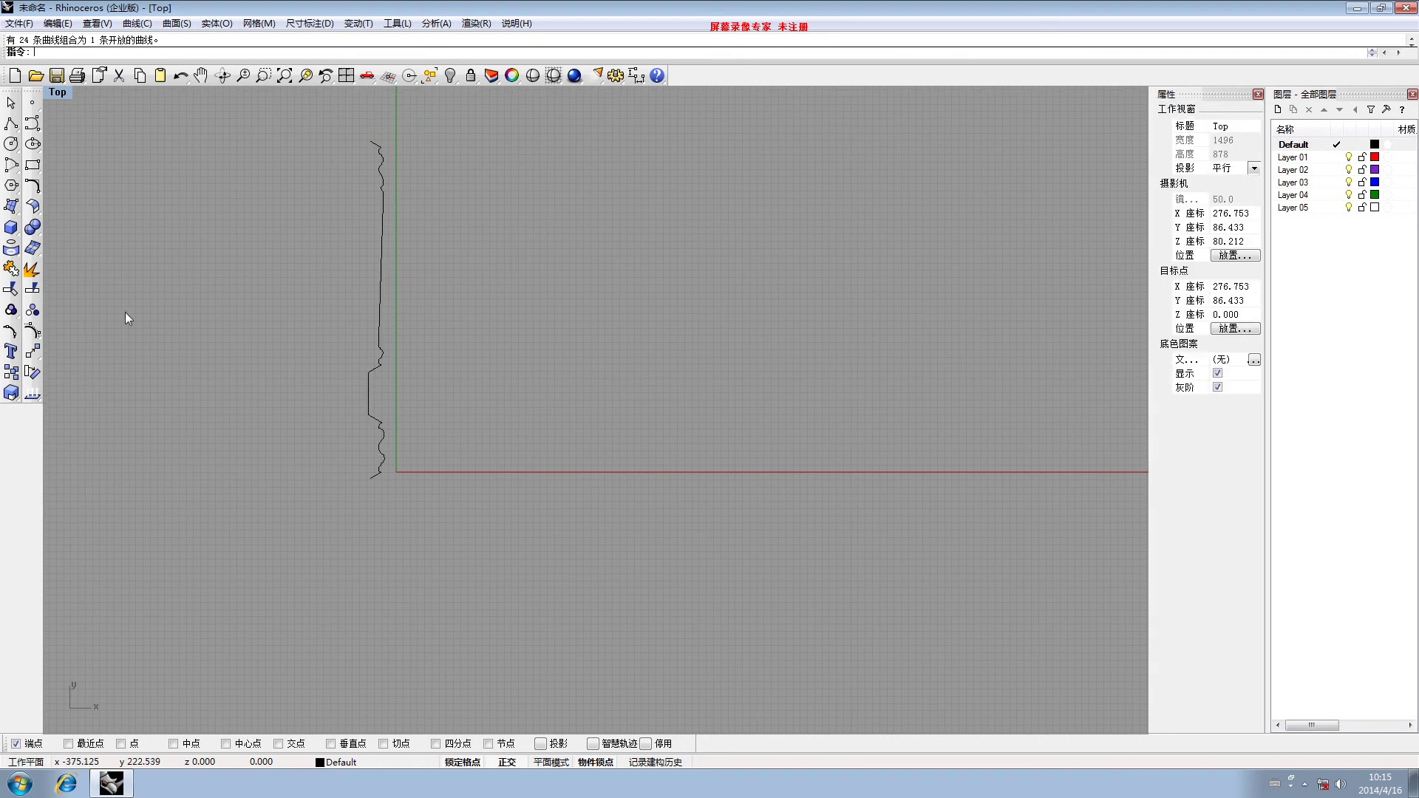
# Revolve the joined leg profile a full 360 degrees around an axis on the vertical Y axis line
pyautogui.click(382, 274)
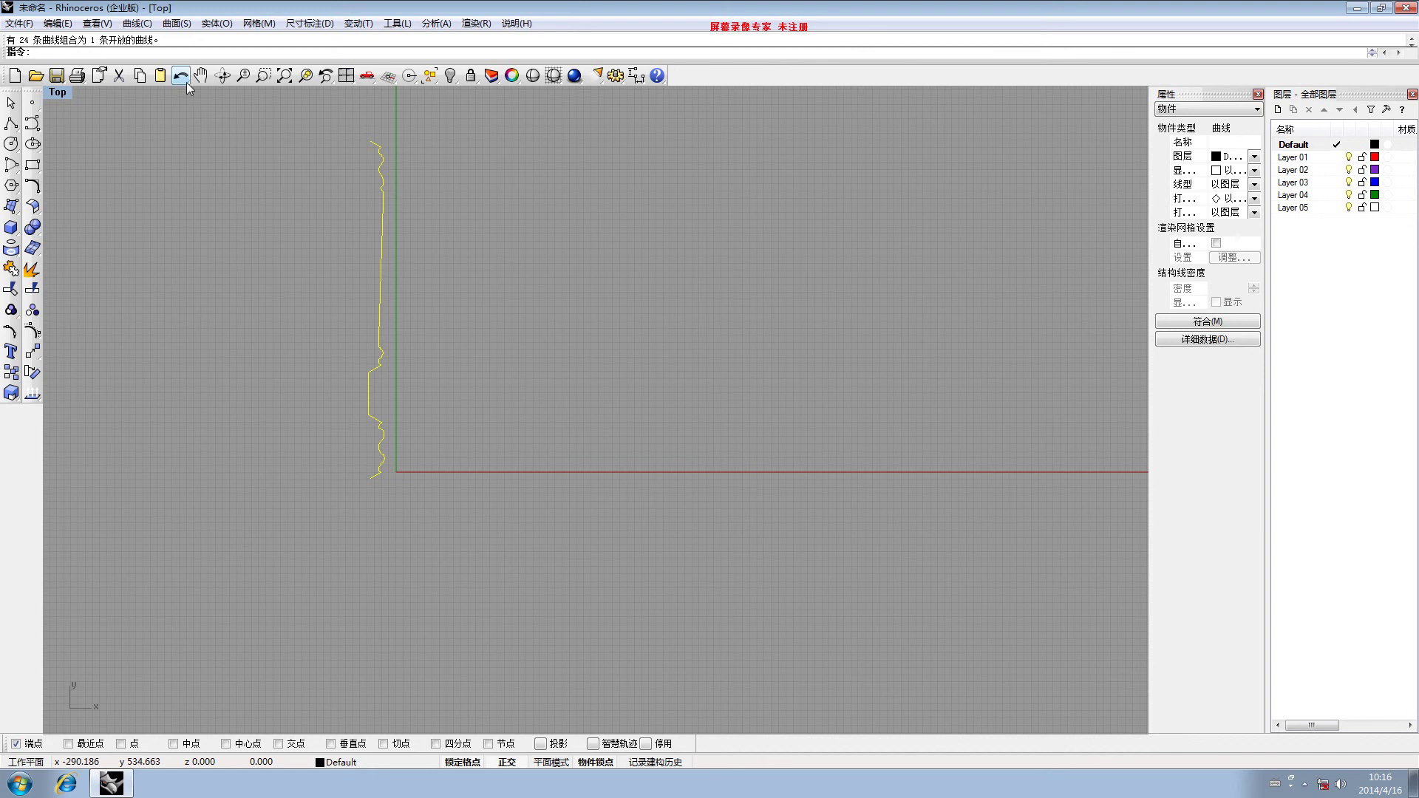
pyautogui.click(178, 27)
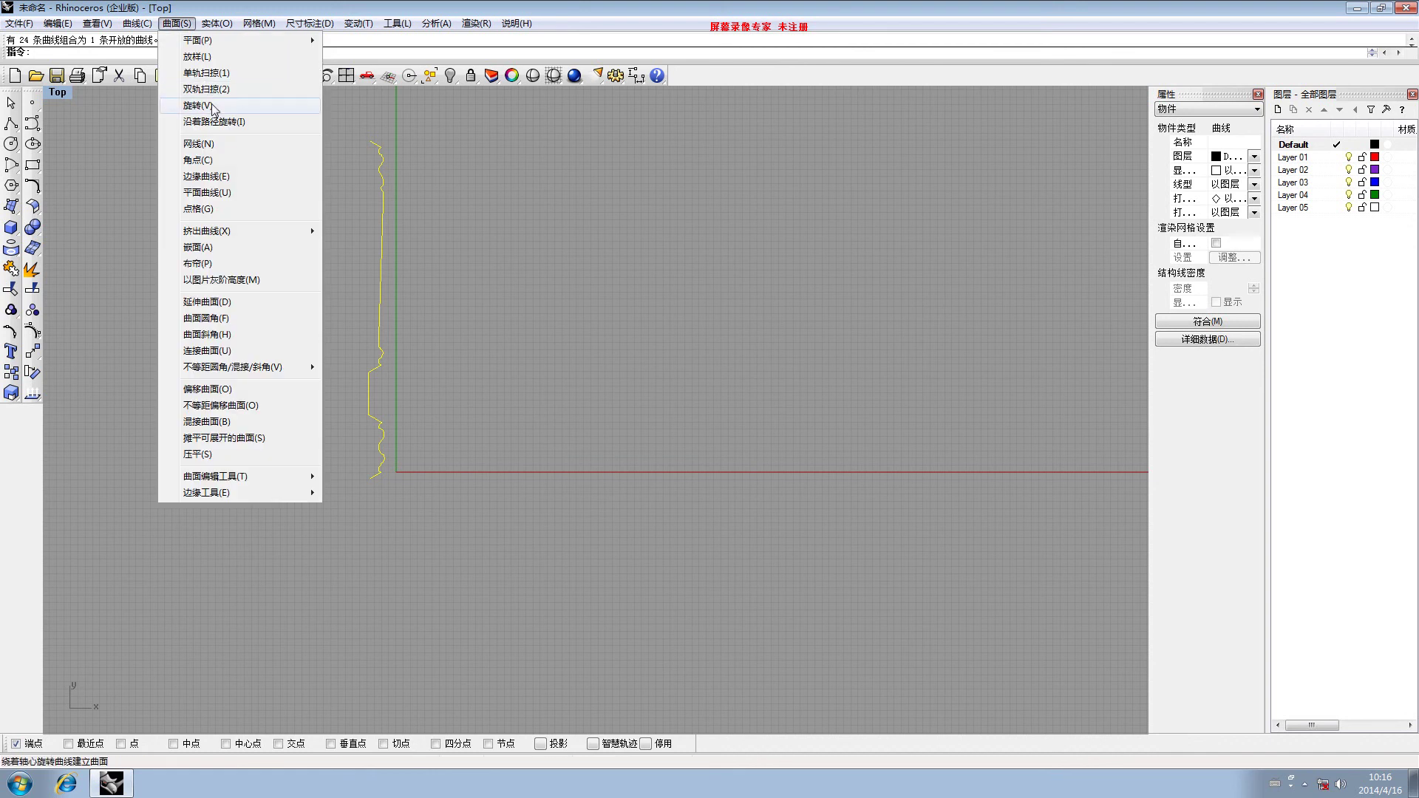
pyautogui.click(213, 108)
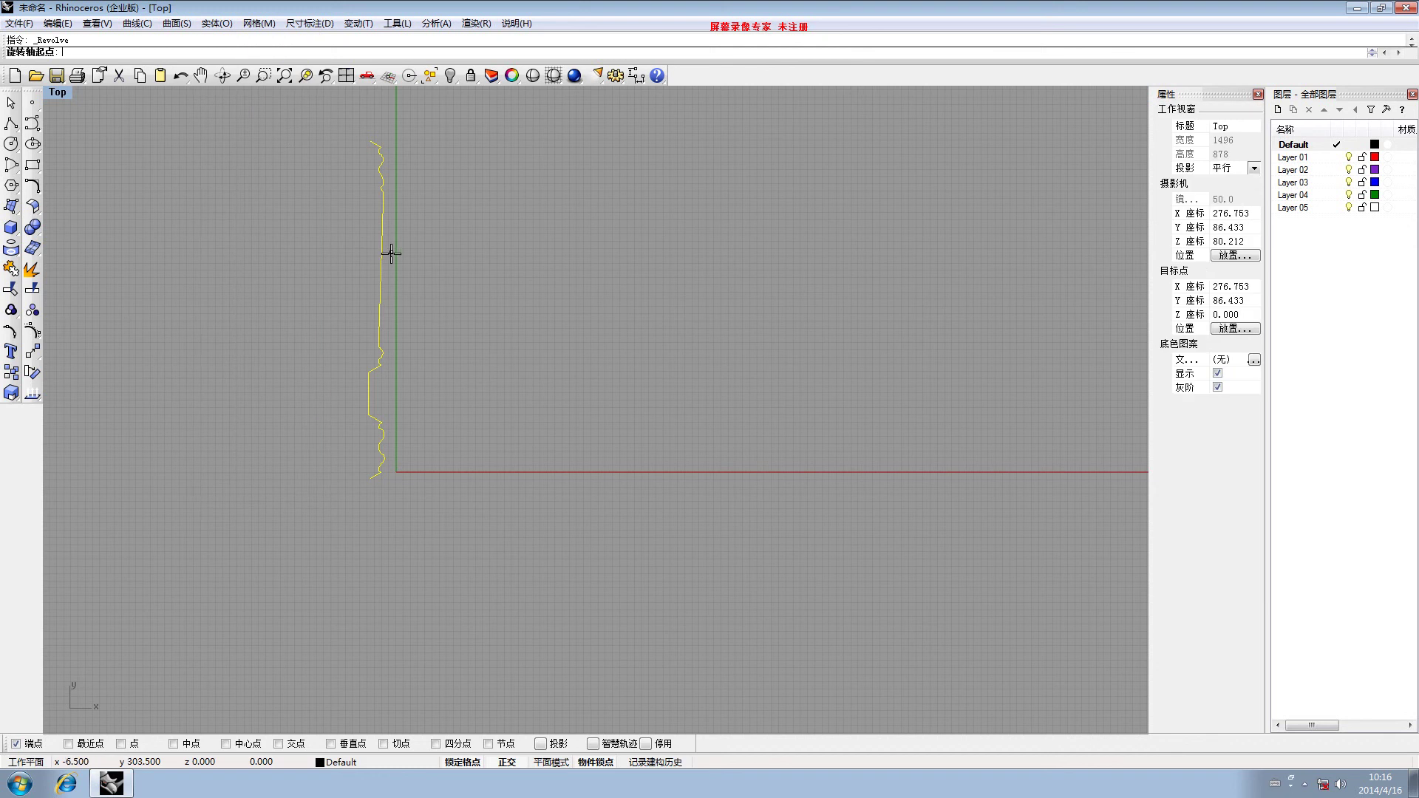
pyautogui.scroll(5, 392, 302)
pyautogui.scroll(8, 392, 303)
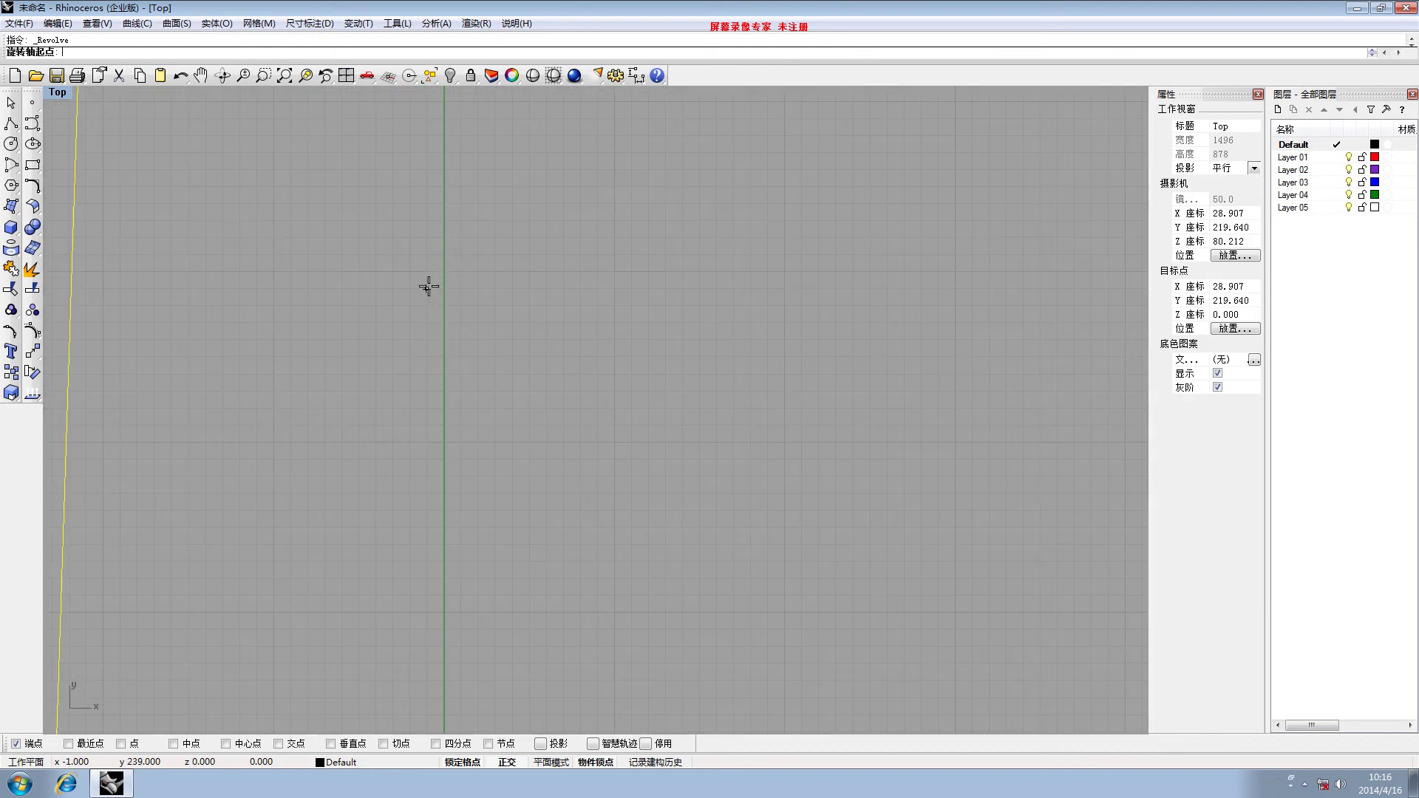
pyautogui.click(443, 237)
pyautogui.click(444, 365)
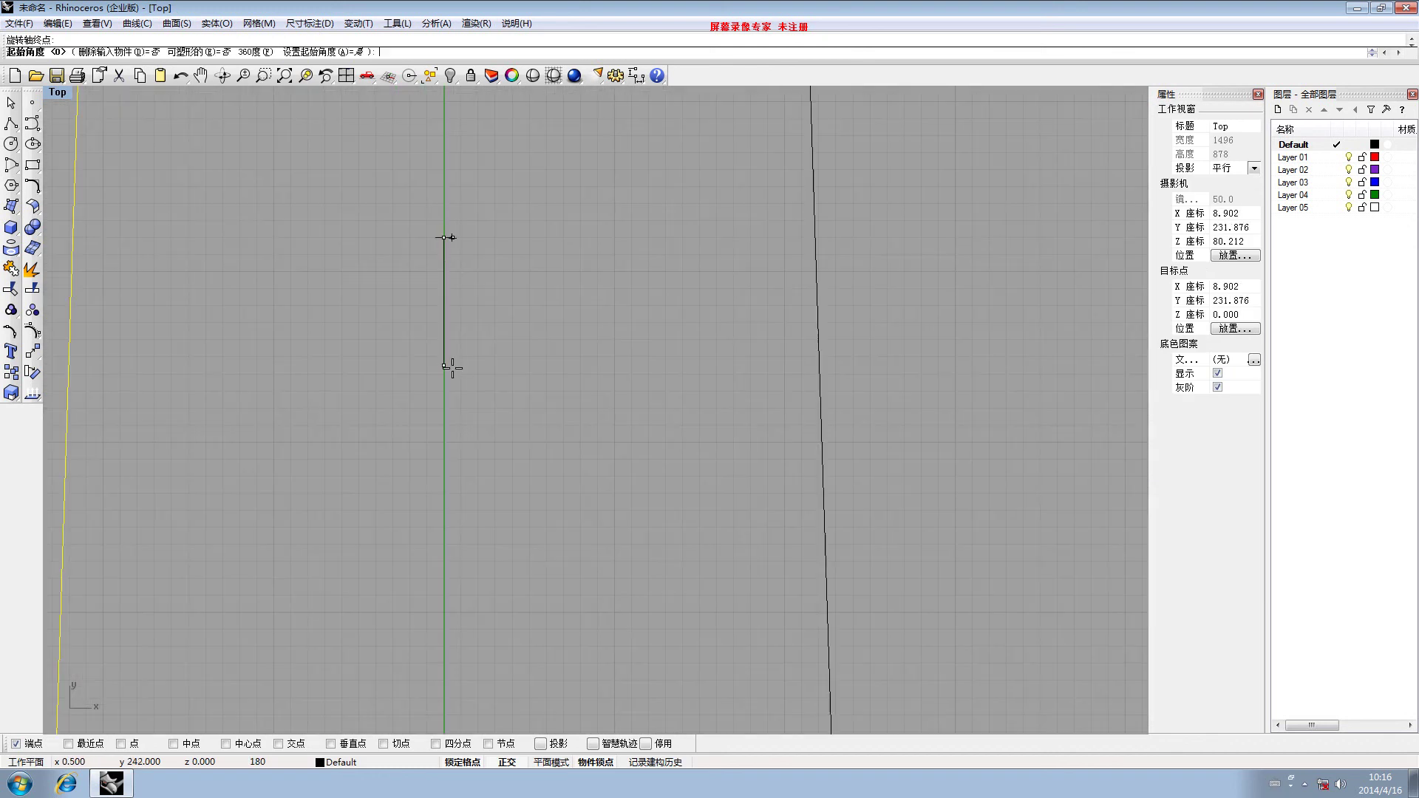
pyautogui.click(248, 53)
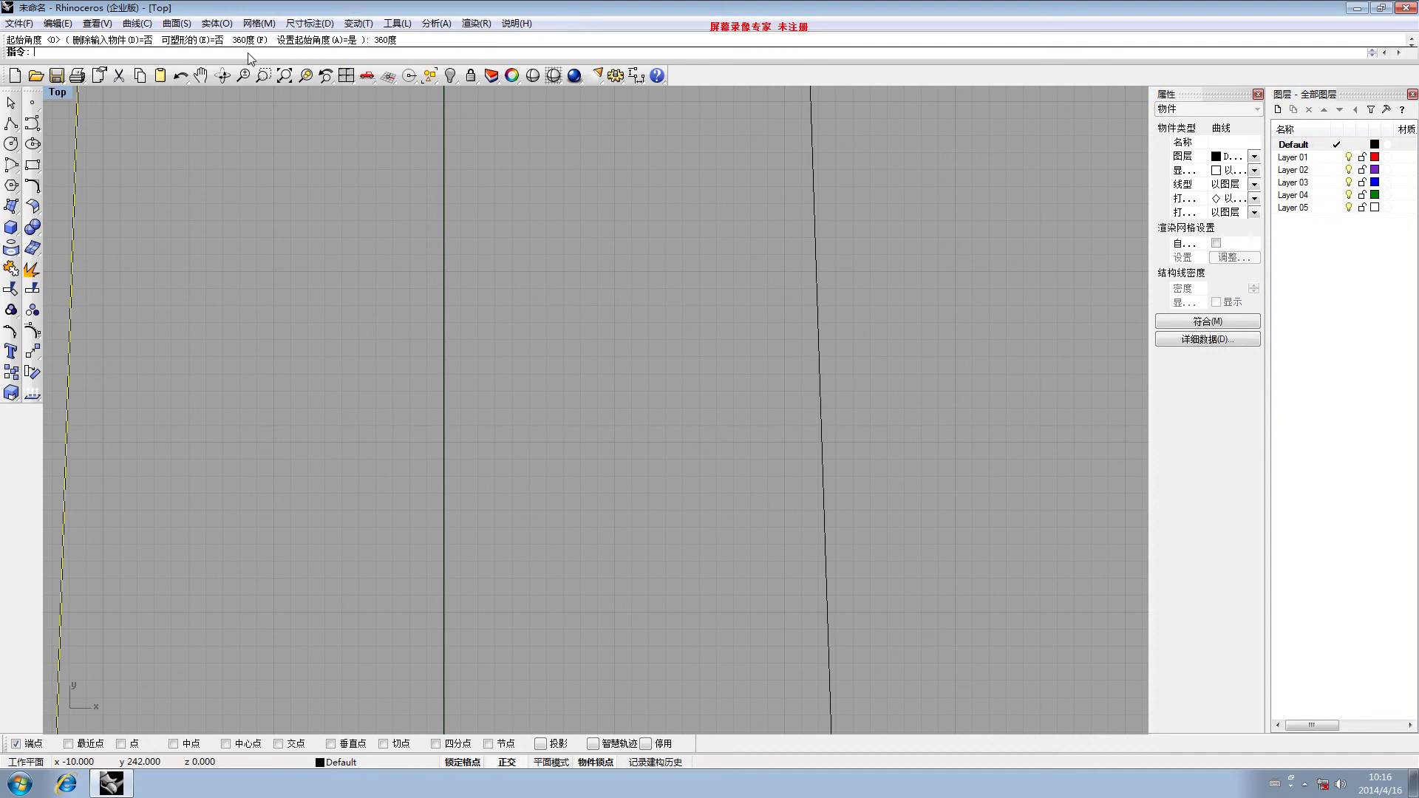
# Preview the revolved leg in shaded mode to examine its whole shape, and return to wireframe
pyautogui.click(533, 77)
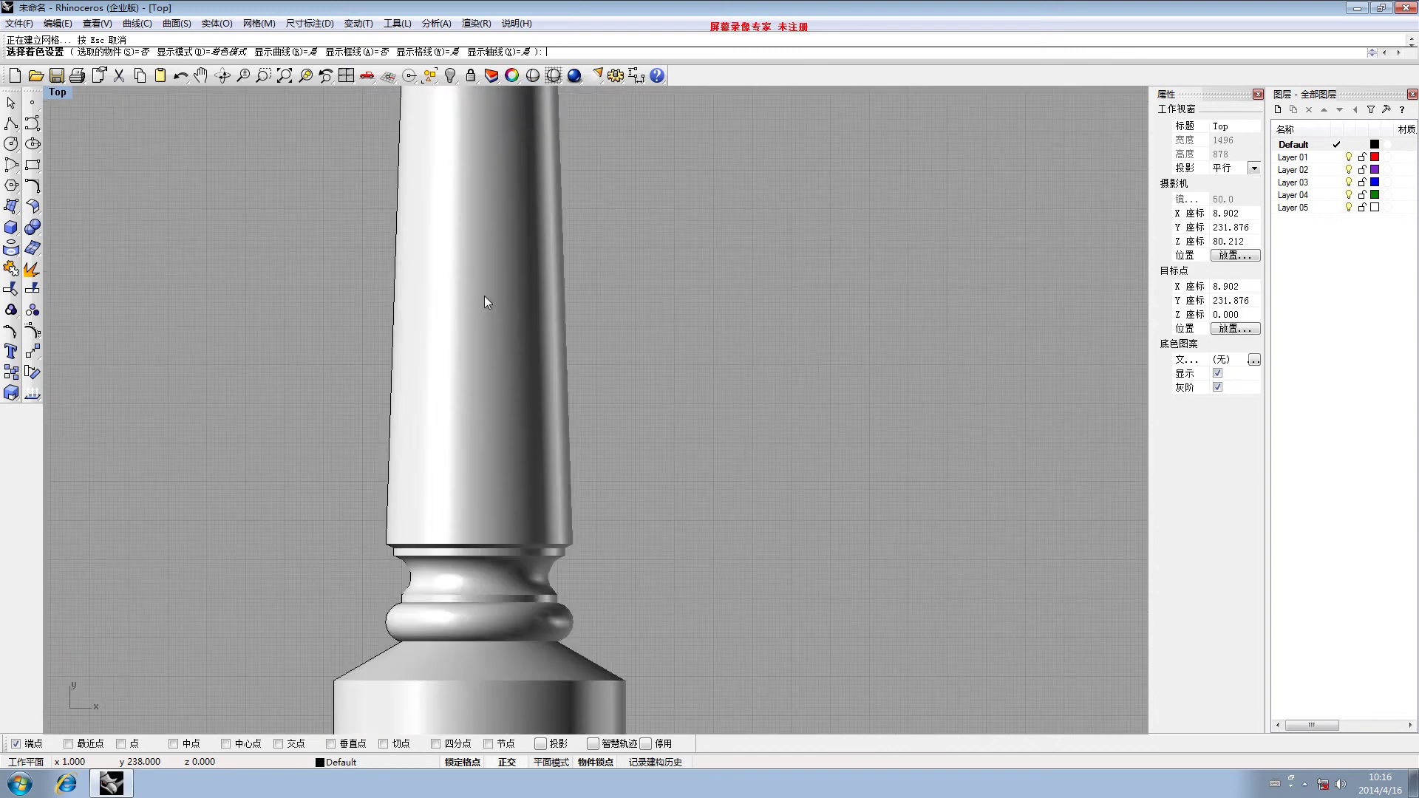
pyautogui.scroll(-5, 485, 296)
pyautogui.moveTo(516, 304); pyautogui.dragTo(490, 348, button='right')
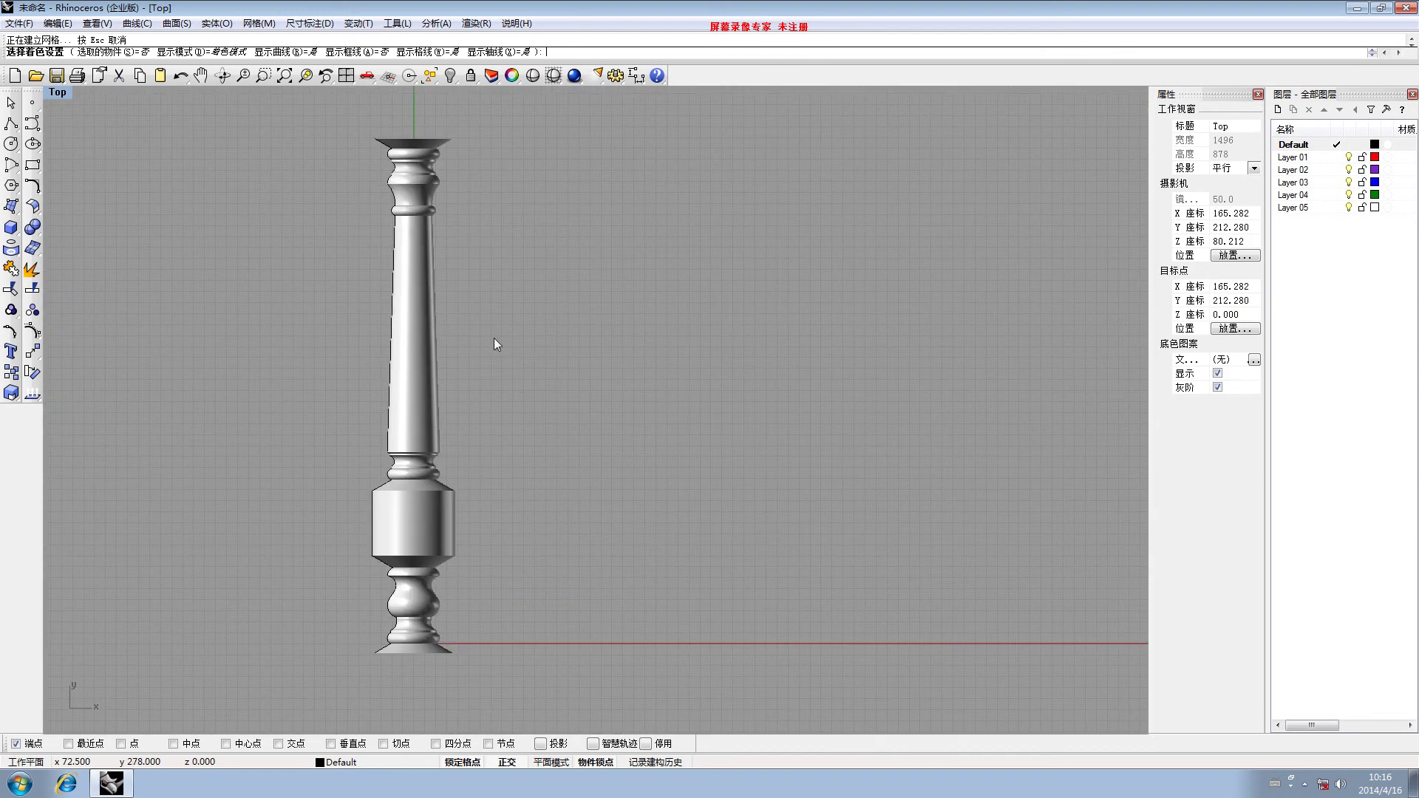
pyautogui.scroll(-4, 402, 358)
pyautogui.moveTo(416, 378); pyautogui.dragTo(458, 316, button='right')
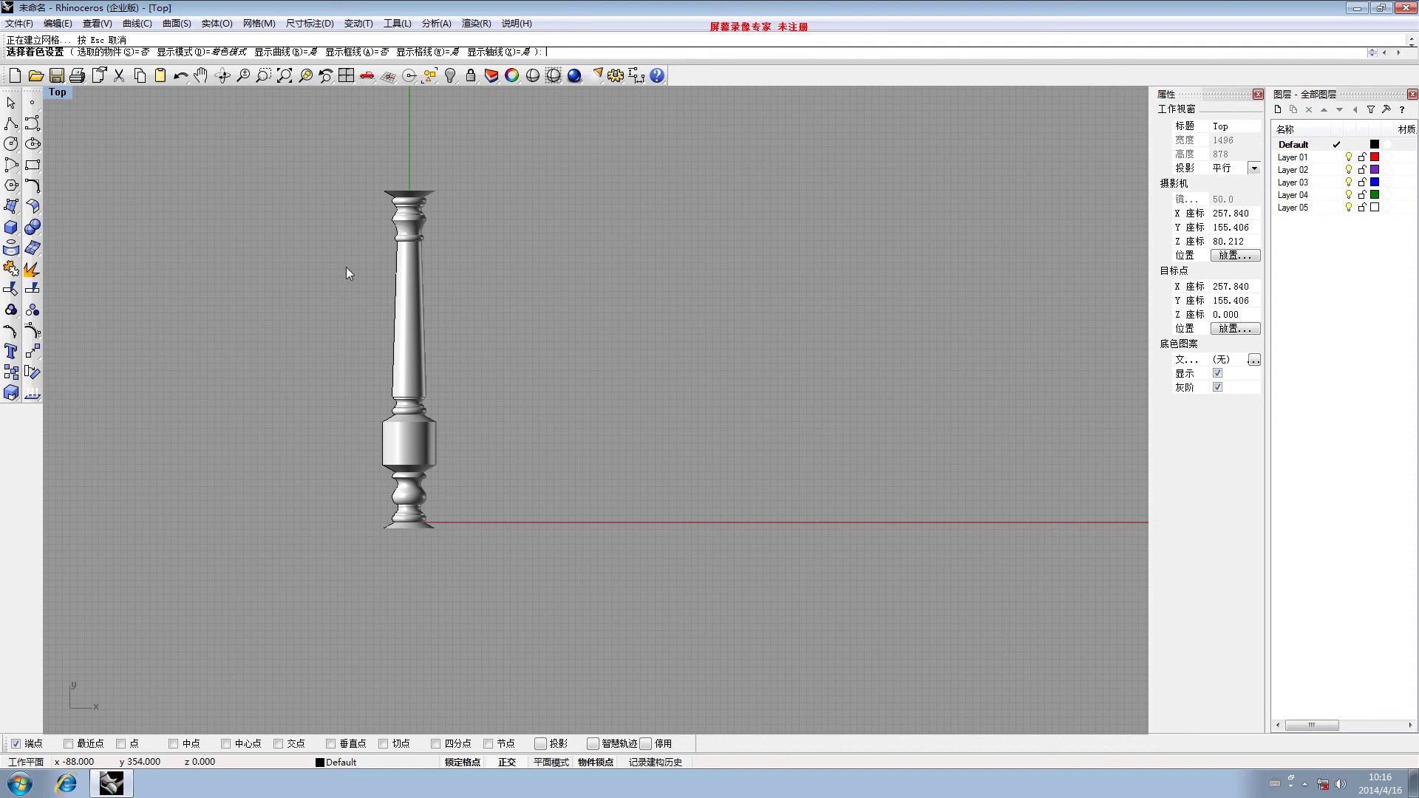
pyautogui.press('Return')
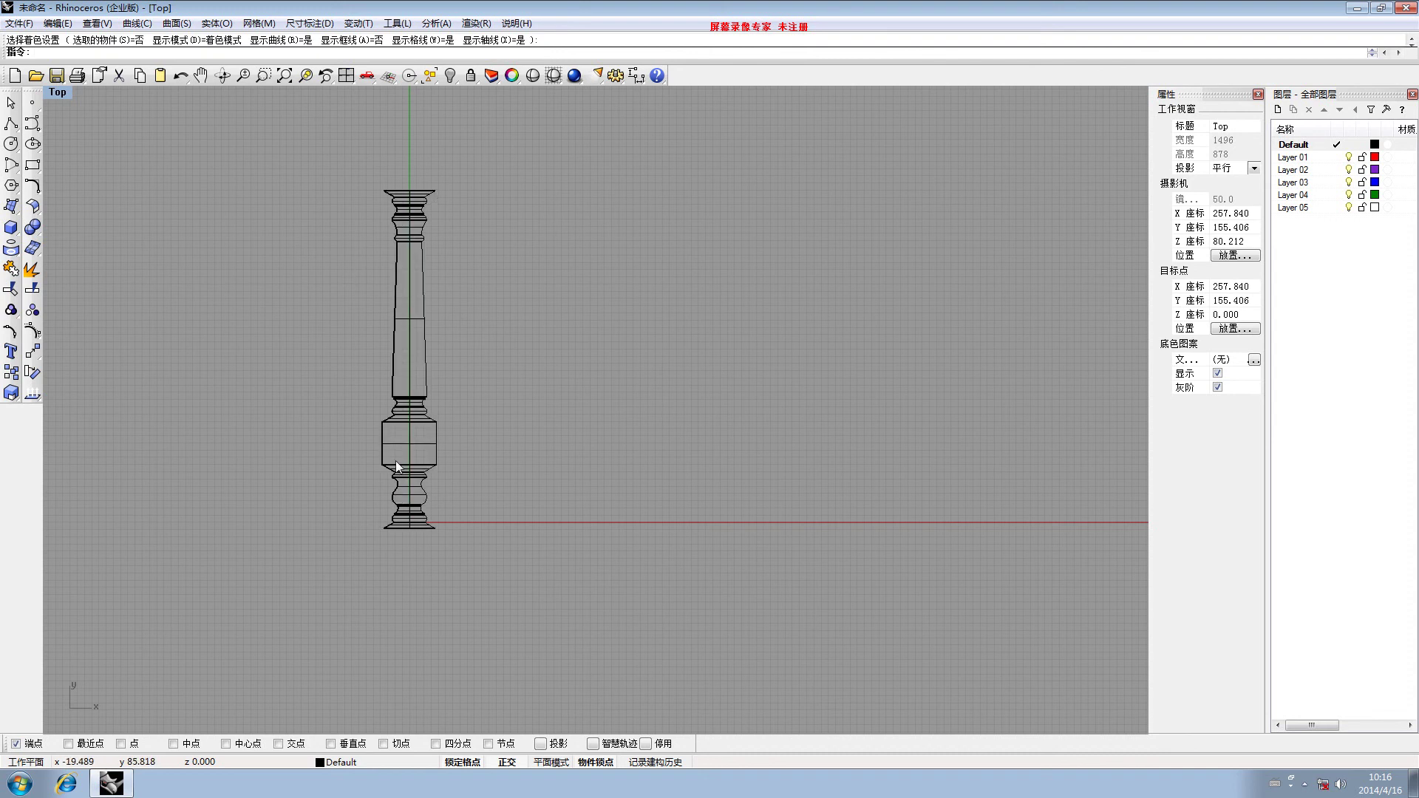
# Undo the revolve so only the joined profile curve is left
pyautogui.click(180, 80)
pyautogui.moveTo(382, 309); pyautogui.dragTo(456, 295, button='right')
pyautogui.click(354, 322)
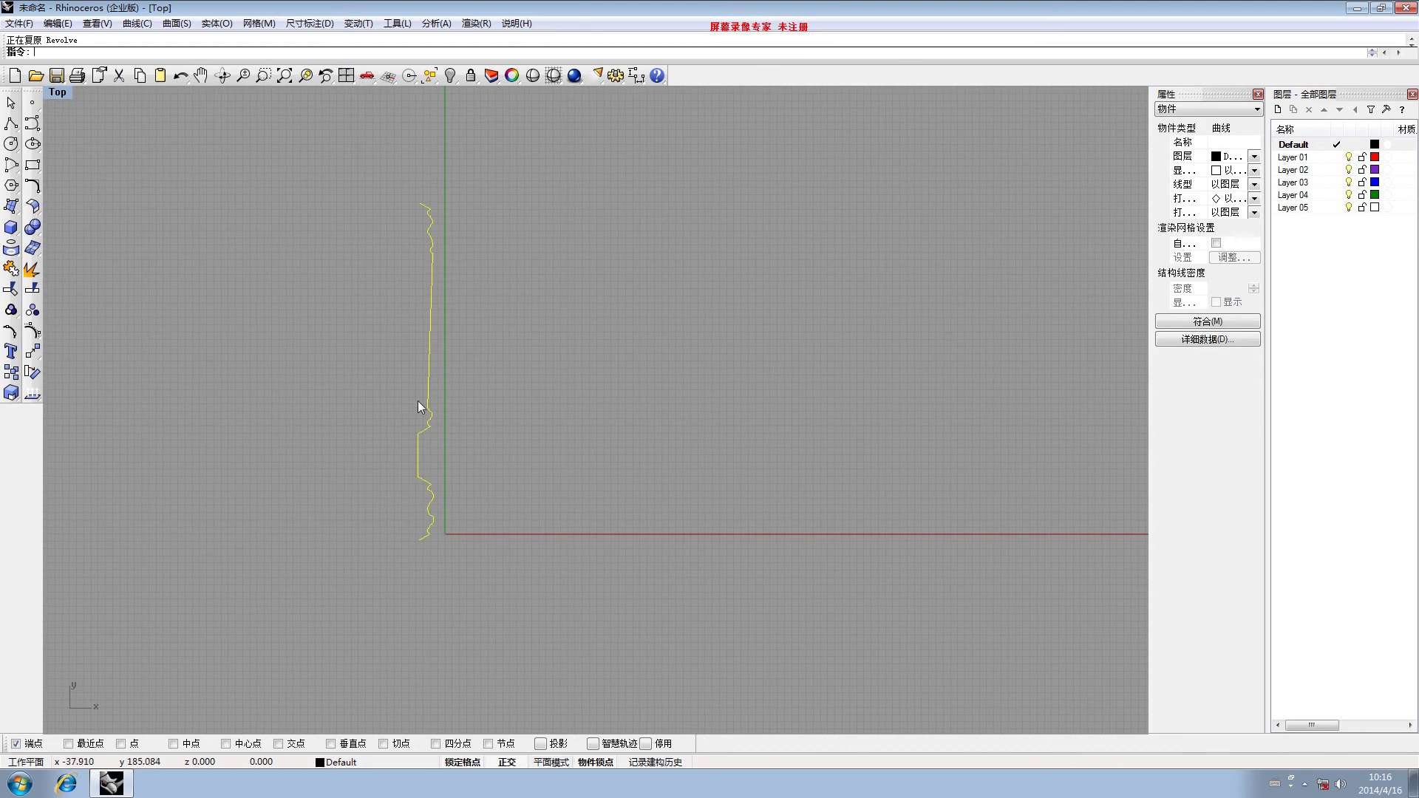
# Move the profile curve from its lower endpoint to the coordinate origin by entering 0 as the target point
pyautogui.moveTo(442, 458); pyautogui.dragTo(445, 395, button='right')
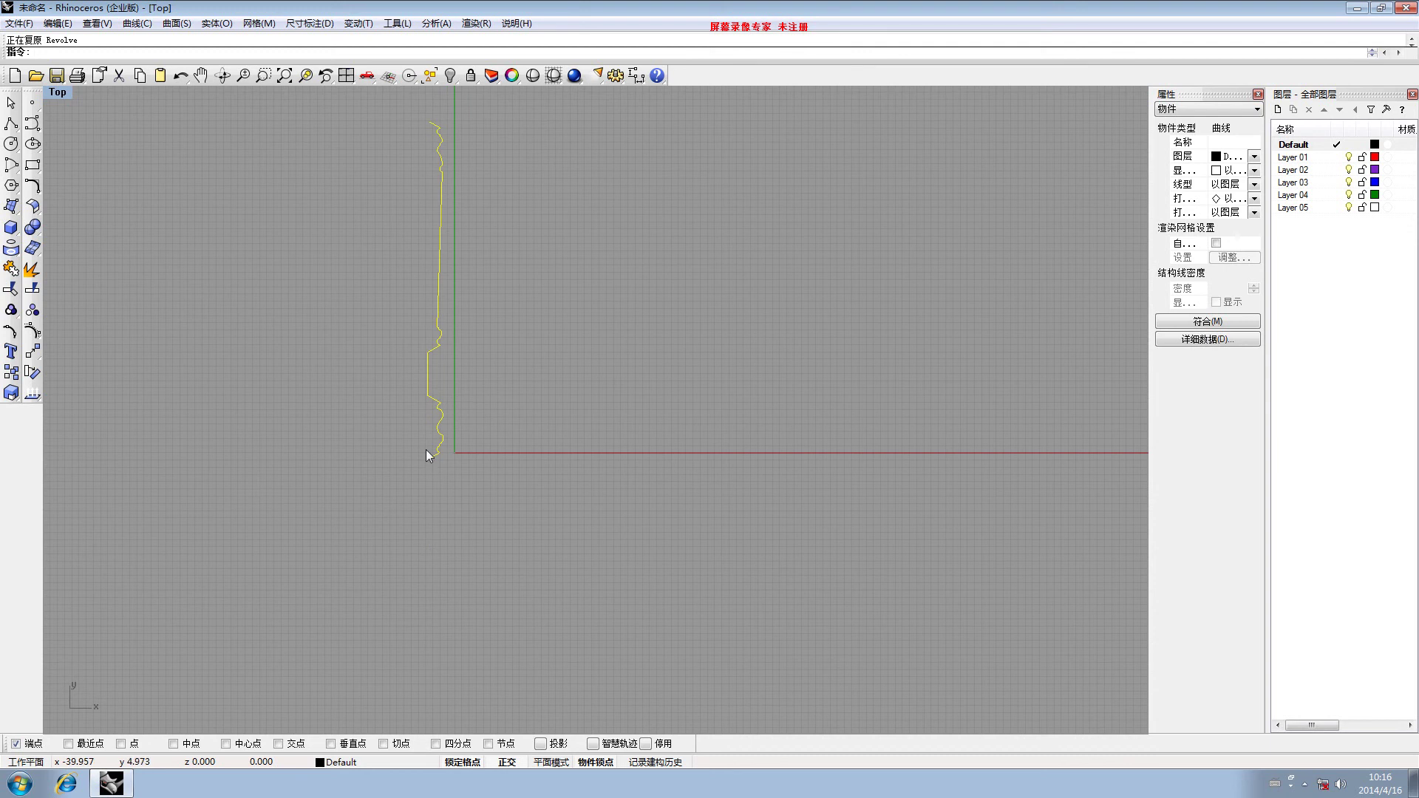
pyautogui.scroll(2, 441, 444)
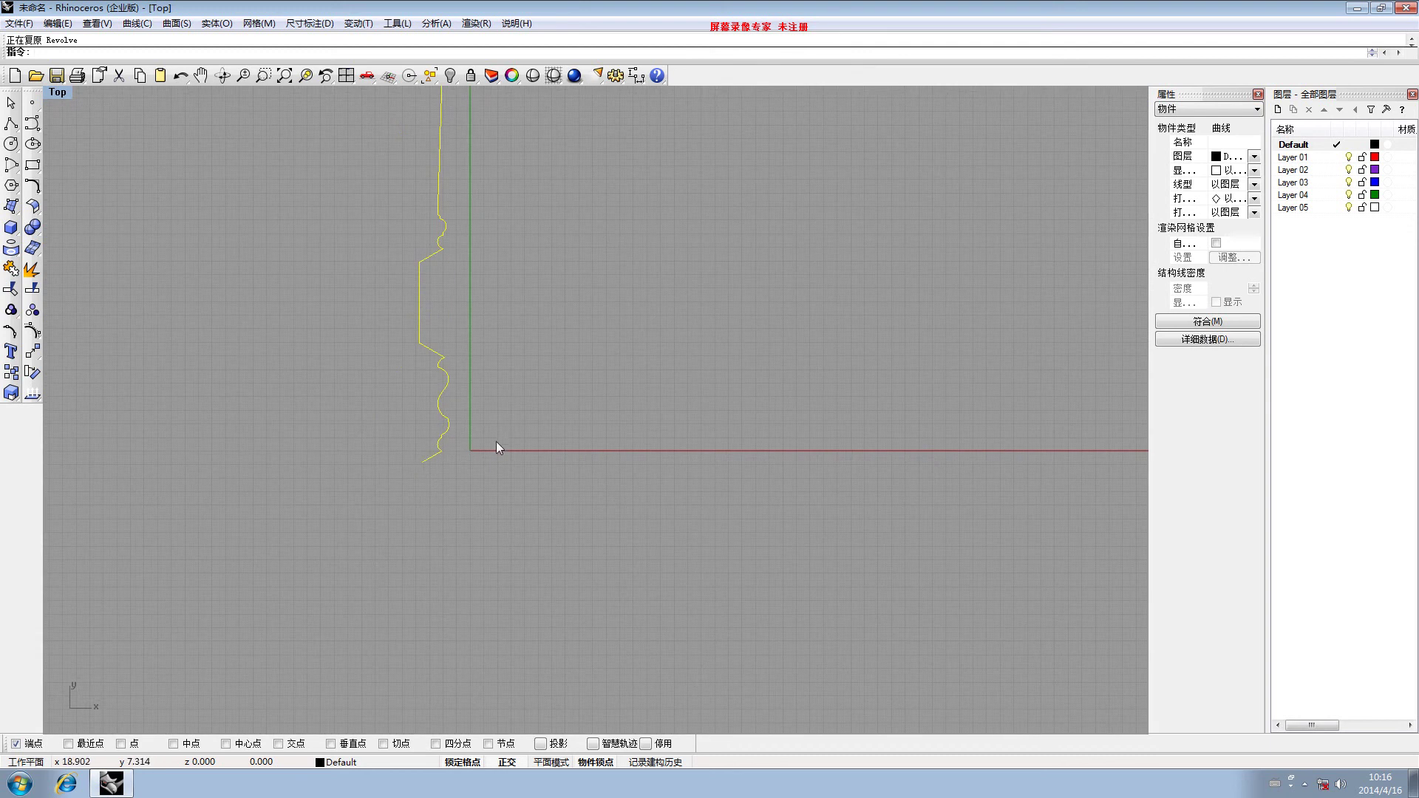
pyautogui.scroll(5, 468, 443)
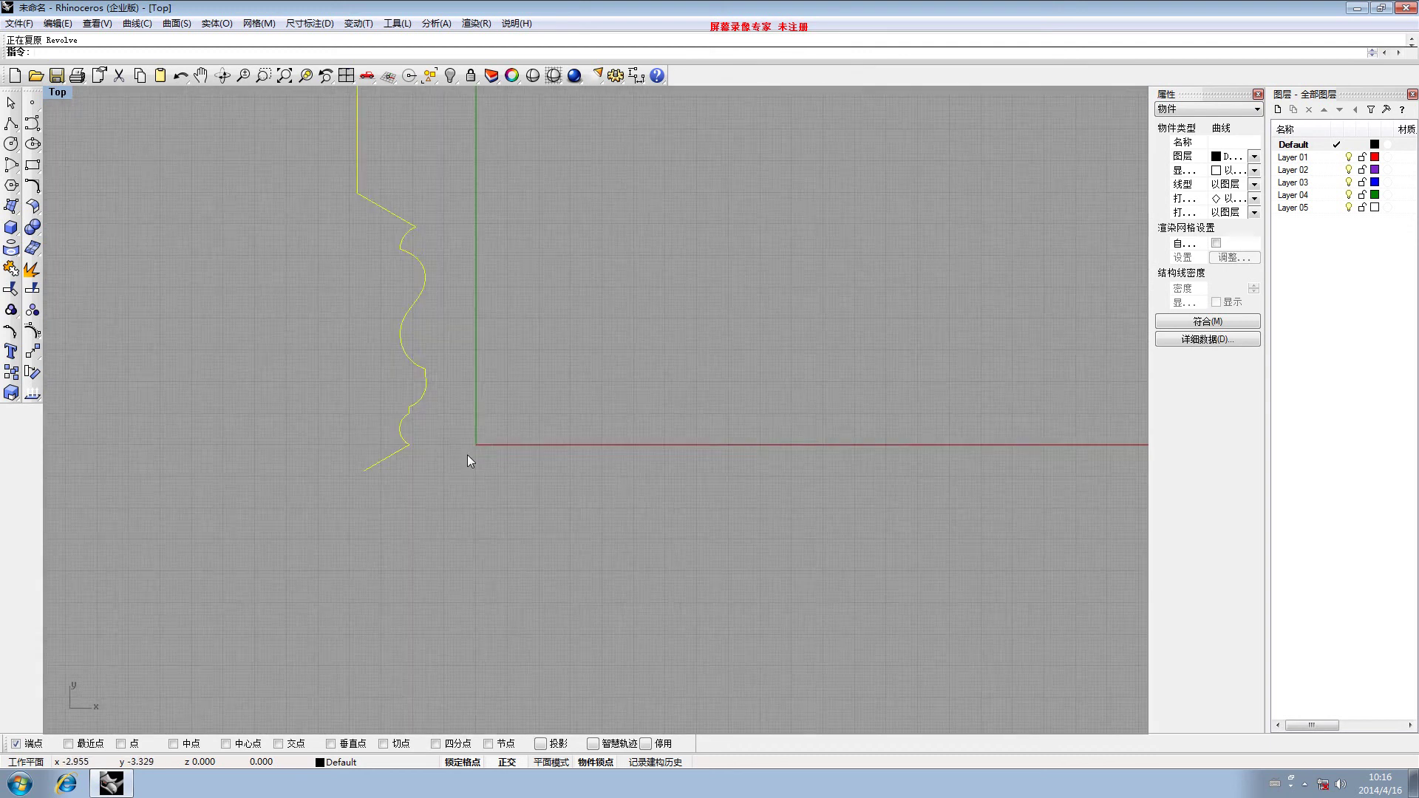
pyautogui.moveTo(477, 453); pyautogui.dragTo(441, 474, button='right')
pyautogui.scroll(4, 438, 469)
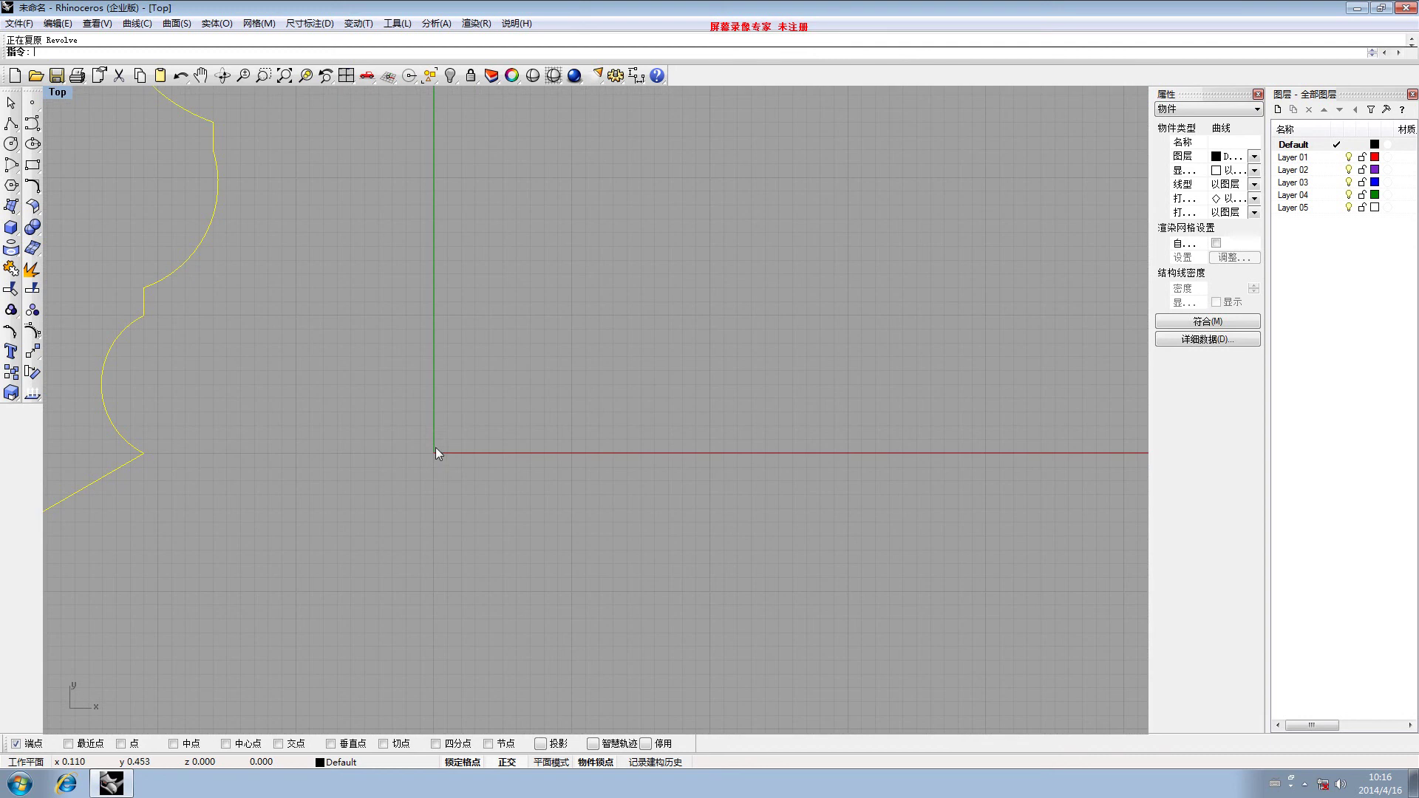
pyautogui.scroll(-8, 452, 402)
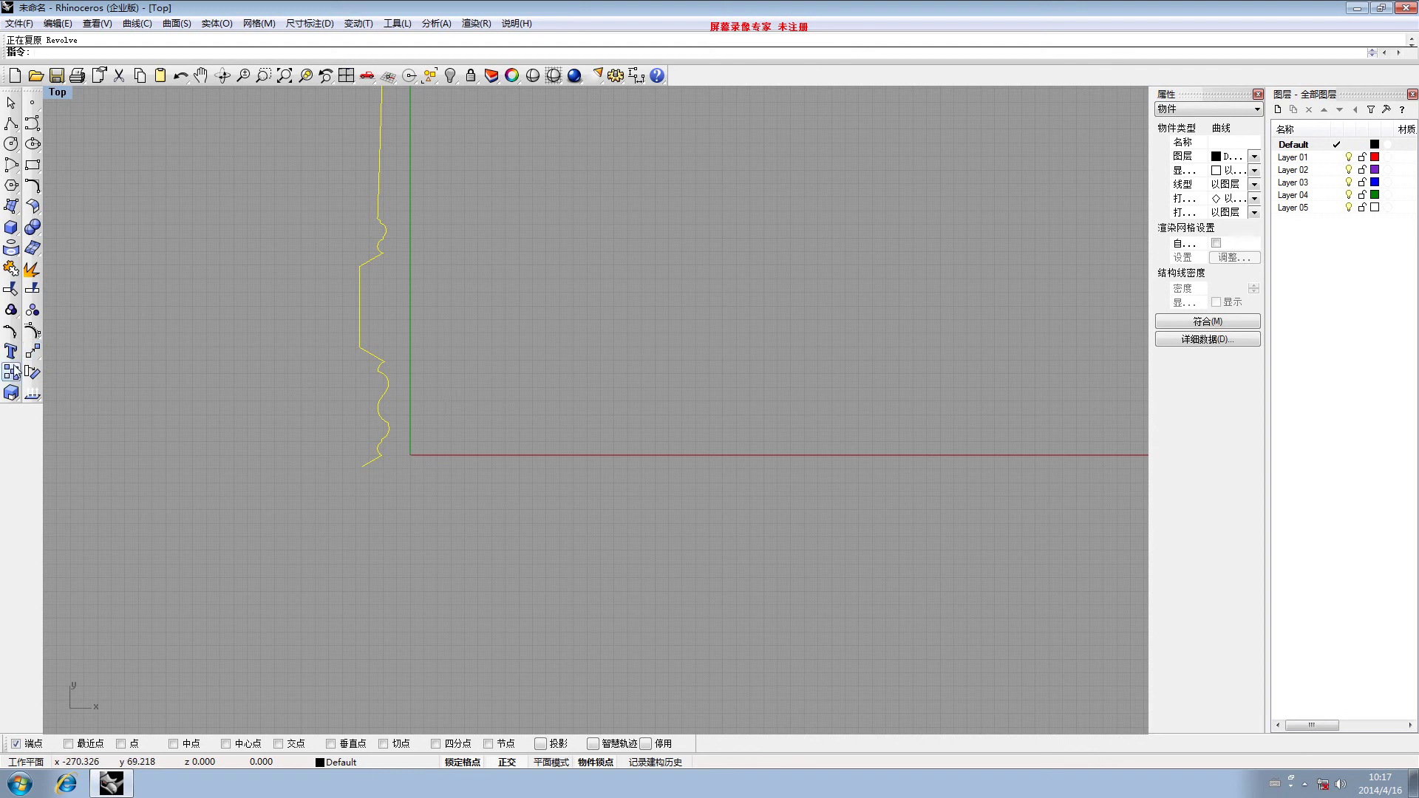
pyautogui.click(32, 351)
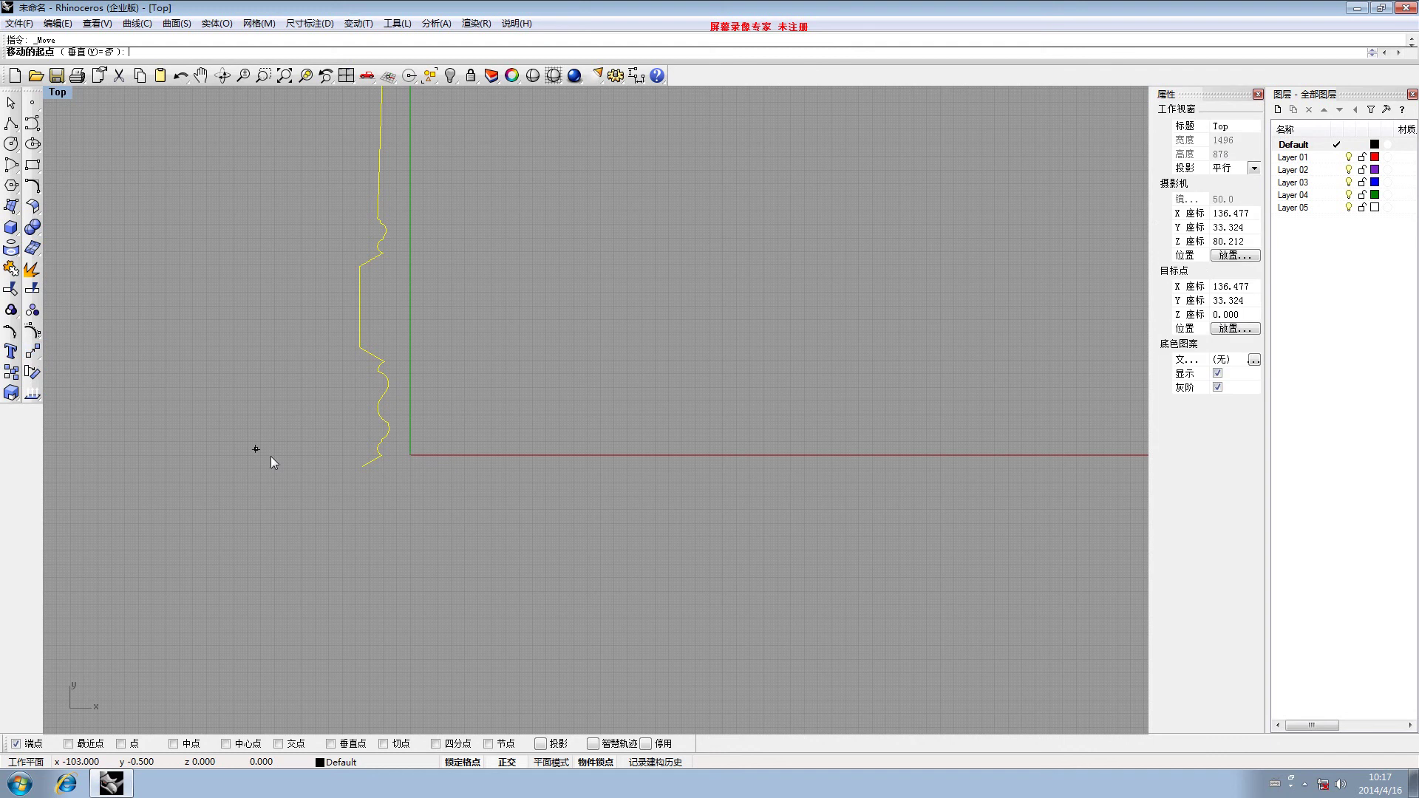
pyautogui.click(355, 466)
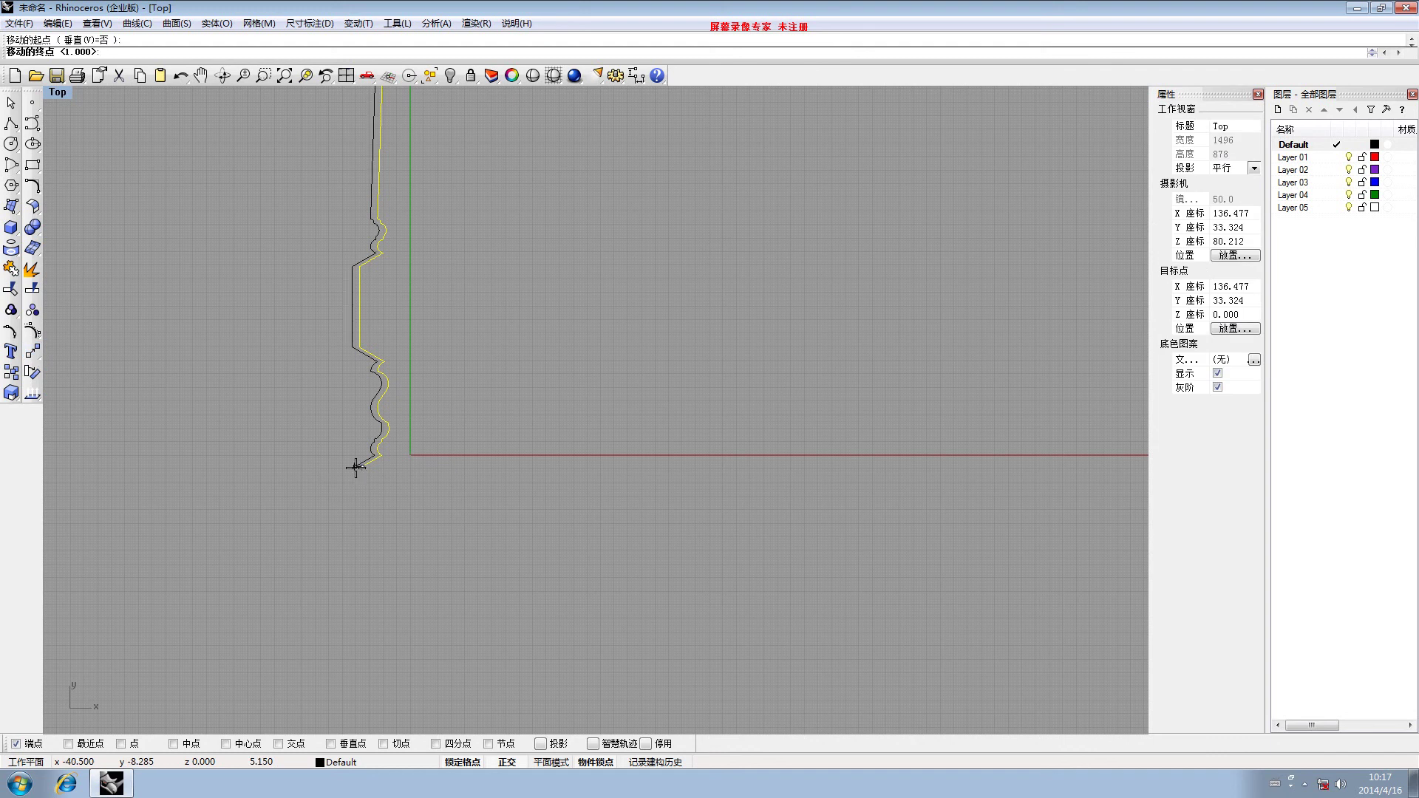
pyautogui.write('0')
pyautogui.press('Return')
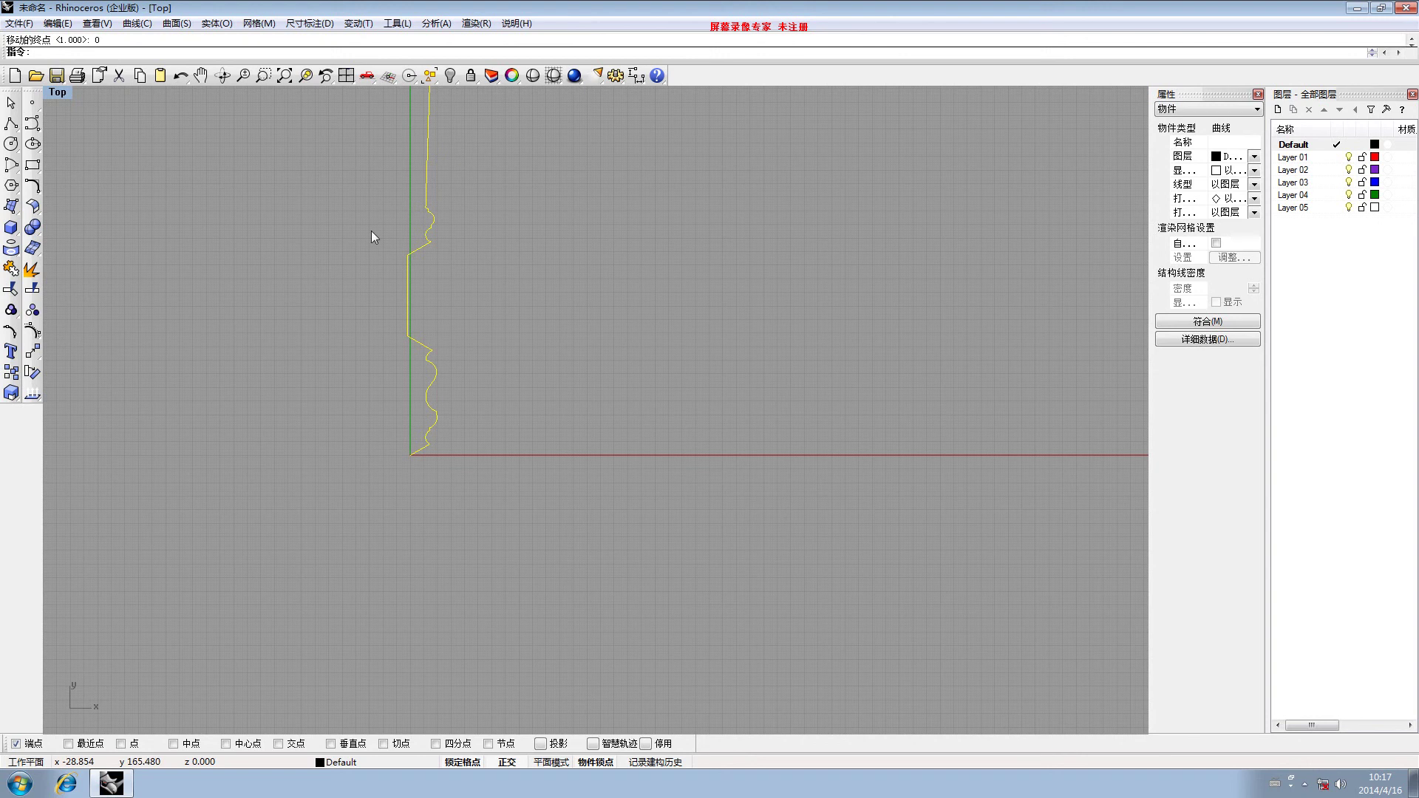
pyautogui.scroll(-3, 371, 225)
pyautogui.moveTo(373, 216); pyautogui.dragTo(408, 354, button='right')
pyautogui.scroll(3, 382, 407)
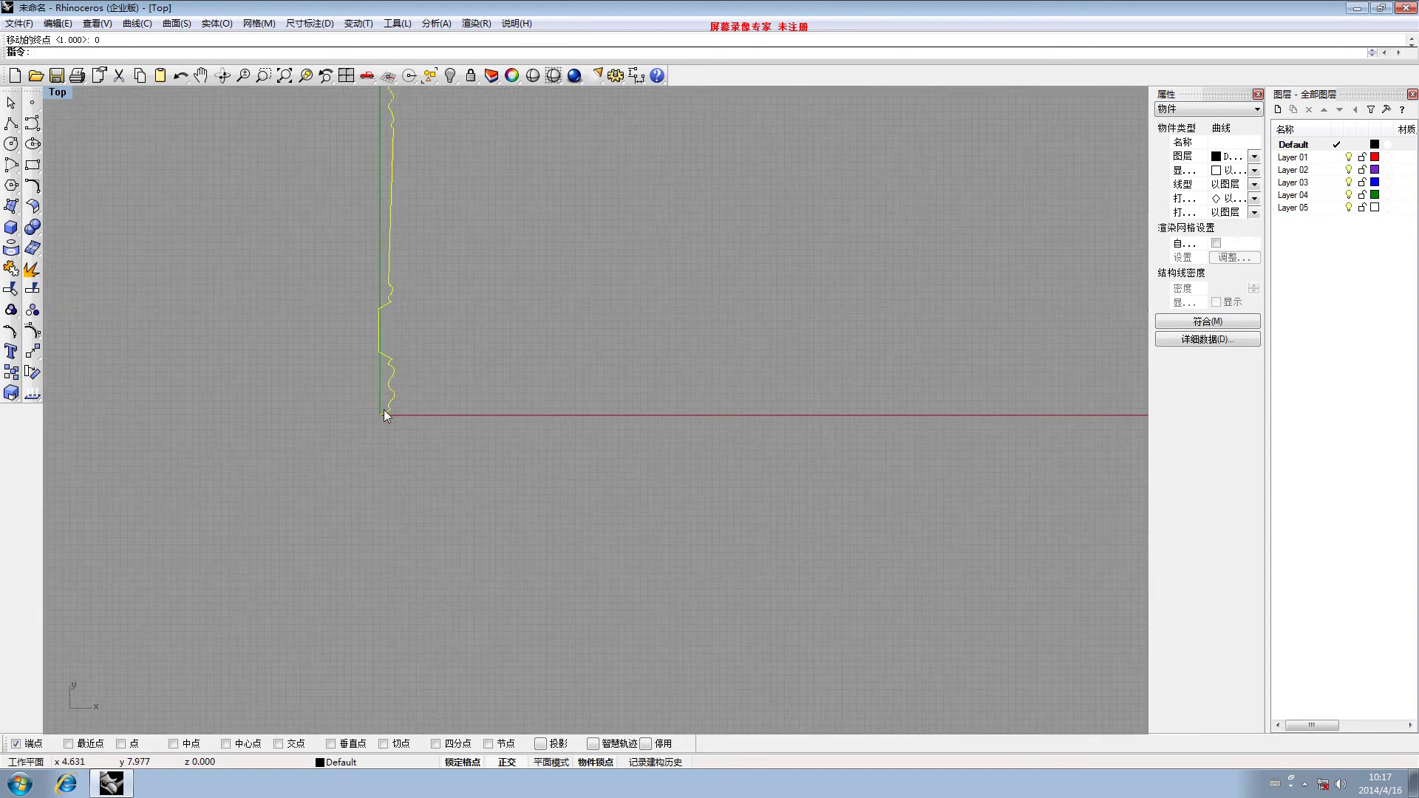
pyautogui.moveTo(352, 188); pyautogui.dragTo(400, 148, button='right')
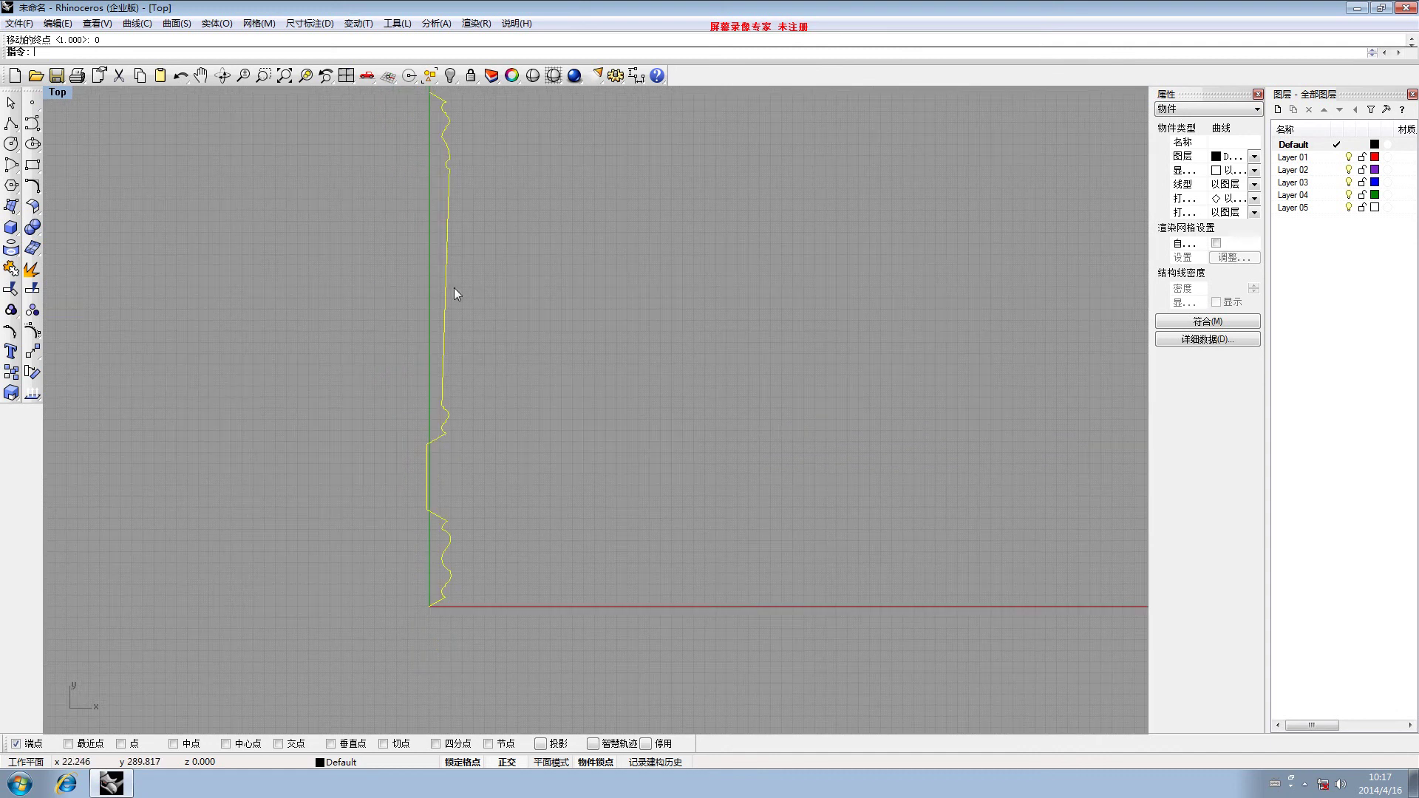
# Start saving a copy of the drawing to the desktop, with AutoCAD drawing exchange file (DXF) as the file type
pyautogui.click(19, 23)
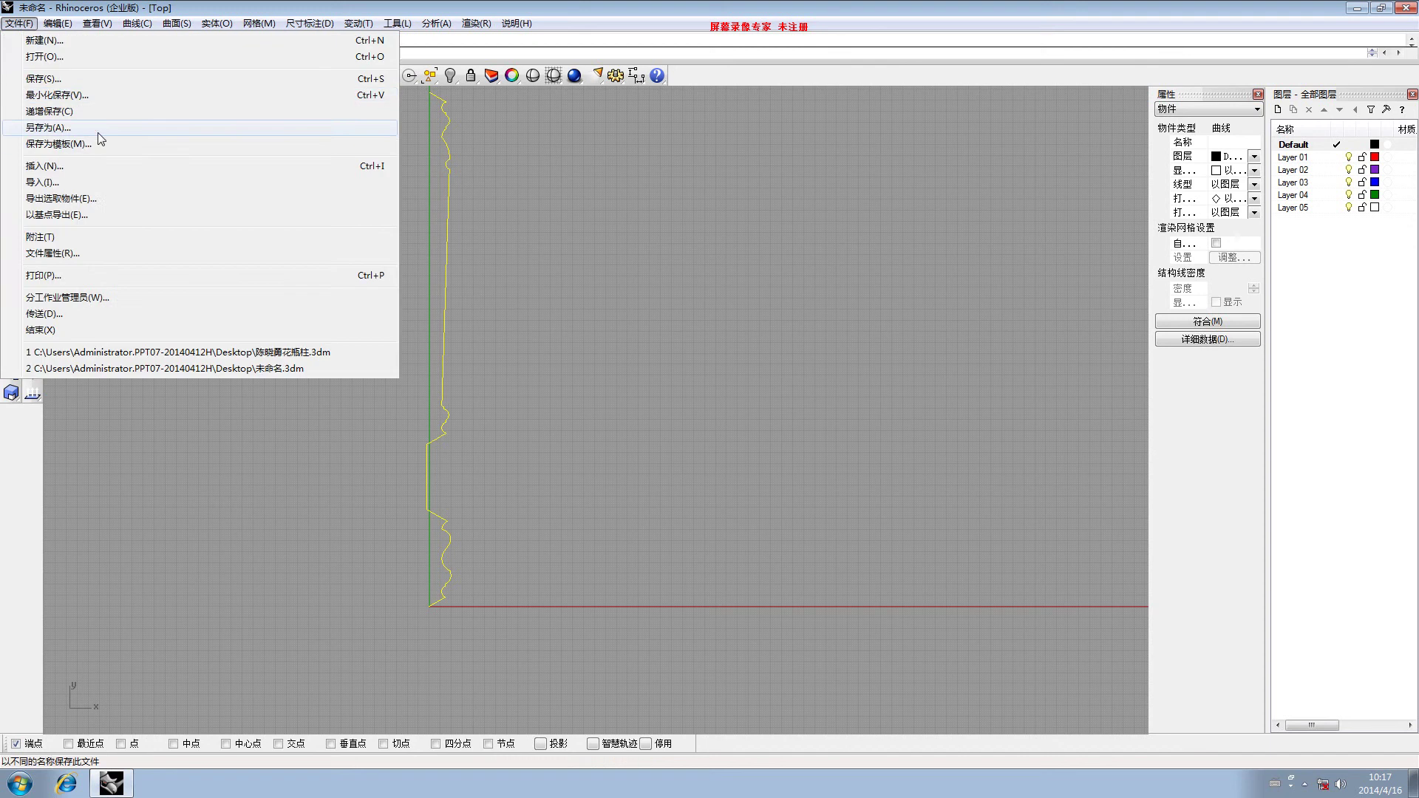
pyautogui.click(101, 130)
pyautogui.moveTo(631, 231); pyautogui.dragTo(411, 184)
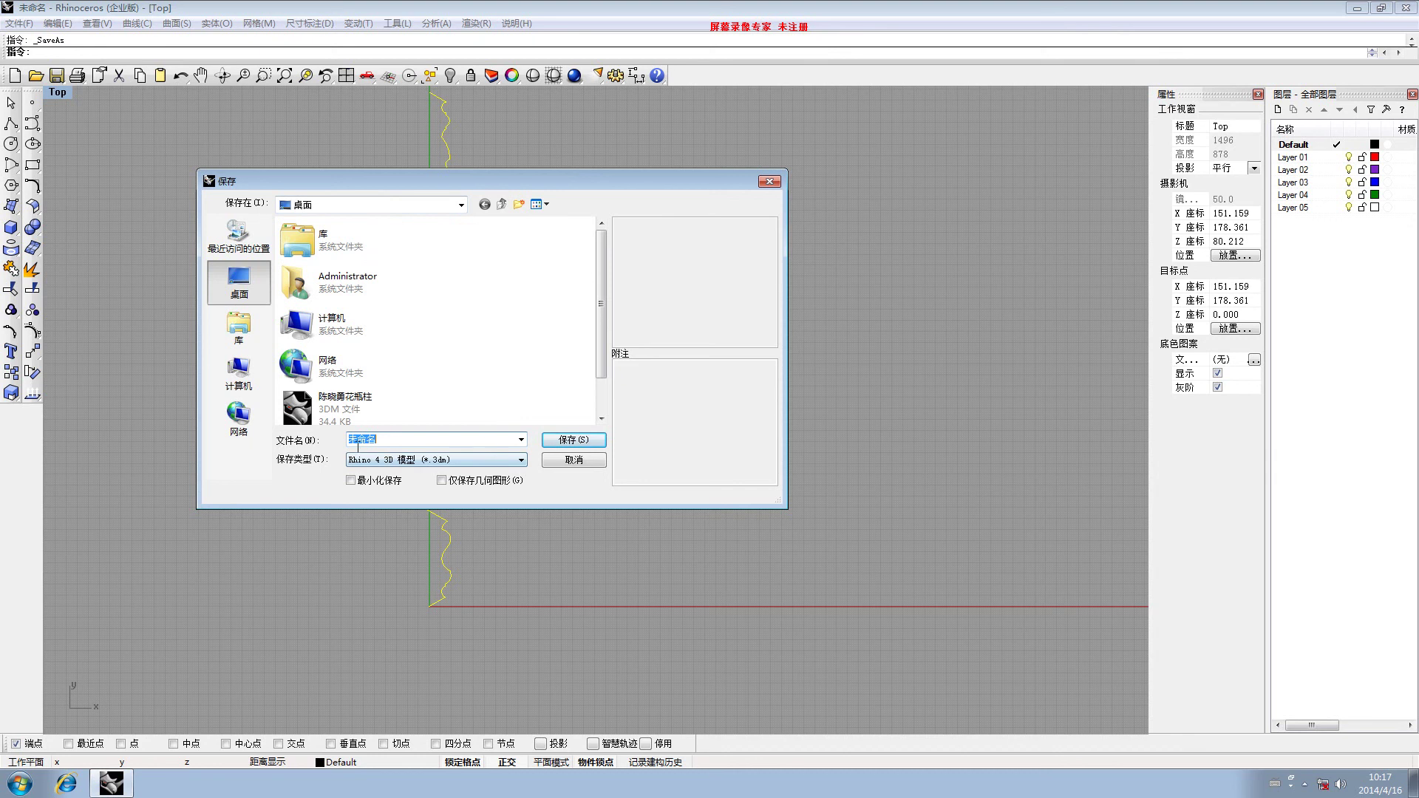
pyautogui.click(399, 459)
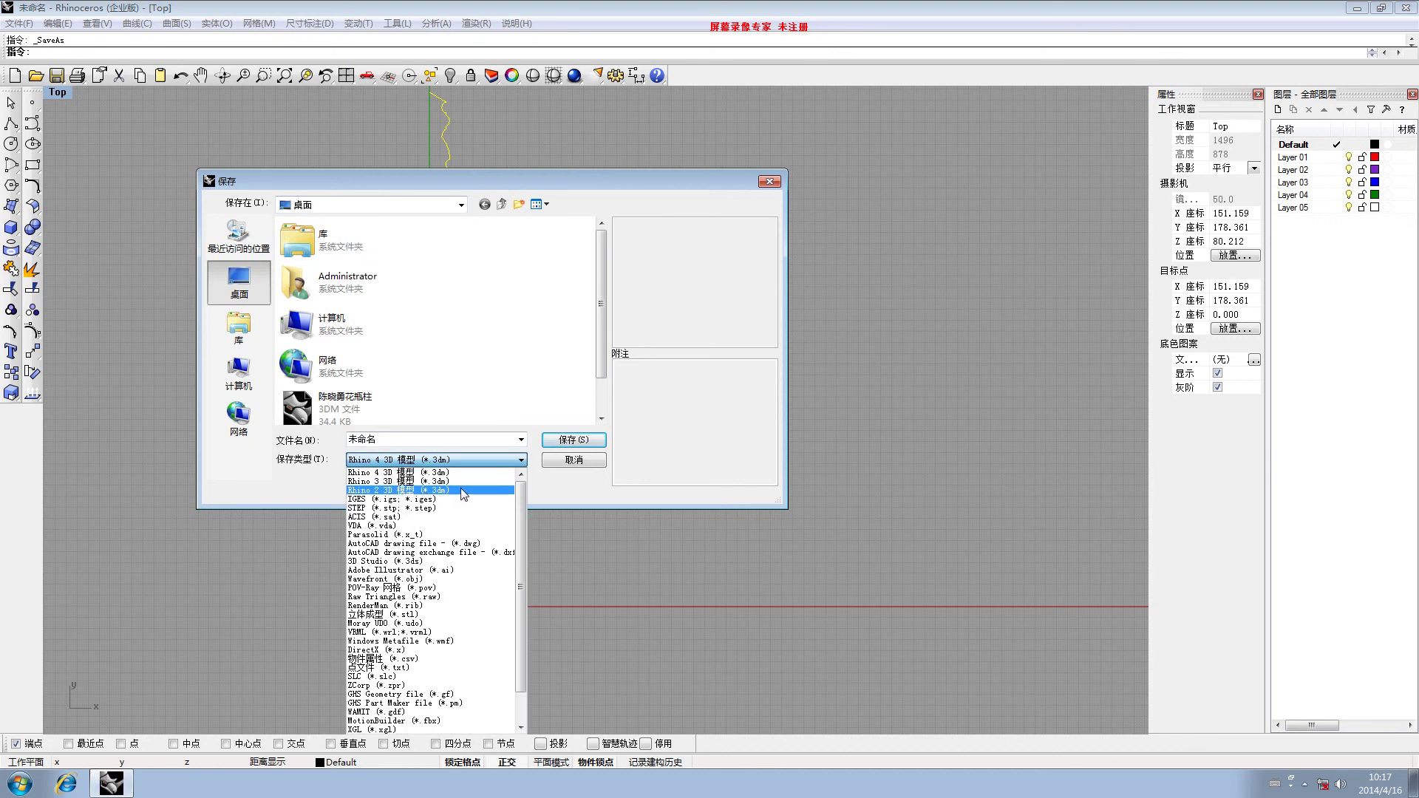
pyautogui.click(503, 553)
# Name the DXF file 中有方小柱
pyautogui.click(407, 441)
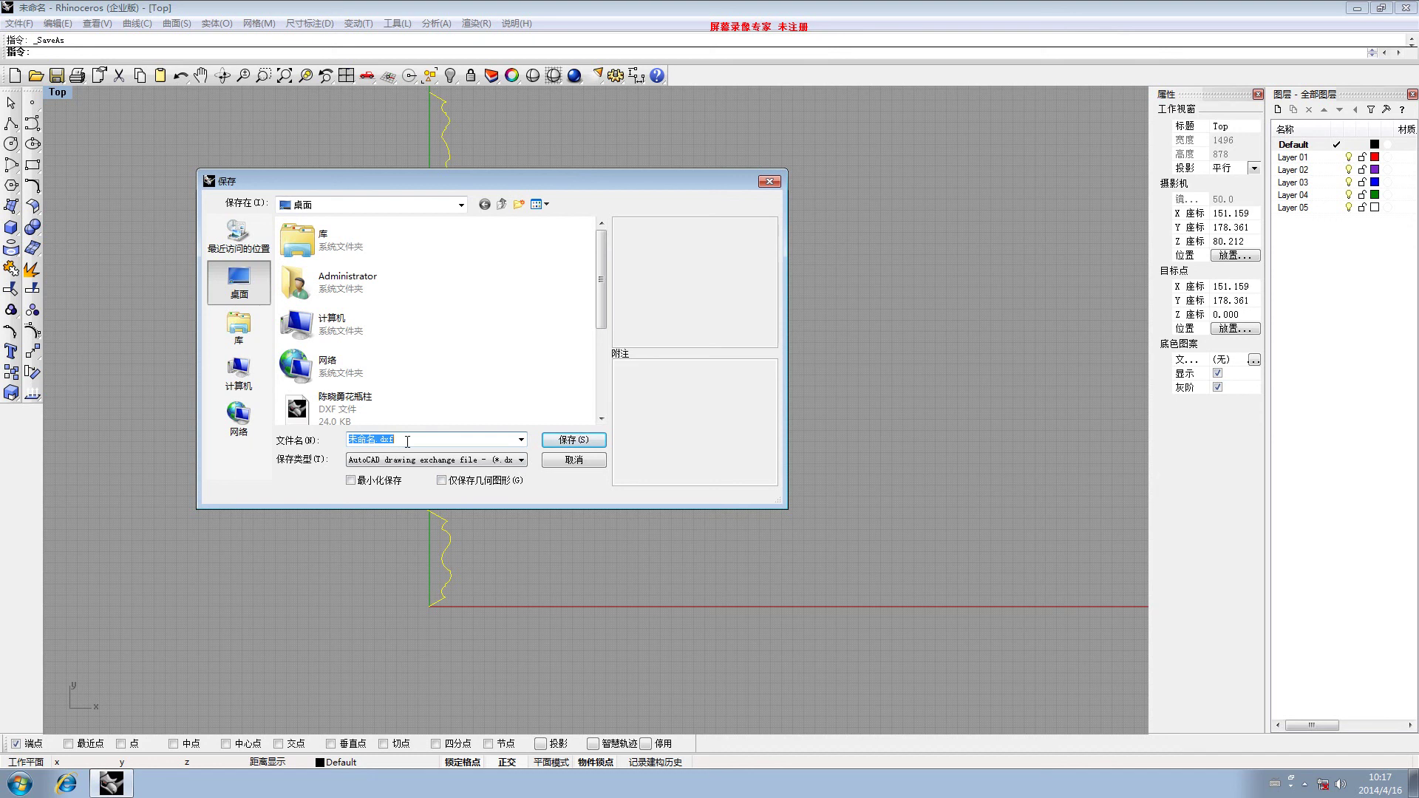
pyautogui.write('zg')
pyautogui.hotkey('ctrl', 'shift')
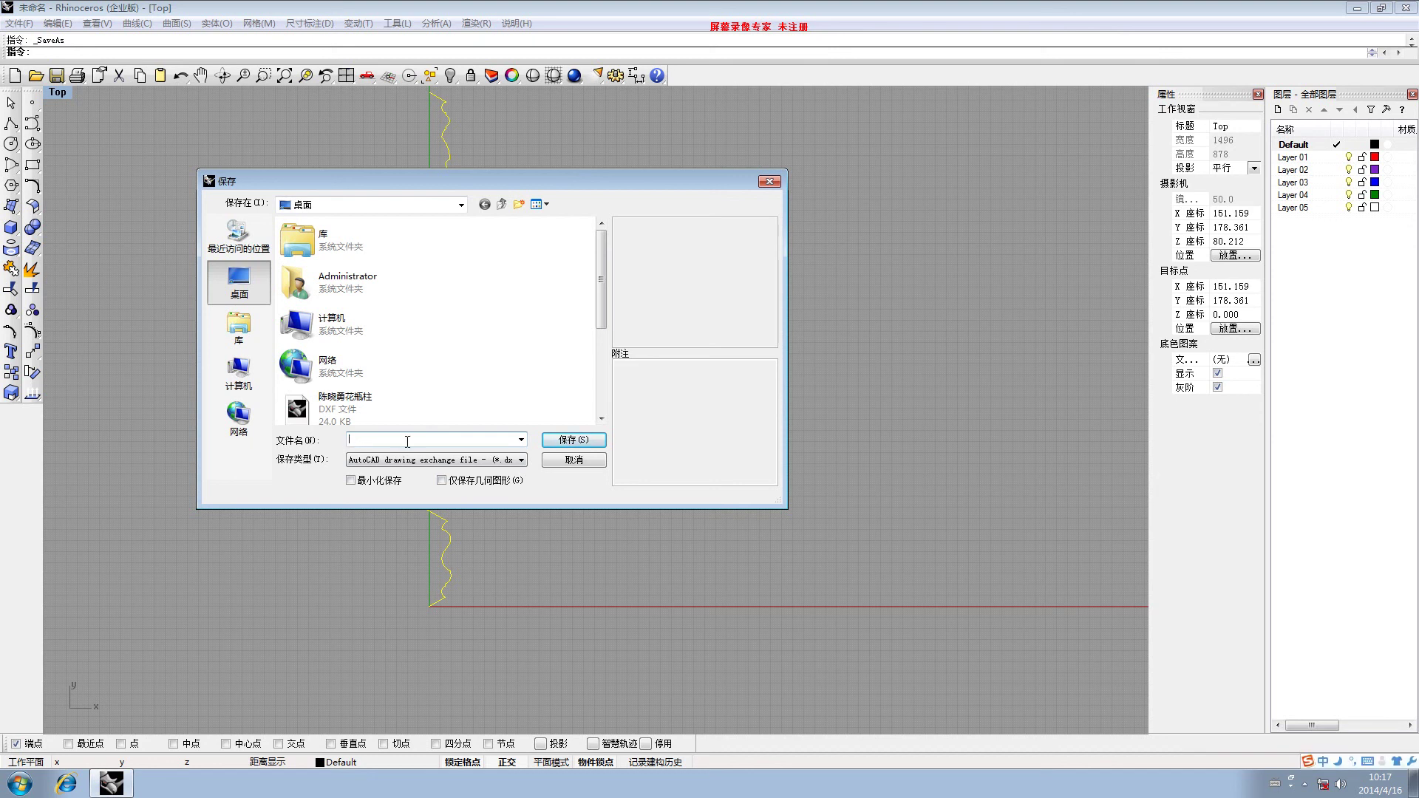
pyautogui.write('zhong')
pyautogui.press('space')
pyautogui.write('you')
pyautogui.press('space')
pyautogui.write('fang')
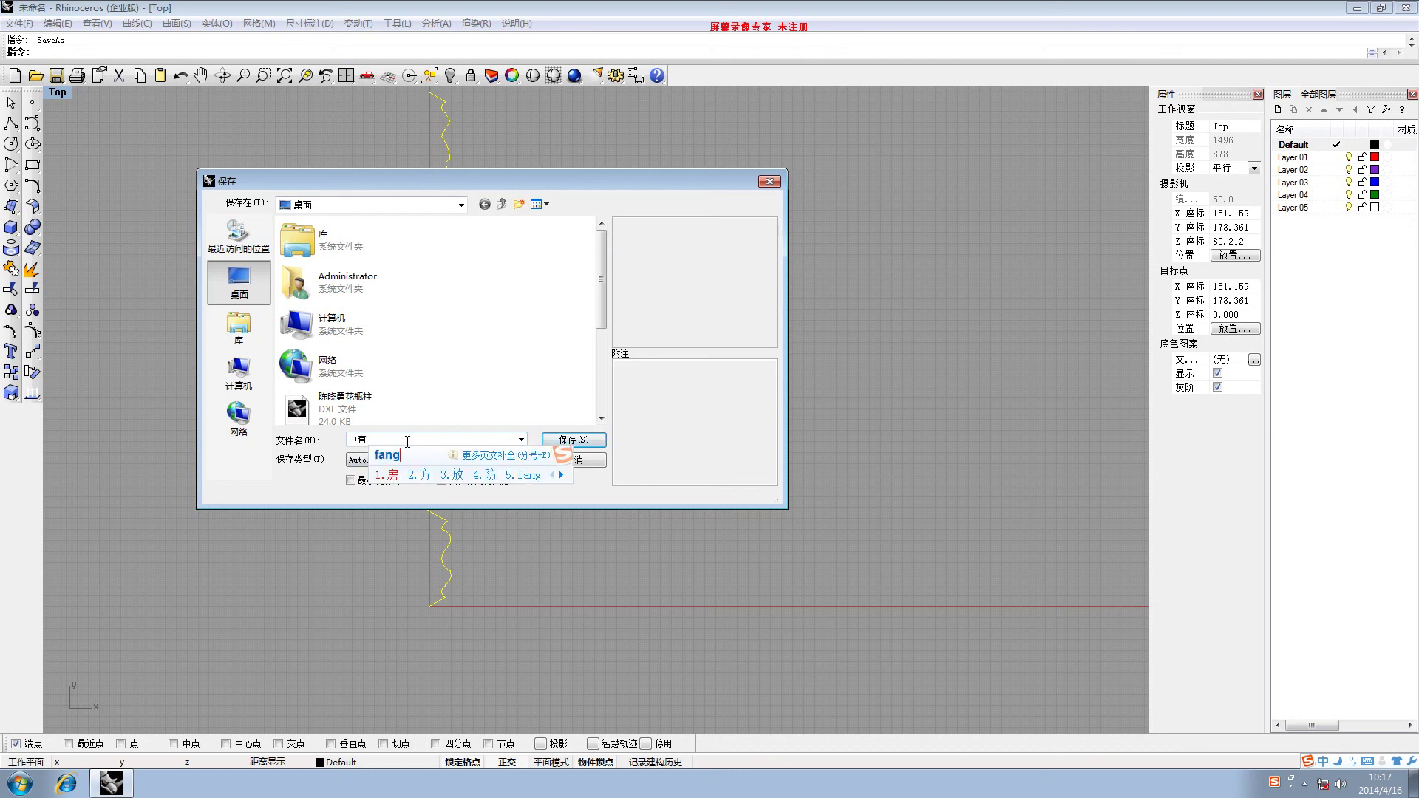
pyautogui.press('space')
pyautogui.write('xiaozhu')
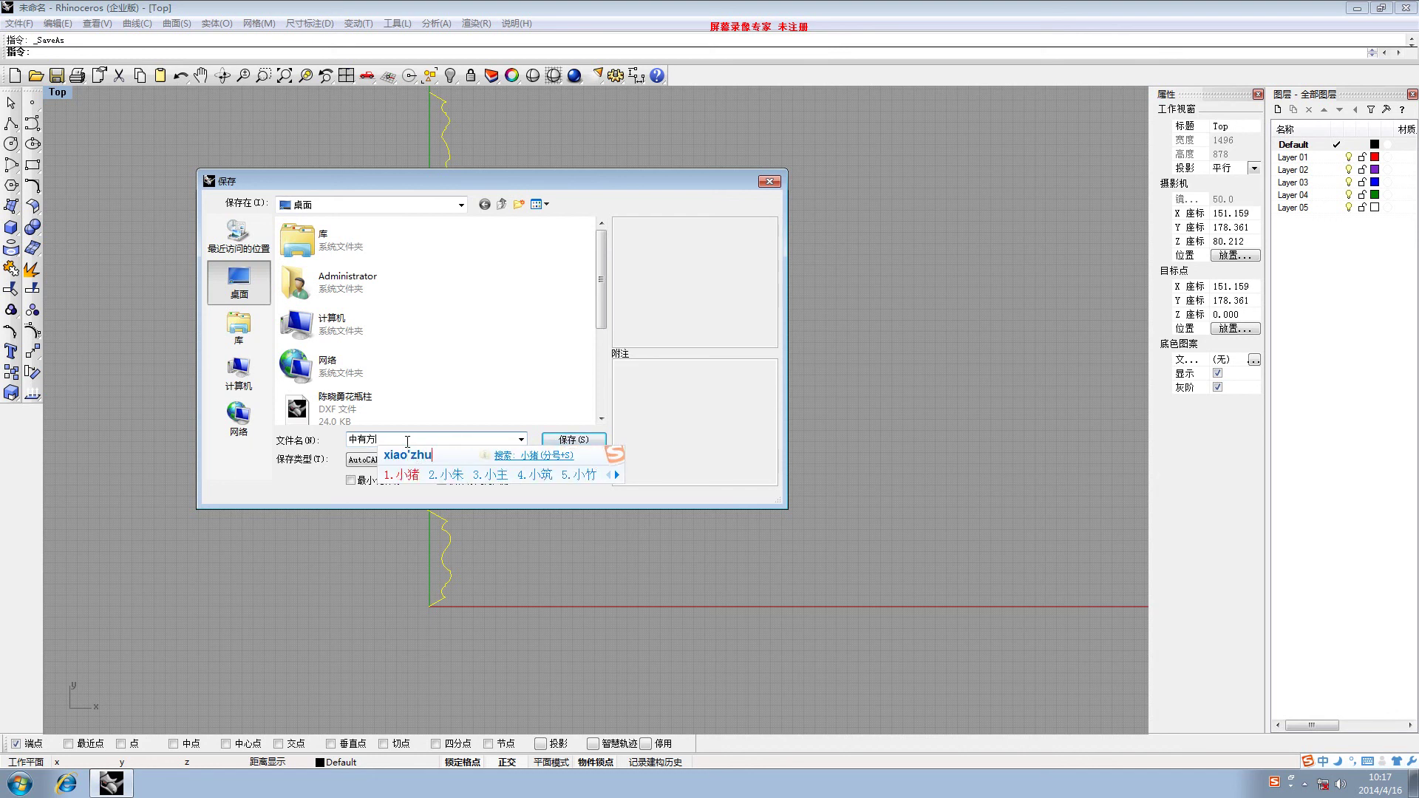
pyautogui.press('=')
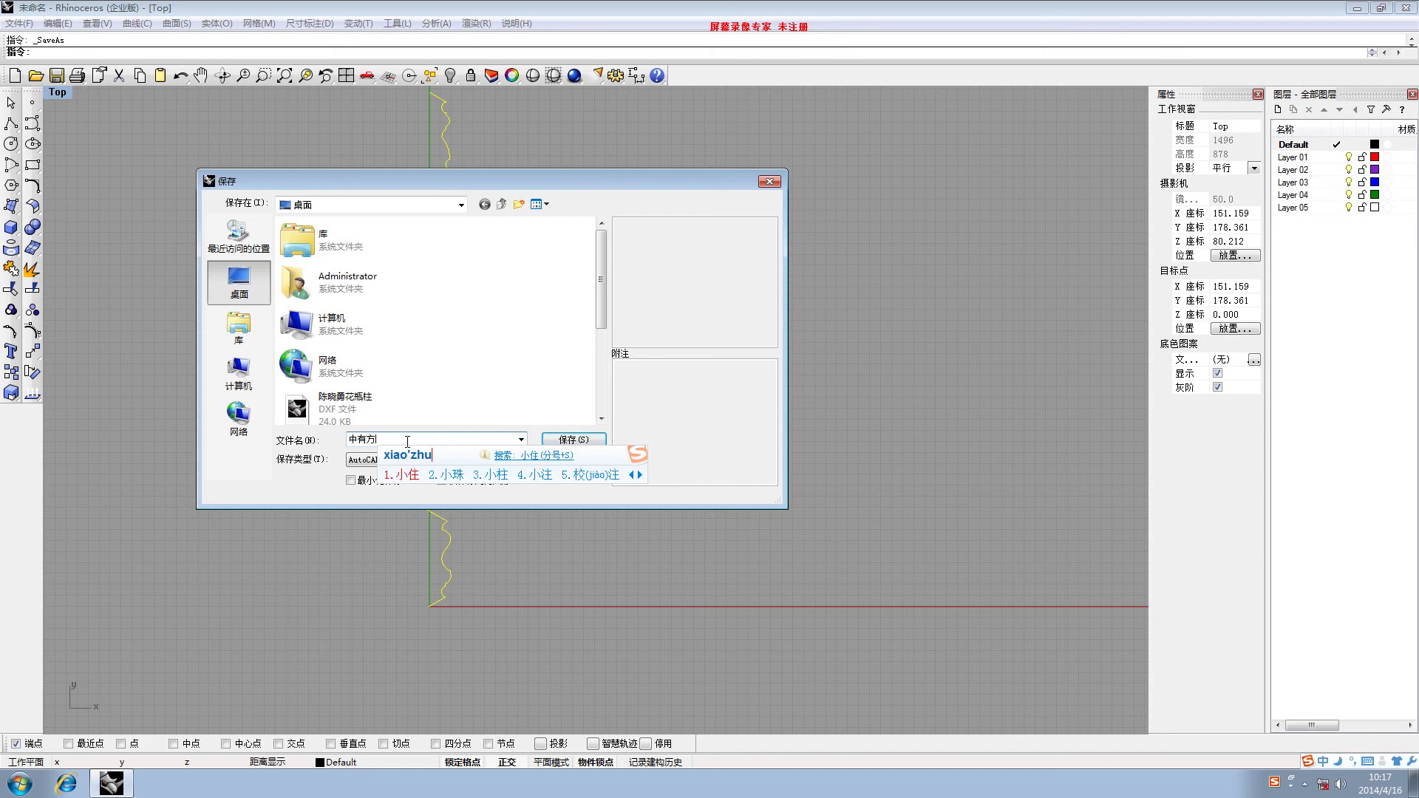
pyautogui.press('3')
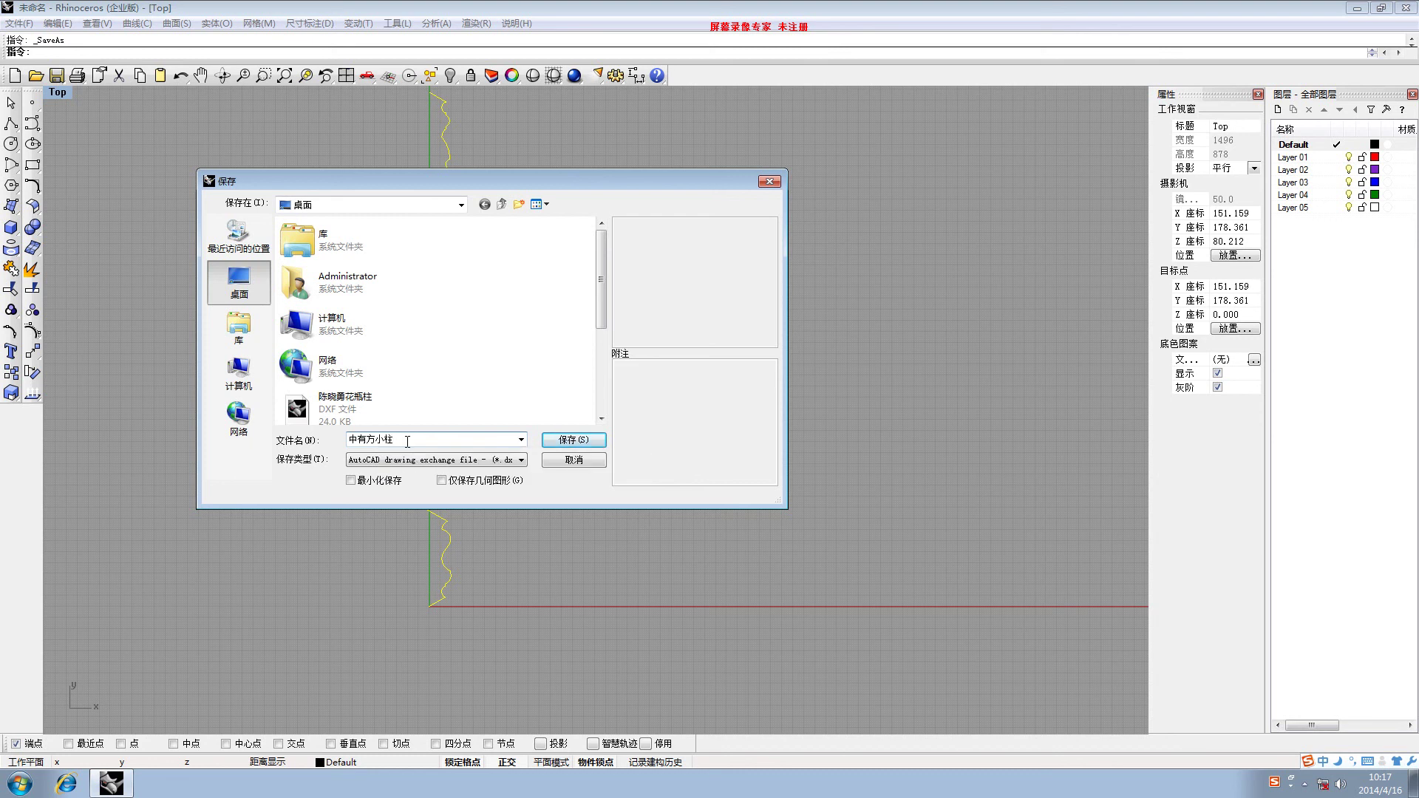
# Save the DXF file to the desktop, keeping the default export scheme (预设值)
pyautogui.click(583, 442)
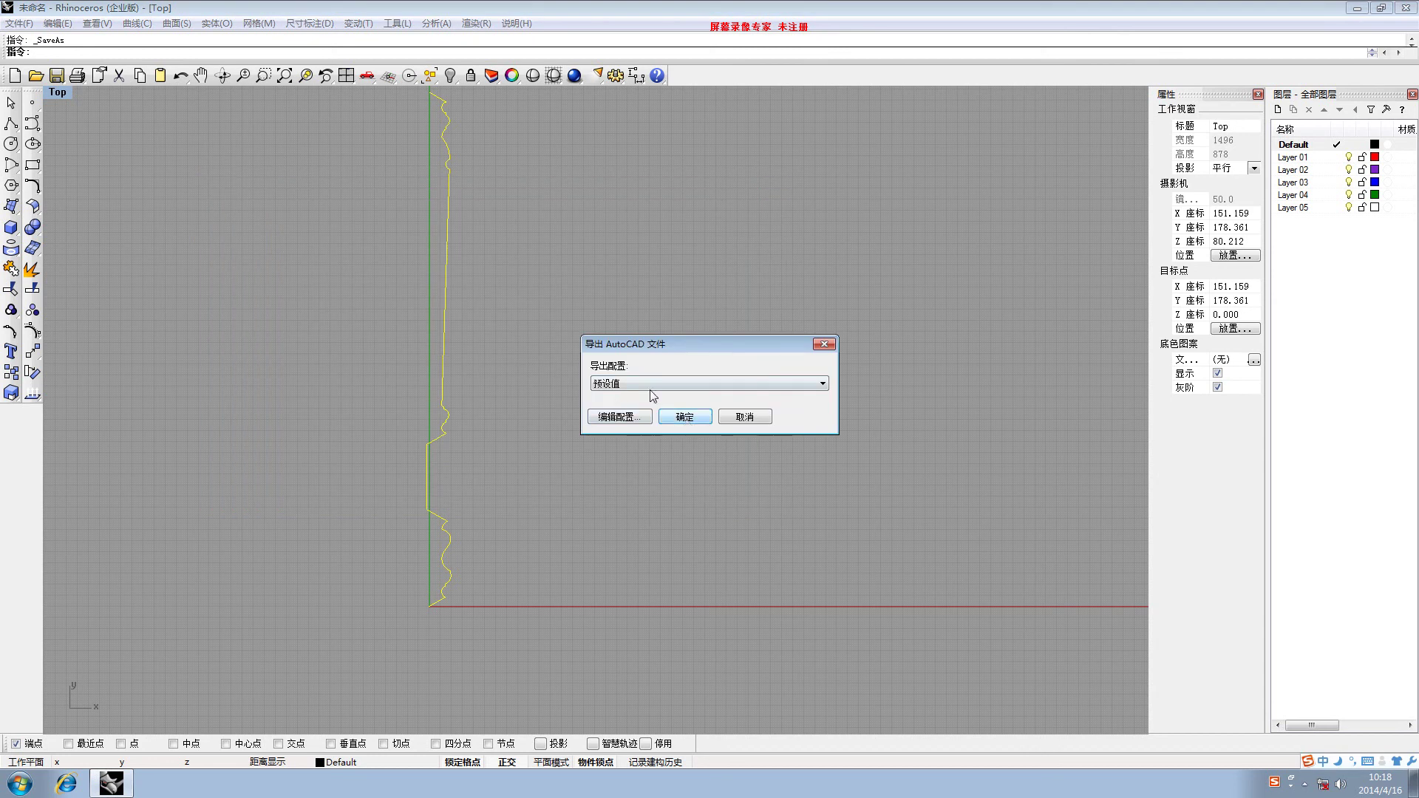
pyautogui.click(665, 386)
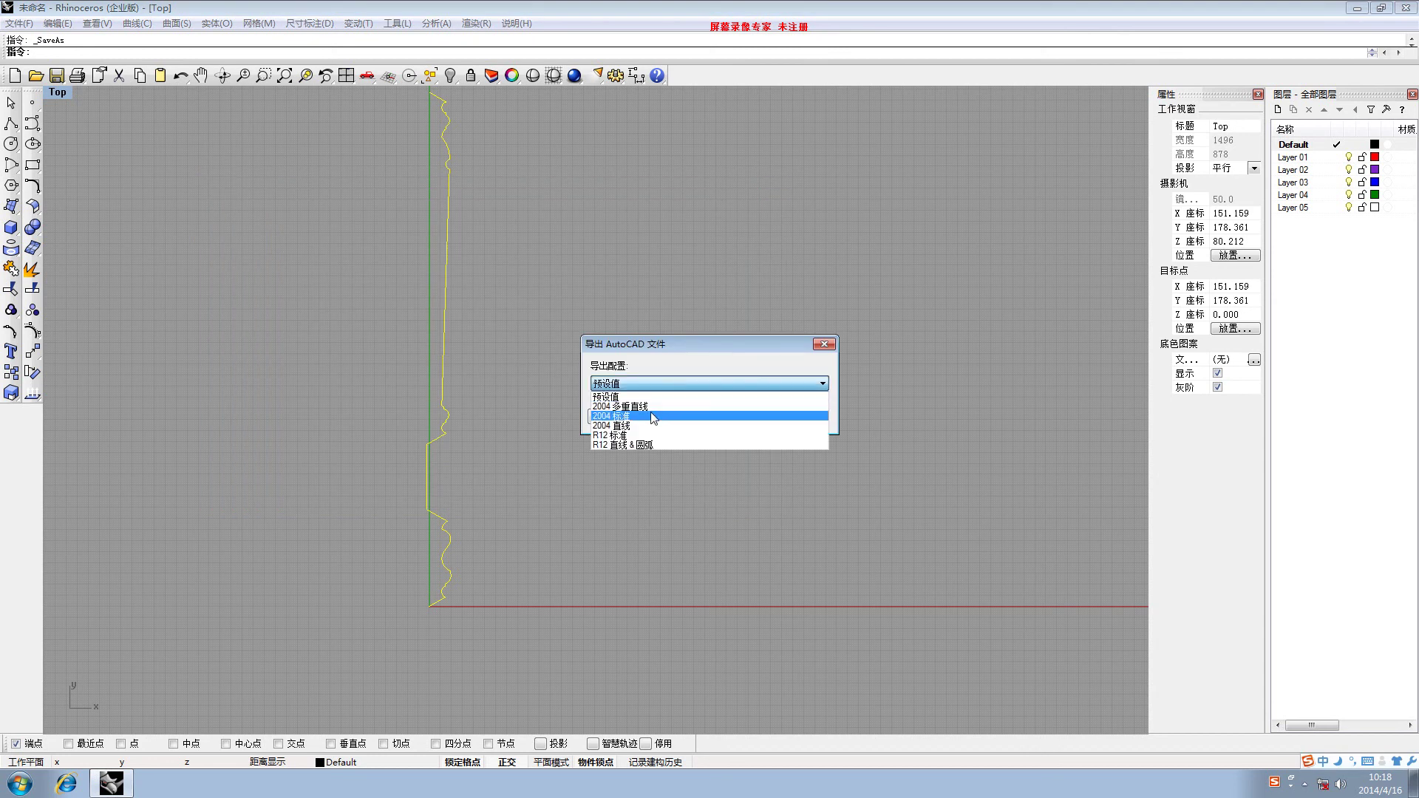
pyautogui.click(664, 395)
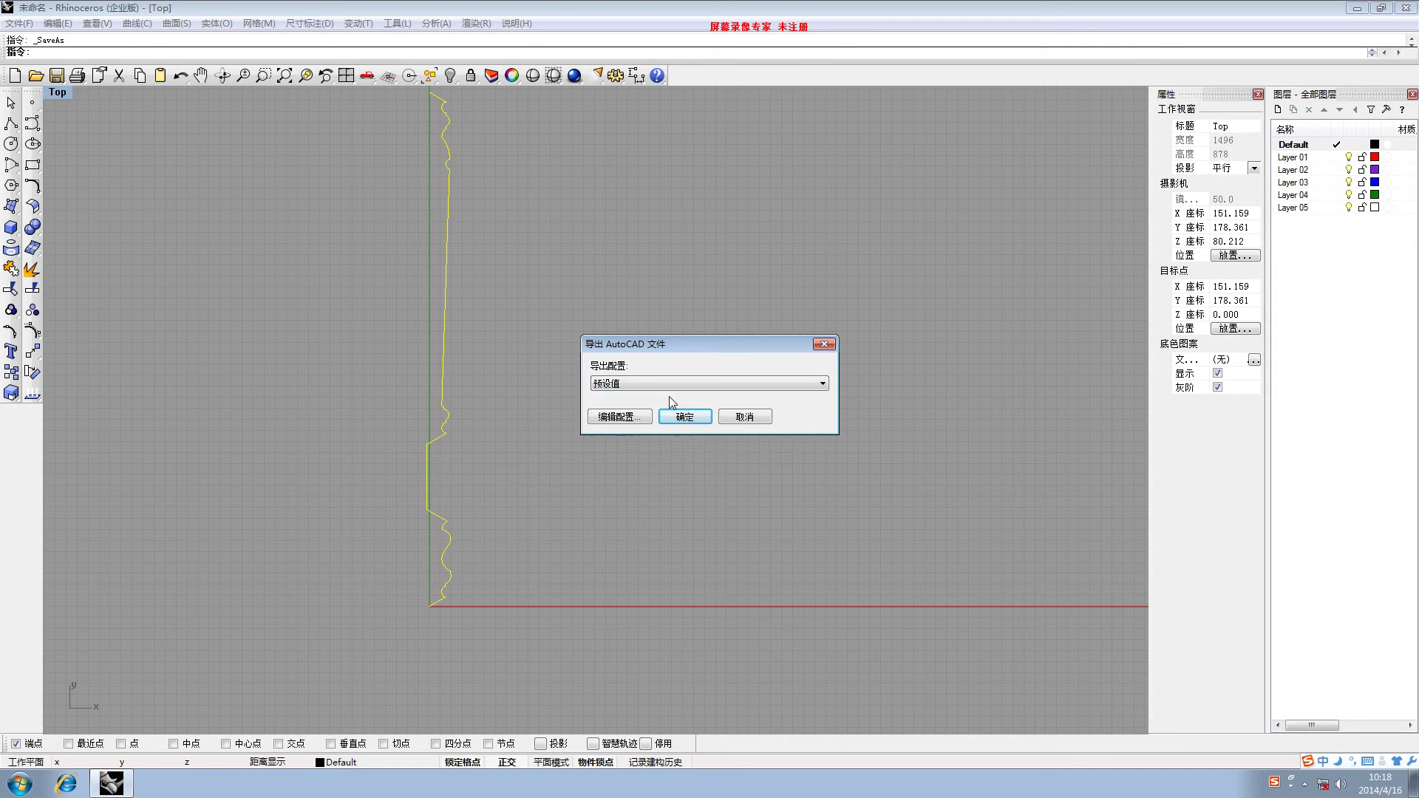
pyautogui.click(684, 418)
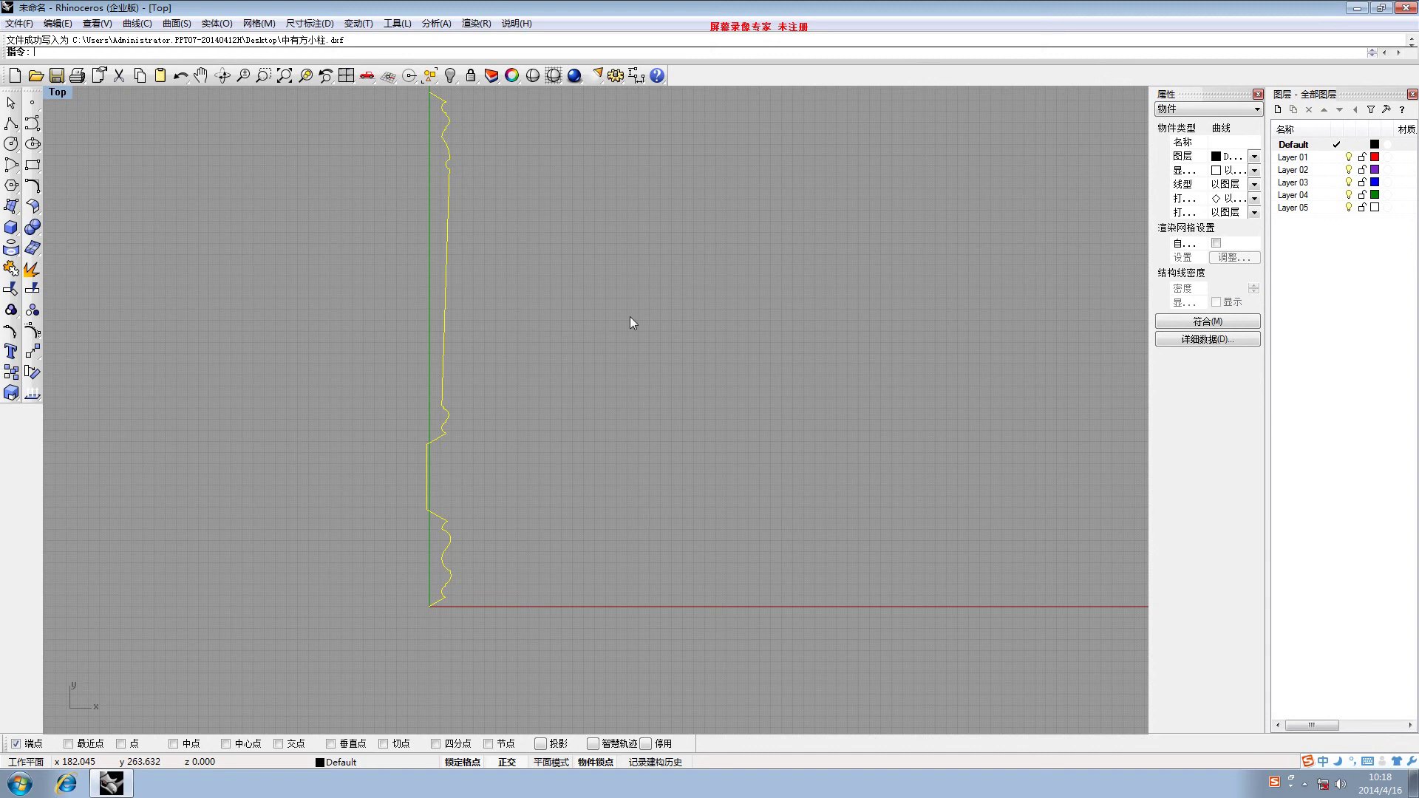
# Close Rhinoceros without saving the changes to the untitled model
pyautogui.click(1404, 8)
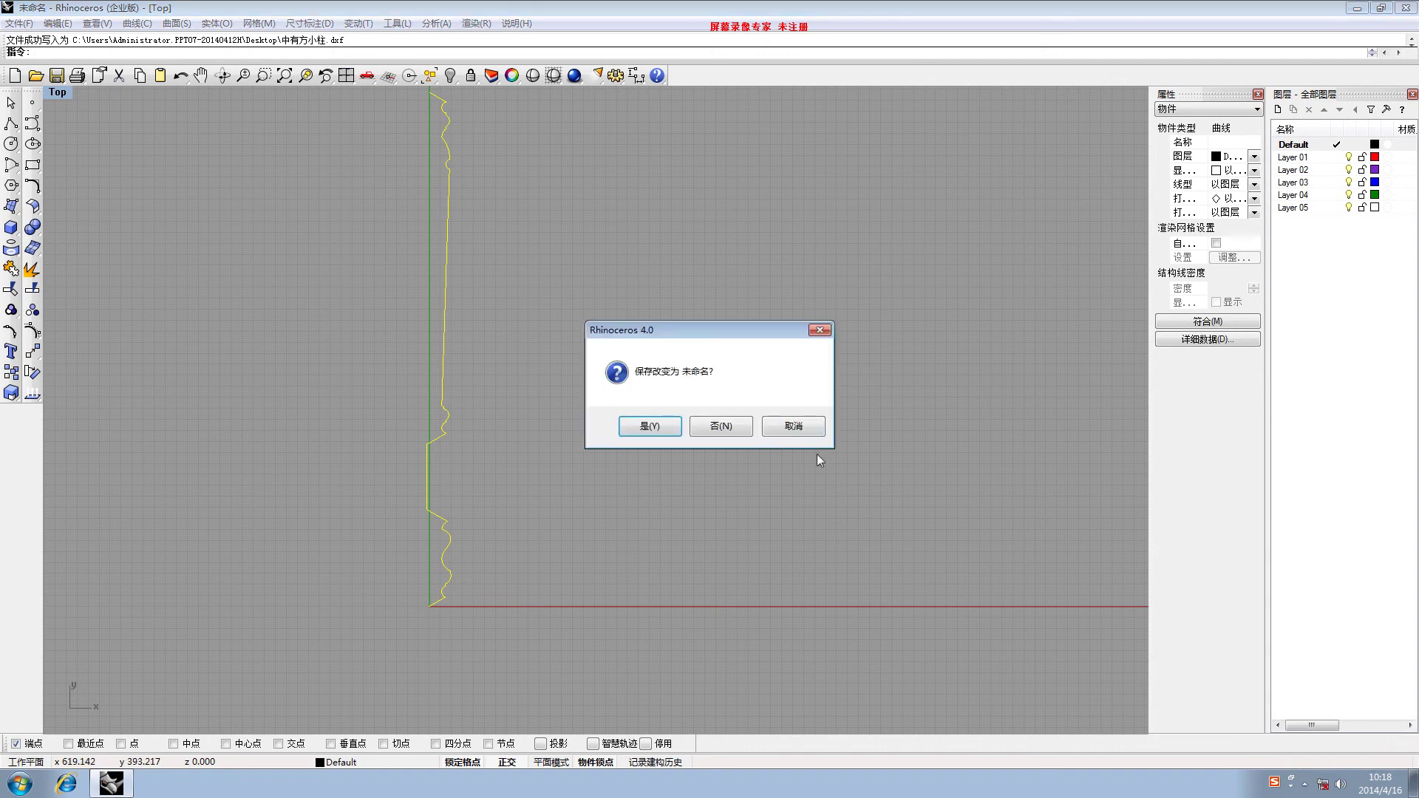
pyautogui.click(748, 432)
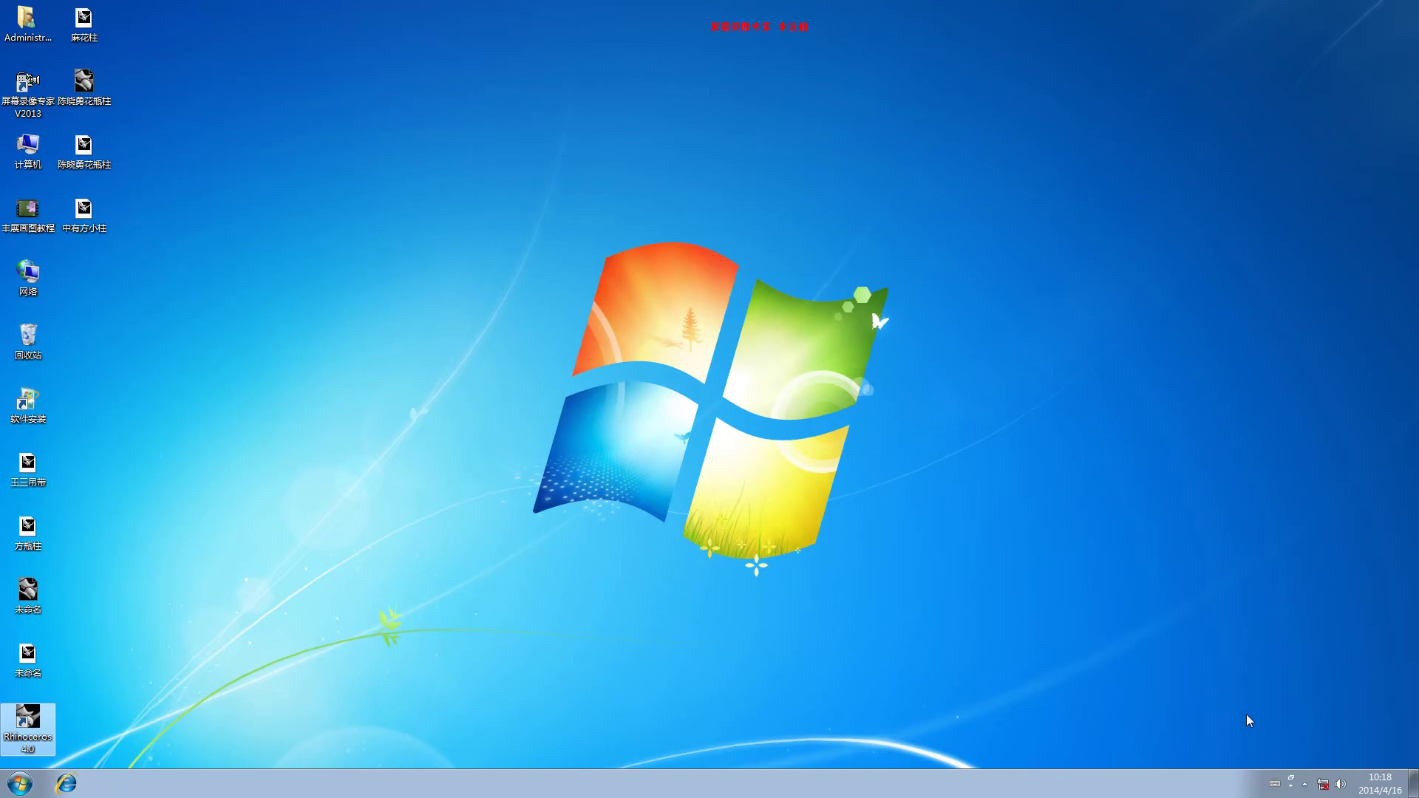